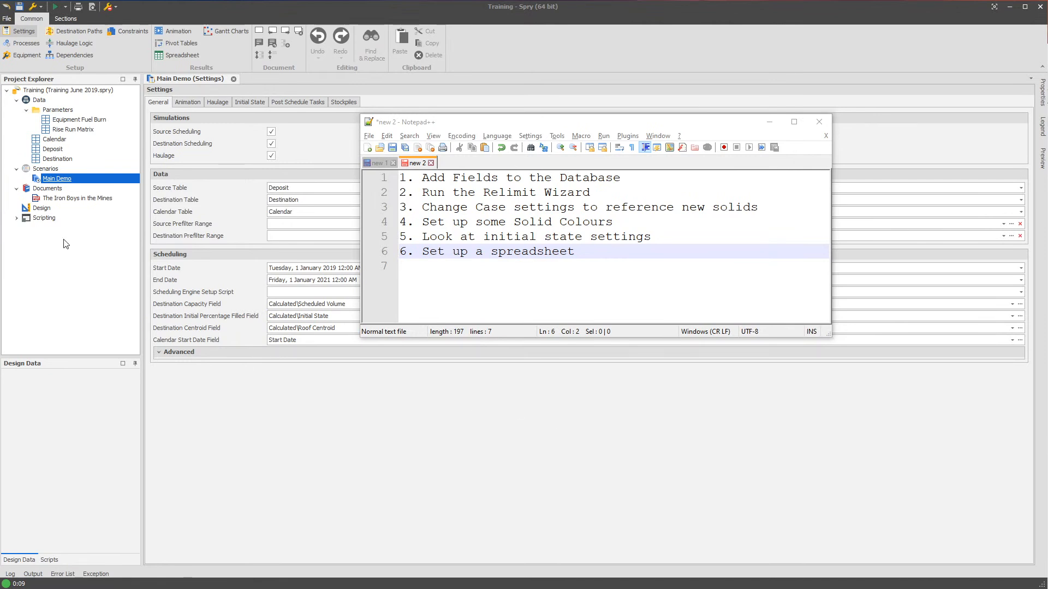
Open the field setup of the Deposit table
click(63, 151)
right_click(63, 152)
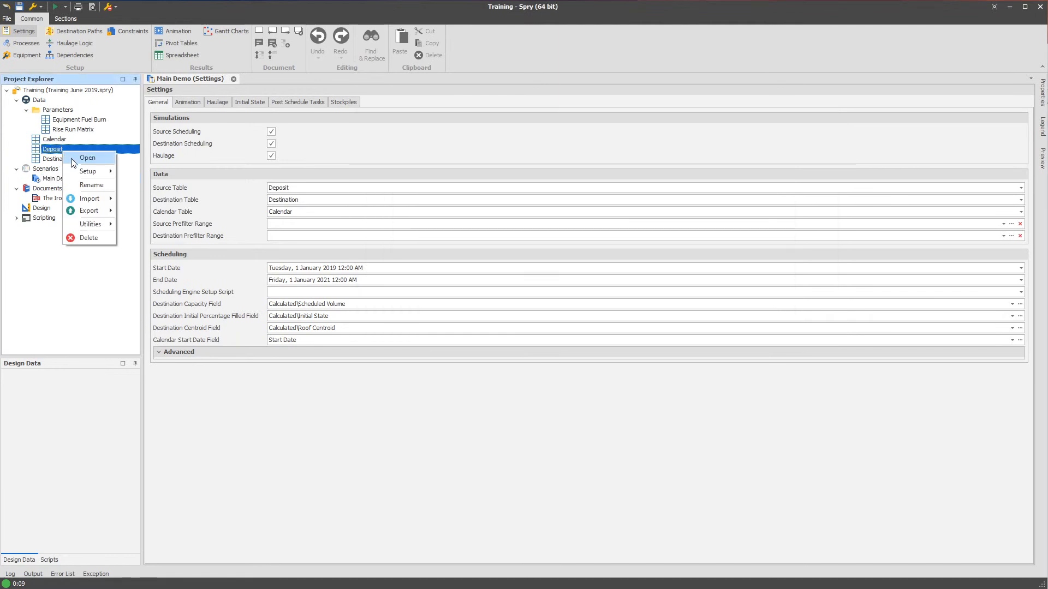
mouse_move(101, 171)
click(162, 198)
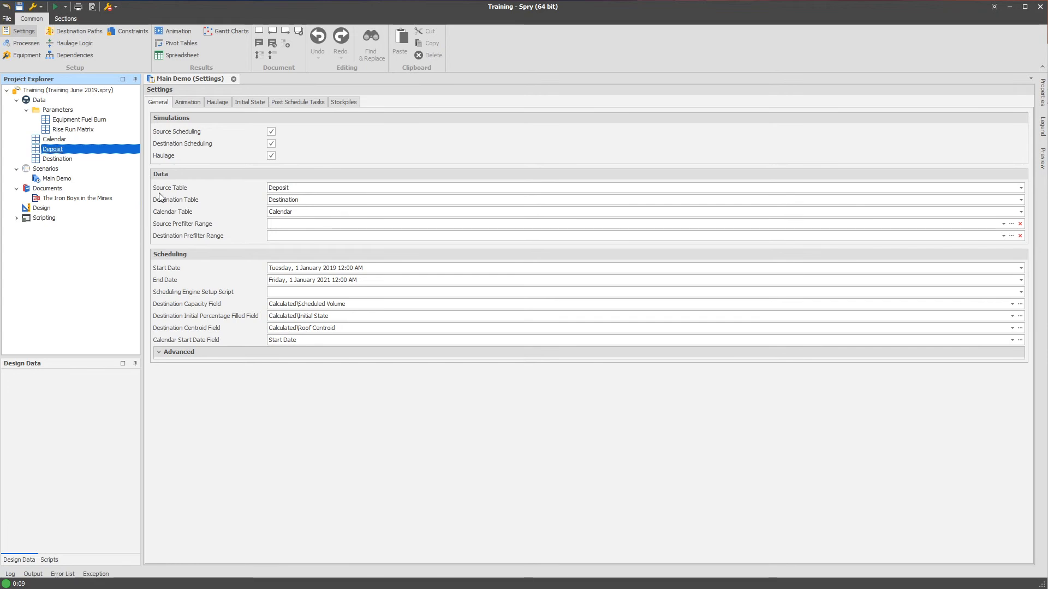
right_click(173, 126)
click(220, 223)
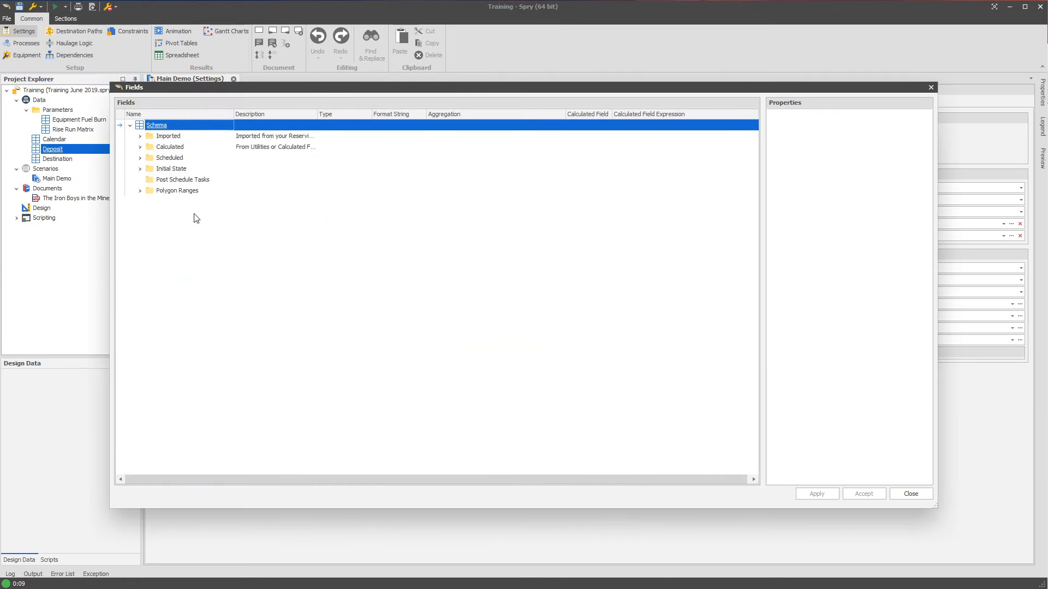
Add a folder named Relimiting to the schema and move it into the Initial State folder
right_click(168, 126)
mouse_move(180, 131)
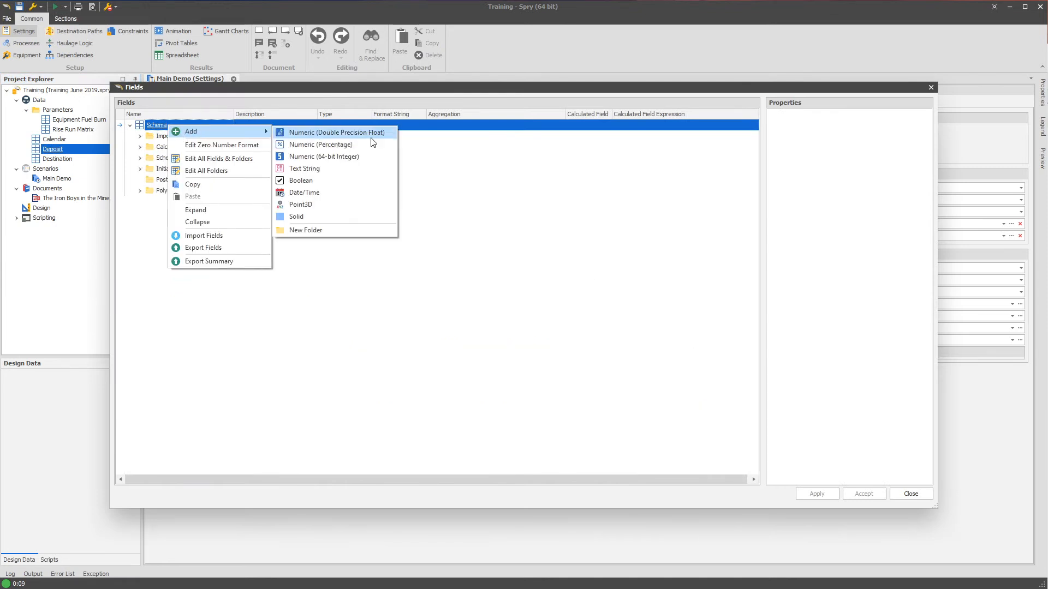
click(313, 225)
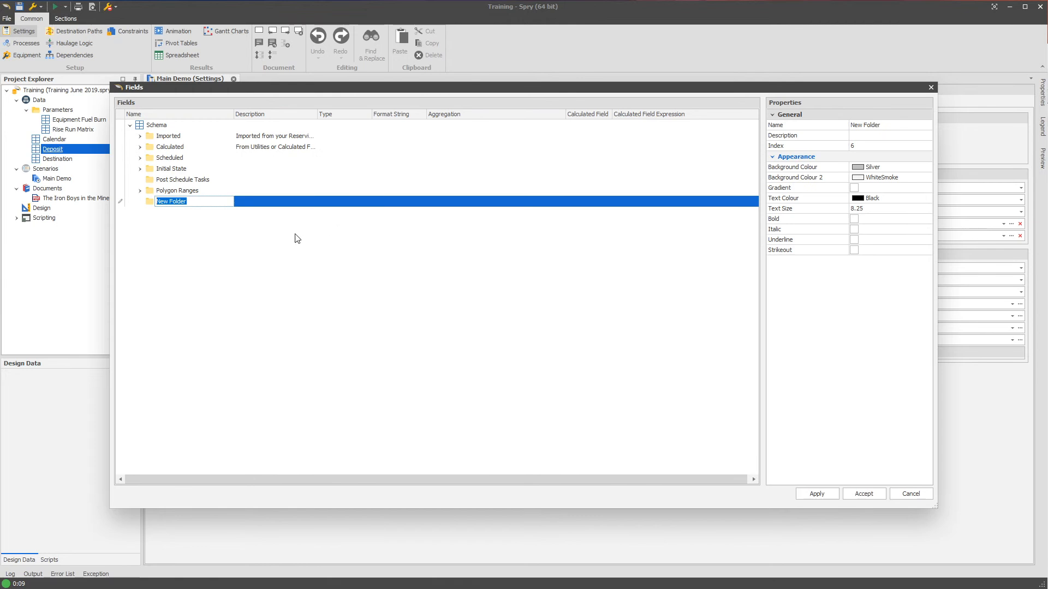
text(Relimiting)
key(Return)
drag(169, 203, 171, 172)
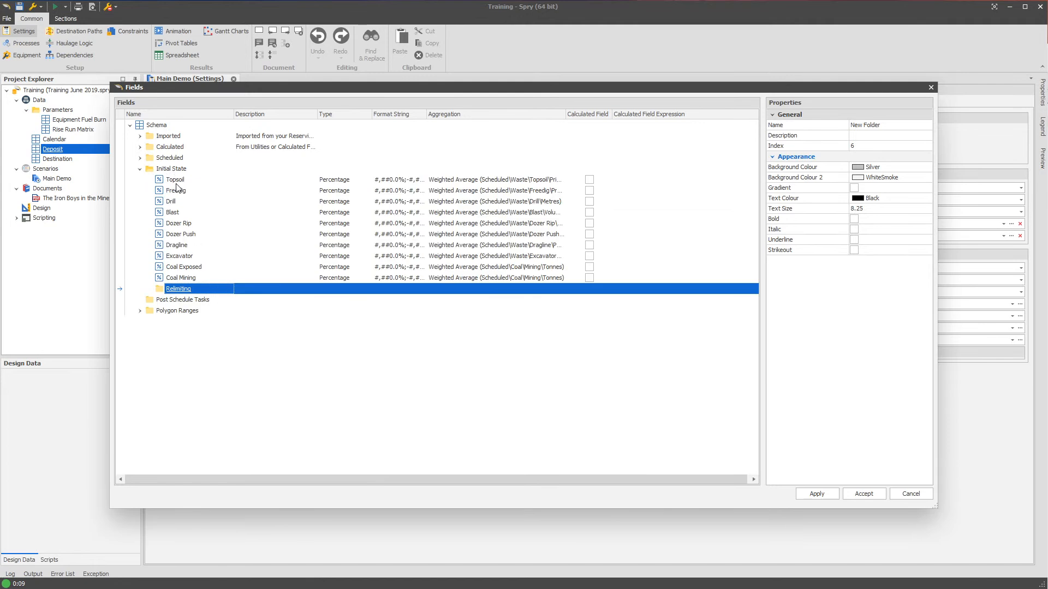
click(139, 169)
click(140, 169)
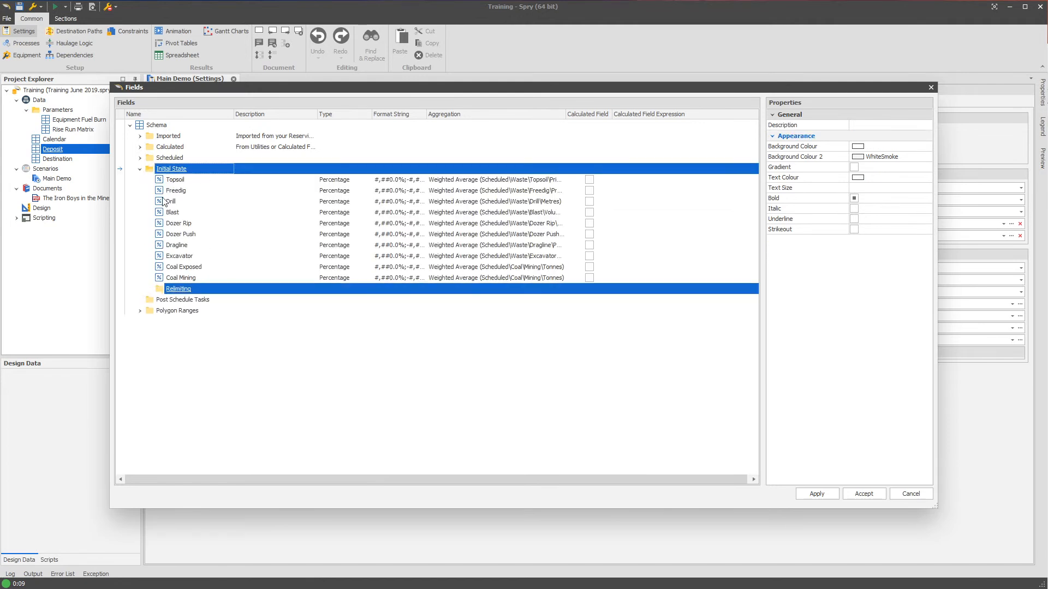
Add a solid-type field named Solid to the Relimiting folder
click(187, 289)
right_click(187, 289)
mouse_move(218, 293)
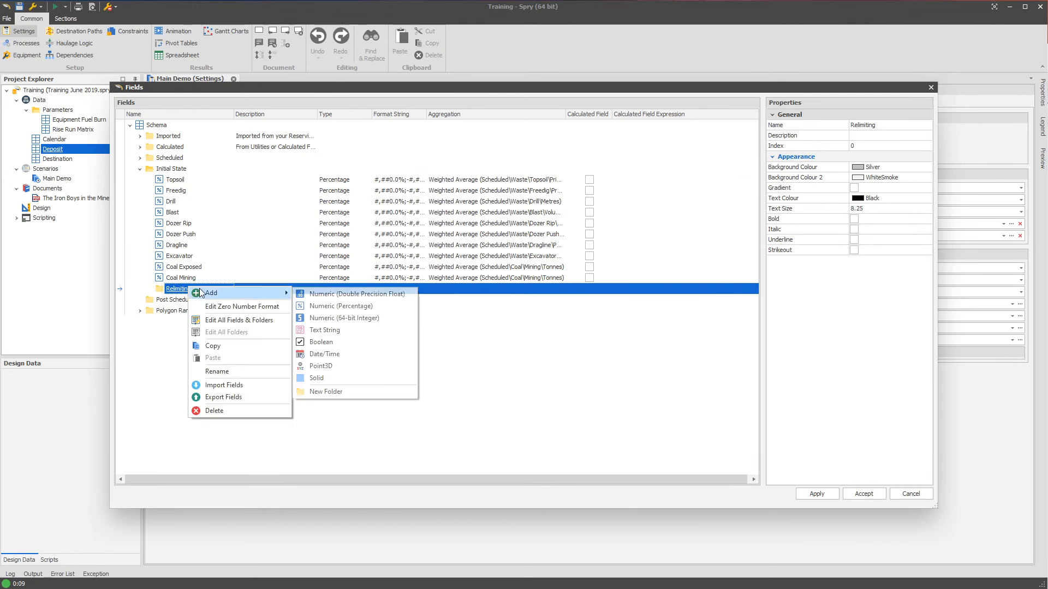
click(318, 378)
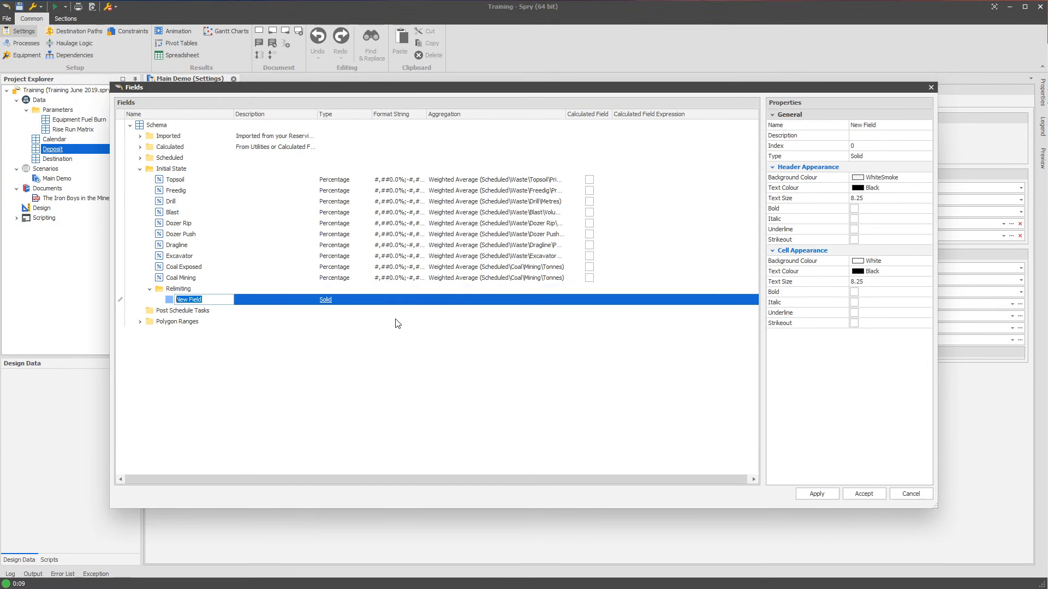
text(Solid)
key(Return)
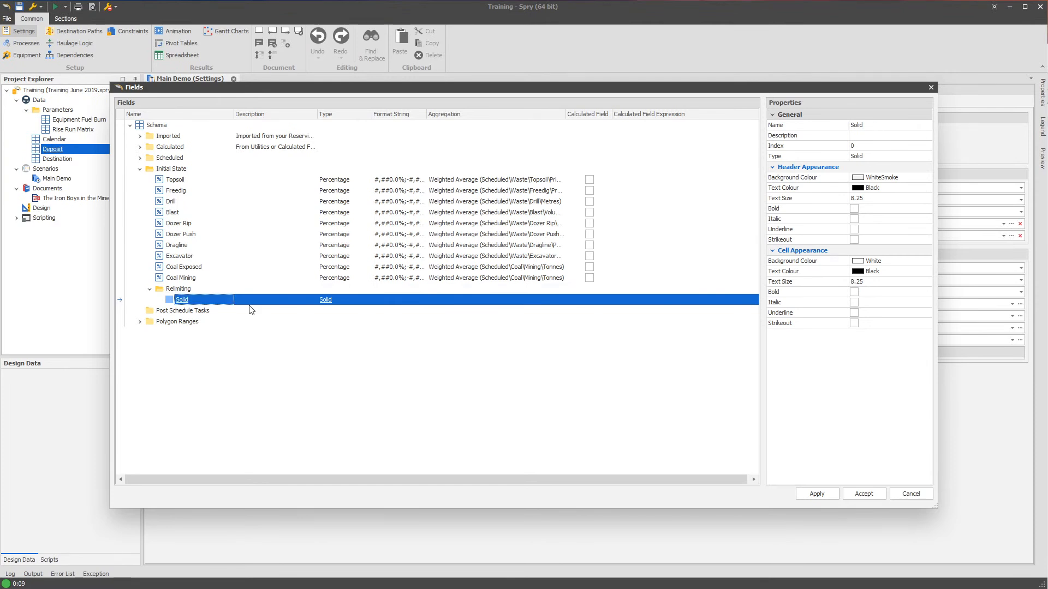
Add a double precision numeric field named Volume to the Relimiting folder
click(202, 289)
right_click(202, 293)
mouse_move(229, 296)
click(376, 297)
text(Volume)
key(Return)
Add a double precision numeric field named Percentage Removed to the Relimiting folder
click(198, 292)
right_click(198, 292)
mouse_move(229, 295)
click(329, 300)
text(Perc)
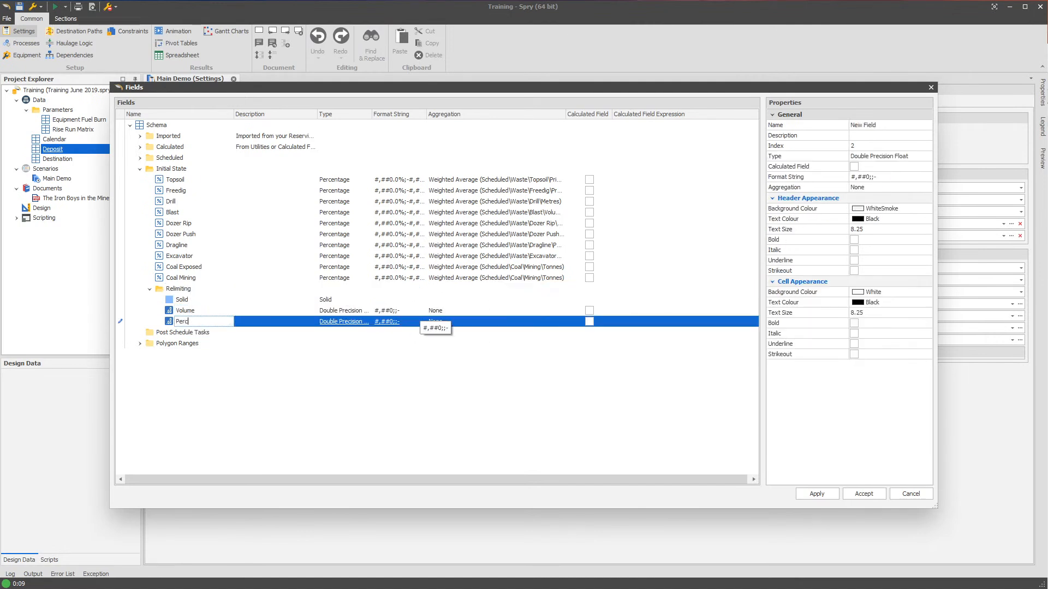
text(entage Removed)
key(Return)
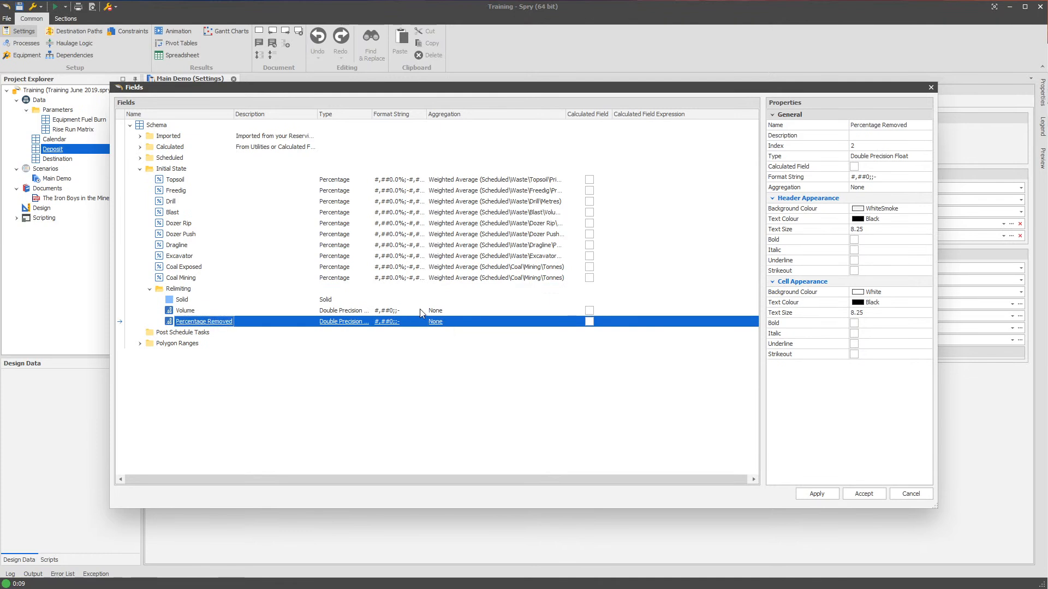
Add a double precision numeric field named Percentage Remaining to the Relimiting folder
click(188, 284)
right_click(188, 284)
mouse_move(218, 289)
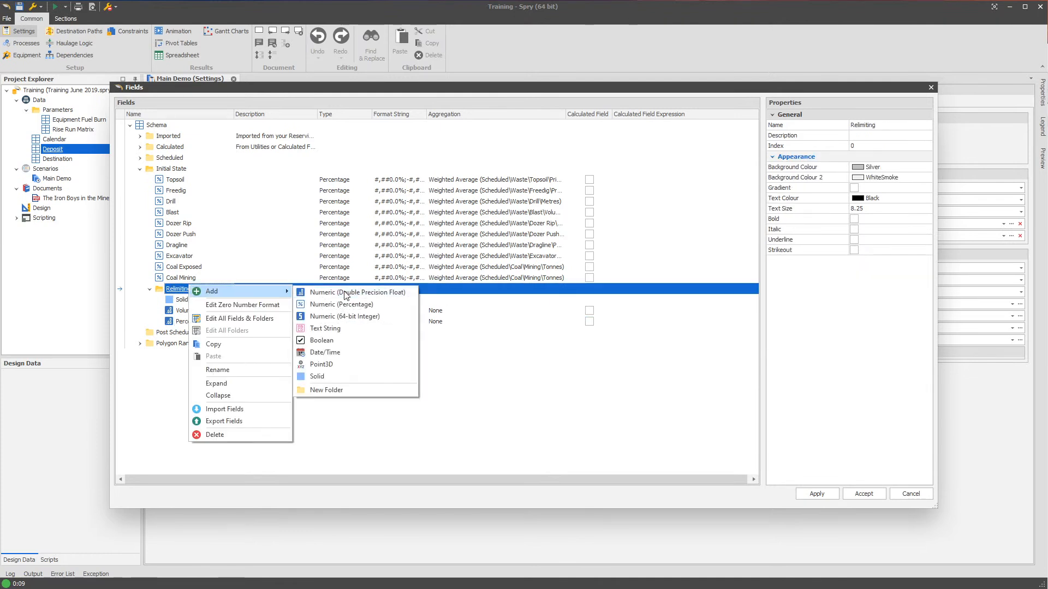
click(327, 291)
text(Percentage Removed)
key(Return)
Create a Waste subfolder in Relimiting and move the solid, volume and percentage fields into it
right_click(188, 291)
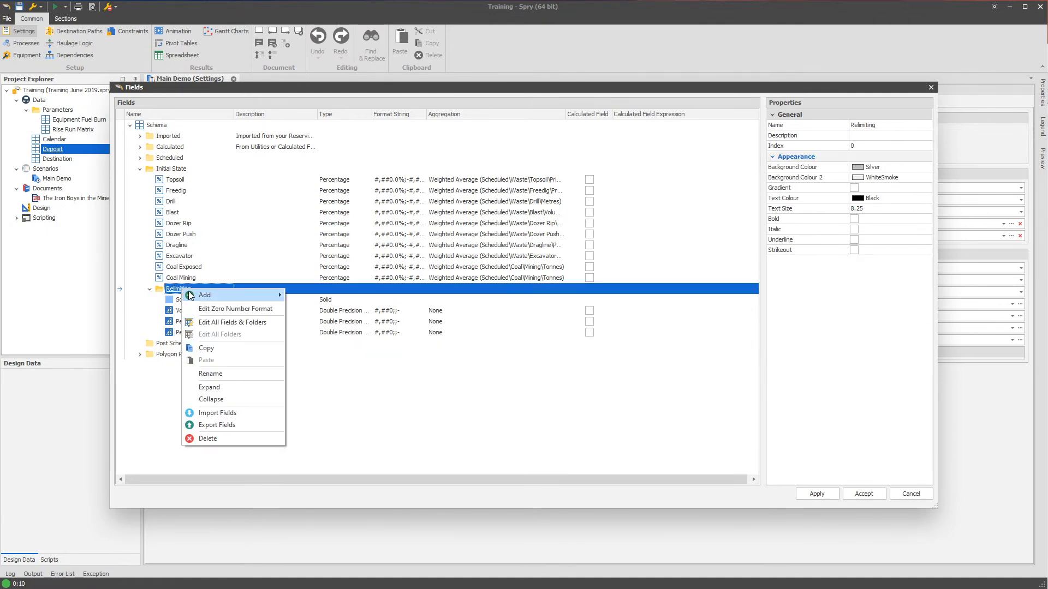
mouse_move(191, 295)
click(355, 392)
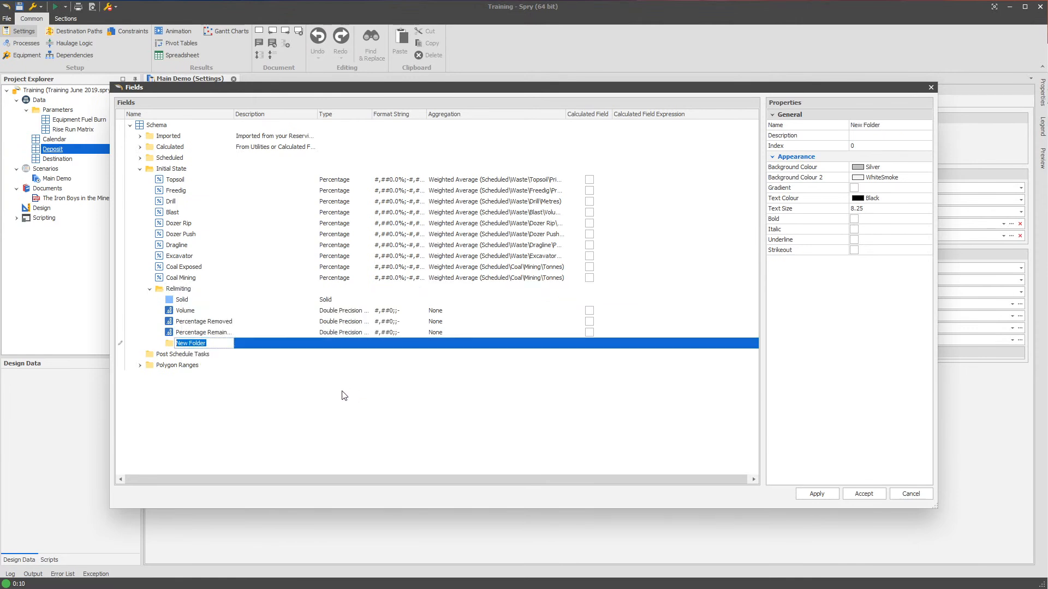
text(Waste)
key(Return)
mouse_move(196, 333)
mouse_down()
mouse_move(188, 343)
mouse_move(196, 334)
mouse_move(183, 312)
mouse_move(198, 323)
mouse_move(198, 314)
mouse_move(201, 347)
mouse_move(197, 322)
mouse_up()
Set the default aggregation of the Waste folder's Volume field to Sum
click(473, 325)
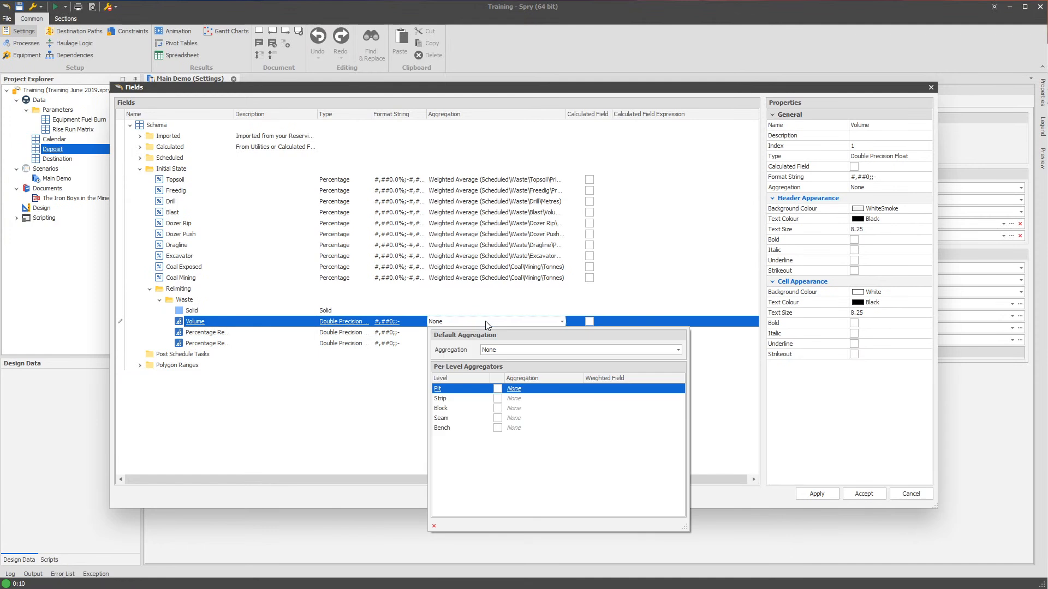
click(494, 350)
click(499, 391)
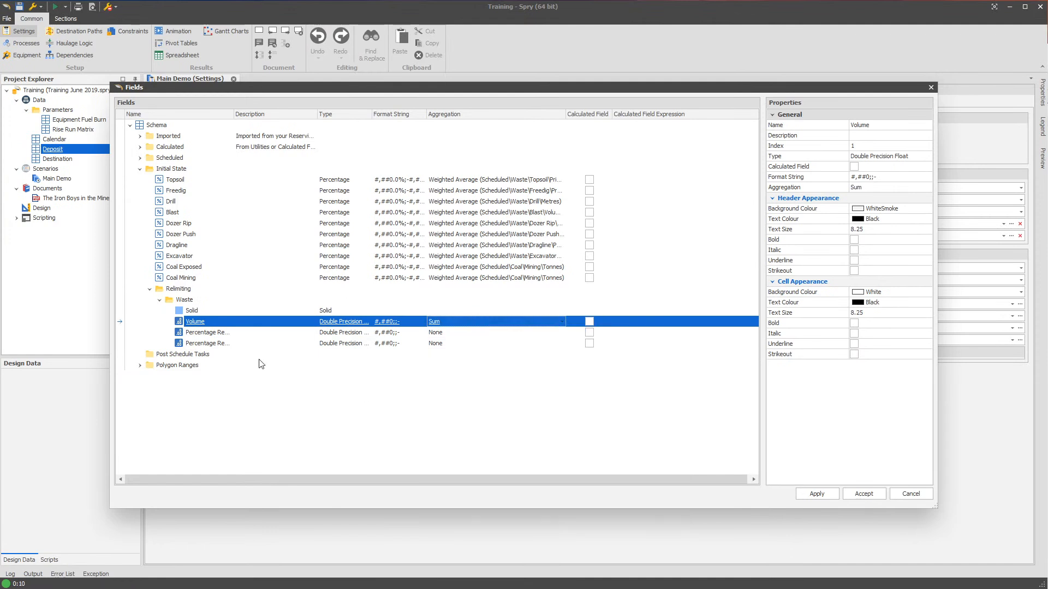
Set both Waste percentage fields to Weighted Average aggregation, weighted by the Relimiting Waste Volume field, and apply the changes
click(192, 334)
shift+click(202, 345)
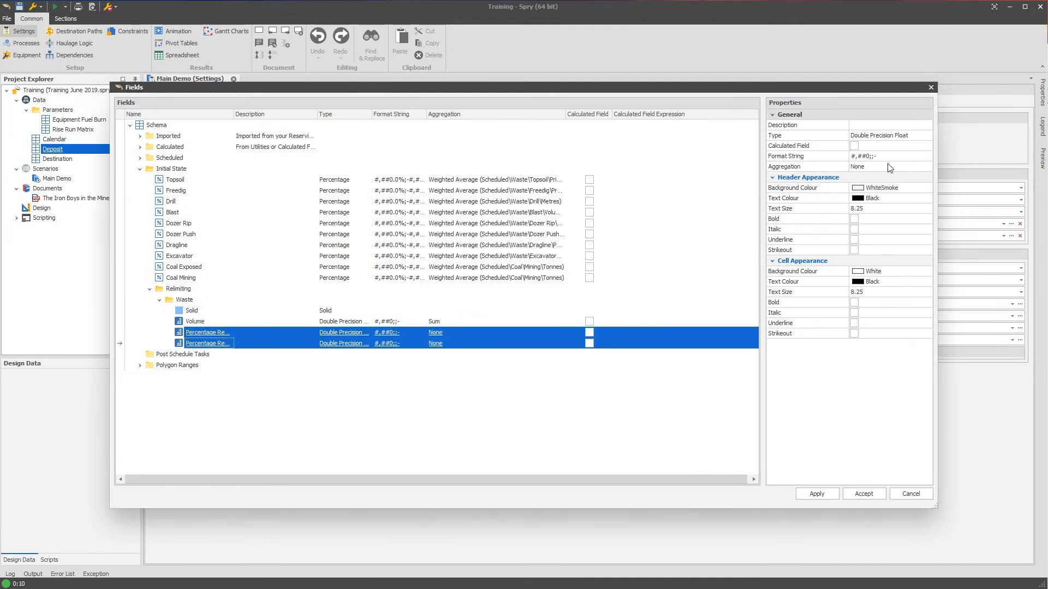
click(889, 167)
click(916, 195)
click(928, 251)
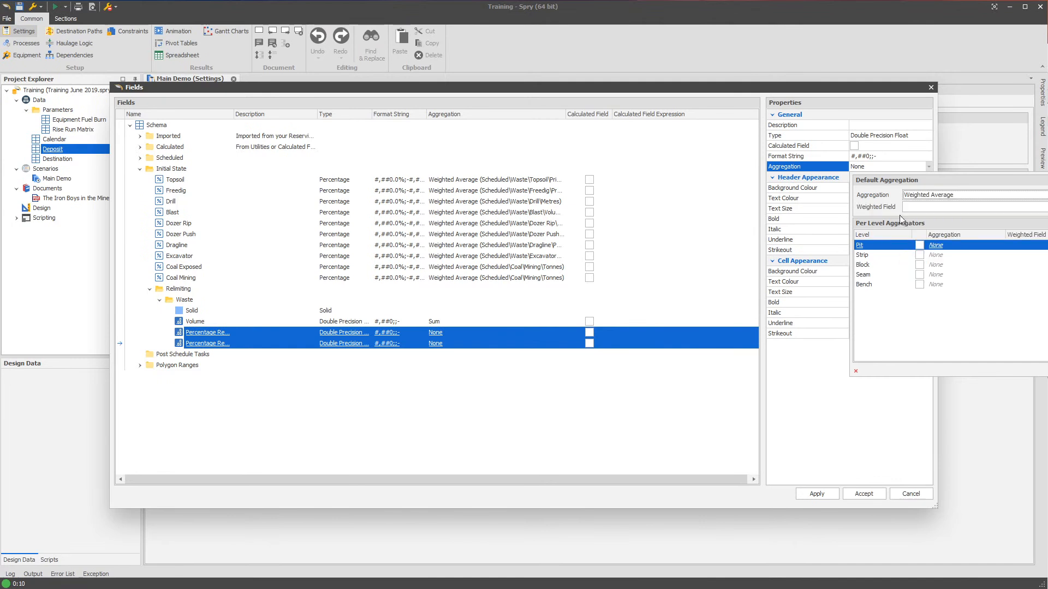
click(904, 207)
scroll(979, 331, down, 3)
scroll(980, 331, down, 3)
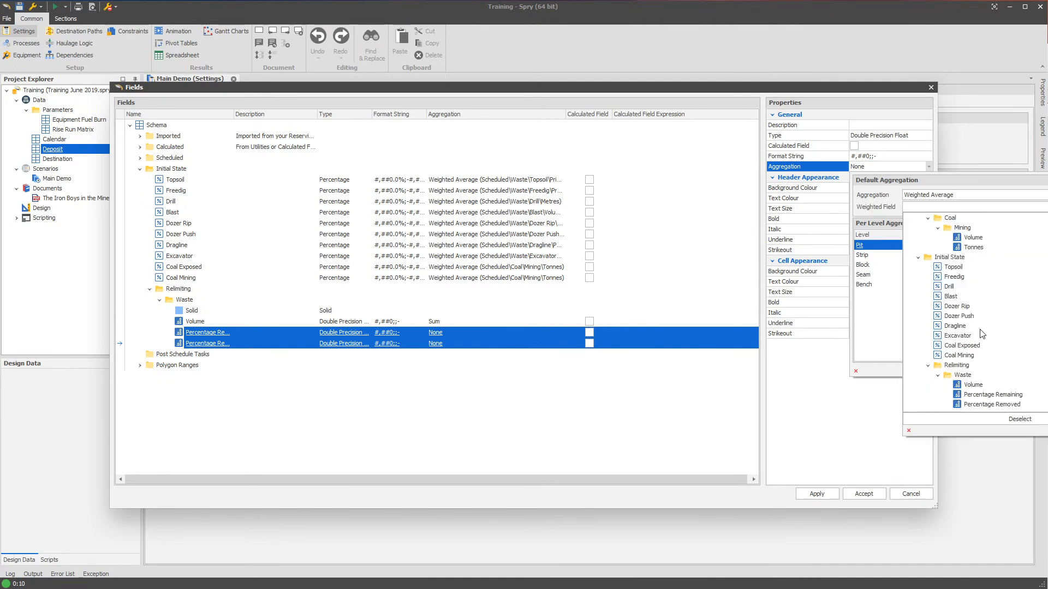
click(971, 387)
click(462, 466)
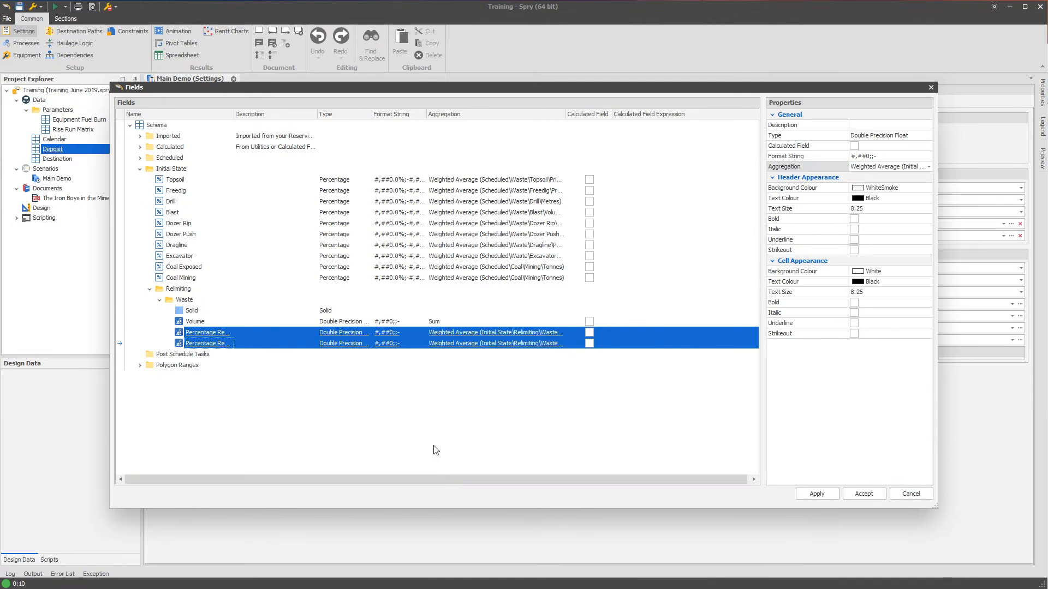
click(817, 493)
Set the format string of both Waste percentage fields to the one-decimal percentage format 0.0%;;-
click(220, 333)
shift+click(223, 344)
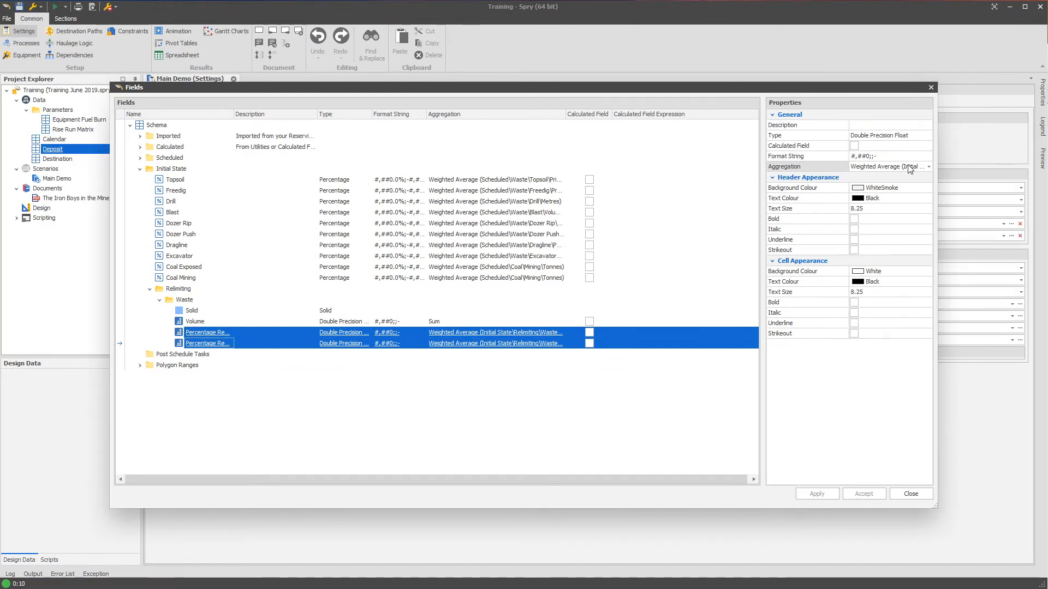
click(876, 160)
click(1022, 170)
scroll(979, 208, down, 3)
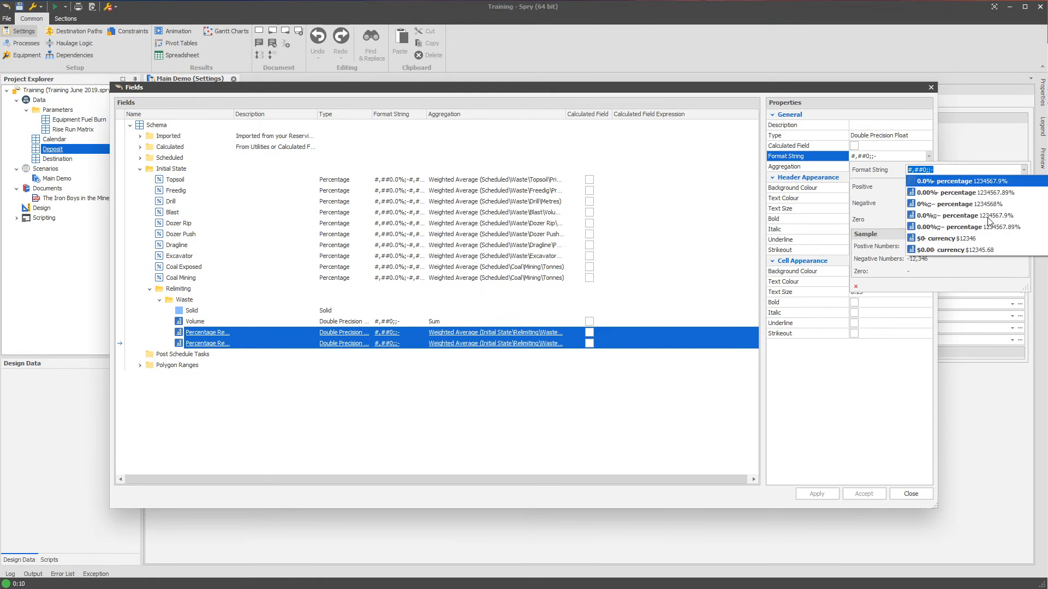
key(Return)
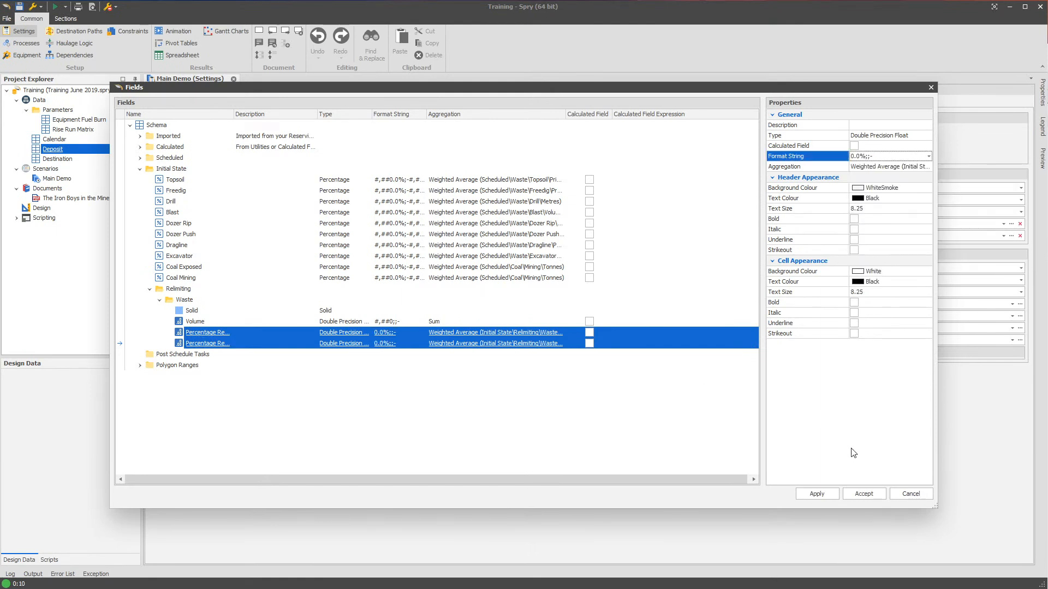
Duplicate the Waste folder within Relimiting, rename the copy Coal, and apply the changes before closing the field setup
click(197, 303)
right_click(198, 304)
key(Escape)
click(178, 289)
right_click(195, 290)
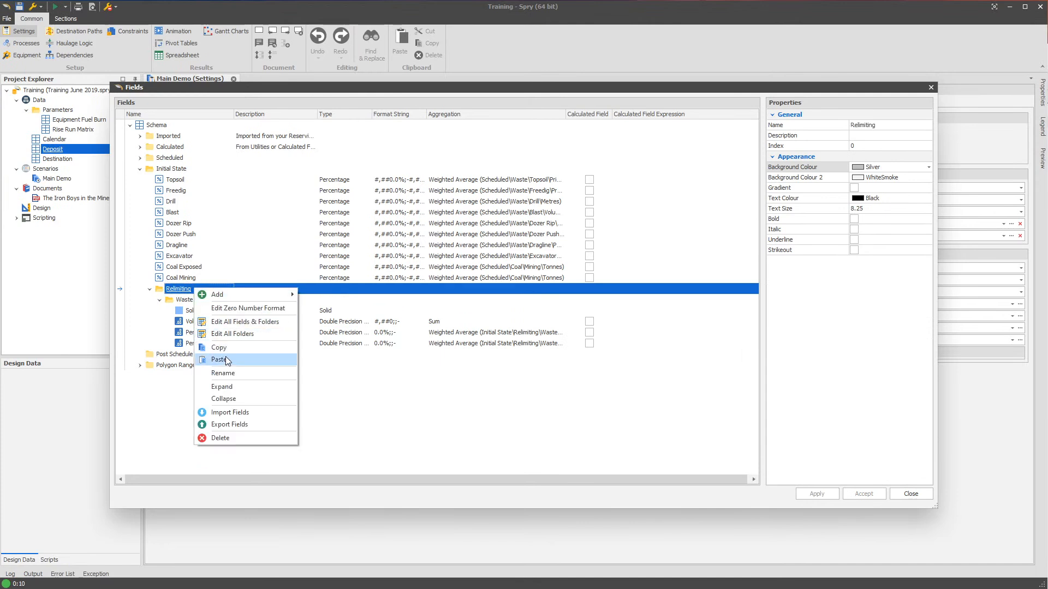
click(219, 359)
click(213, 356)
text(Coal)
key(Return)
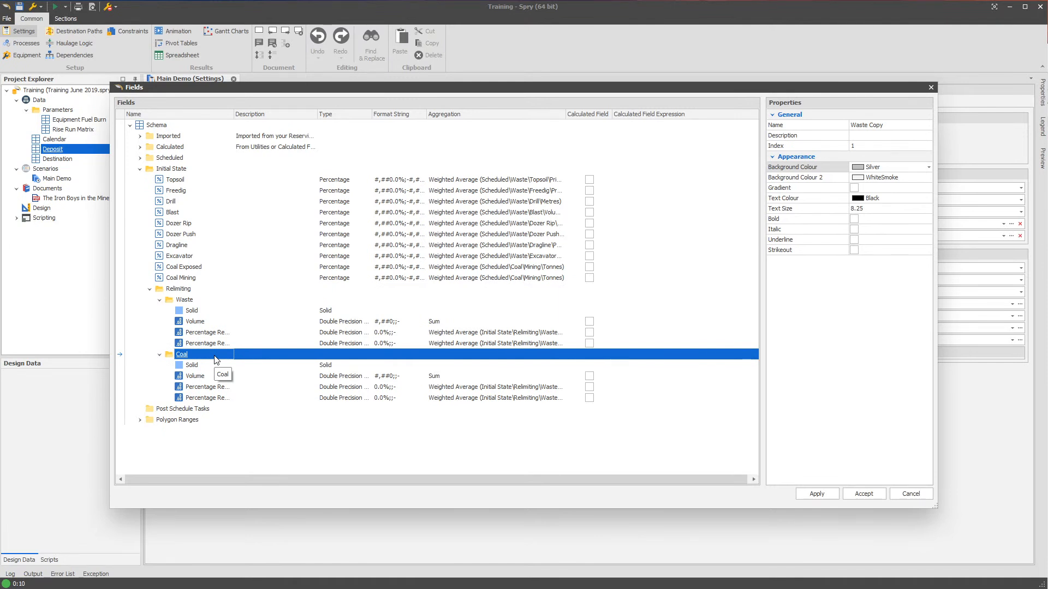
click(829, 498)
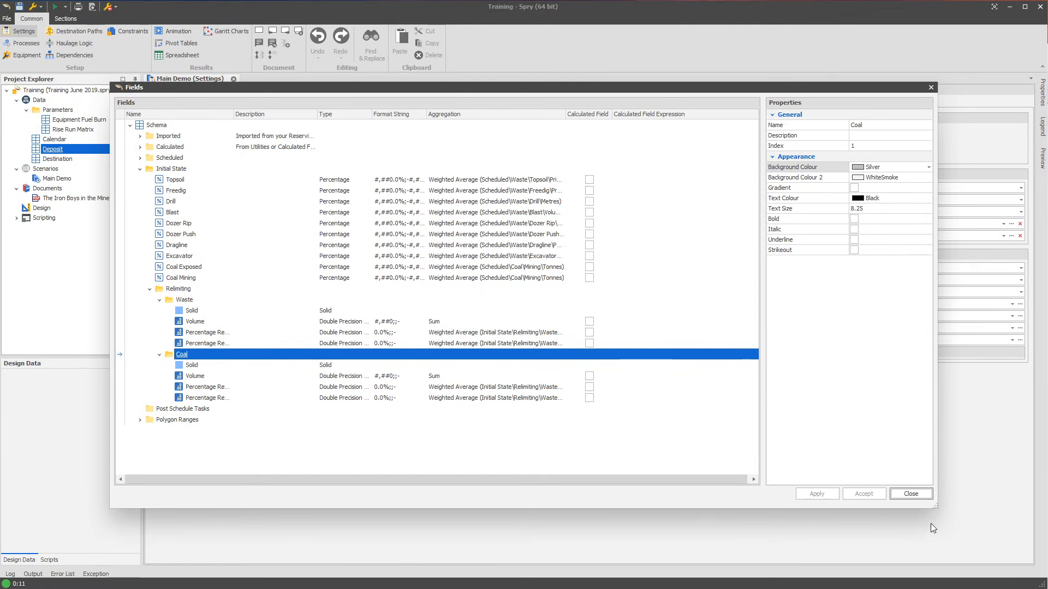
click(911, 494)
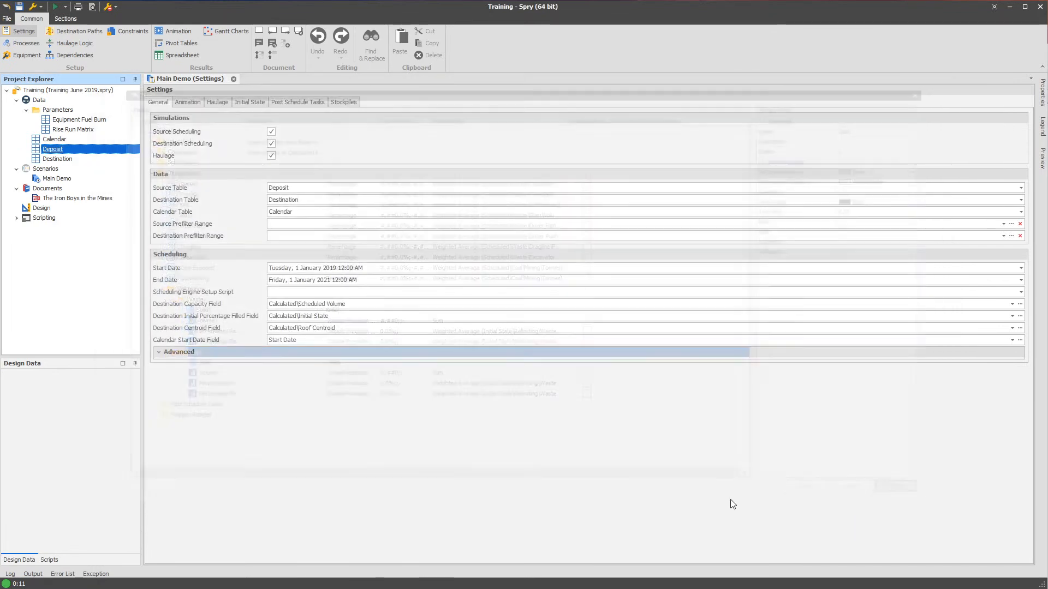
right_click(71, 153)
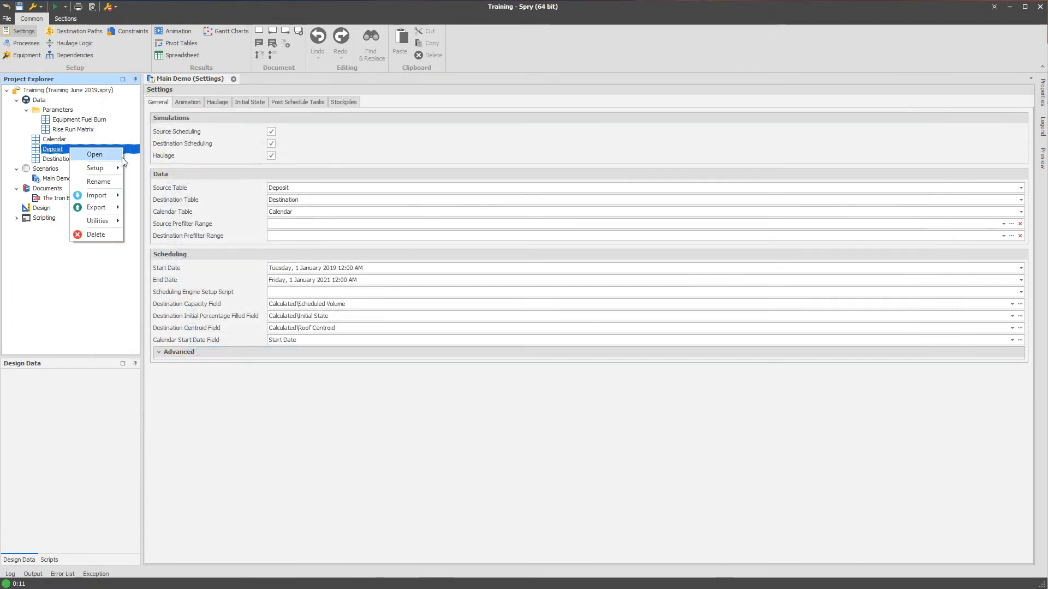
mouse_move(99, 222)
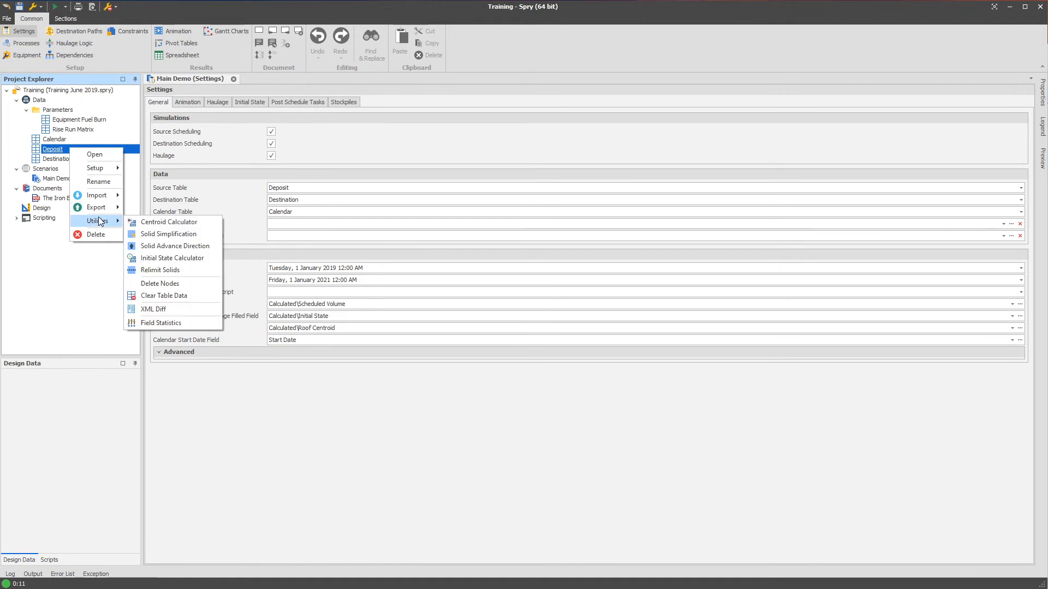
click(169, 269)
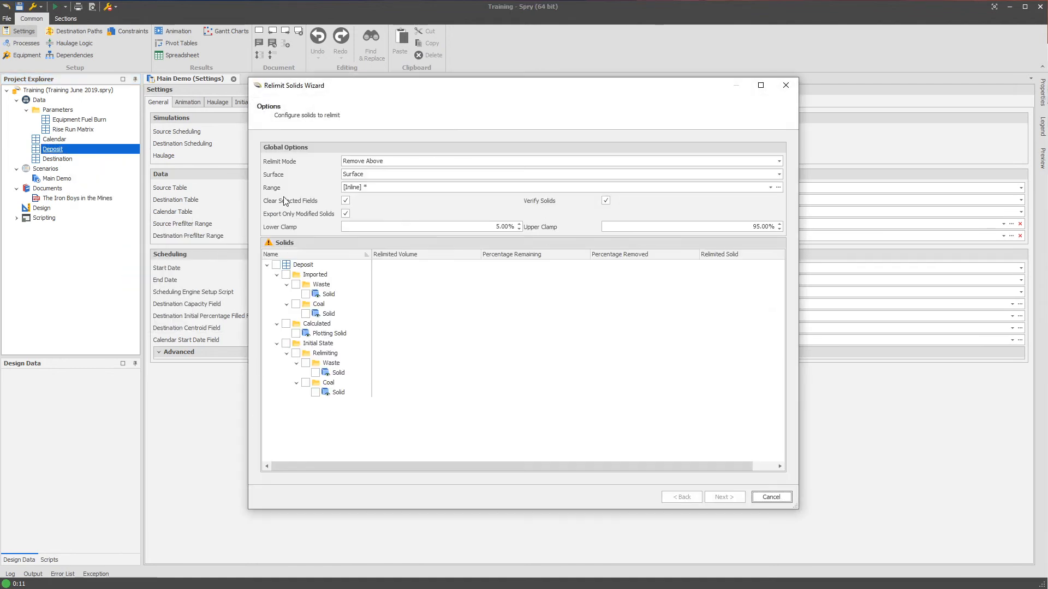
click(643, 176)
click(644, 176)
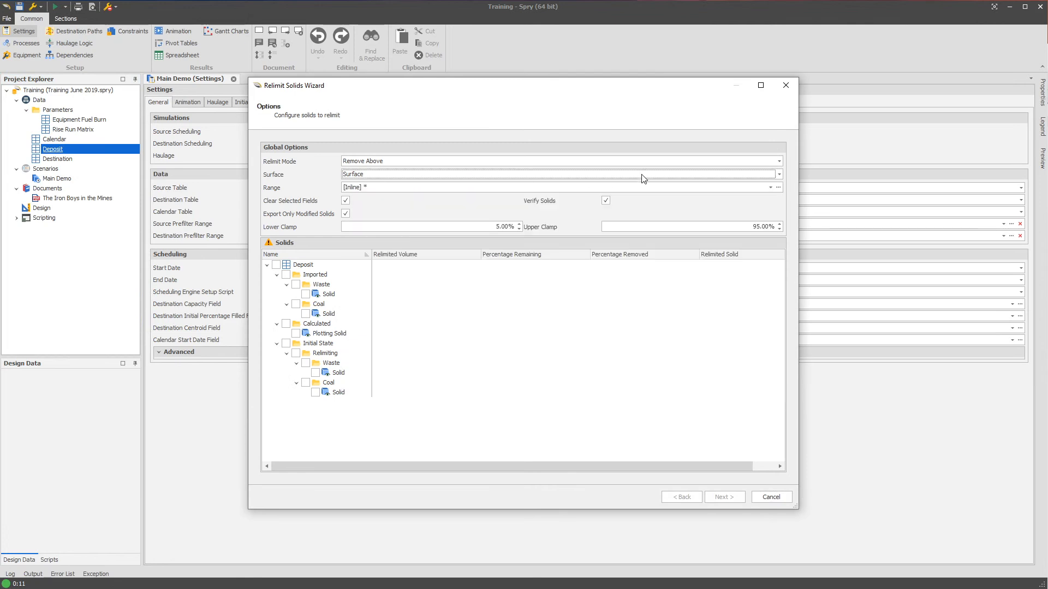
click(771, 176)
scroll(756, 358, down, 10)
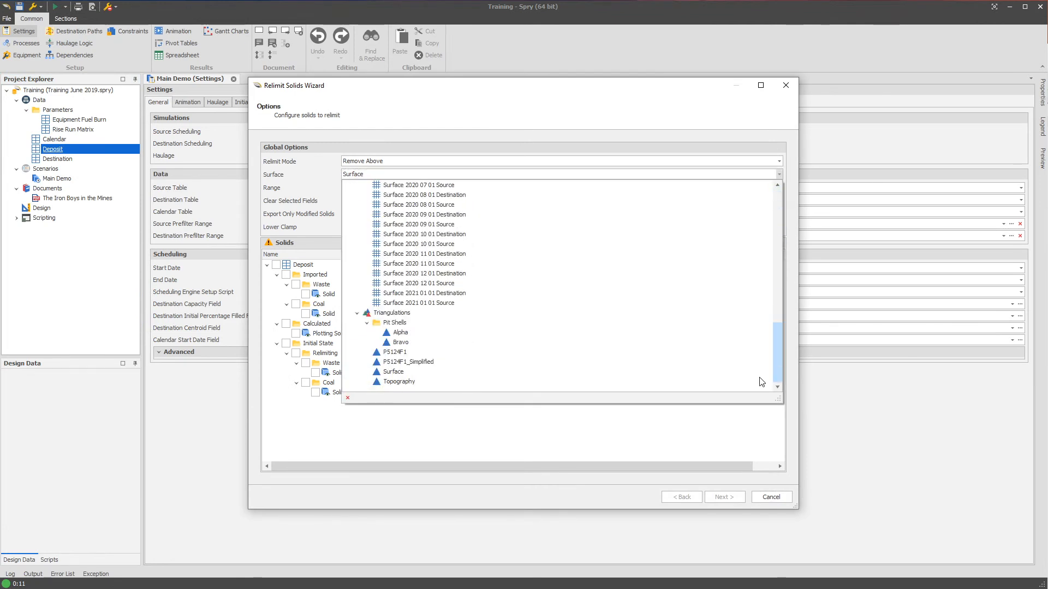
click(412, 352)
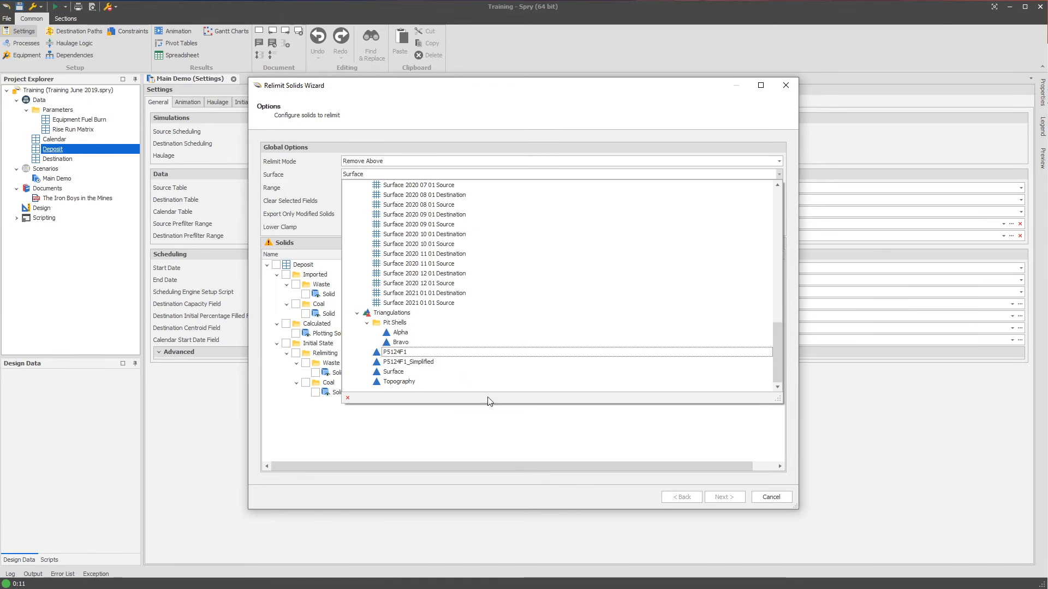
click(764, 497)
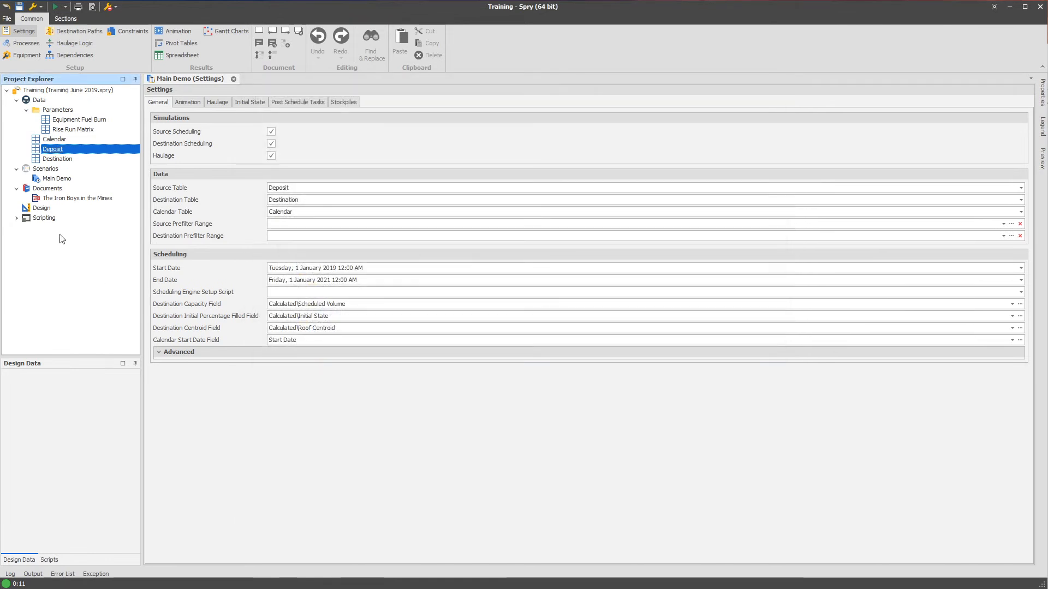
Open the project's Design view and bring up its Triangulations group
click(43, 208)
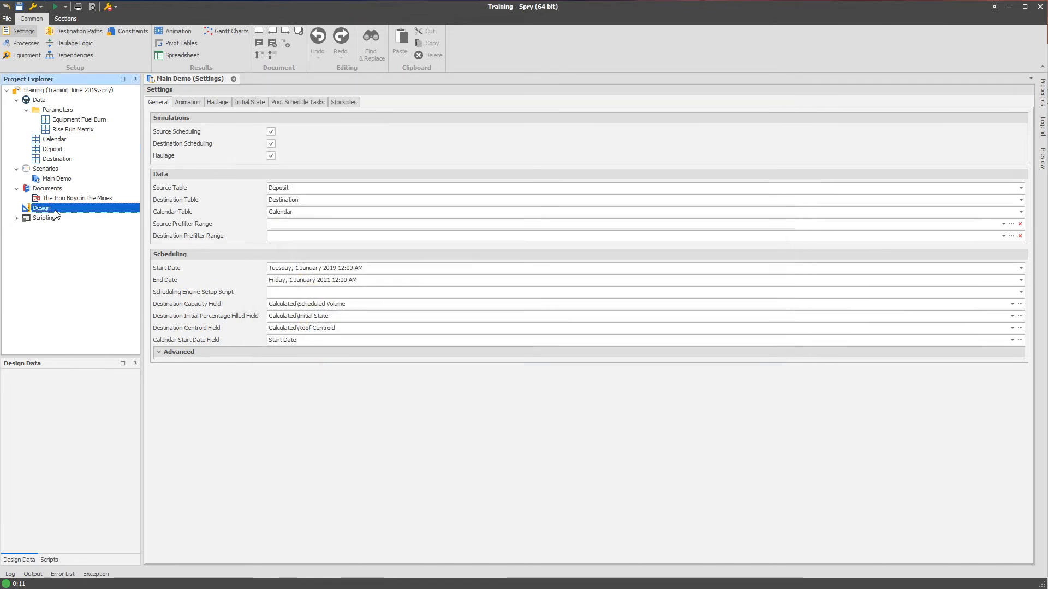
double_click(55, 211)
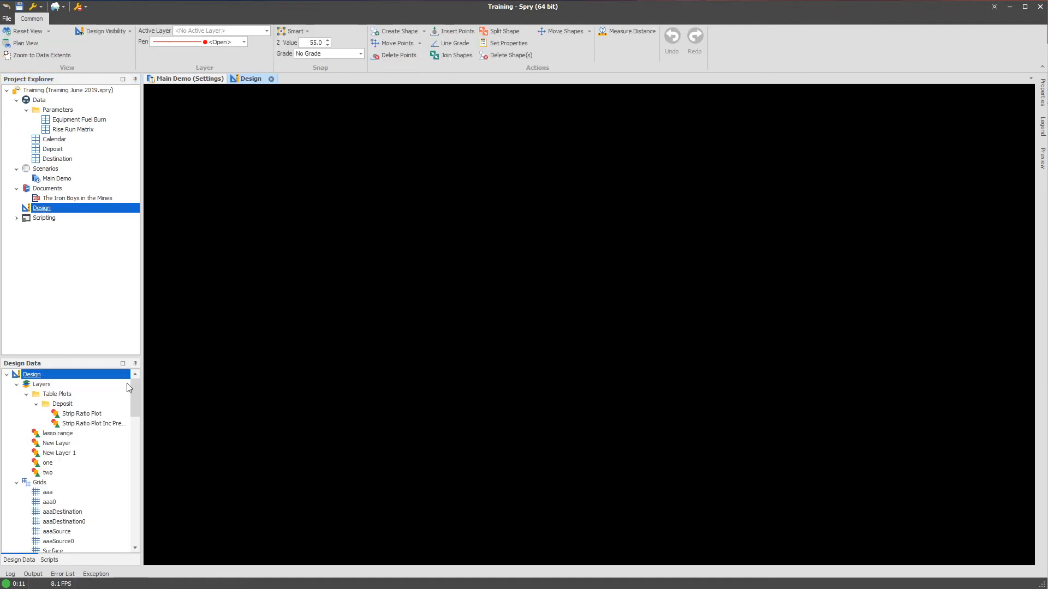
drag(137, 387, 150, 549)
right_click(69, 478)
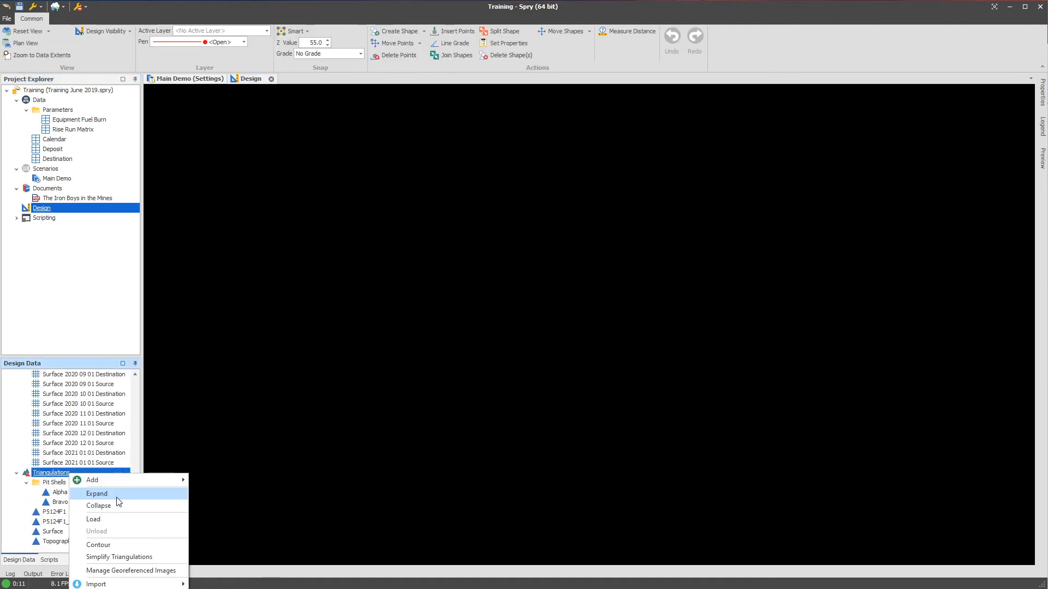
mouse_move(125, 584)
click(221, 585)
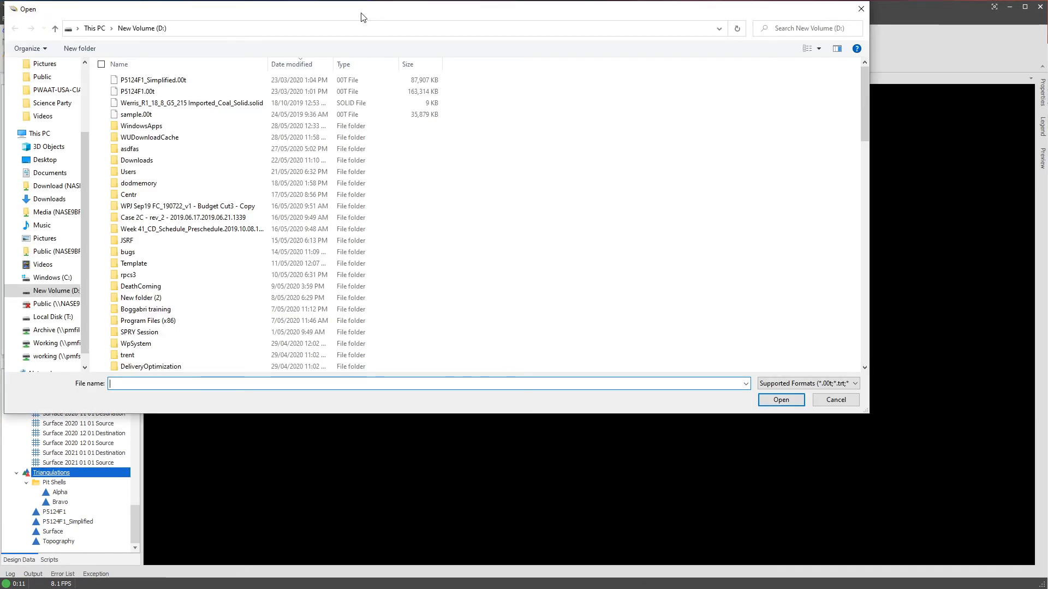
drag(361, 14, 1047, 207)
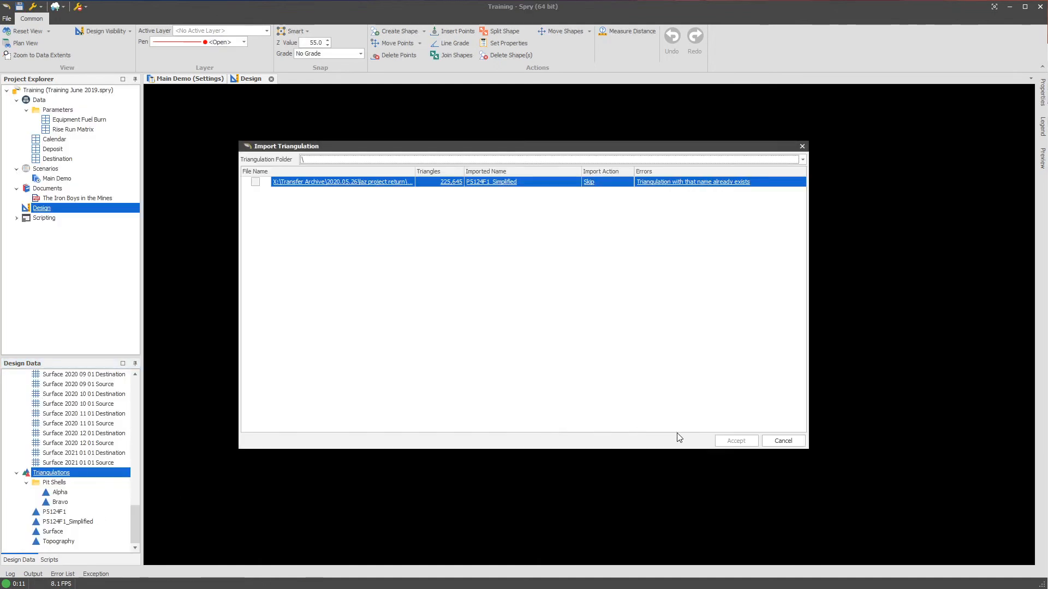
click(783, 441)
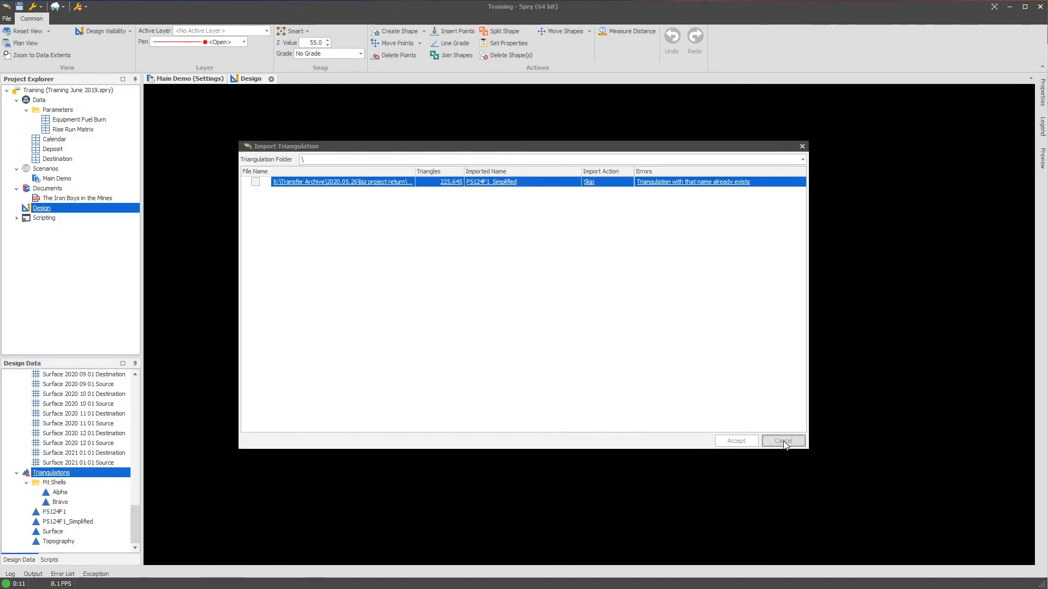
Show the P5124F1_Simplified triangulation in the Design view and inspect its terrain
click(100, 522)
drag(546, 486, 492, 434)
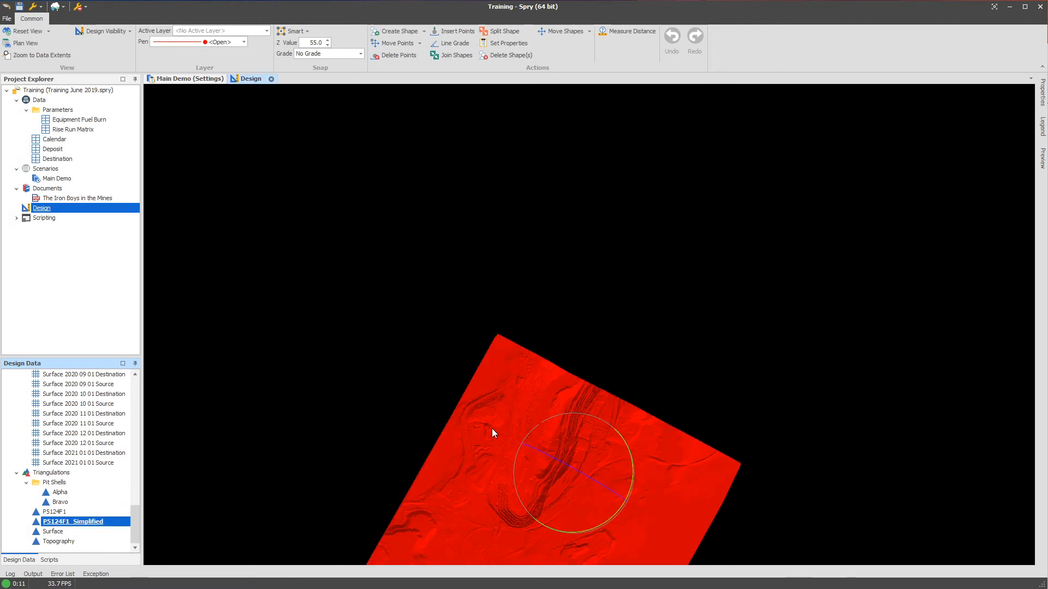
drag(563, 486, 544, 411)
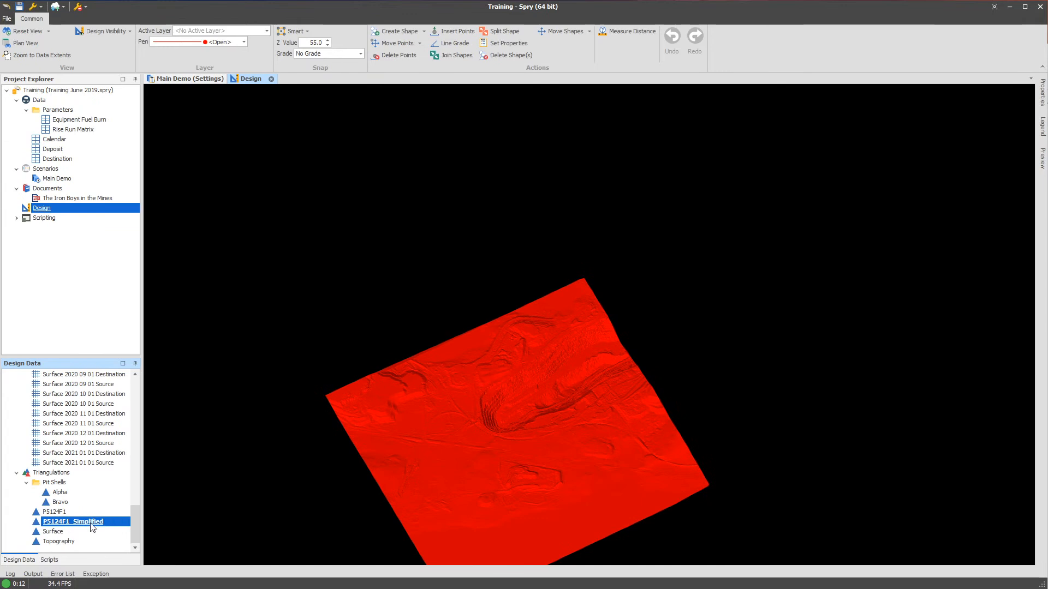
Start the Relimit Solids utility on the Deposit table and set the relimiting surface to P5124F1_Simplified
right_click(61, 148)
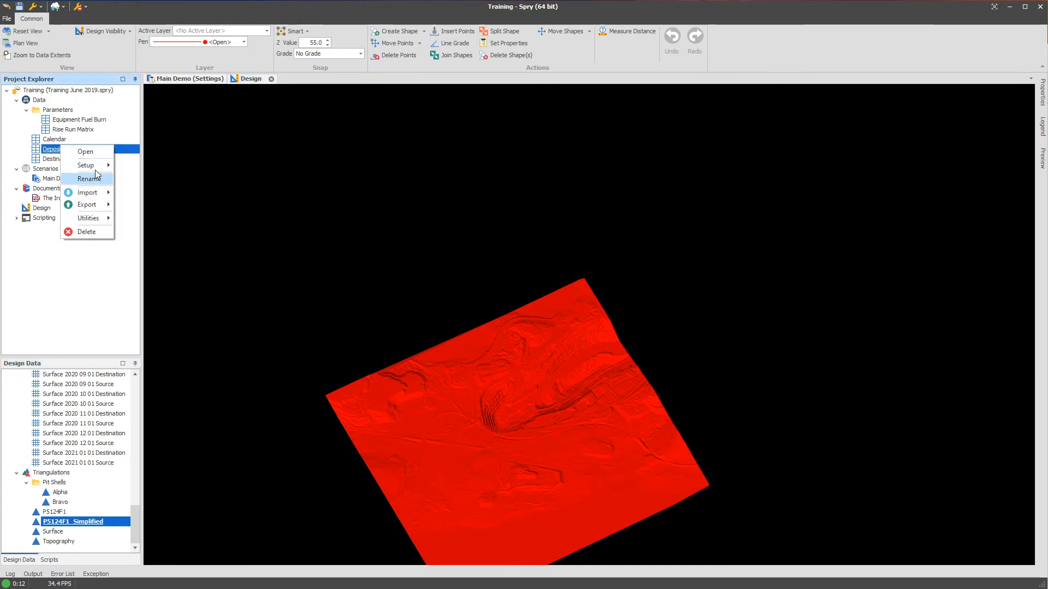
mouse_move(97, 173)
mouse_move(97, 218)
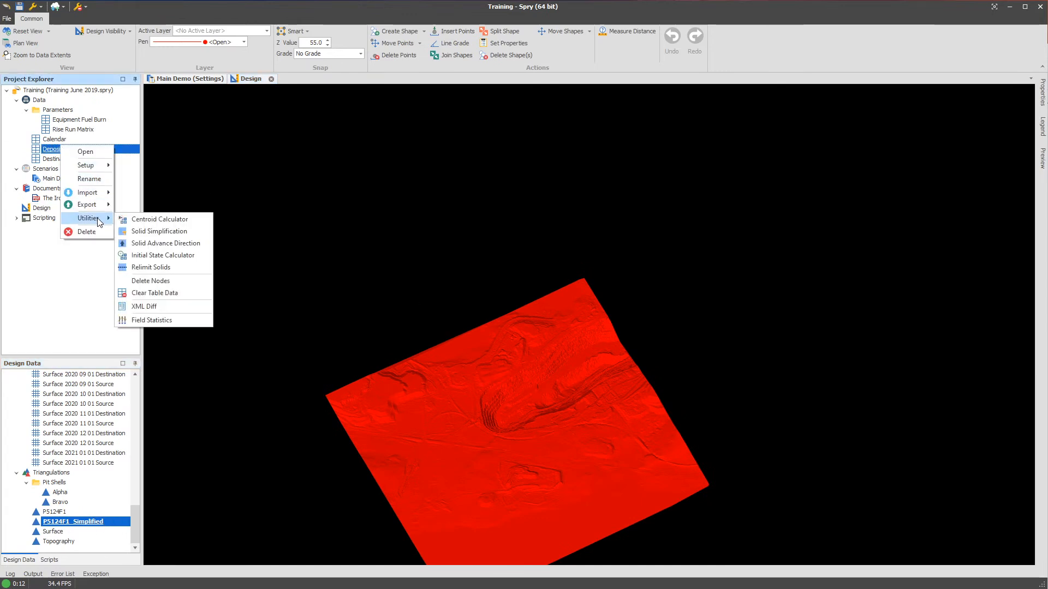
click(163, 267)
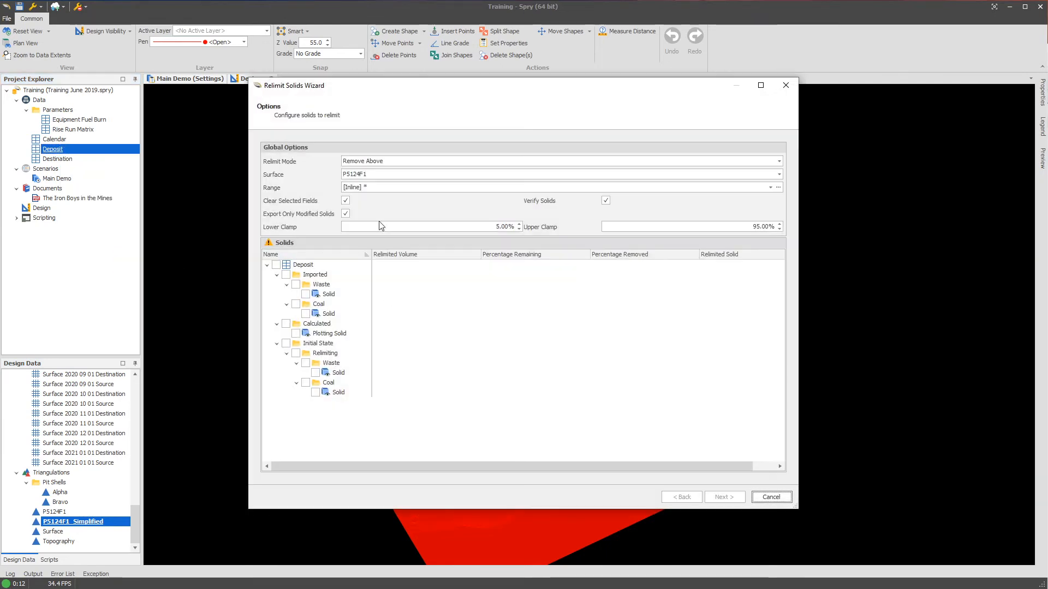
click(380, 174)
click(406, 357)
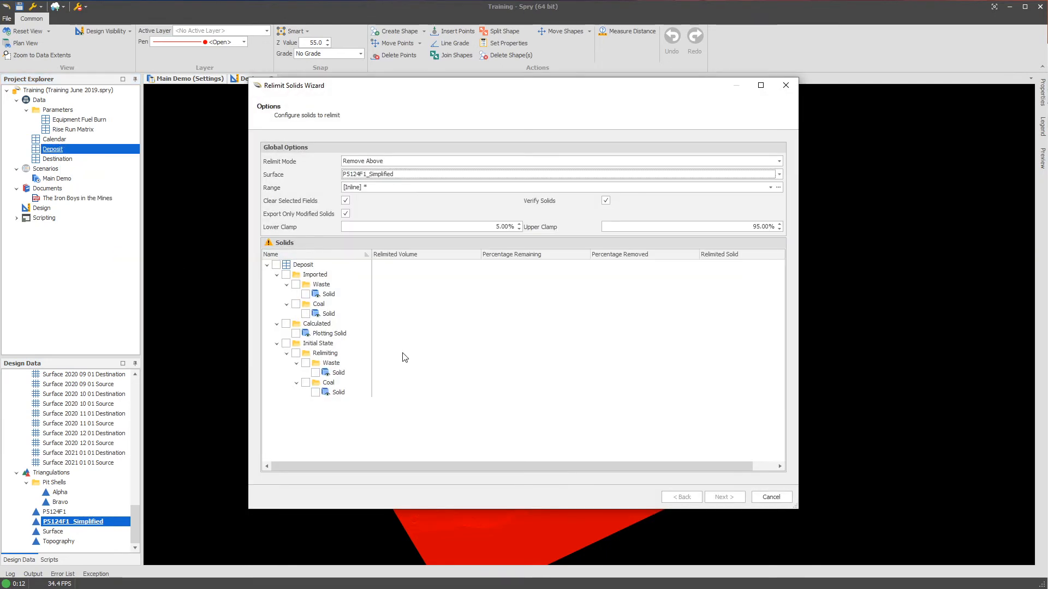
Set the lower clamp to 1% and the upper clamp to 99%, and include the imported Waste and Coal solids
click(506, 227)
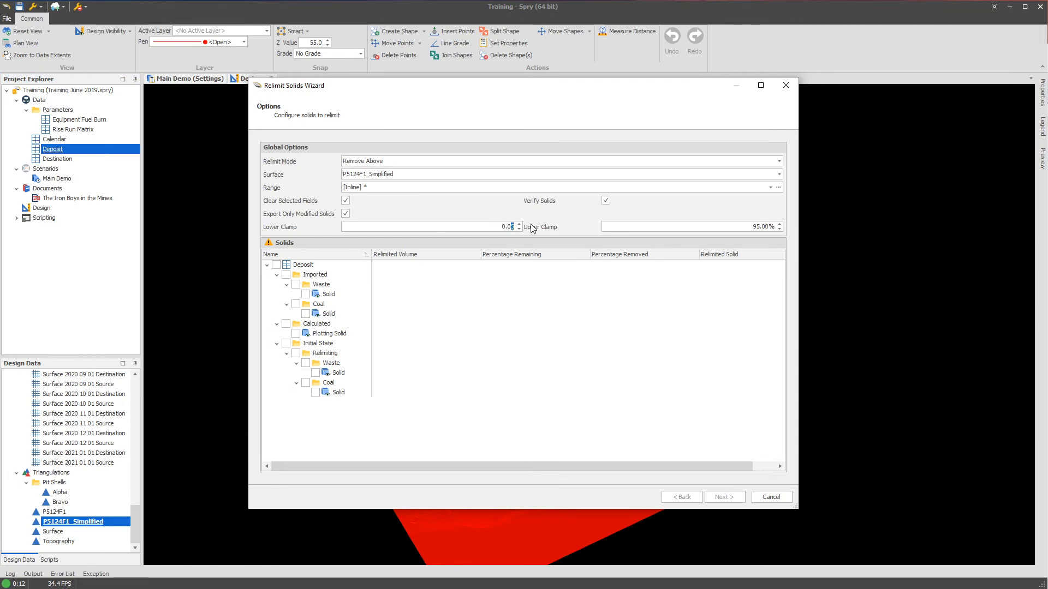
text(1)
click(752, 227)
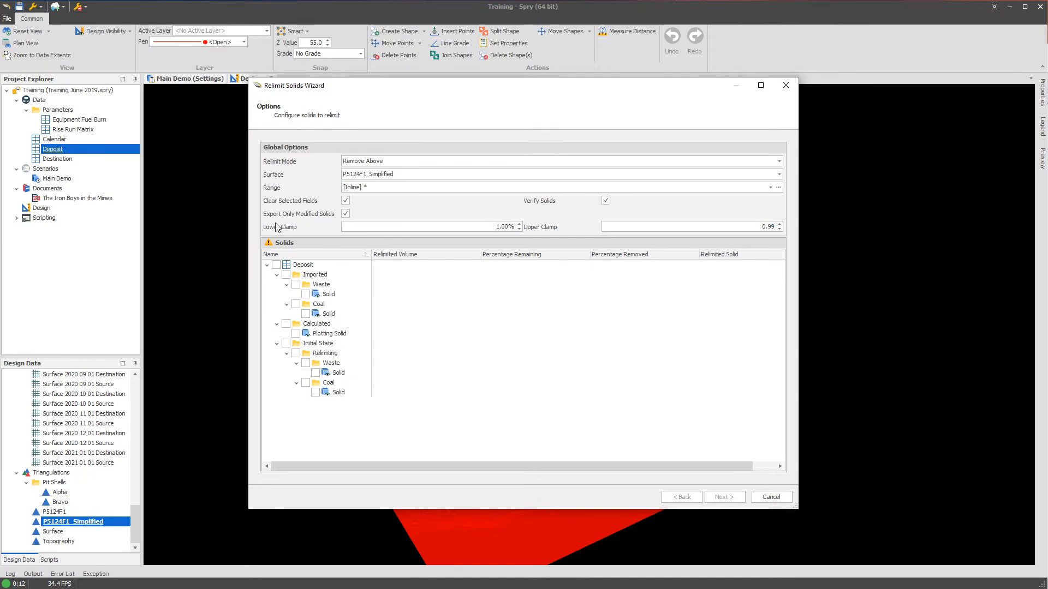
click(367, 227)
click(305, 294)
click(306, 313)
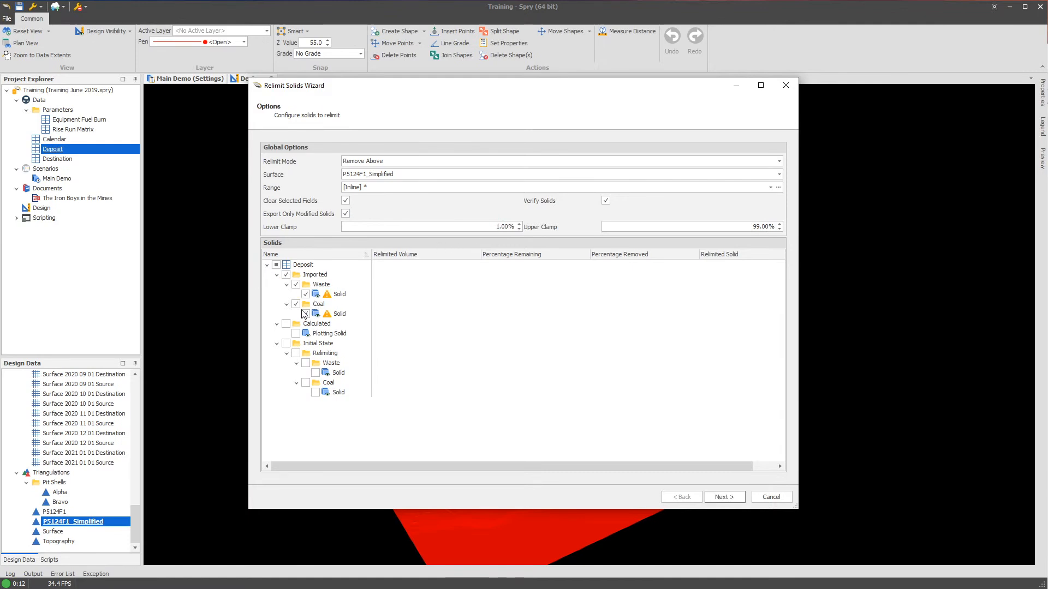
click(415, 294)
click(434, 294)
click(460, 294)
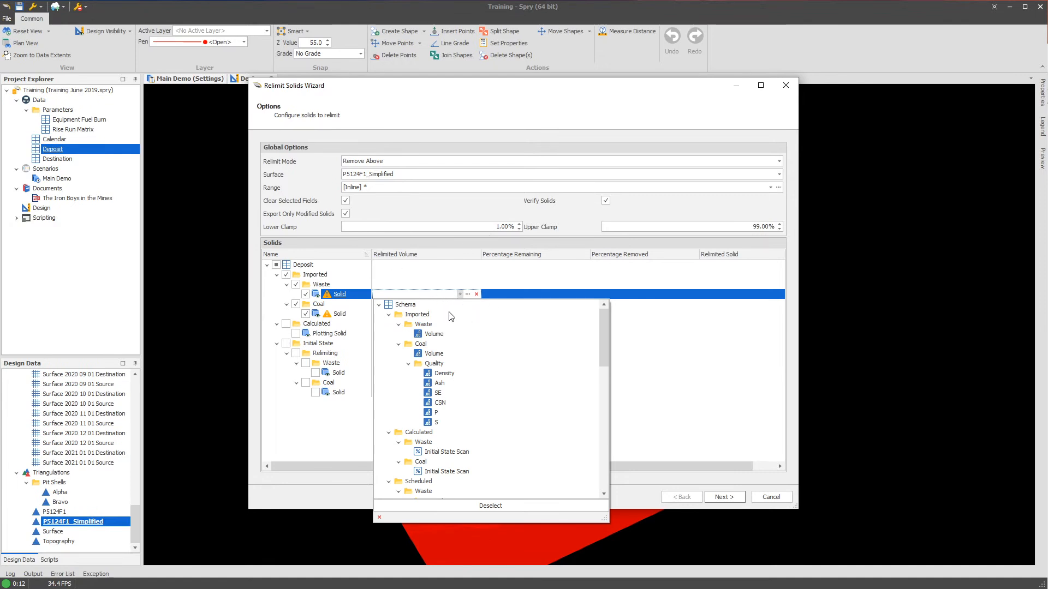
drag(608, 326, 595, 452)
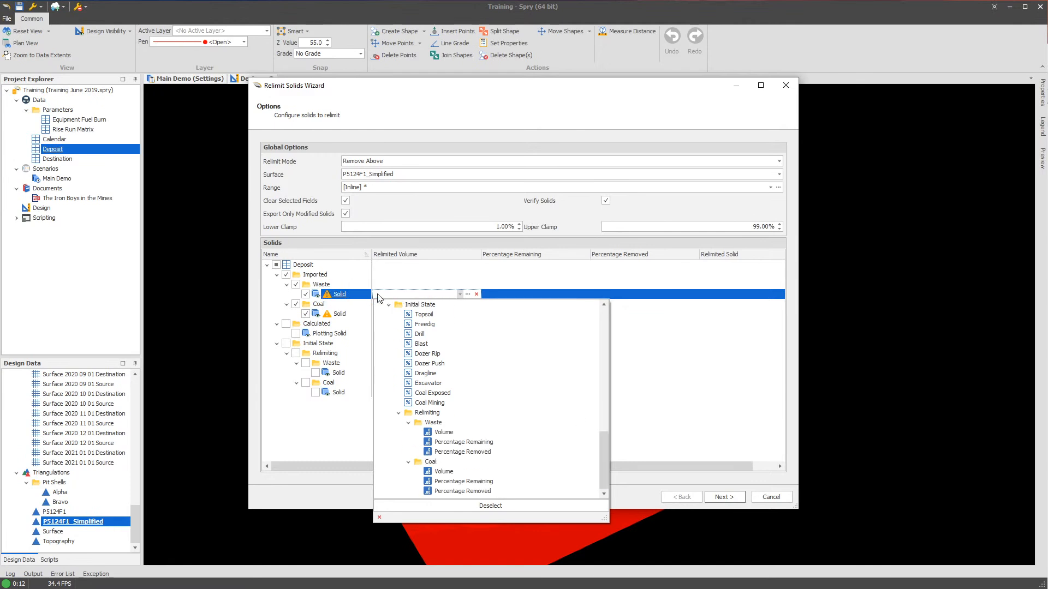
click(307, 294)
click(307, 313)
click(315, 373)
click(315, 392)
click(336, 374)
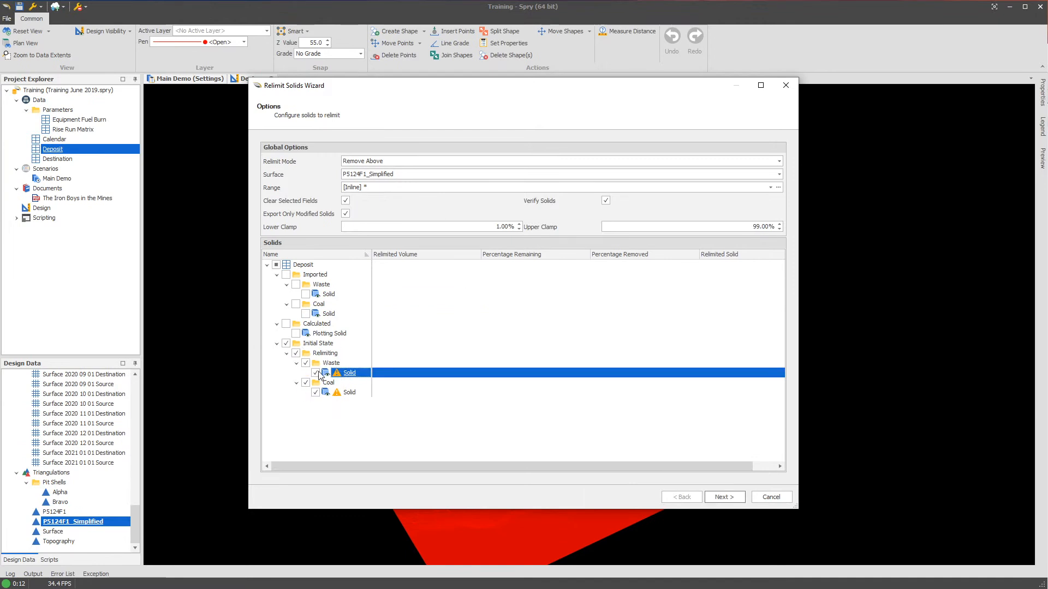
click(316, 373)
click(321, 392)
click(316, 392)
click(305, 294)
click(306, 314)
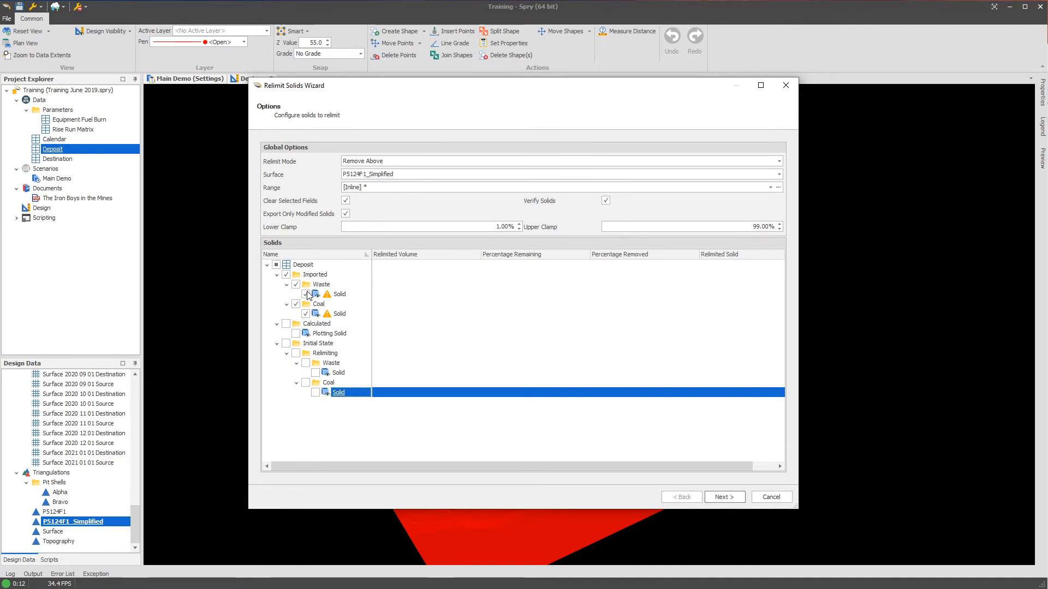
Assign the Relimited Volume outputs of the imported Waste and Coal solids to their matching Initial State\Relimiting Volume fields
click(409, 295)
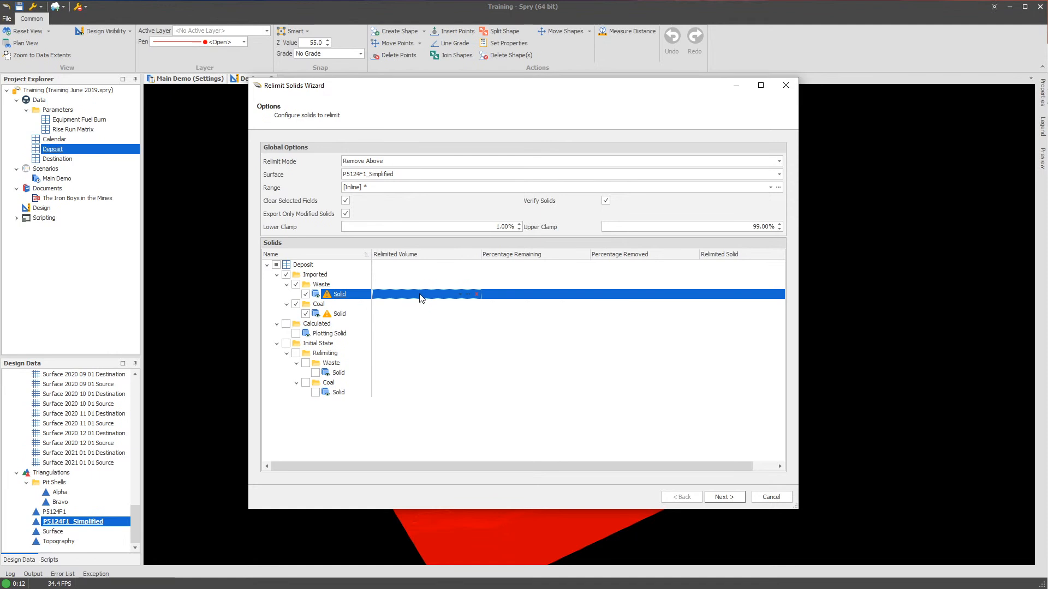
click(460, 294)
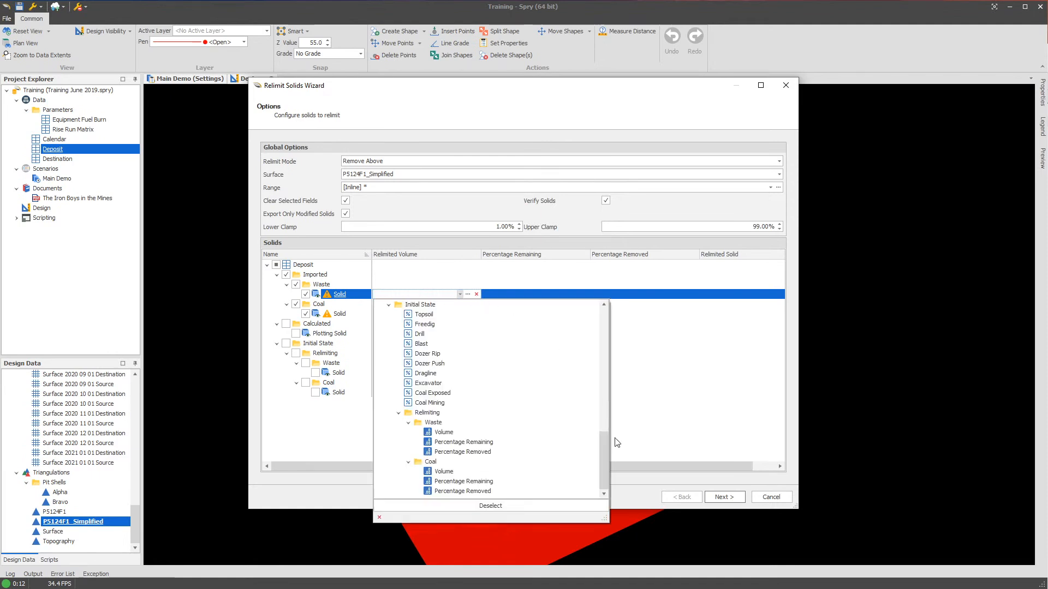
click(444, 432)
click(417, 314)
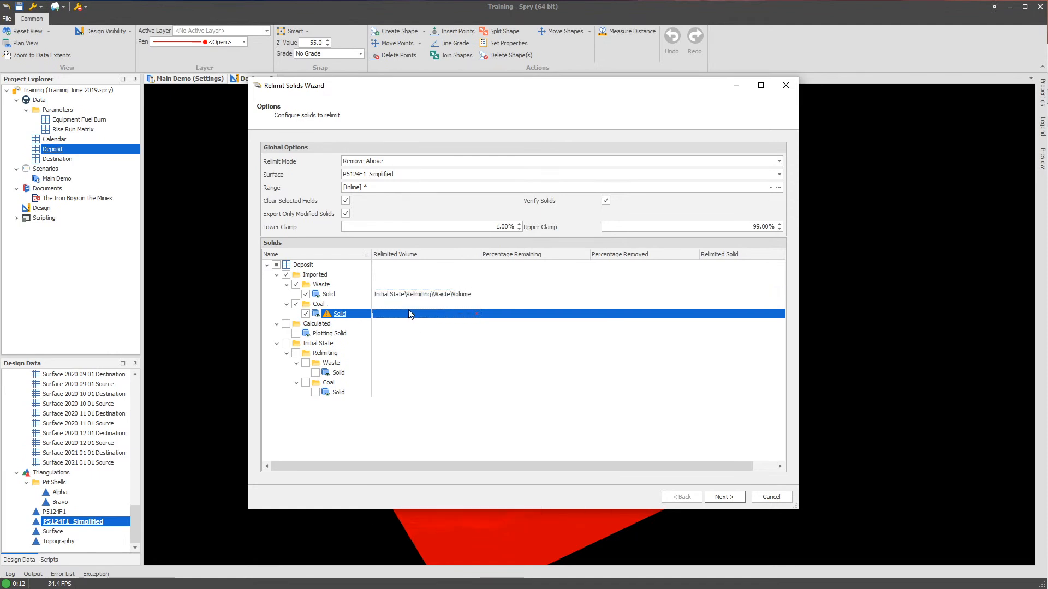
click(428, 316)
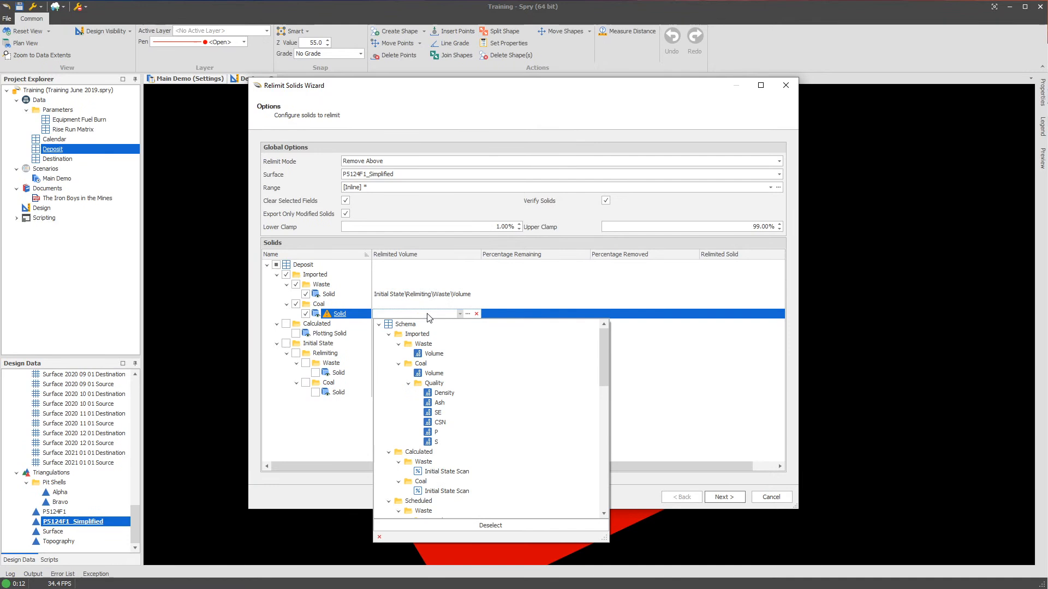
scroll(453, 481, down, 5)
click(451, 493)
Map Percentage Remaining for the imported Waste and Coal solids to their matching Initial State\Relimiting Percentage Remaining fields
click(548, 298)
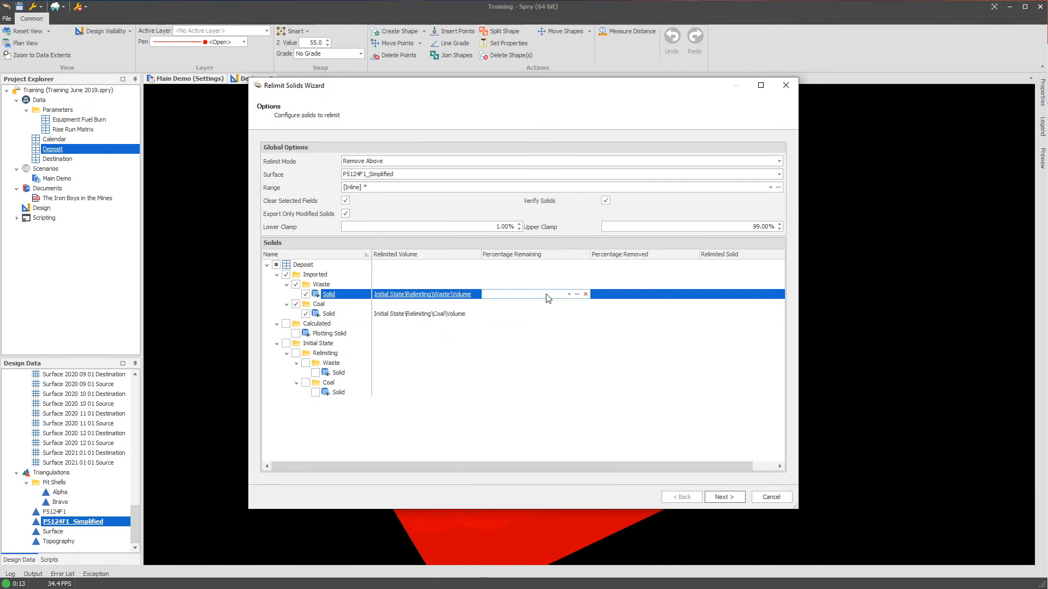
click(548, 297)
scroll(558, 429, down, 6)
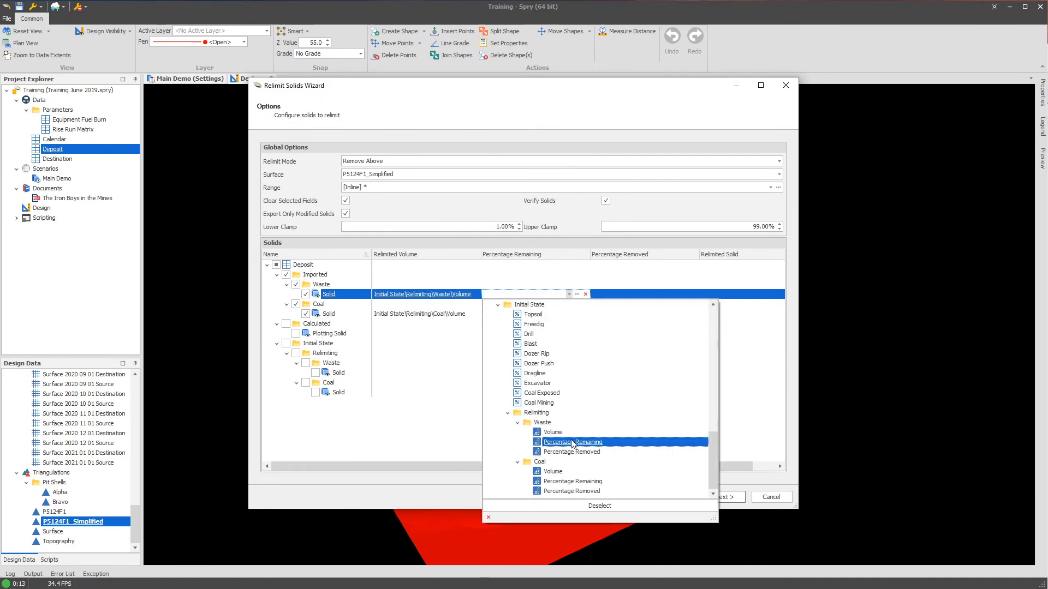
click(572, 442)
click(542, 315)
click(550, 315)
click(552, 317)
scroll(570, 486, down, 5)
click(574, 501)
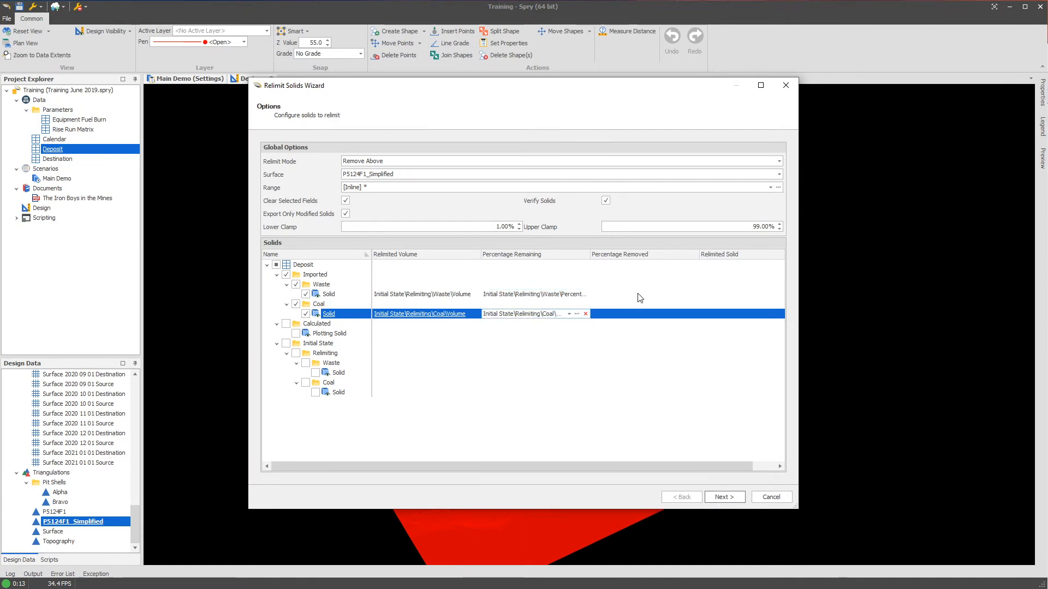
Map Percentage Removed for the imported Waste and Coal solids to their matching Initial State\Relimiting Percentage Removed fields
click(640, 296)
click(653, 295)
scroll(682, 445, down, 5)
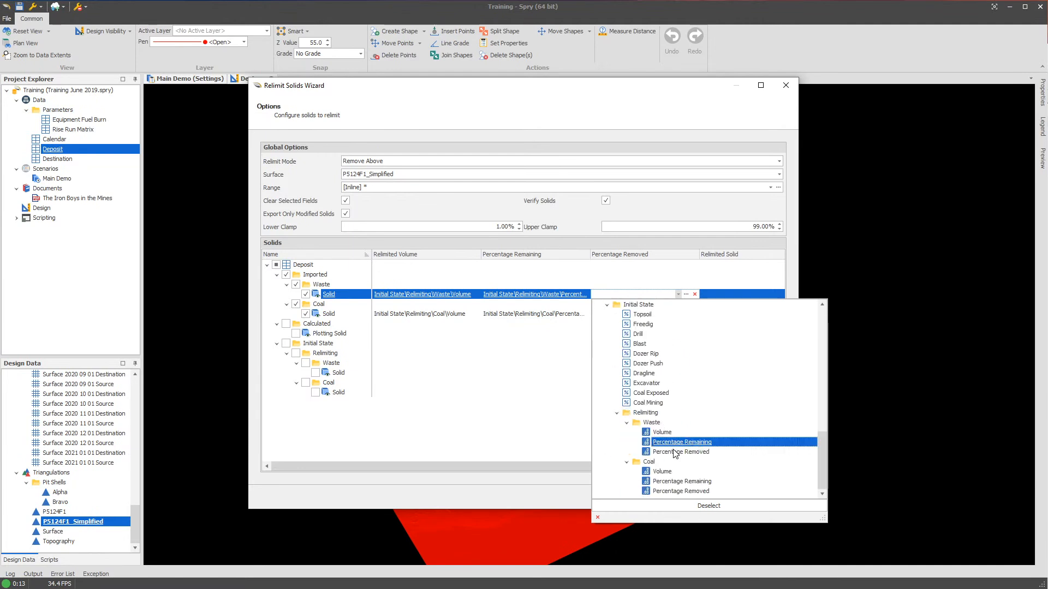
click(677, 452)
click(649, 316)
click(658, 317)
click(658, 318)
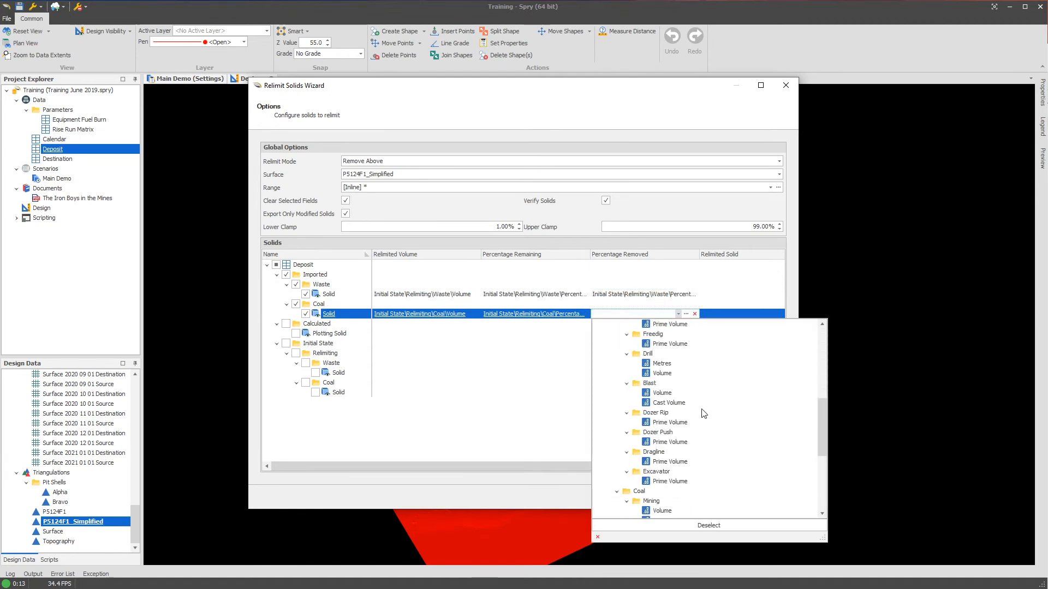
scroll(681, 445, down, 5)
click(677, 511)
Output the relimited Waste and Coal solids to their Initial State\Relimiting Solid fields, and turn off Export Only Modified Solids
click(744, 311)
click(734, 294)
click(729, 295)
click(744, 412)
click(731, 314)
click(731, 316)
click(731, 317)
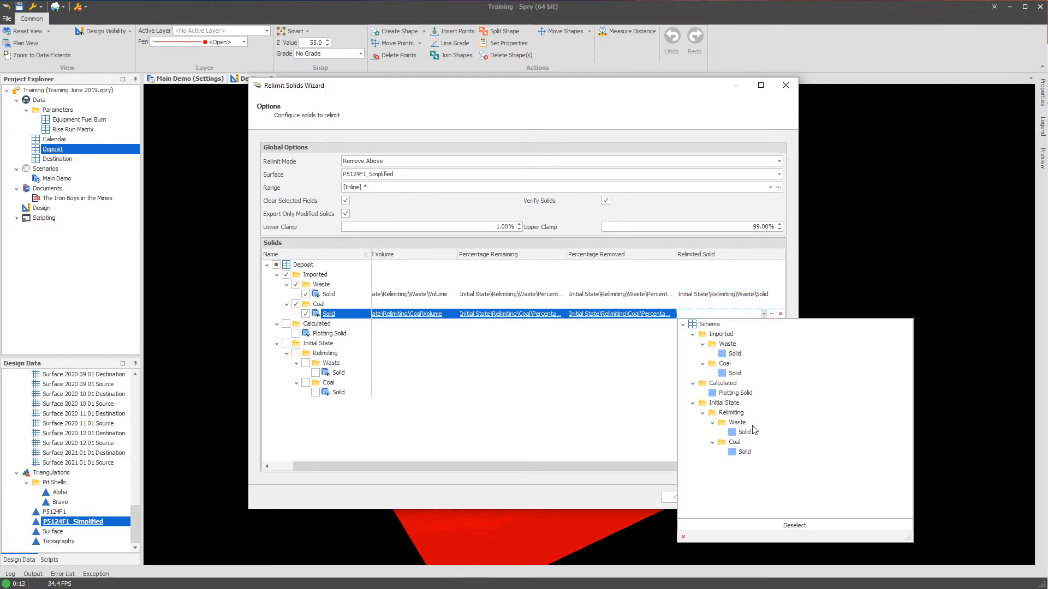
click(744, 451)
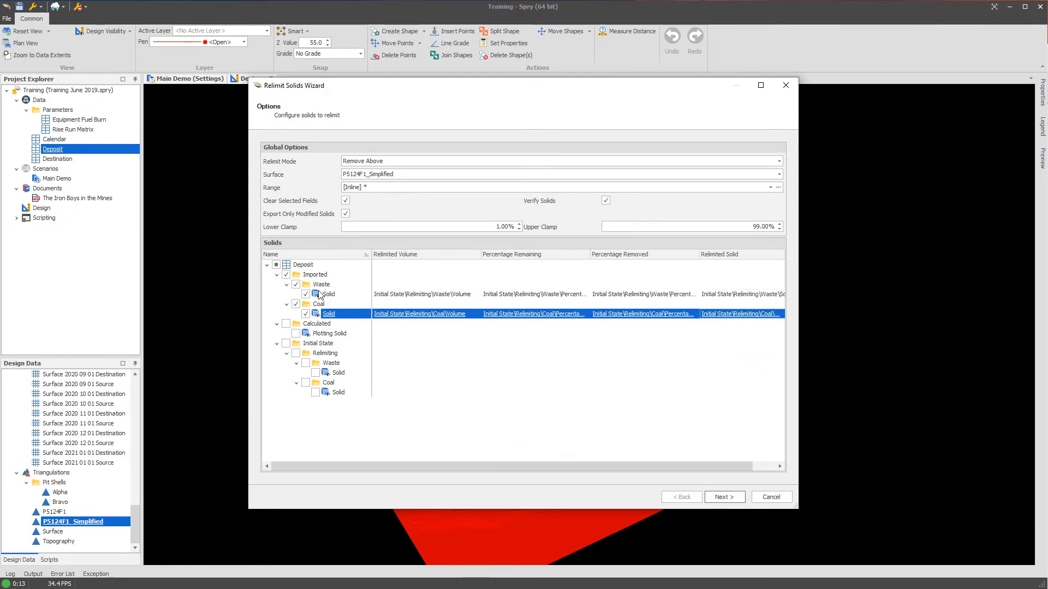
click(346, 213)
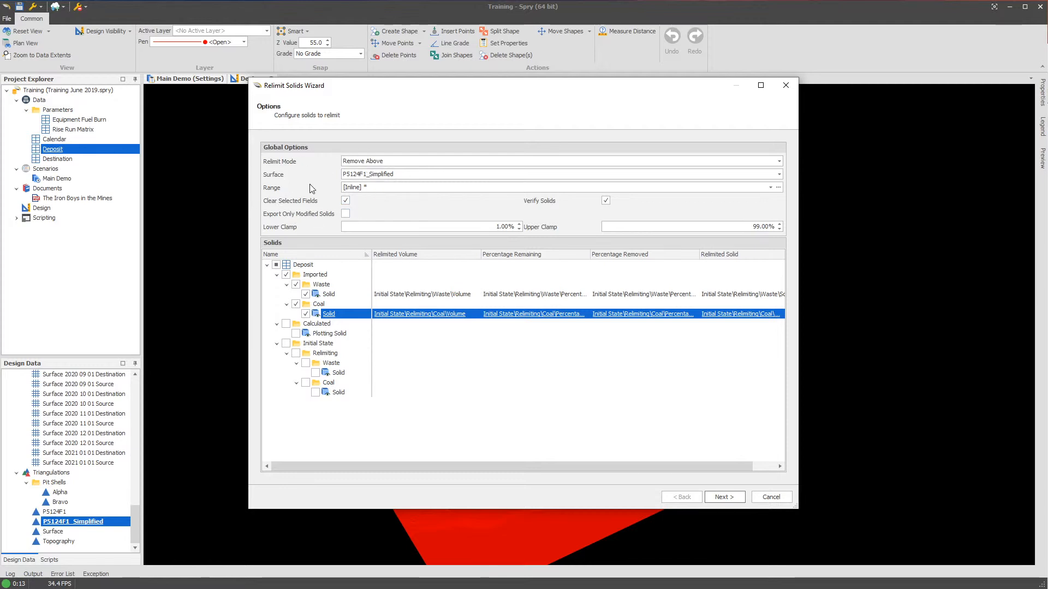
Restrict the inline range to Bravo 1+Bravo 2 and run the solid relimiting calculation
mouse_move(388, 100)
mouse_down()
mouse_move(760, 100)
mouse_move(404, 108)
mouse_up()
click(387, 196)
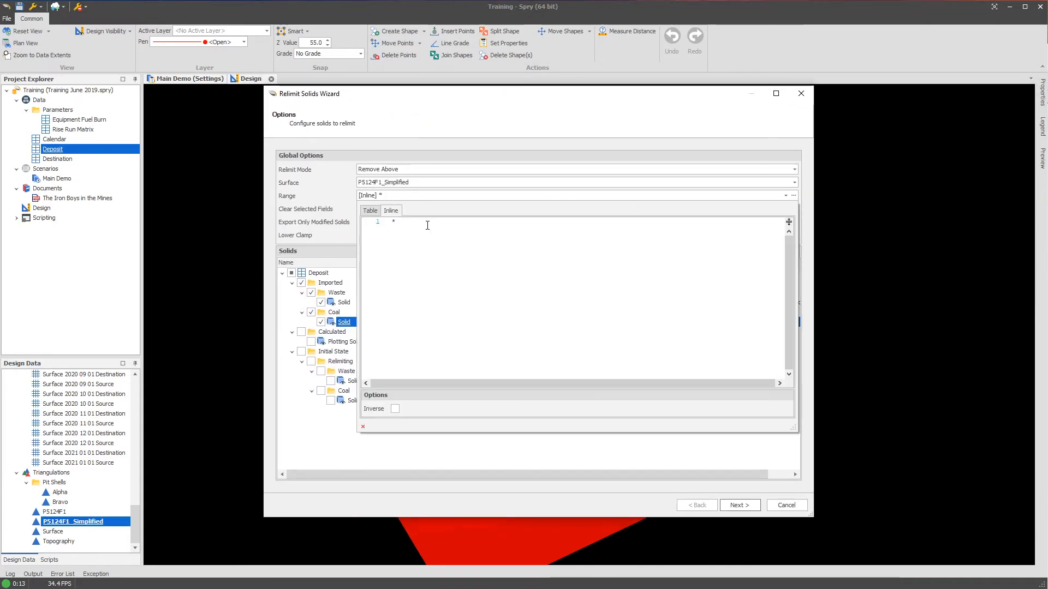
text(Bravo 1)
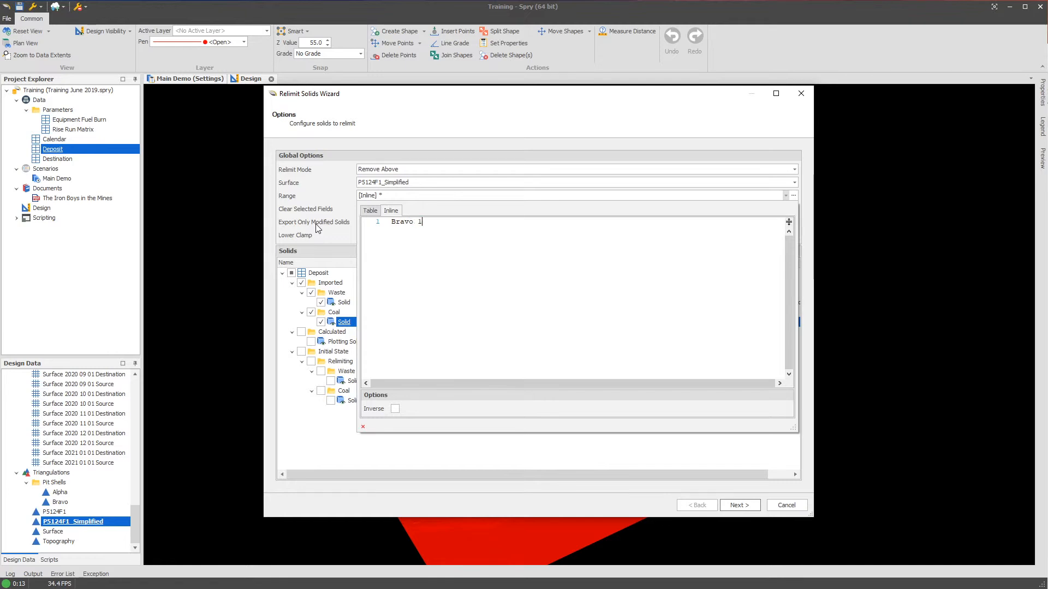
key(BackSpace)
text(+)
key(Up)
key(Up)
key(Return)
click(303, 226)
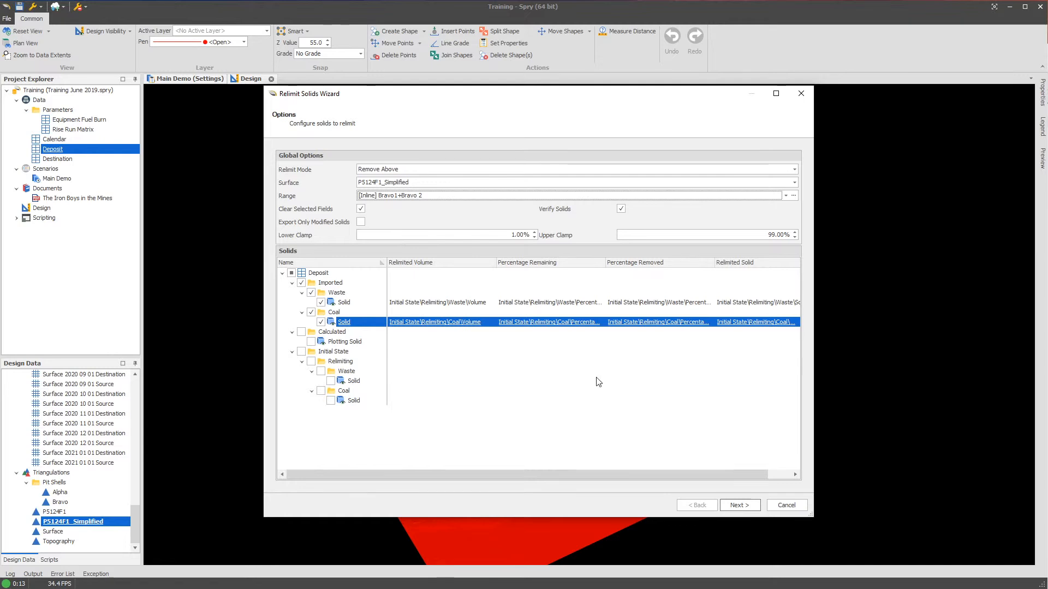
click(738, 503)
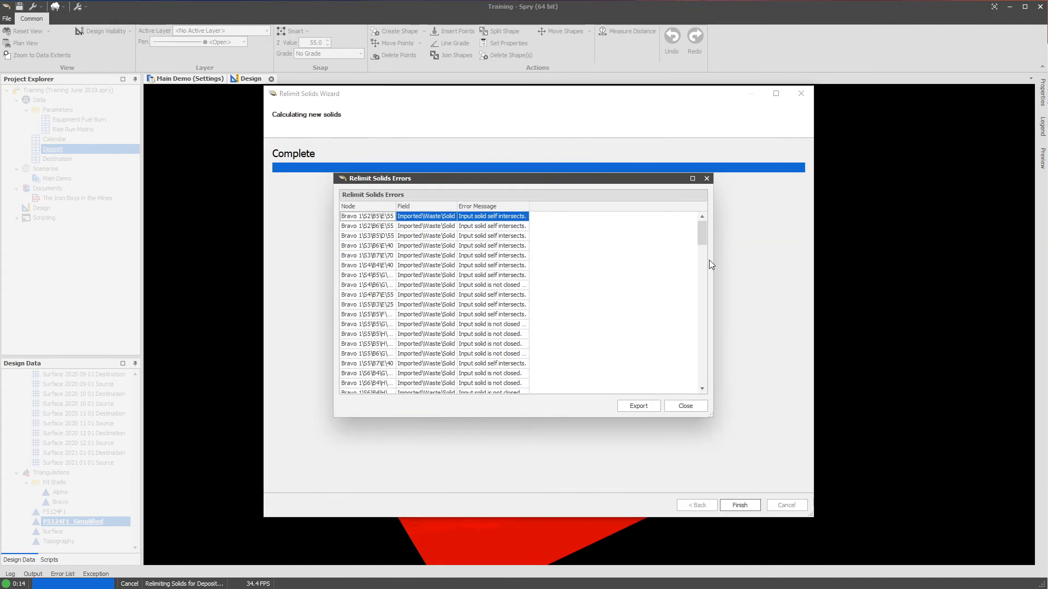
Review the solid relimiting errors, dismiss the error list and finish the Relimit Solids Wizard
drag(703, 232, 671, 168)
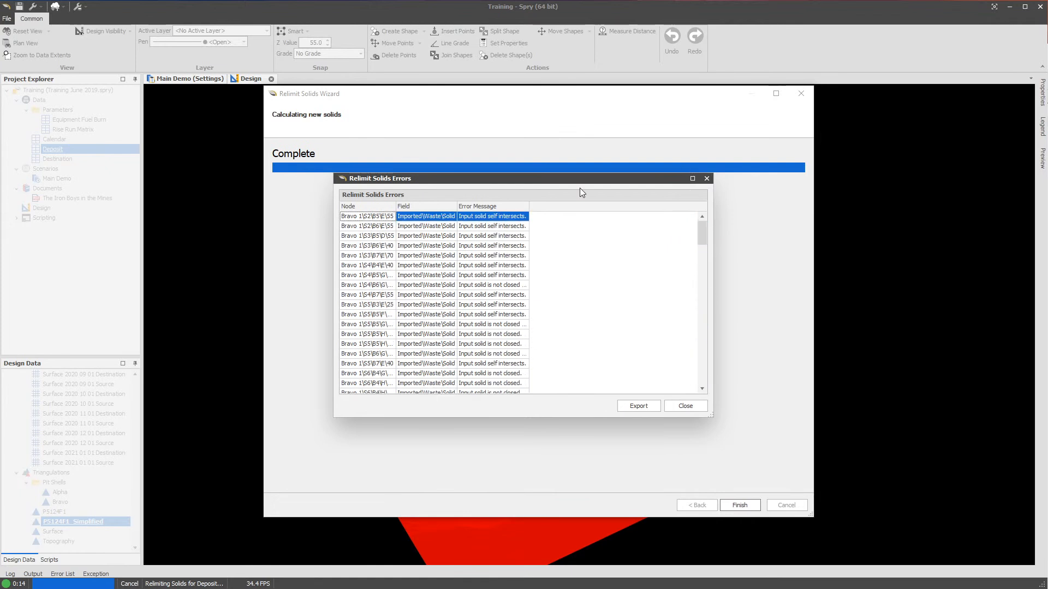
click(683, 408)
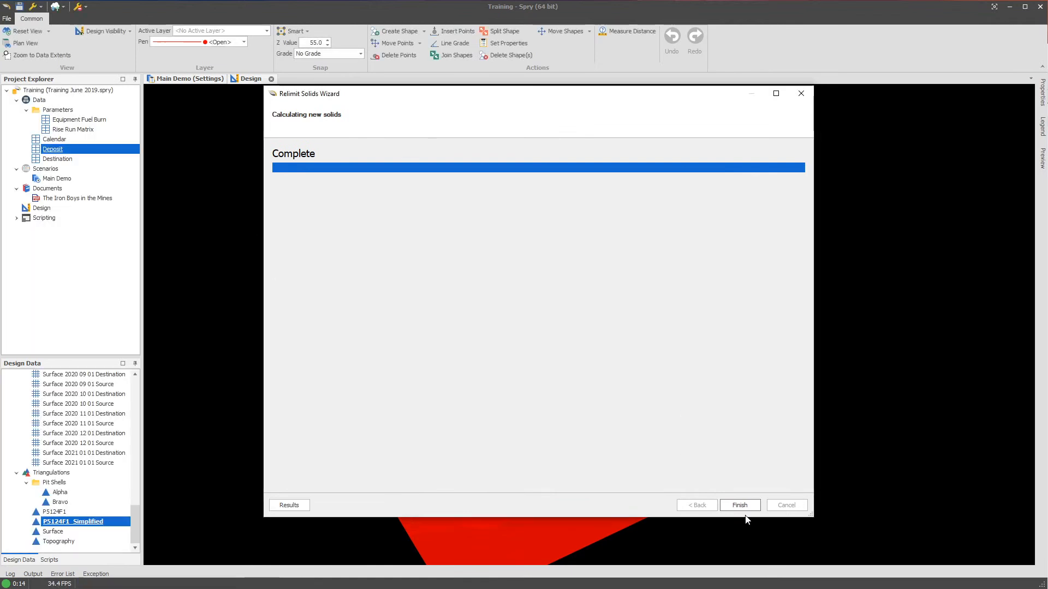
click(752, 506)
Look over the P5124F1_Simplified surface in the design view and collapse the Grids group in the design data
drag(520, 451, 568, 467)
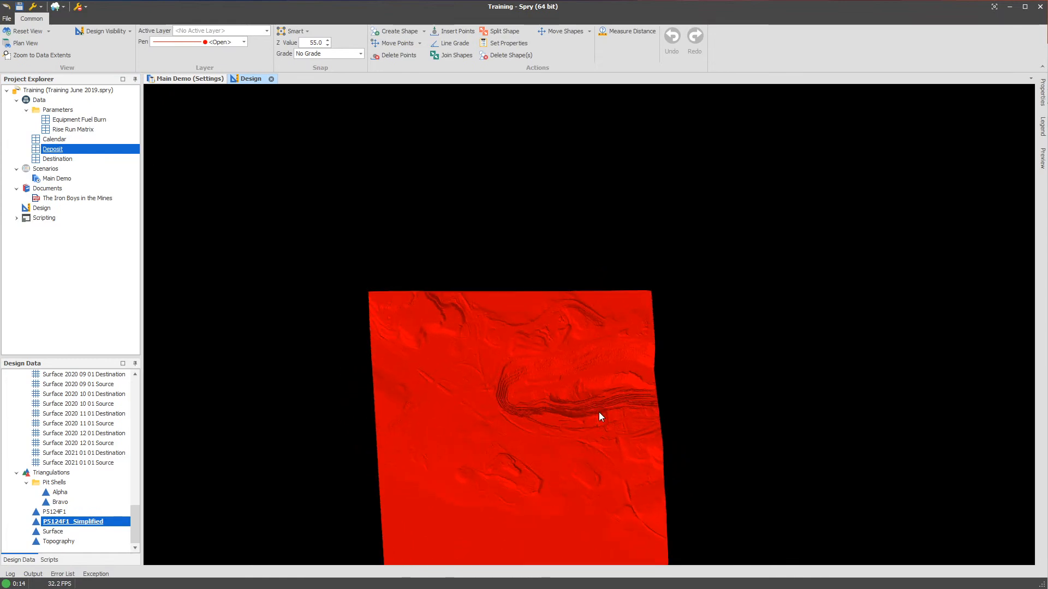
scroll(649, 395, up, 2)
scroll(637, 378, up, 2)
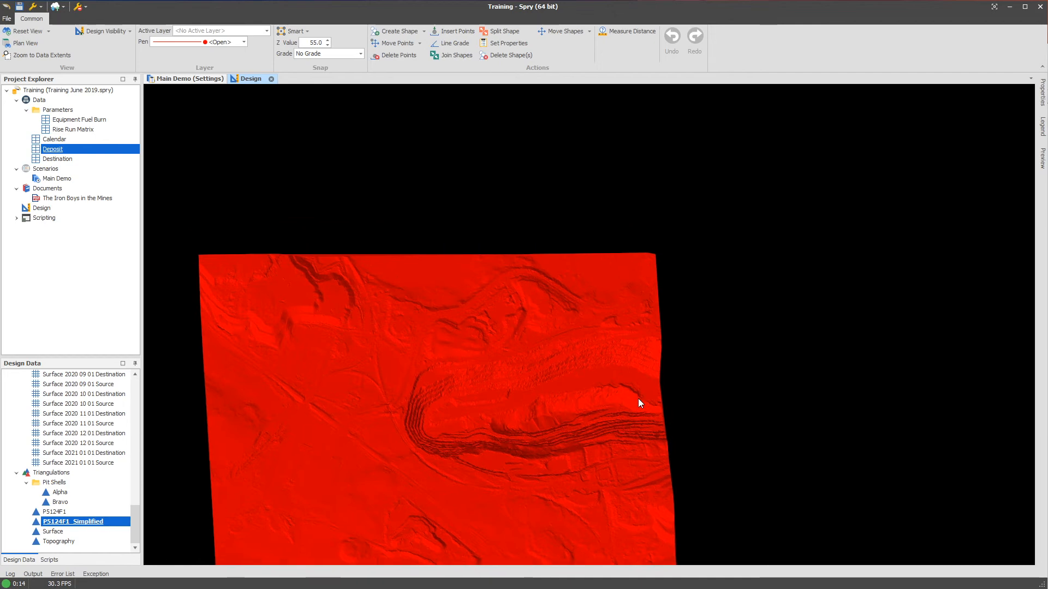
drag(136, 524, 130, 377)
click(16, 481)
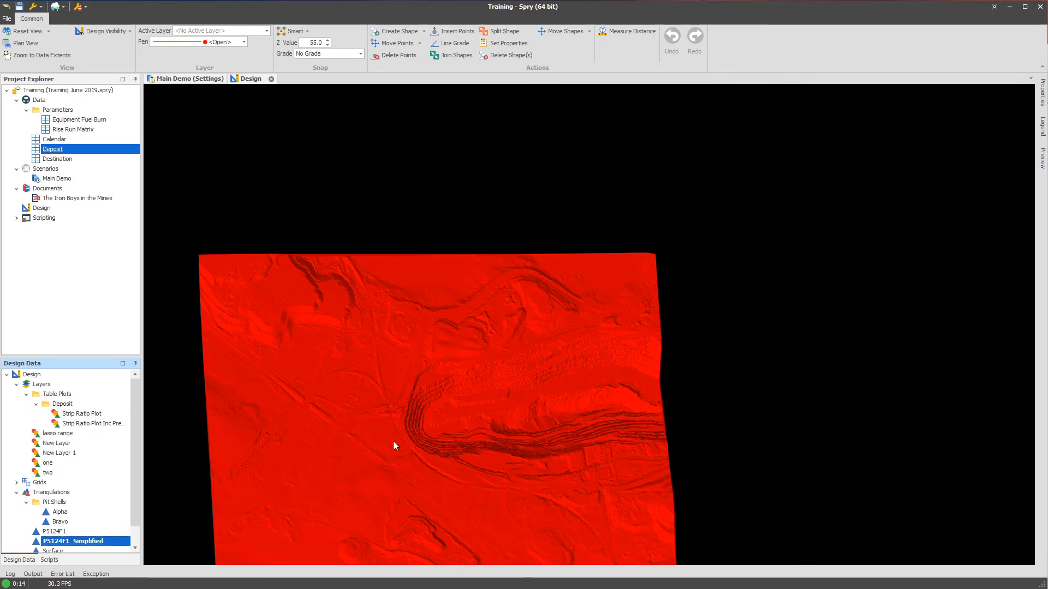
Create a new scenario named Relimit under Scenarios
click(192, 78)
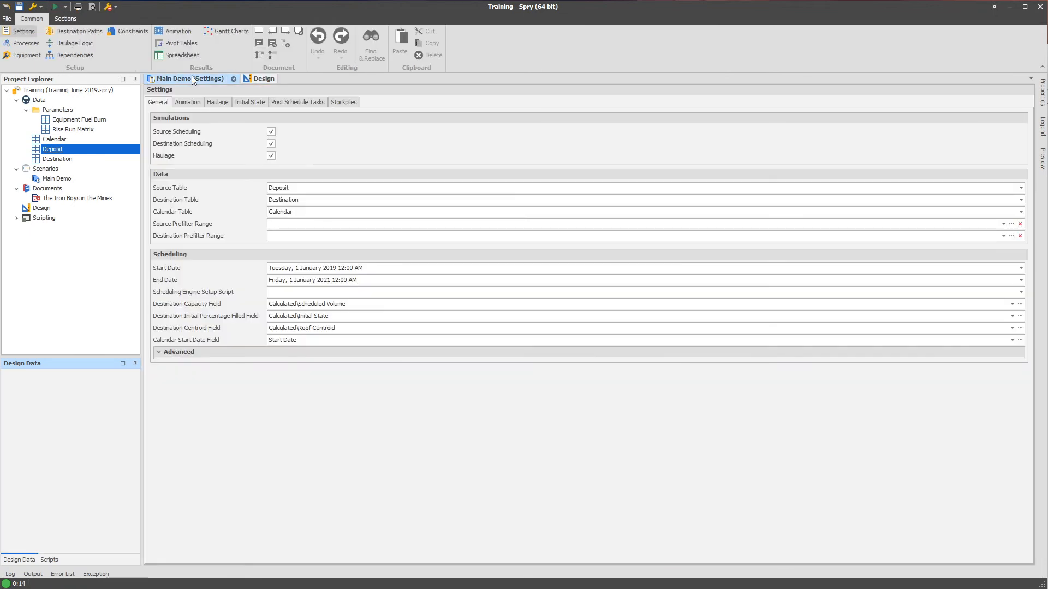
right_click(57, 169)
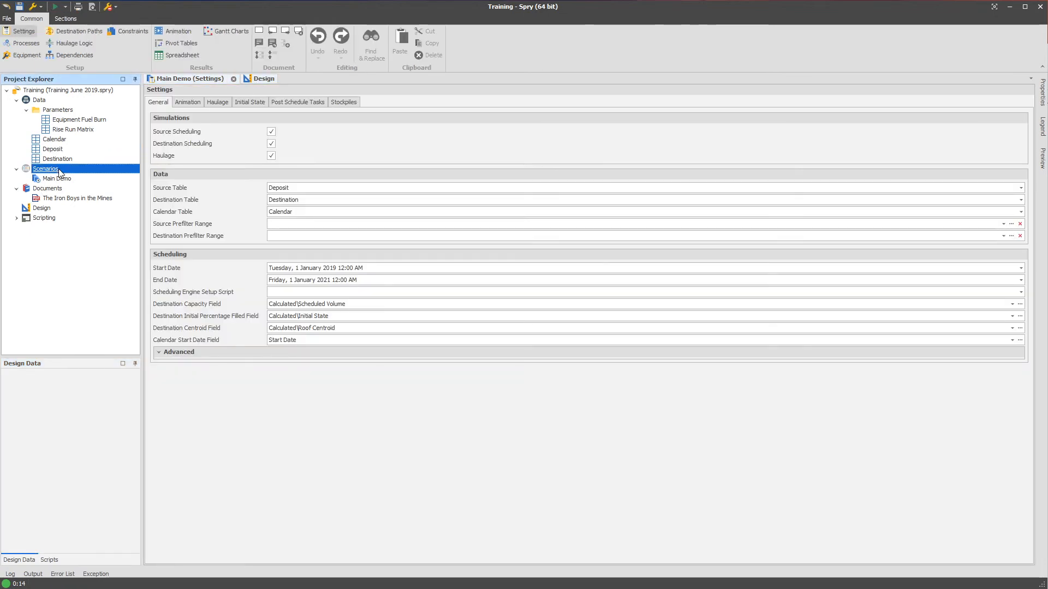
mouse_move(109, 175)
click(173, 178)
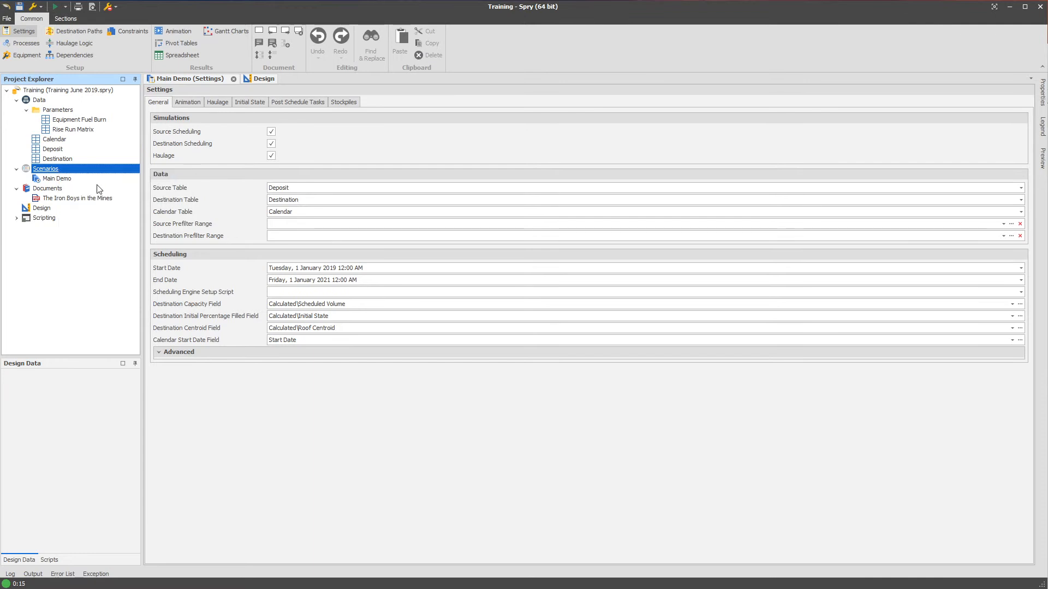
text(Relimit)
key(Return)
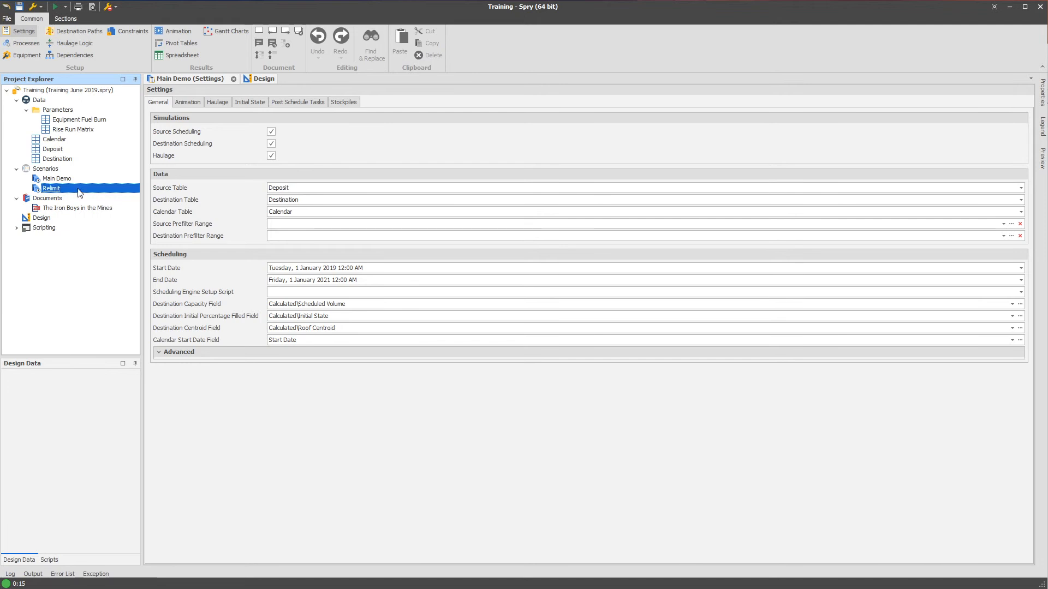
Open the Relimit scenario's settings, disable Destination Scheduling and Haulage, and set the Source Table to Deposit
double_click(80, 192)
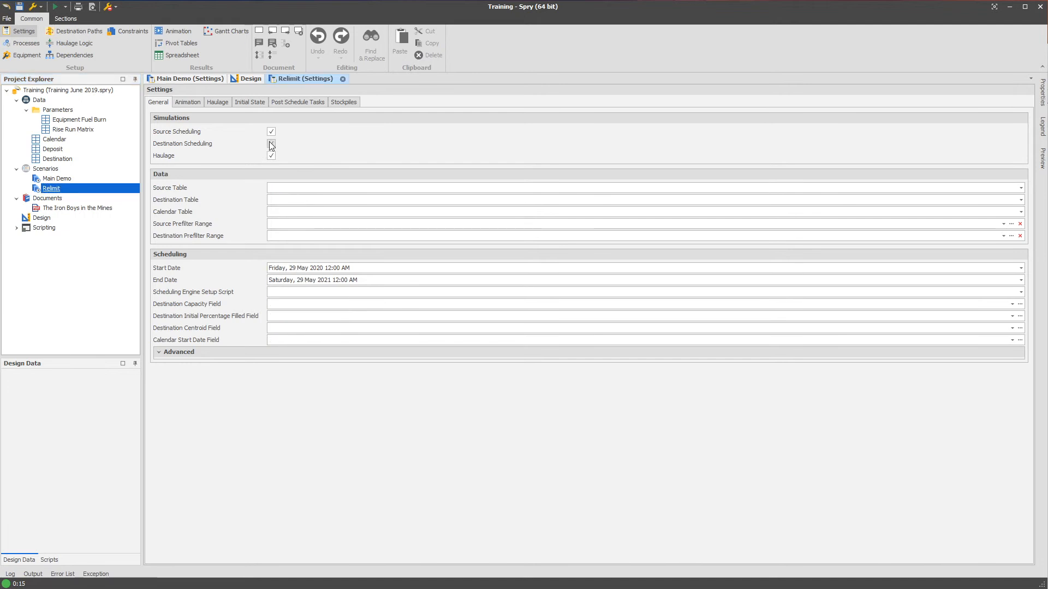
click(271, 156)
click(281, 188)
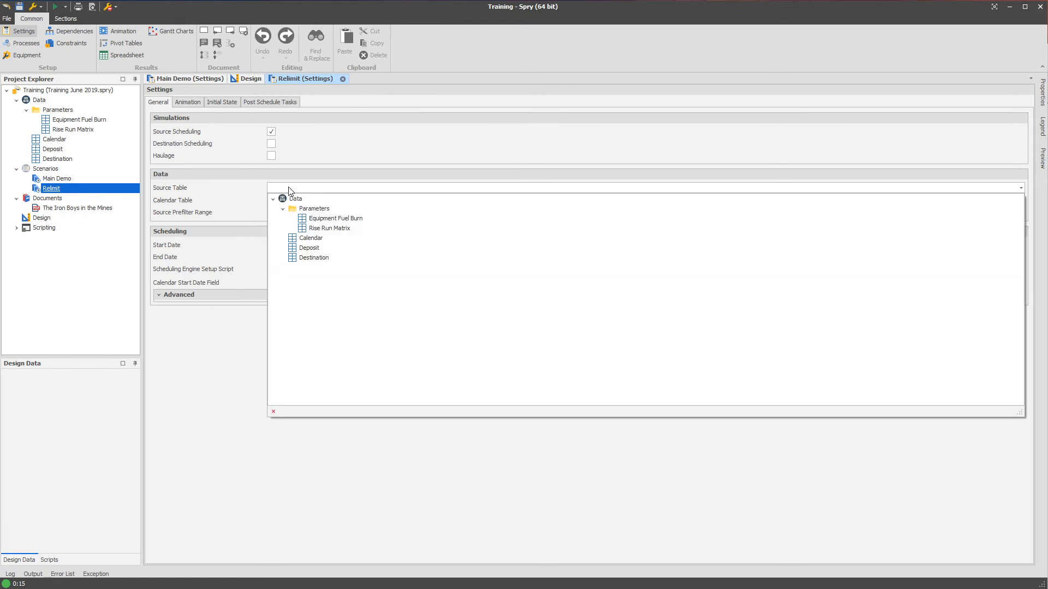
click(312, 248)
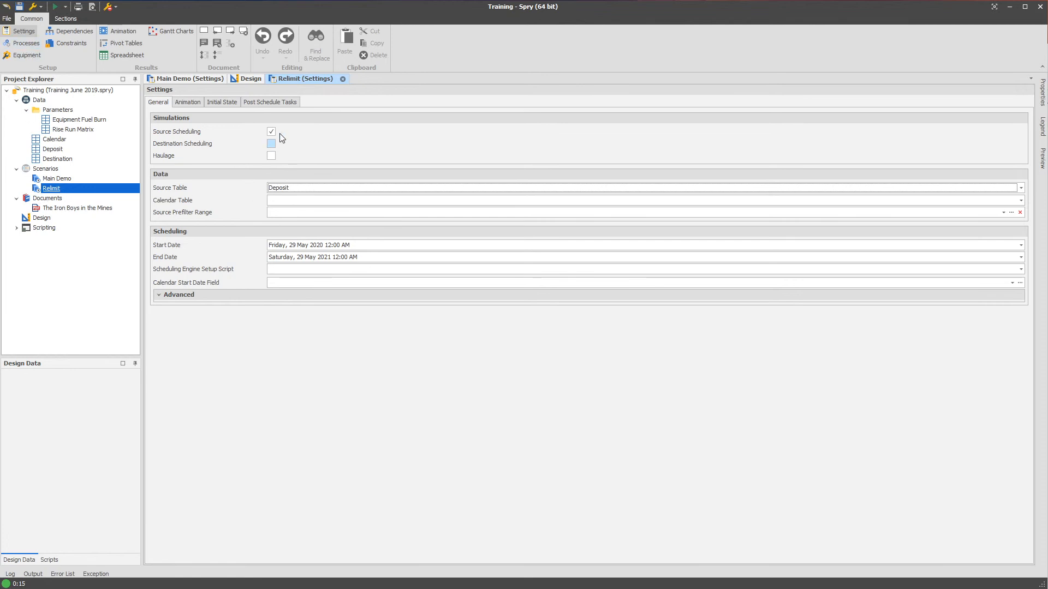
Add two productive processes and set their Default Source Quantity Fields to Initial State\Relimiting\Waste\Volume and Initial State\Relimiting\Coal\Volume
click(36, 46)
click(1022, 118)
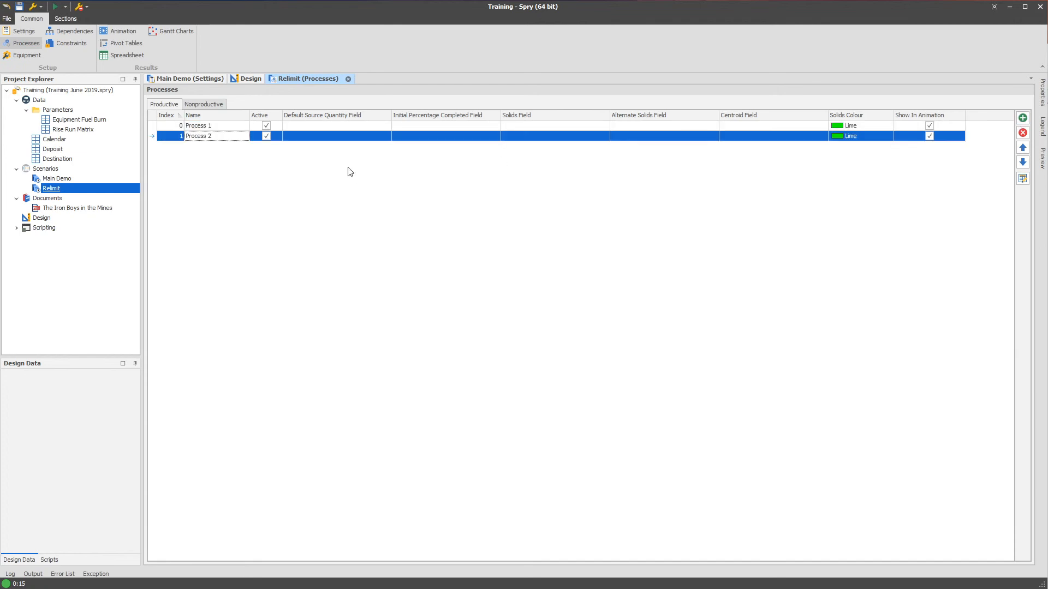
click(325, 125)
drag(514, 158, 525, 312)
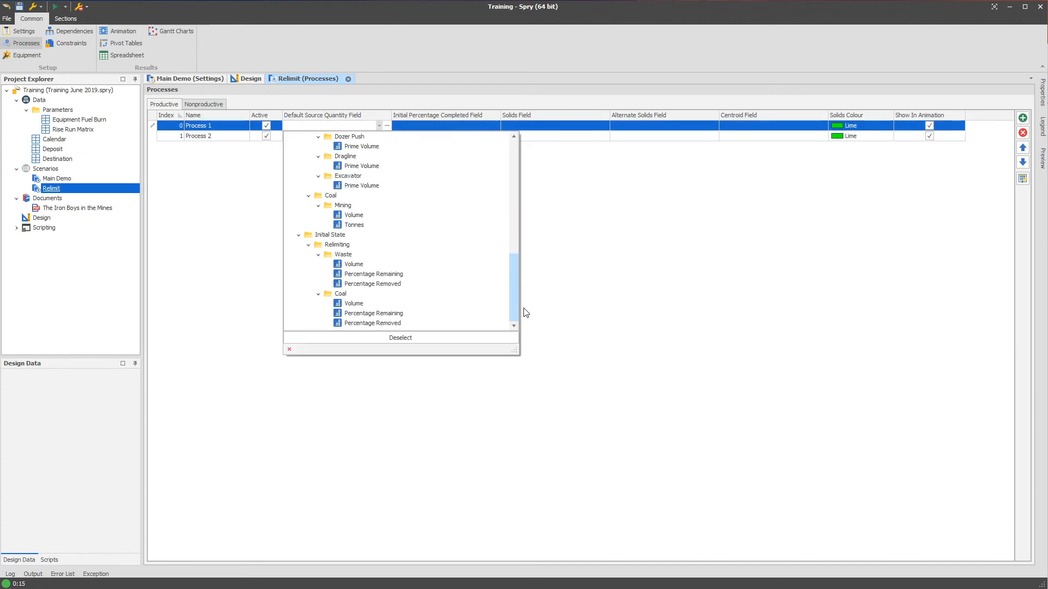
click(353, 264)
click(344, 136)
drag(514, 158, 514, 257)
click(354, 313)
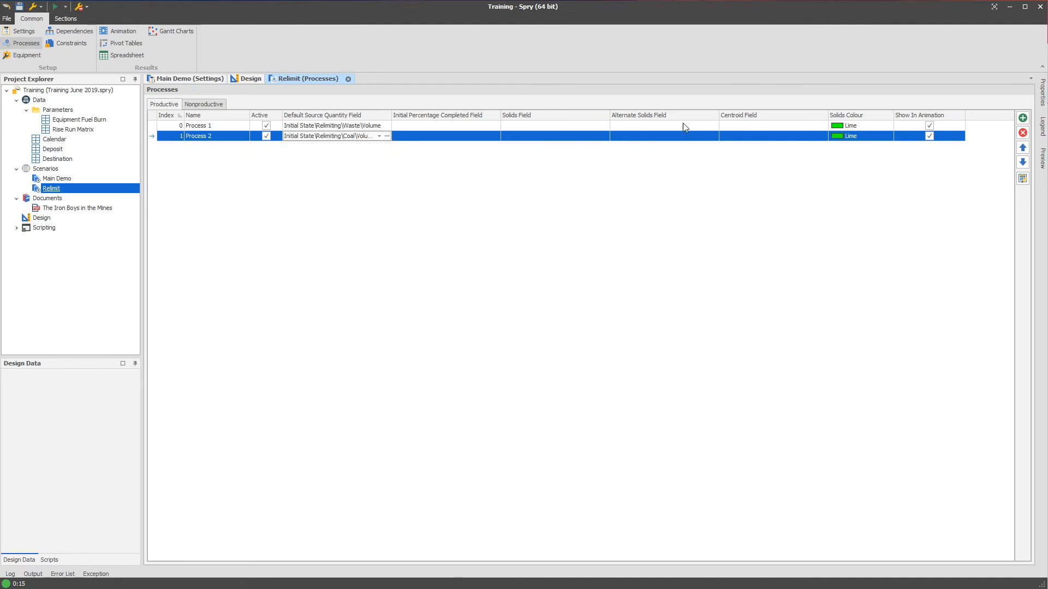
Set the Solids Field to Initial State\Relimiting\Waste\Solid for Process 1 and Initial State\Relimiting\Coal\Solid for Process 2
click(546, 127)
click(567, 254)
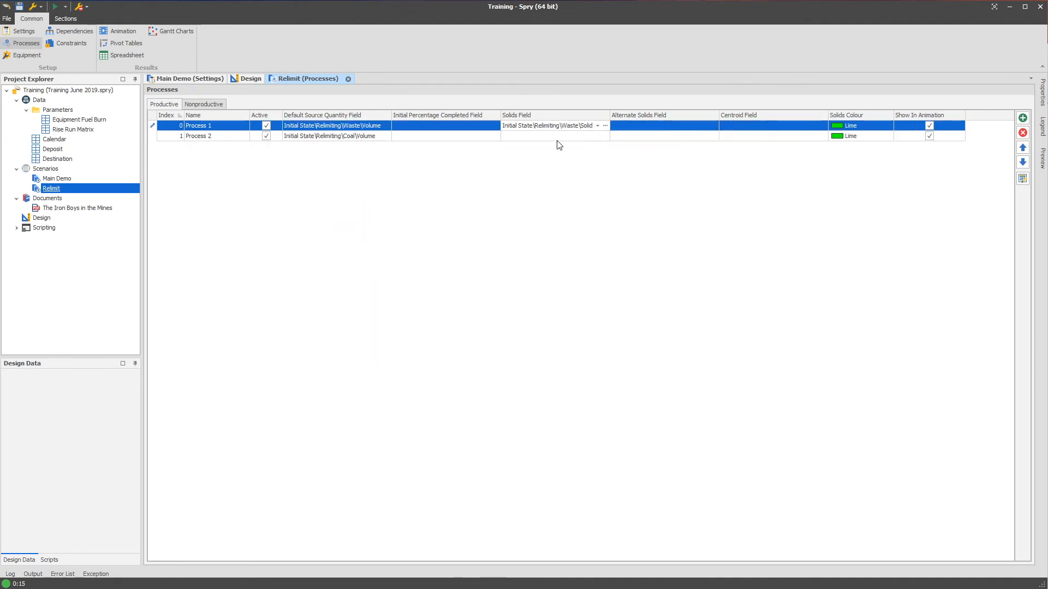
click(554, 137)
click(567, 275)
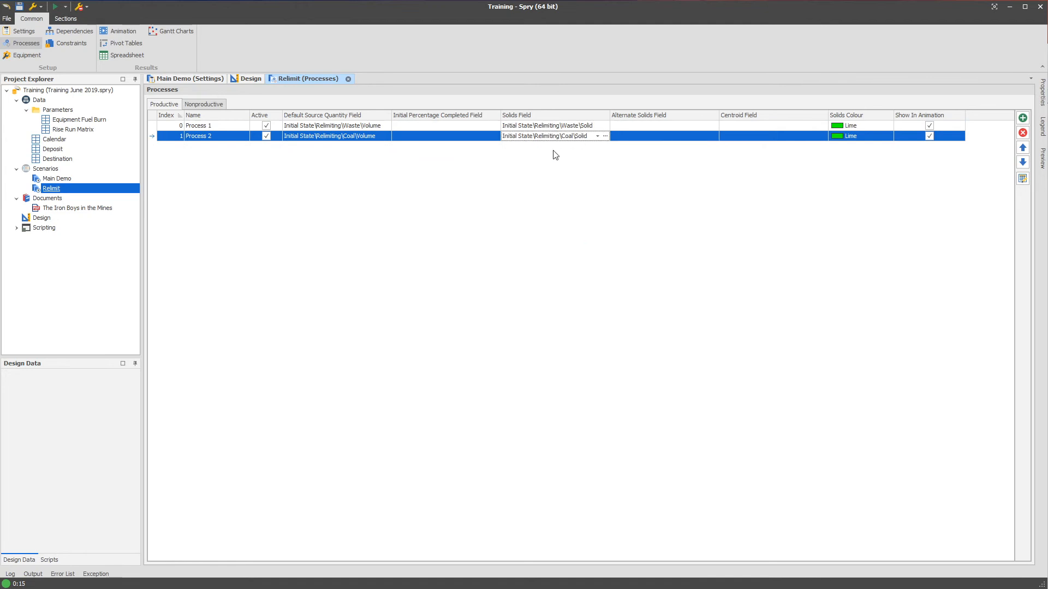
Set the solids colour to beige 221, 217, 195 for Process 1 and dark grey 63, 63, 63 for Process 2
click(857, 126)
click(841, 137)
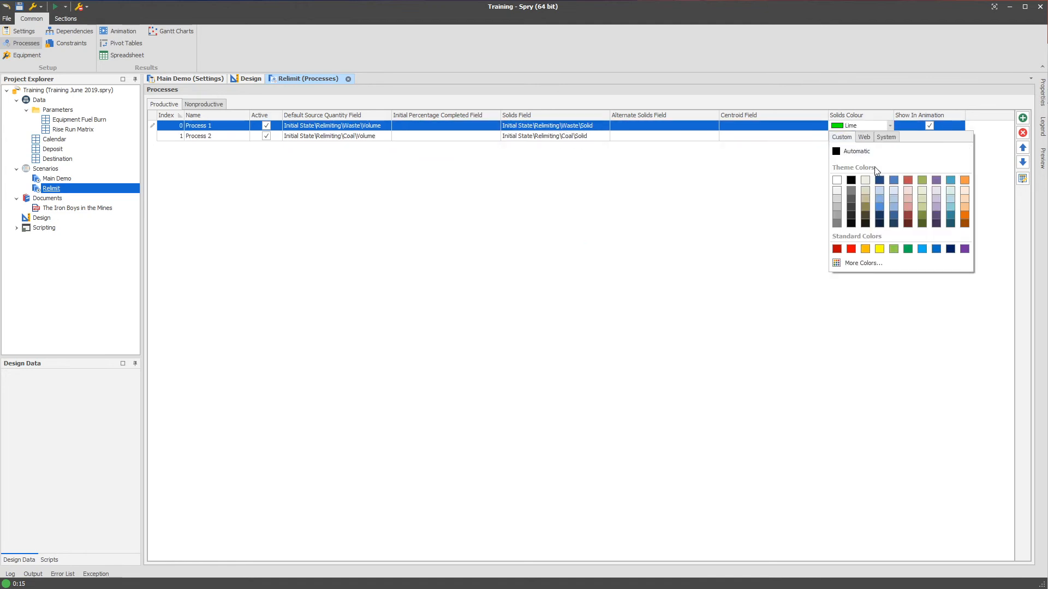
click(866, 192)
click(857, 137)
click(841, 147)
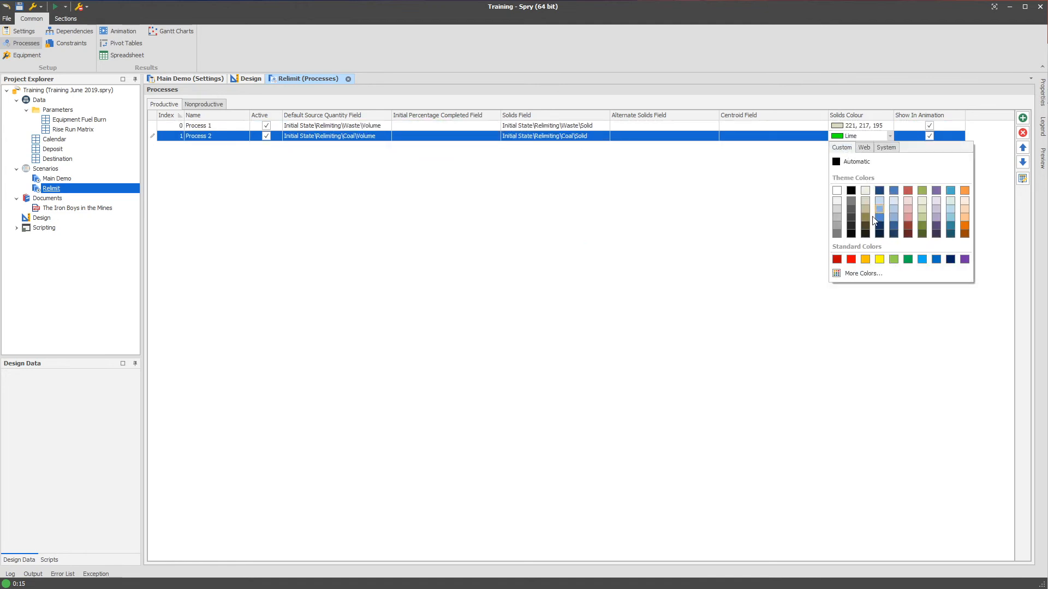
click(851, 218)
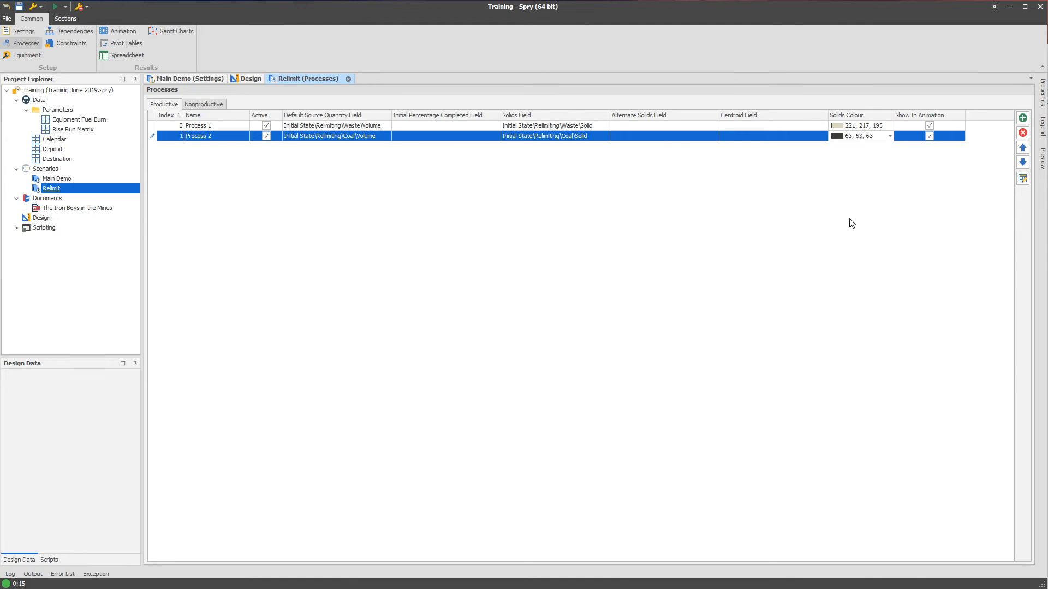
Add a piece of equipment to the Relimit scenario and set its options for both processes
click(31, 53)
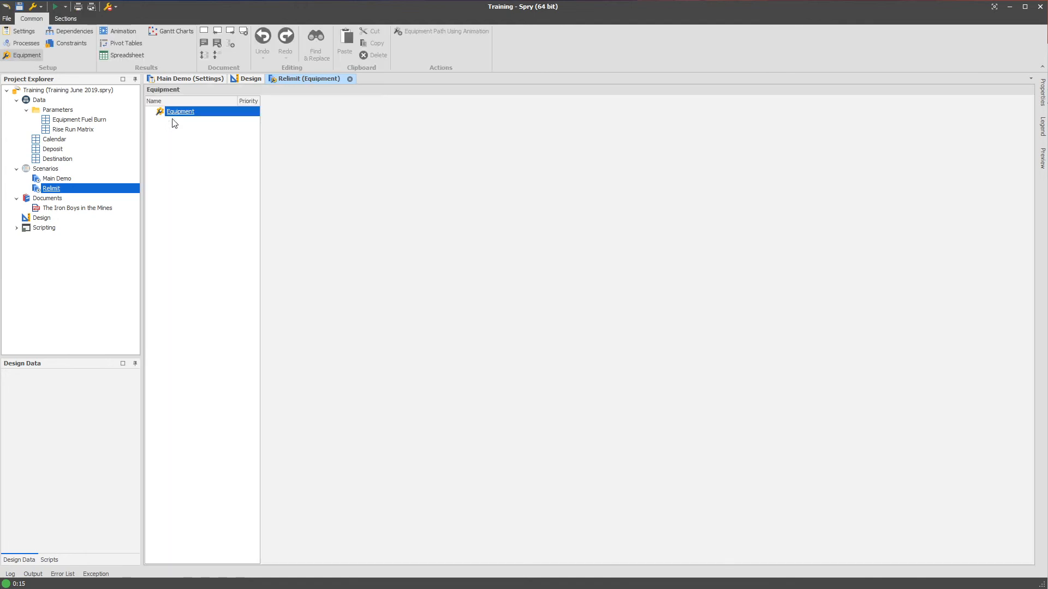
right_click(181, 113)
mouse_move(206, 122)
click(312, 120)
click(332, 116)
click(361, 136)
click(361, 146)
click(208, 122)
Open the Relimit scenario's animation and view the relimited solids in 3D
click(107, 32)
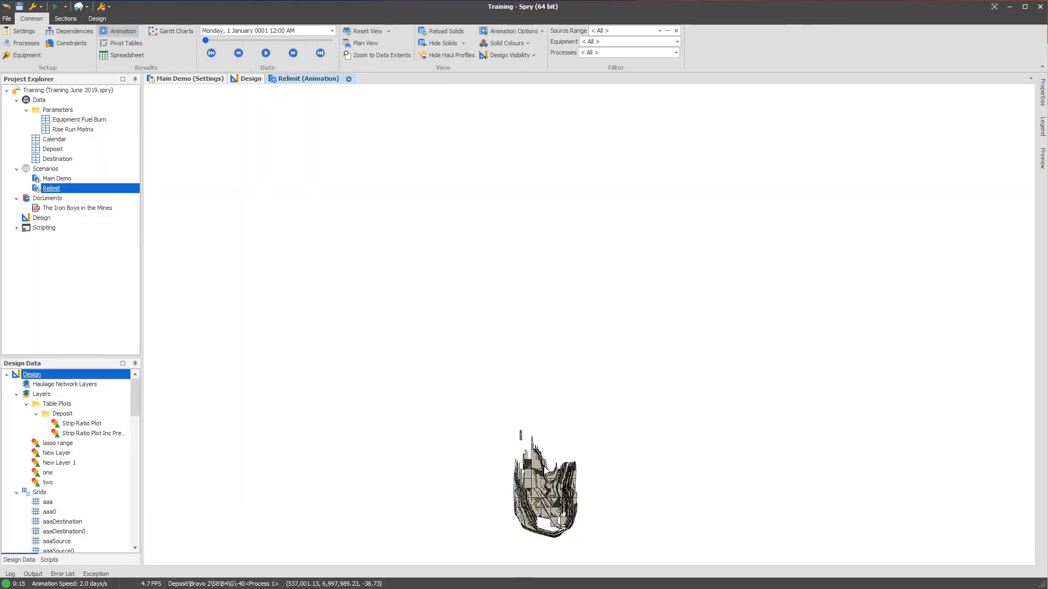
drag(535, 489, 711, 395)
drag(595, 406, 581, 432)
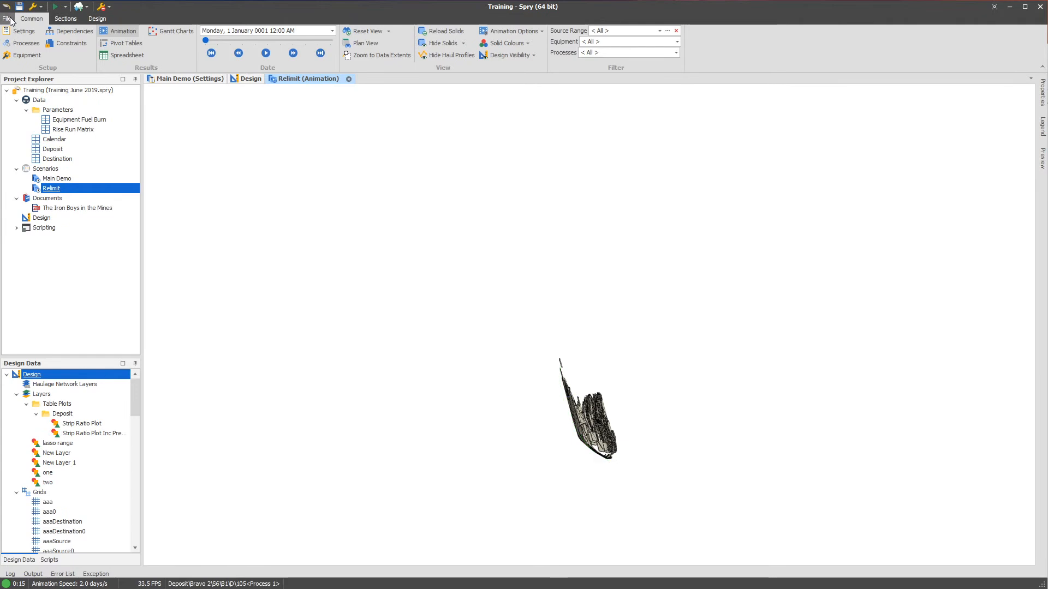
Find design_rotate_mode among all application settings, set it to ZUp, save the settings and return to the animation
click(10, 18)
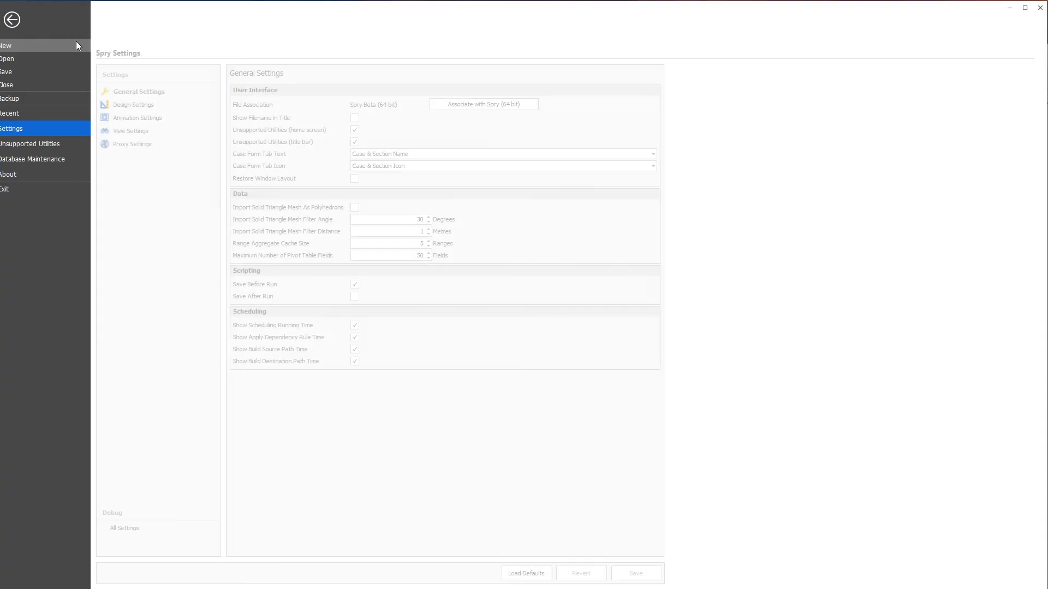
click(135, 528)
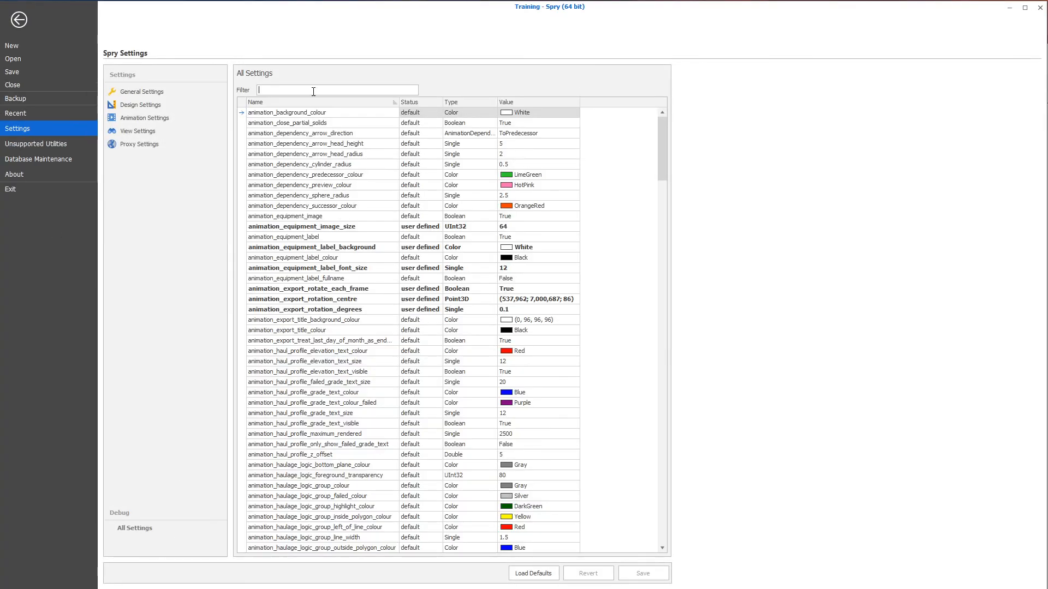
text(rotat)
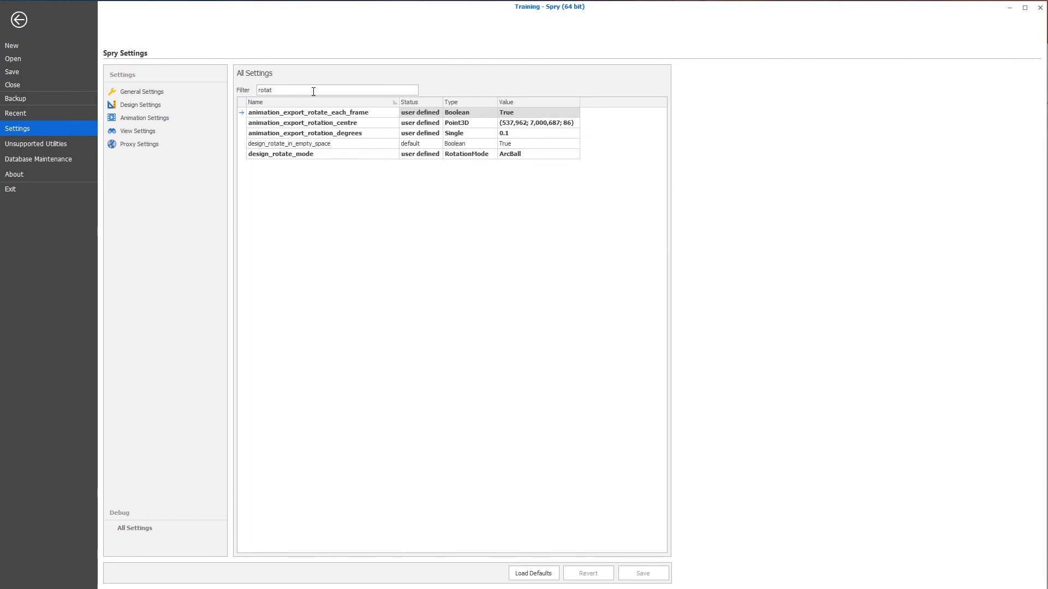
click(533, 158)
click(576, 154)
click(543, 165)
click(638, 573)
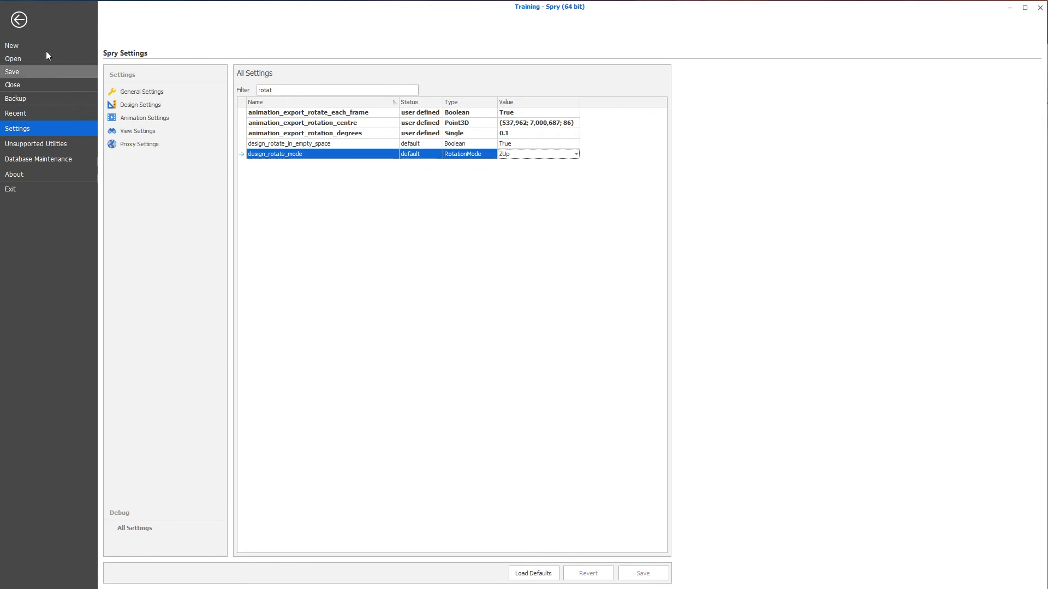
click(19, 20)
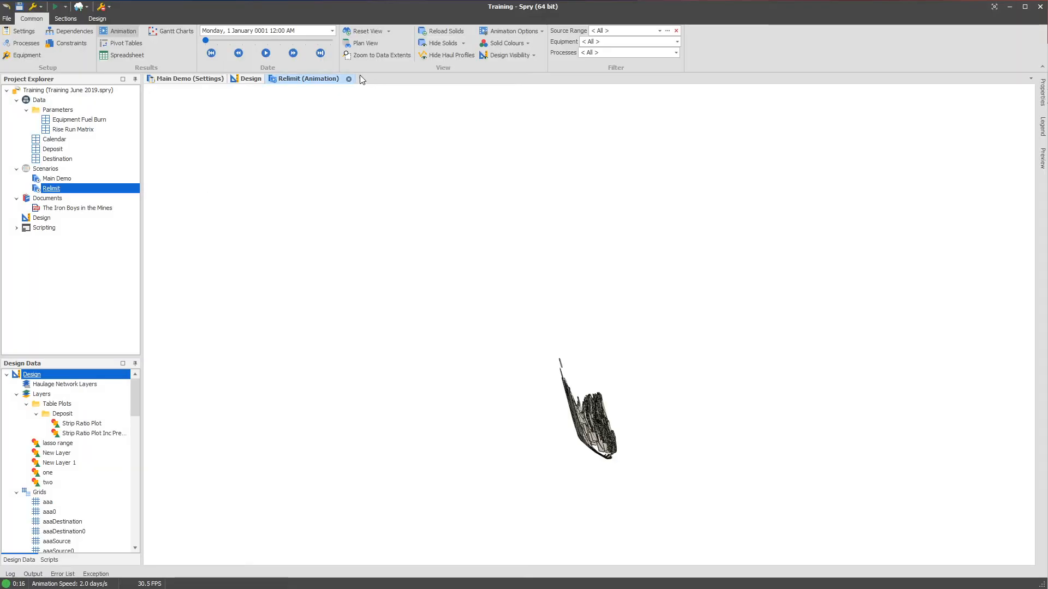
Fit the animation view to the data extents and examine the relimited waste and coal solids from an angle
click(350, 55)
drag(543, 434, 618, 395)
scroll(531, 440, up, 6)
scroll(532, 440, up, 4)
drag(551, 433, 639, 385)
drag(541, 409, 632, 365)
Display the P5124F1_Simplified triangulation together with the relimited solids in the animation
drag(135, 406, 139, 538)
click(65, 522)
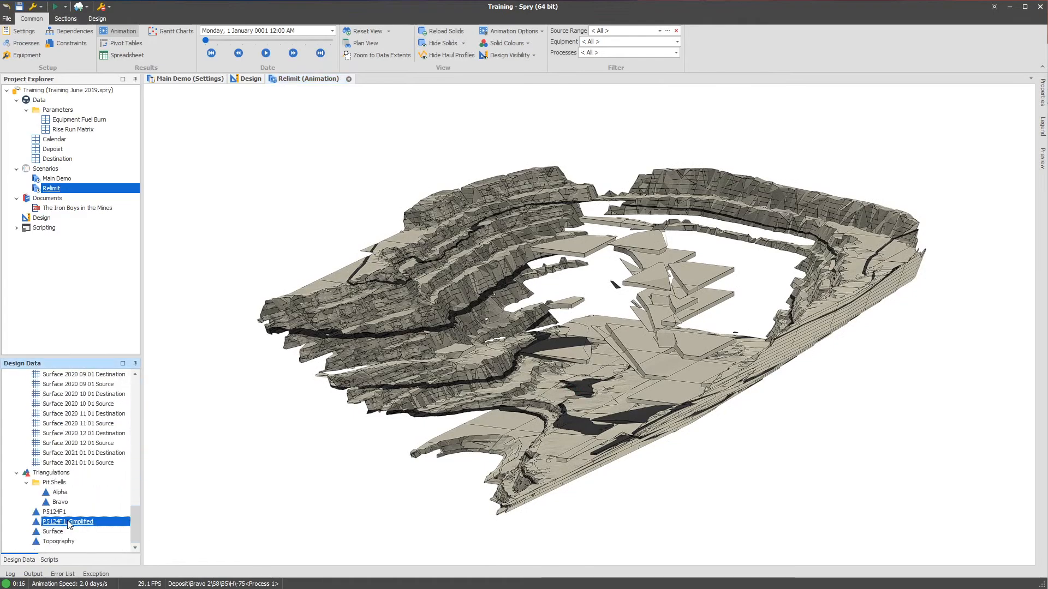
double_click(69, 523)
Examine up close how the waste and coal solids meet the P5124F1_Simplified surface along the pit walls and benches
scroll(459, 309, up, 5)
drag(466, 355, 481, 389)
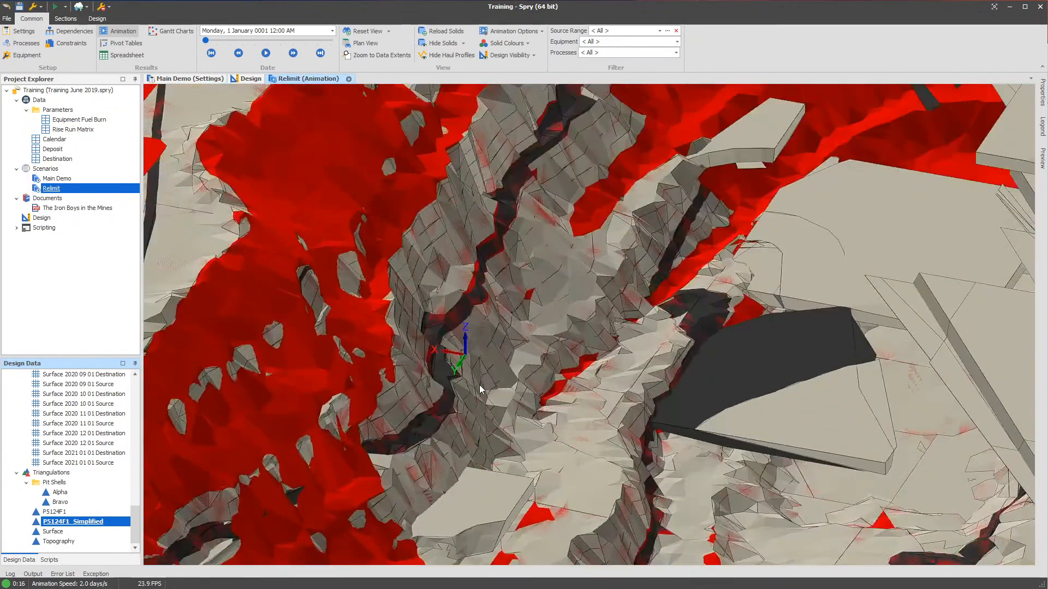
scroll(539, 391, down, 5)
drag(613, 366, 537, 412)
drag(582, 215, 598, 277)
scroll(572, 232, up, 2)
scroll(570, 231, up, 4)
drag(568, 227, 655, 263)
drag(641, 257, 670, 267)
scroll(670, 266, down, 4)
drag(371, 507, 346, 338)
scroll(546, 308, down, 4)
drag(591, 381, 493, 356)
scroll(545, 290, down, 2)
scroll(873, 327, up, 4)
drag(900, 328, 747, 312)
drag(626, 297, 608, 333)
scroll(630, 361, up, 4)
mouse_move(635, 385)
mouse_down()
mouse_move(719, 404)
mouse_move(646, 398)
mouse_up()
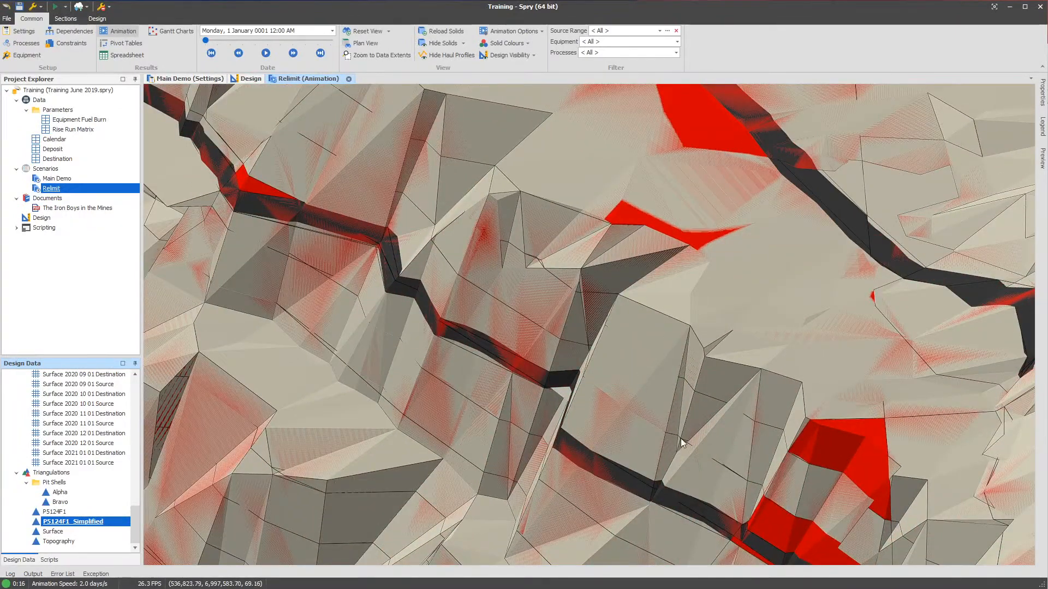
Examine the whole pit from several angles, comparing the slabs standing above the surface with the relimited solids around them
scroll(691, 436, down, 5)
drag(625, 421, 661, 267)
scroll(638, 341, down, 8)
drag(636, 331, 666, 369)
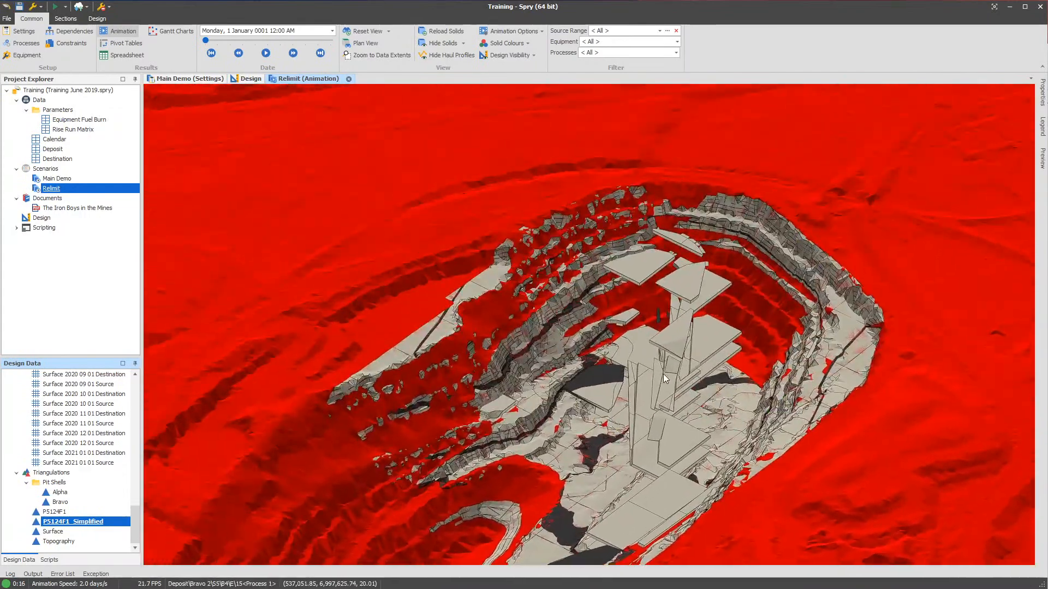
scroll(460, 309, up, 5)
drag(461, 309, 569, 340)
scroll(569, 343, down, 10)
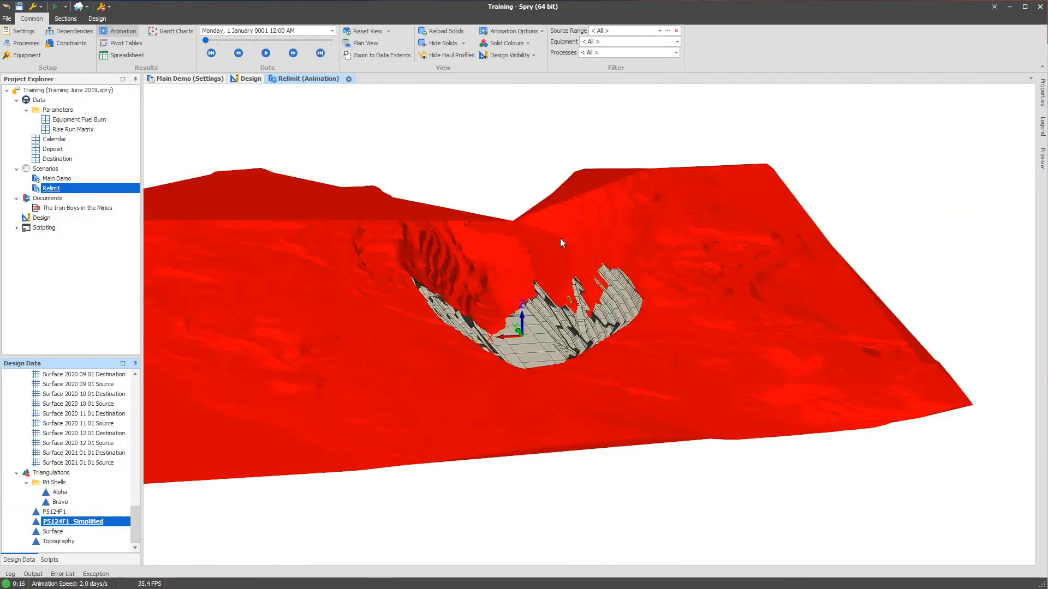
drag(563, 243, 538, 245)
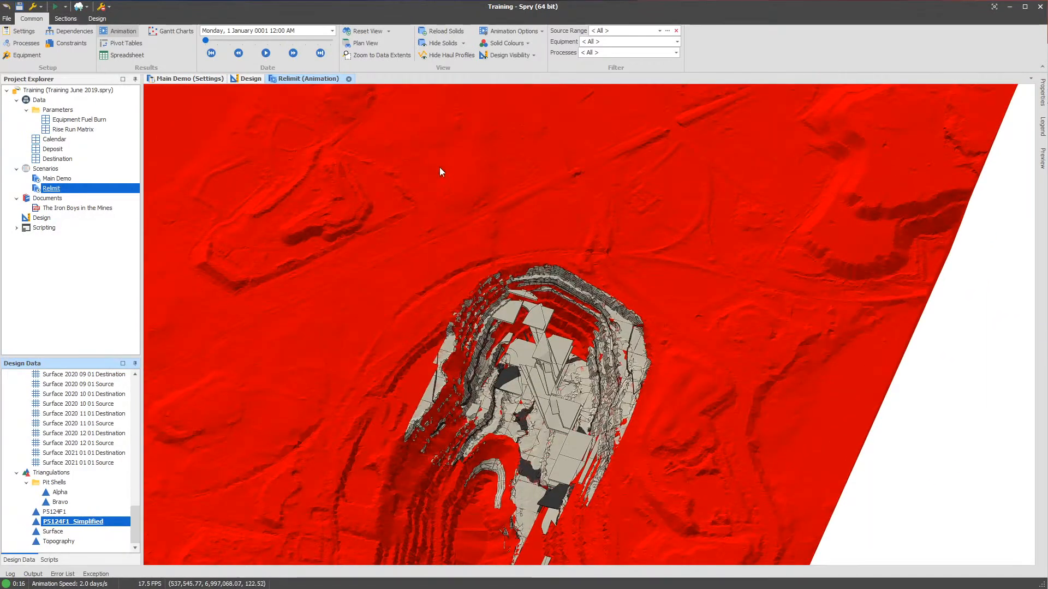
In the Main Demo scenario's animation settings, set the source solids' depletion mode to Ignore Initial State
click(186, 78)
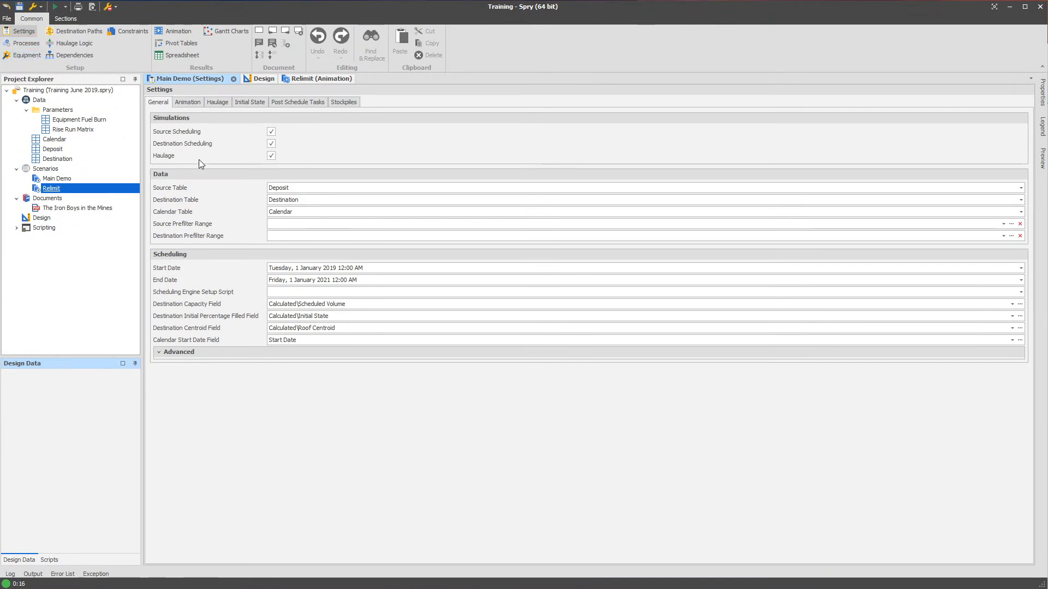
click(239, 103)
click(187, 103)
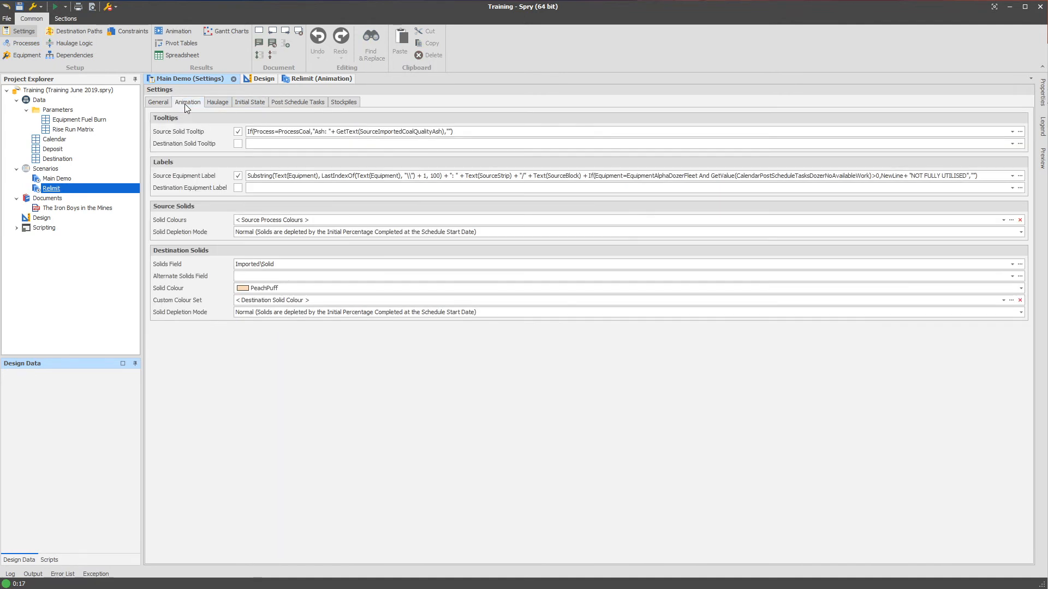
click(262, 234)
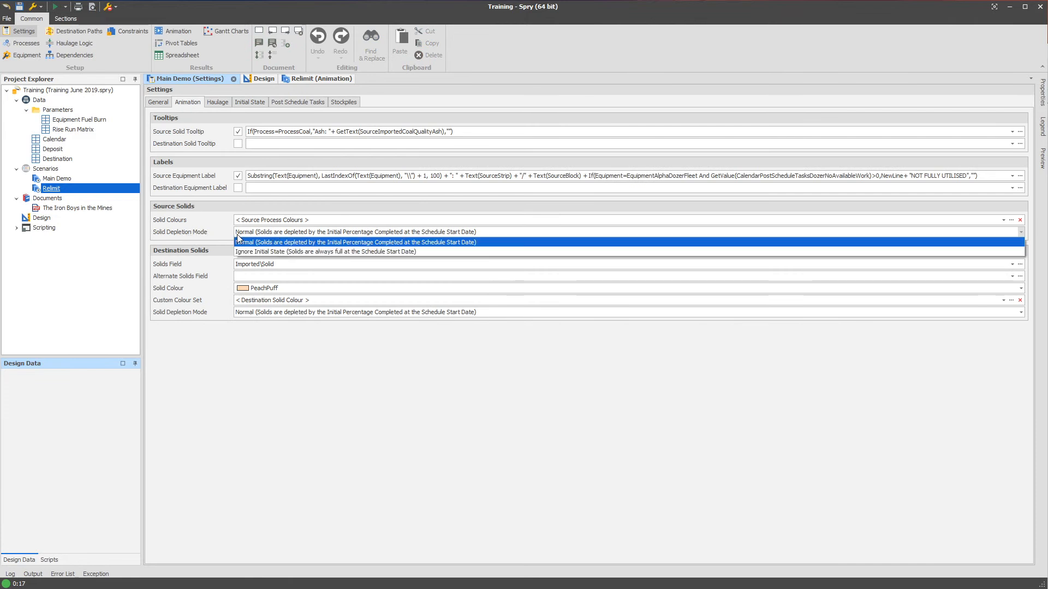
click(265, 252)
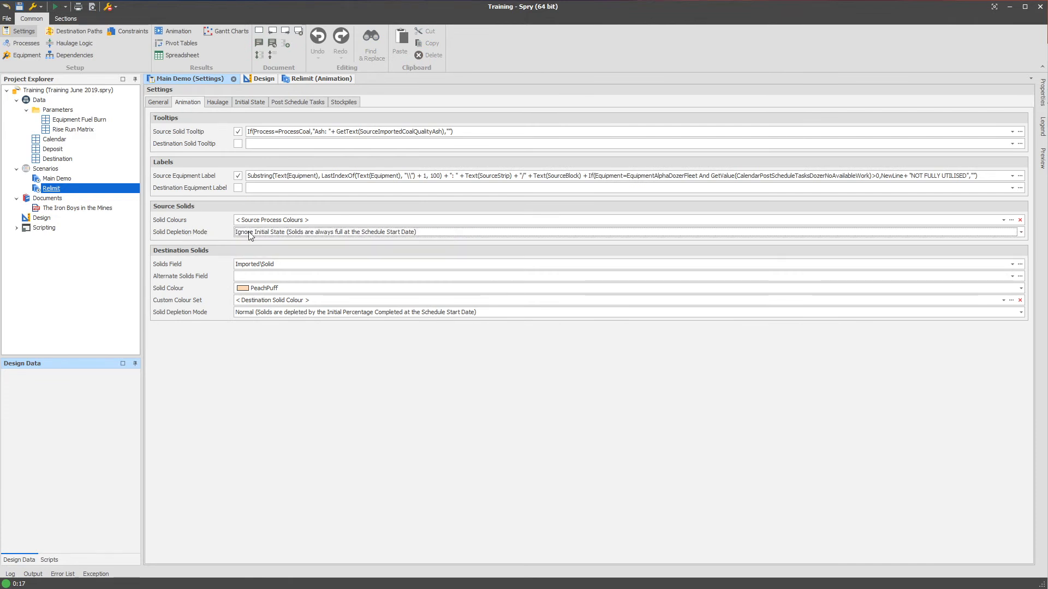
click(266, 235)
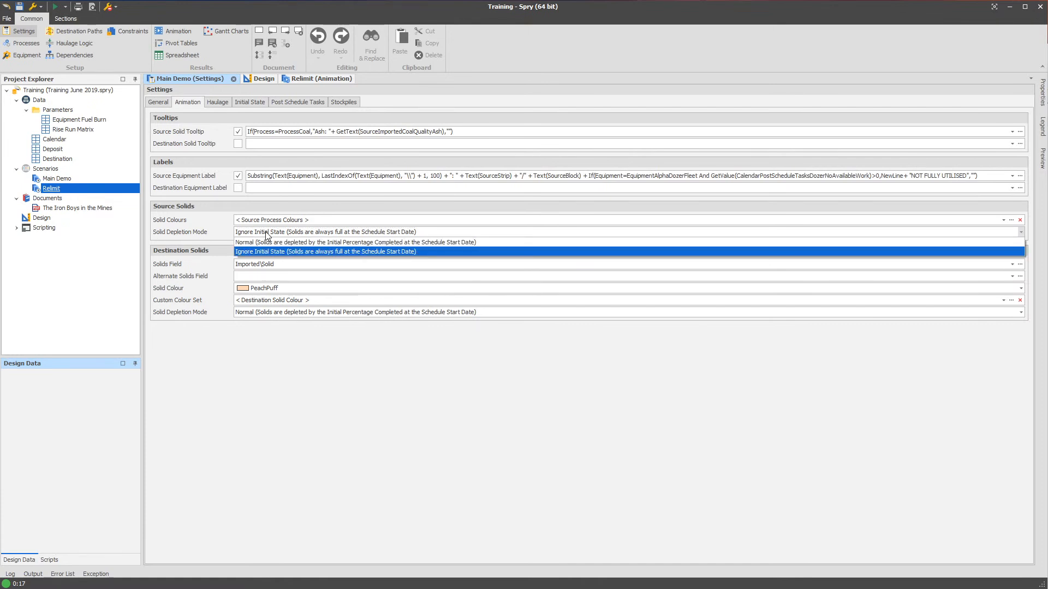
click(266, 235)
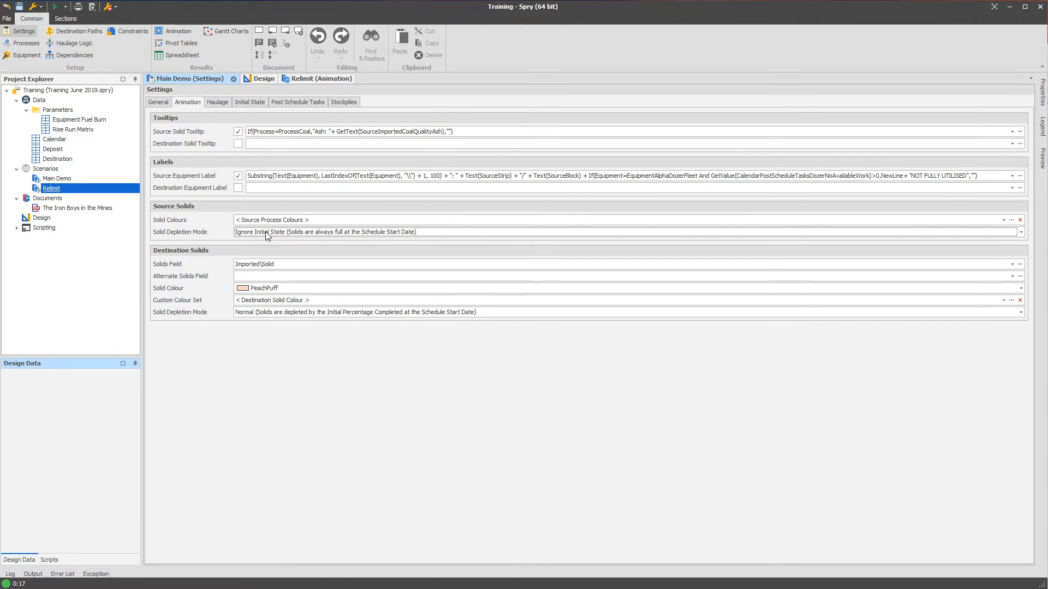
click(267, 232)
click(267, 232)
Set the Solids Field of the Topsoil process to Initial State\Relimiting\Waste\Solid and of Coal Exposed to Initial State\Relimiting\Coal\Solid
click(35, 45)
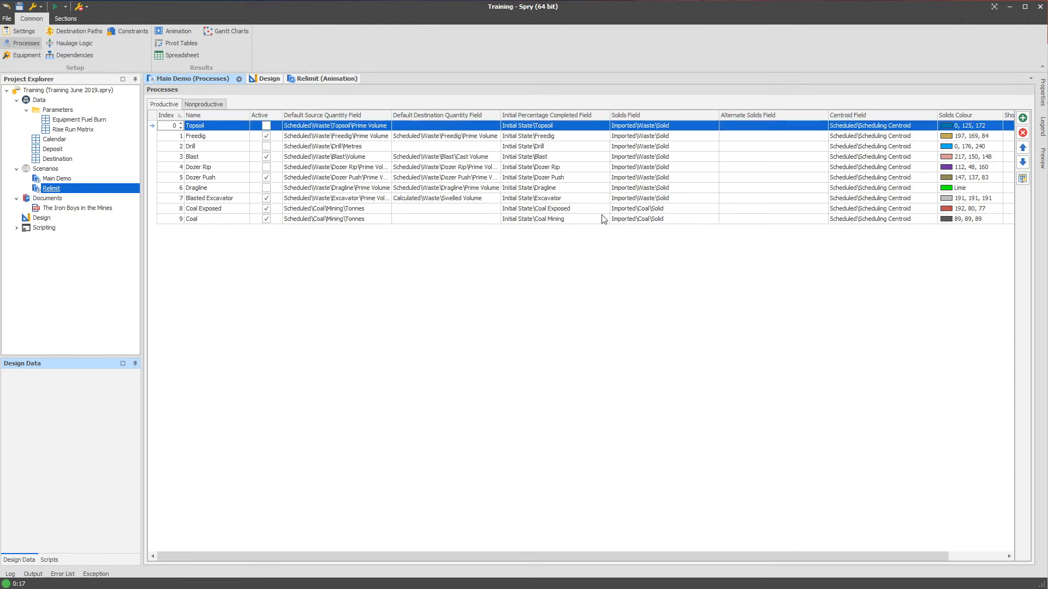
click(639, 127)
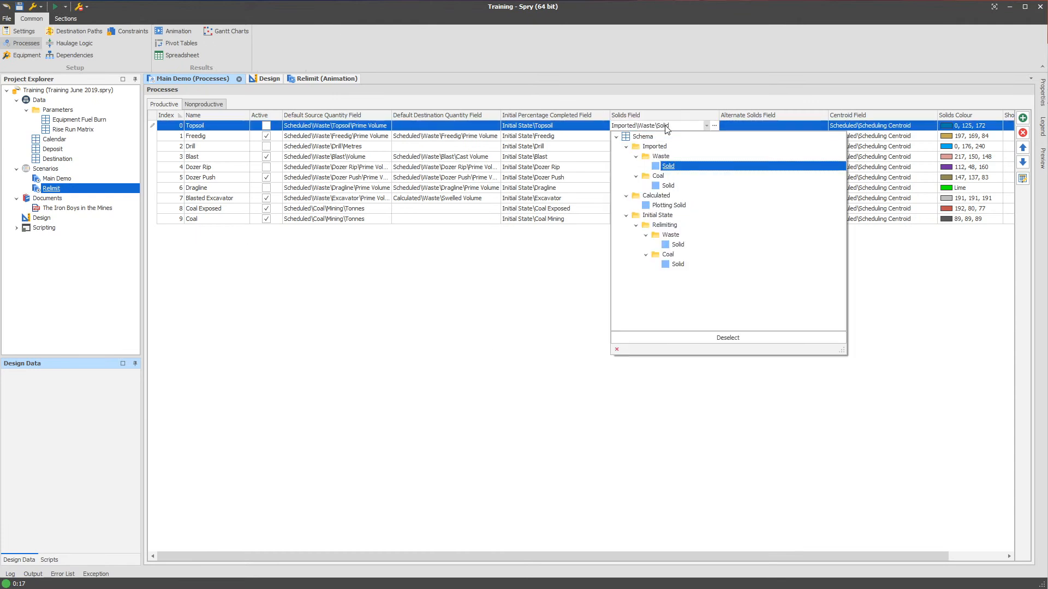
click(689, 240)
click(640, 212)
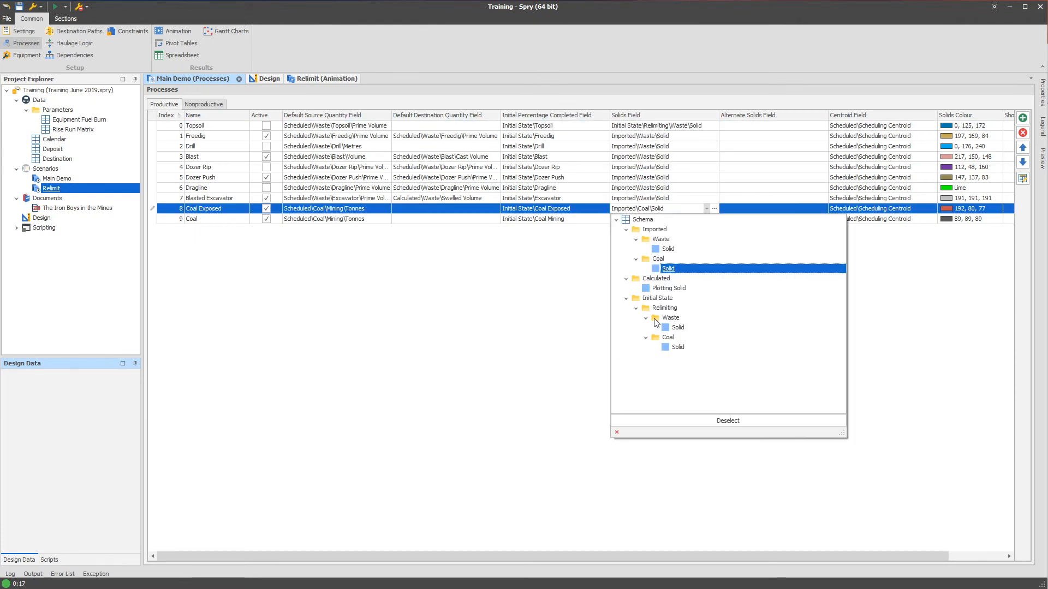
click(680, 351)
Bulk-edit the processes, filling the relimited waste solid into every waste process's Solids Field and the relimited coal solid into Coal's
click(1023, 180)
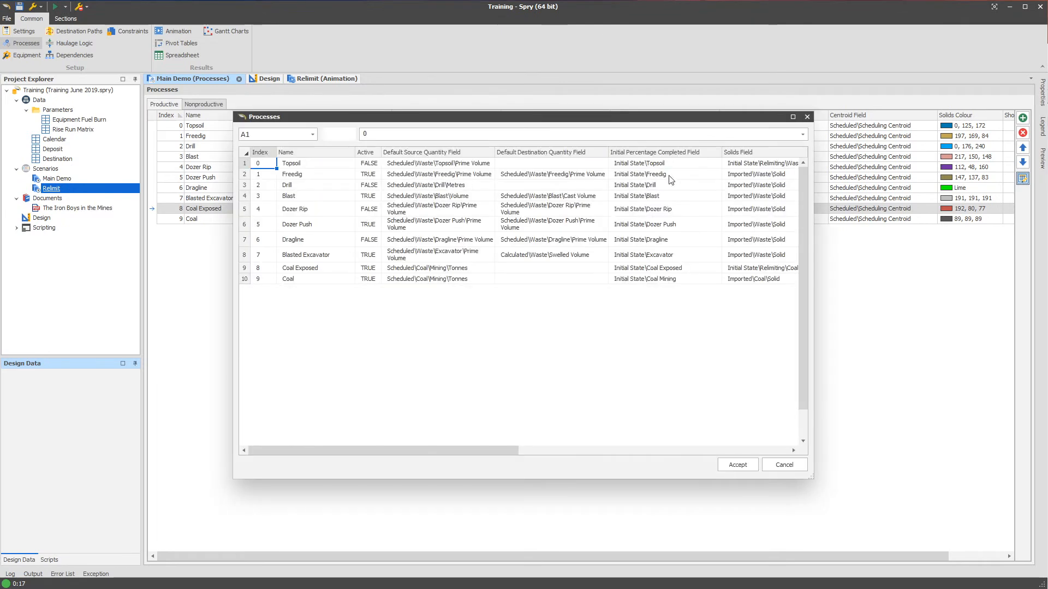
drag(818, 353, 1027, 345)
click(811, 164)
click(839, 170)
click(827, 165)
drag(835, 169, 796, 303)
click(826, 270)
Fill the Alternate Solids Field of all waste processes, Topsoil to Blasted Excavator, with Initial State\Relimiting\Coal\Solid
click(796, 273)
key(ctrl+c)
click(879, 165)
key(ctrl+v)
drag(950, 170, 949, 259)
Set the Alternate Solids Field of Coal Exposed and Coal to Initial State\Relimiting\Waste\Solid and accept the bulk edits
click(780, 209)
drag(795, 164, 795, 175)
key(ctrl+c)
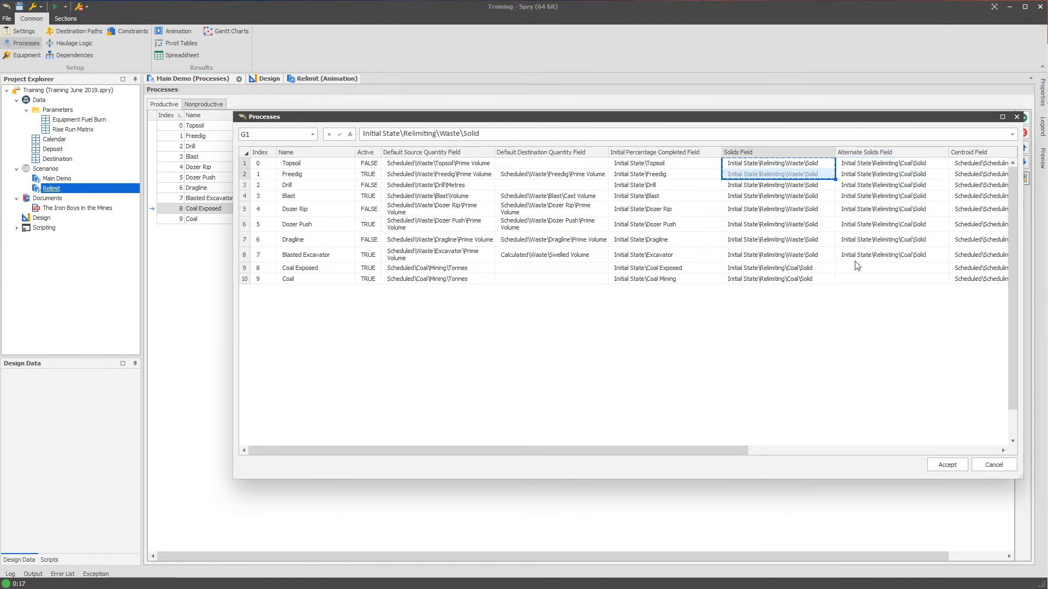
click(865, 270)
key(ctrl+v)
click(860, 228)
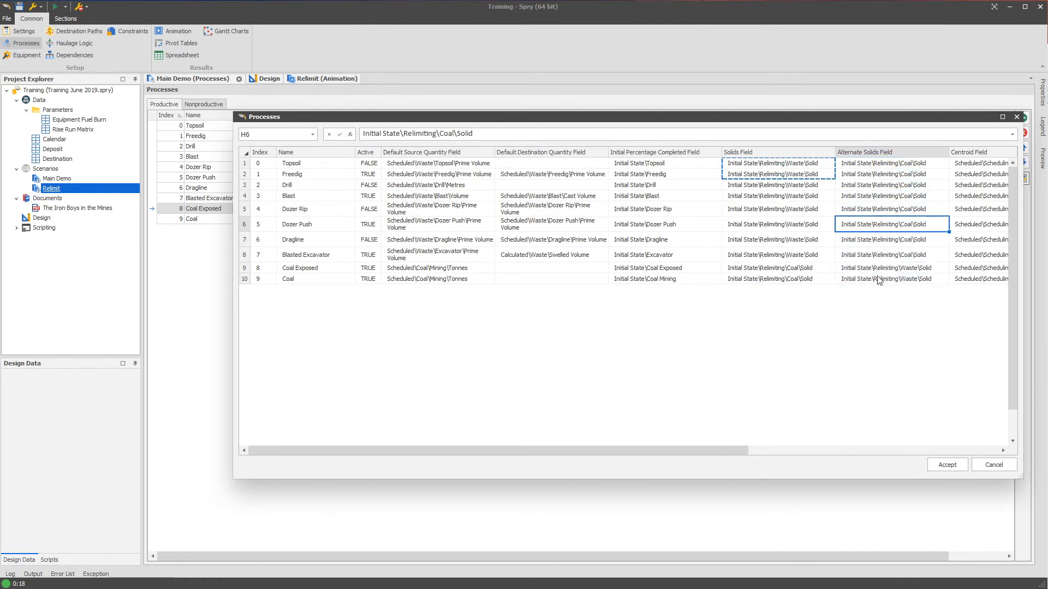
click(946, 464)
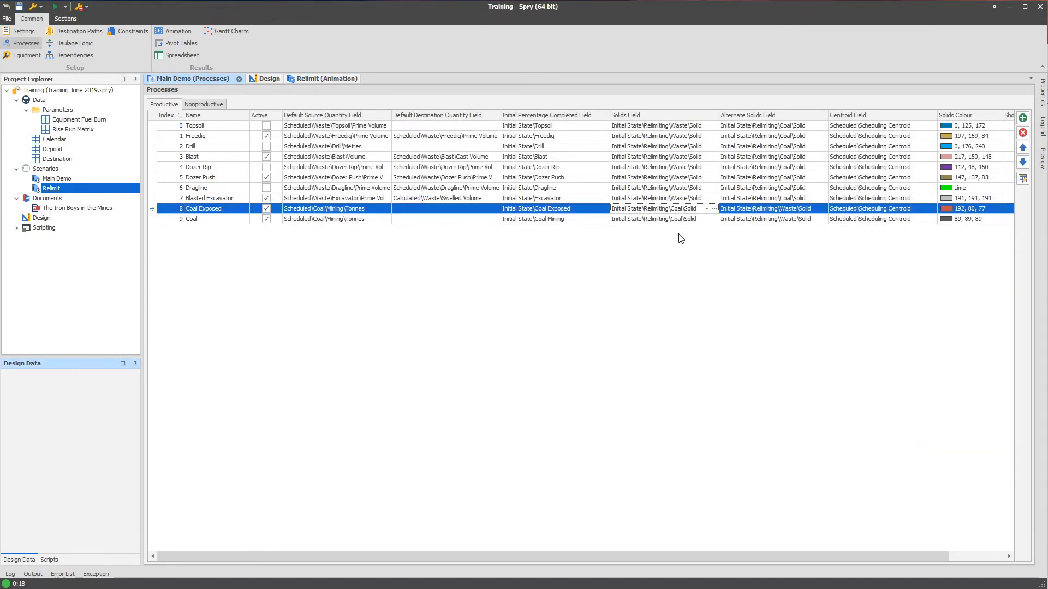
Open the Main Demo animation, reload its solids and examine the relimited pit up close from an angle
click(183, 42)
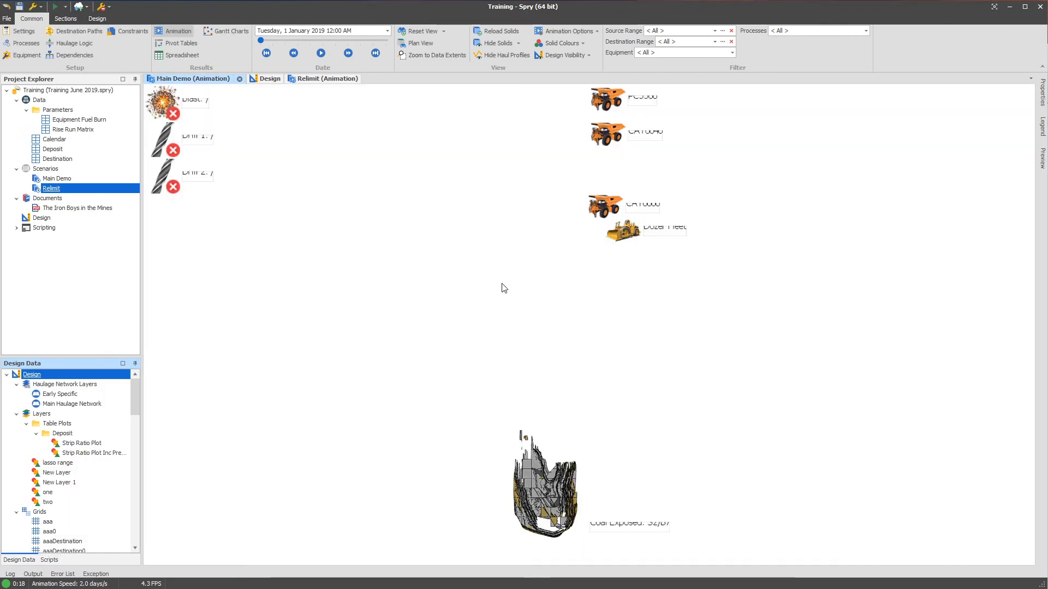
drag(534, 510, 718, 461)
drag(407, 543, 513, 403)
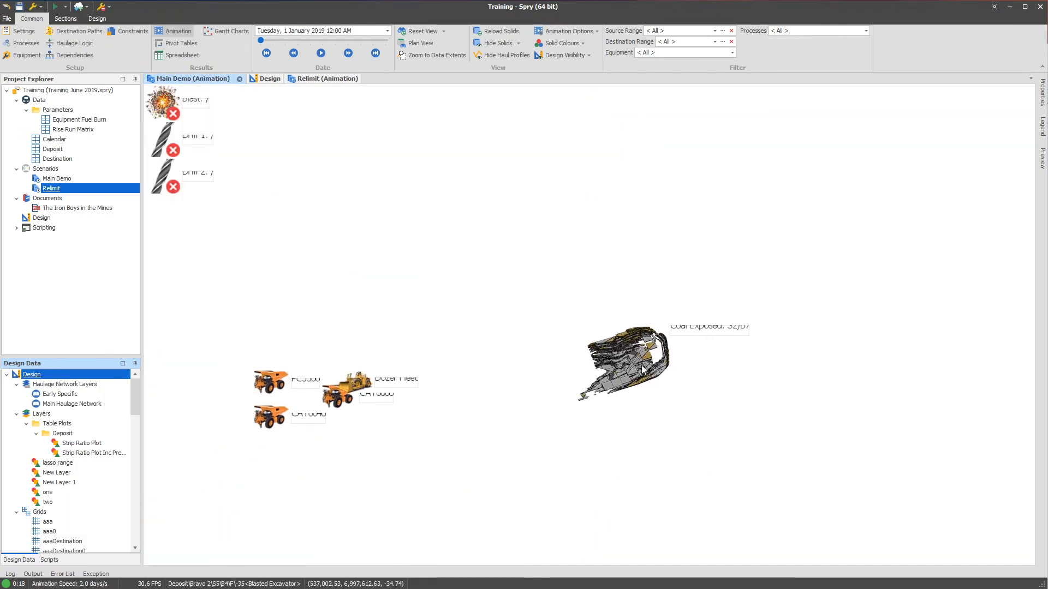
scroll(630, 379, up, 6)
drag(629, 380, 587, 363)
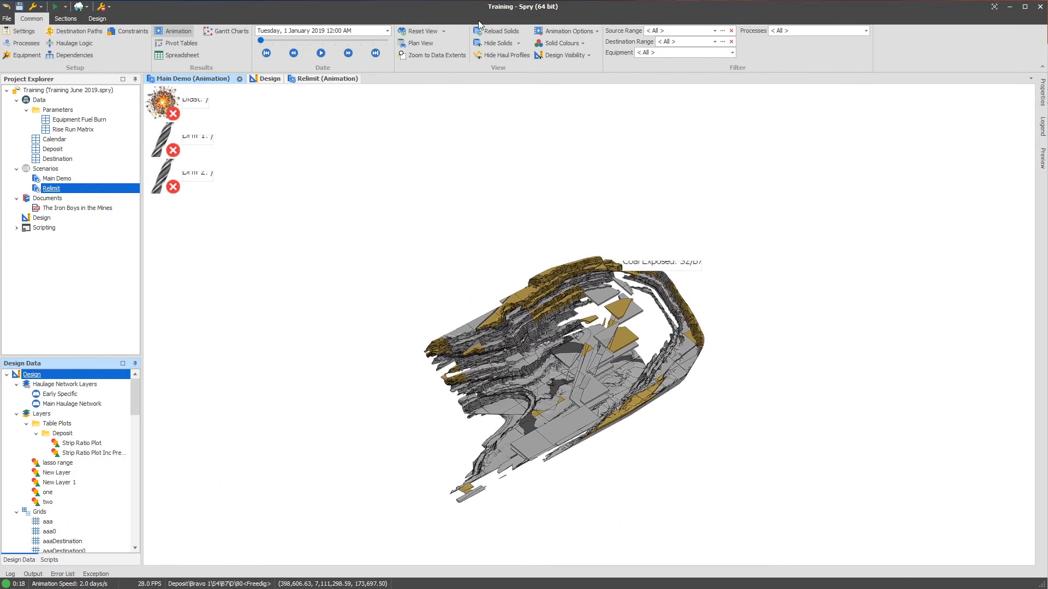
click(502, 34)
click(496, 314)
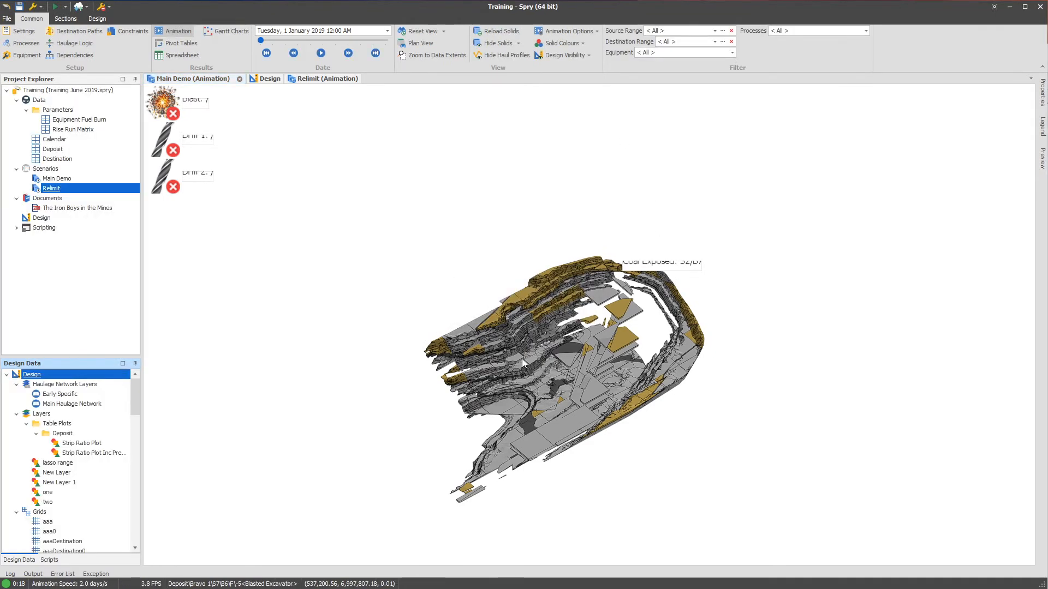
drag(503, 356, 550, 315)
scroll(550, 315, up, 4)
drag(601, 357, 614, 390)
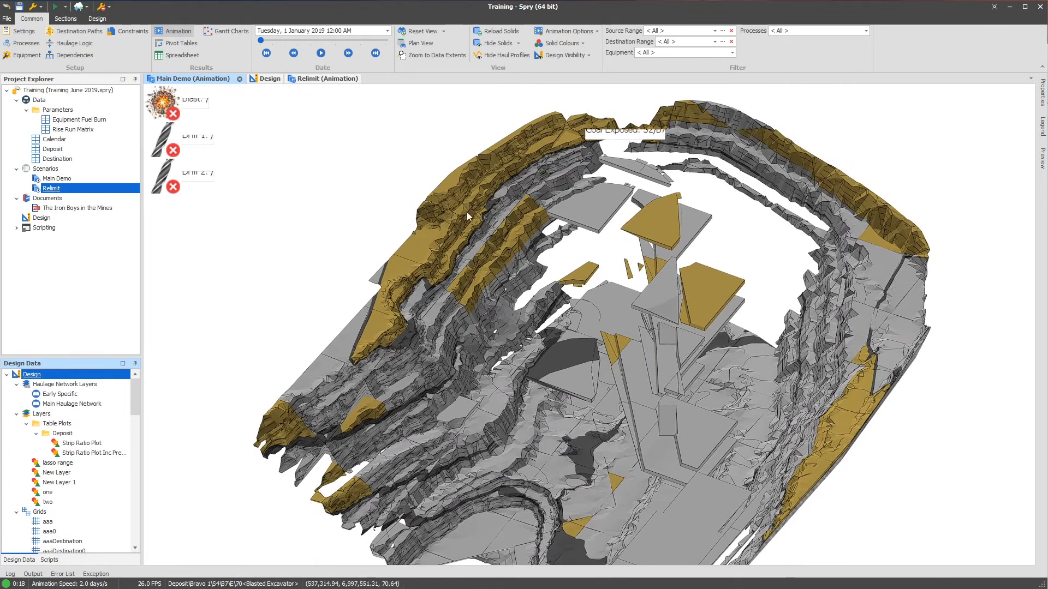
Review Main Demo's source solids depletion mode and its processes' solids fields, and return to the animation
click(135, 79)
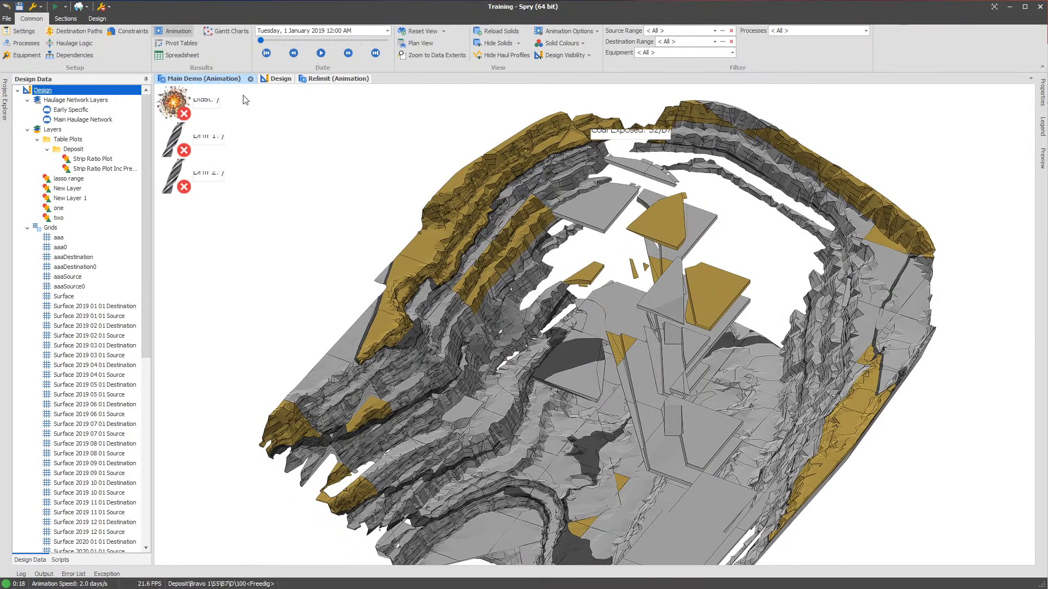
click(24, 31)
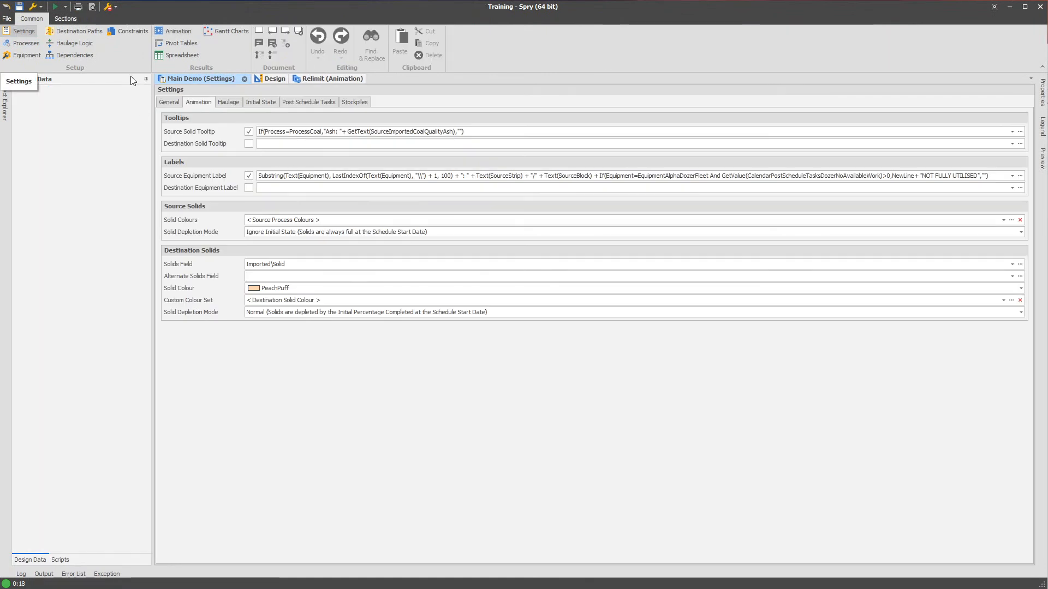
mouse_move(7, 104)
click(145, 79)
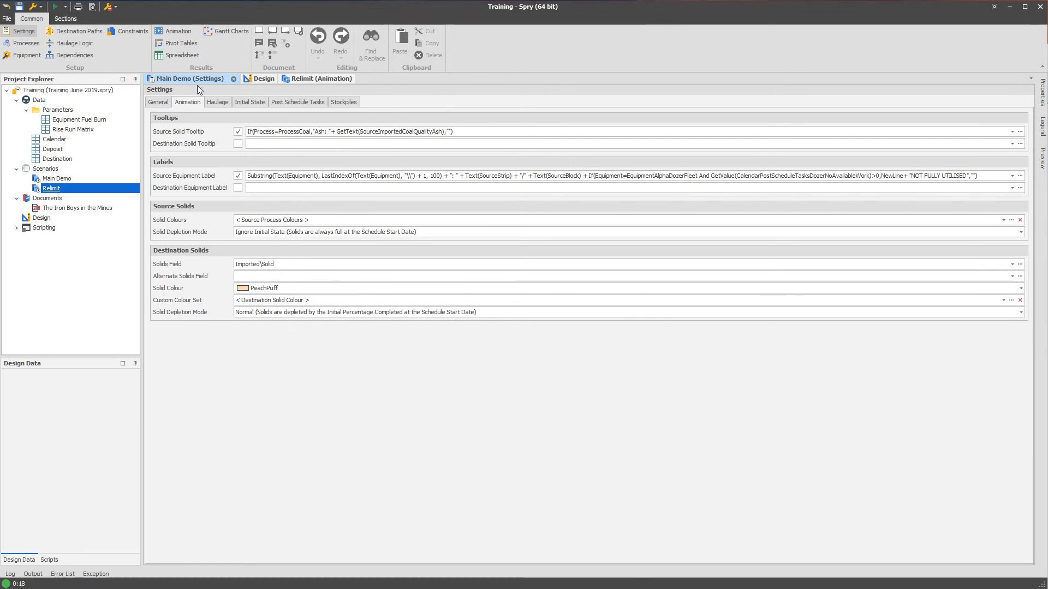
click(261, 233)
click(296, 232)
click(25, 43)
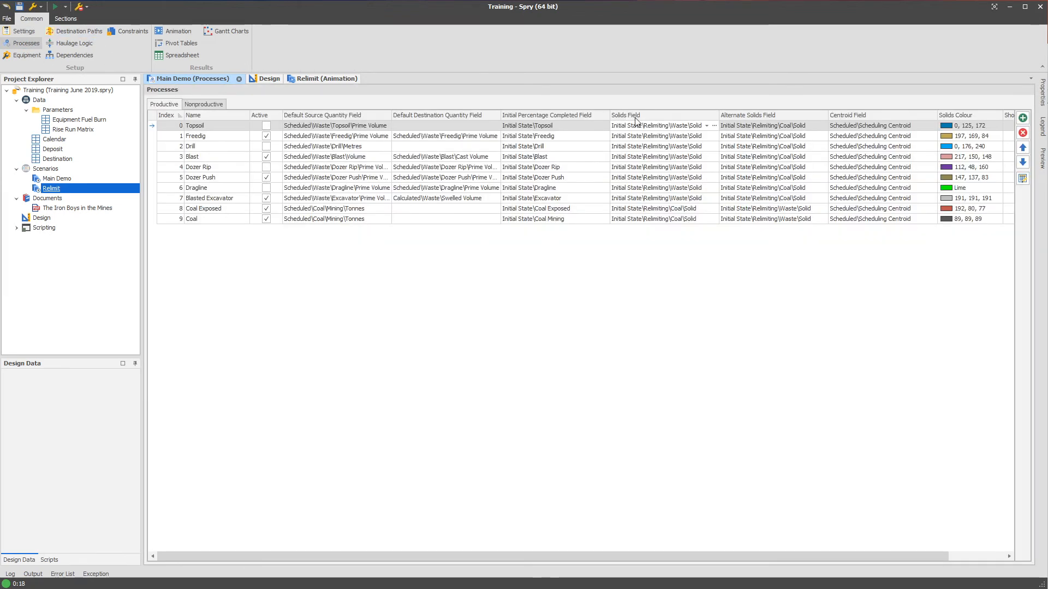
click(173, 31)
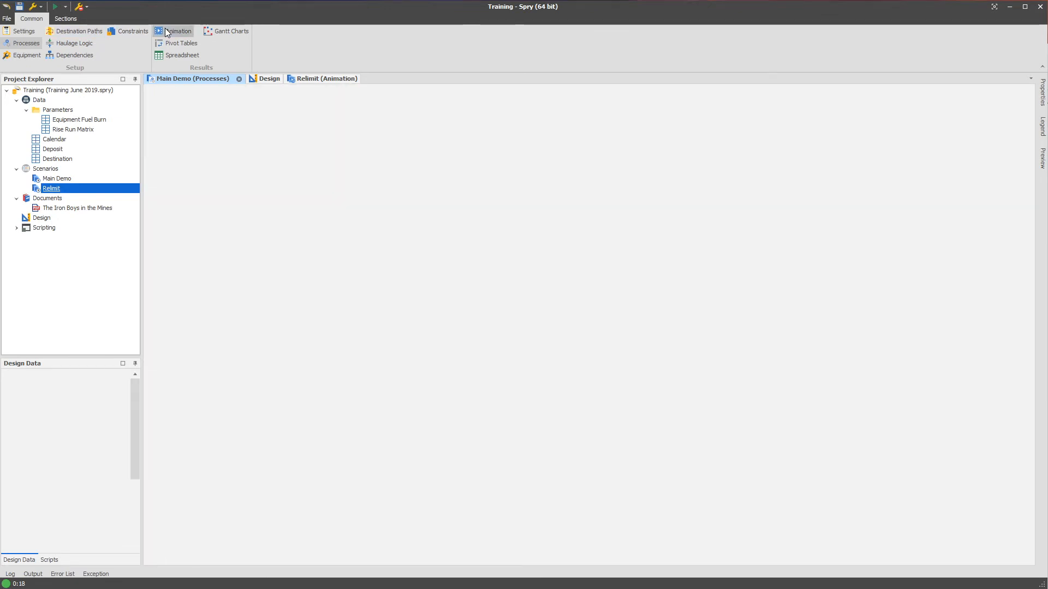
Check the Notepad++ task list at item 3, changing case settings to reference new solids, and return to the Spry animation
click(623, 588)
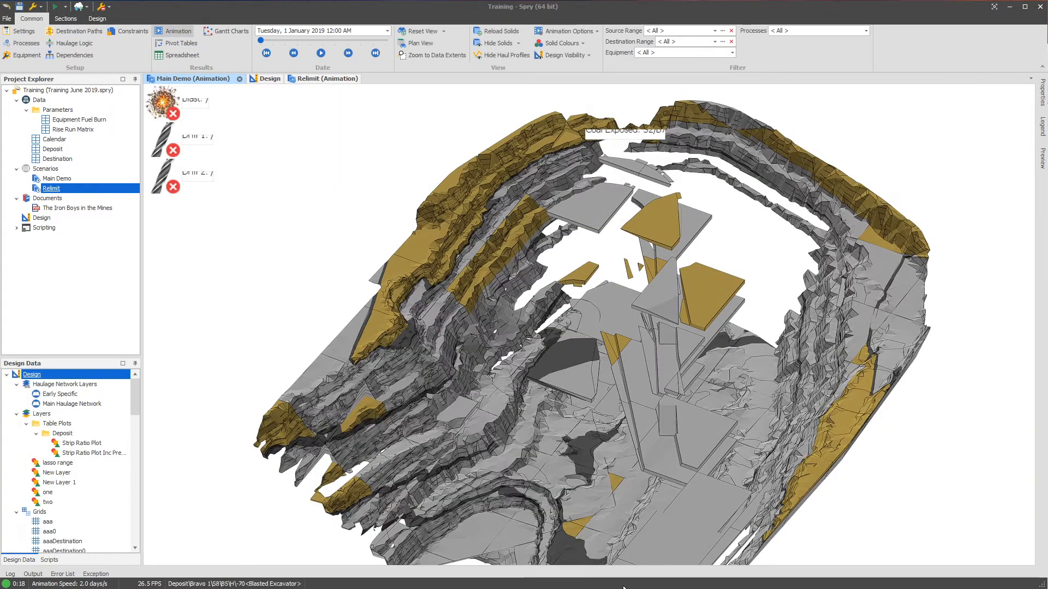
click(453, 192)
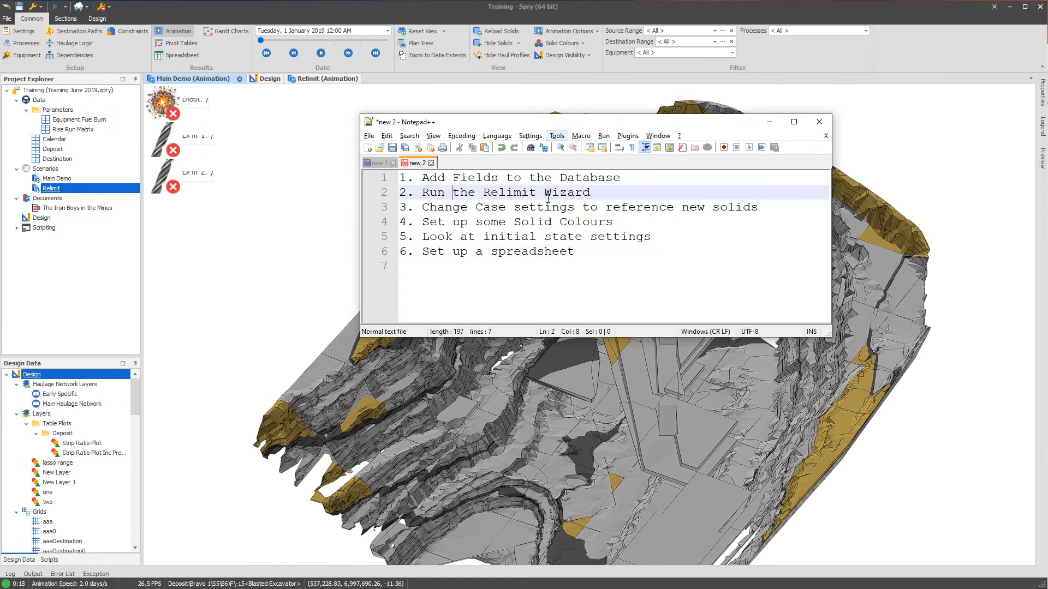
mouse_move(748, 207)
mouse_down()
mouse_move(402, 208)
mouse_move(762, 209)
mouse_up()
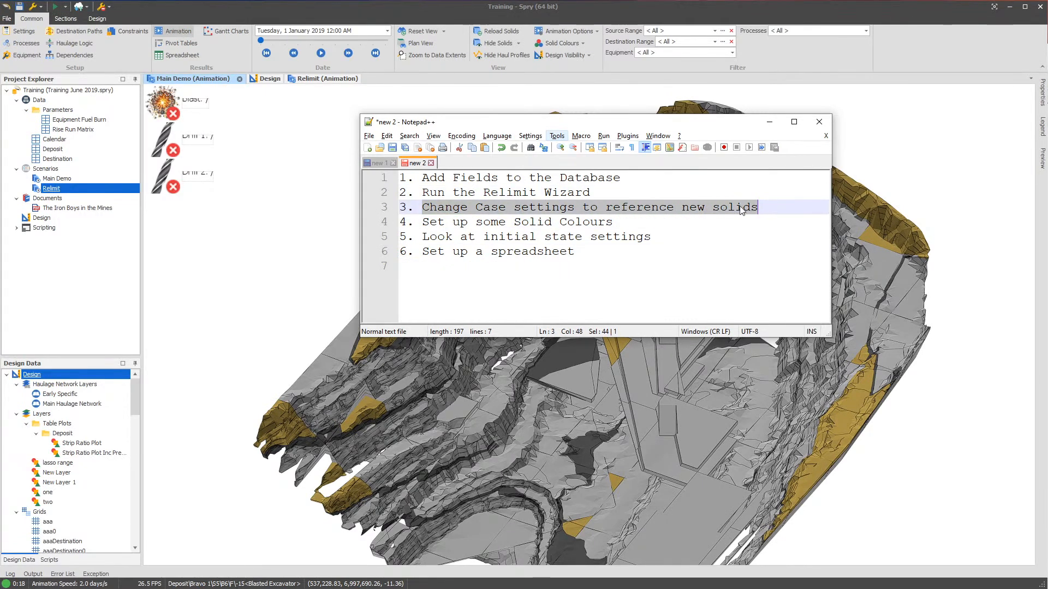
click(688, 223)
click(643, 372)
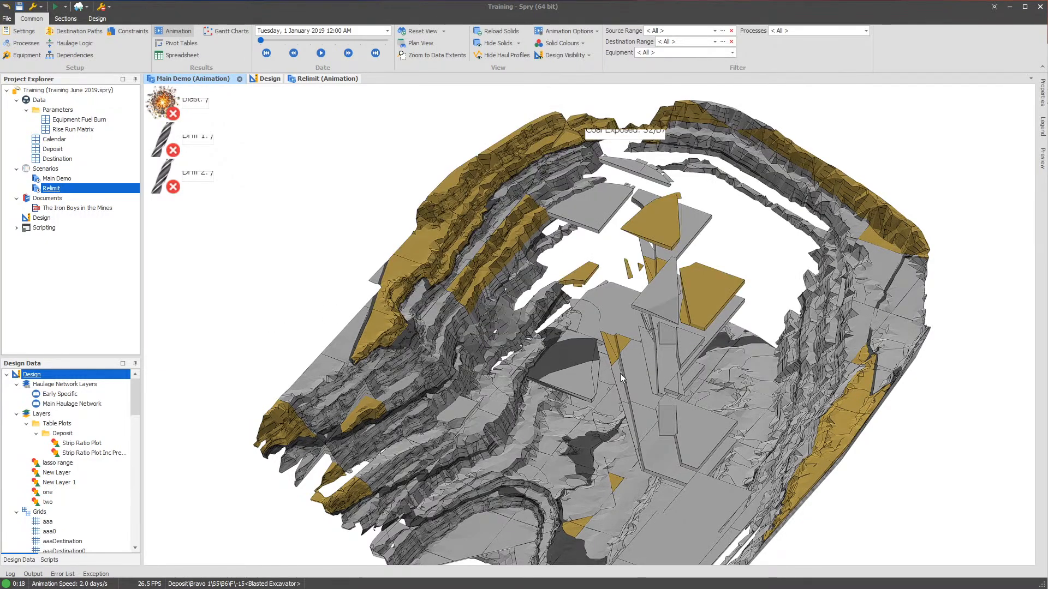
Display the P5124F1_Simplified triangulation together with the relimited solids in the Main Demo animation
drag(595, 209, 666, 212)
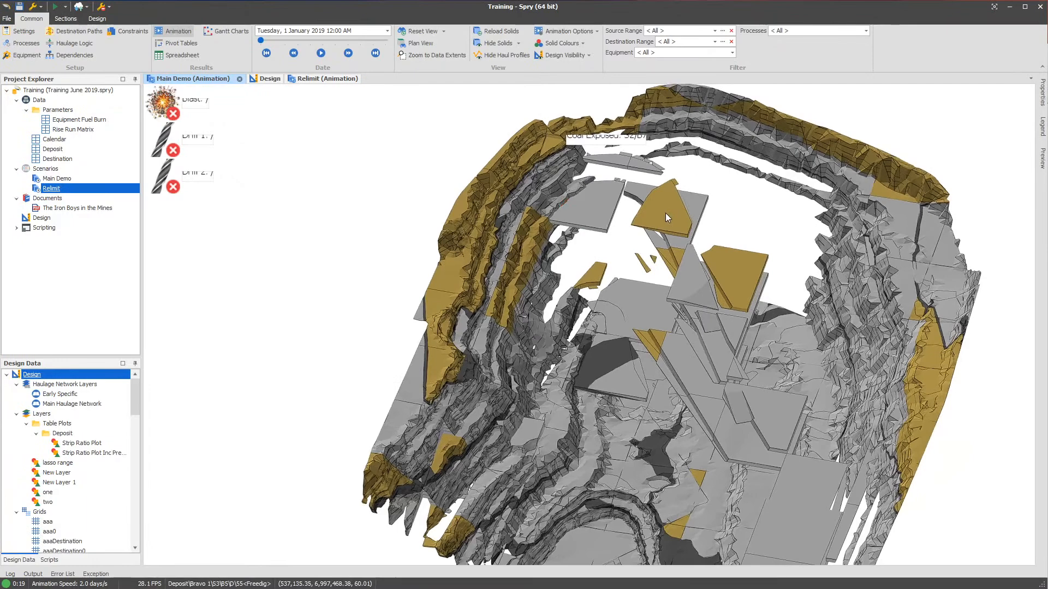
drag(135, 397, 127, 541)
double_click(75, 523)
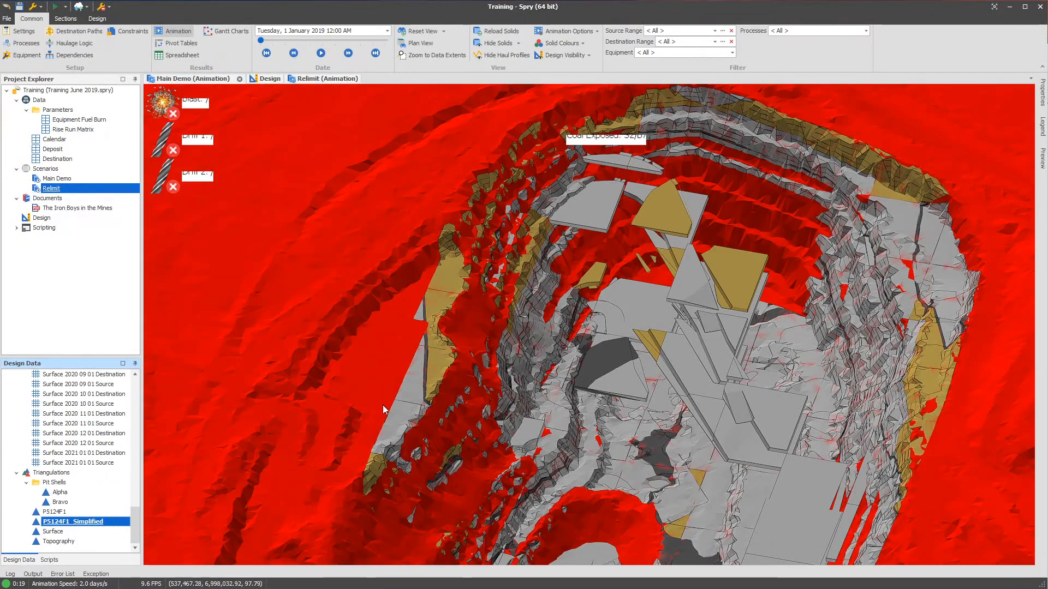
drag(649, 329, 685, 327)
Navigate from the Freedig slab Bravo 1\S3\B5\D\55 standing above the pit surface to its record in the Deposit table
mouse_move(643, 261)
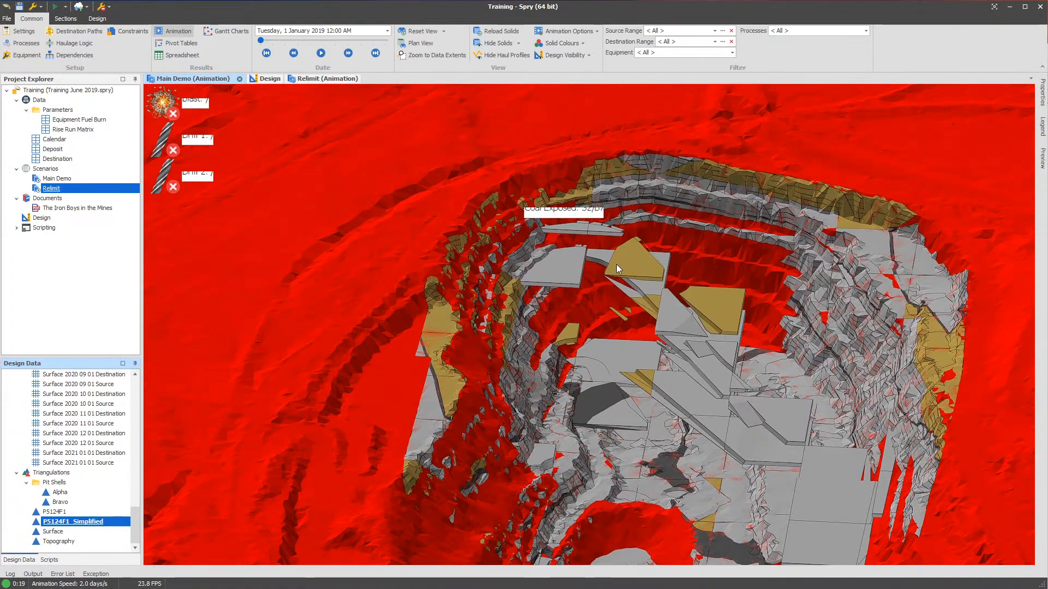
scroll(589, 264, up, 5)
right_click(594, 270)
mouse_move(625, 277)
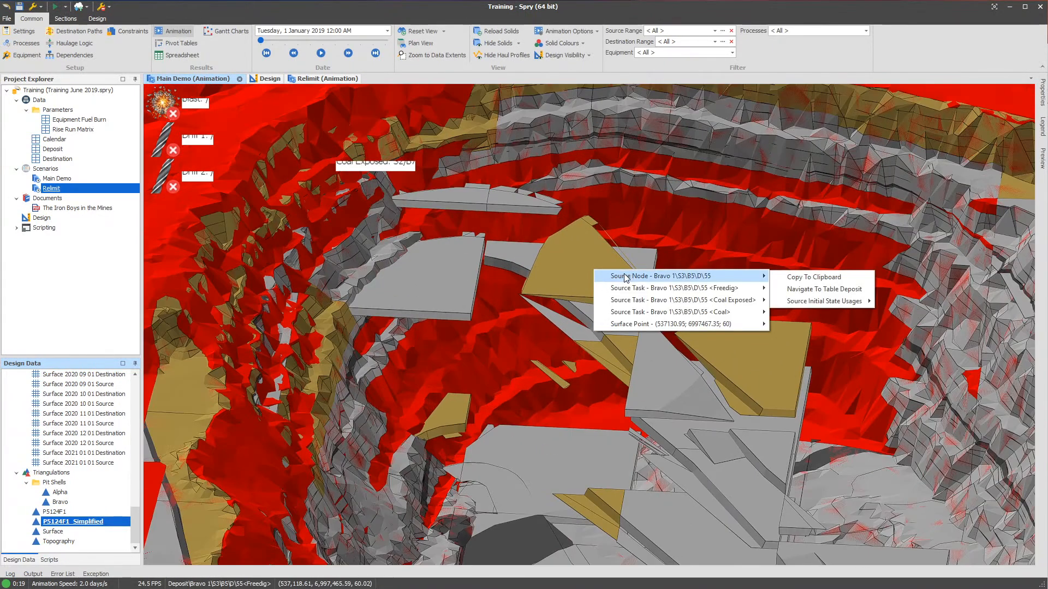
click(845, 292)
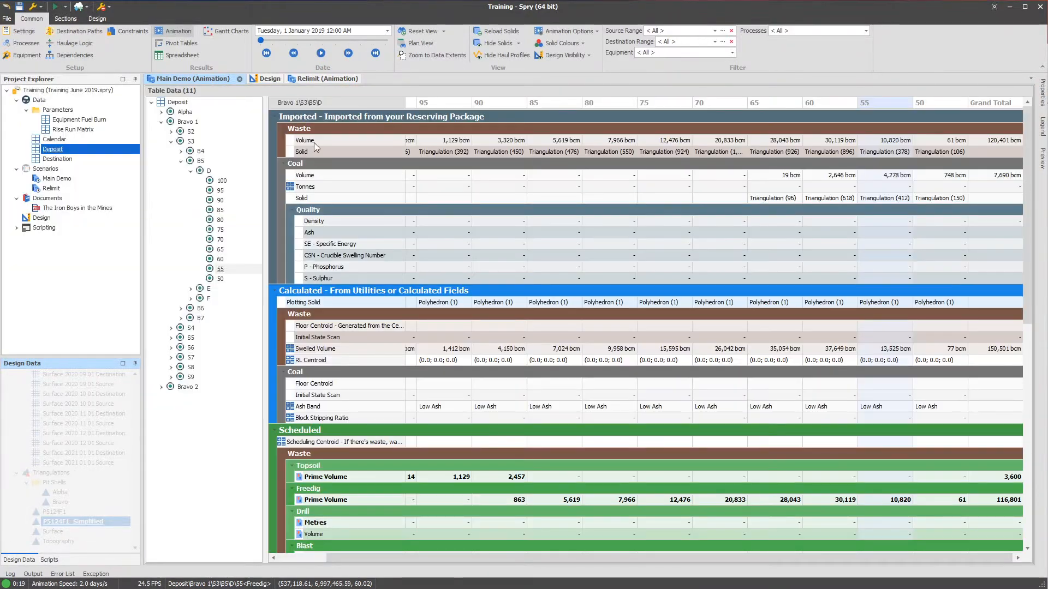
Inspect the relimited waste volume and solid of bench 55 in the table's Initial State section
click(1026, 439)
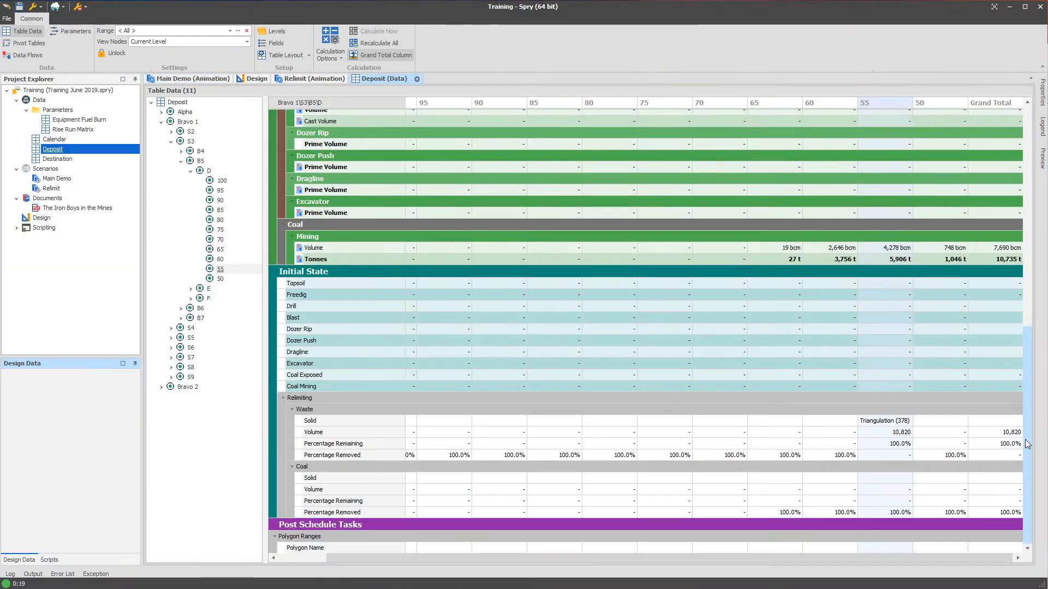
click(884, 434)
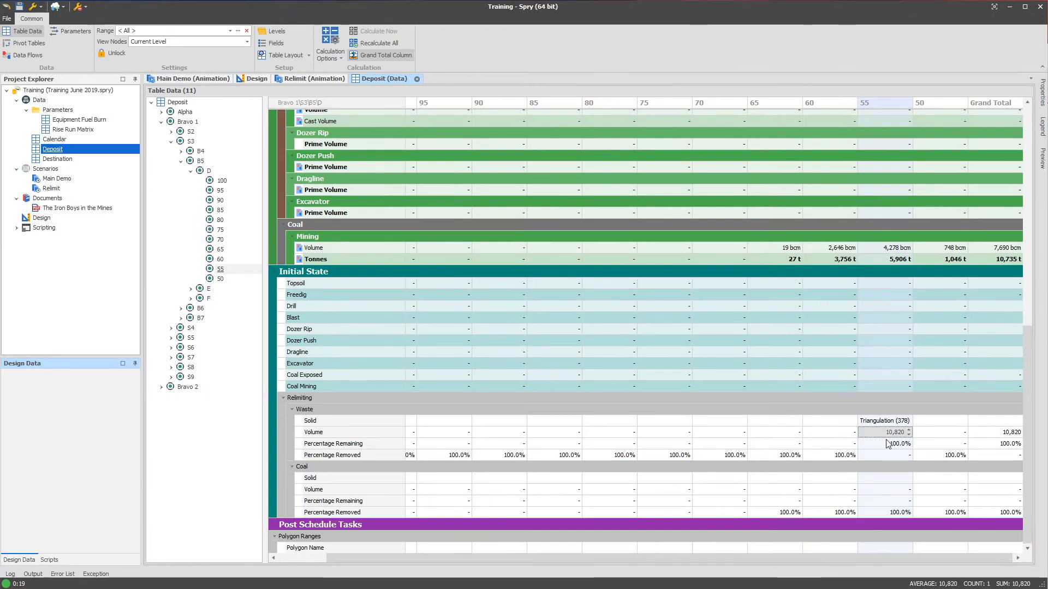
click(885, 434)
click(871, 423)
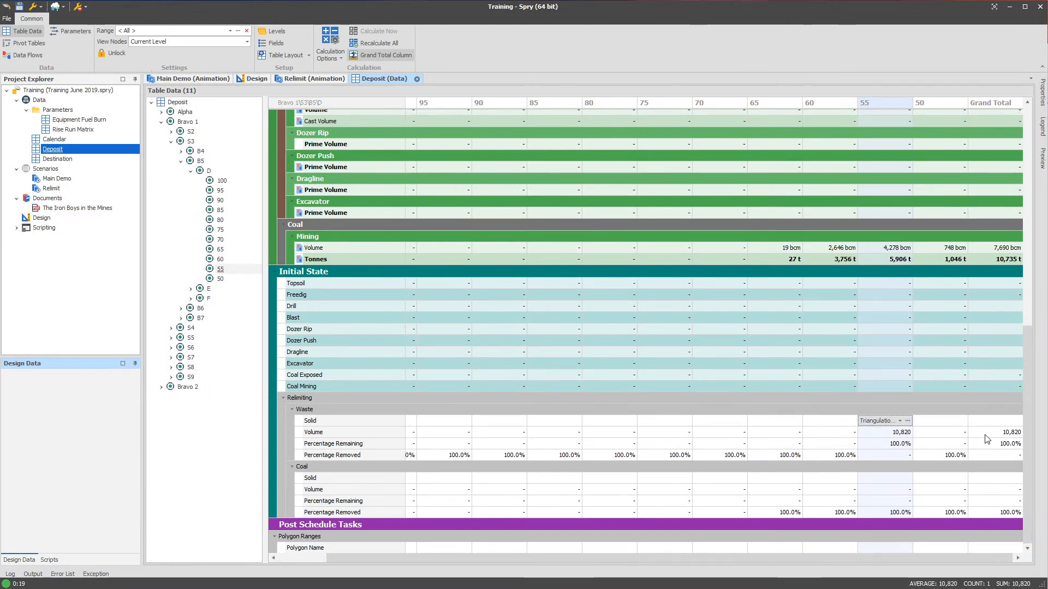
Compare bench 55's original waste volume and solid with its relimited solid, volume and percentages in the Deposit table
drag(1026, 433, 1010, 213)
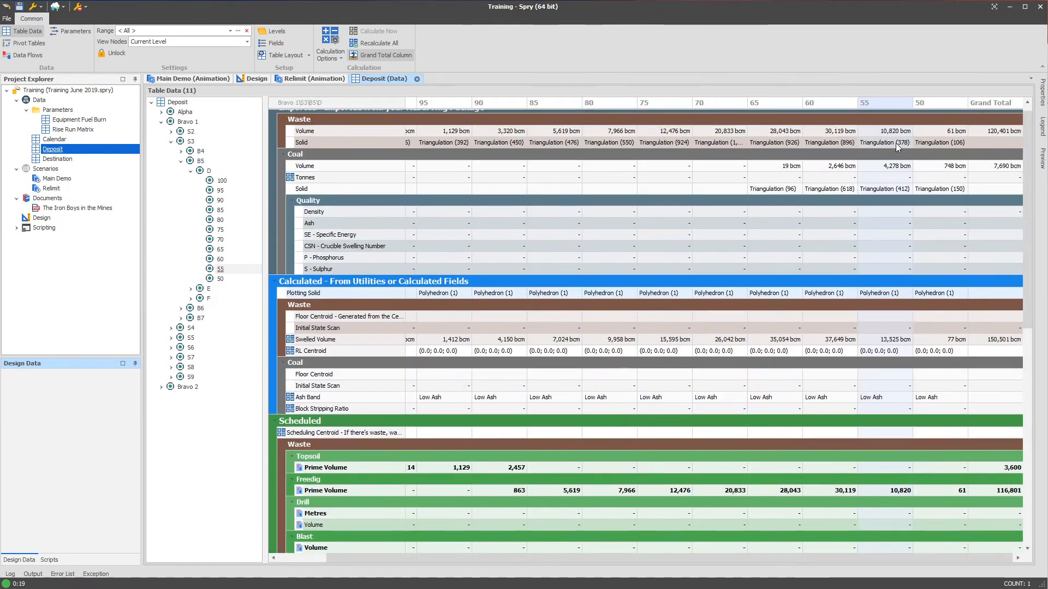
click(873, 143)
scroll(1019, 344, down, 1)
scroll(1017, 342, down, 10)
click(884, 433)
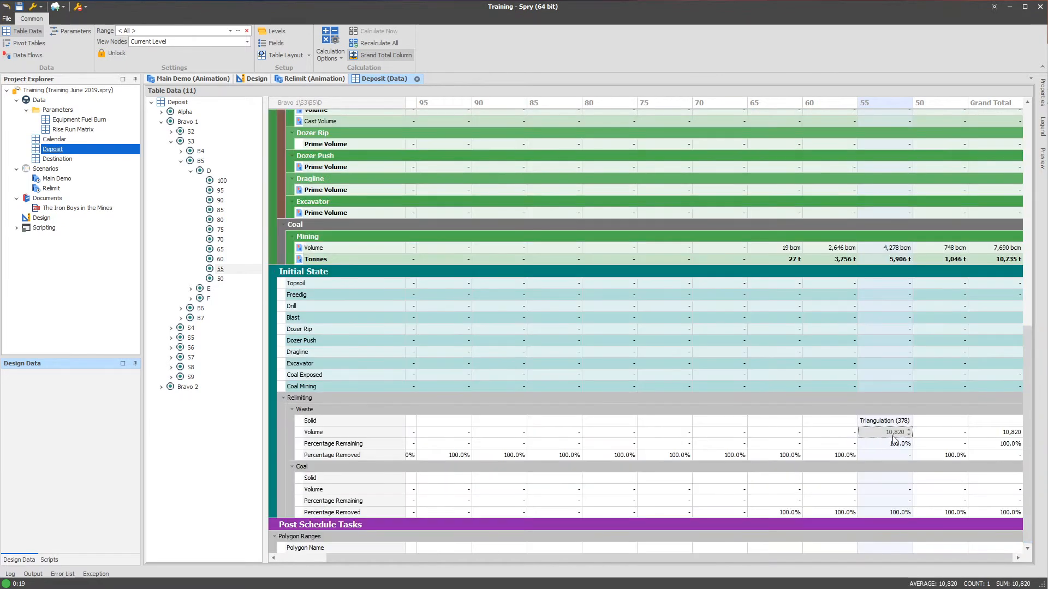
drag(1026, 453, 1028, 540)
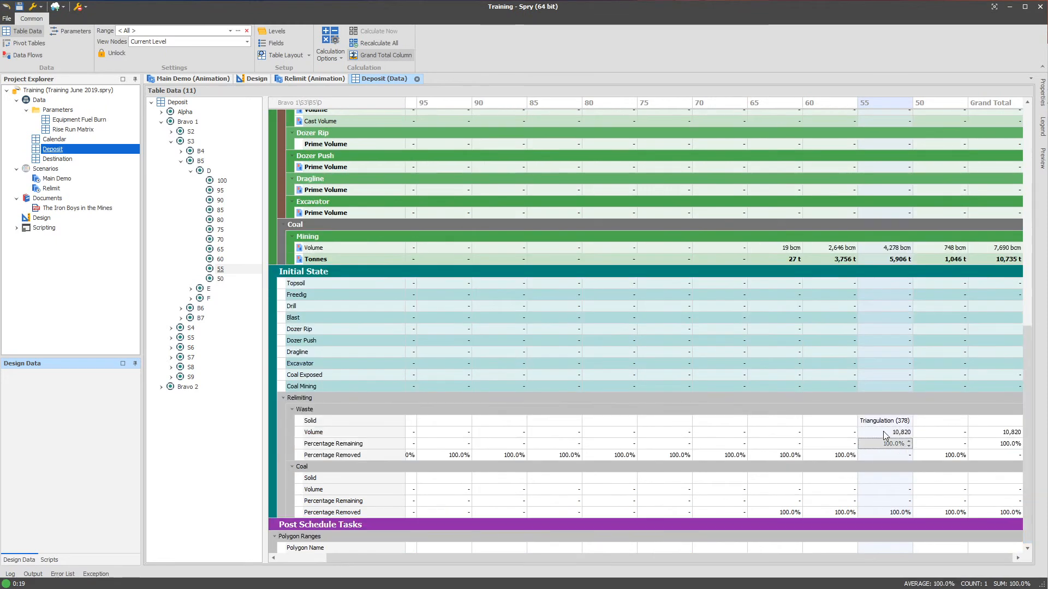
click(885, 443)
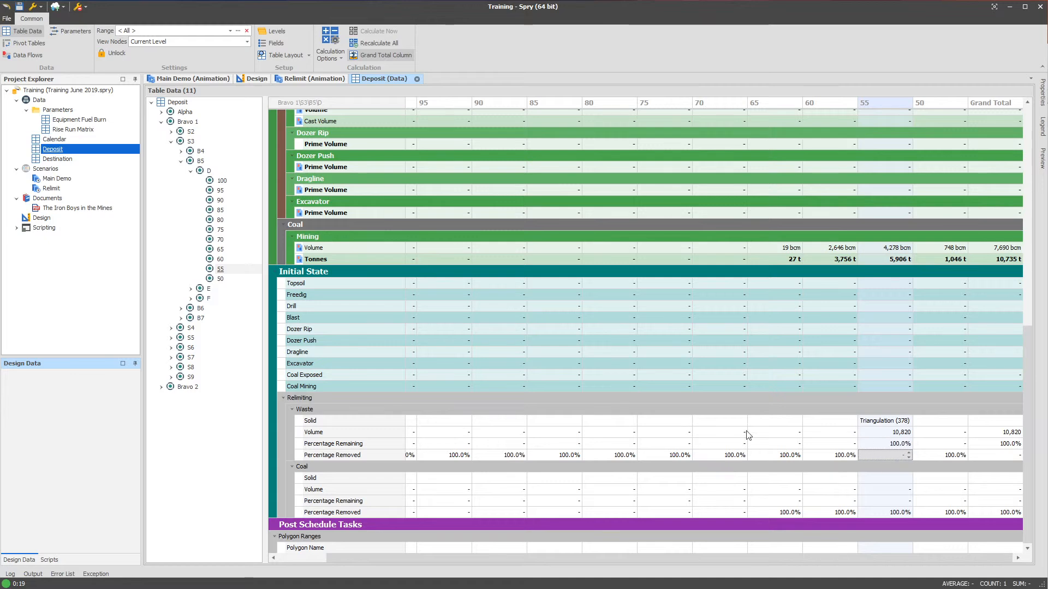
click(225, 488)
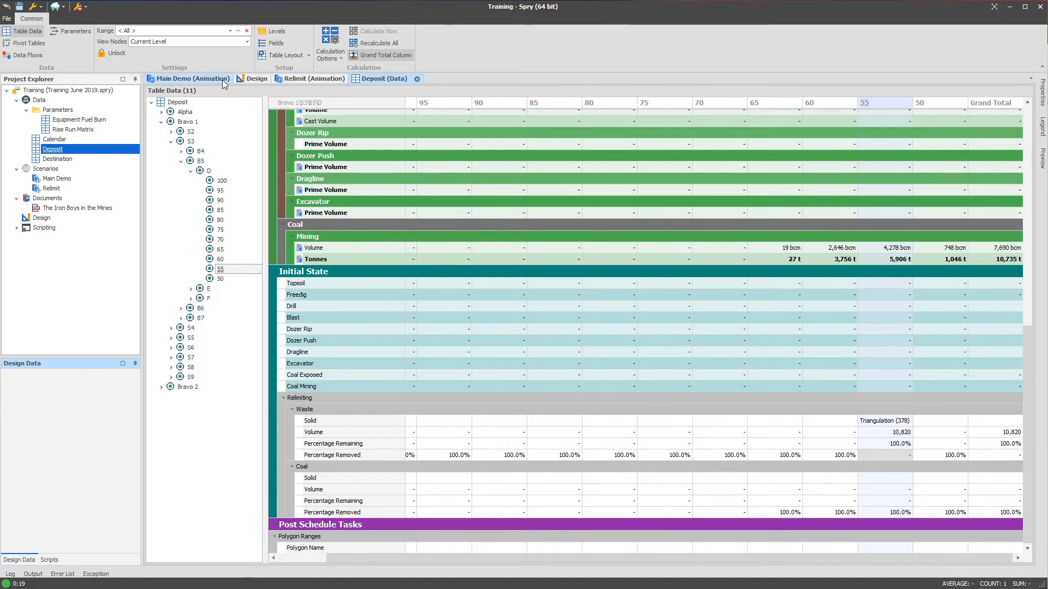
Return to the Main Demo animation to view the floating solids and save the project
click(193, 79)
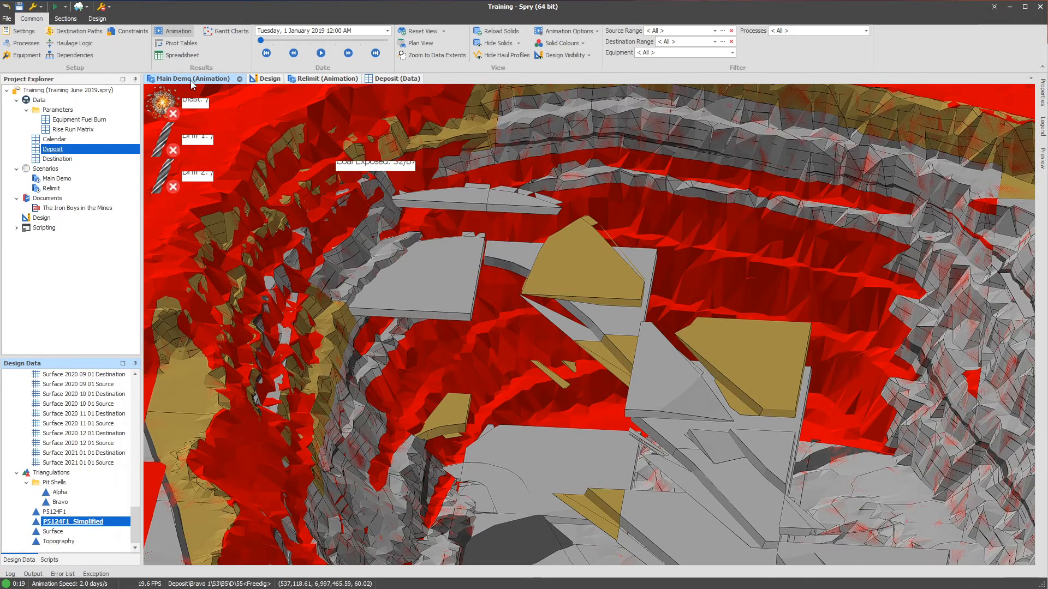
drag(649, 328, 588, 332)
scroll(558, 306, down, 2)
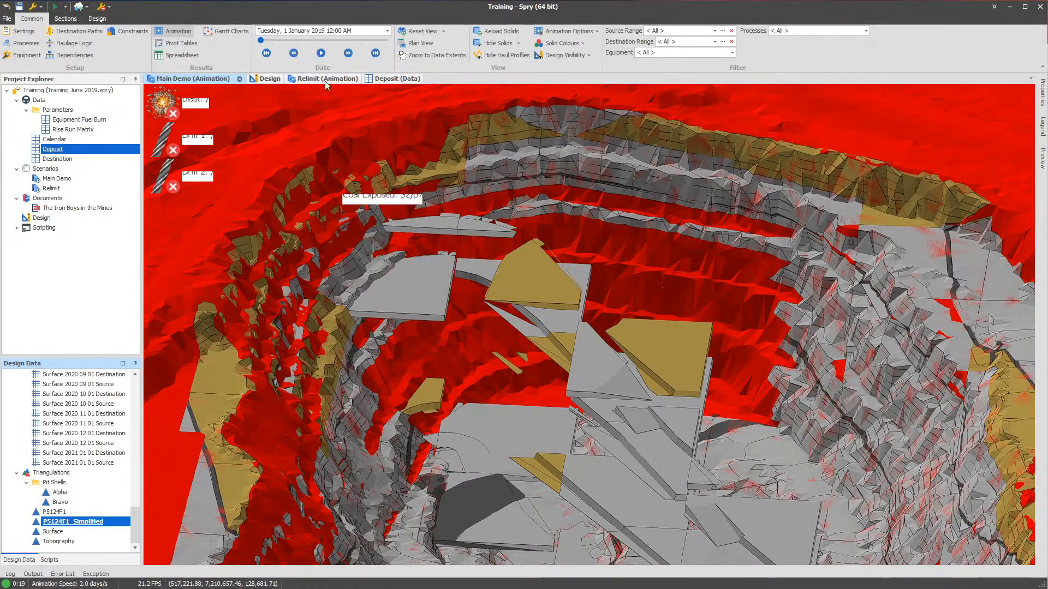
key(ctrl+s)
Place the Main Demo settings beside the animation and show the source Initial State settings
click(546, 292)
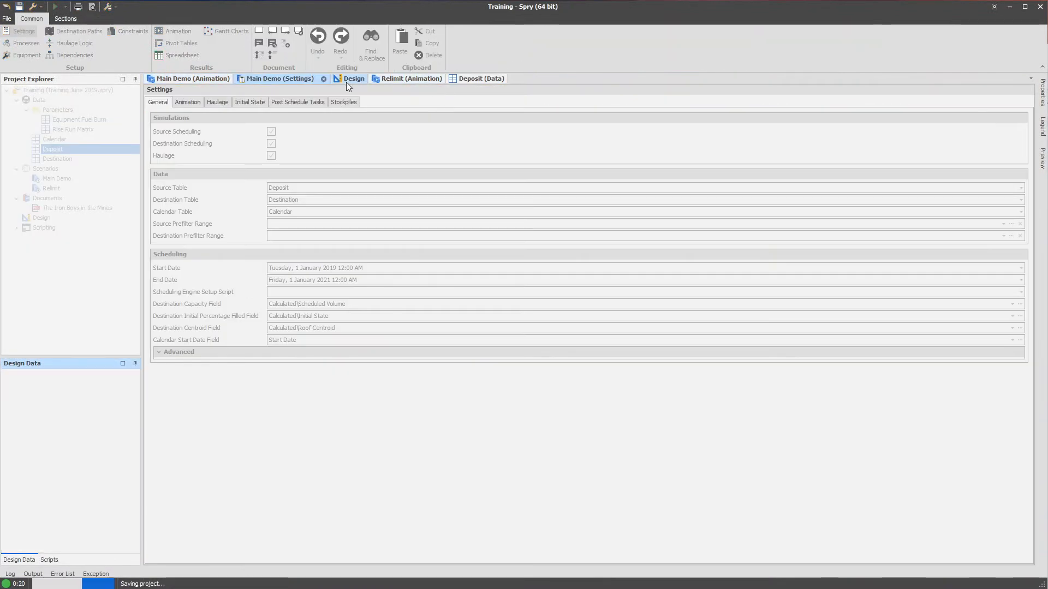
right_click(293, 80)
click(336, 159)
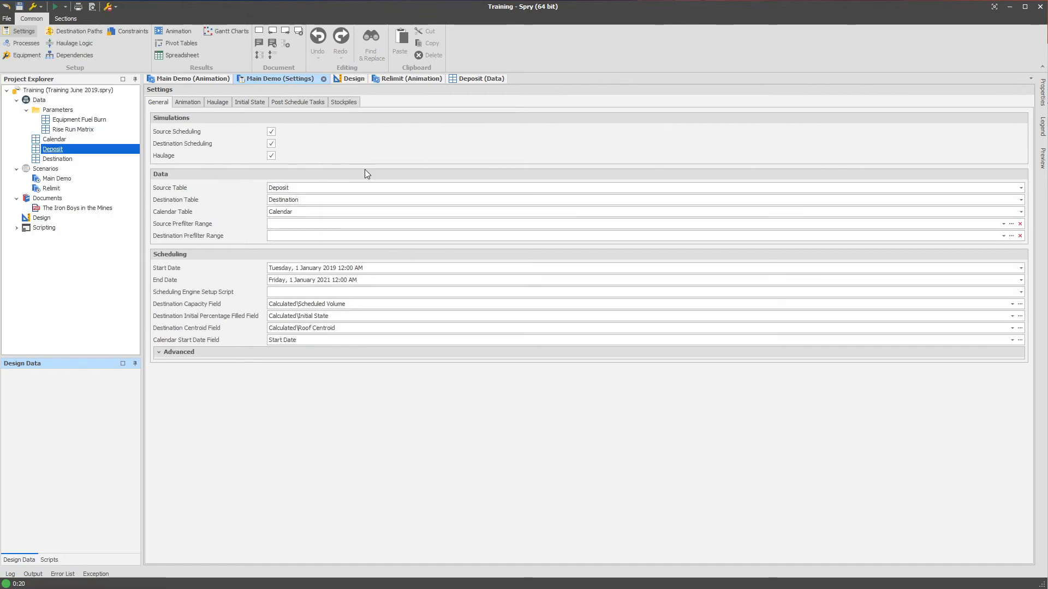
click(193, 79)
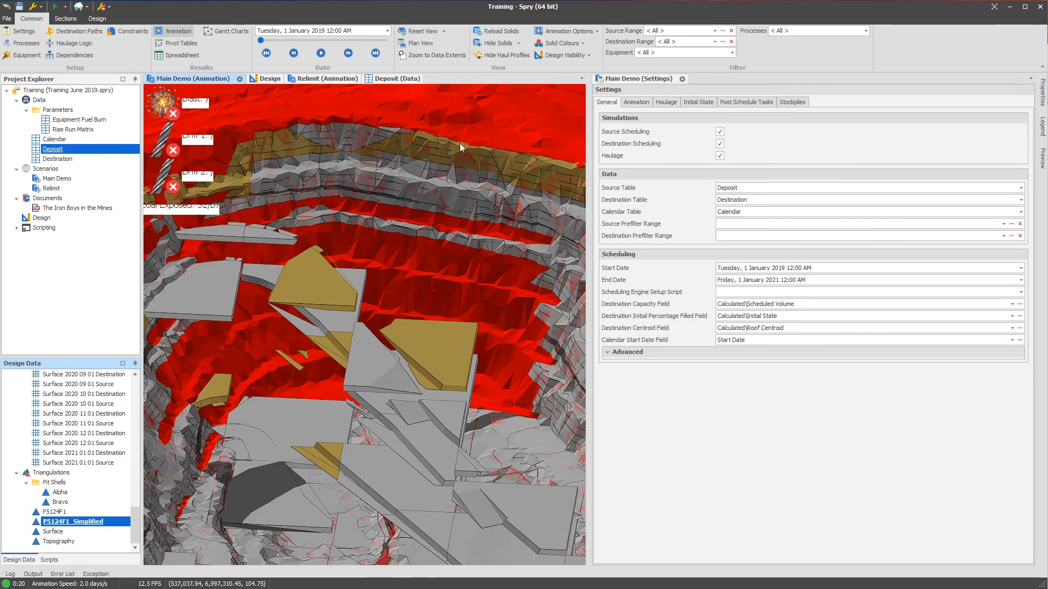
click(714, 460)
click(700, 103)
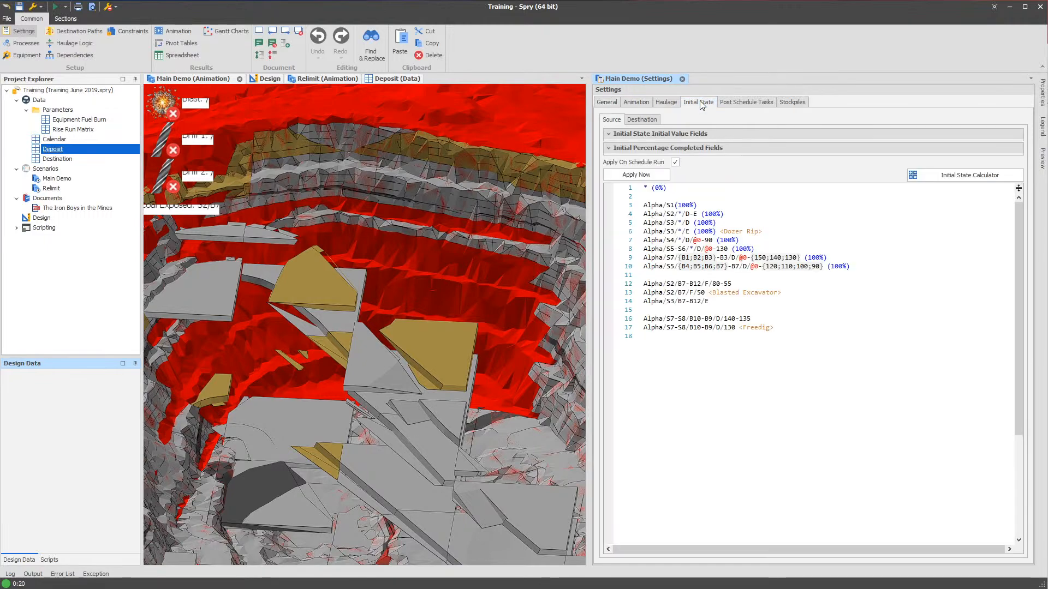
Copy the path of the solid Bravo 1\S3\B6\E\40 from the Main Demo animation
drag(484, 366, 514, 292)
drag(483, 344, 417, 285)
right_click(343, 219)
mouse_move(361, 226)
click(564, 224)
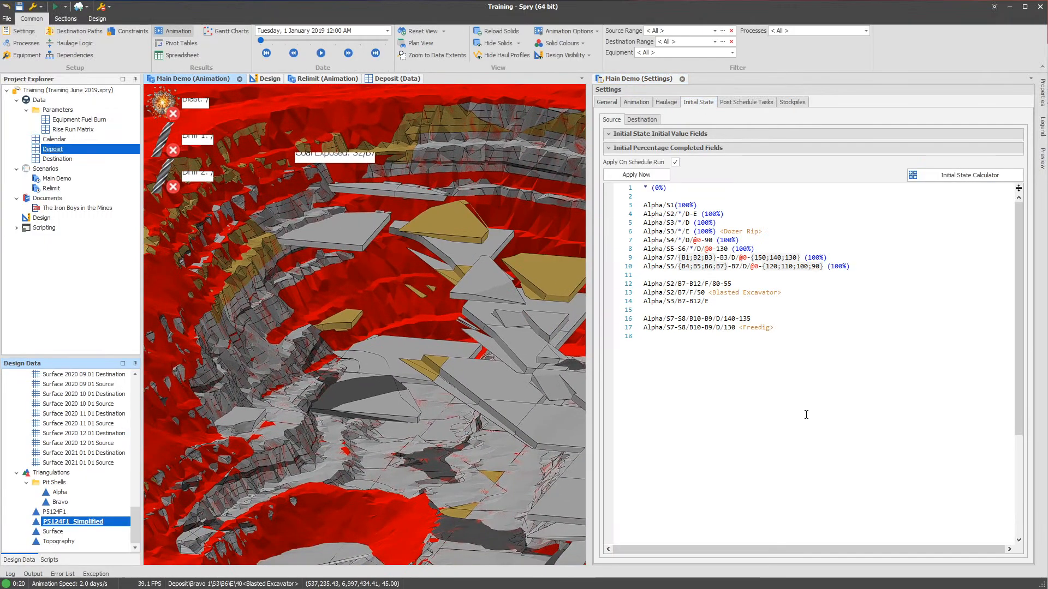
Comment out all existing lines of the source initial state script
click(805, 414)
click(673, 198)
drag(704, 345, 706, 171)
click(660, 173)
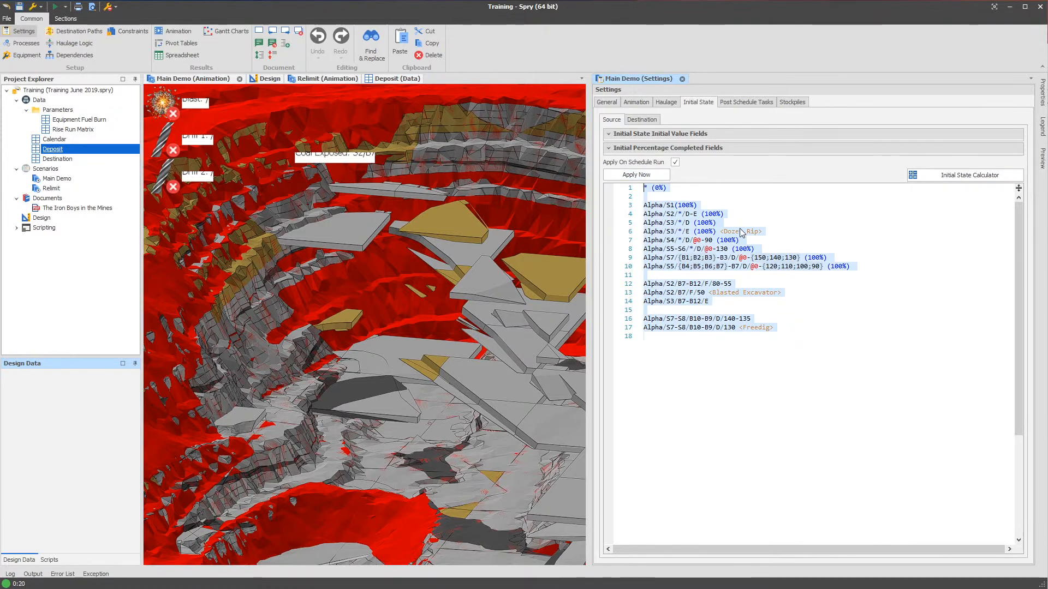
click(260, 44)
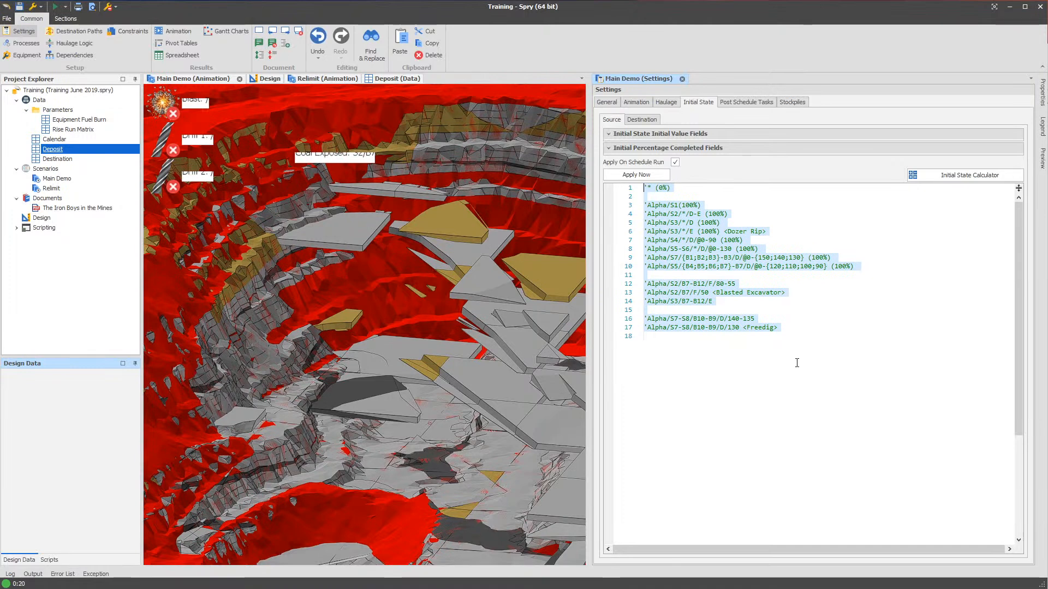
Add the line * (0%) at the end of the source initial state script and apply it
click(853, 377)
text(* (0%)
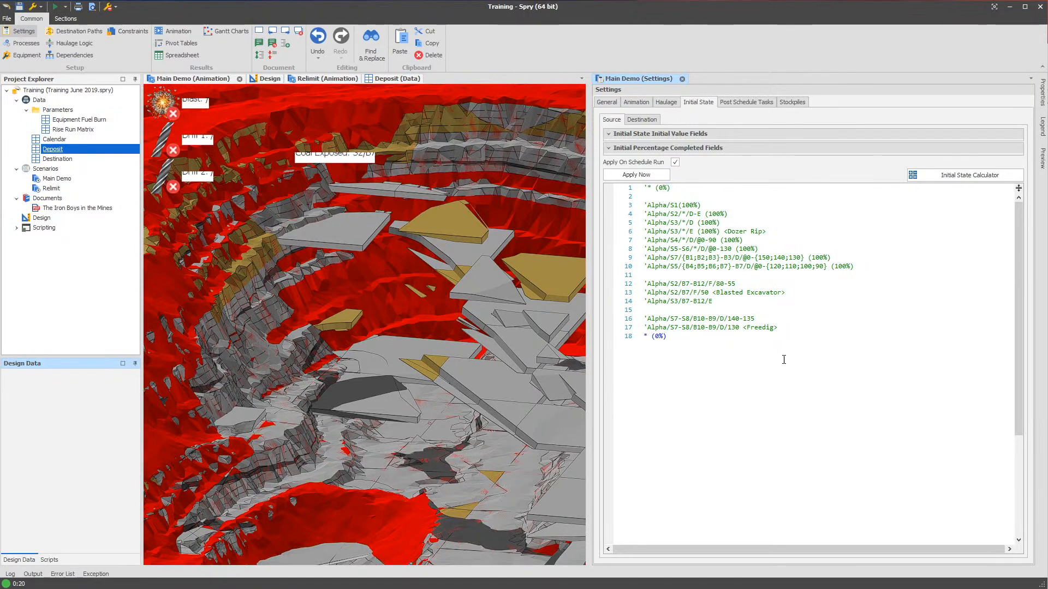
click(637, 174)
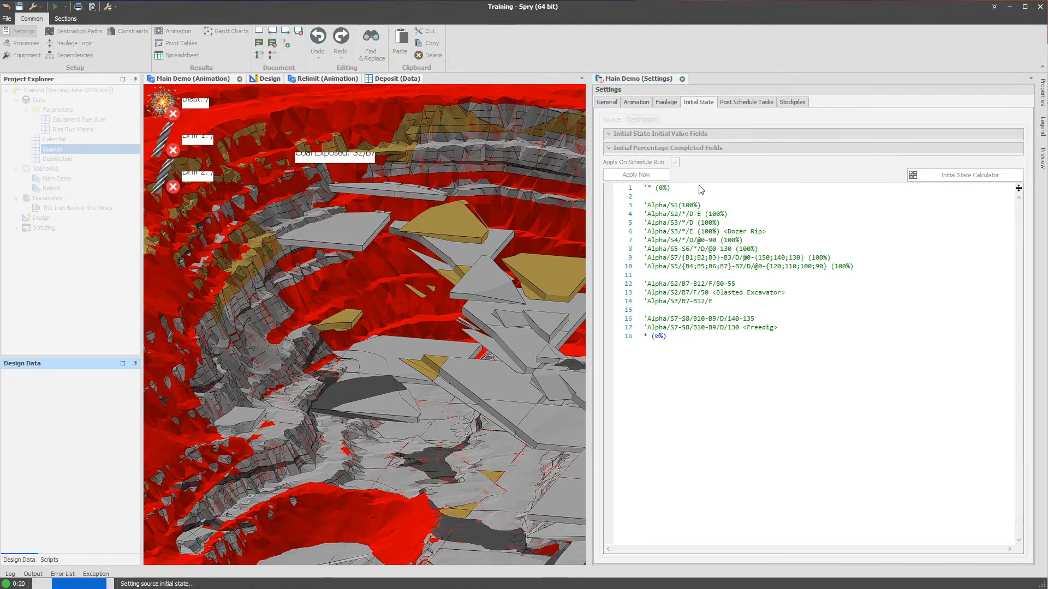
Append Bravo 1\S3\B6\E\40, Bravo 1\S2\B6\E\55 and Bravo 1\S2\B5\E\55 to the source initial state script and apply it
click(786, 376)
scroll(481, 376, down, 3)
drag(481, 370, 365, 334)
click(758, 368)
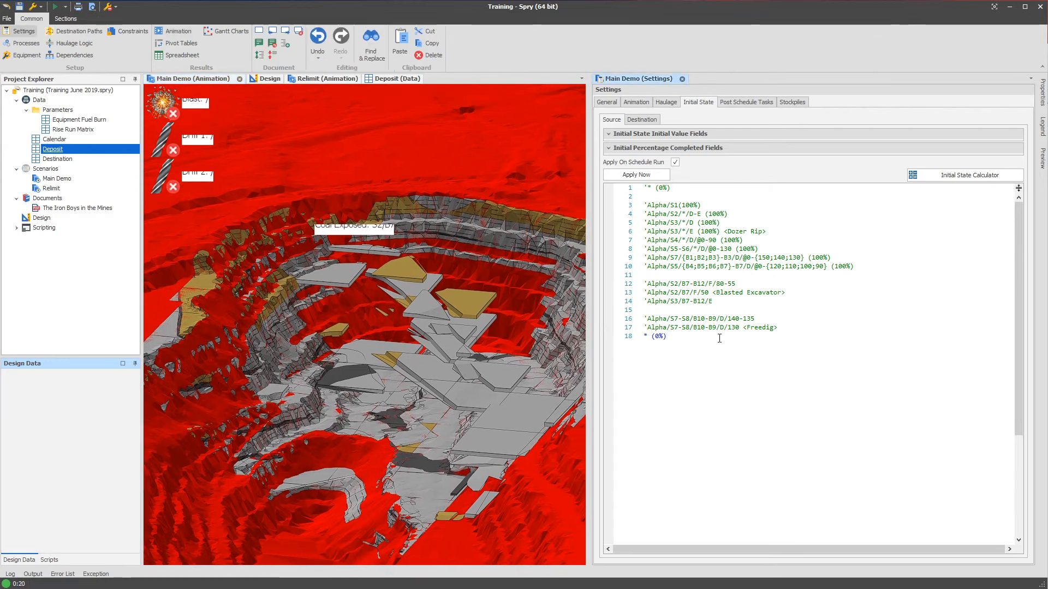
key(ctrl+v)
click(636, 175)
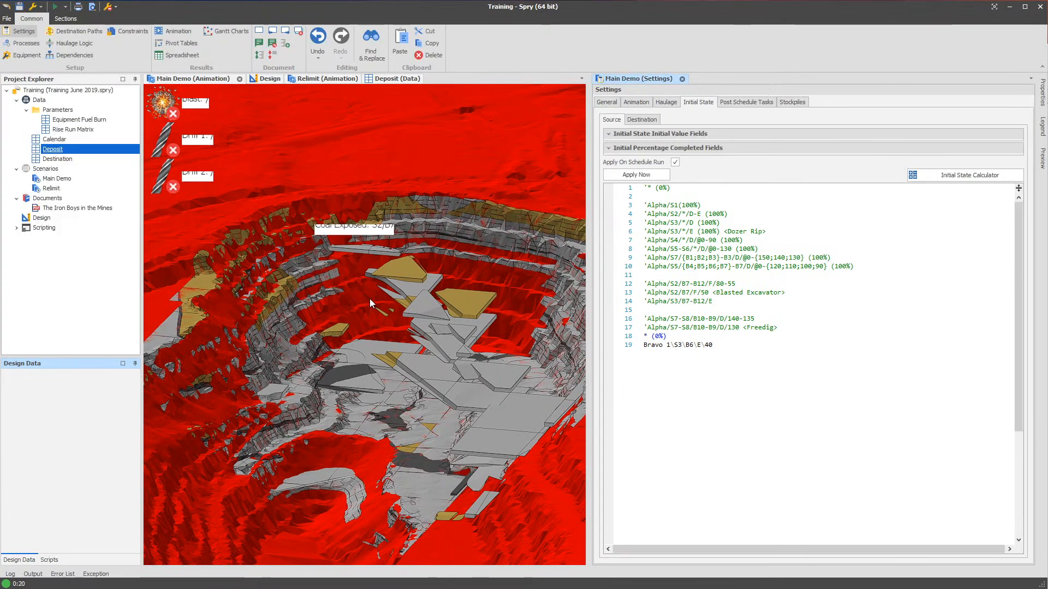
scroll(346, 304, up, 2)
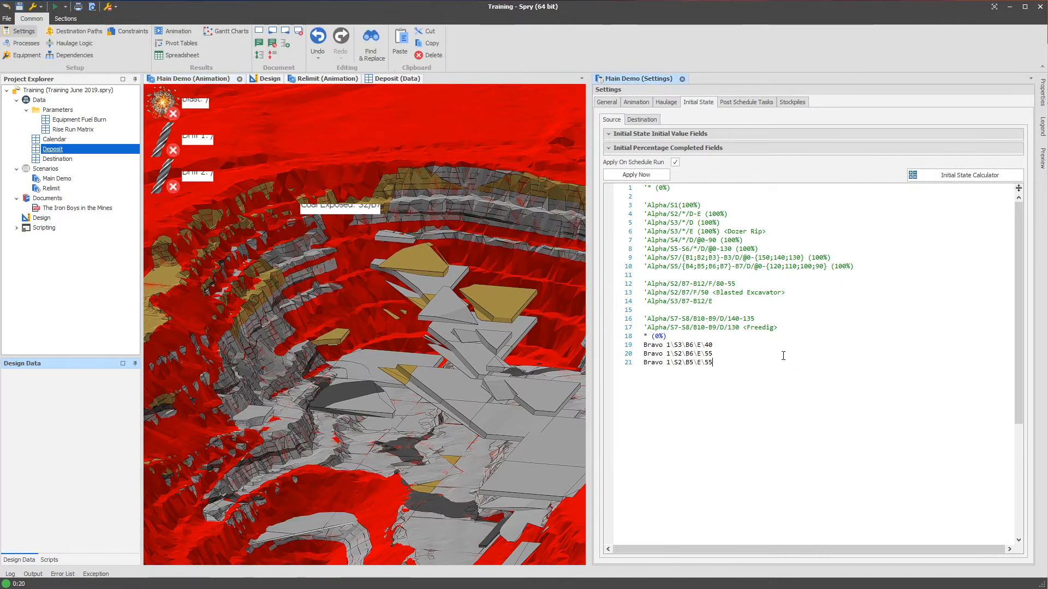
click(636, 175)
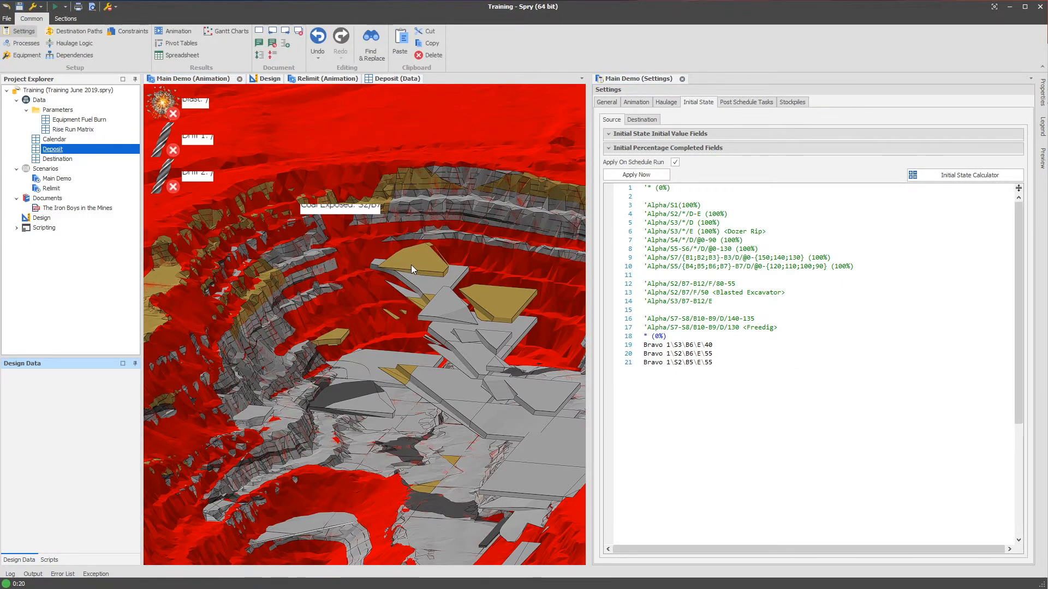
Copy the path of the floating slab Bravo 1\S3\B5\D\55 into the source initial state script and apply it
drag(491, 354, 333, 379)
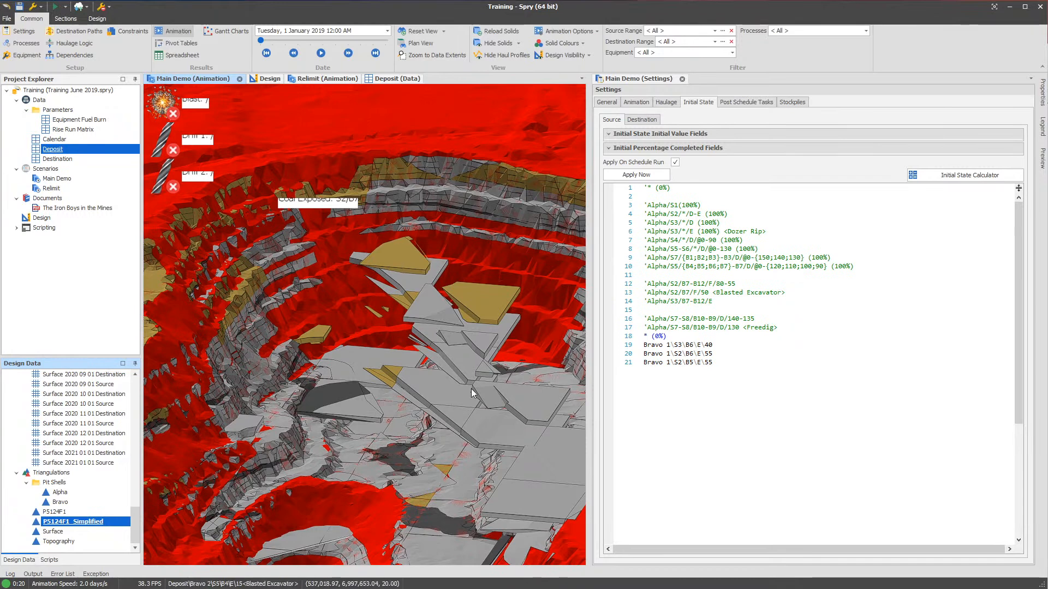
right_click(404, 264)
mouse_move(493, 274)
click(611, 272)
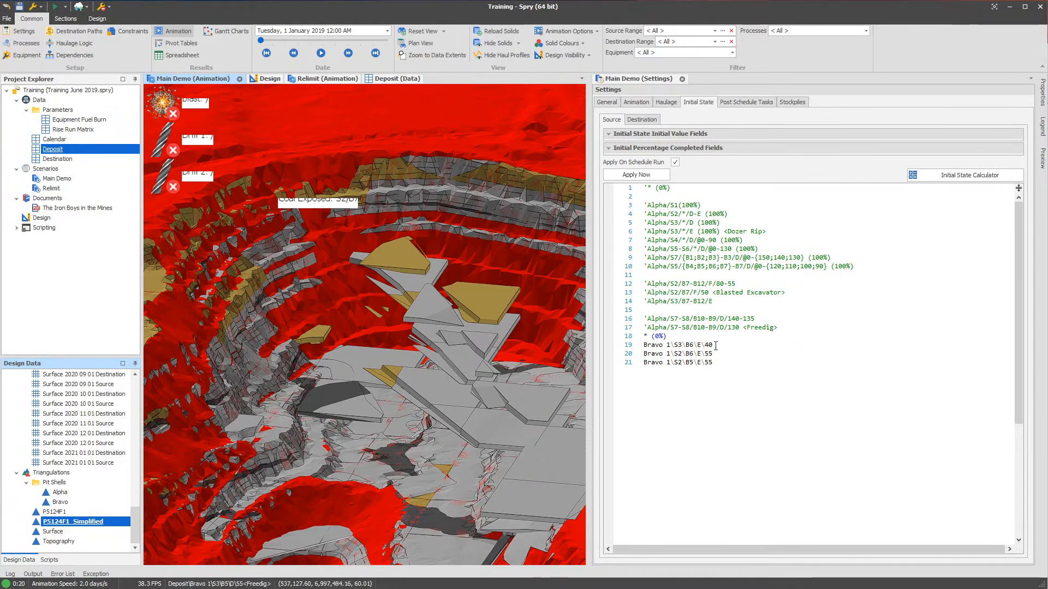
click(791, 396)
key(Return)
key(ctrl+v)
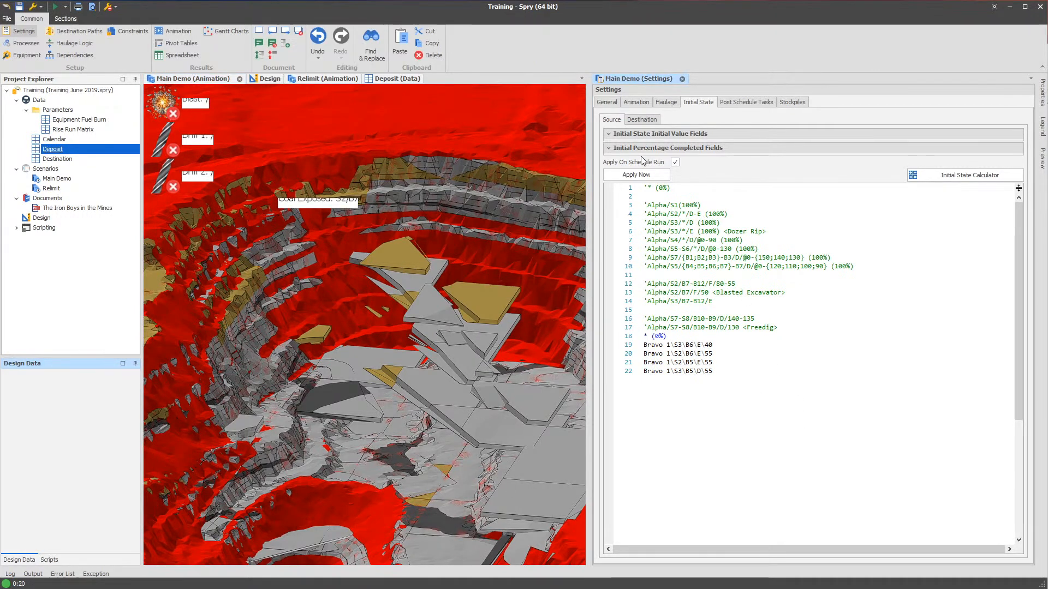
click(637, 174)
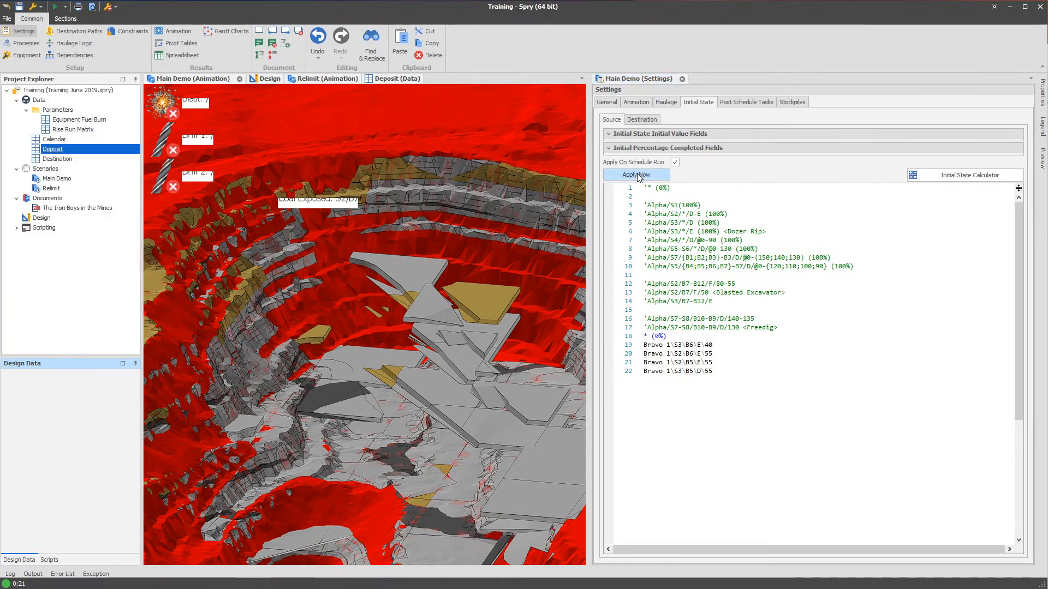
Switch to the Relimit scenario's animation and open its equipment setup
click(346, 110)
click(323, 83)
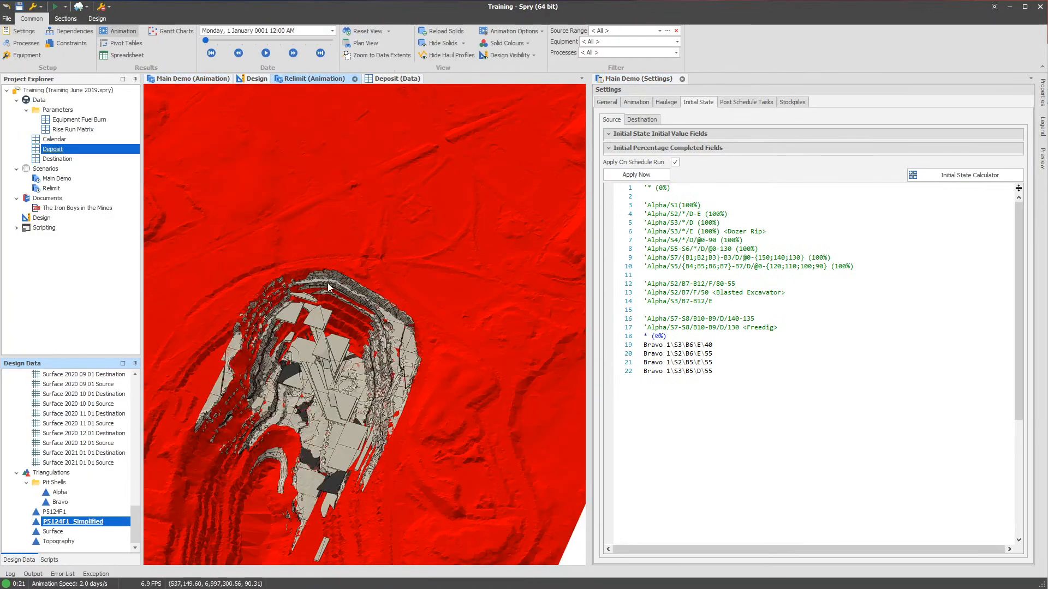
mouse_move(336, 389)
mouse_down()
mouse_move(401, 322)
mouse_move(354, 382)
mouse_move(346, 376)
mouse_up()
click(19, 58)
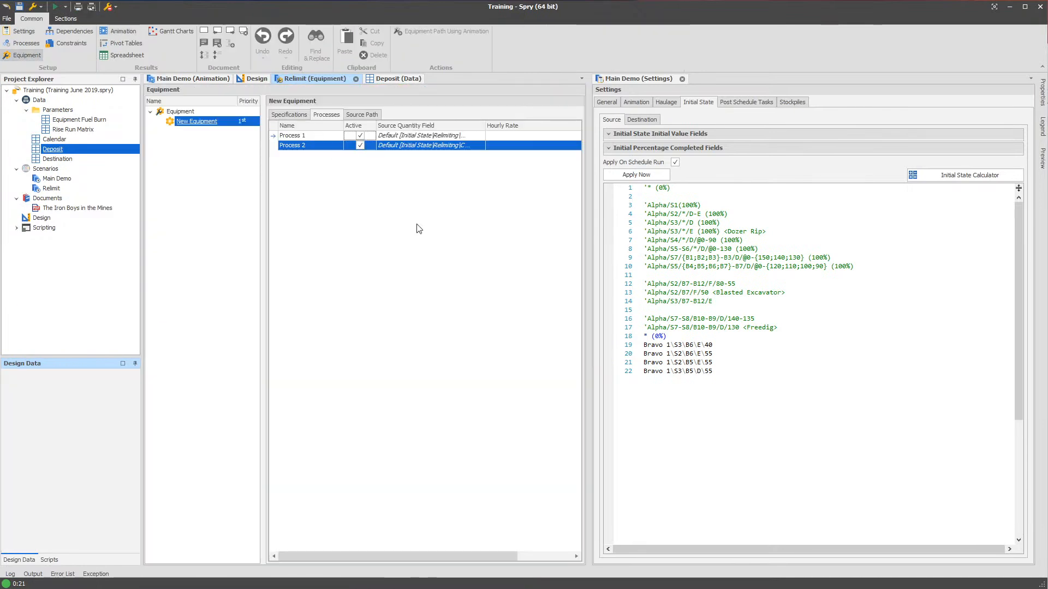
Add the solid Bravo 1\S3\B5\D\55 to New Equipment's source path by picking it in the animation
click(361, 114)
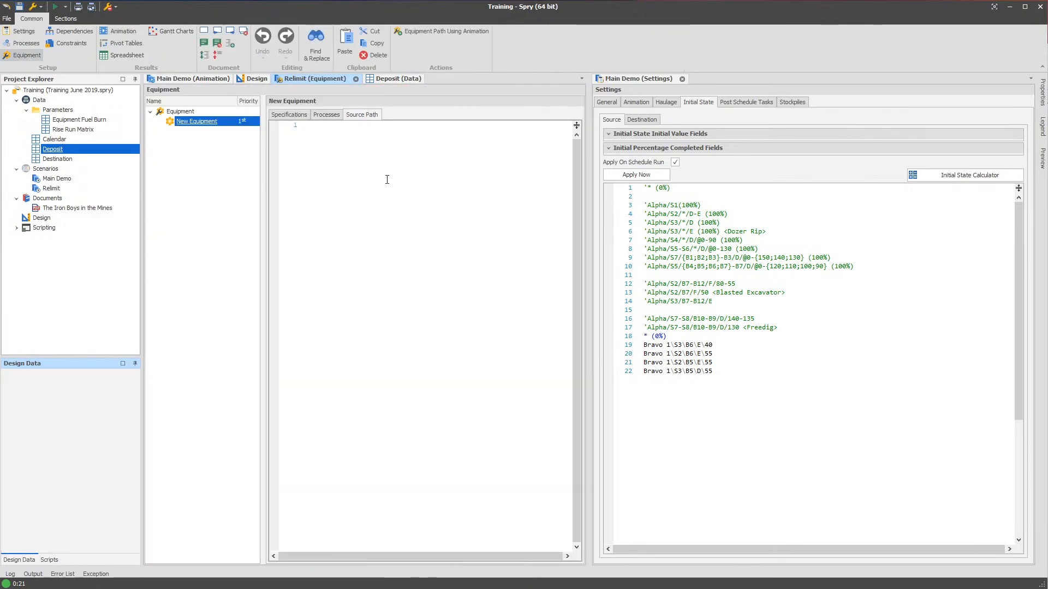
click(421, 31)
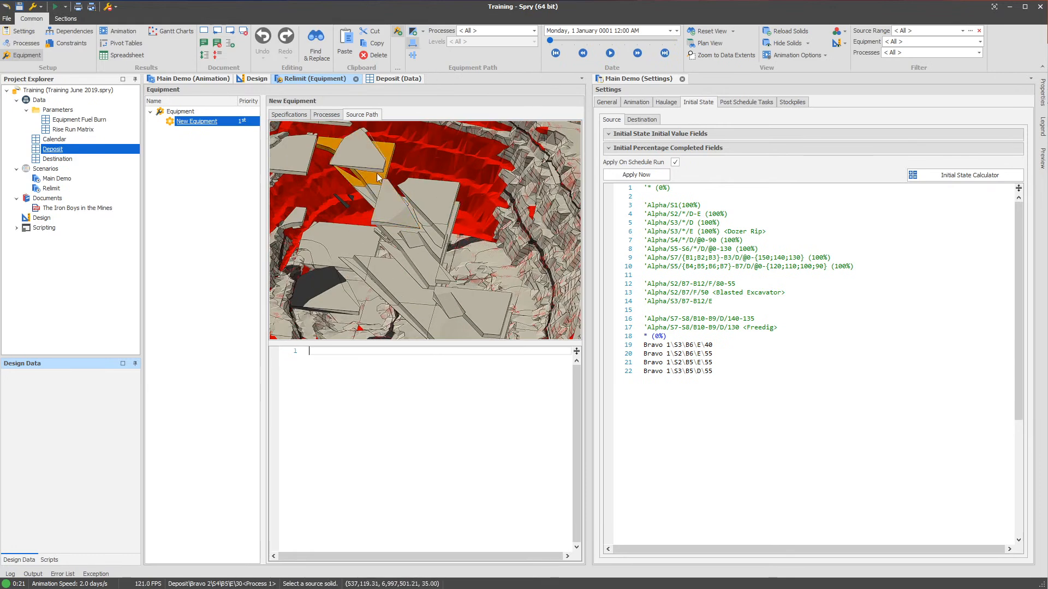
click(422, 32)
click(434, 43)
click(370, 162)
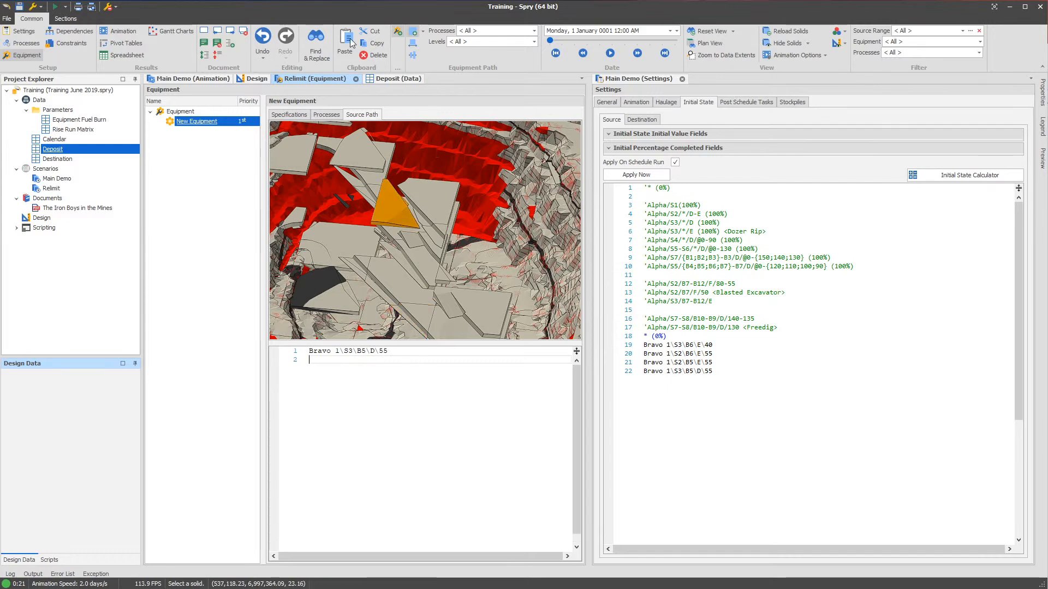
Enter an hourly rate for New Equipment's Process 1 and return to its source path
click(333, 115)
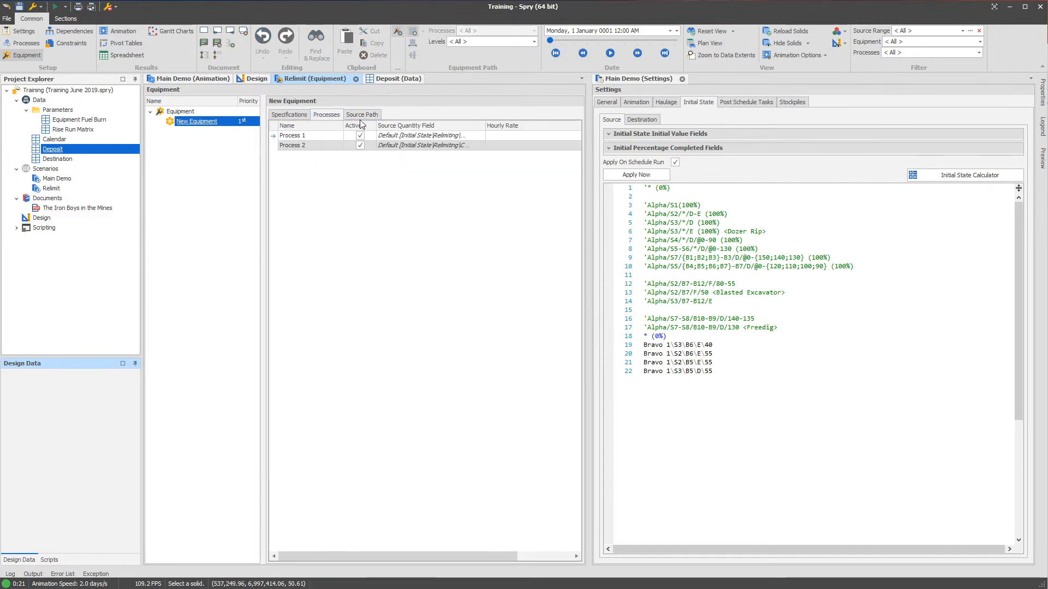
click(514, 139)
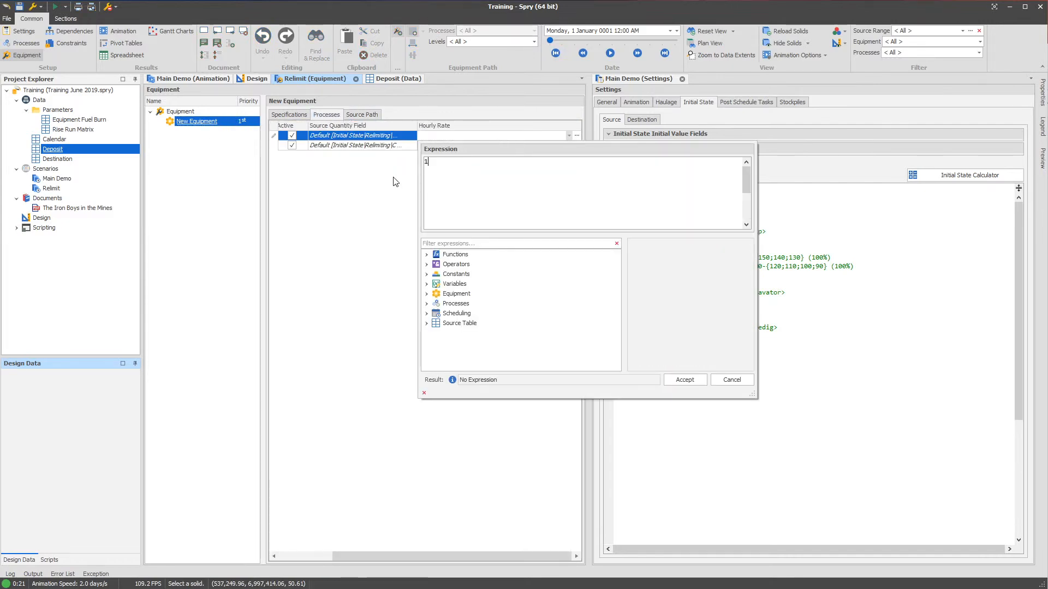
click(362, 114)
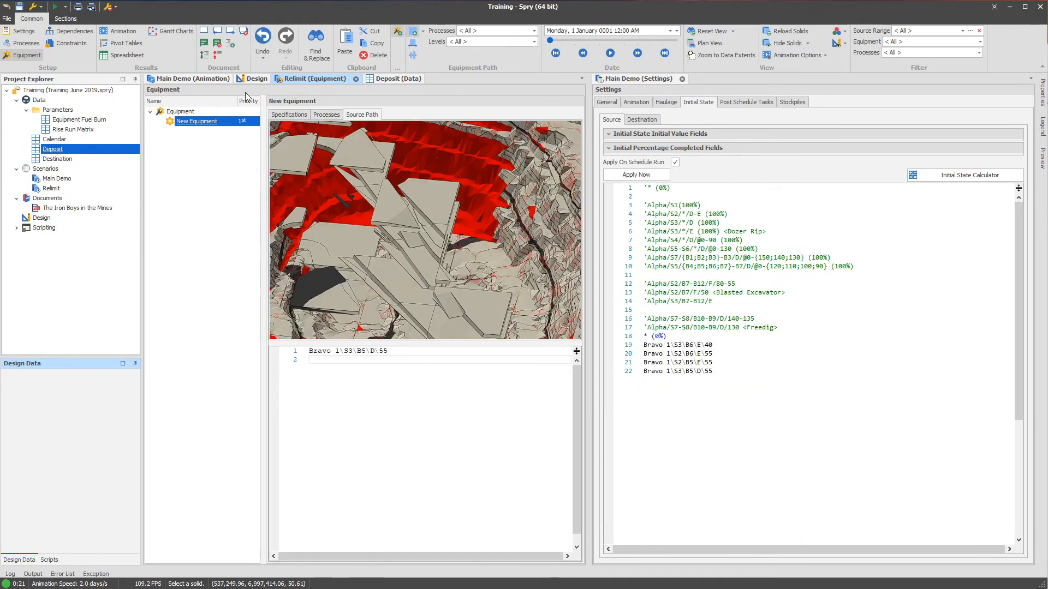
Run the schedule for the Relimit case
key(F5)
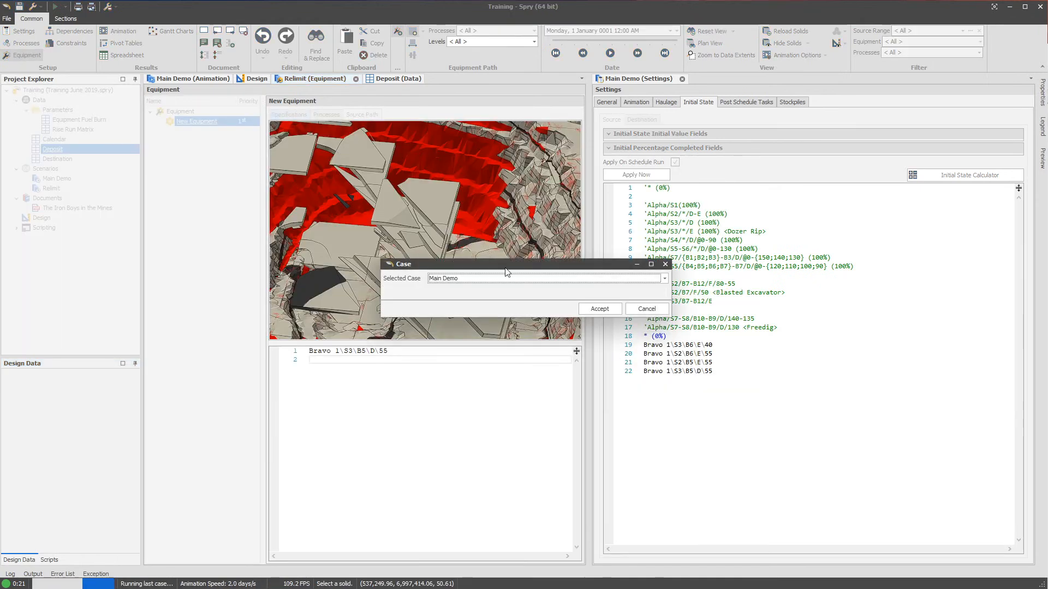
click(523, 280)
click(456, 296)
click(600, 309)
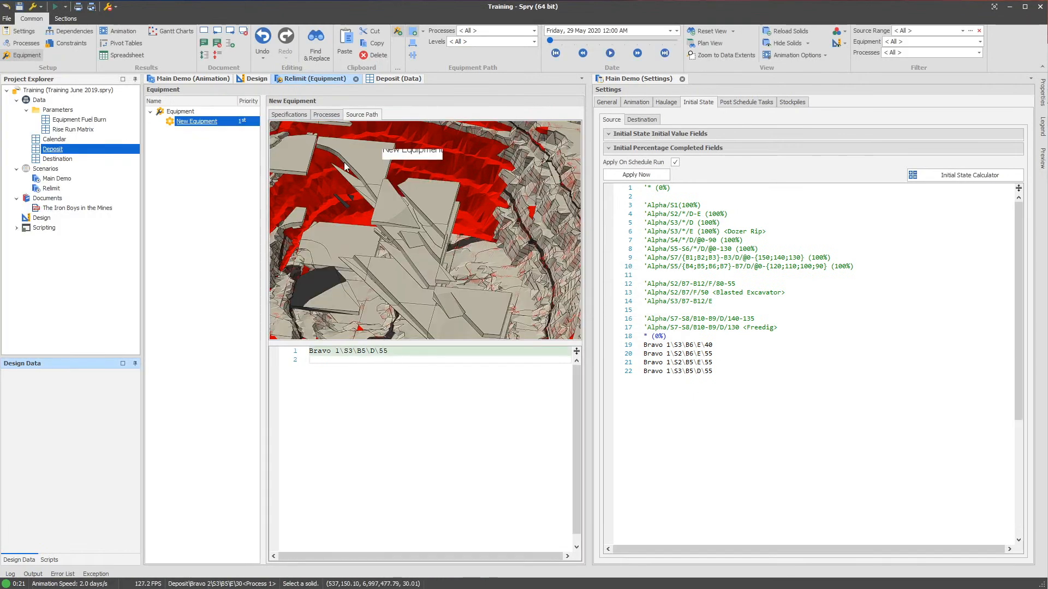
Add the remaining floating solids above the pit surface to New Equipment's source path by picking them in the animation
click(390, 187)
click(418, 196)
click(419, 216)
click(420, 235)
click(420, 264)
click(428, 247)
click(430, 248)
click(378, 270)
click(356, 264)
click(339, 243)
drag(322, 210, 409, 227)
click(394, 188)
drag(394, 137, 381, 170)
click(381, 171)
click(412, 172)
click(438, 237)
drag(438, 237, 350, 169)
click(357, 203)
click(378, 253)
drag(514, 272, 459, 207)
click(459, 207)
click(454, 213)
click(409, 206)
click(429, 162)
click(506, 251)
click(496, 284)
click(496, 285)
drag(496, 284, 459, 204)
click(459, 204)
drag(471, 247, 510, 317)
click(480, 254)
drag(356, 220, 465, 223)
click(437, 219)
drag(431, 272, 476, 295)
scroll(476, 295, down, 5)
click(403, 507)
scroll(407, 494, up, 5)
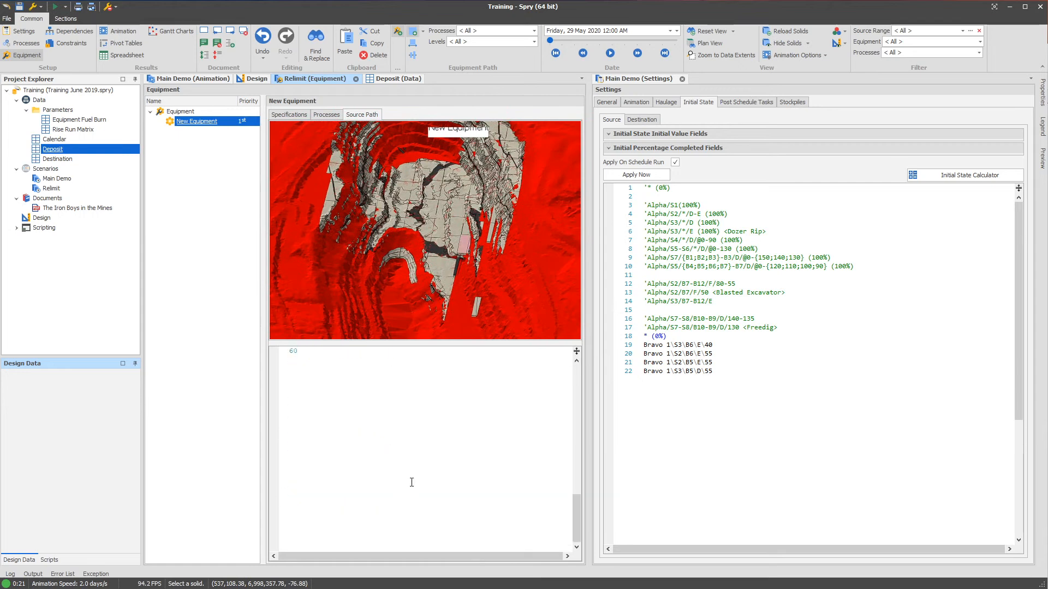
Move New Equipment's source path list into a Tidy up region in Main Demo's source initial state, replacing the four loose Bravo lines
scroll(379, 486, up, 8)
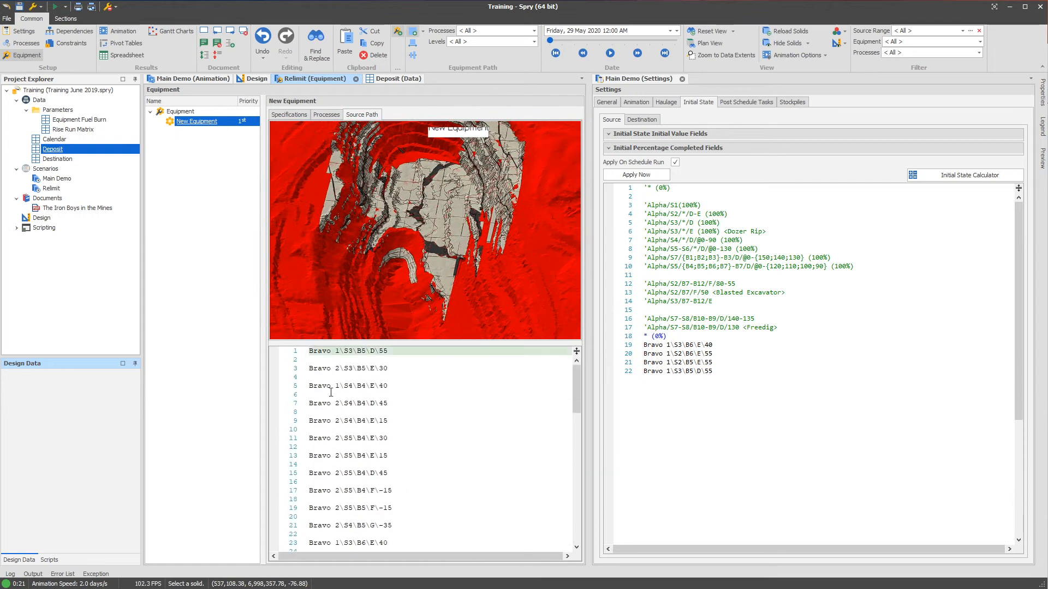
key(ctrl+a)
key(Delete)
drag(714, 372, 644, 345)
key(Delete)
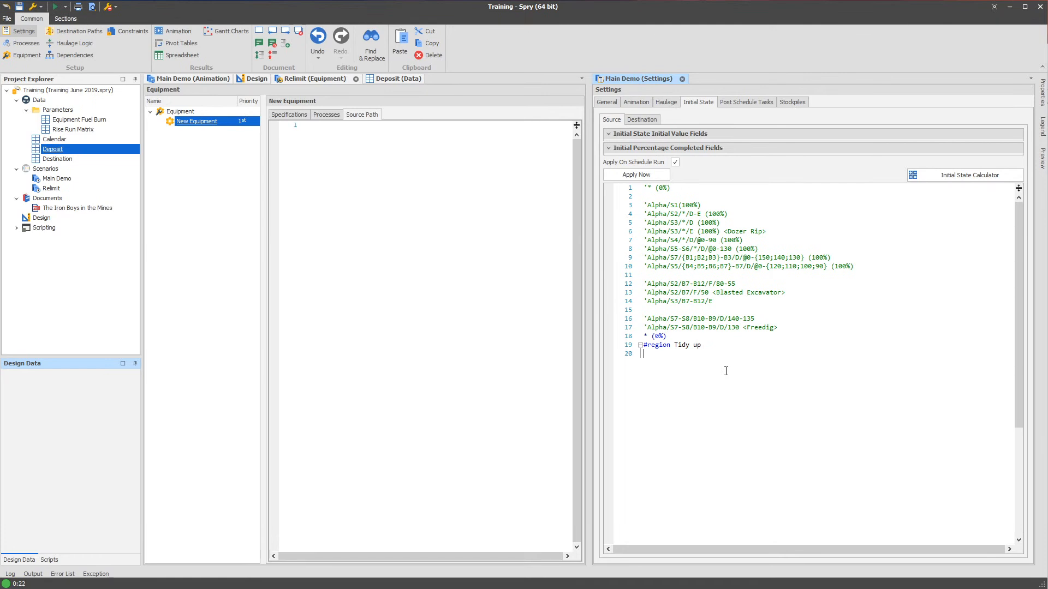
key(Up)
key(ctrl+v)
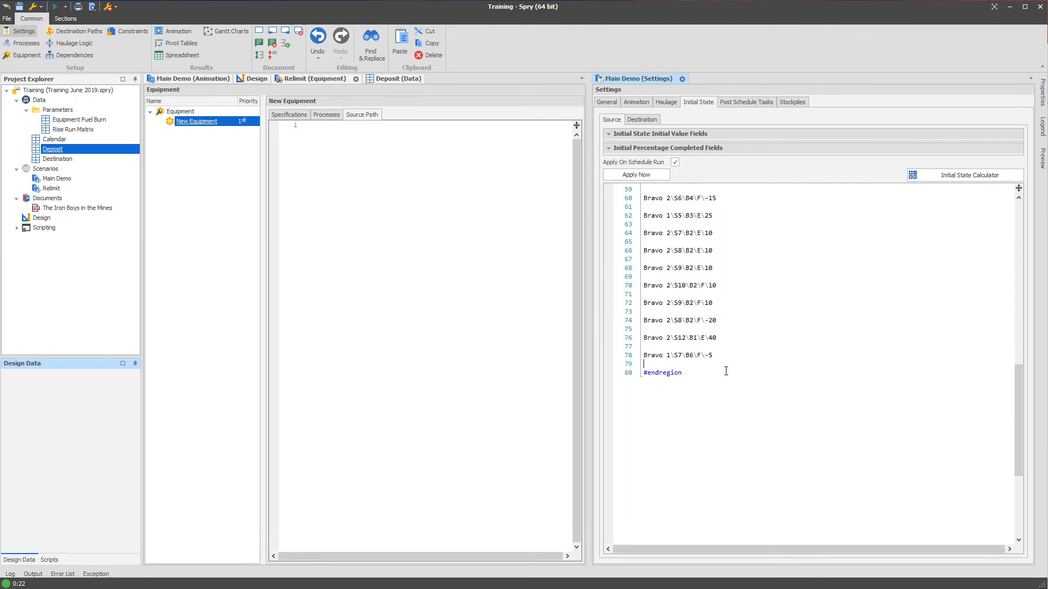
Collapse the Tidy up region in the initial state list and expand it again
scroll(725, 371, up, 18)
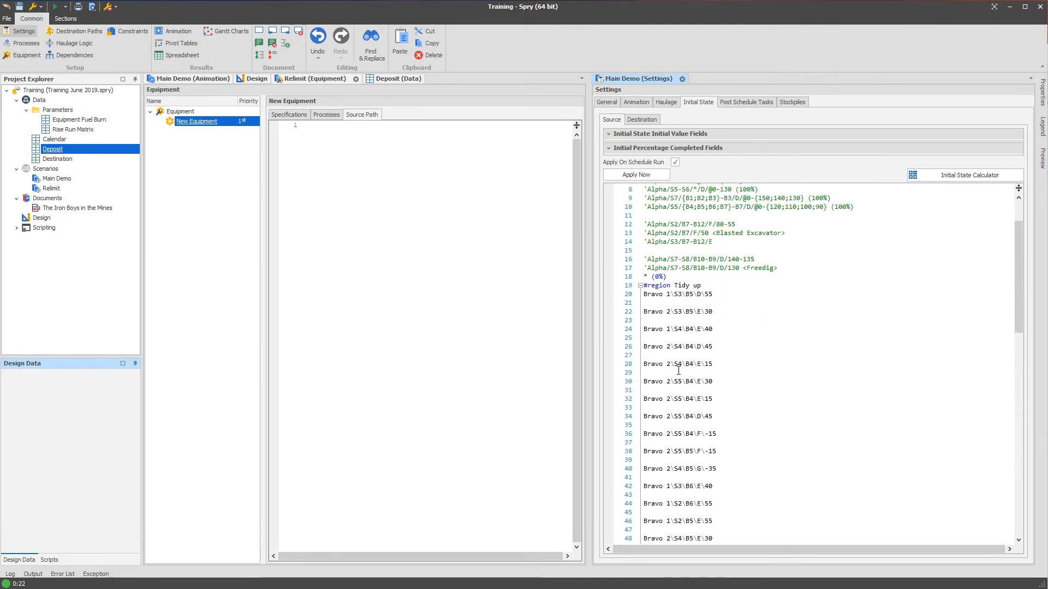
click(639, 312)
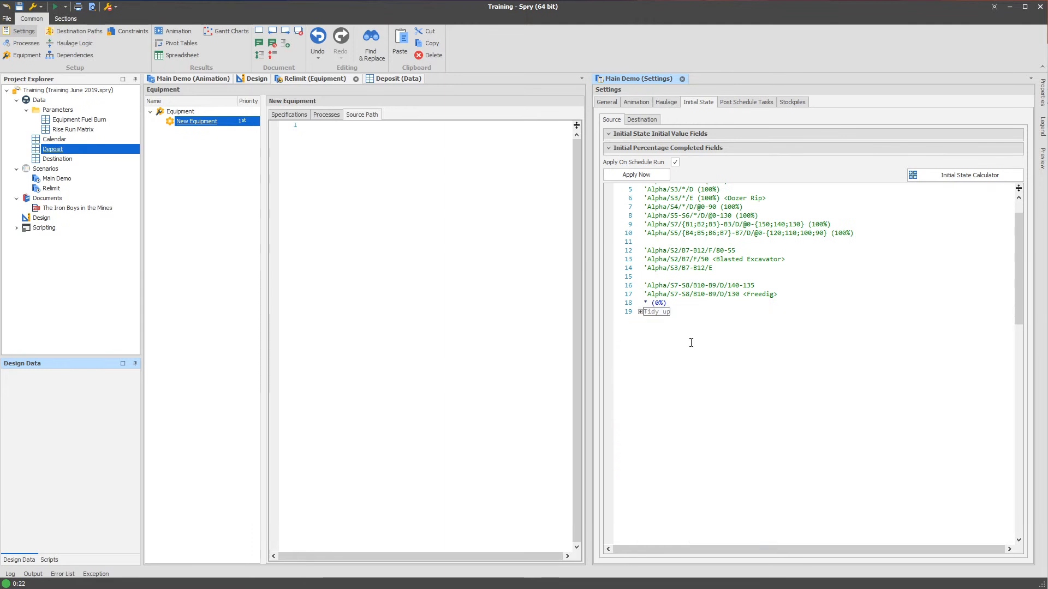
right_click(658, 306)
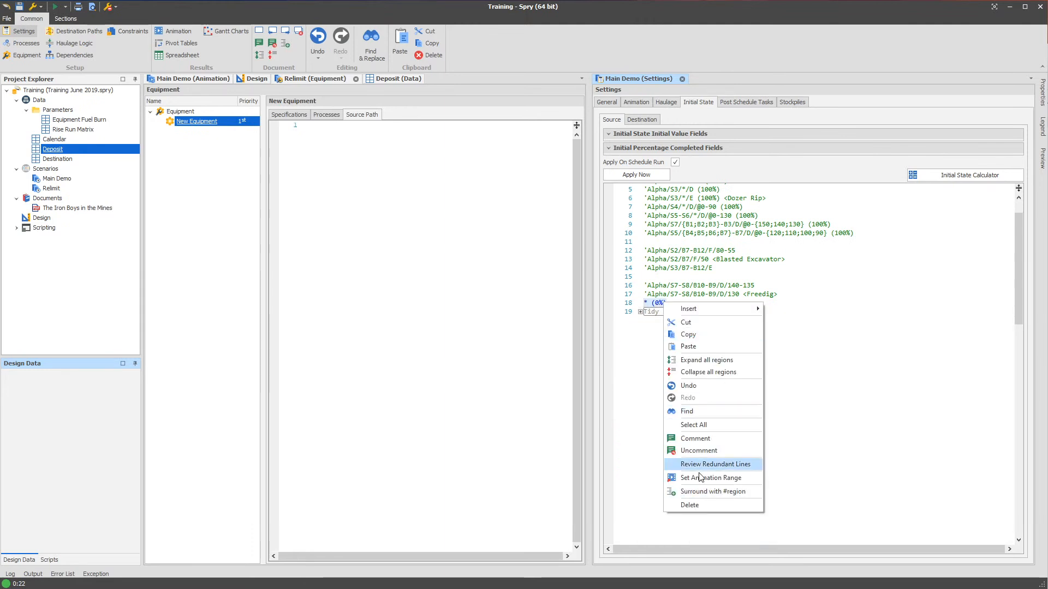
click(633, 312)
click(639, 311)
click(701, 314)
Close the Relimit equipment document and apply the source initial state with the Main Demo animation in view
click(319, 80)
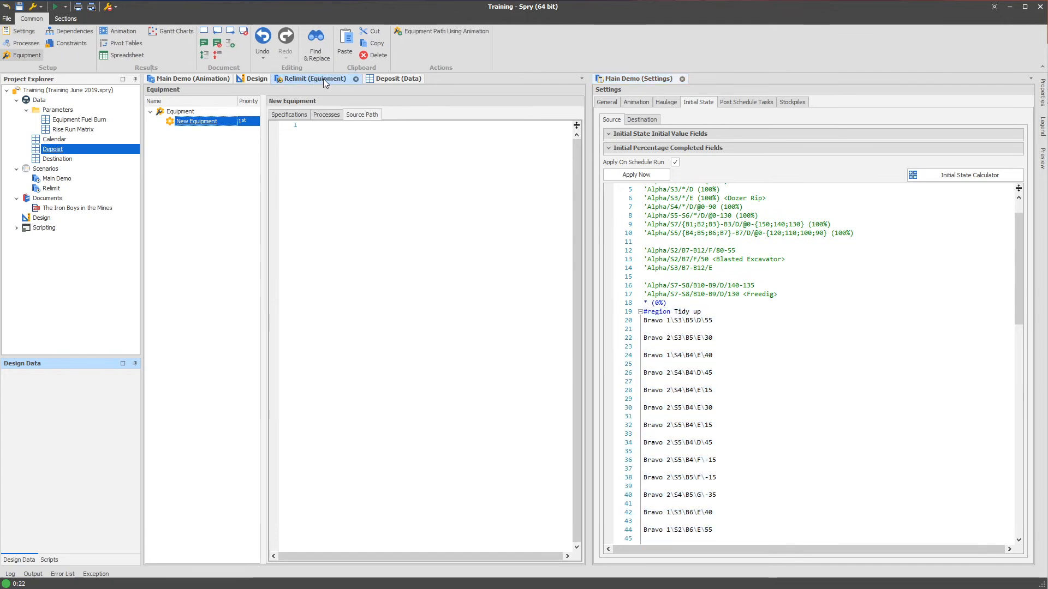
click(355, 78)
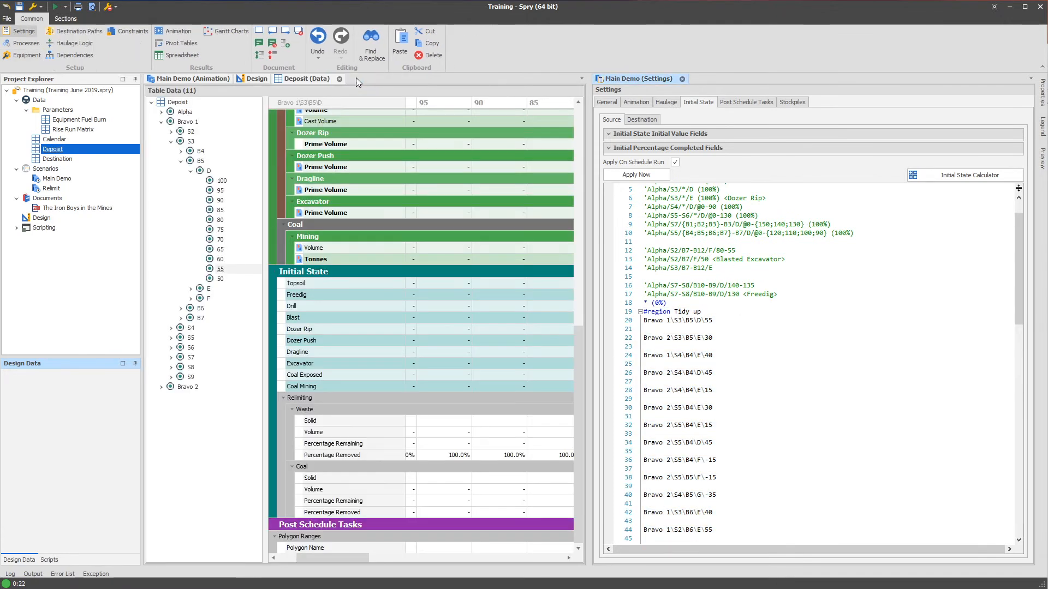
click(190, 79)
drag(305, 316, 326, 268)
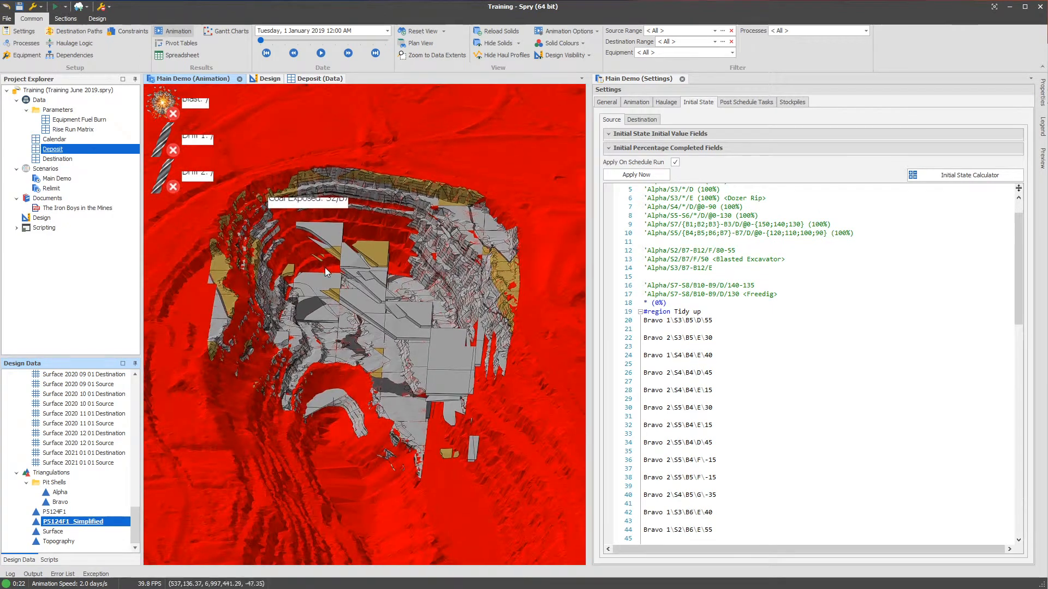
click(760, 392)
click(631, 176)
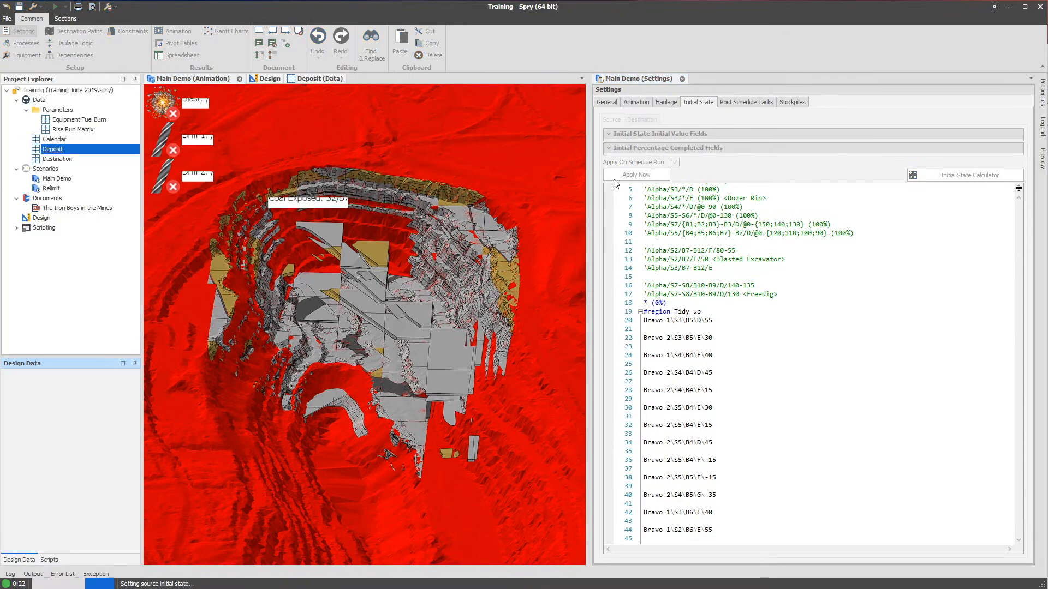
Copy the floating solid Bravo 2\S8\B2\E\25 from the animation into the end of the Tidy up region and apply the initial state
drag(443, 358, 445, 357)
right_click(445, 355)
mouse_move(567, 365)
click(675, 362)
scroll(704, 366, down, 20)
scroll(704, 365, up, 5)
click(672, 309)
key(ctrl+v)
click(636, 175)
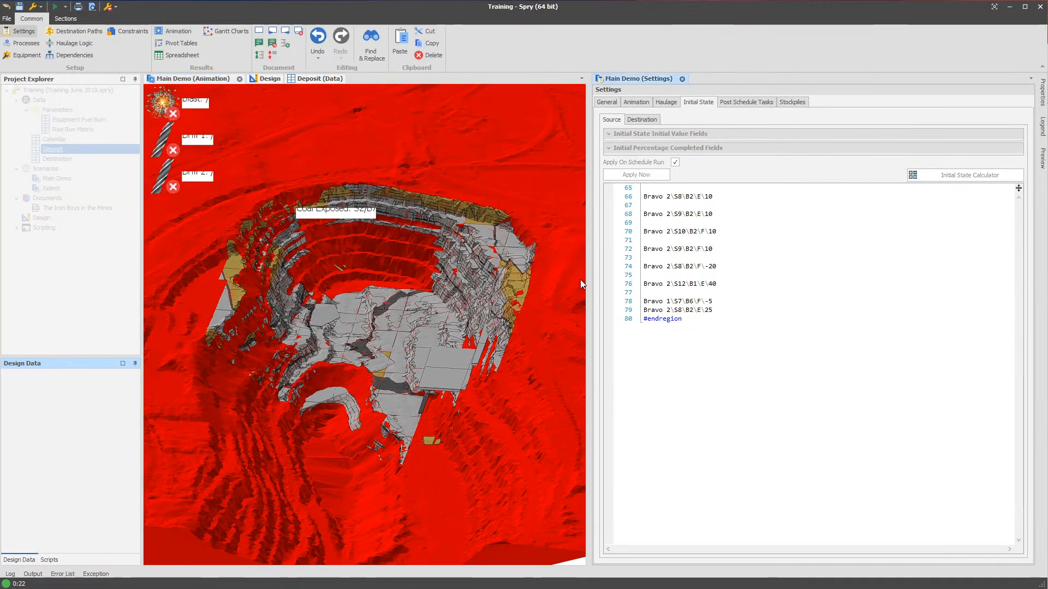
Add the floating solid Bravo 2\S9\B2\E\25 from the animation to the Tidy up region and apply the initial state
right_click(440, 379)
mouse_move(481, 384)
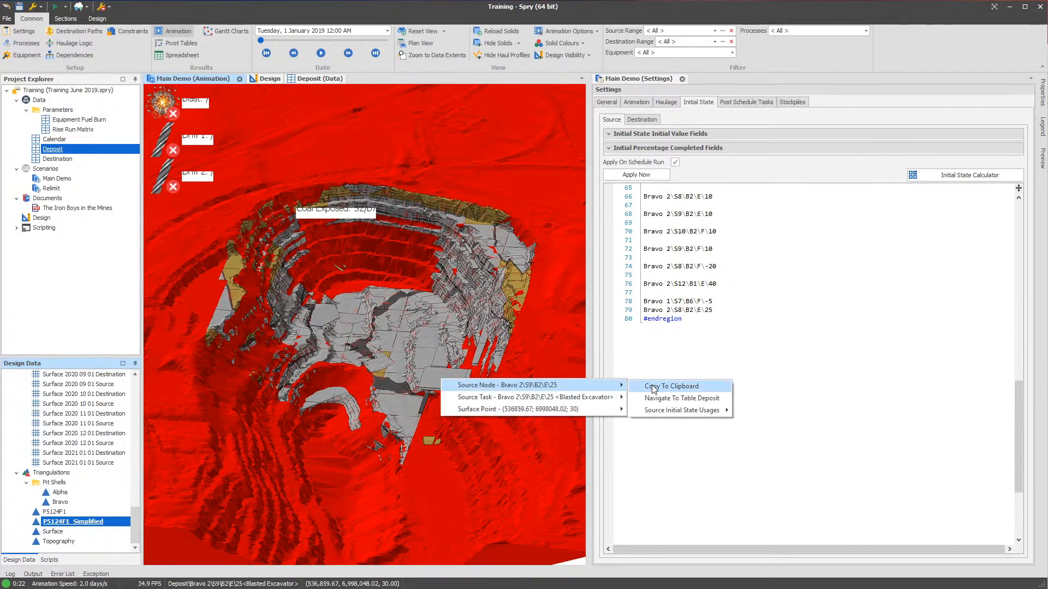
click(677, 383)
click(668, 292)
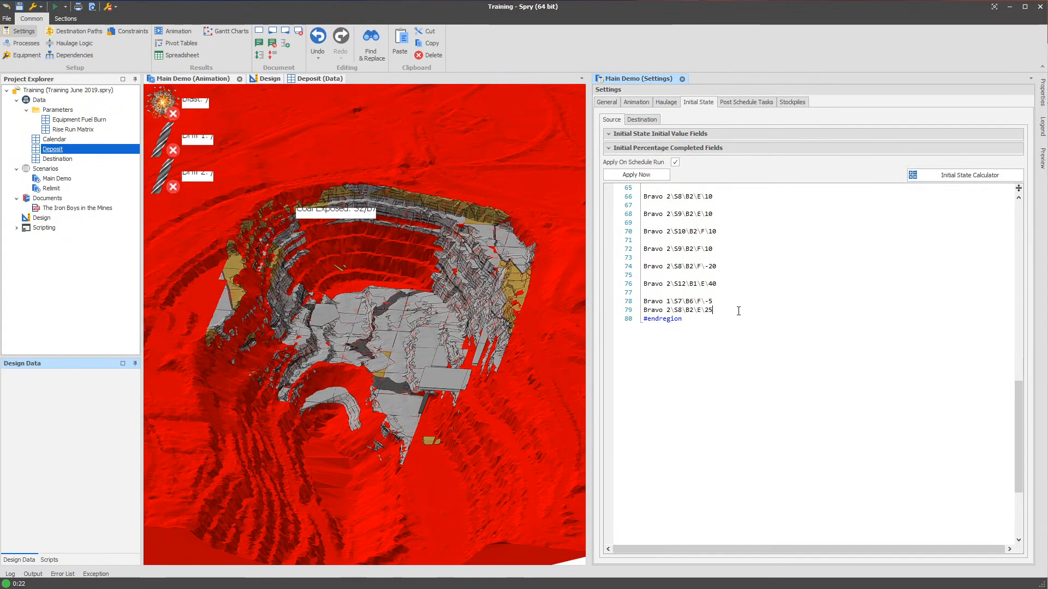
click(635, 175)
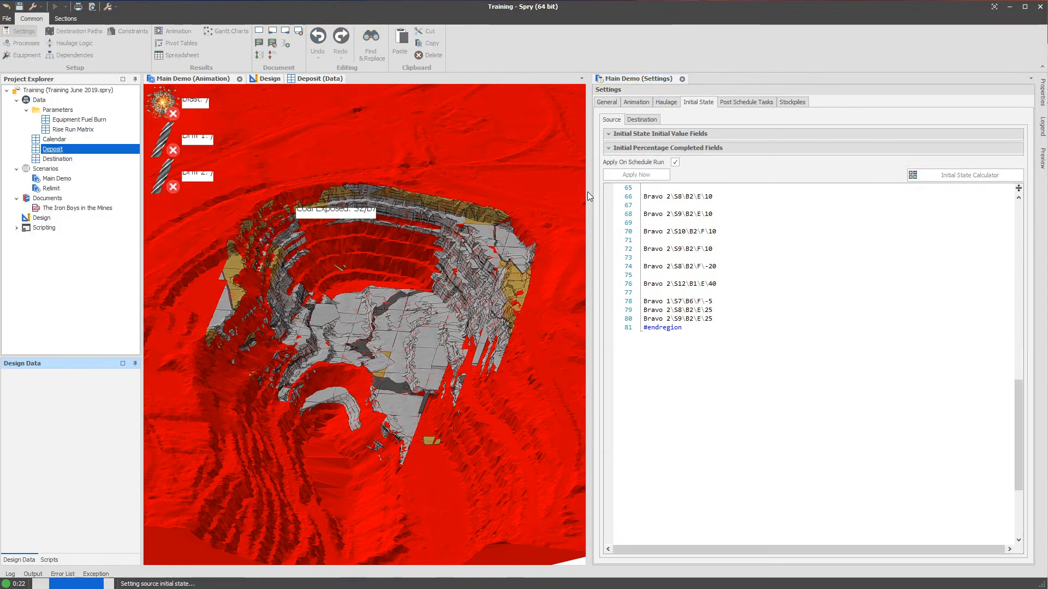
Add the solid Bravo 2\S7\B2\F\-20 from the animation to the Tidy up region and apply the initial state
scroll(445, 366, up, 10)
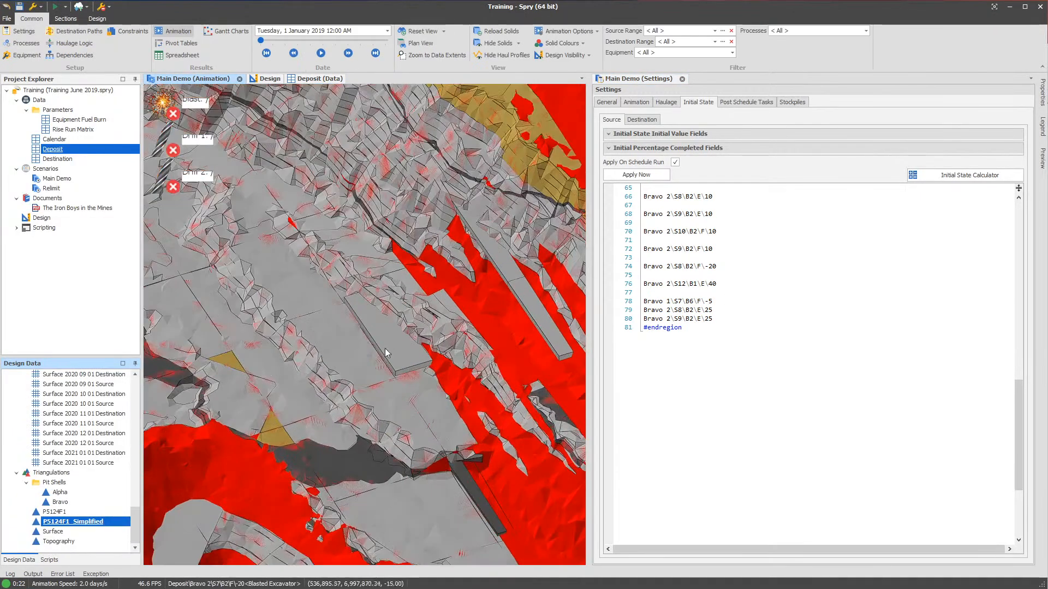
right_click(387, 349)
mouse_move(401, 357)
click(606, 354)
click(750, 320)
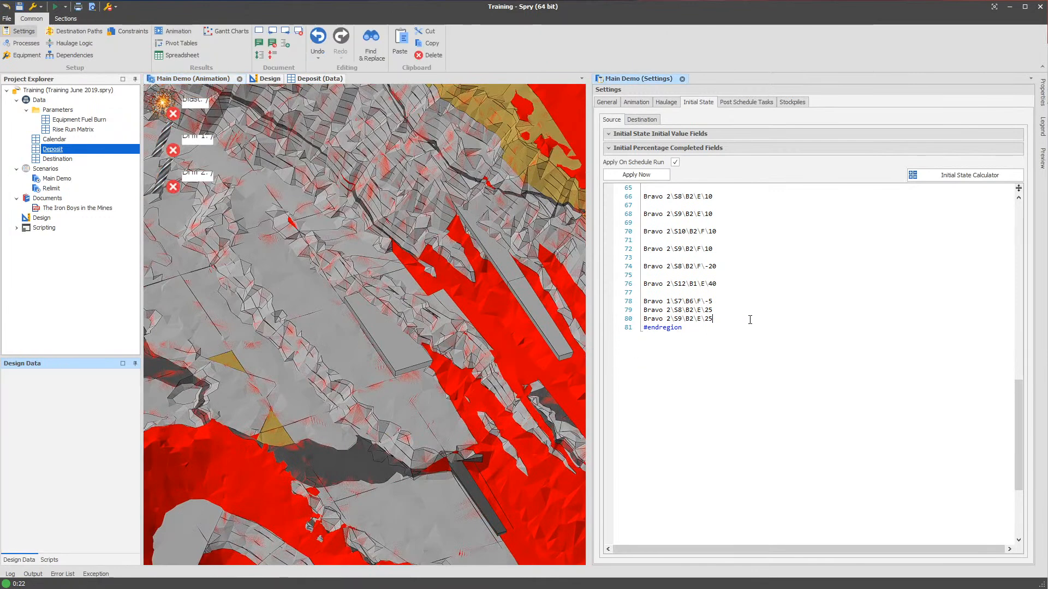
click(636, 174)
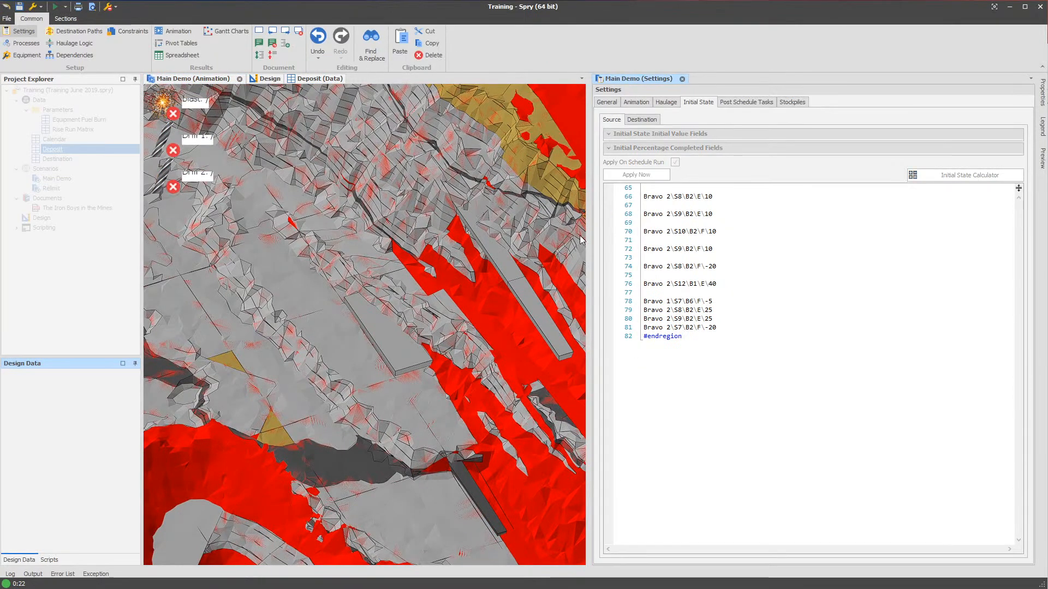
Add the isolated solid Bravo 2\S12\B2\E\10 outside the pit end to the Tidy up region and apply the initial state
drag(464, 441, 371, 355)
right_click(440, 453)
mouse_move(458, 461)
click(636, 463)
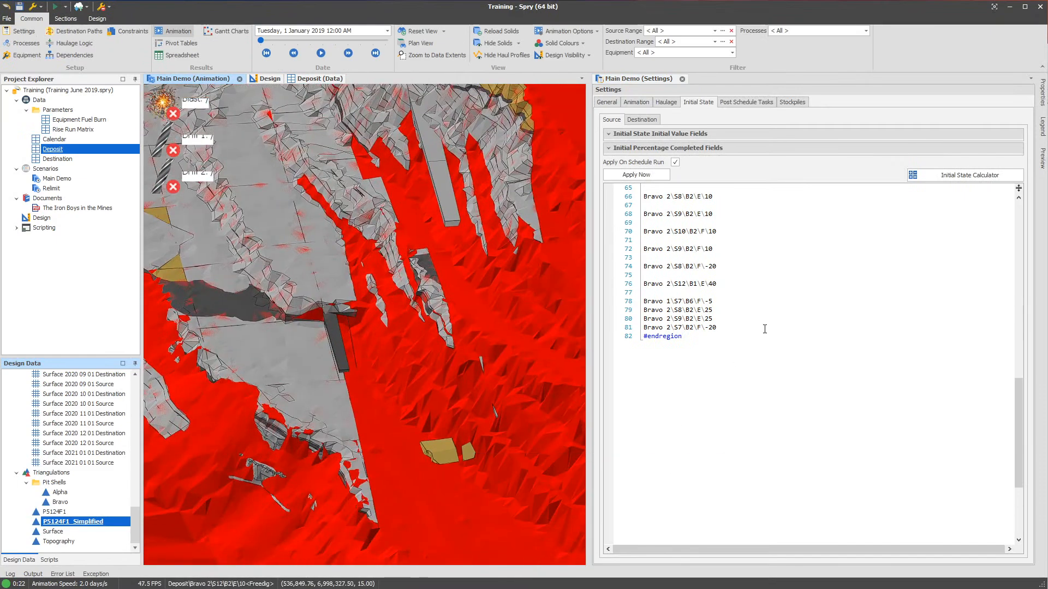
click(764, 325)
key(Return)
key(ctrl+v)
click(636, 175)
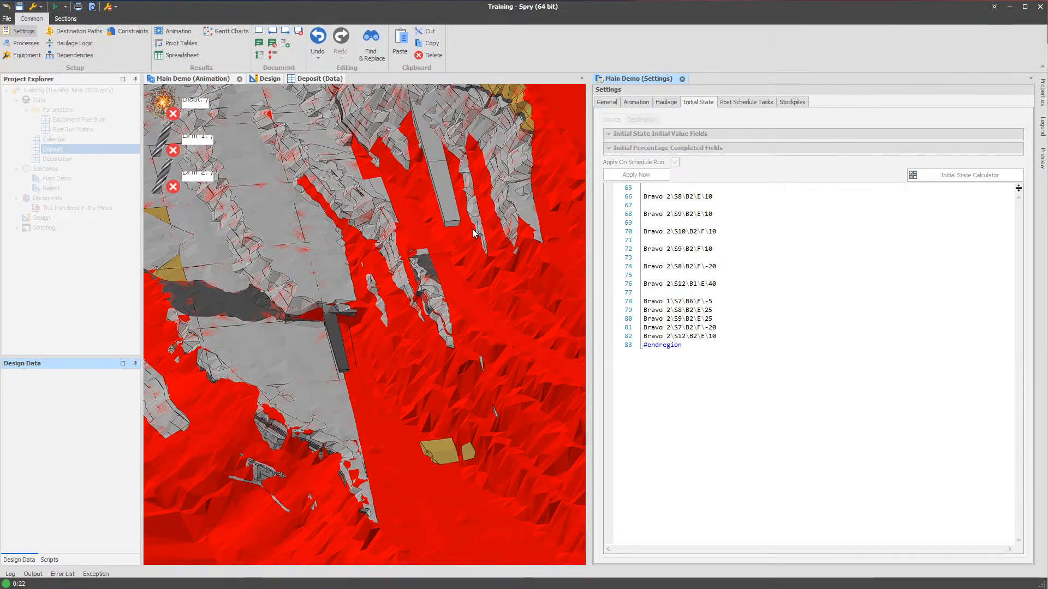
Add the floating sliver Bravo 2\S4\B5\E\15 near the pit benches to the Tidy up region and apply the initial state
drag(246, 312, 377, 307)
scroll(374, 404, down, 5)
scroll(340, 228, up, 3)
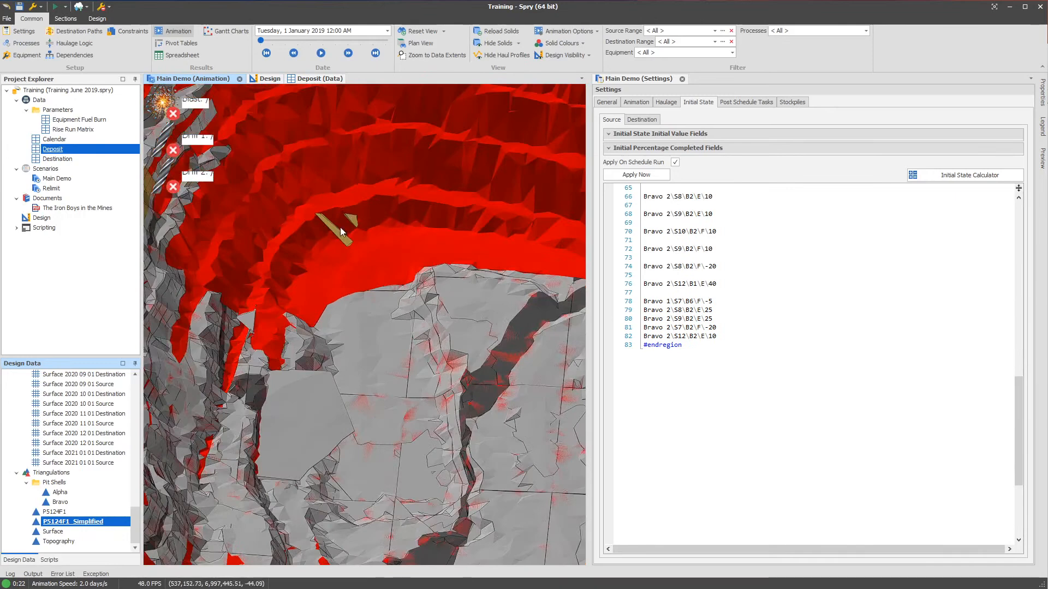
right_click(335, 230)
mouse_move(348, 238)
click(606, 239)
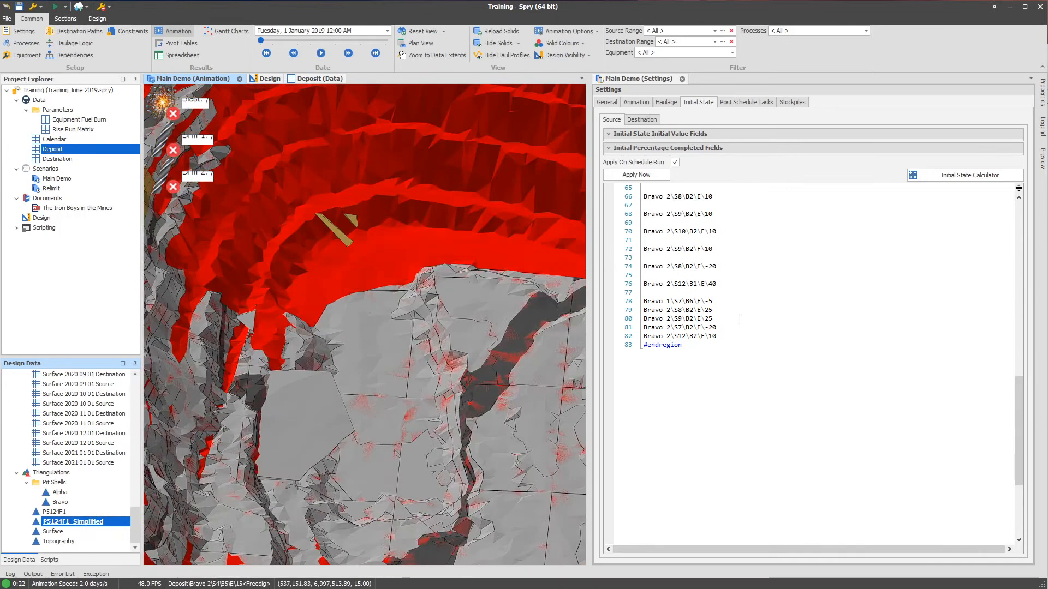
click(756, 341)
key(ctrl+v)
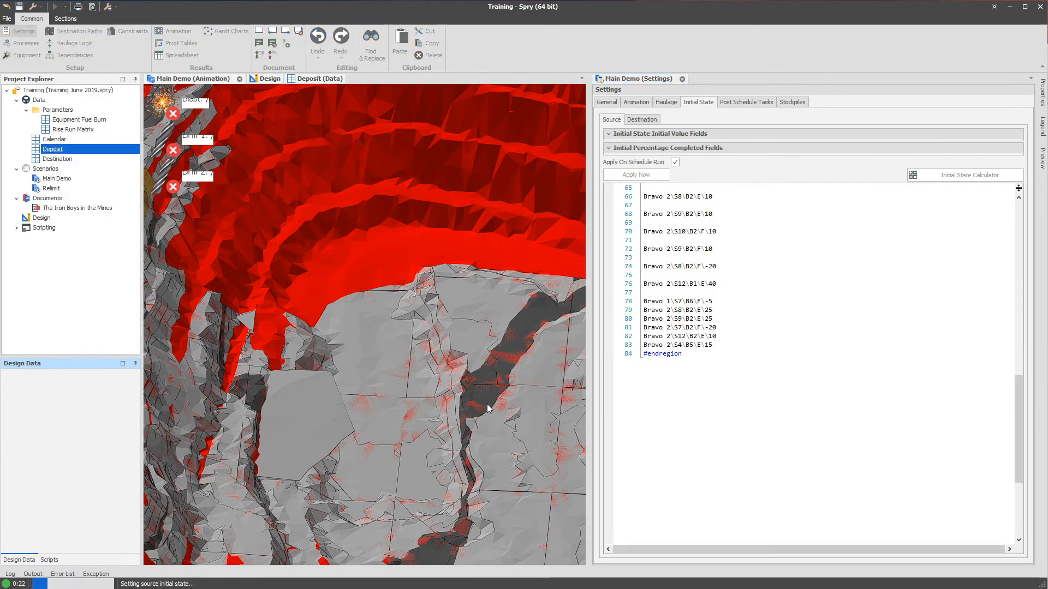
Add the flat solid Bravo 1\S5\B5\G\-35 on the pit floor's edge to the Tidy up region and apply the initial state
scroll(472, 403, down, 3)
drag(473, 404, 389, 371)
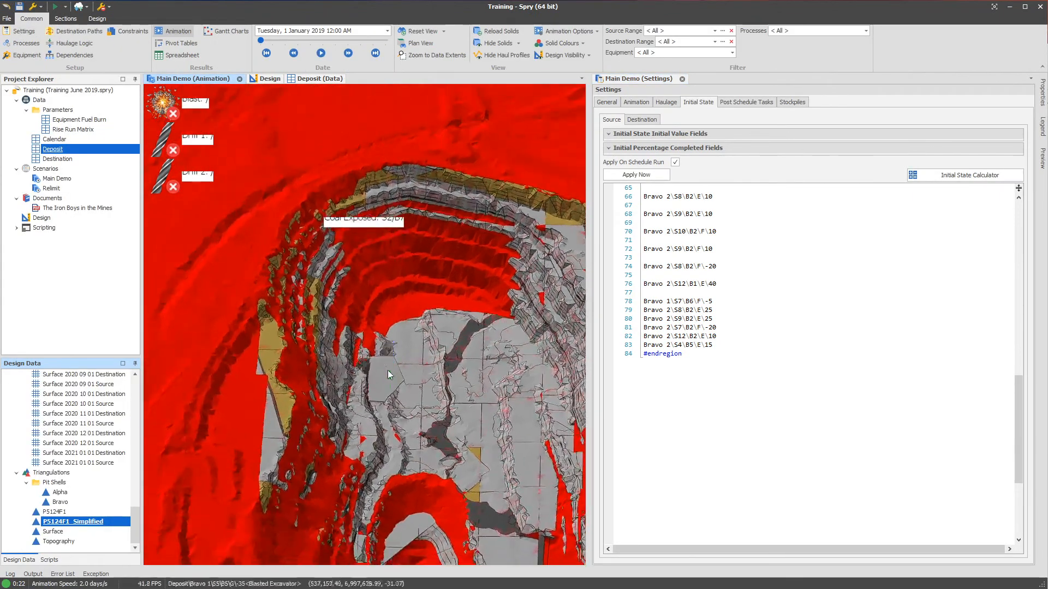
scroll(388, 373, up, 4)
right_click(388, 374)
mouse_move(424, 380)
click(650, 404)
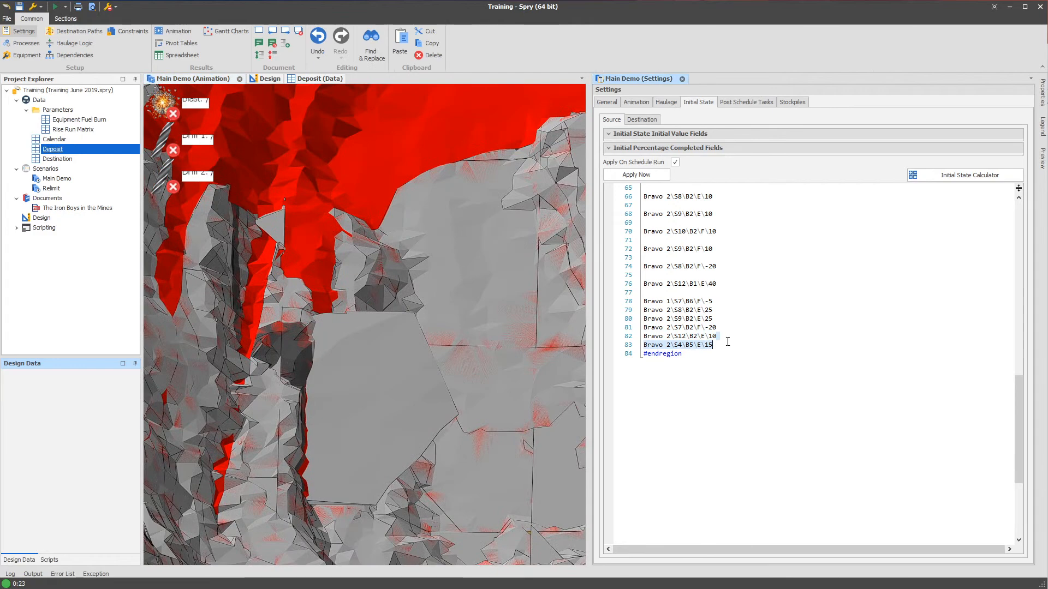
click(667, 174)
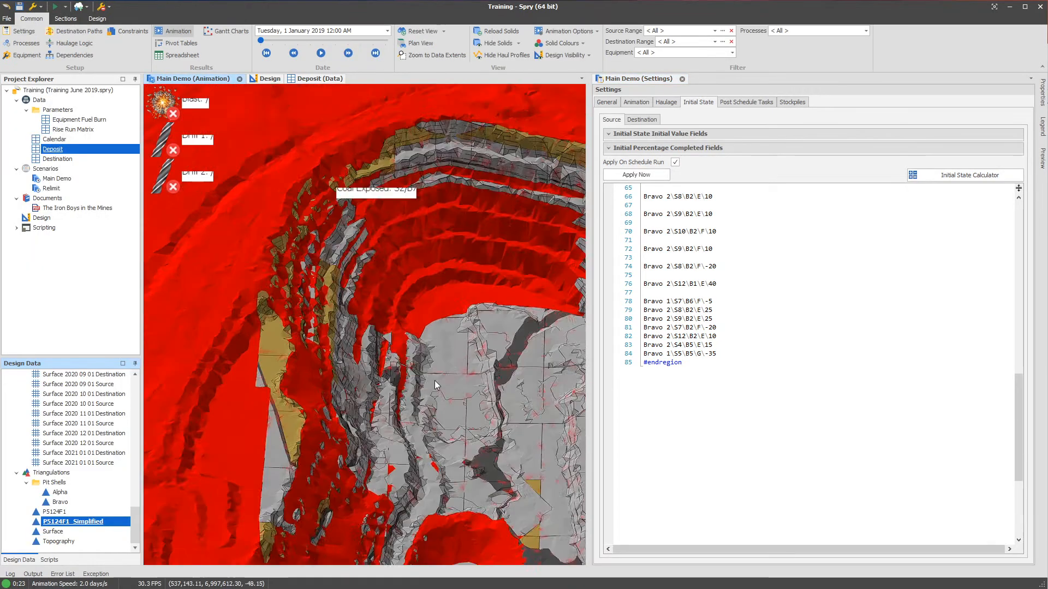
Hide the P5124F1_Simplified triangulation in the animation to examine the jagged solids along the pit wall
scroll(435, 382, down, 2)
drag(483, 378, 417, 346)
mouse_move(443, 354)
mouse_down()
mouse_move(499, 325)
mouse_move(385, 333)
mouse_move(426, 359)
mouse_up()
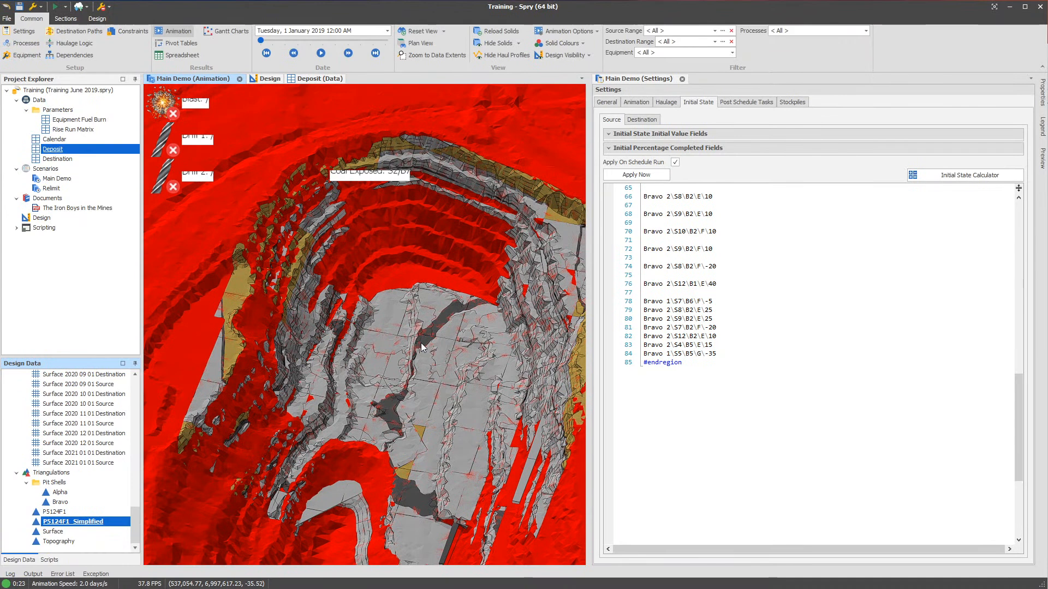
drag(525, 310, 460, 327)
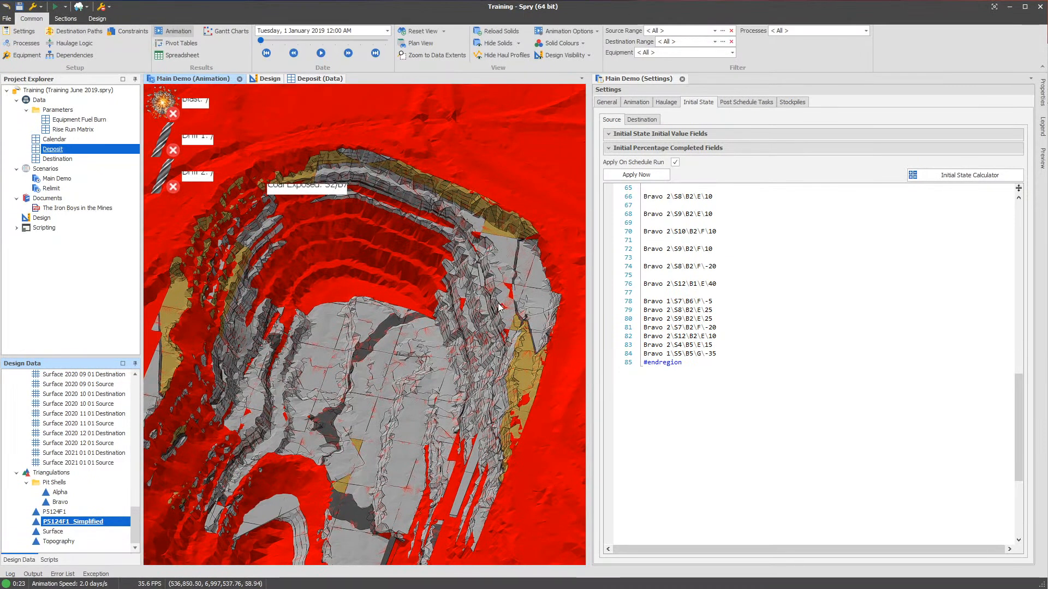
scroll(409, 199, up, 3)
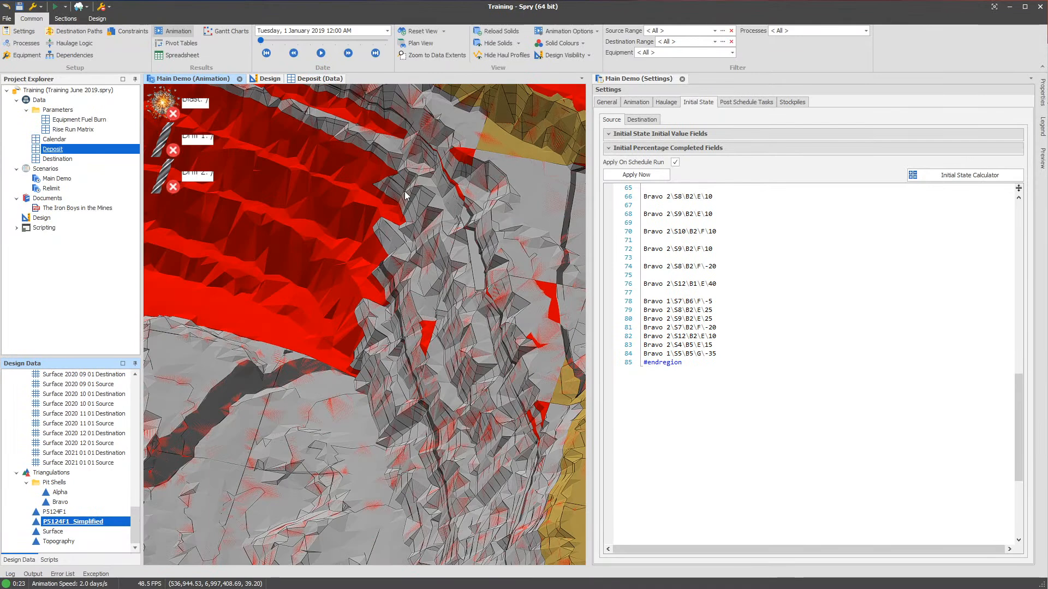
scroll(441, 240, up, 2)
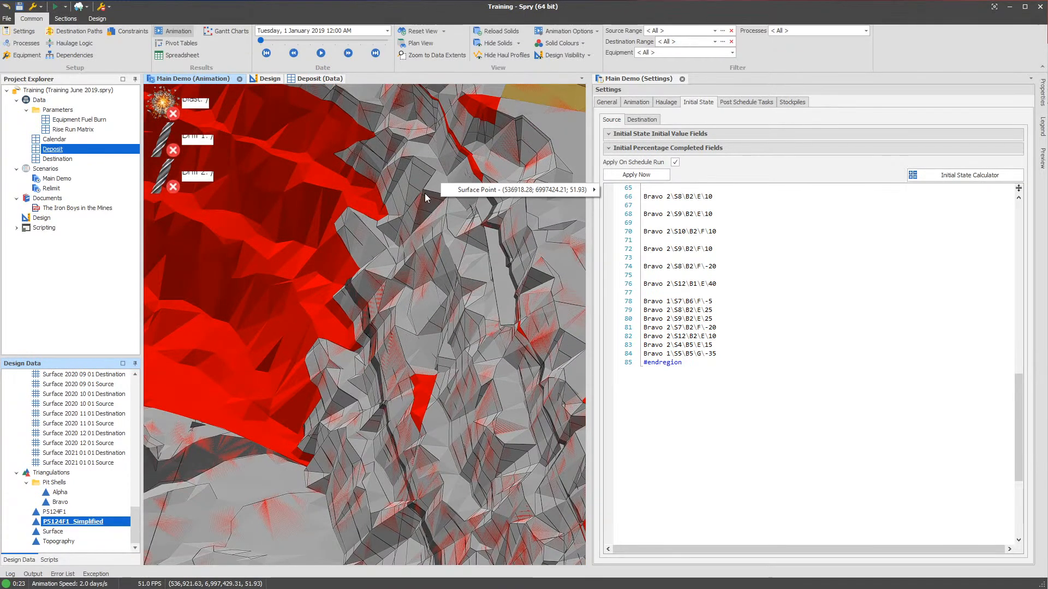
click(73, 522)
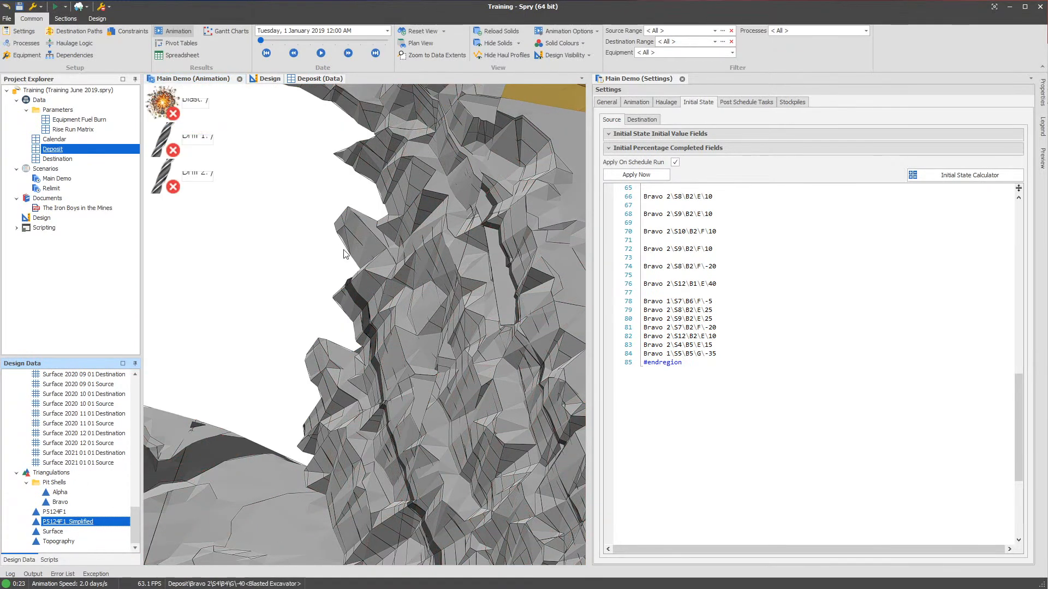
Isolate the pit wall solid Bravo 2\S3\B3\E\50 with a source range filter to inspect its shape, and clear the filter
right_click(428, 163)
mouse_move(589, 164)
click(633, 164)
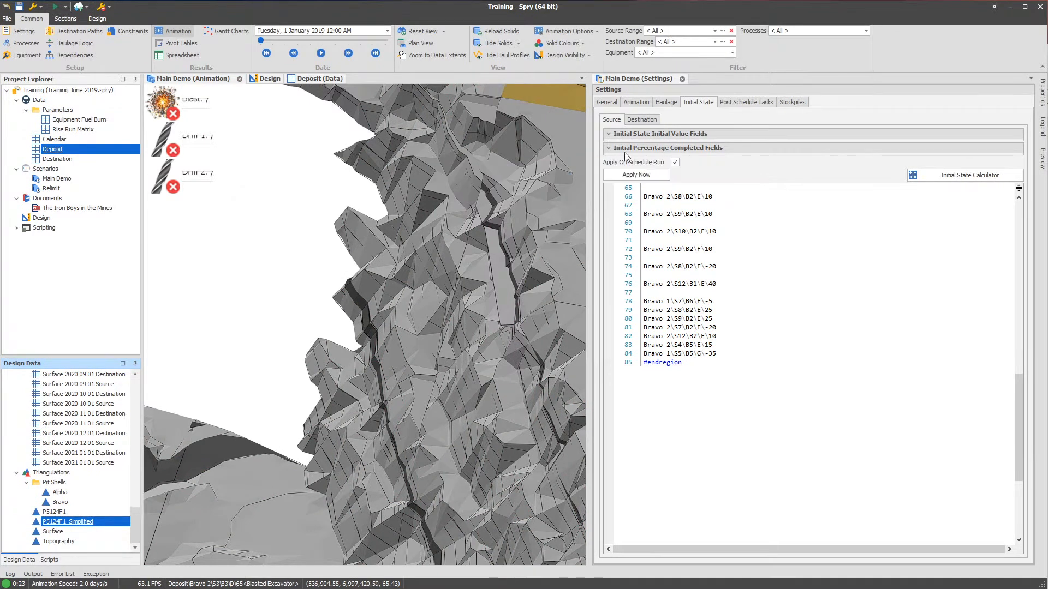
click(674, 31)
click(679, 45)
click(723, 67)
key(ctrl+v)
click(318, 272)
drag(447, 230, 419, 286)
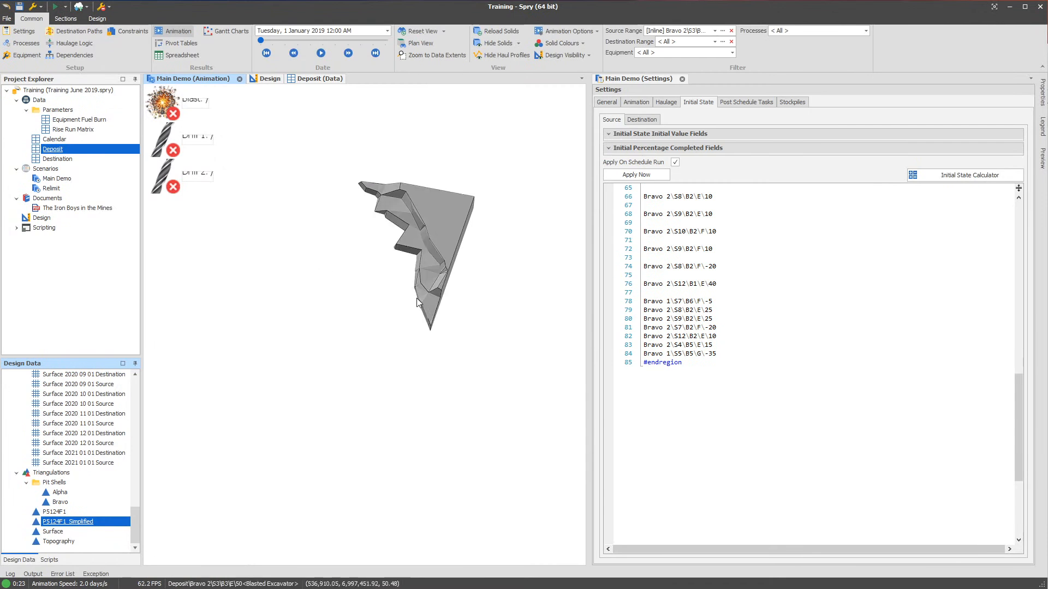
mouse_move(440, 255)
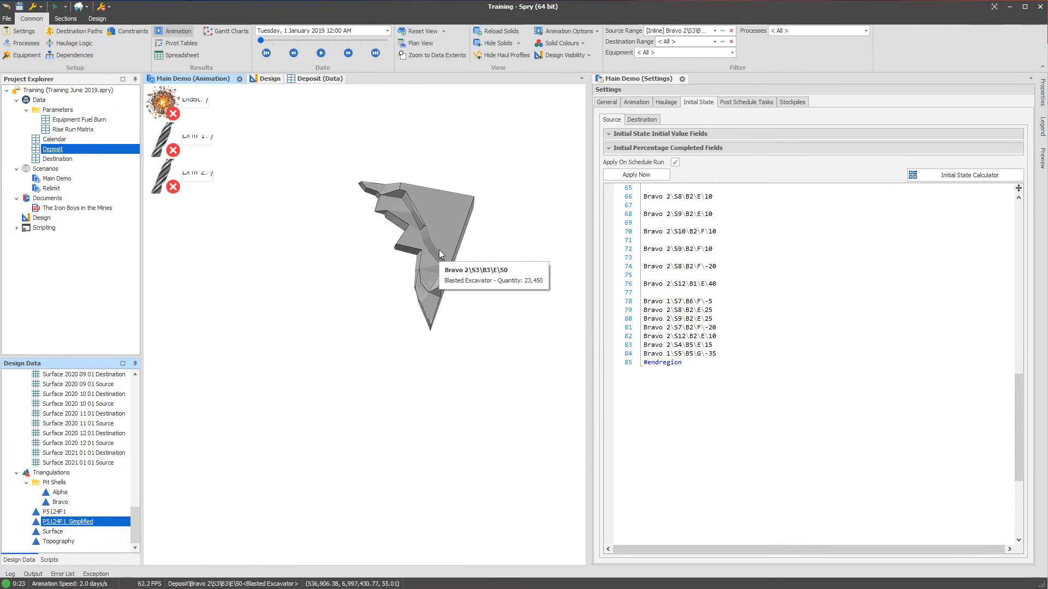
scroll(330, 304, down, 3)
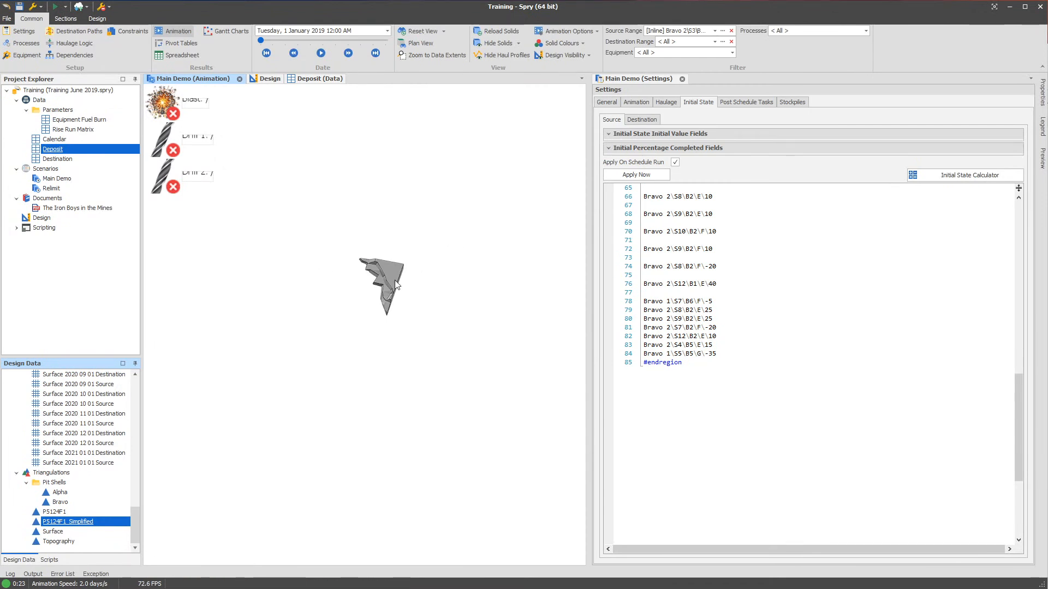
click(732, 31)
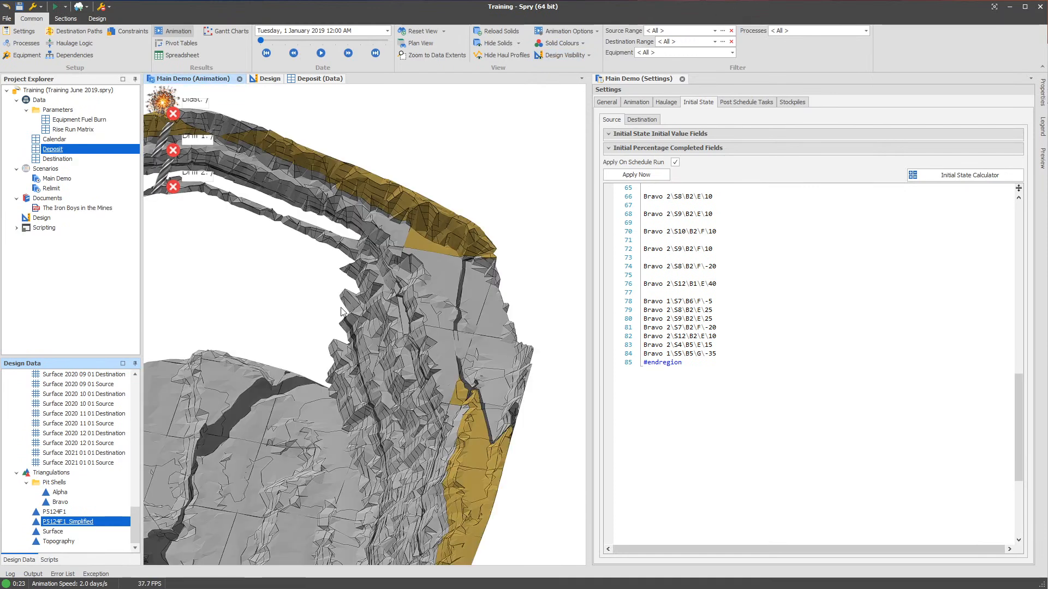
Examine the whole pit and the jagged solids along the pit wall in the animation
scroll(342, 312, down, 3)
drag(342, 312, 382, 329)
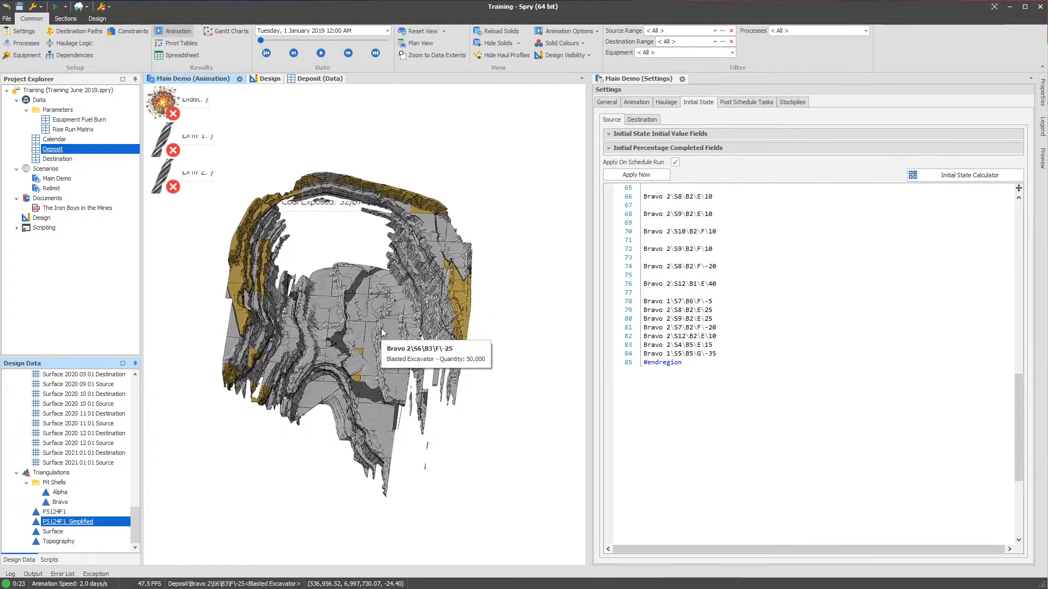
click(741, 361)
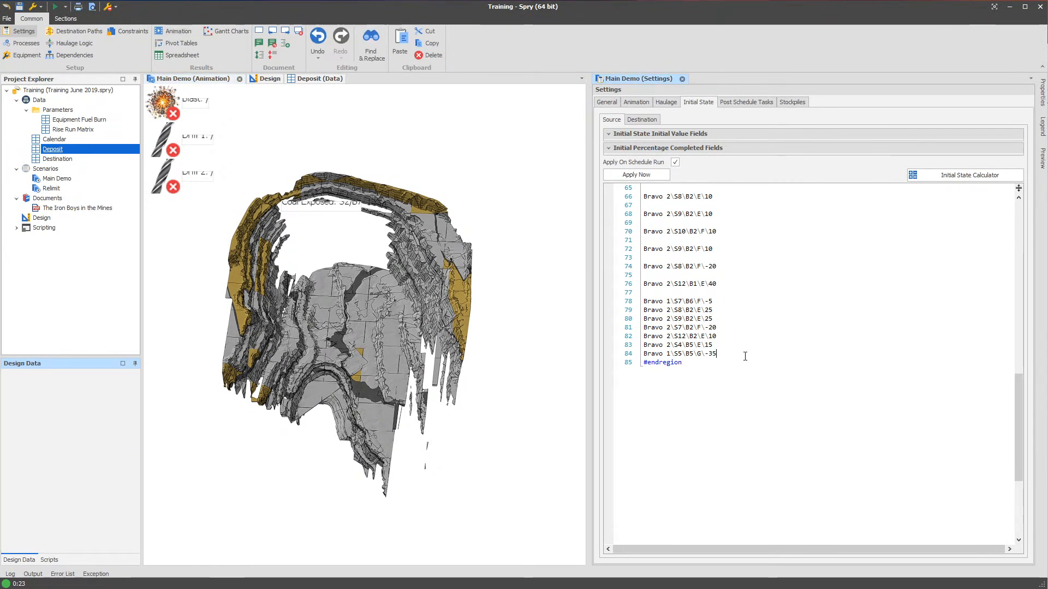
click(431, 221)
scroll(428, 234, up, 5)
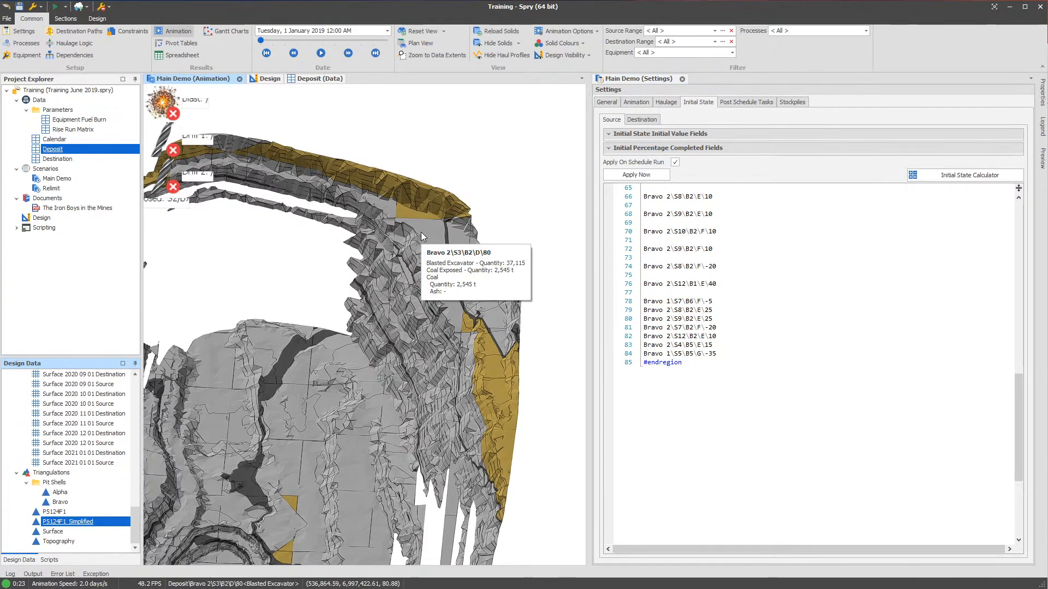
mouse_move(445, 294)
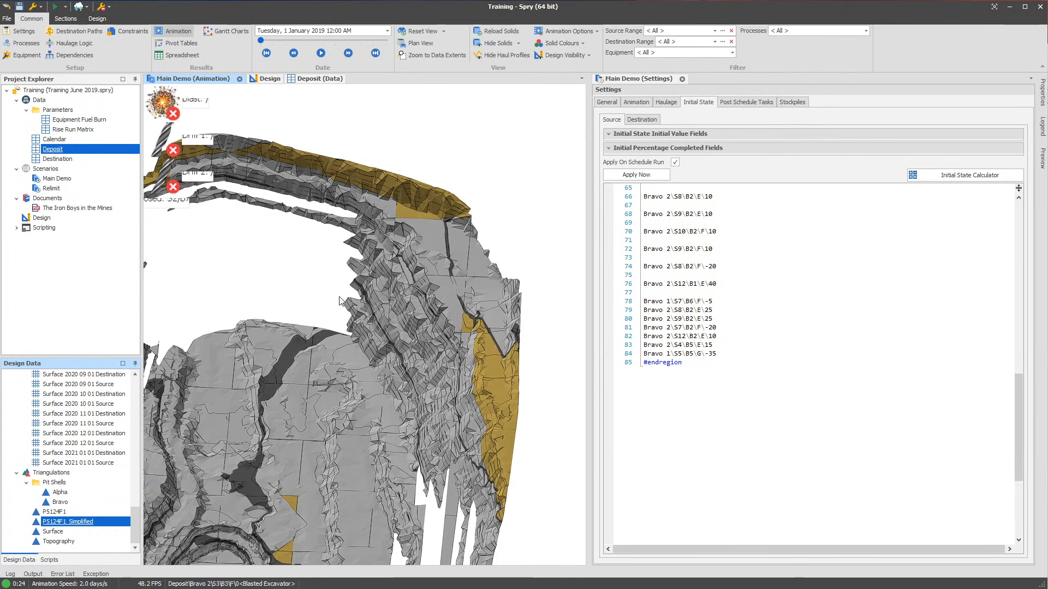
mouse_move(304, 301)
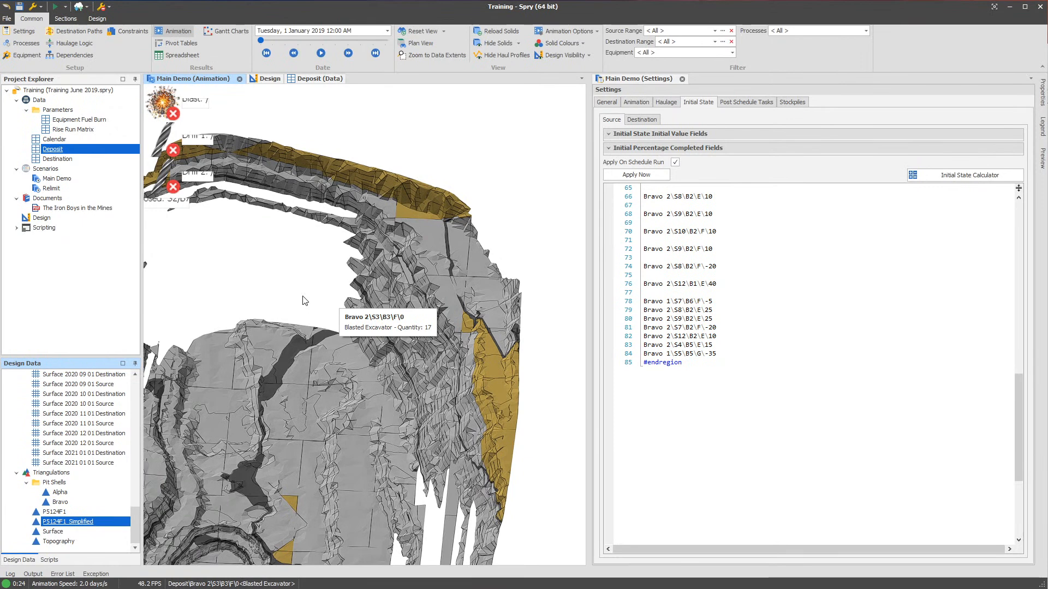
click(819, 375)
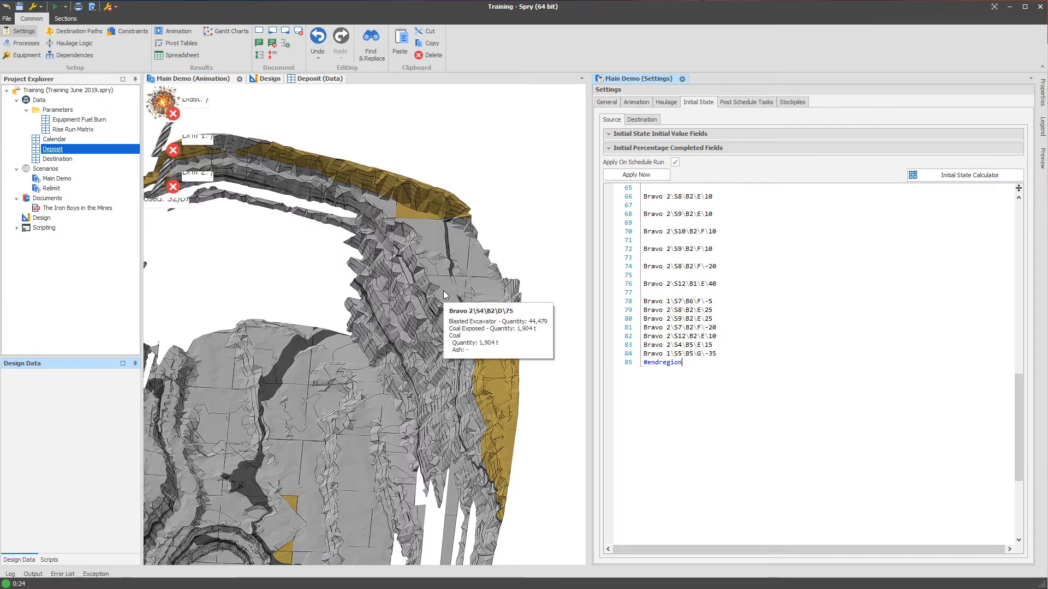
Look up the pit wall solid Bravo 2\S4\B2\D\75 in the Deposit table
right_click(444, 294)
mouse_move(616, 298)
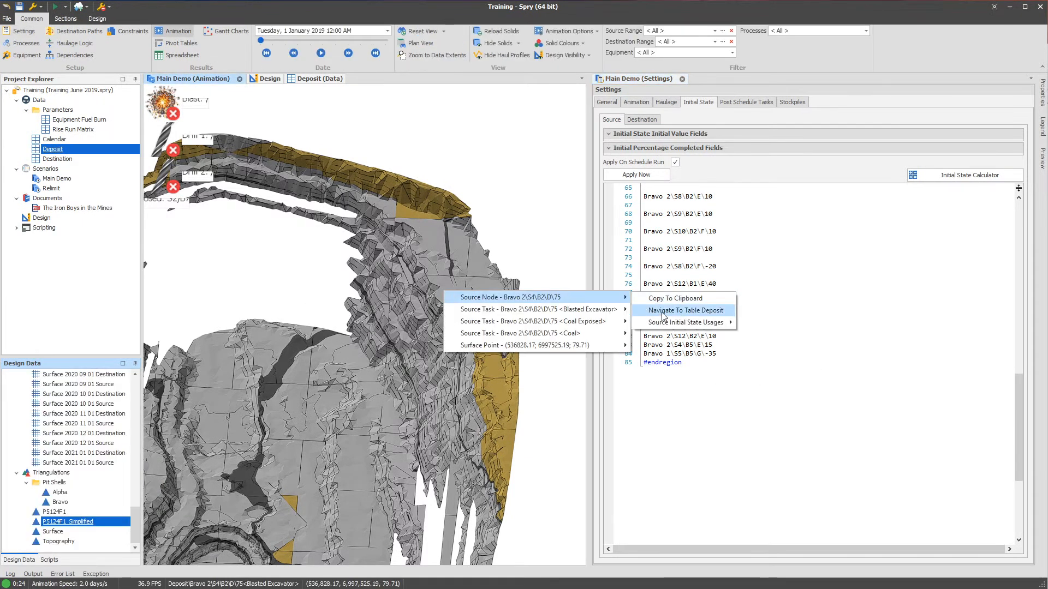
click(686, 311)
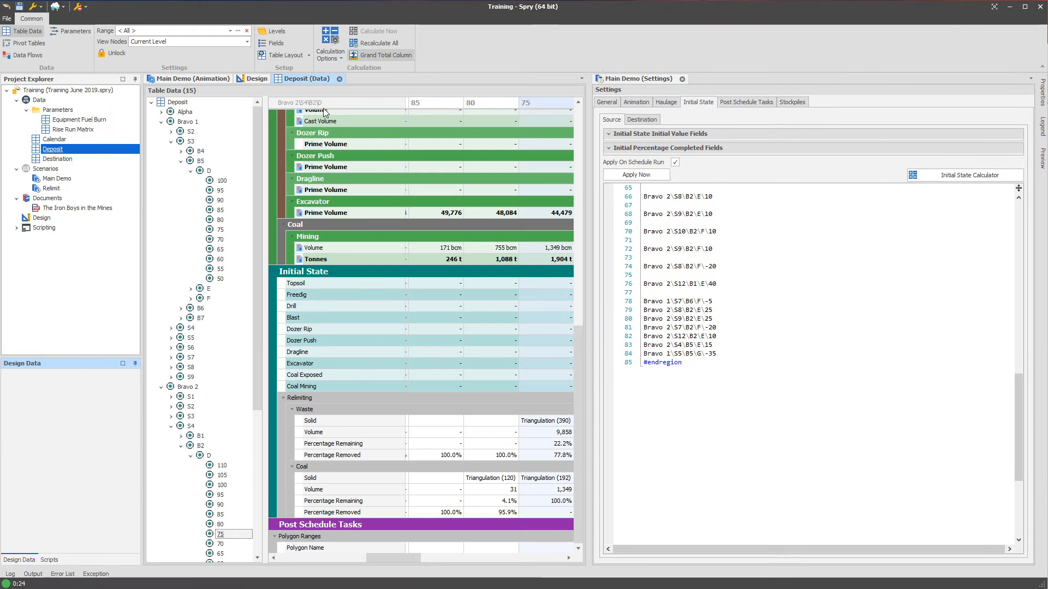
Isolate the solid Bravo 2\S4\B2\D\75 in the animation with an inline source range filter
click(191, 78)
right_click(446, 294)
mouse_move(616, 294)
click(649, 297)
click(666, 31)
click(677, 46)
drag(783, 72, 573, 75)
text(Bravo 2\S4\B2\D\75)
click(489, 196)
drag(445, 269, 394, 254)
scroll(430, 254, up, 5)
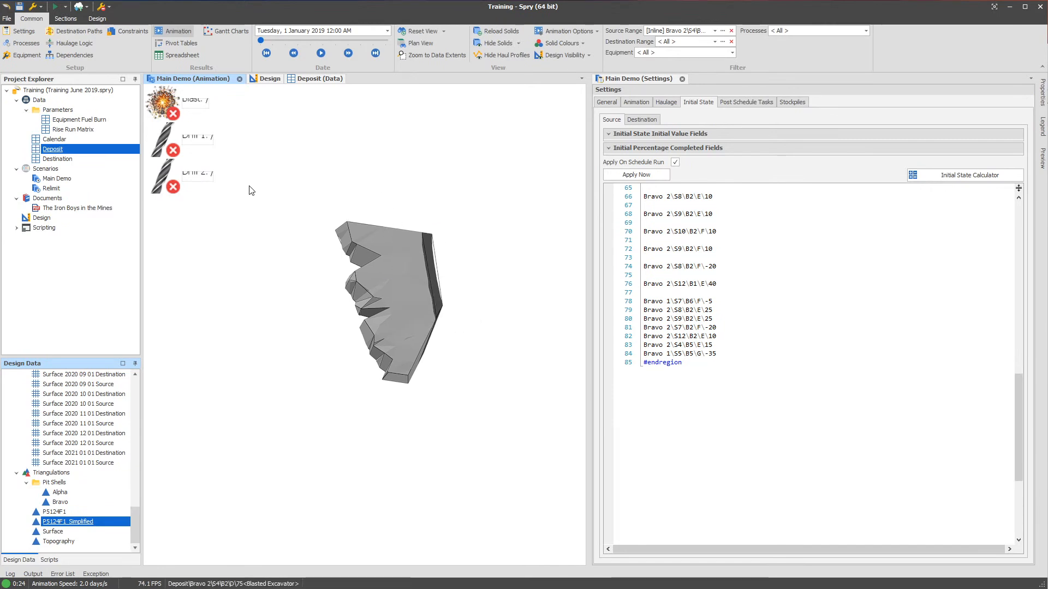
Export the imported waste solid of Bravo 2\S4\B2\D\75 from the Deposit table, leaving the solid itself unedited
double_click(65, 149)
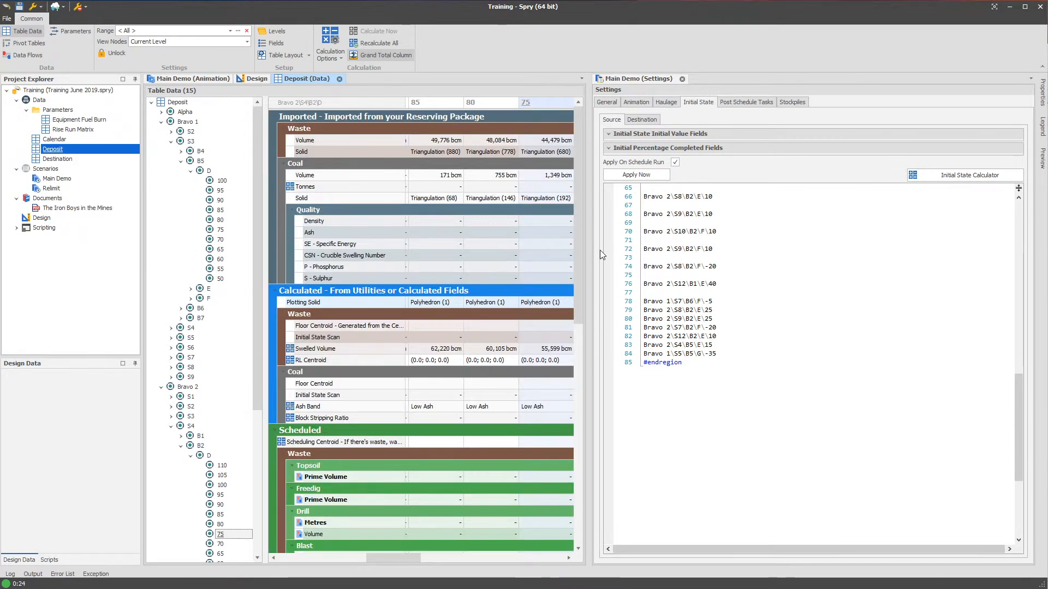
drag(588, 245, 687, 245)
click(546, 152)
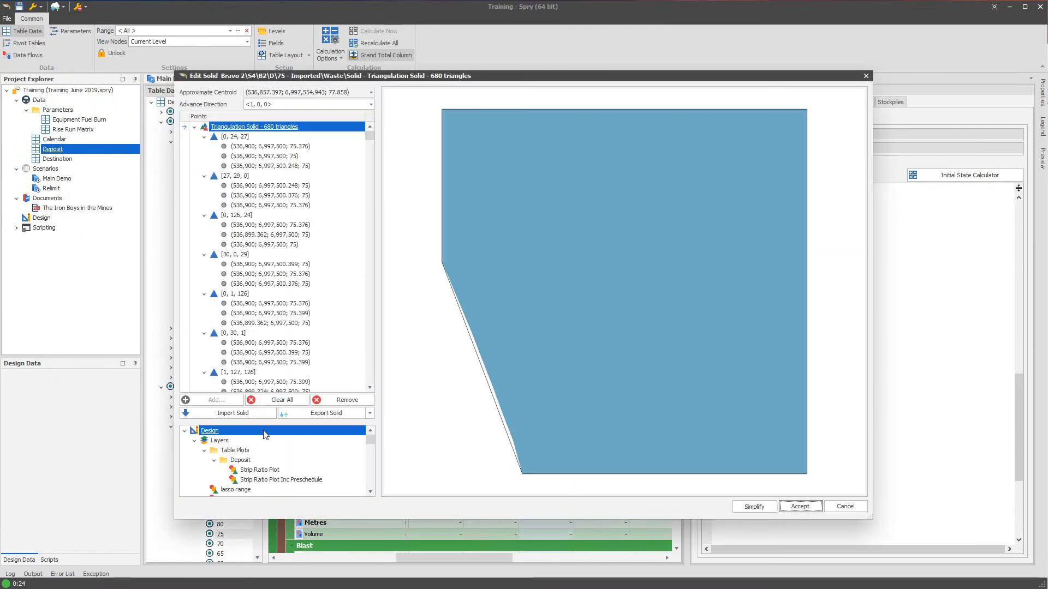
click(304, 416)
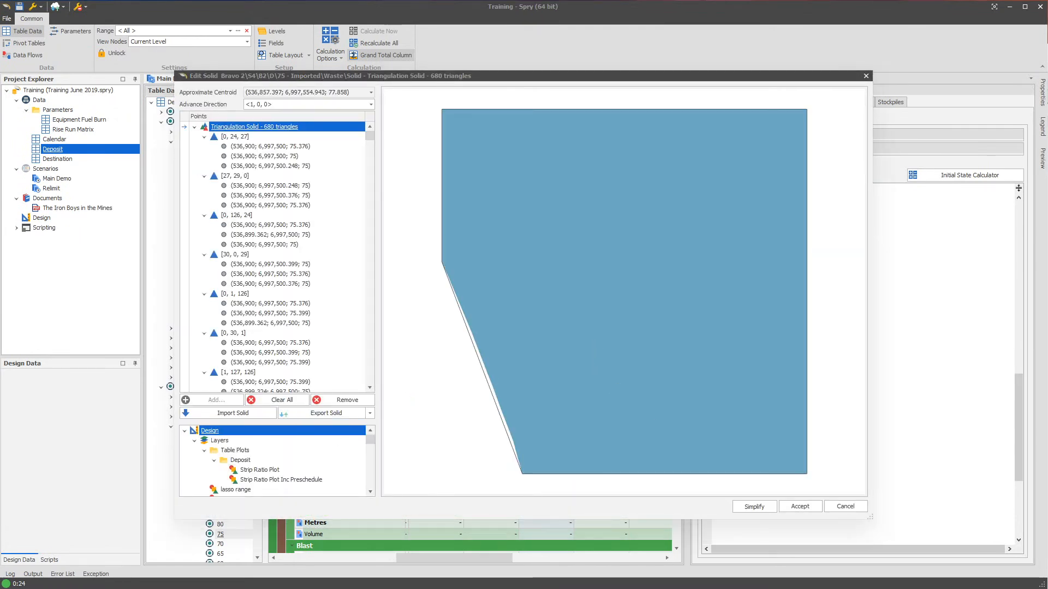
click(845, 507)
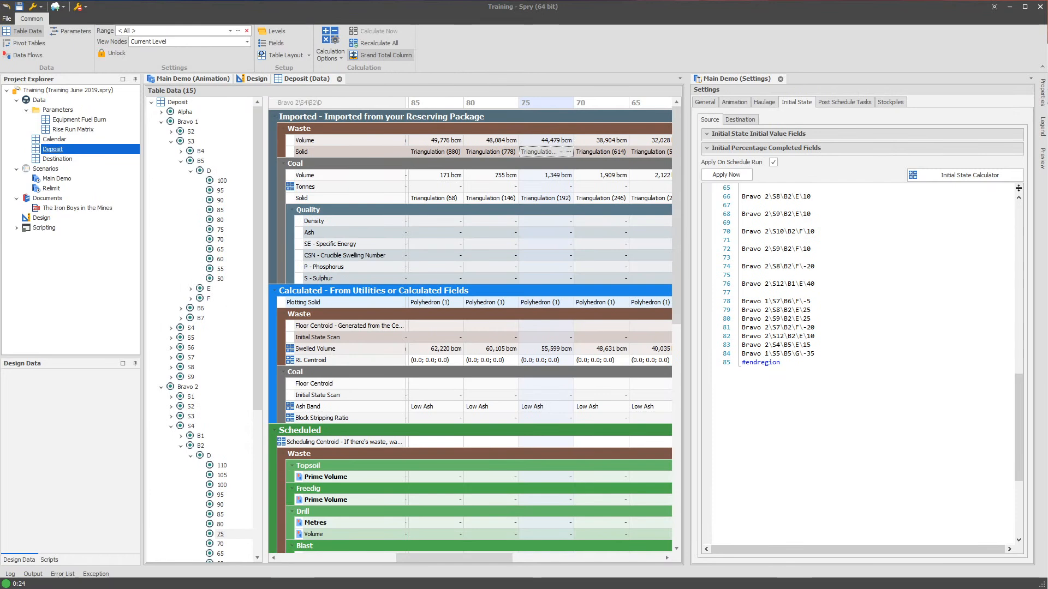
Import the exported file Bravo 2_S4_B2_D_75 Imported_Waste_Solid.solid as a triangulation from the Main Demo animation
click(207, 79)
drag(669, 258, 407, 298)
click(726, 445)
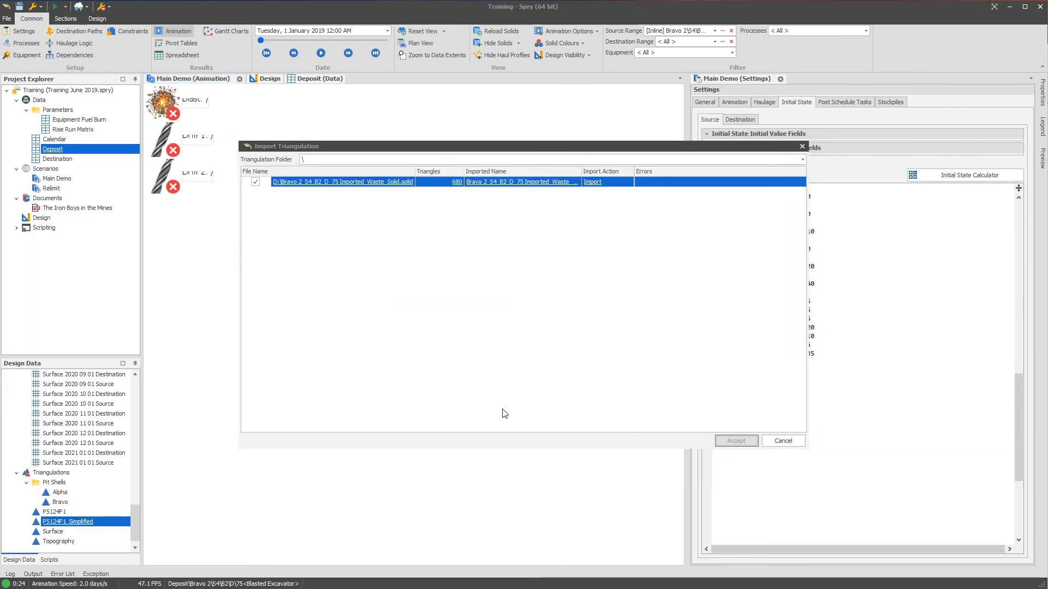
Show the imported Bravo 2_S4_B2_D_75 waste solid triangulation as a translucent shape in the animation
click(82, 513)
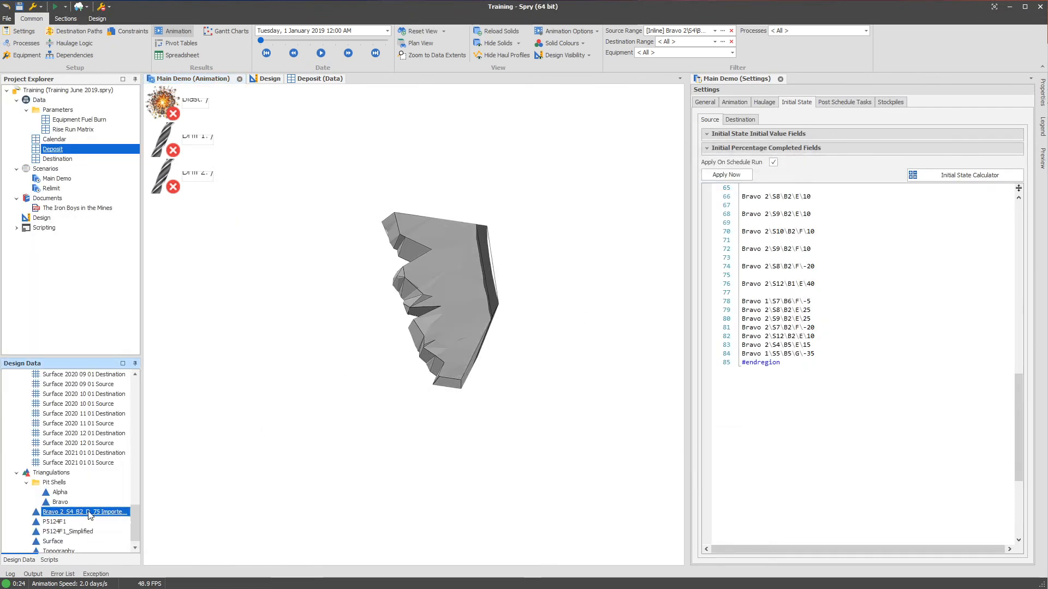
double_click(98, 514)
right_click(88, 512)
click(80, 513)
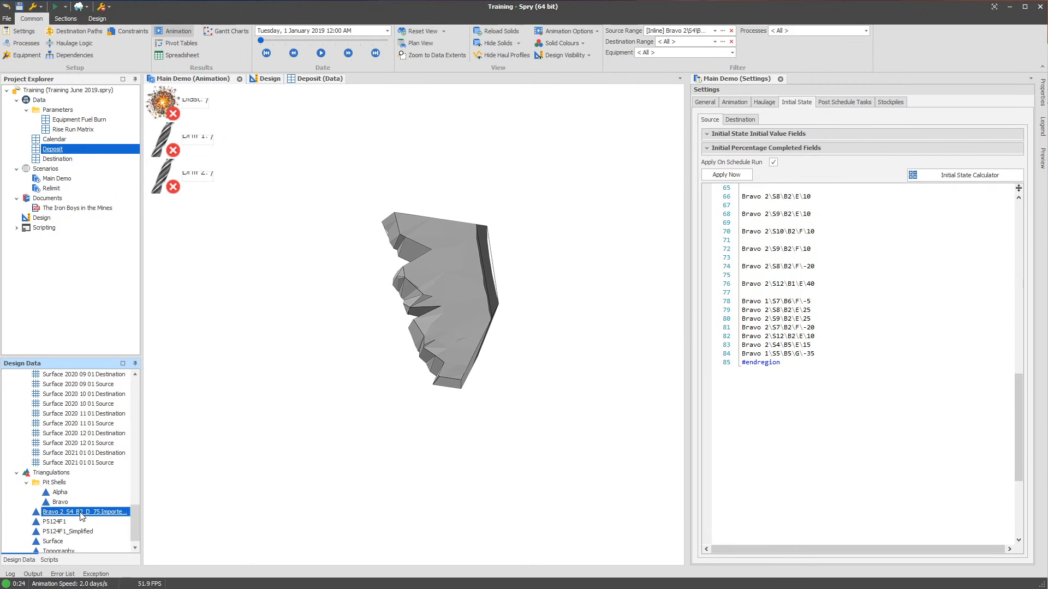
double_click(81, 514)
right_click(100, 511)
click(127, 522)
click(463, 258)
click(593, 396)
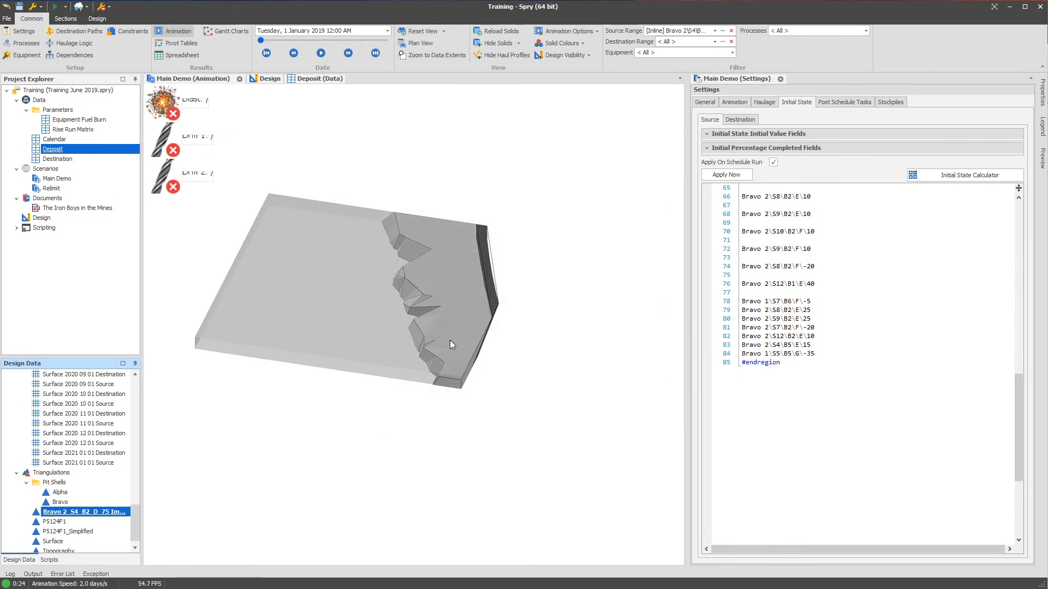
Make the Bravo 2_S4_B2_D_75 Imported_Waste_Solid triangulation non-selectable in the animation while keeping it visible
drag(449, 304, 481, 353)
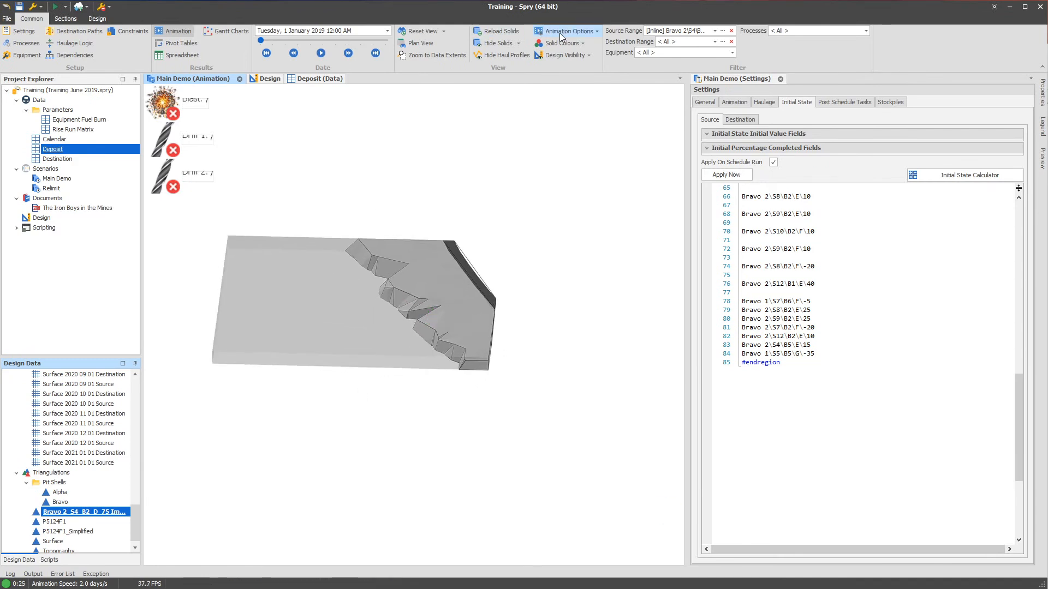
click(559, 56)
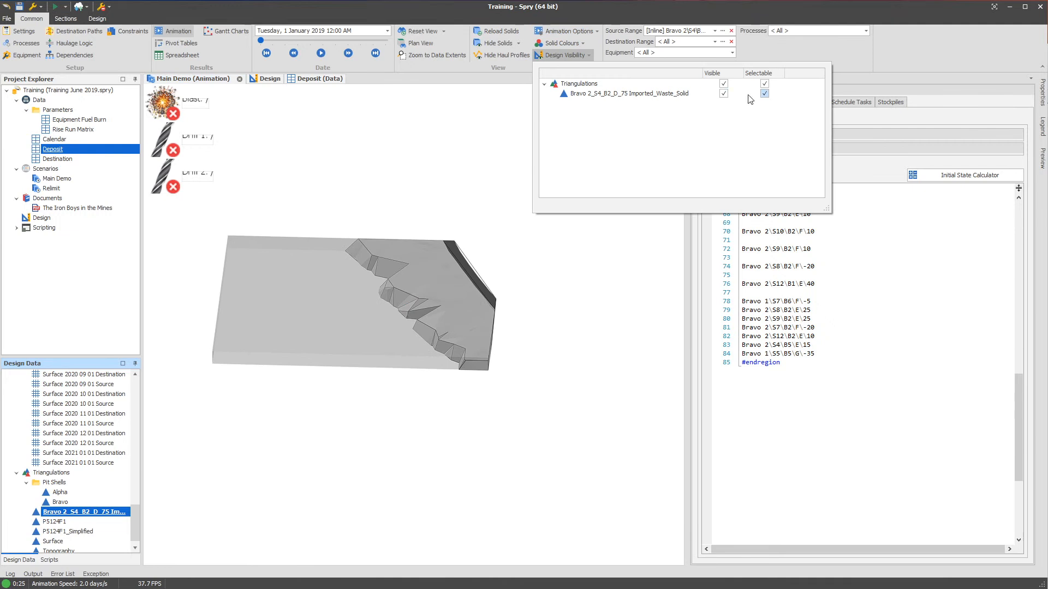
click(764, 94)
click(420, 391)
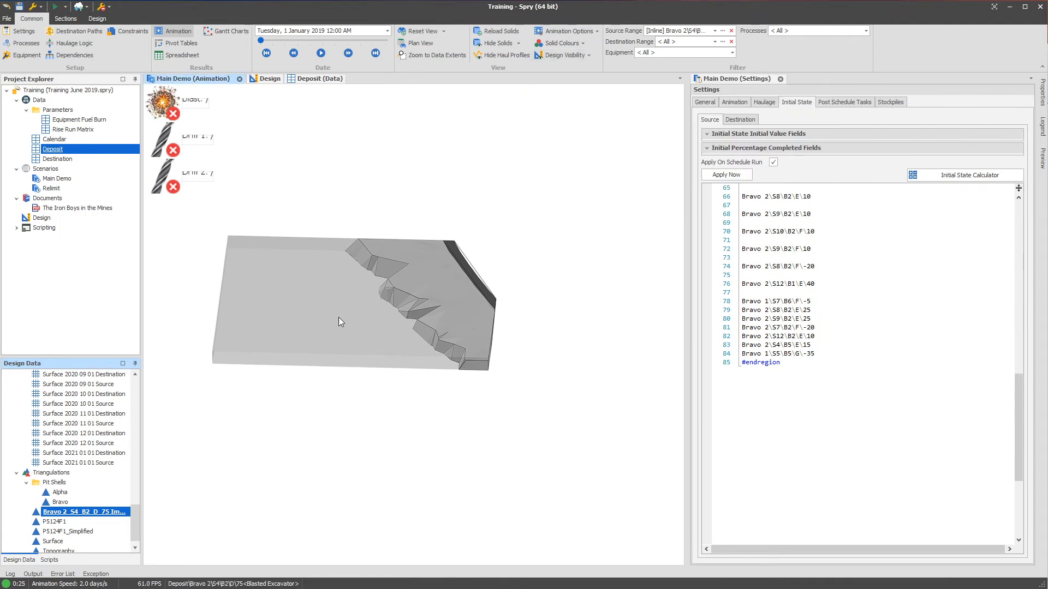
Compare the relimited solid Bravo 2\S4\B2\D\75 with the outline of its original imported waste solid
right_click(453, 298)
mouse_move(529, 303)
click(418, 330)
mouse_move(448, 306)
drag(375, 267, 456, 314)
drag(591, 357, 276, 332)
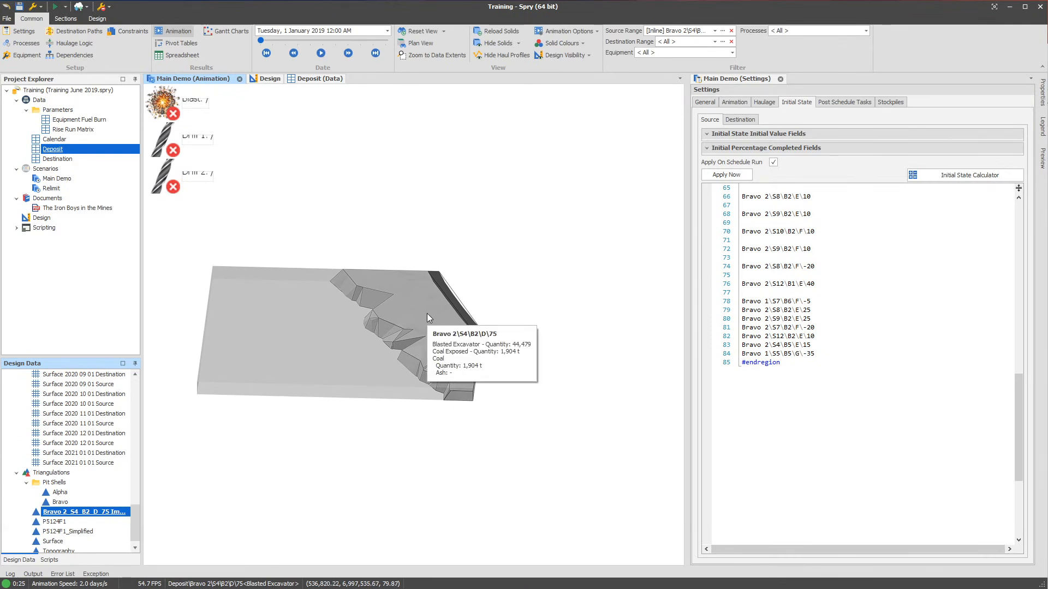
Look up Bravo 2\S4\B2\D\75 in the Deposit table and check its waste volume under Relimiting
click(820, 165)
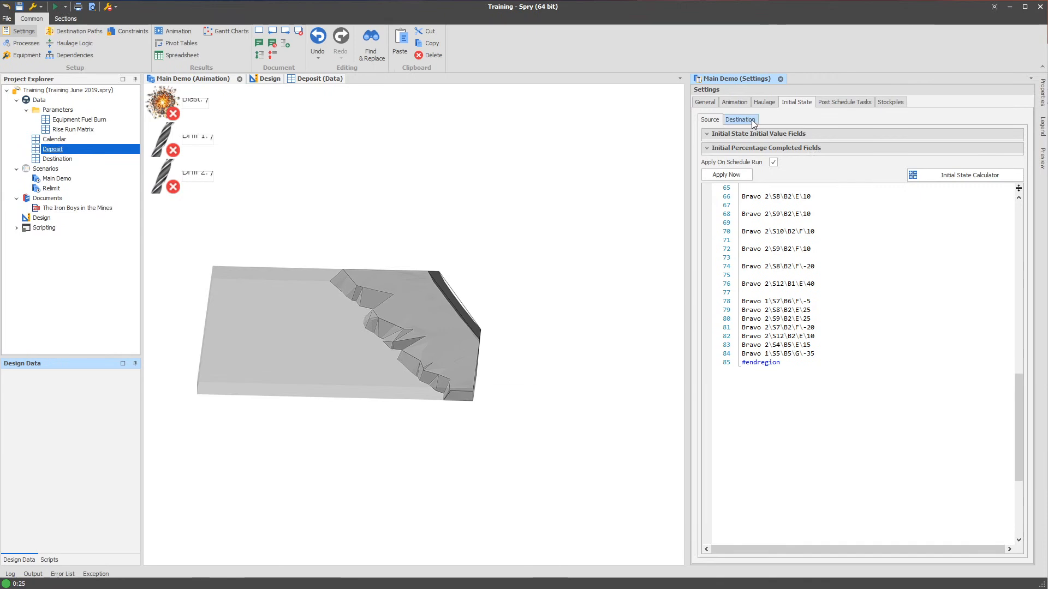
right_click(414, 326)
mouse_move(600, 319)
click(677, 337)
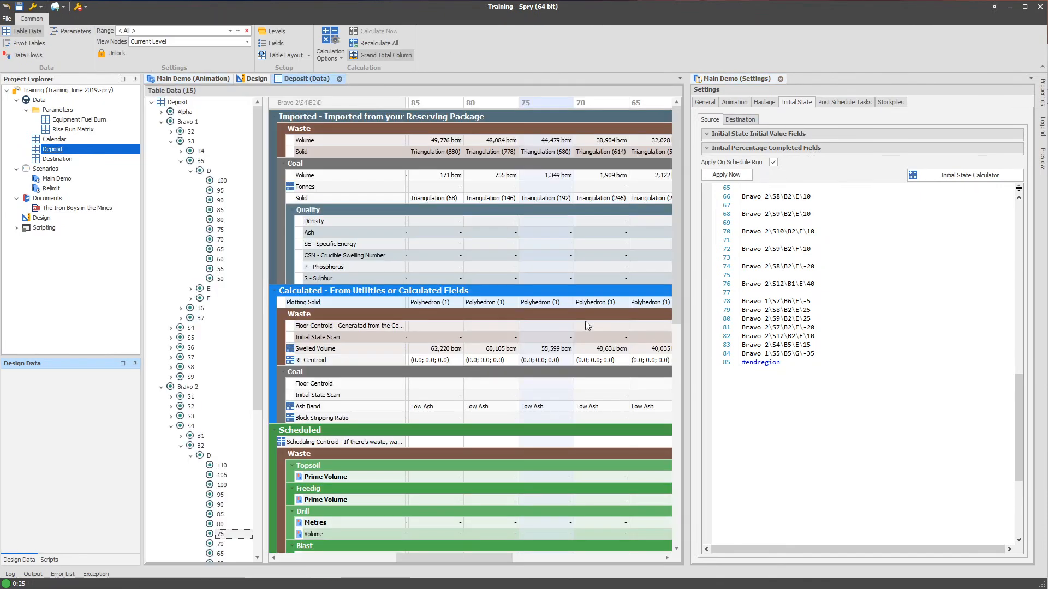
scroll(439, 447, down, 10)
click(545, 443)
click(546, 434)
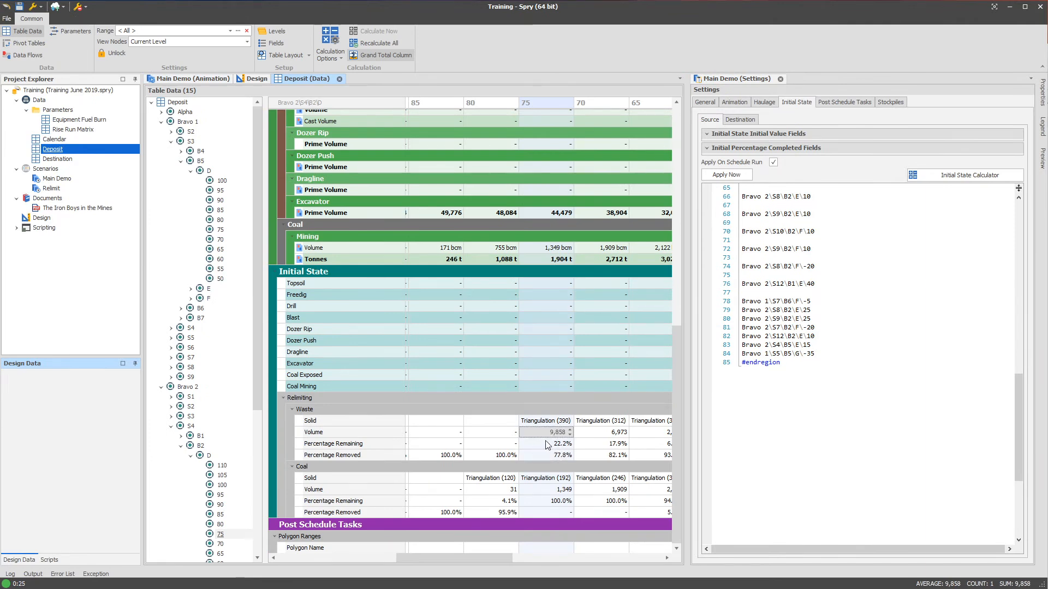
Filter the Deposit table to the single node Bravo 2\S4\B2\D\75 with an inline range
click(192, 79)
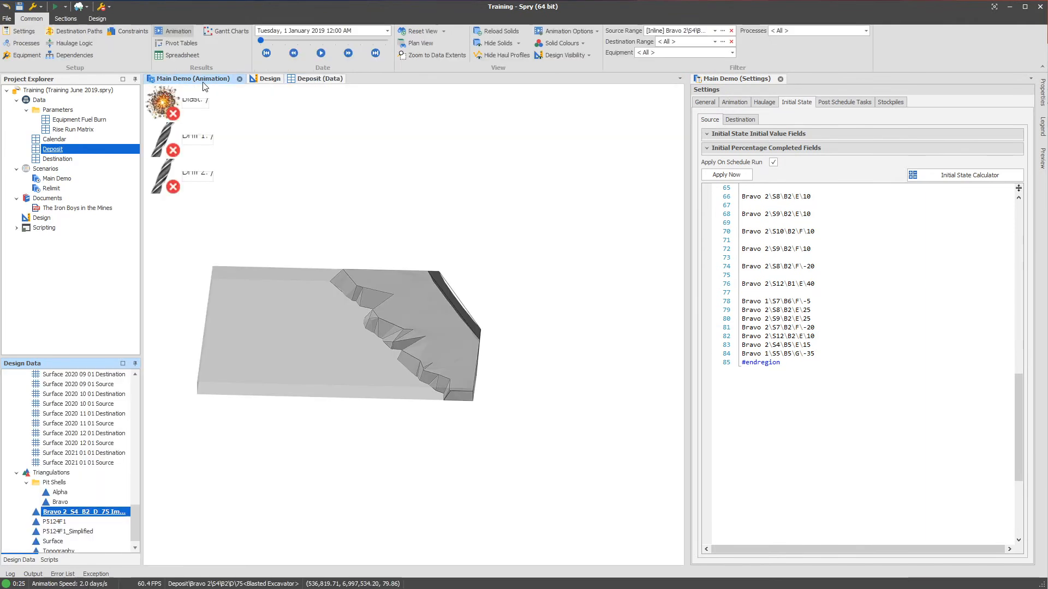
right_click(426, 307)
mouse_move(513, 315)
click(666, 327)
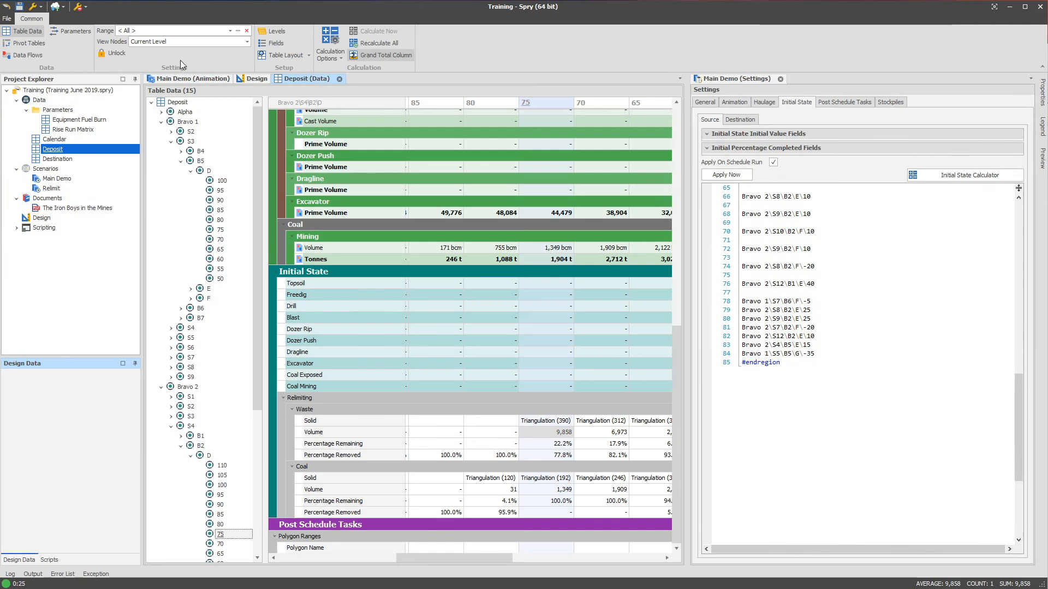
click(167, 32)
click(152, 46)
click(153, 58)
text(Bravo 2\S4\B2\D\75)
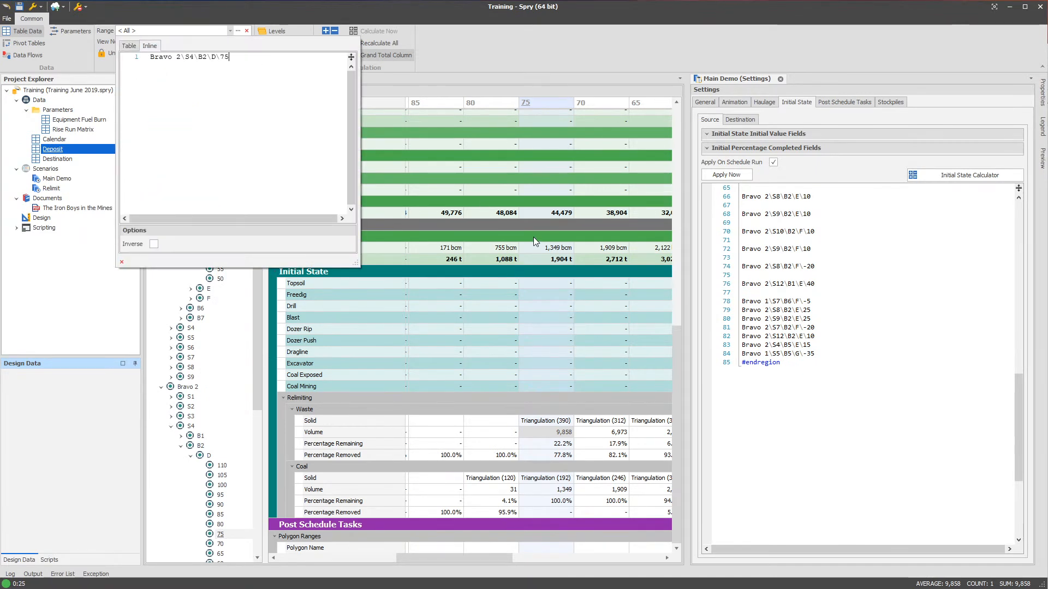
click(532, 238)
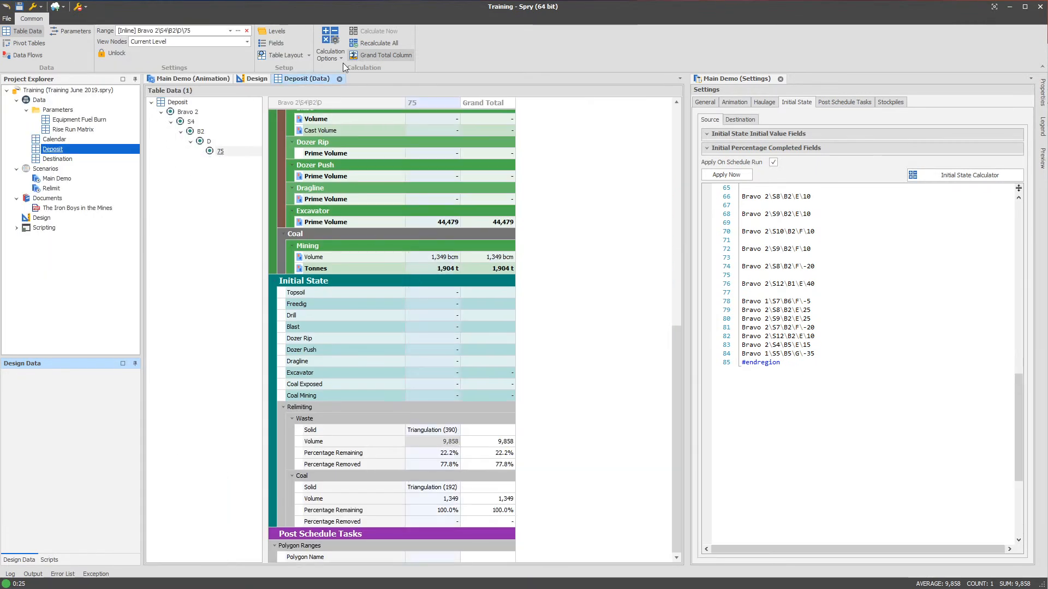
Hide the Calculated fields, the Scheduling Centroid and the Scheduled Coal fields in the Deposit table layout
click(279, 56)
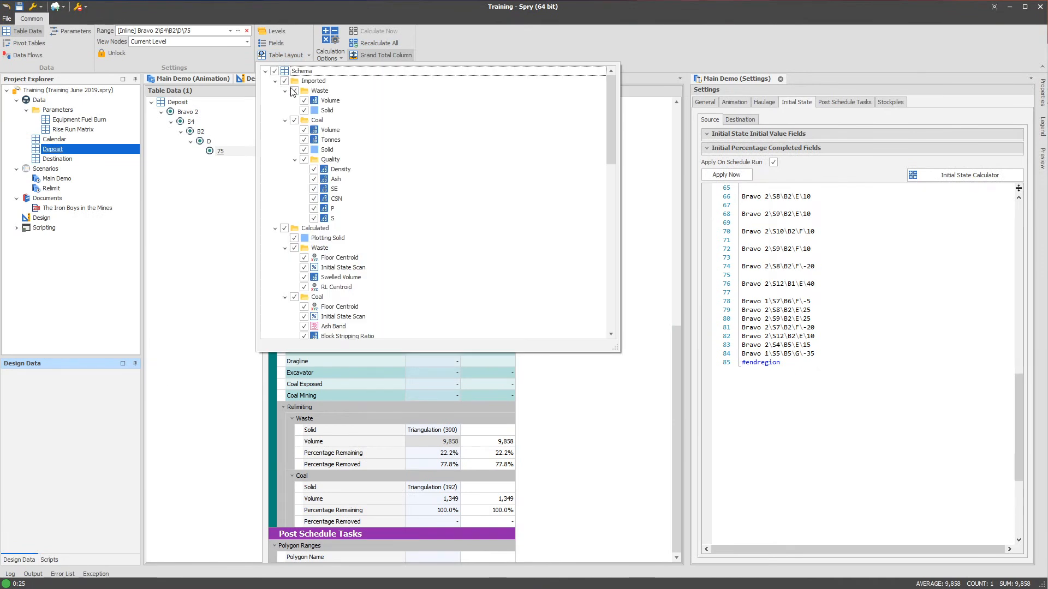
click(295, 121)
click(275, 81)
click(275, 91)
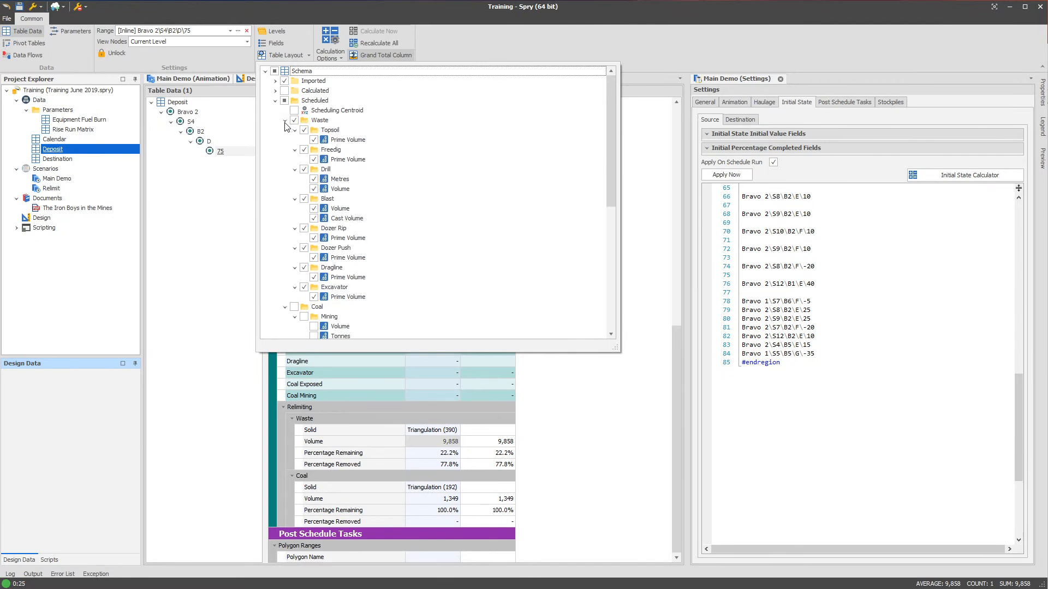
click(285, 121)
scroll(326, 235, down, 3)
click(577, 436)
Compare the block's imported waste volume and Excavator prime volume with its relimited waste volume, Percentage Remaining and Percentage Removed
scroll(402, 402, up, 1)
scroll(403, 402, up, 5)
click(425, 143)
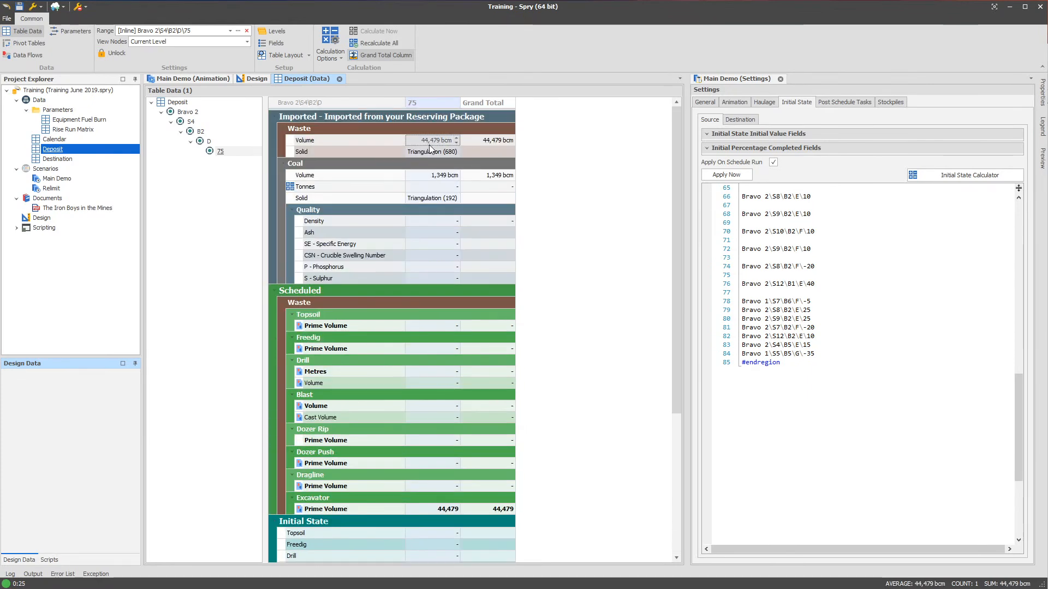
scroll(408, 278, down, 5)
click(431, 304)
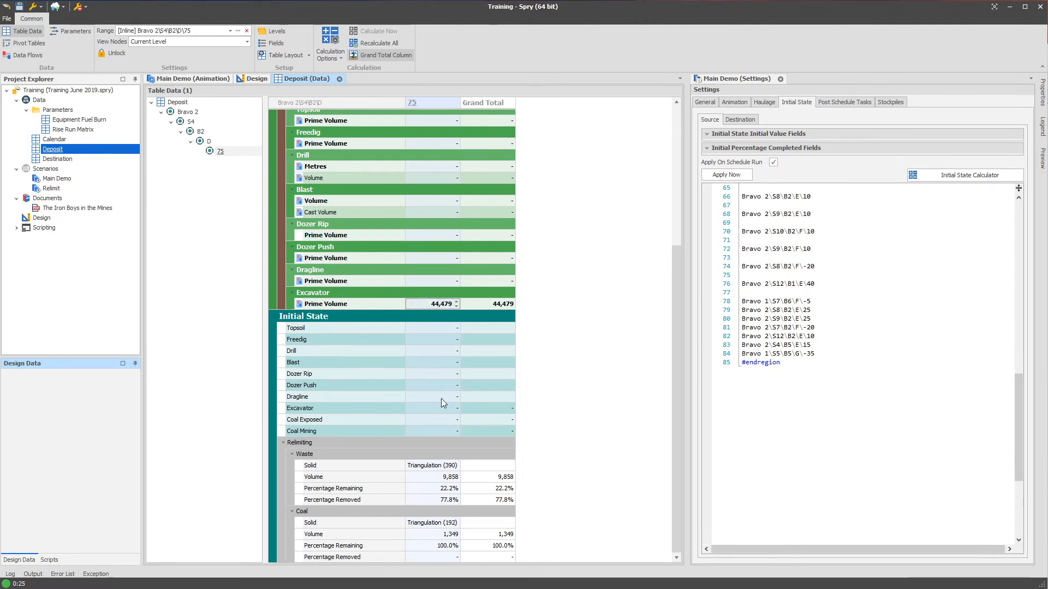
click(436, 478)
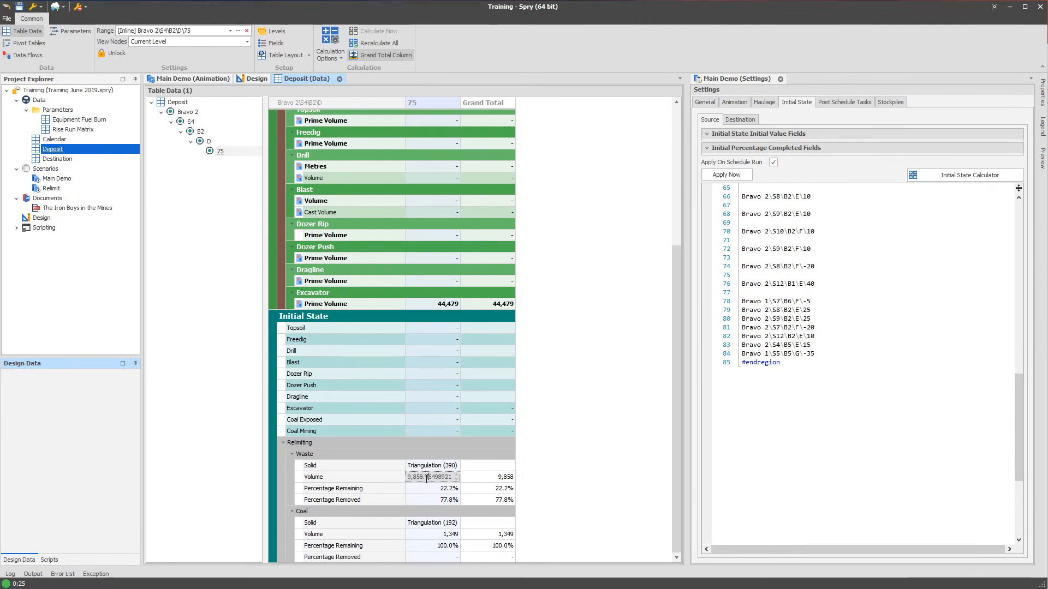
click(438, 490)
click(426, 478)
drag(451, 477, 362, 474)
key(Down)
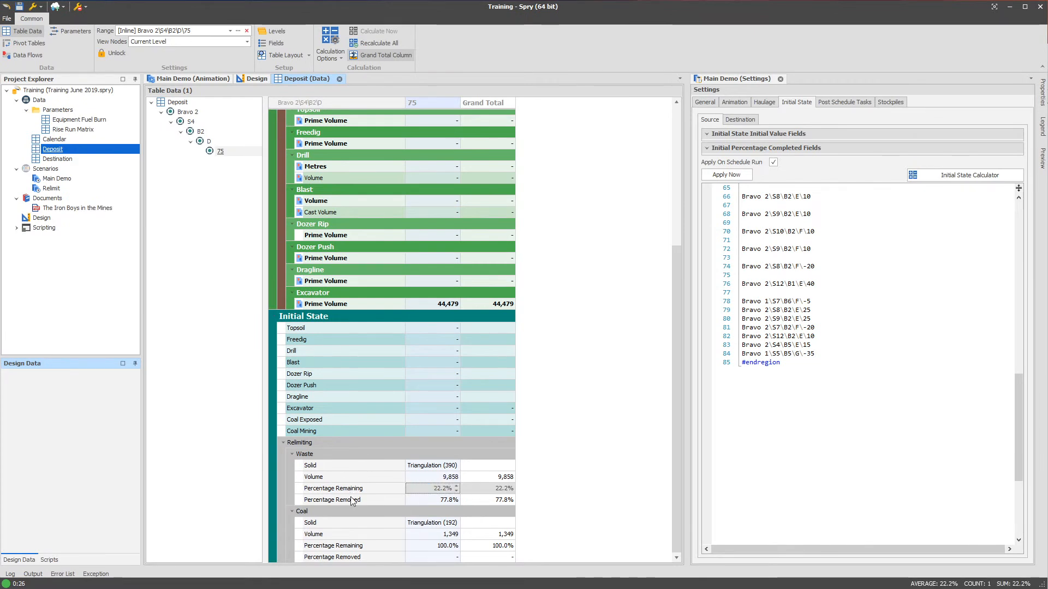
key(Down)
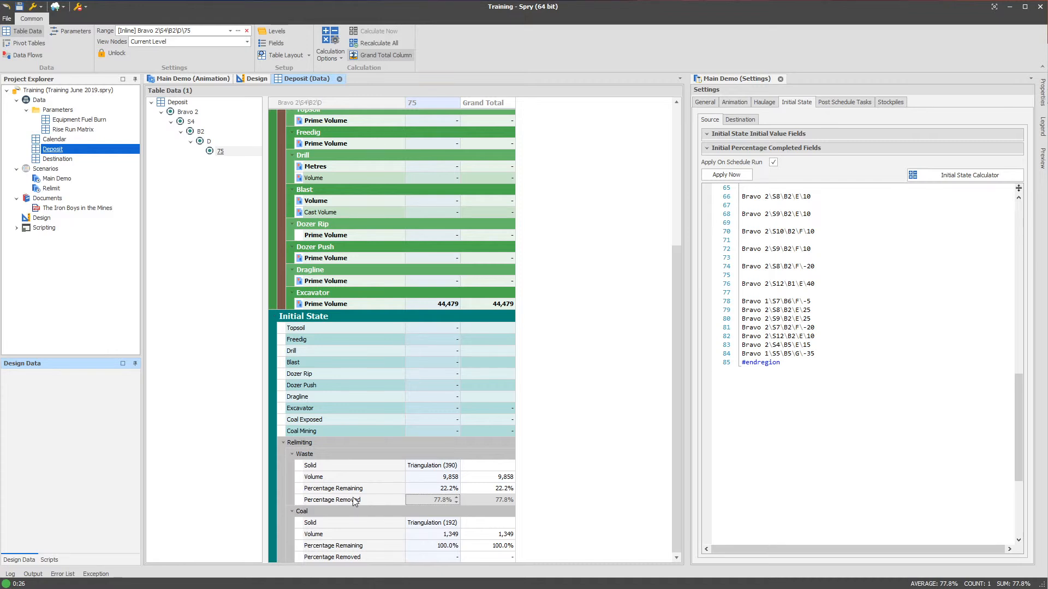
Review the type and format of the Percentage Remaining and Percentage Removed fields under Relimiting in the Deposit field setup
click(841, 354)
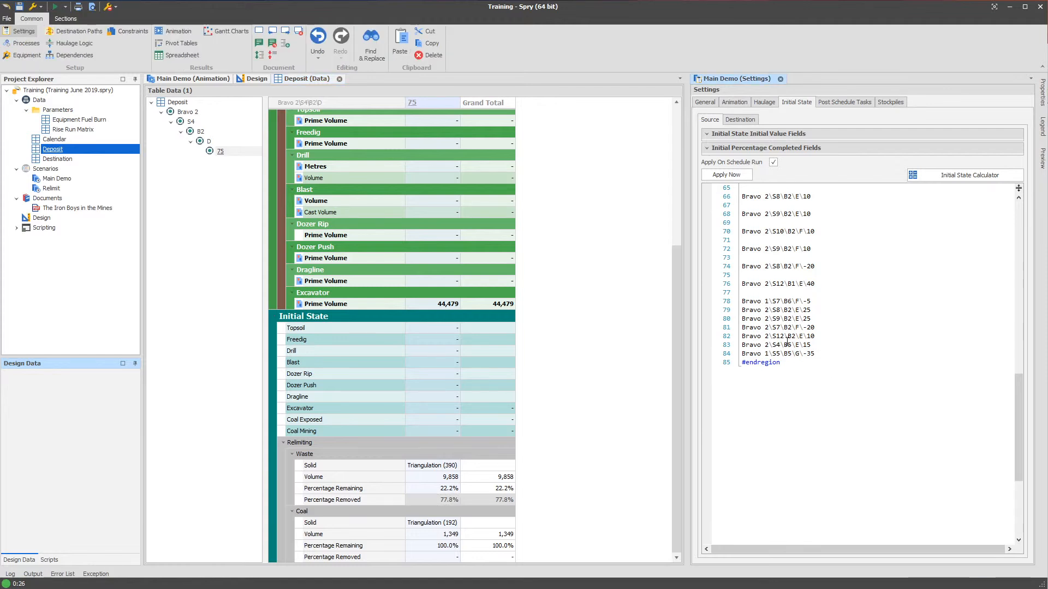
mouse_move(778, 338)
right_click(61, 149)
mouse_move(103, 169)
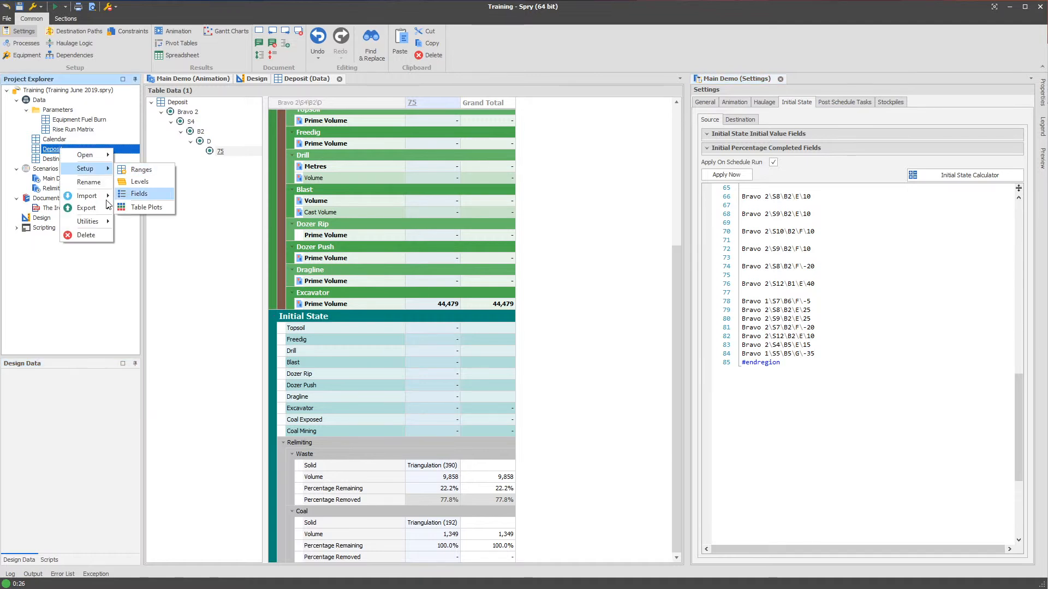
click(137, 194)
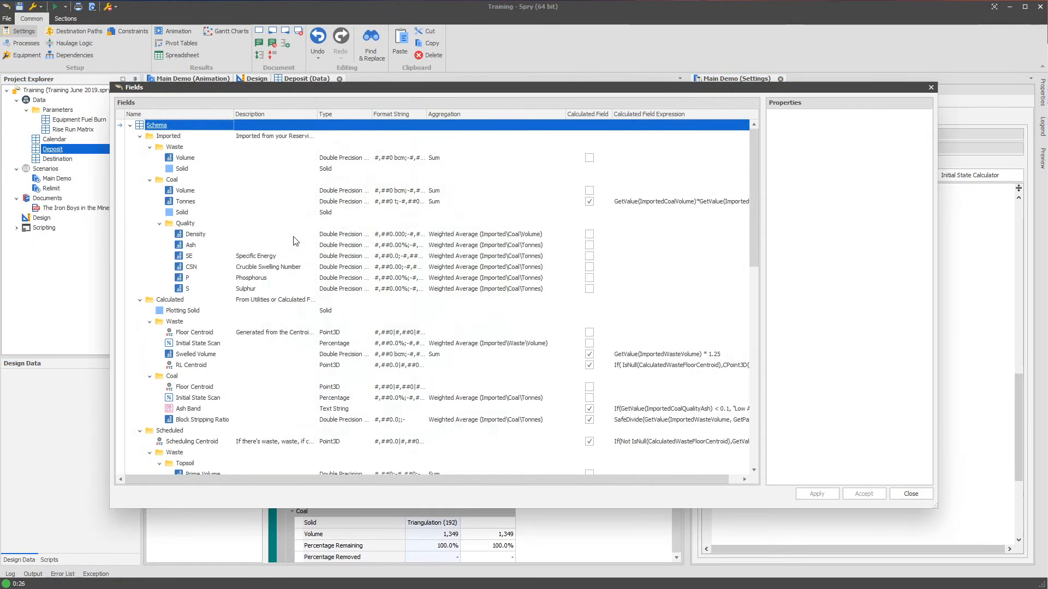
scroll(224, 348, down, 10)
click(211, 430)
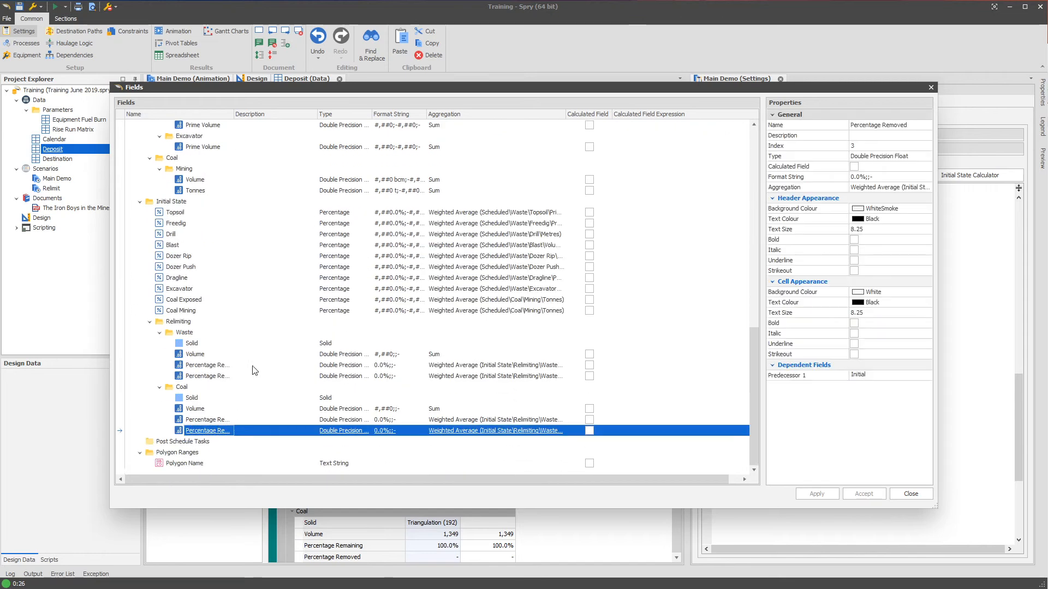
drag(233, 111, 362, 111)
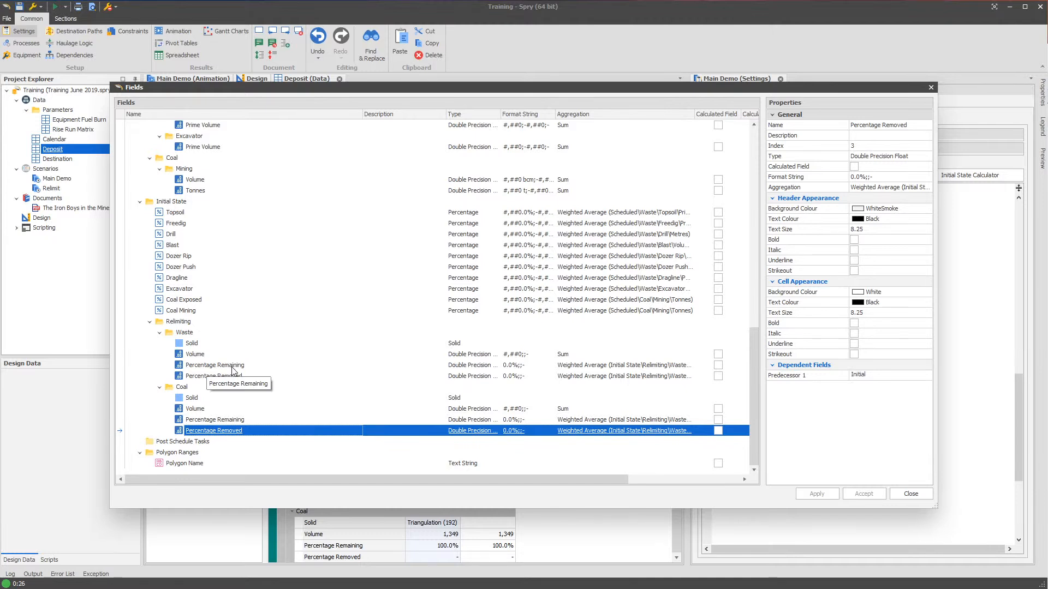
click(216, 421)
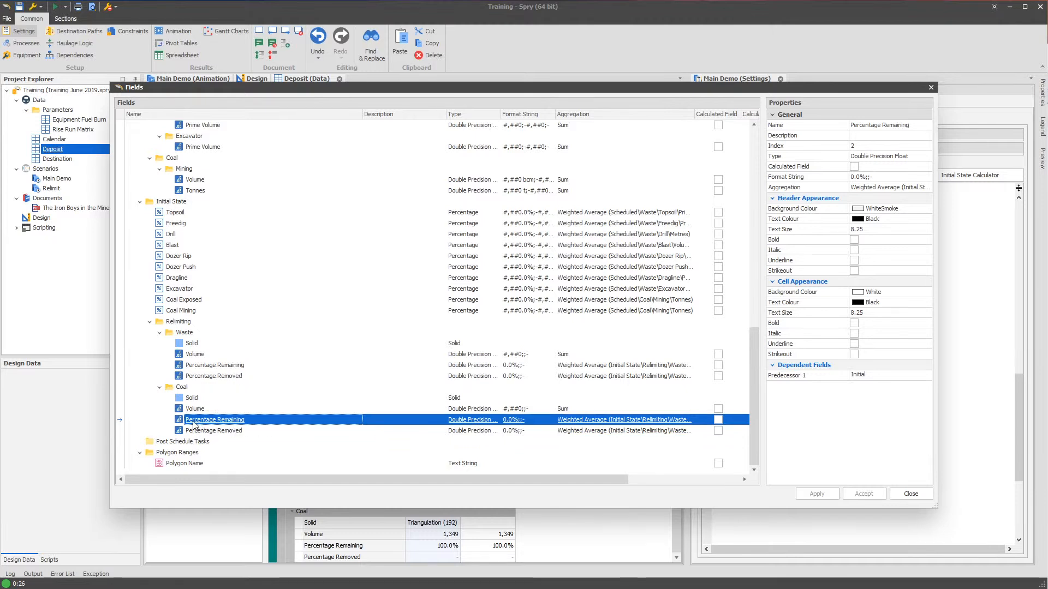
click(229, 431)
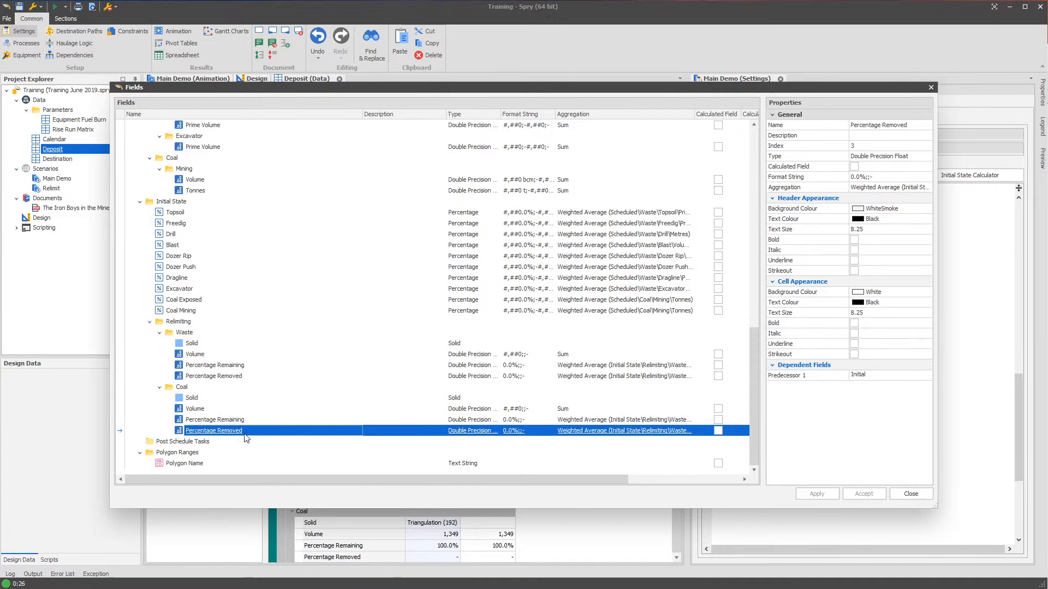
click(909, 494)
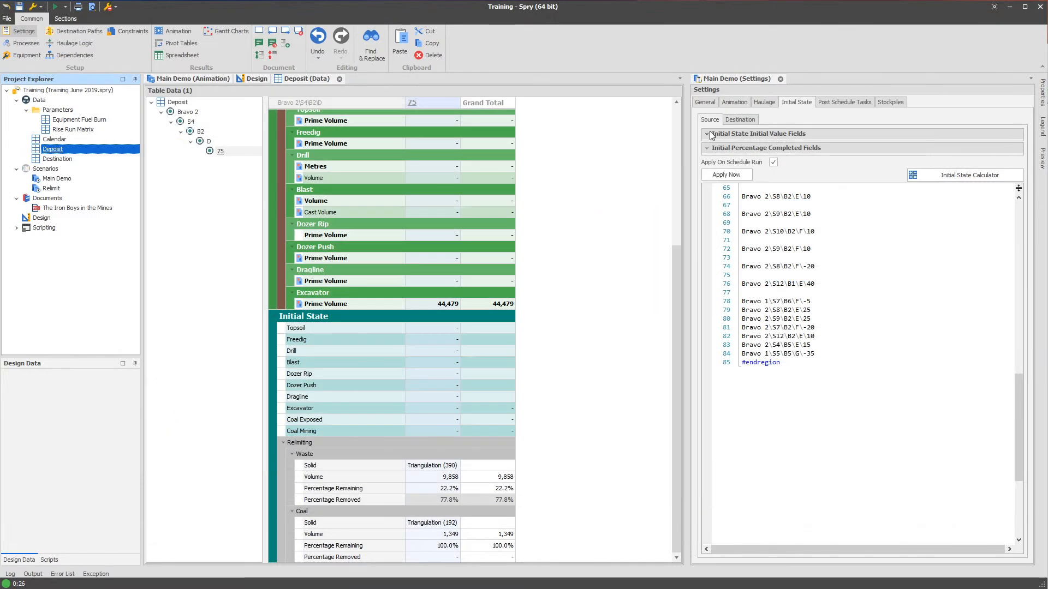
Expand Main Demo's Initial State Initial Value Fields and check which fields can be chosen for Topsoil
click(706, 134)
click(855, 148)
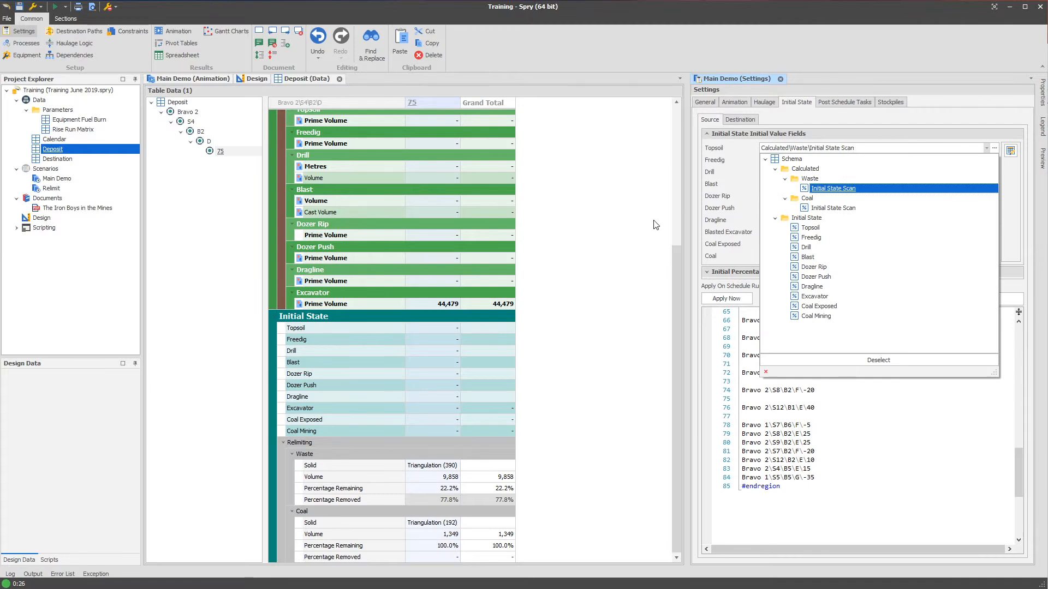
click(246, 214)
Add a Percentage field named Initial State Initial Value to the Relimiting Waste folder in the Deposit fields
right_click(71, 149)
mouse_move(100, 168)
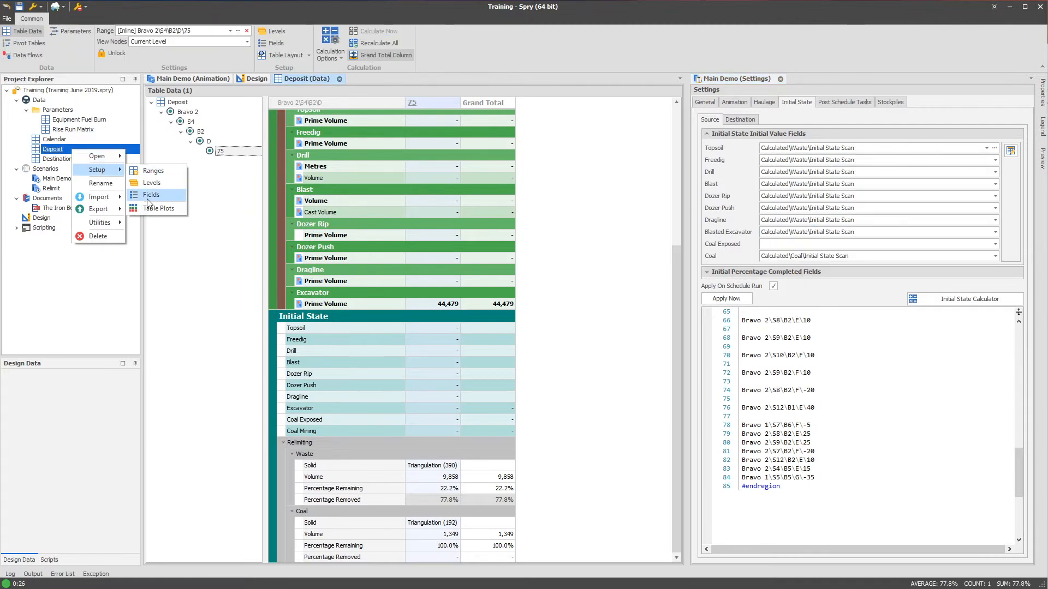
click(148, 197)
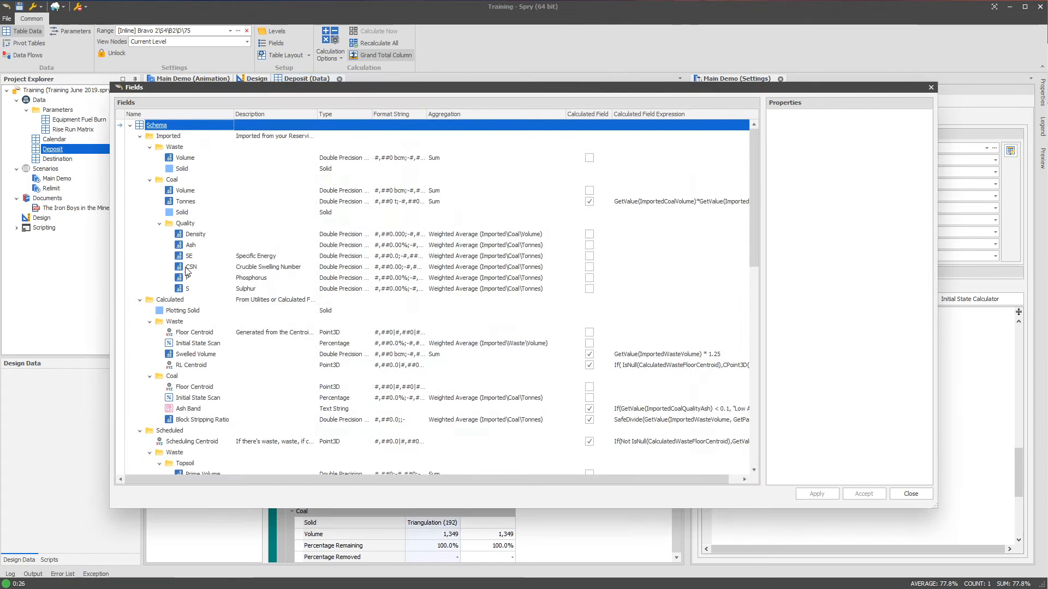
scroll(234, 385, down, 7)
click(209, 377)
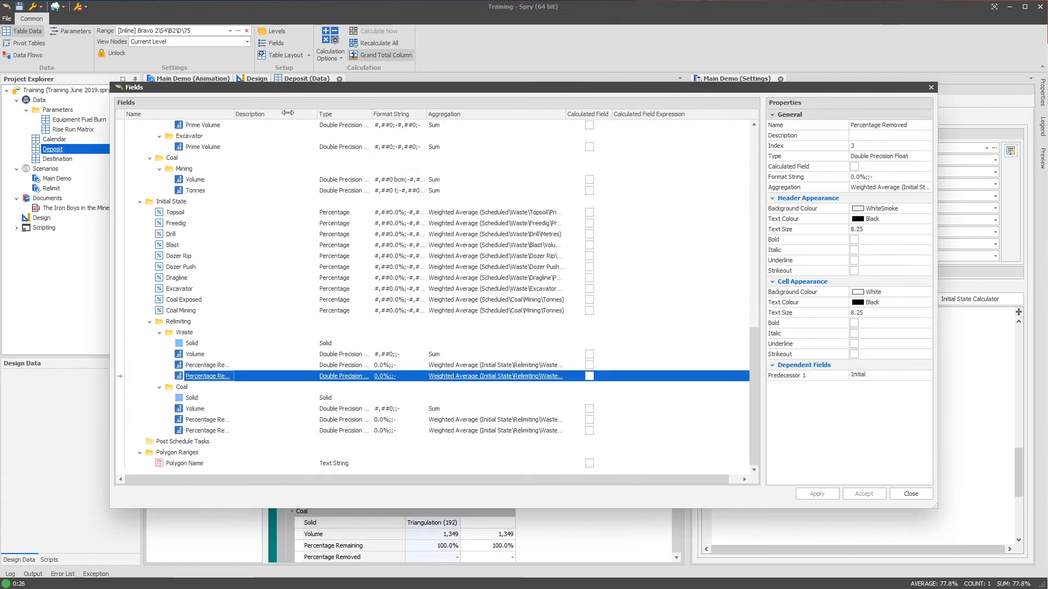
drag(275, 112, 302, 113)
right_click(191, 341)
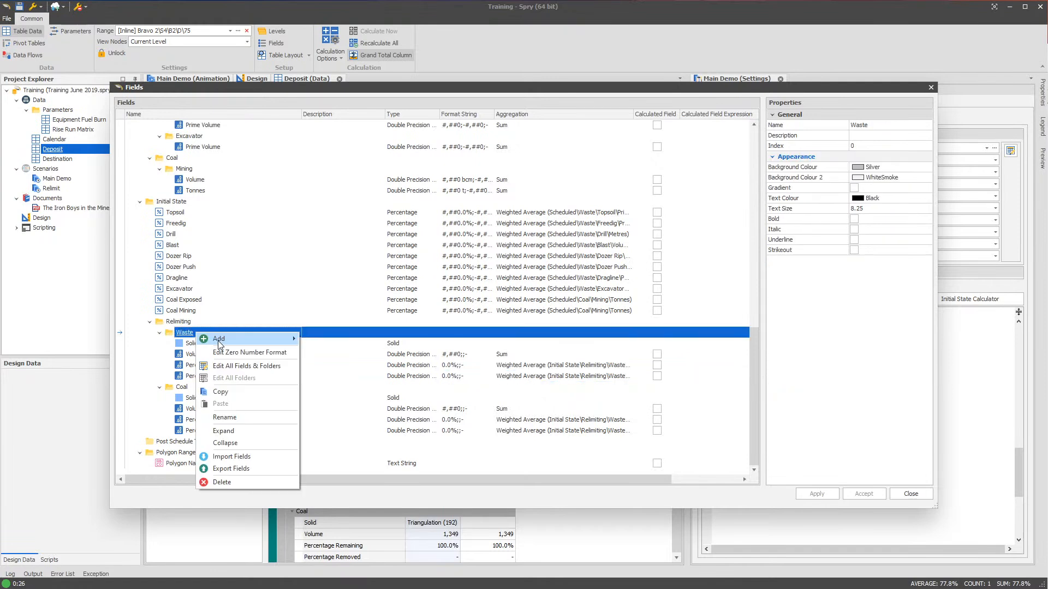
mouse_move(200, 343)
click(377, 355)
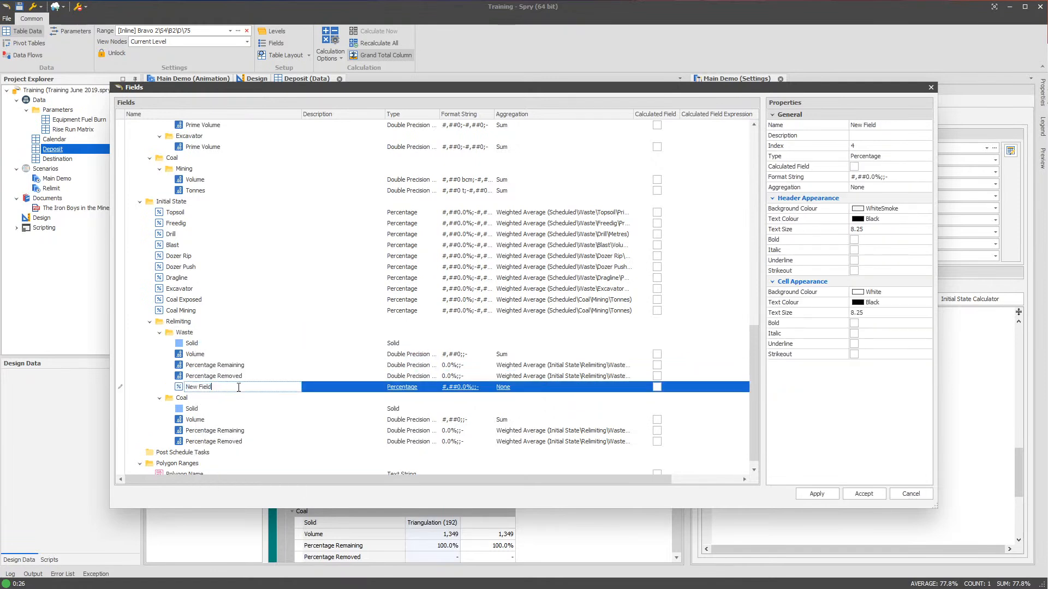
text(Initial State Initial Value)
key(Return)
Copy the Initial State Initial Value field from the Waste folder into the Relimiting Coal folder
right_click(290, 388)
key(Escape)
right_click(219, 399)
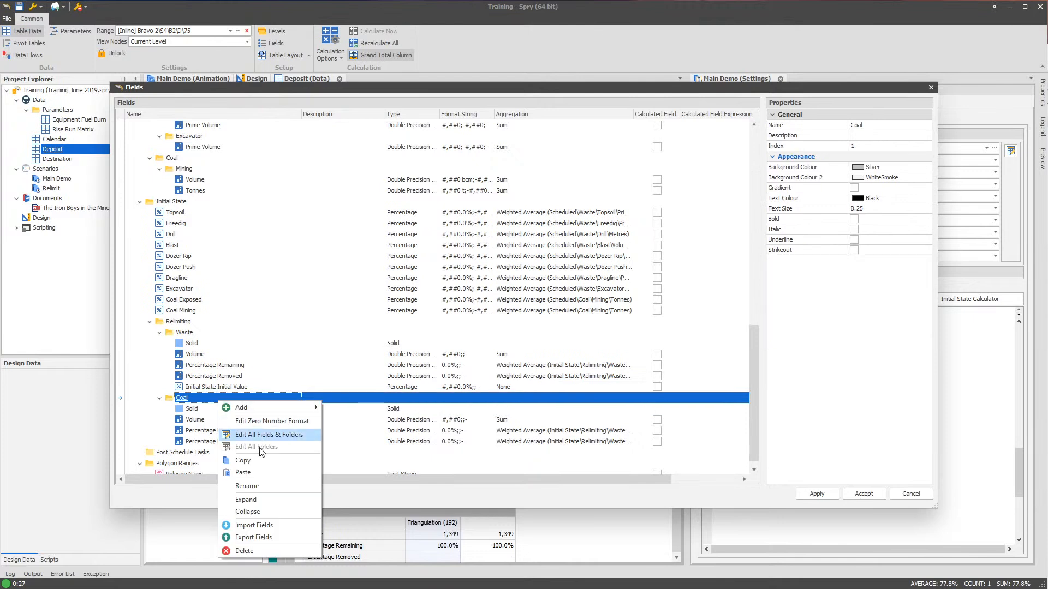
click(261, 473)
Turn the Initial State Initial Value field under Relimiting Waste into a calculated field
click(217, 378)
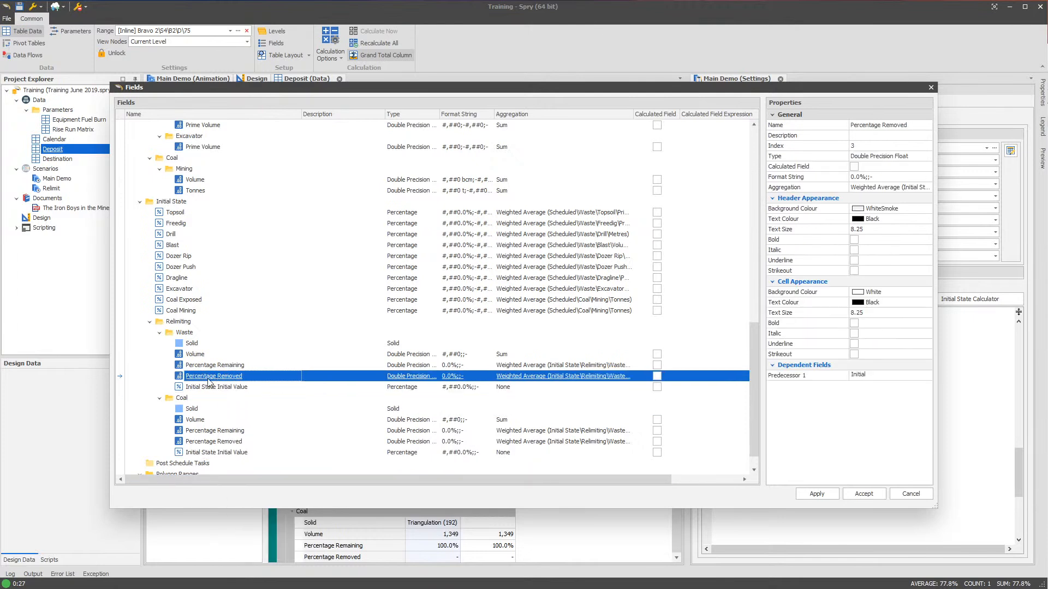
click(188, 387)
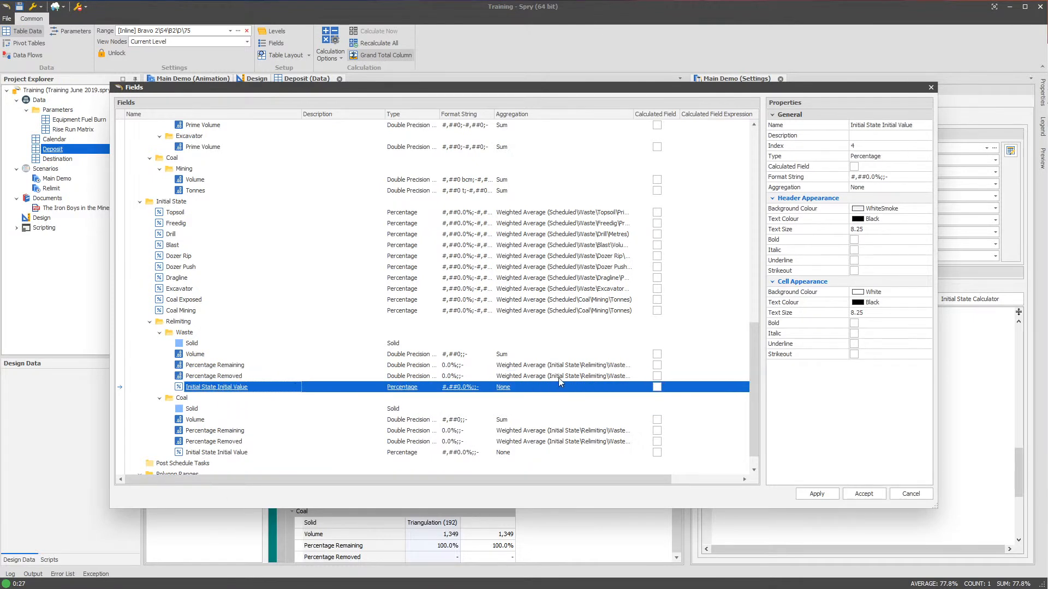
click(656, 386)
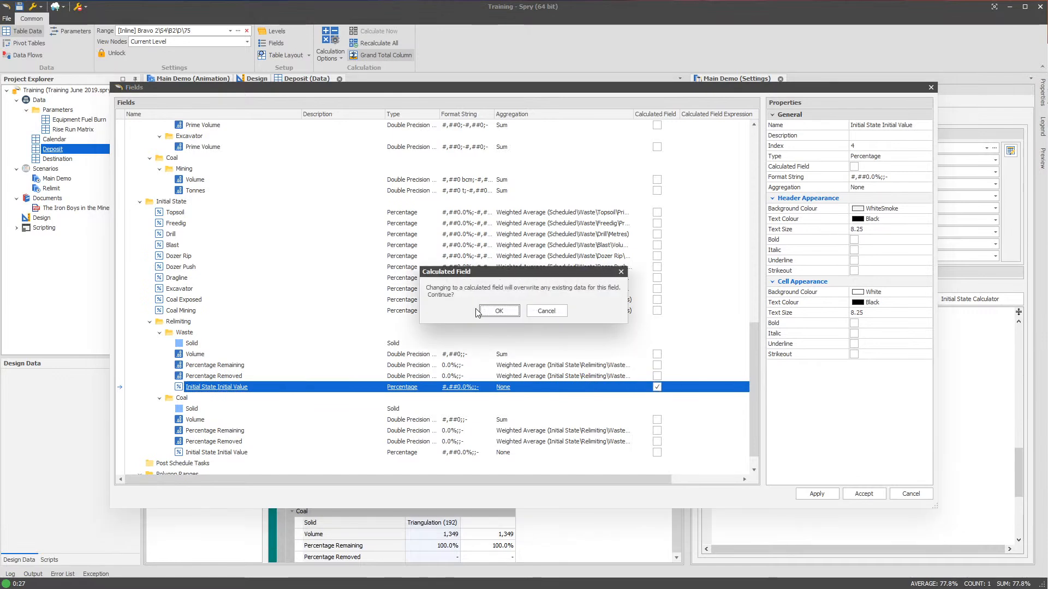
click(483, 314)
Set the waste Initial State Initial Value expression to GetValue(InitialStateRelimitingWastePercentageRemoved)
click(707, 388)
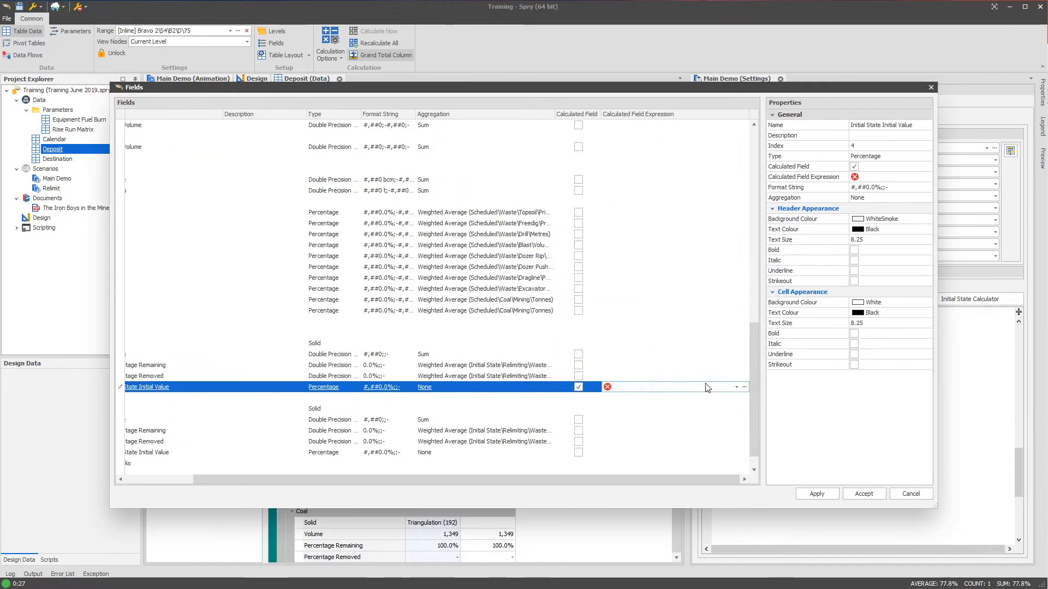
click(707, 389)
click(648, 495)
text(remov)
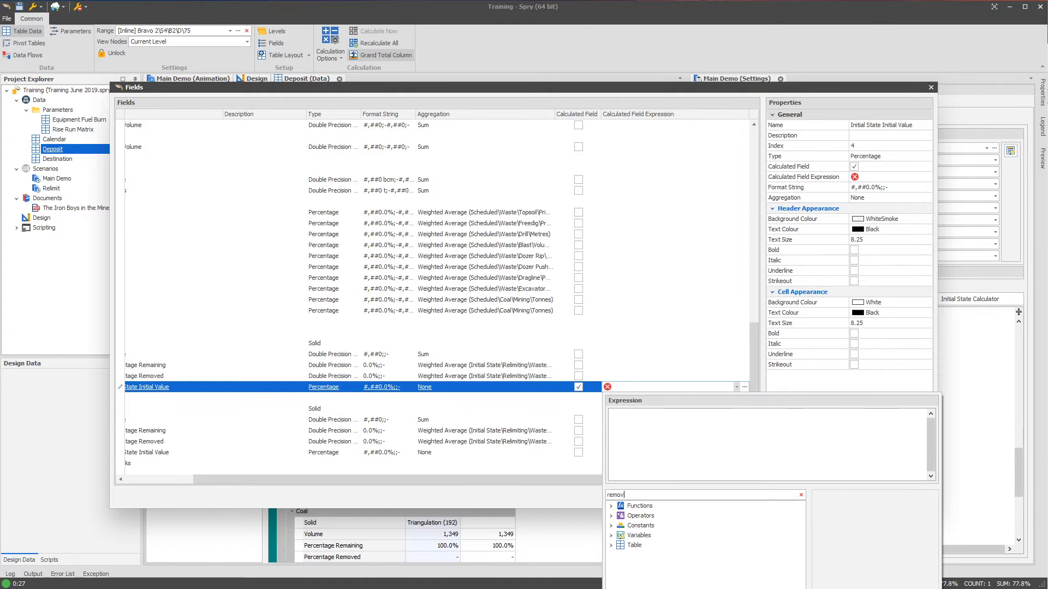
scroll(678, 561, down, 1)
click(692, 588)
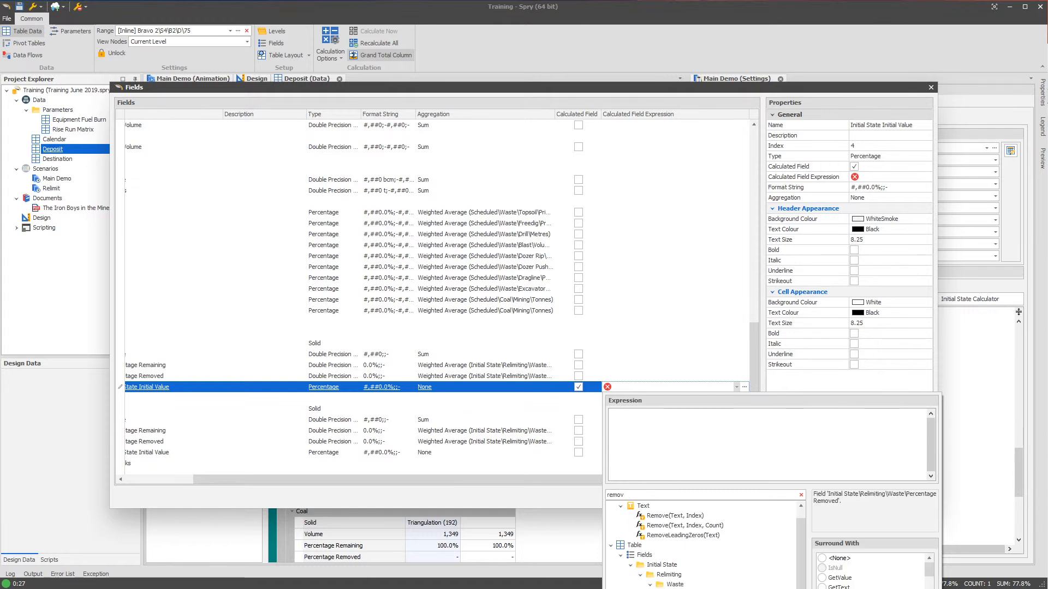
double_click(682, 588)
click(457, 431)
drag(477, 481, 356, 486)
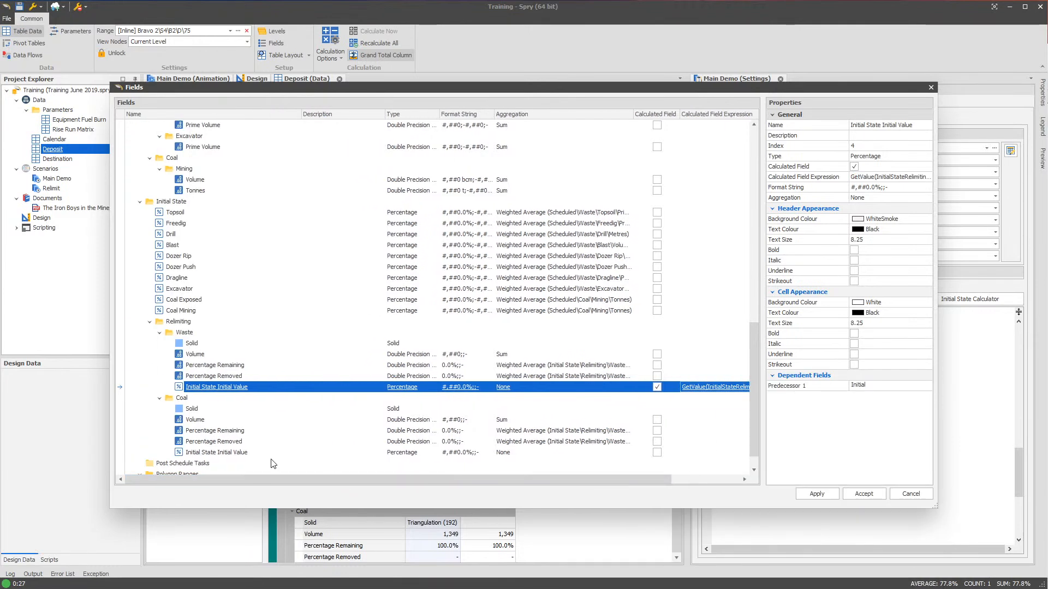
Make the Relimiting Coal Initial State Initial Value a calculated field returning coal's Percentage Removed, and apply the field changes
click(657, 452)
click(657, 453)
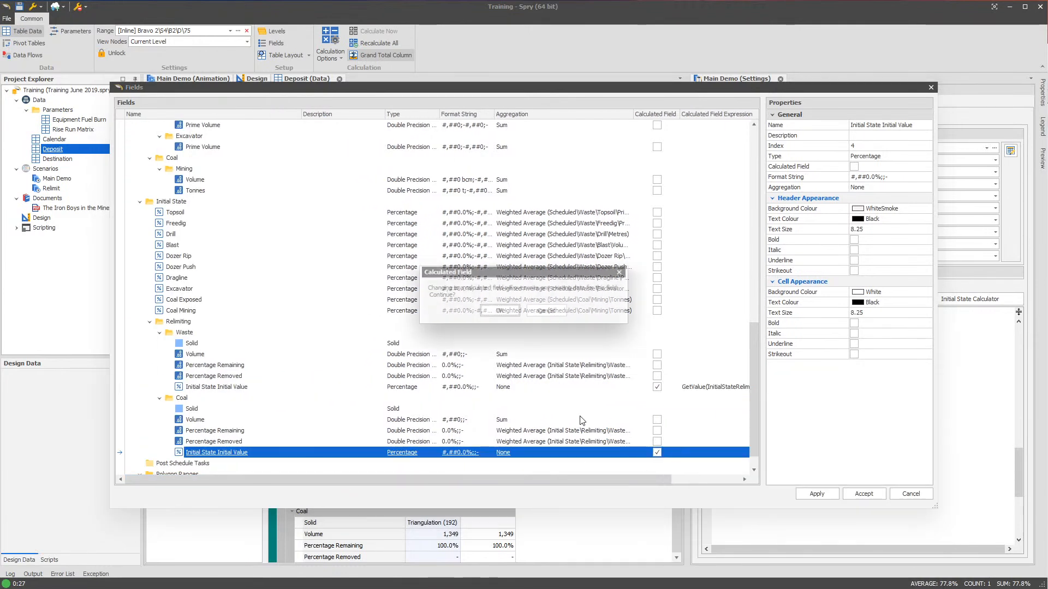
click(498, 310)
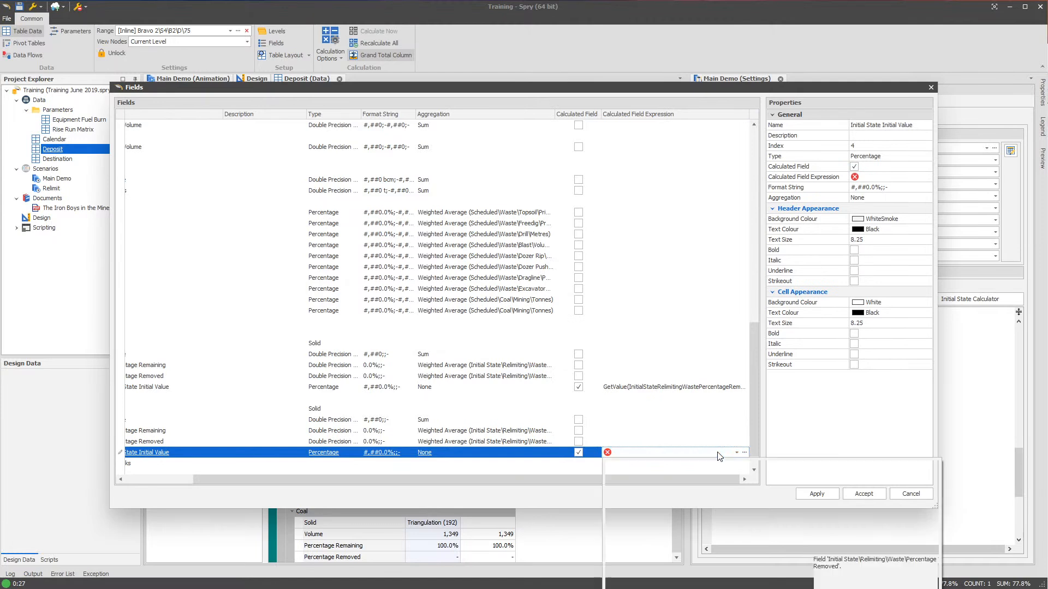
click(737, 453)
double_click(682, 588)
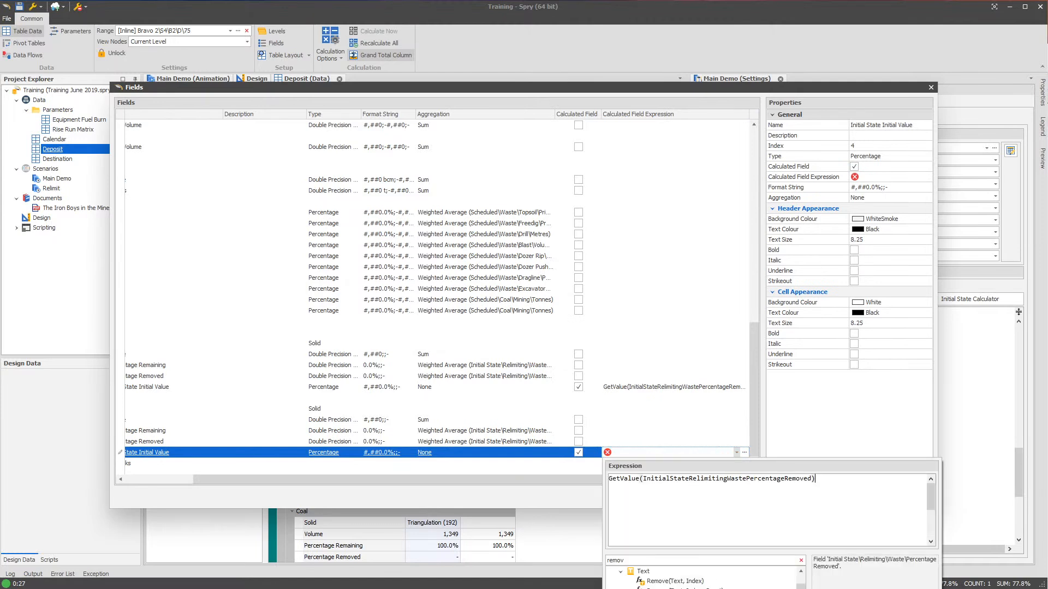
key(ctrl+a)
key(BackSpace)
double_click(682, 588)
drag(490, 481, 328, 484)
click(817, 491)
click(909, 495)
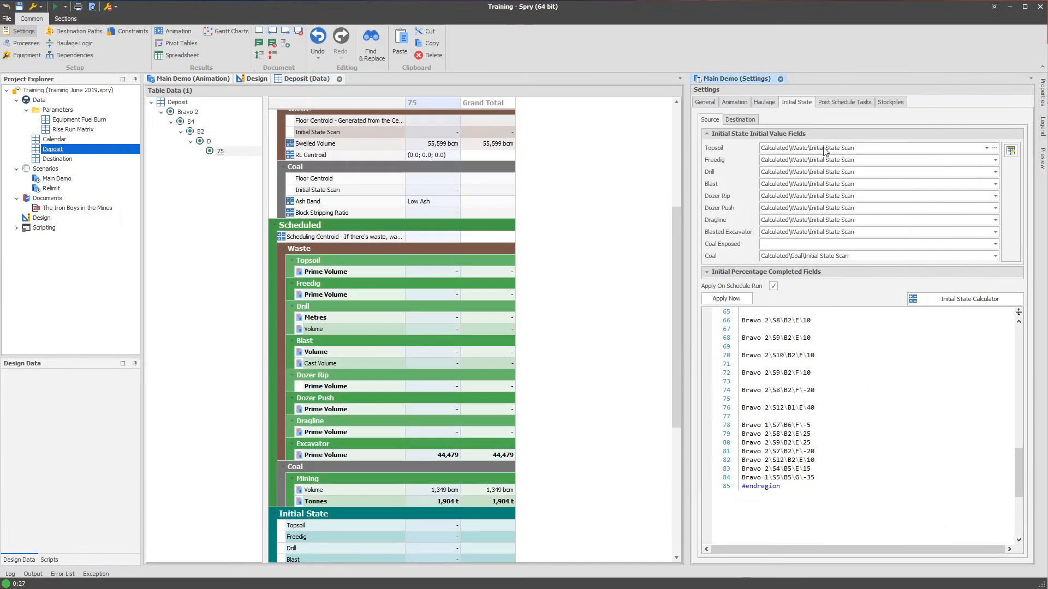
click(827, 151)
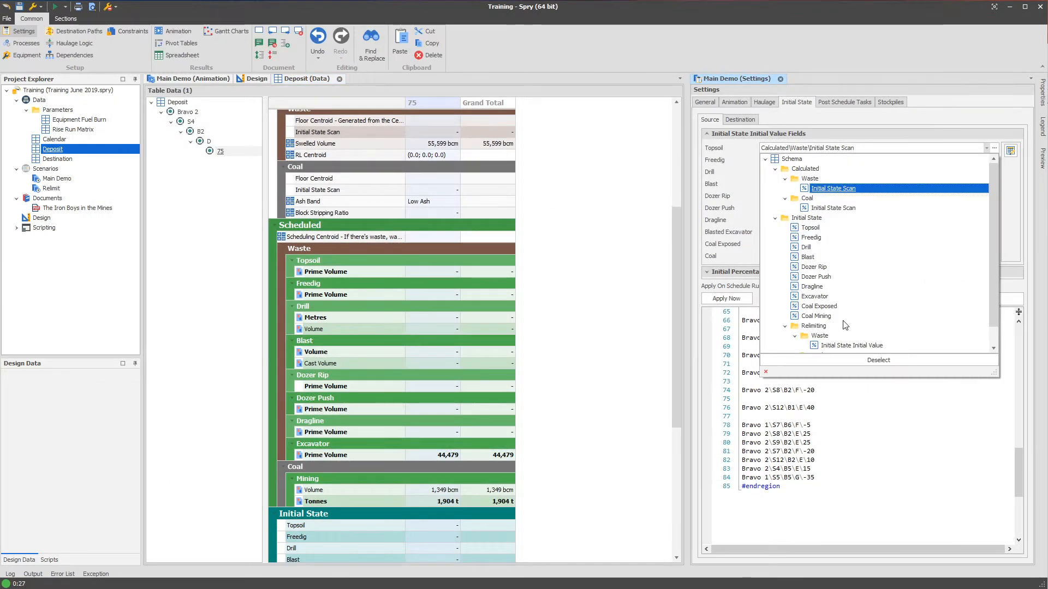
scroll(846, 325, down, 1)
scroll(857, 334, up, 1)
scroll(827, 229, down, 1)
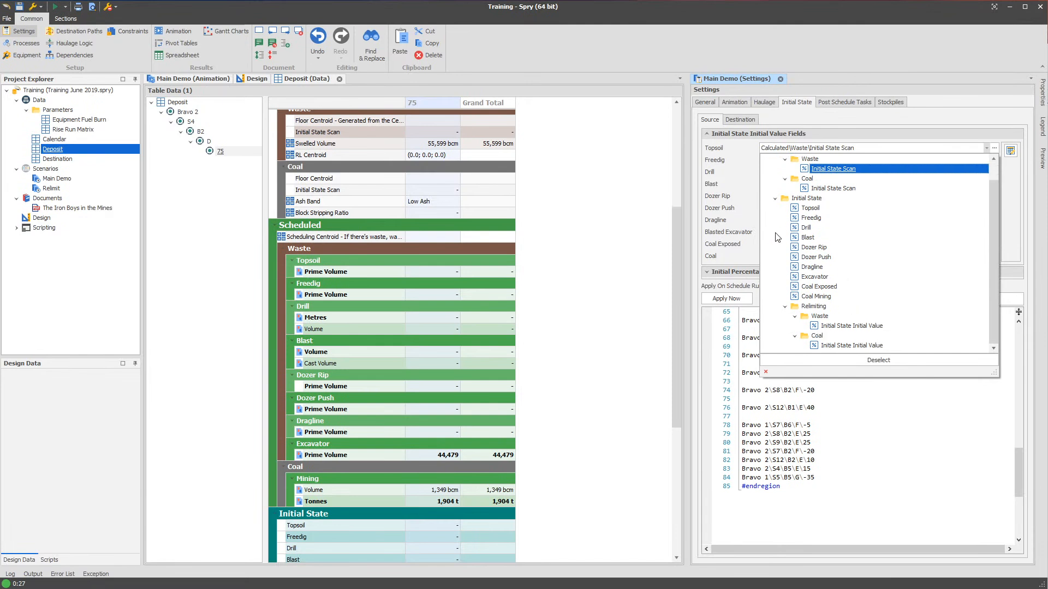
click(740, 226)
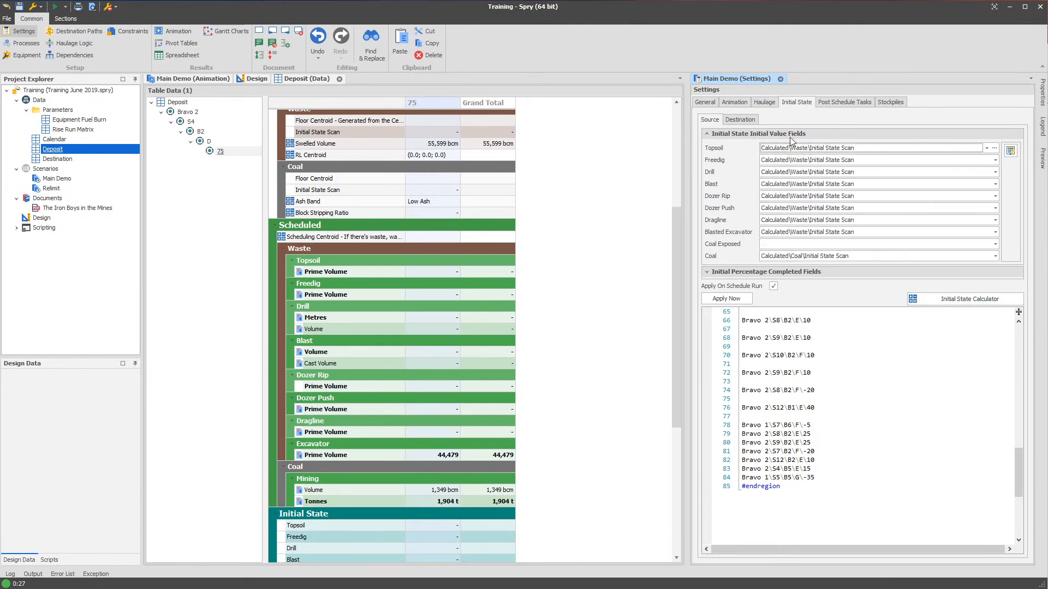
Set the Topsoil and Freedig initial value fields to Initial State\Relimiting\Waste\Initial State Initial Value
click(832, 148)
scroll(868, 262, down, 1)
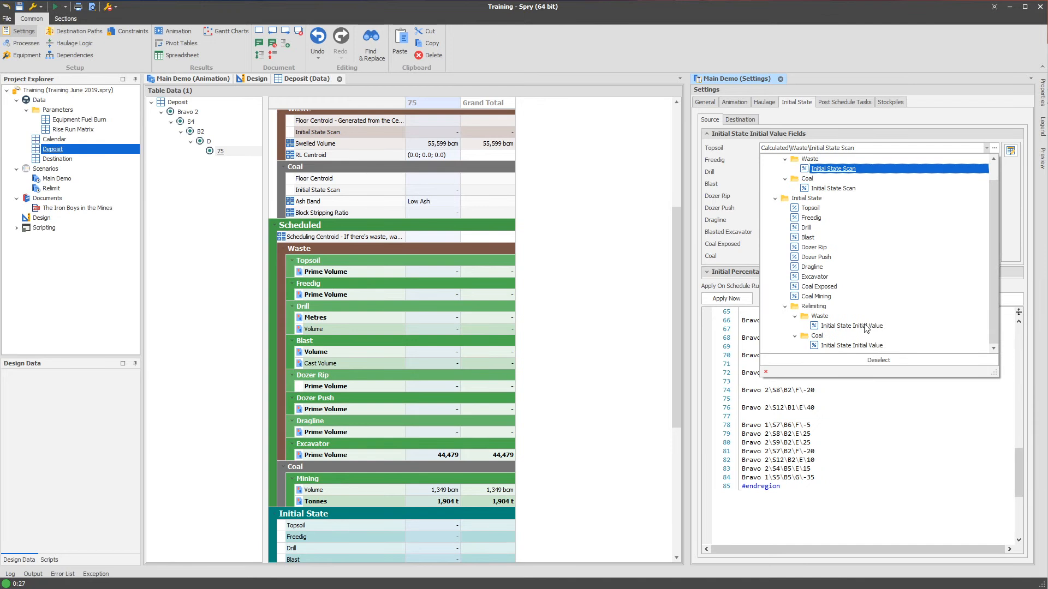
click(854, 327)
click(817, 161)
scroll(868, 306, down, 1)
click(851, 339)
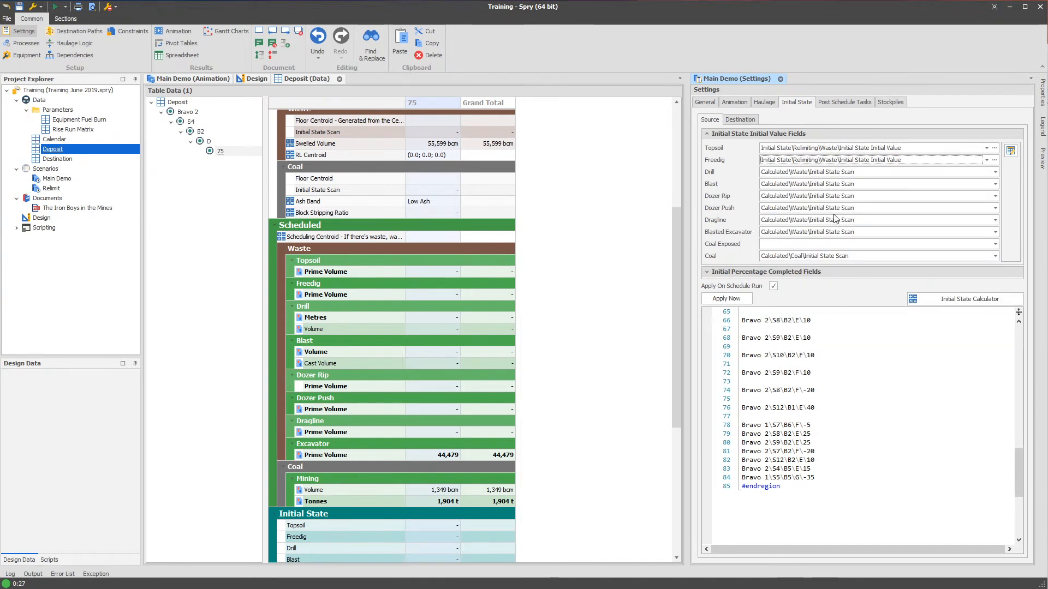
Set the Coal initial value field to Initial State\Relimiting\Coal\Initial State Initial Value
click(880, 256)
scroll(873, 355, down, 1)
click(852, 457)
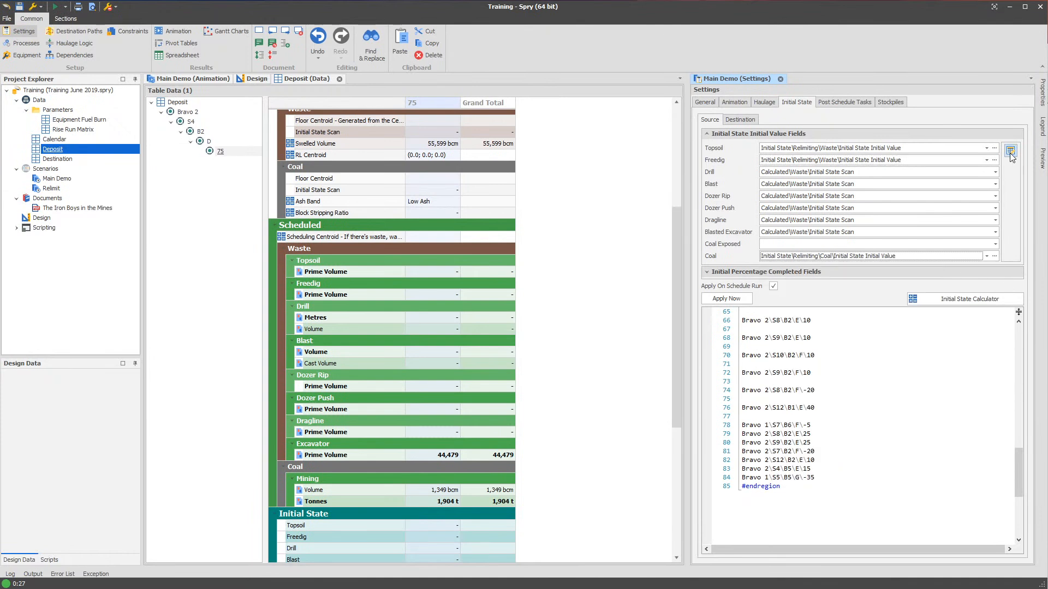
click(928, 256)
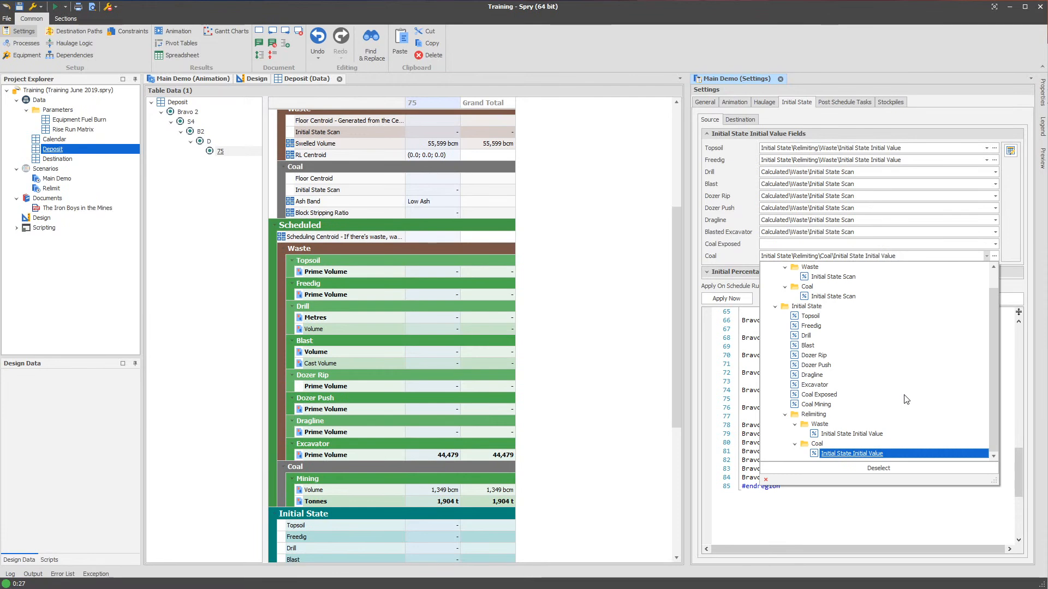
click(869, 455)
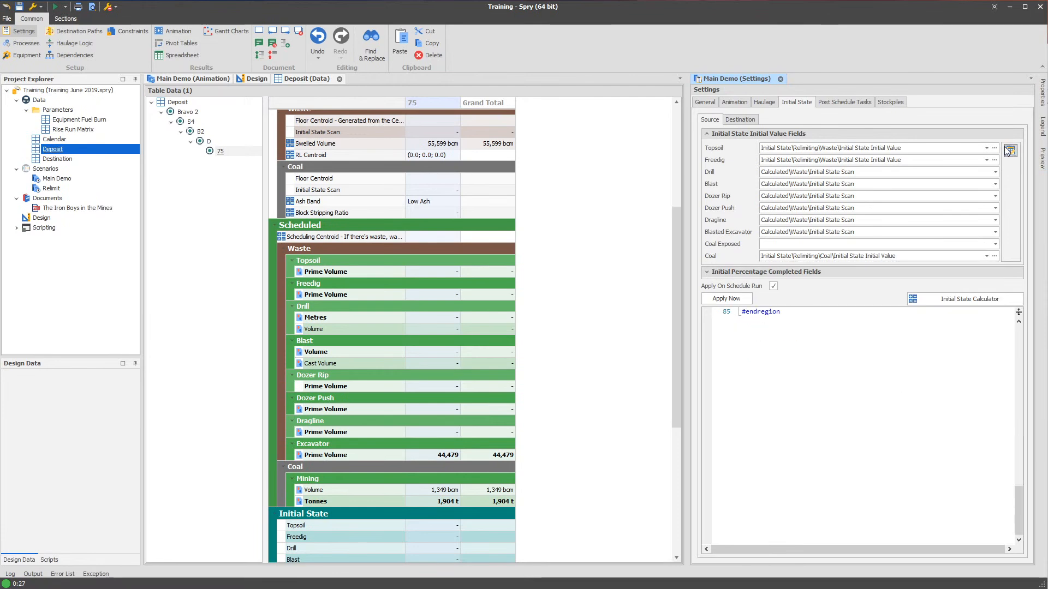
Fill the initial value fields from Drill to Blasted Excavator with Initial State\Relimiting\Waste\Initial State Initial Value and accept the list
click(1009, 151)
drag(431, 163, 437, 174)
key(ctrl+c)
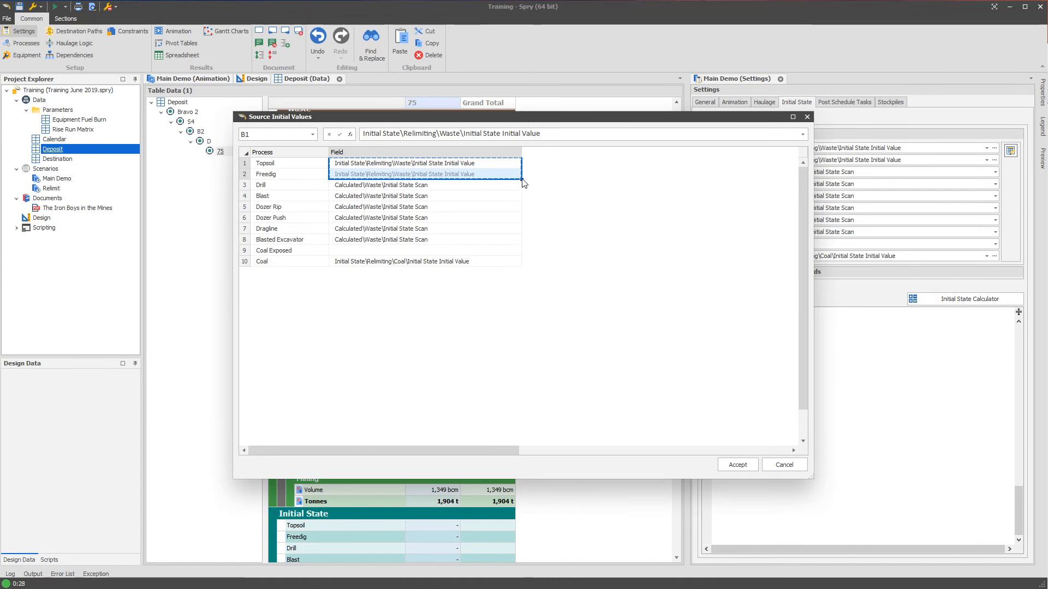
drag(521, 180, 496, 244)
click(455, 263)
click(737, 464)
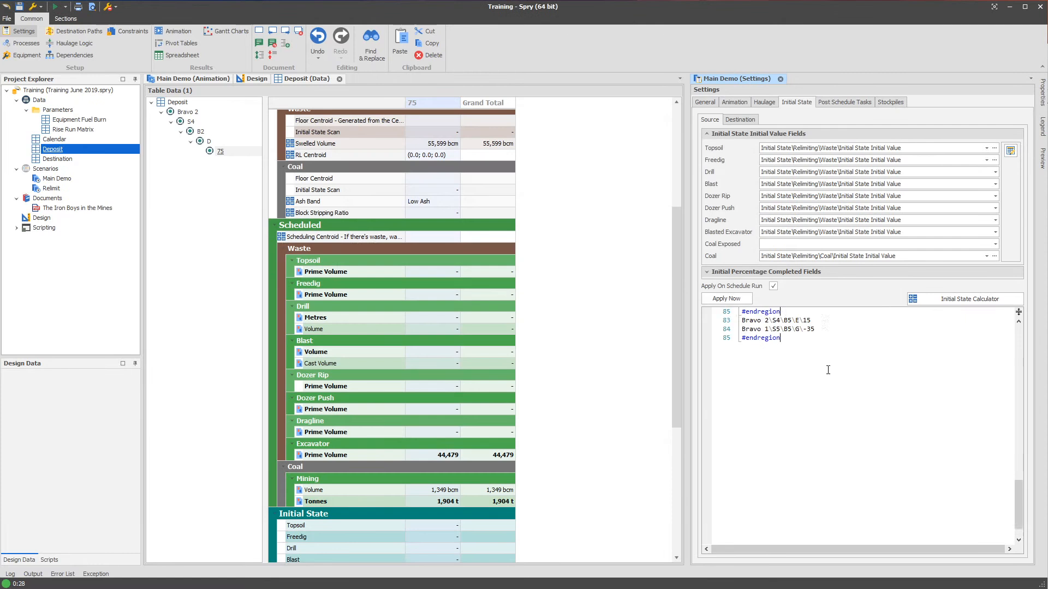
Collapse the Tidy up region, comment out the * (0%) line just above it and append <-- to that line
scroll(813, 397, up, 17)
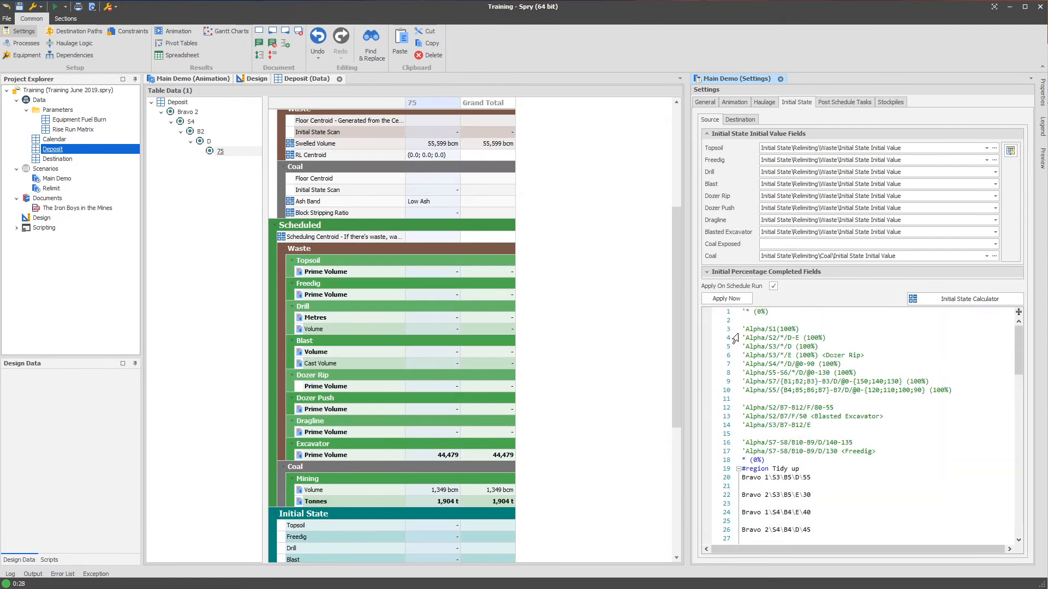
click(738, 469)
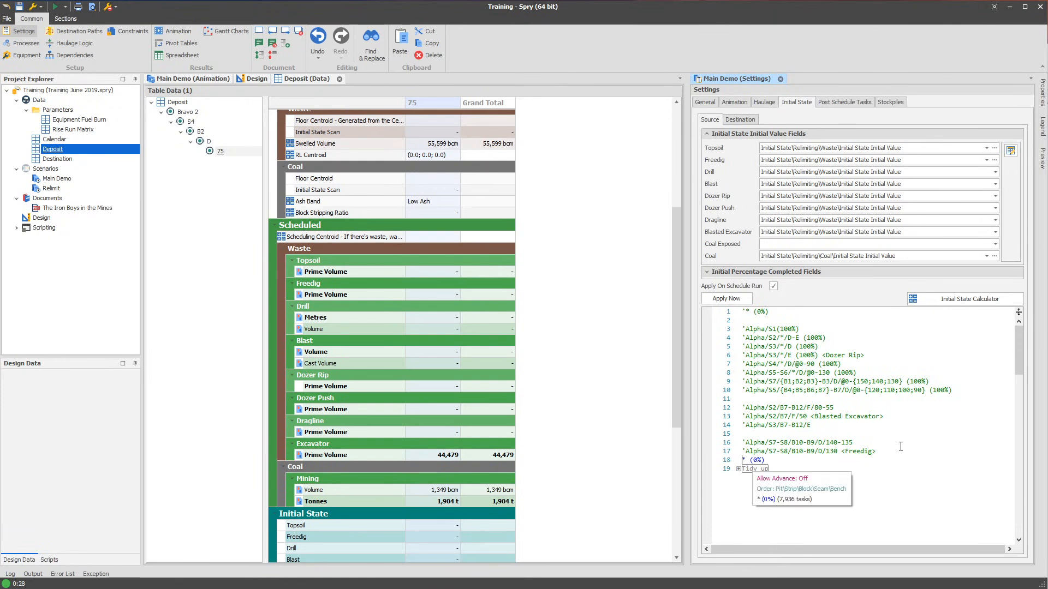
text(')
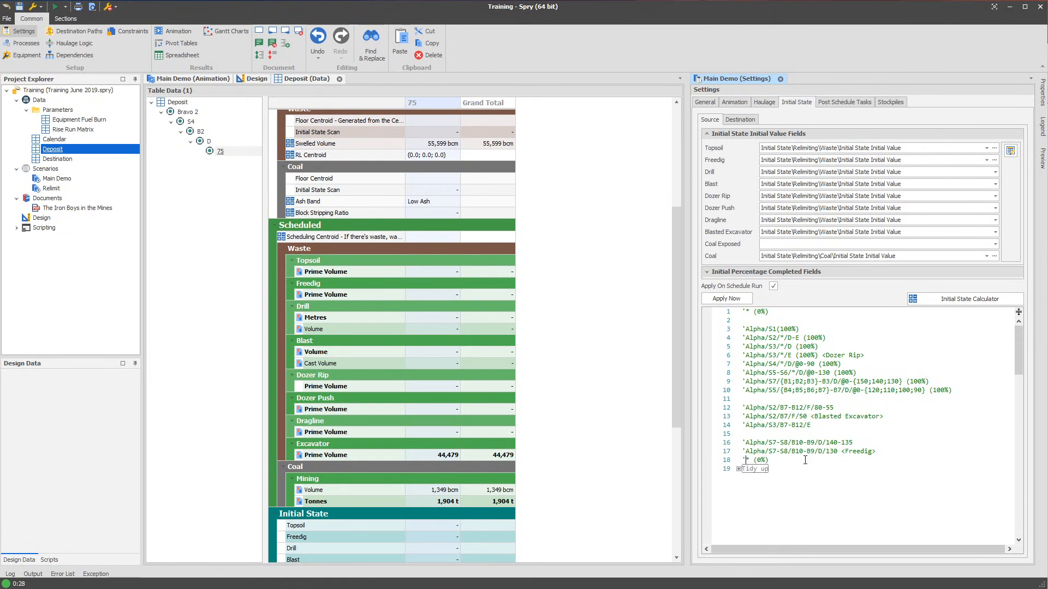
drag(768, 460, 743, 459)
click(795, 461)
text(<--)
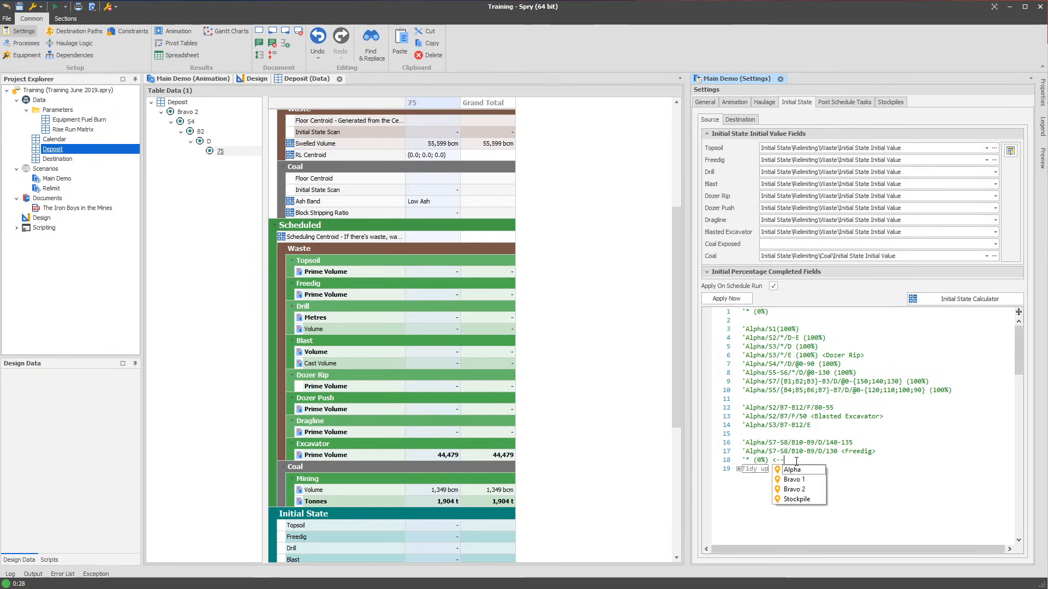
click(791, 451)
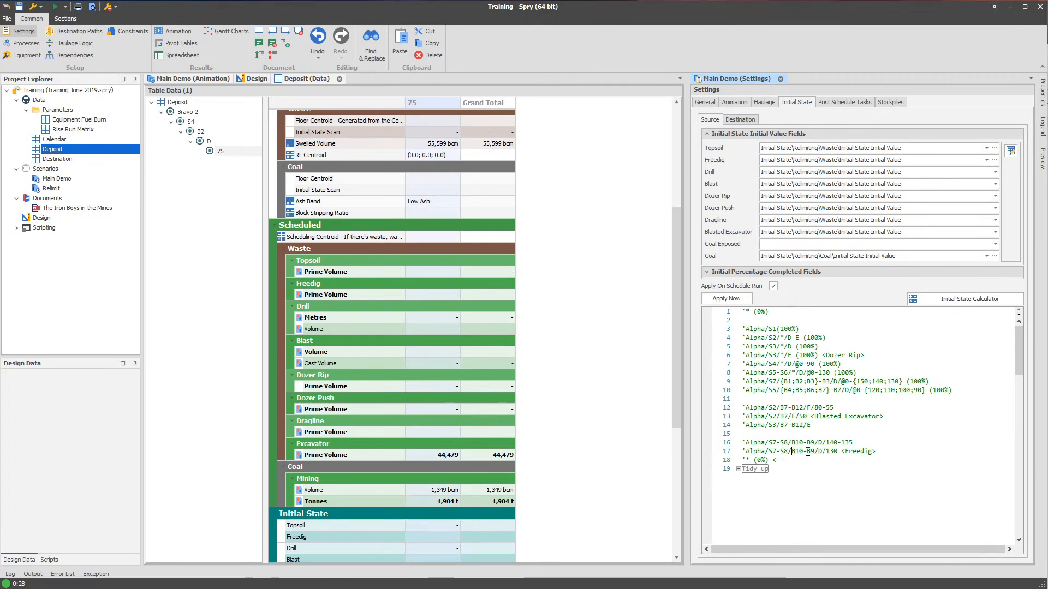
click(809, 459)
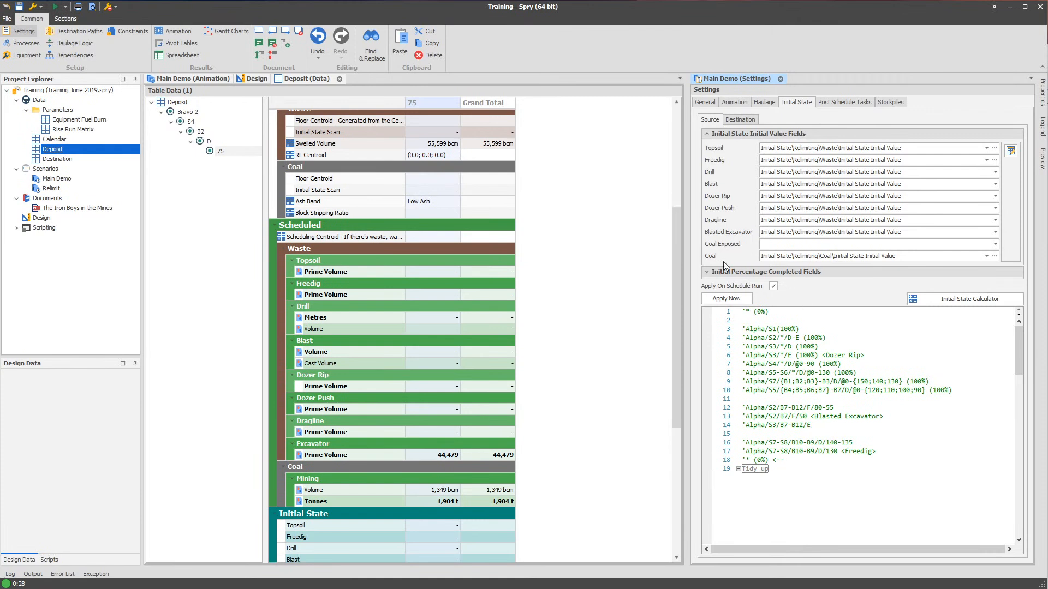
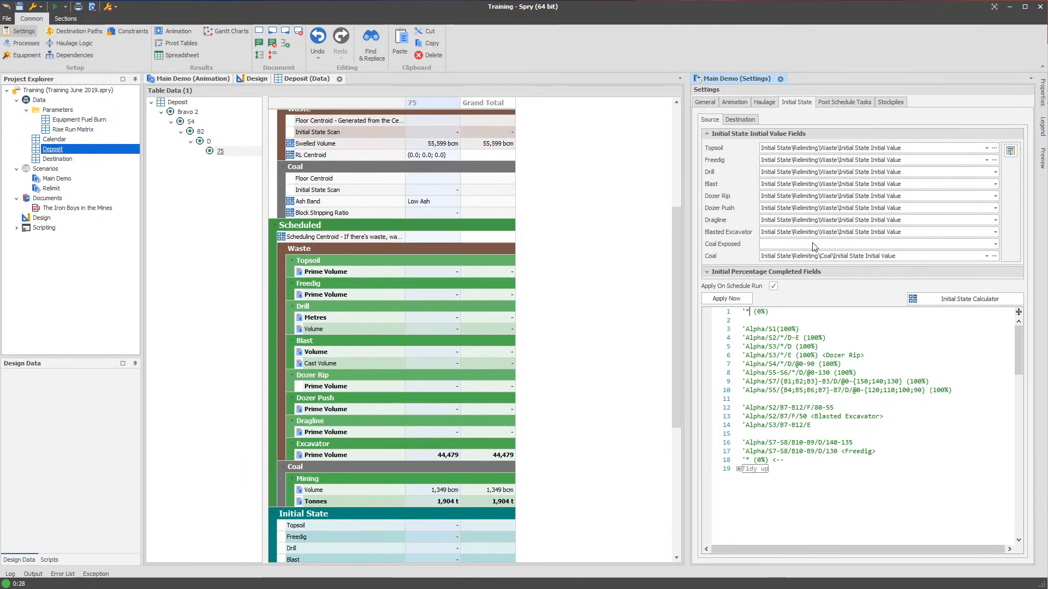
click(805, 318)
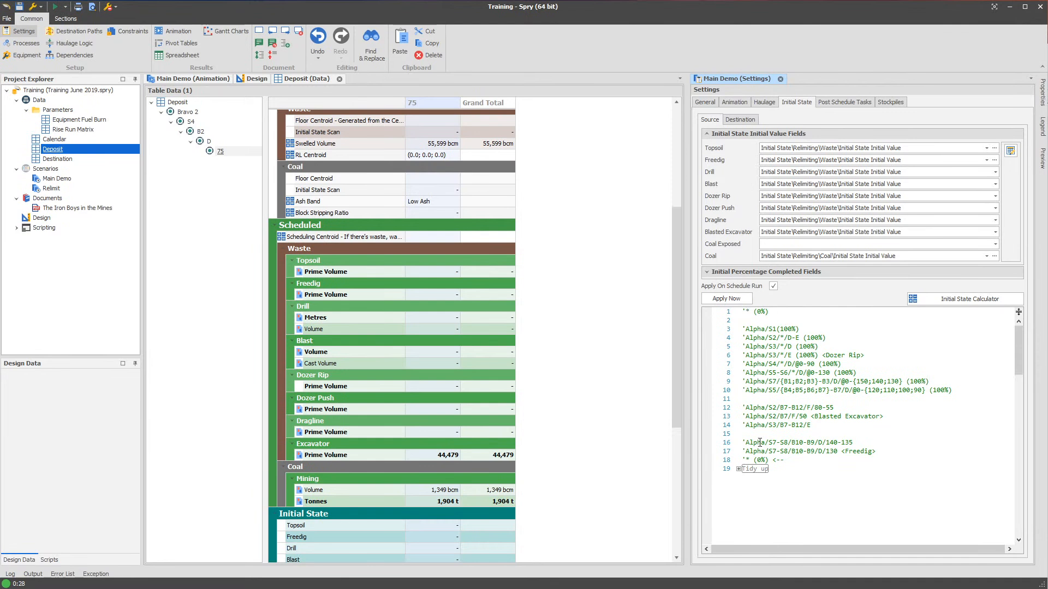
click(747, 460)
key(BackSpace)
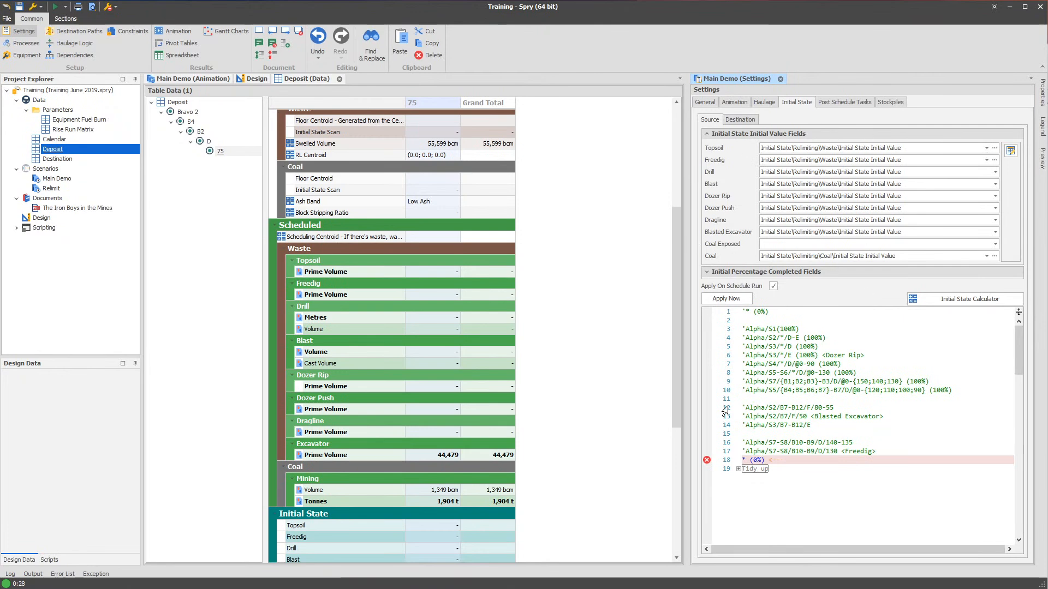
text(')
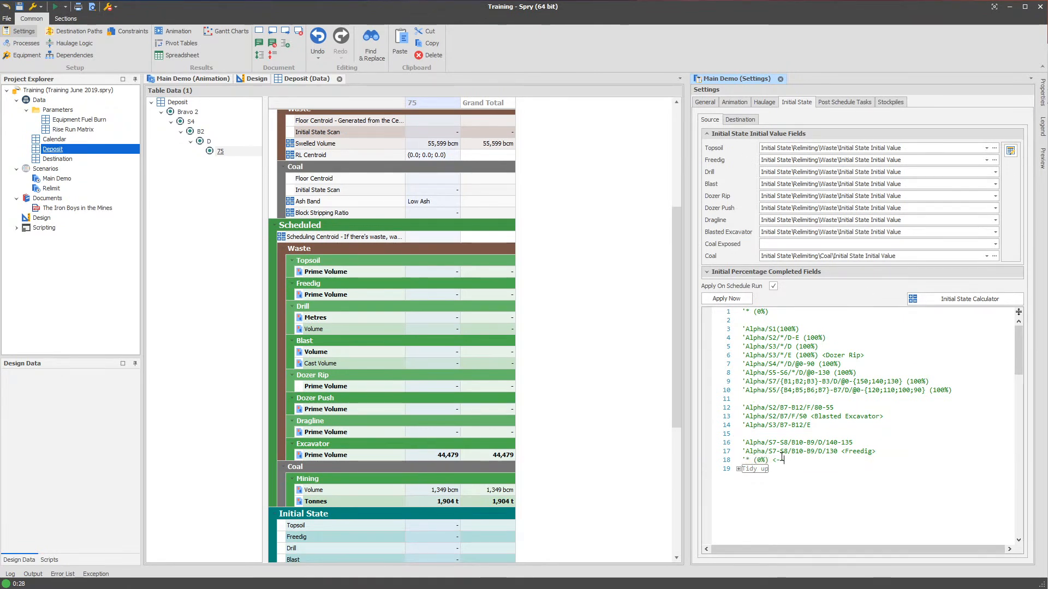
Examine the waste Initial State Initial Value under Relimiting for block 75 in the Deposit data
click(311, 81)
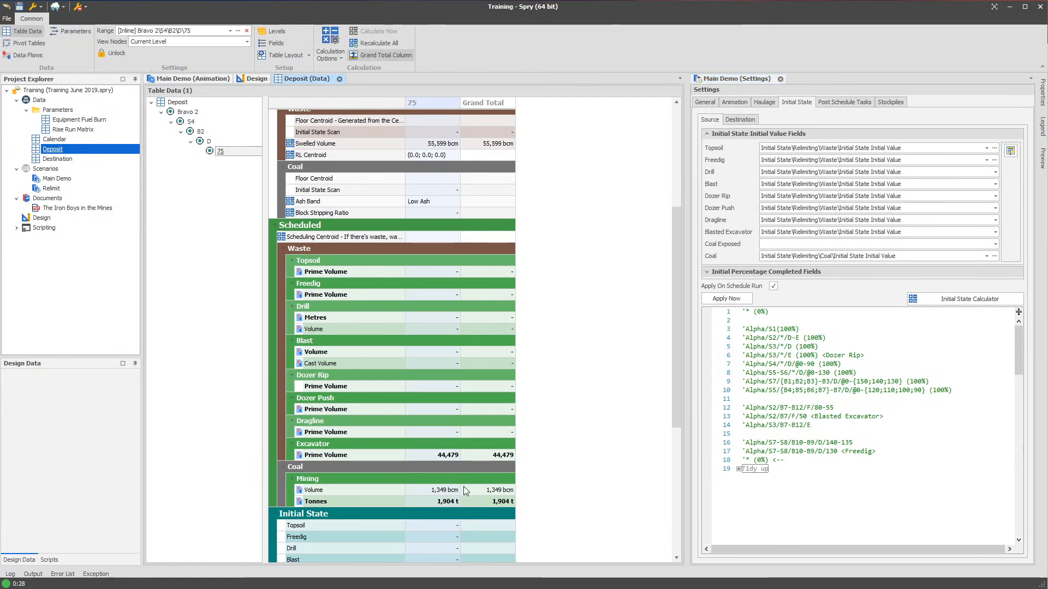
scroll(437, 505, down, 8)
scroll(437, 505, up, 4)
scroll(437, 504, down, 1)
scroll(437, 505, down, 1)
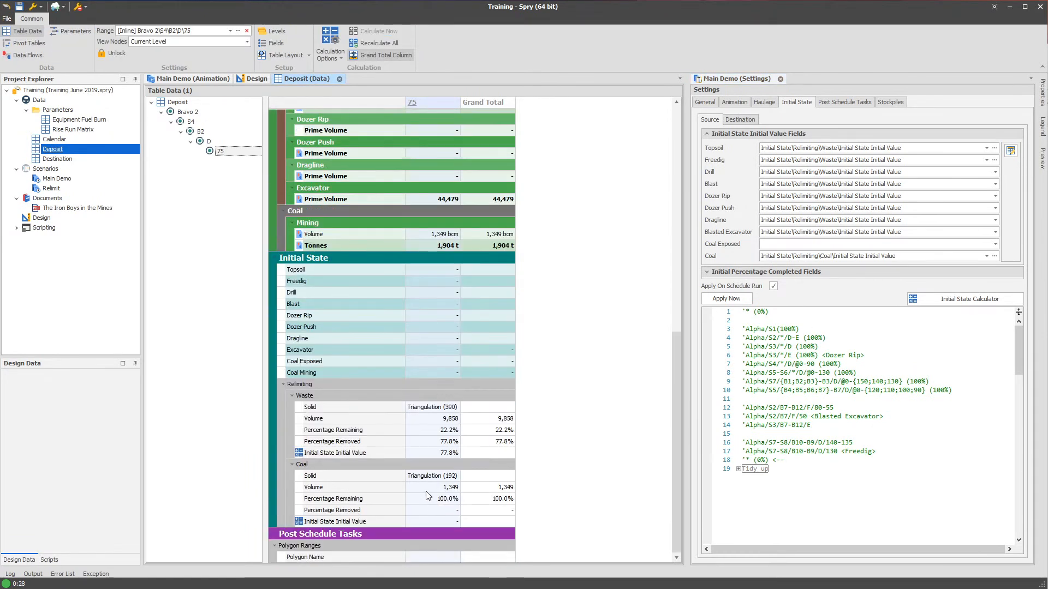
click(444, 453)
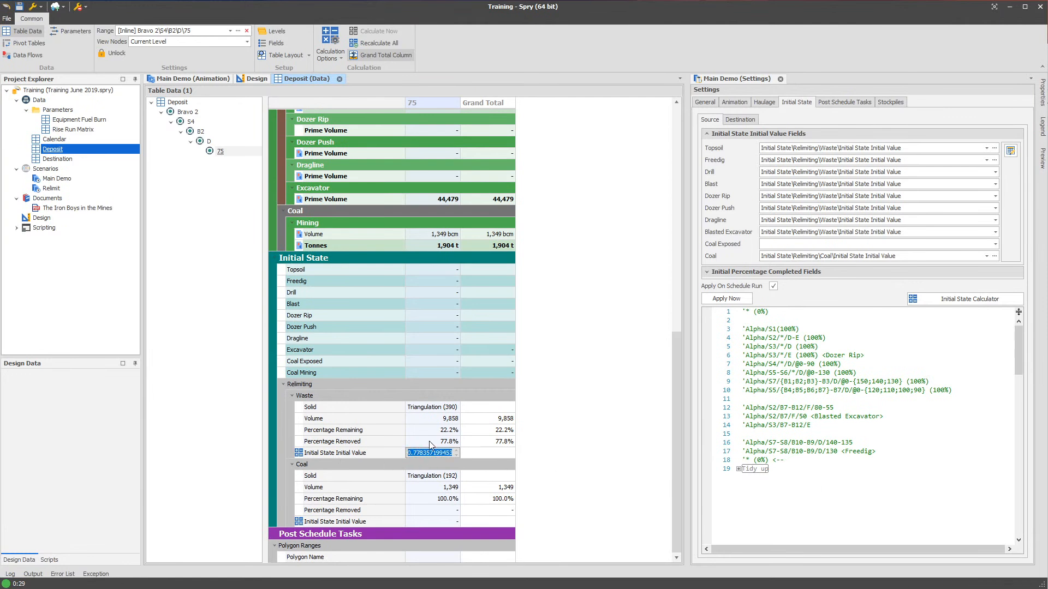
Try the manual initial state entry Bravo 2\S4\B2\D\75 (77%) beneath the Tidy up region and delete it
right_click(229, 152)
click(274, 200)
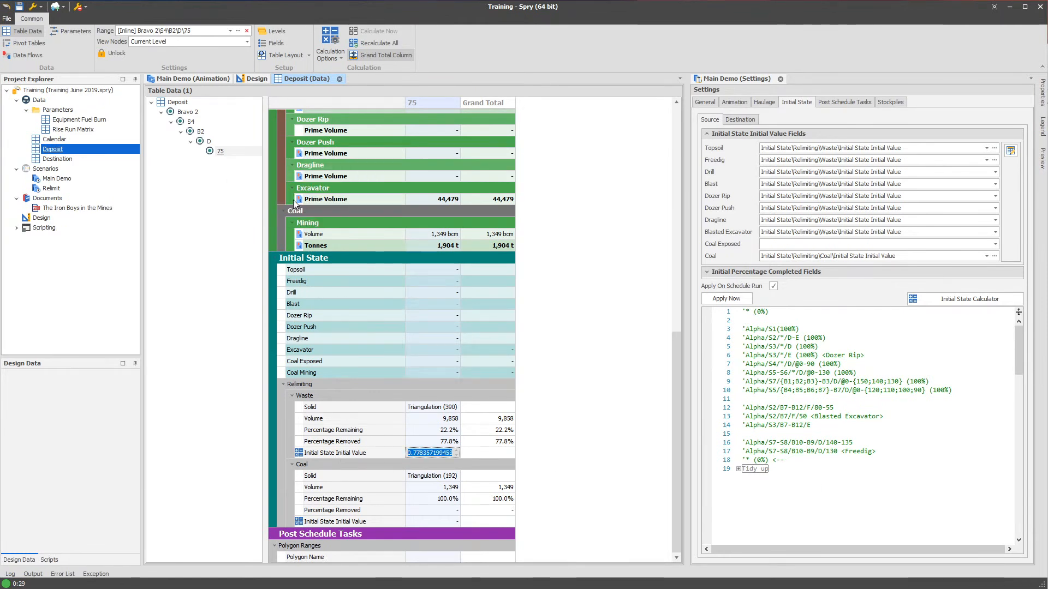
click(802, 472)
key(Return)
text(Bravo 2\S4\B2\D\75)
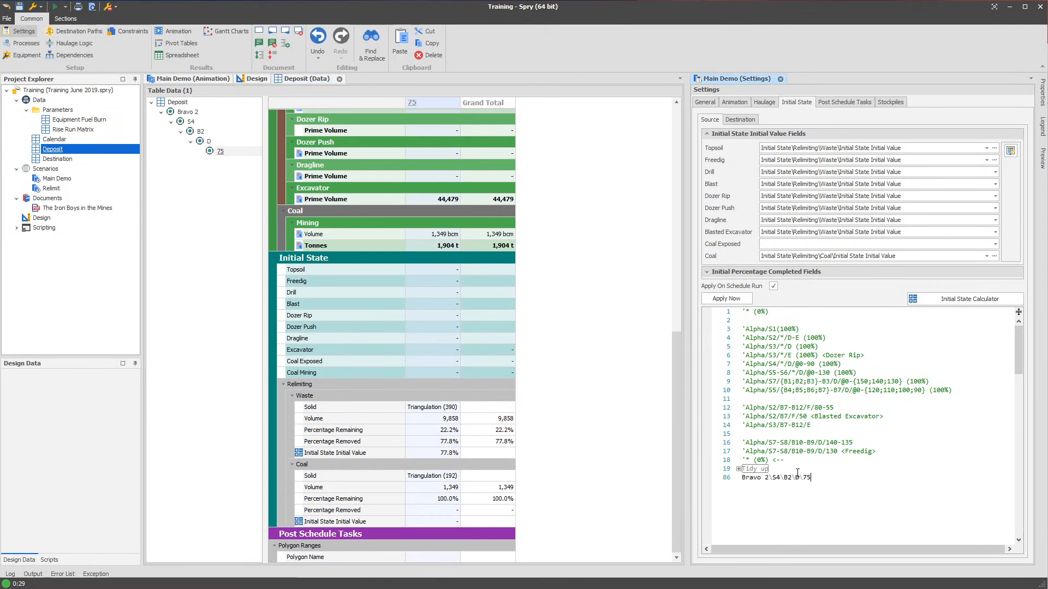
text(()
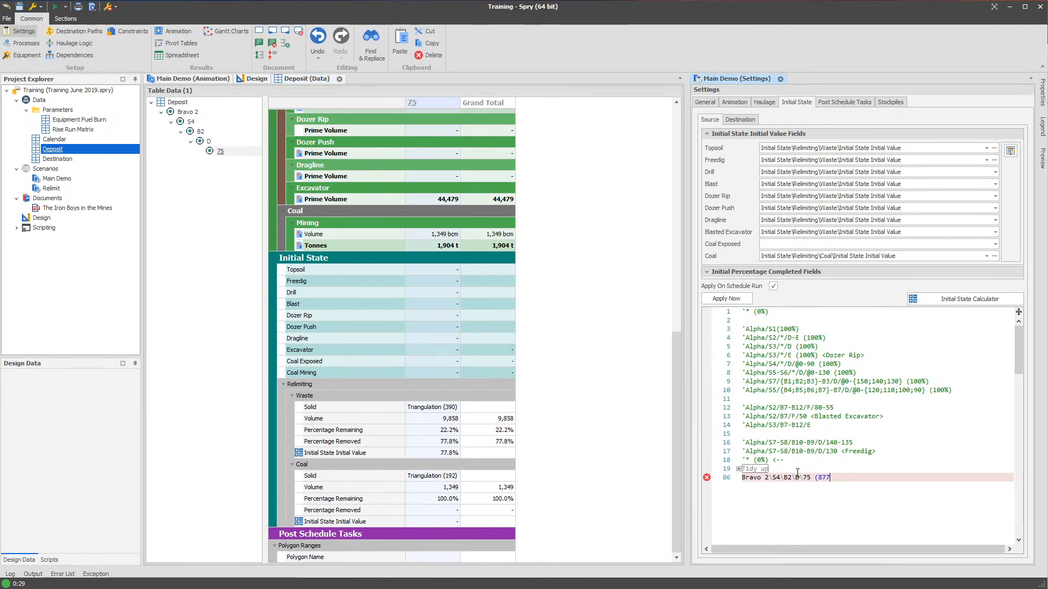
text(77%))
key(shift+Home)
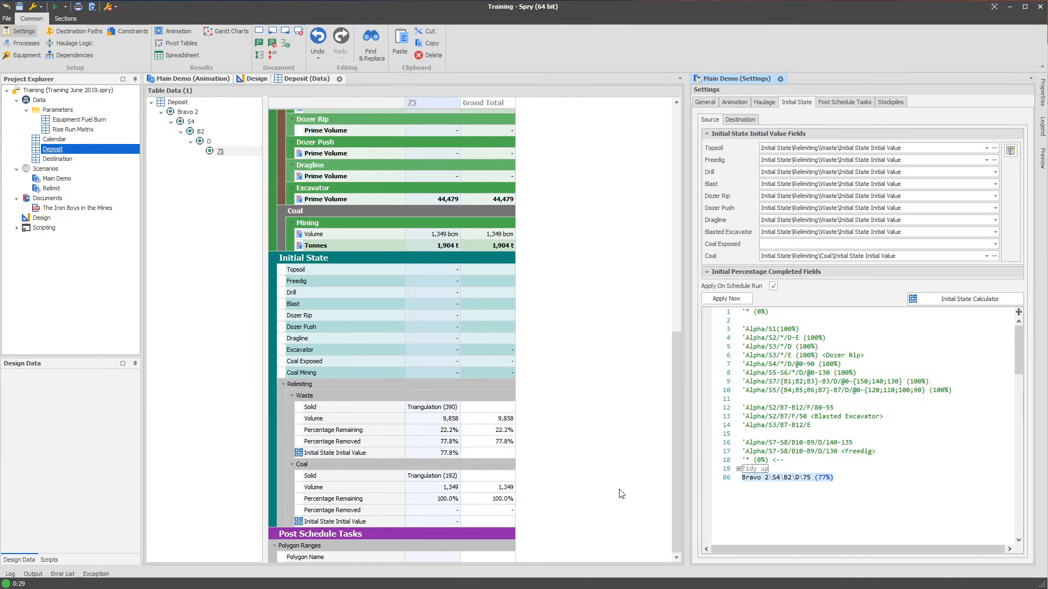
click(894, 484)
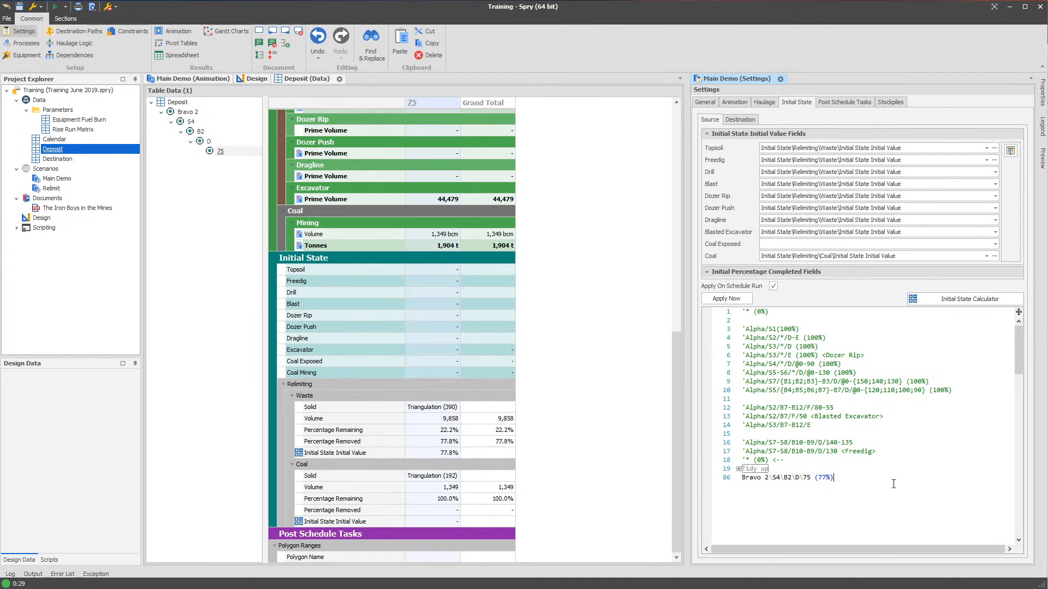
key(shift+Home)
key(BackSpace)
Apply Main Demo's initial state immediately and inspect the relimited block 75 solid in the Main Demo animation
click(719, 299)
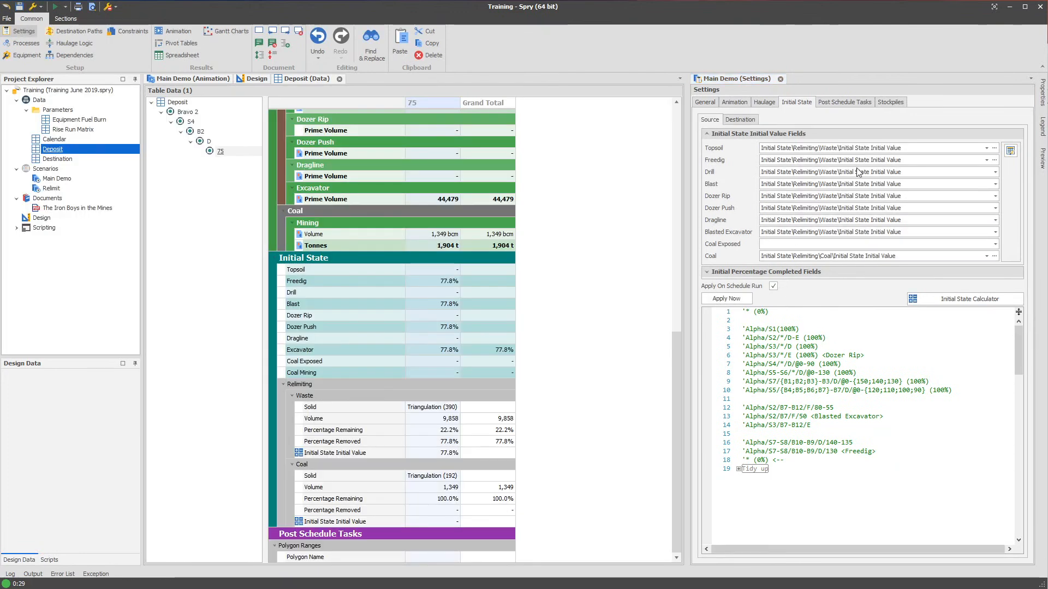
click(193, 79)
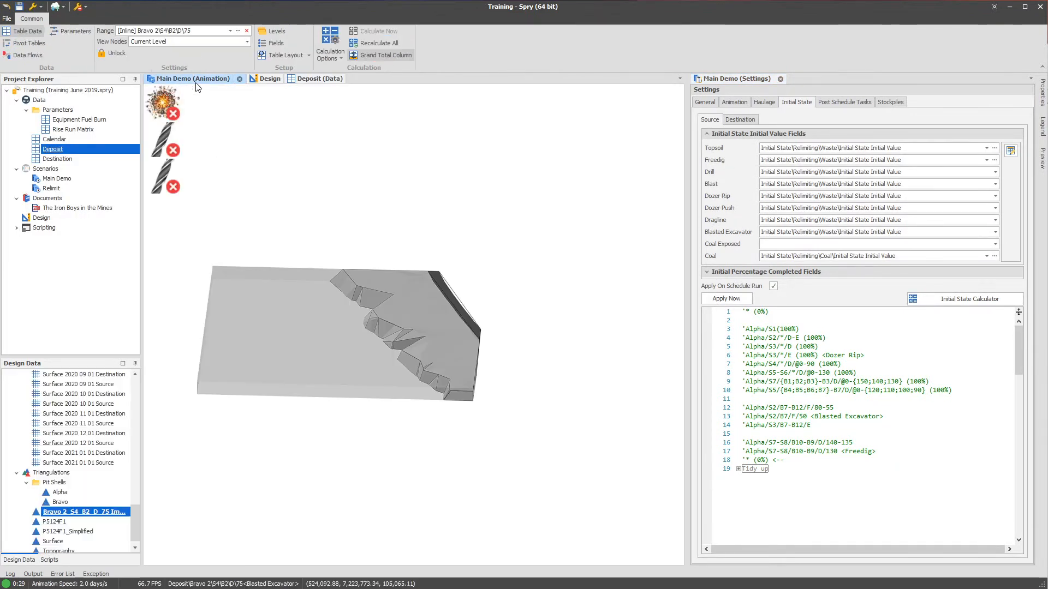
mouse_move(442, 333)
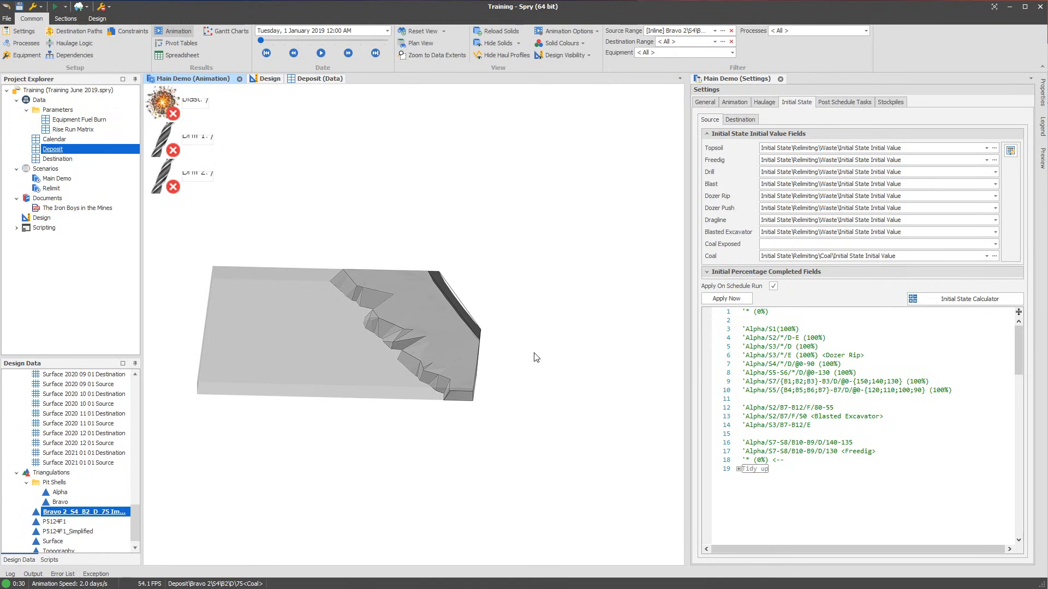
click(826, 469)
click(450, 288)
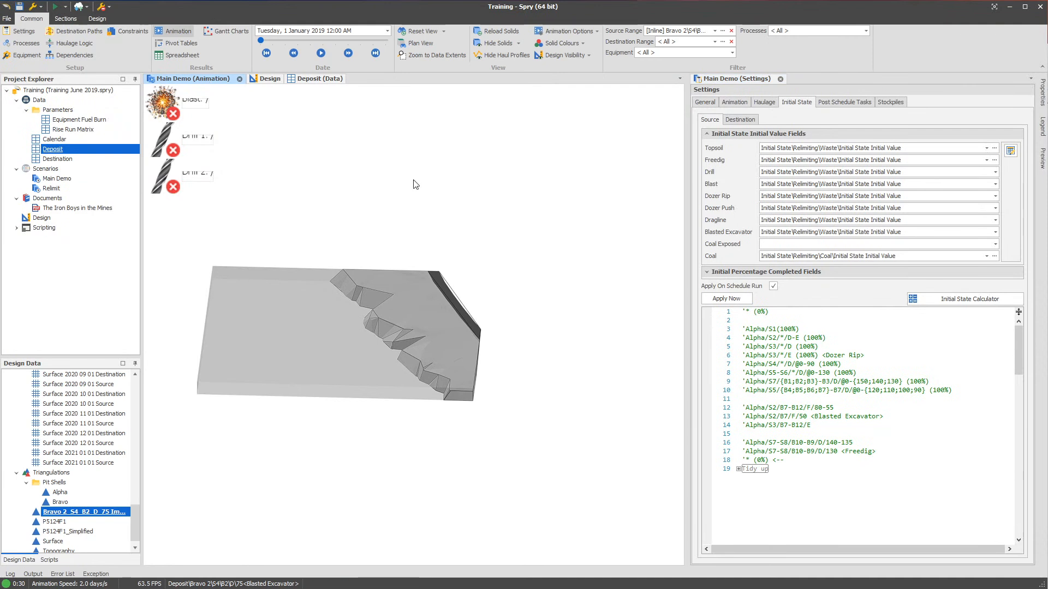
Start a new source solid colour set with the Solid Colour Wizard in Table Field Values mode
click(582, 43)
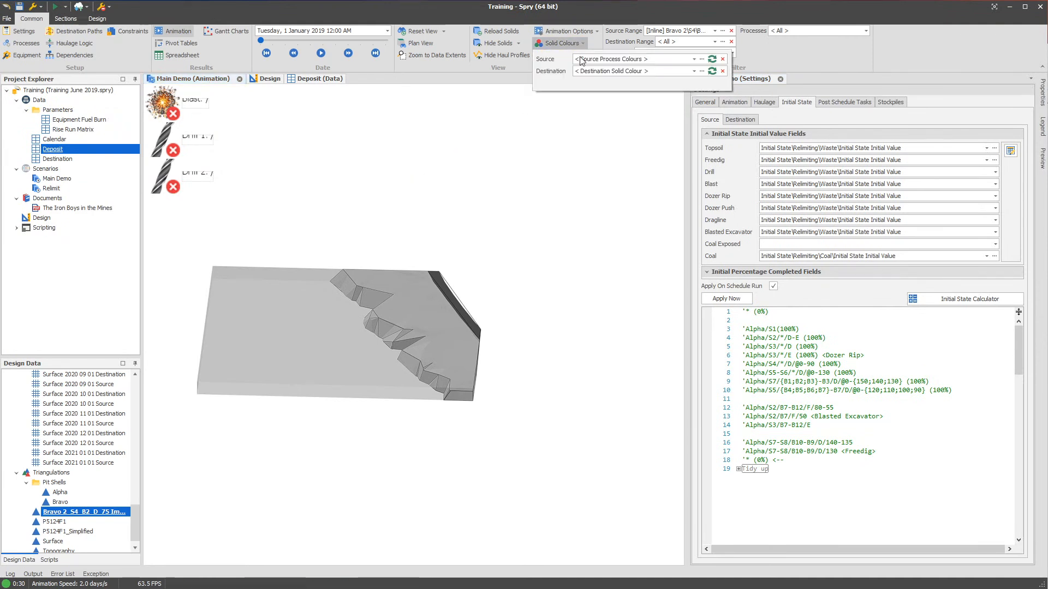
click(703, 60)
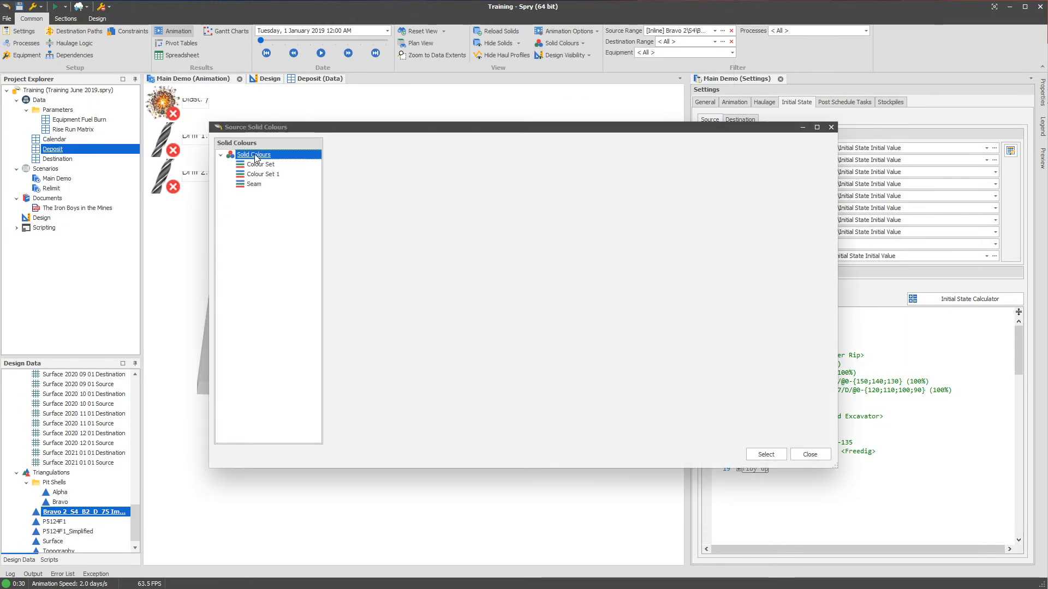
right_click(254, 155)
mouse_move(278, 161)
click(392, 162)
click(496, 161)
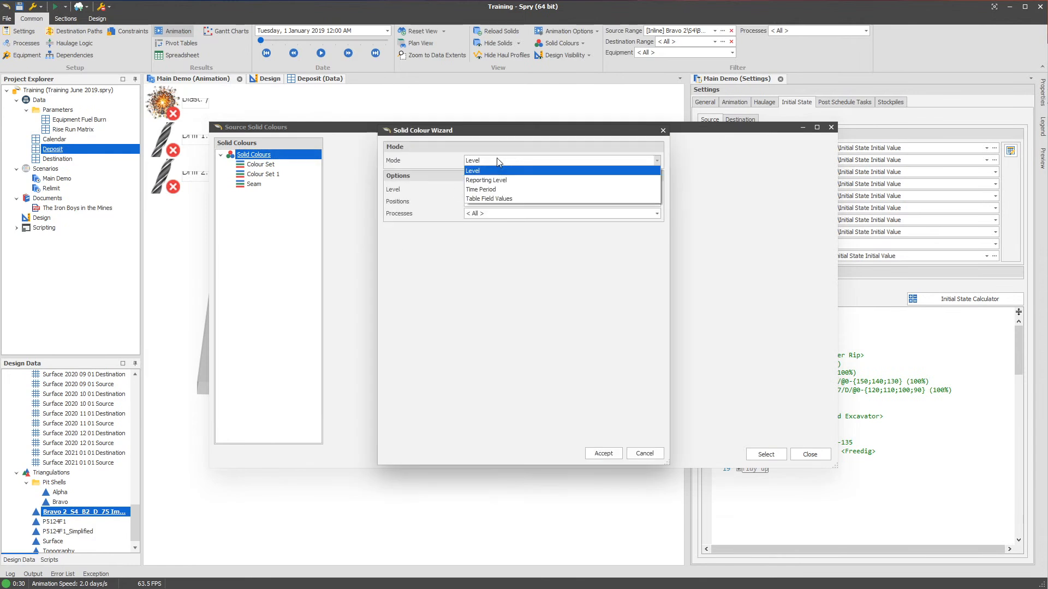
click(489, 198)
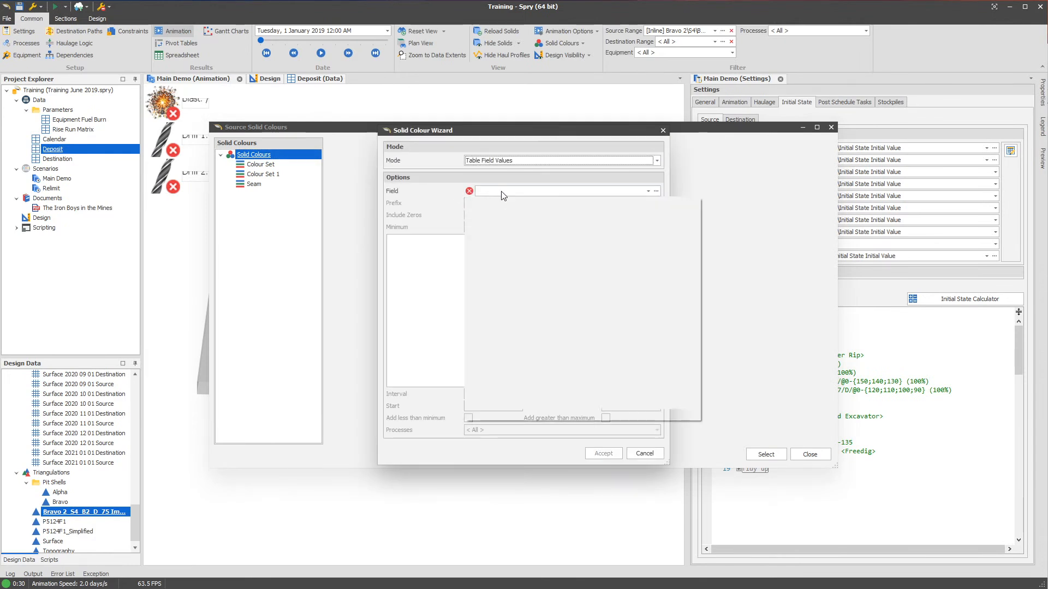
Set the wizard's field to Initial State\Relimiting\Waste\Percentage Removed and inspect its distribution chart
click(508, 191)
scroll(567, 328, down, 10)
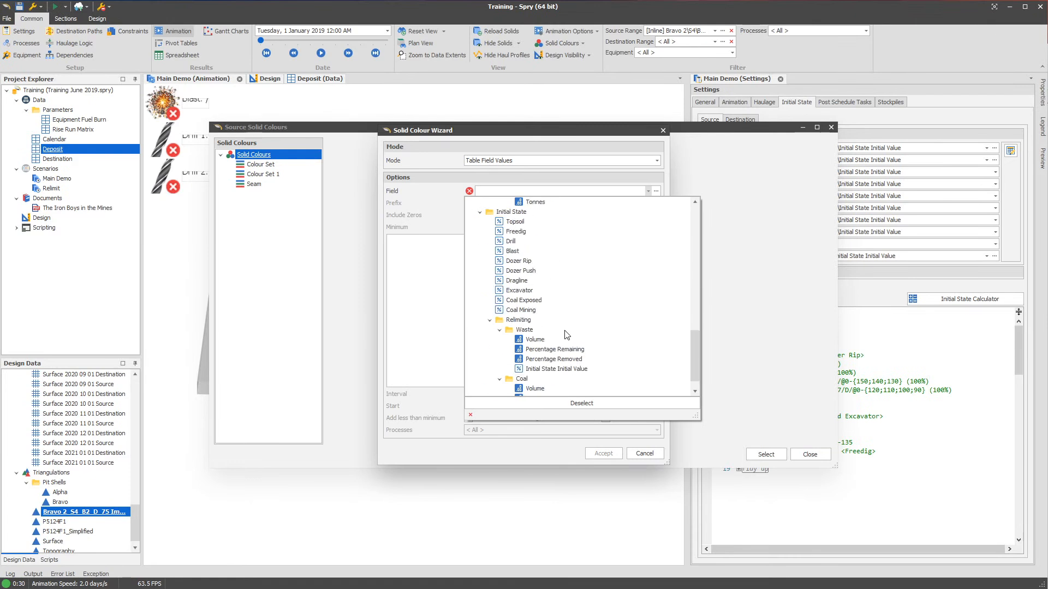
click(537, 291)
double_click(540, 291)
click(551, 191)
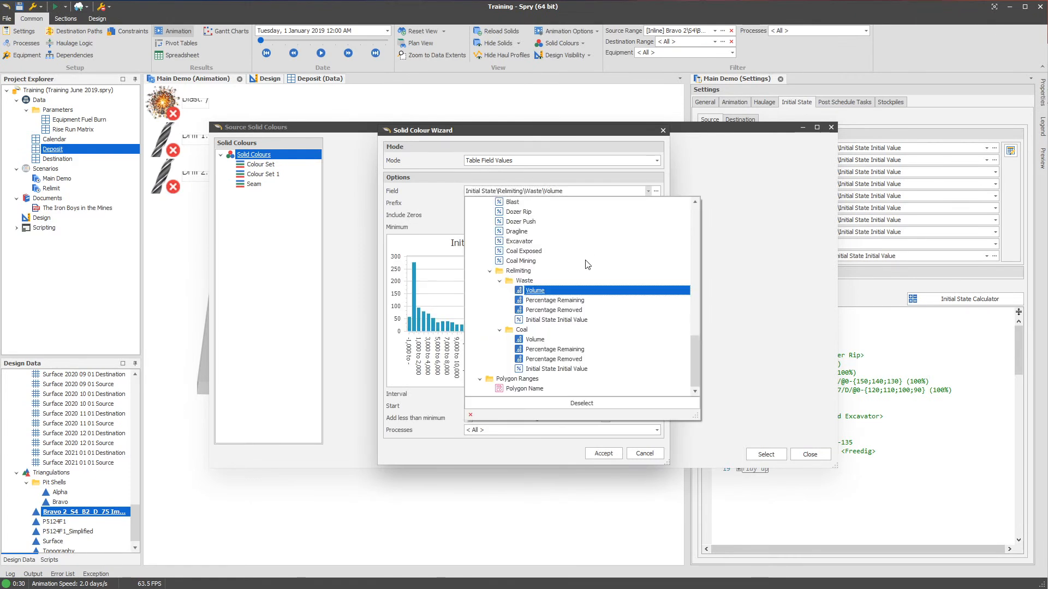
double_click(581, 310)
mouse_move(654, 309)
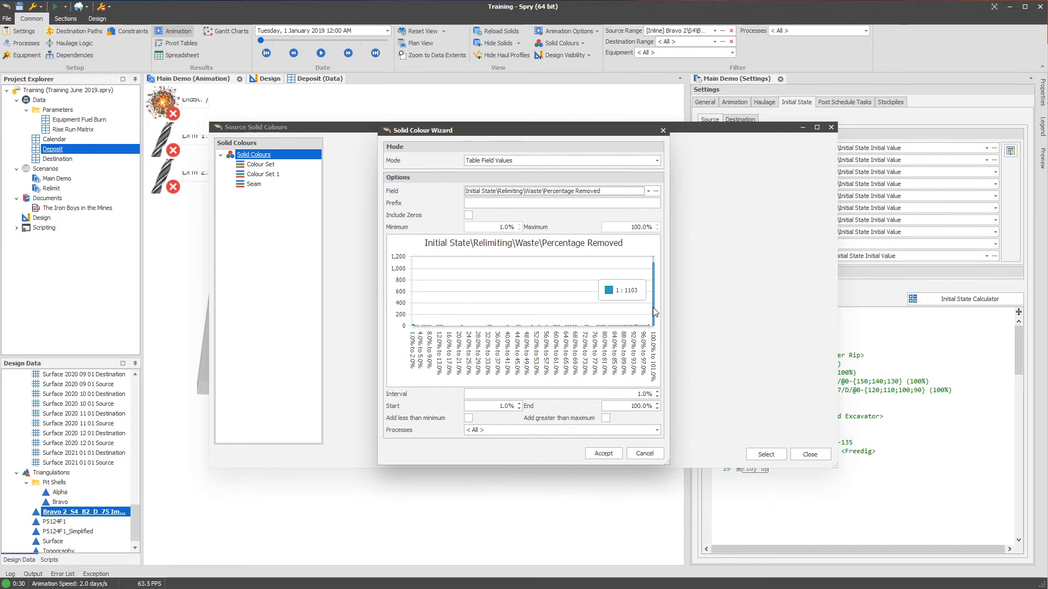
Include zeros, generate the waste Percentage Removed colour set and review its ranges
click(467, 215)
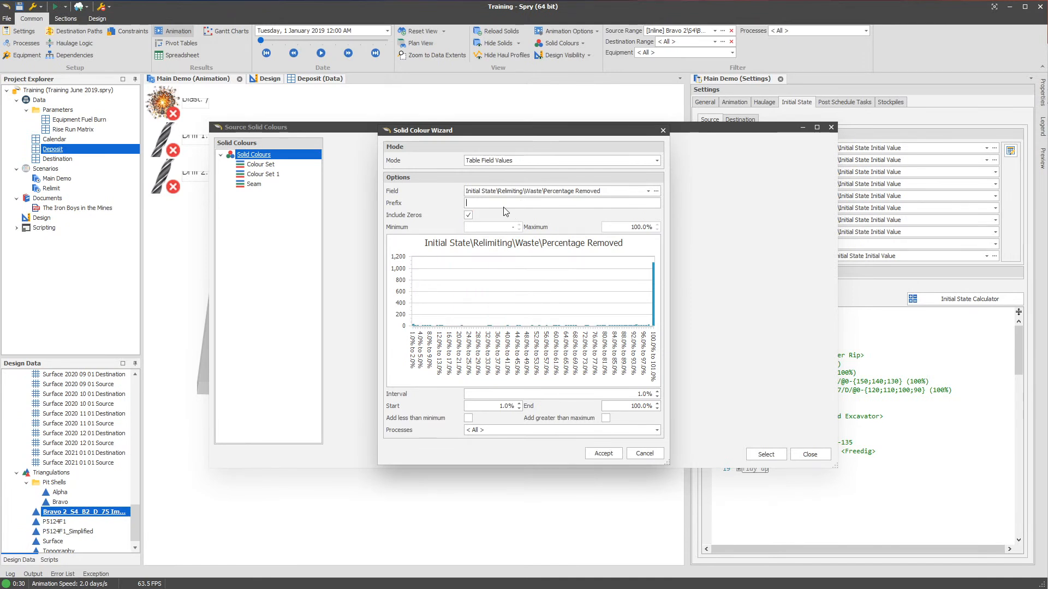
click(603, 453)
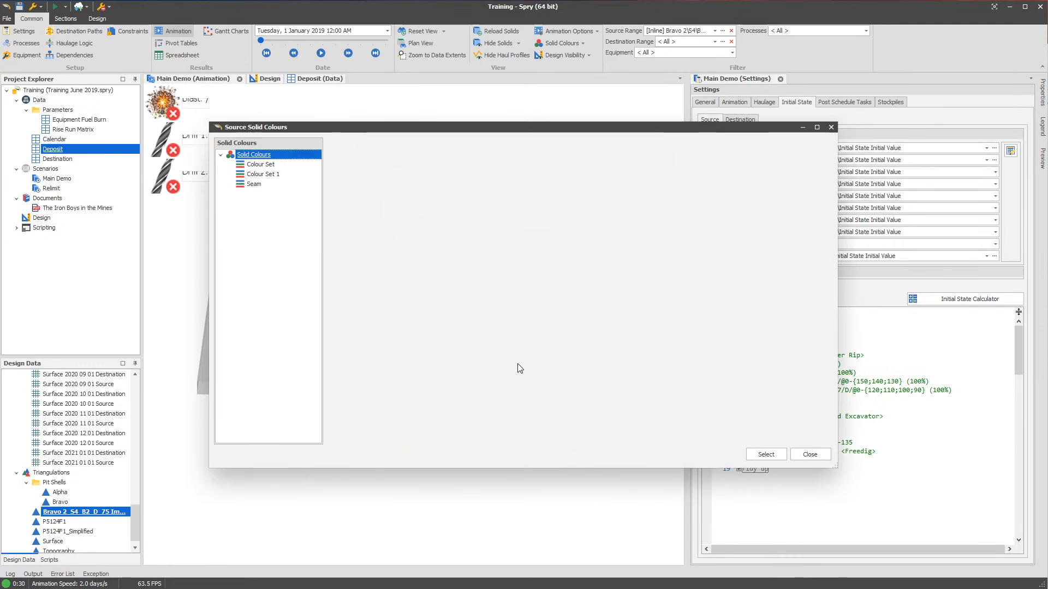
scroll(528, 323, down, 20)
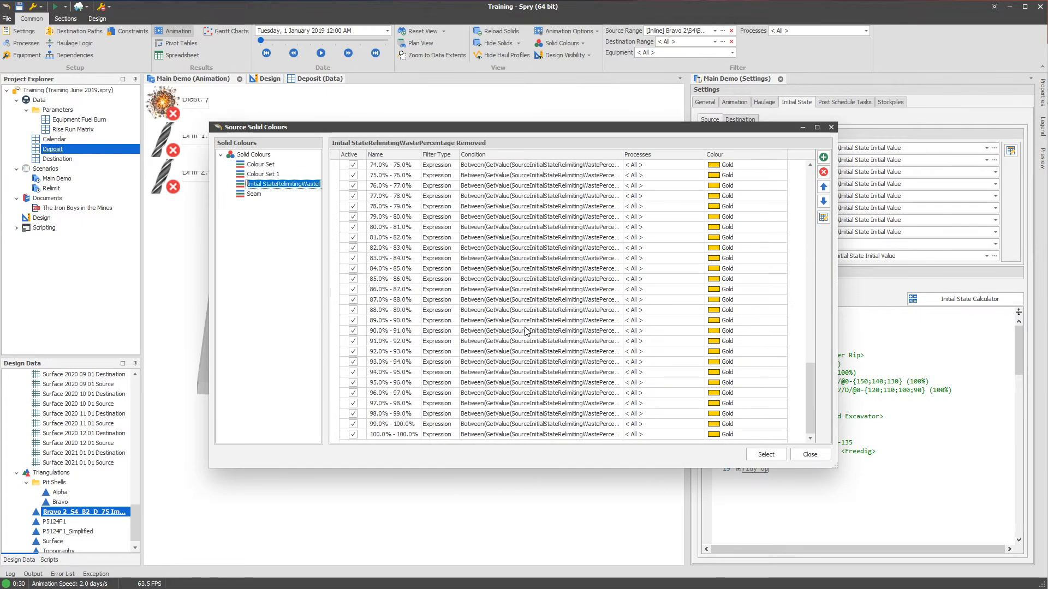
scroll(525, 342, up, 19)
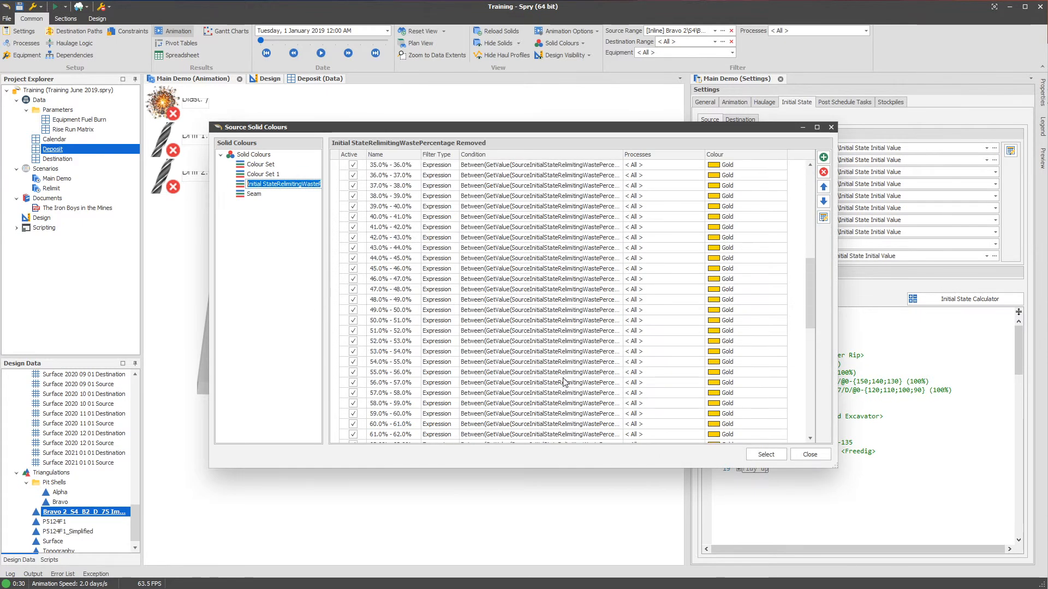
Apply a user-defined two-colour palette from Red to Lime to all ranges of the waste Percentage Removed set and select the set
scroll(598, 359, down, 19)
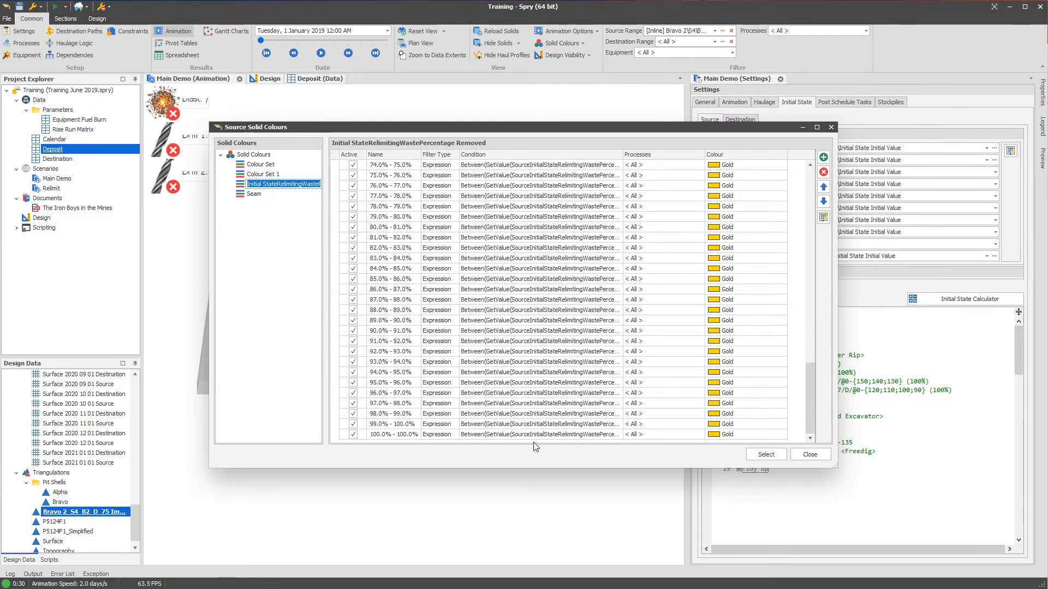
key(ctrl+a)
right_click(583, 433)
click(621, 466)
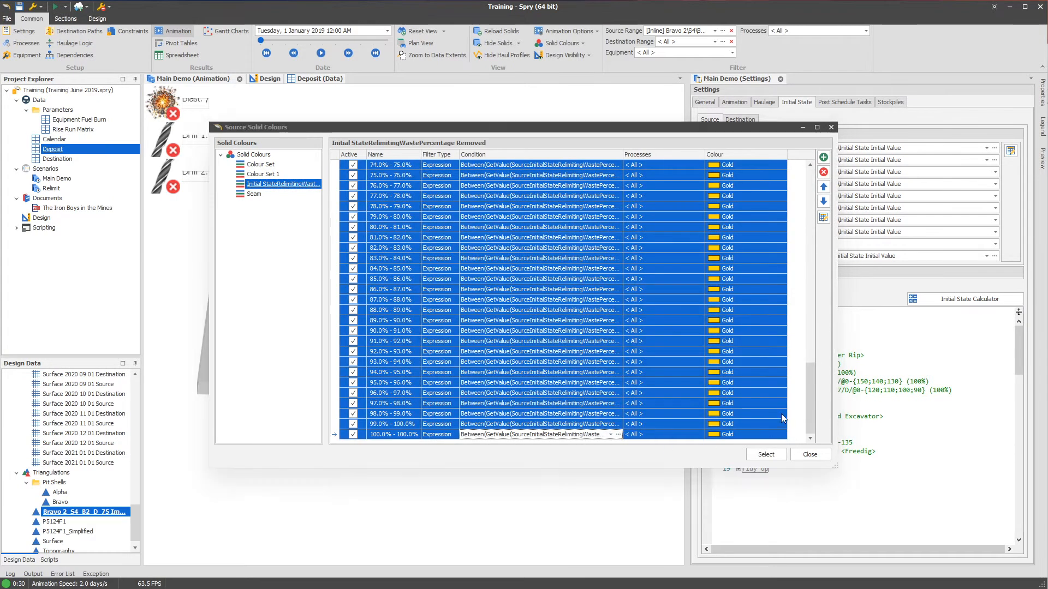
click(498, 165)
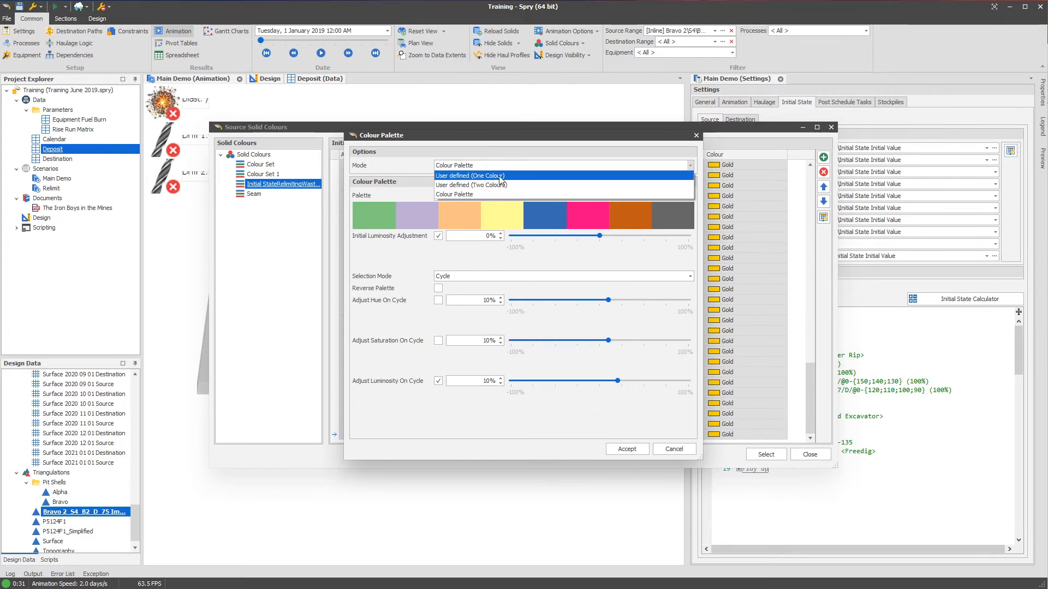
click(502, 176)
click(499, 166)
click(499, 185)
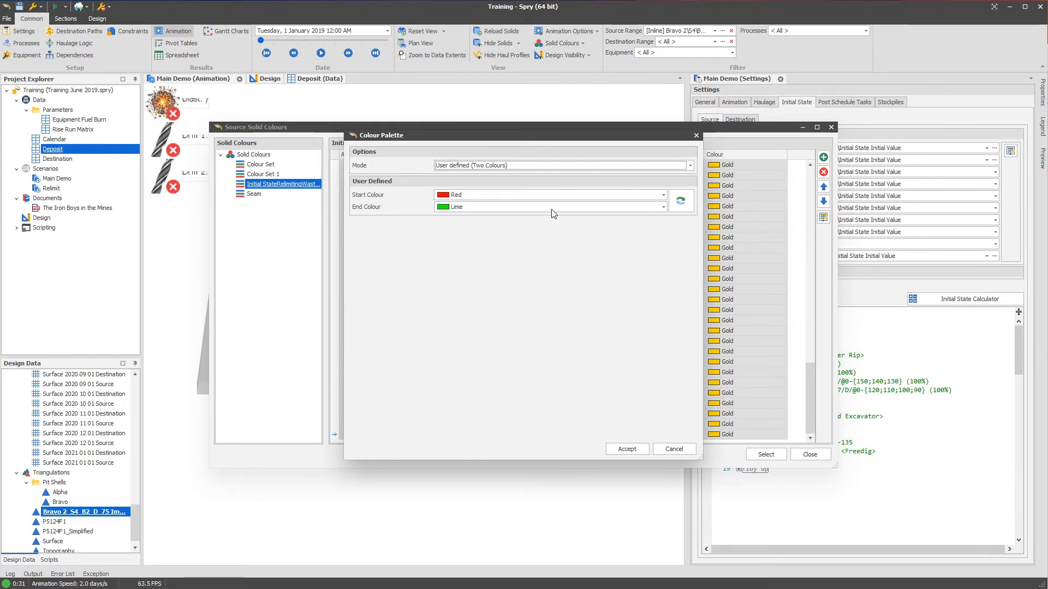
click(627, 449)
click(766, 455)
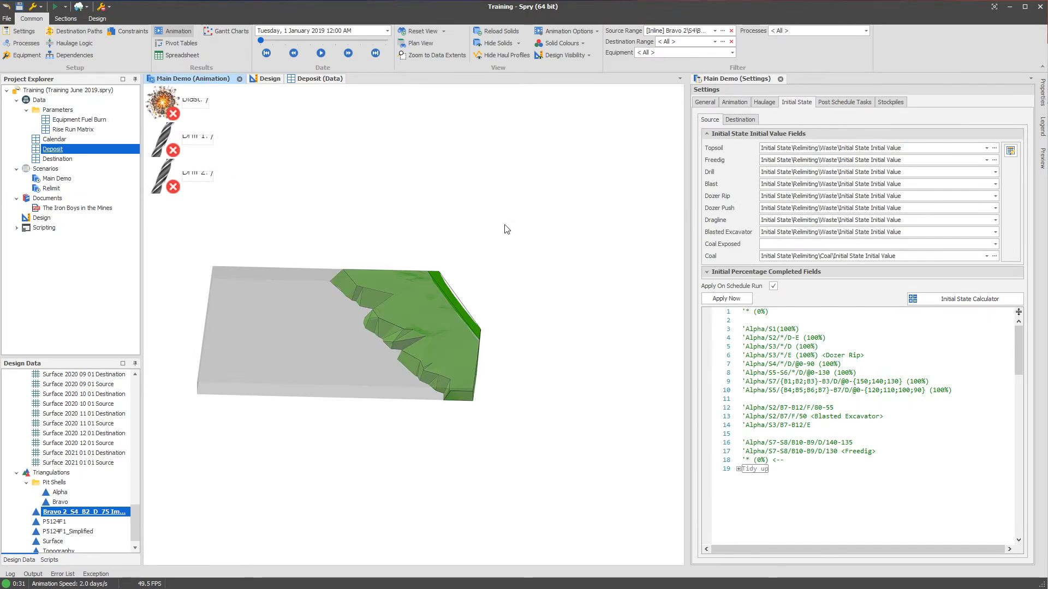
Clear the source range filter and inspect the waste colouring across all pit solids in the animation
click(731, 30)
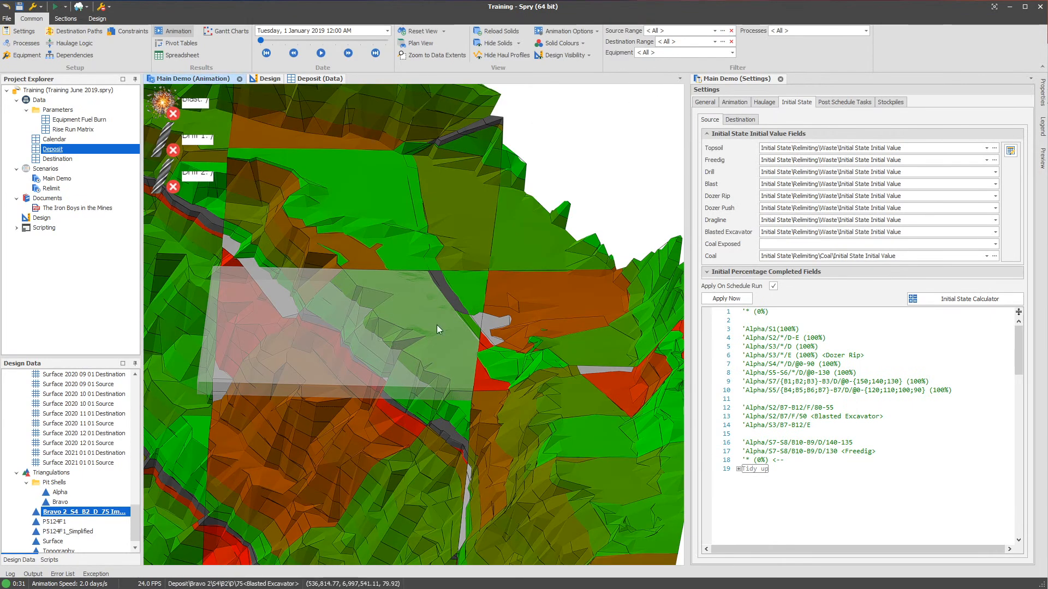
scroll(413, 369, up, 10)
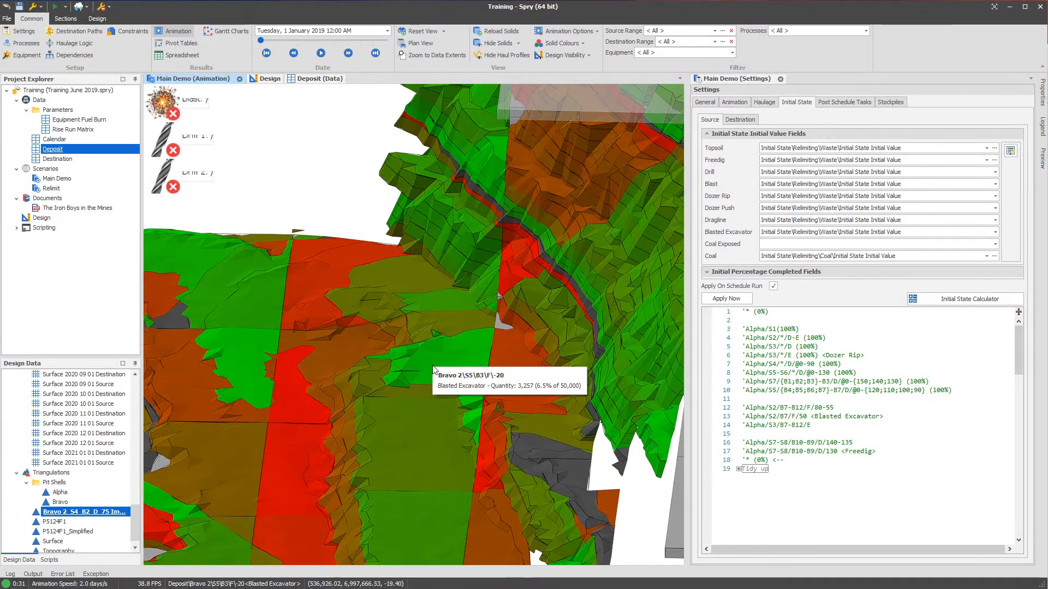
scroll(436, 369, up, 5)
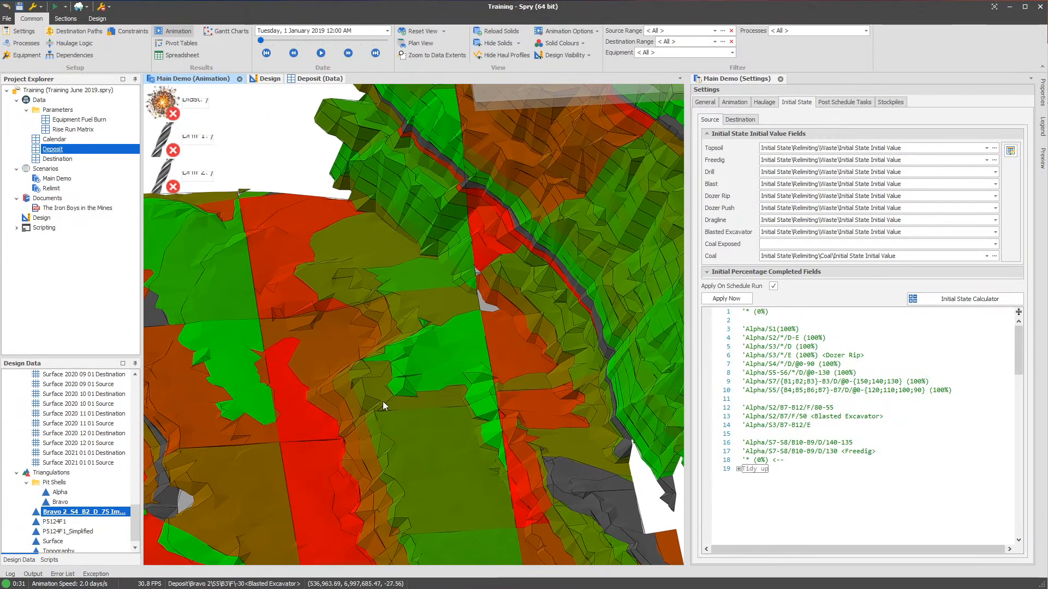
drag(440, 376, 323, 404)
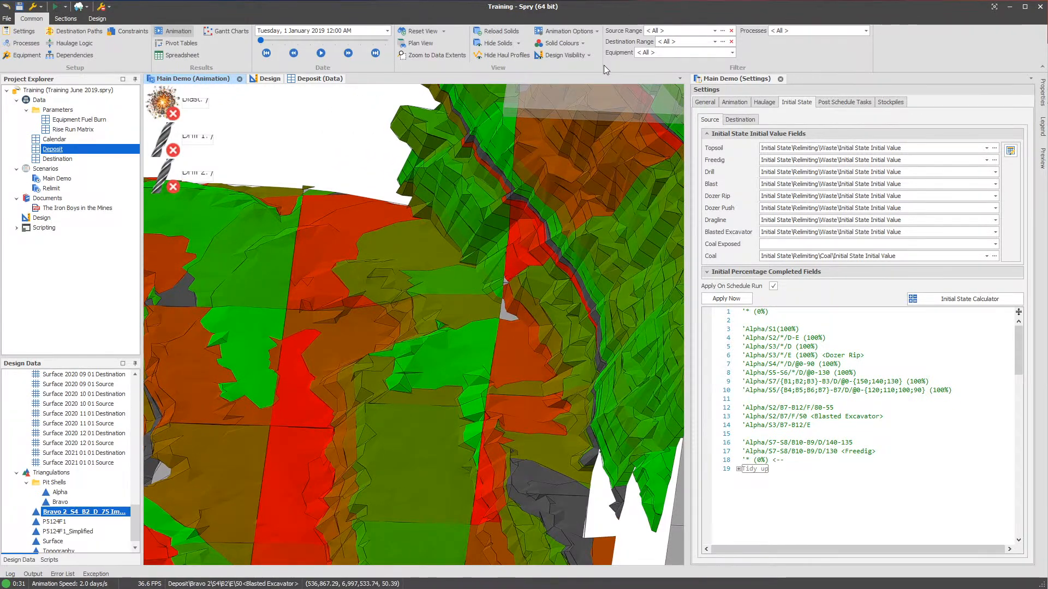
Swap the palette's start and end colours for all ranges of the waste Percentage Removed set, so they run from Lime to Red
click(583, 43)
click(702, 59)
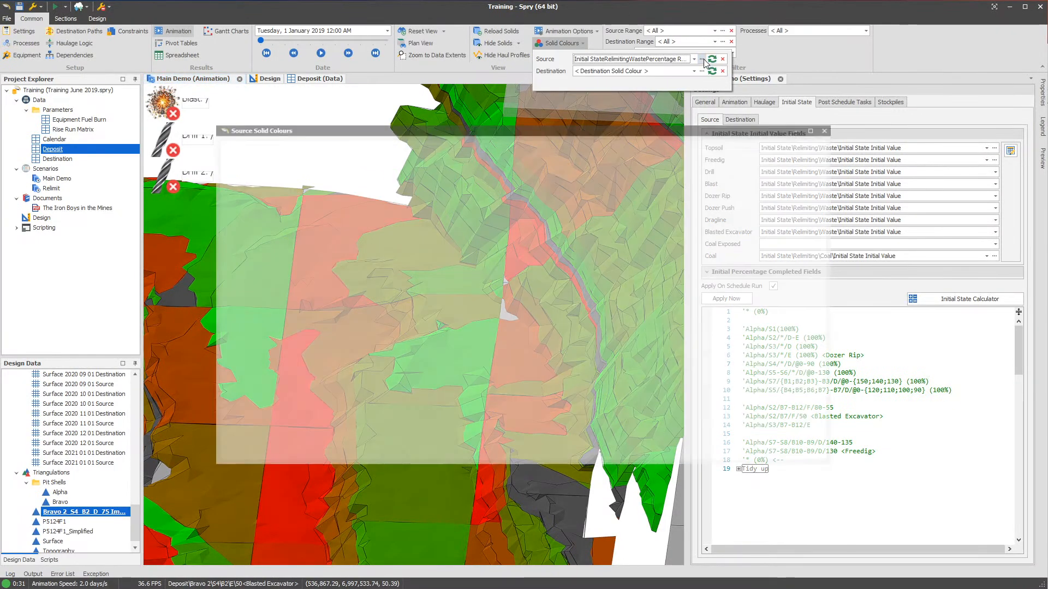
click(384, 165)
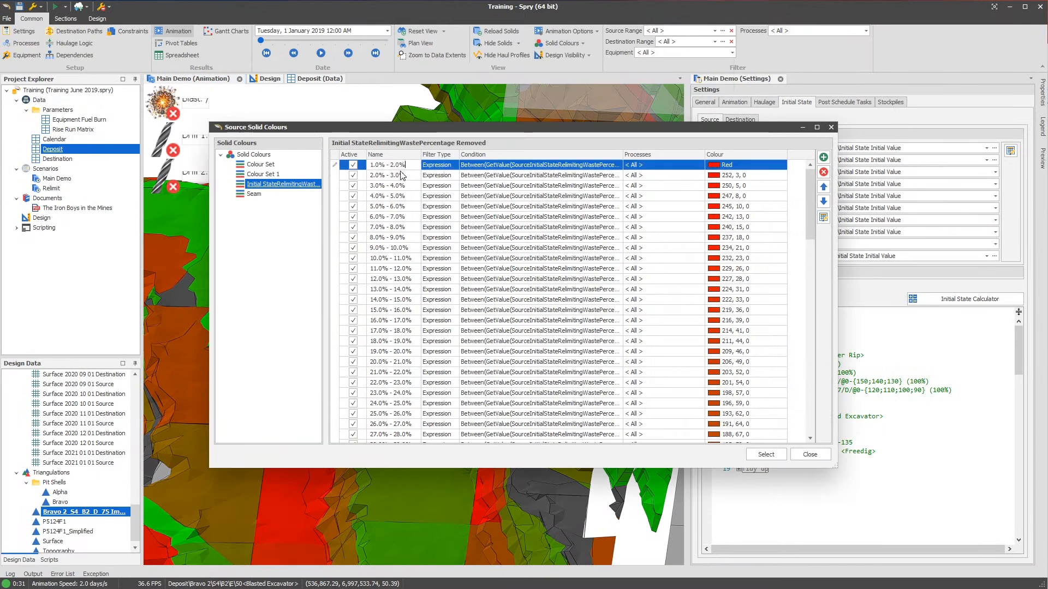
scroll(493, 431, down, 20)
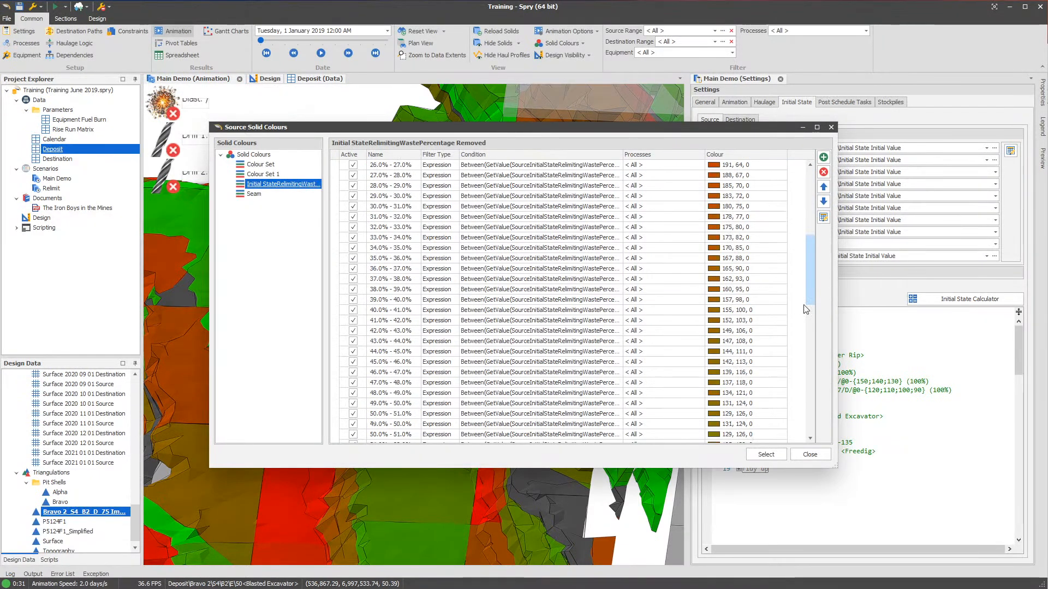
shift+click(449, 436)
right_click(448, 435)
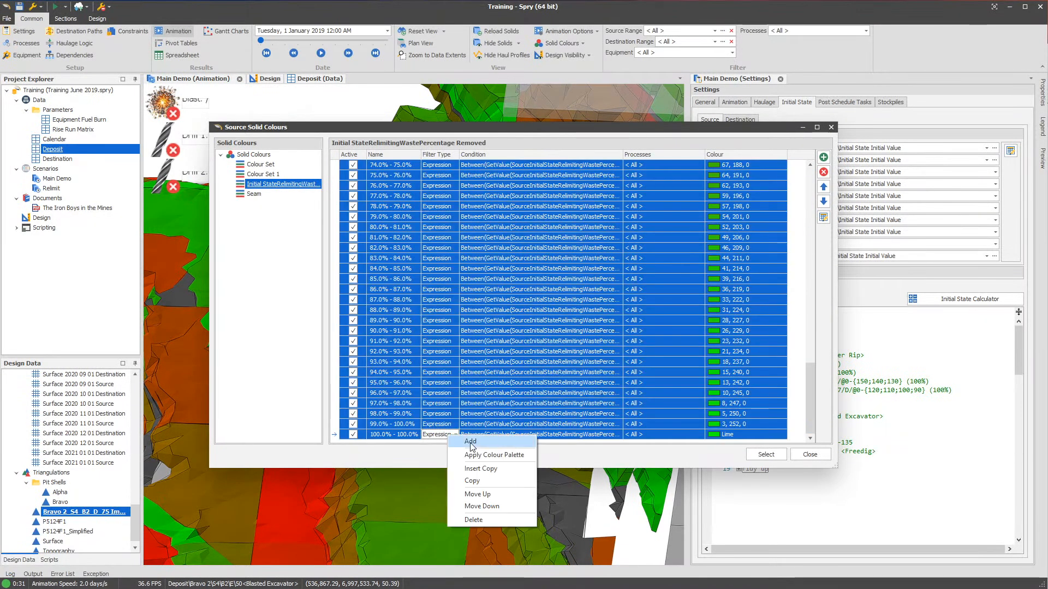
click(478, 452)
click(682, 202)
click(630, 450)
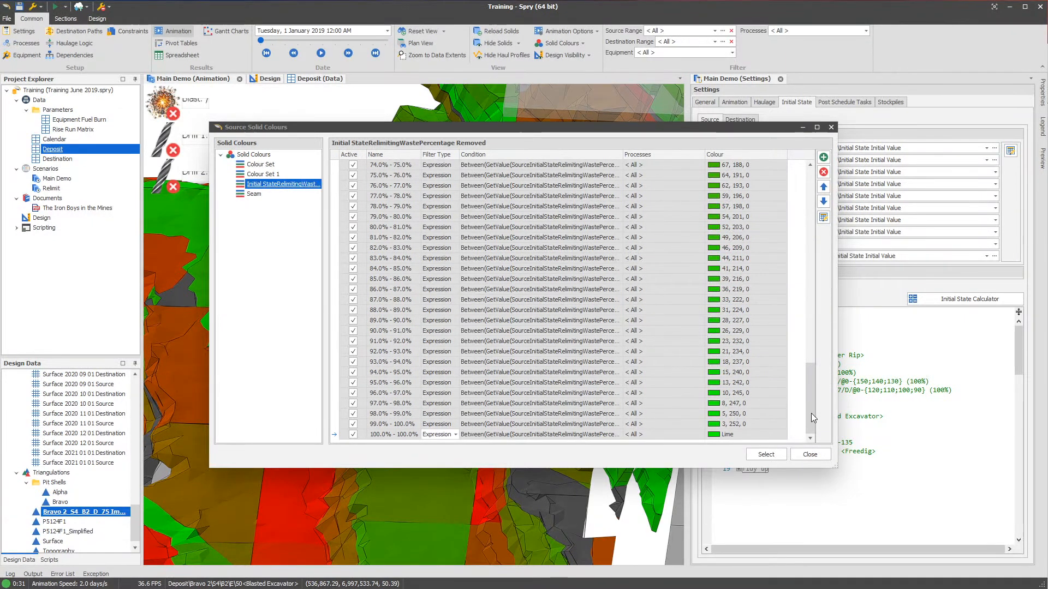
key(Escape)
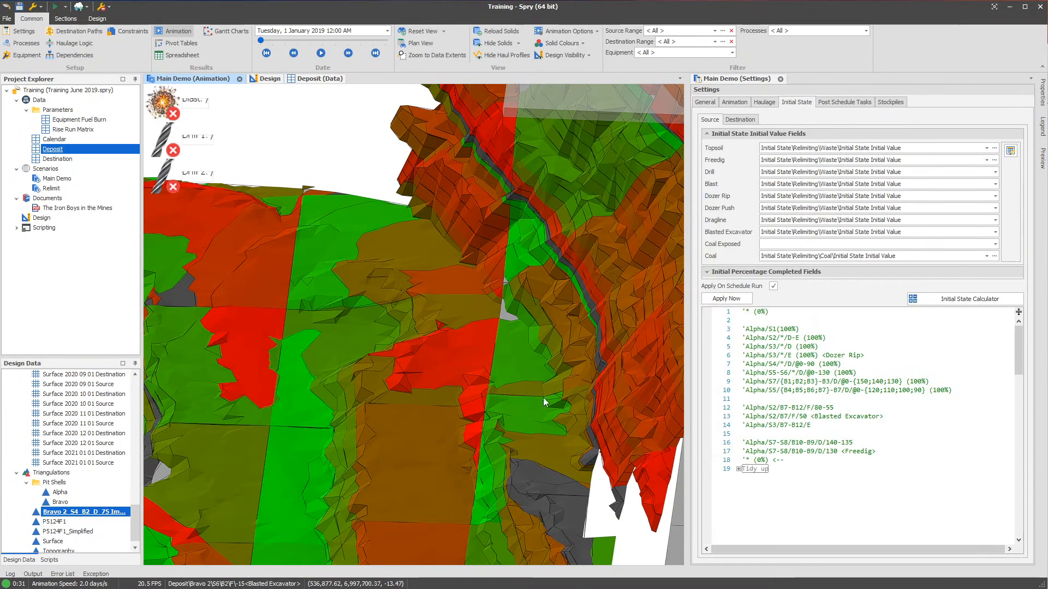
Examine the recoloured pit solids and the condition of the 100.0% - 100.0% range in the waste colour set
scroll(526, 397, down, 6)
scroll(464, 393, up, 5)
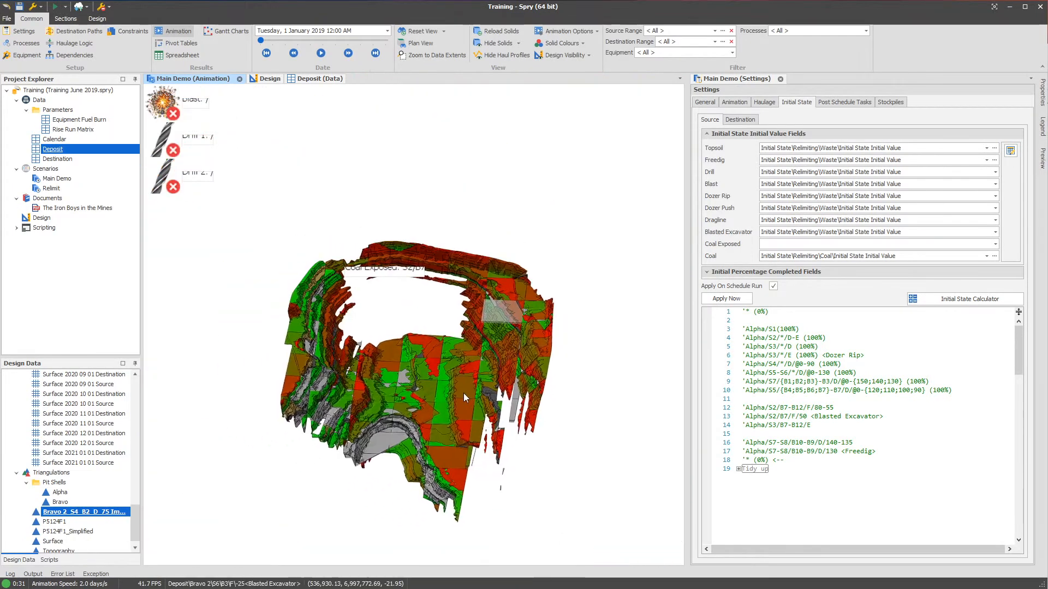
scroll(449, 374, up, 5)
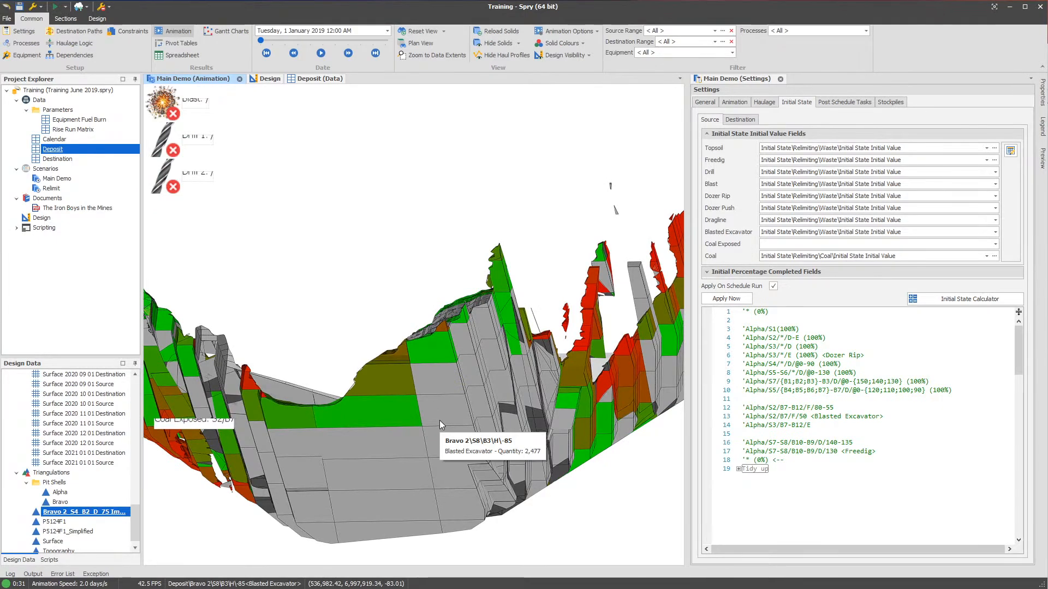
drag(445, 419, 491, 328)
click(561, 43)
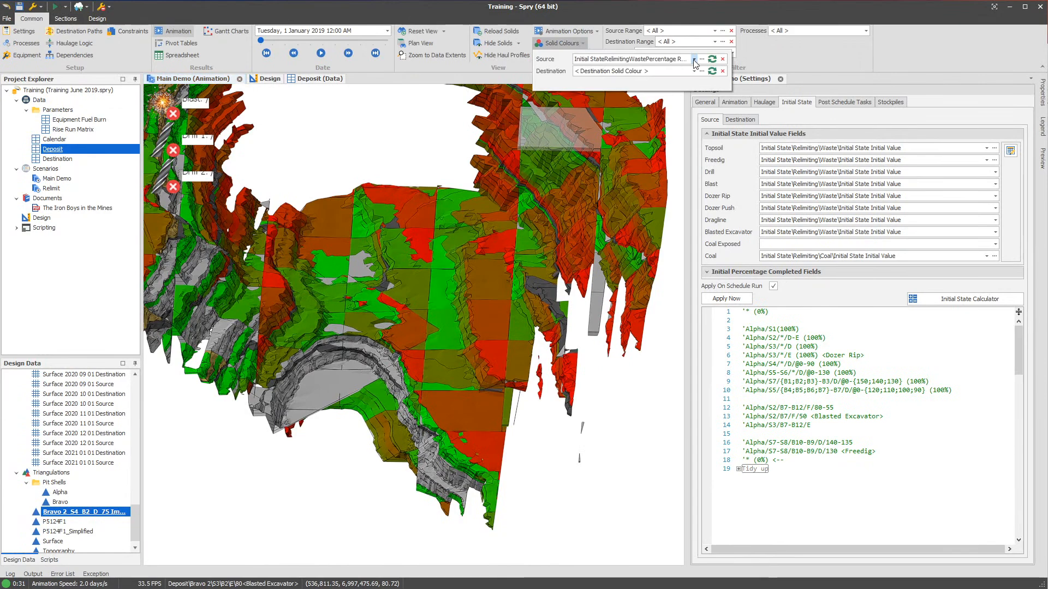
click(701, 59)
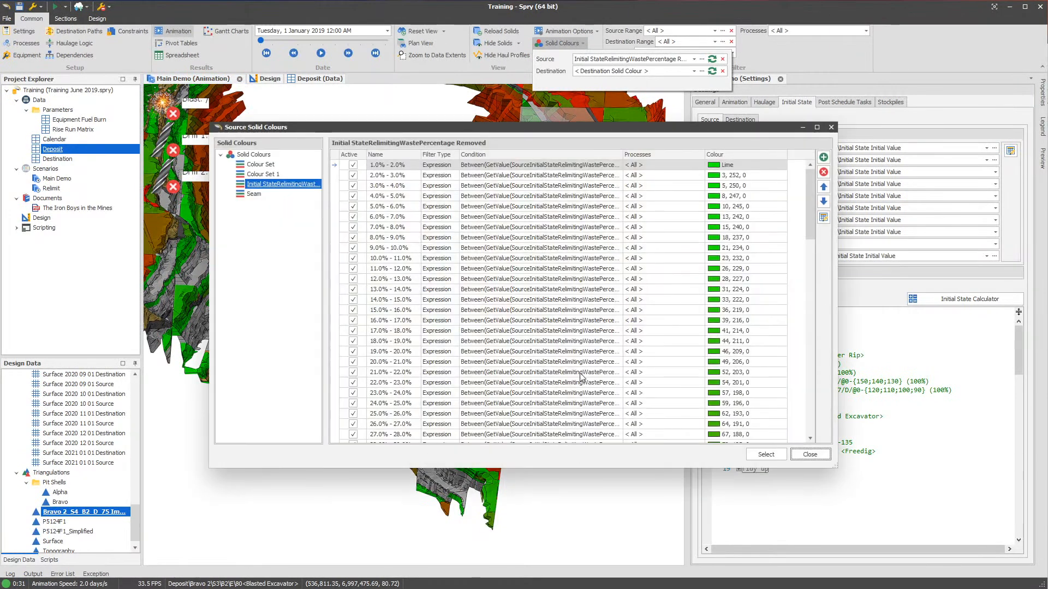
drag(811, 213, 799, 428)
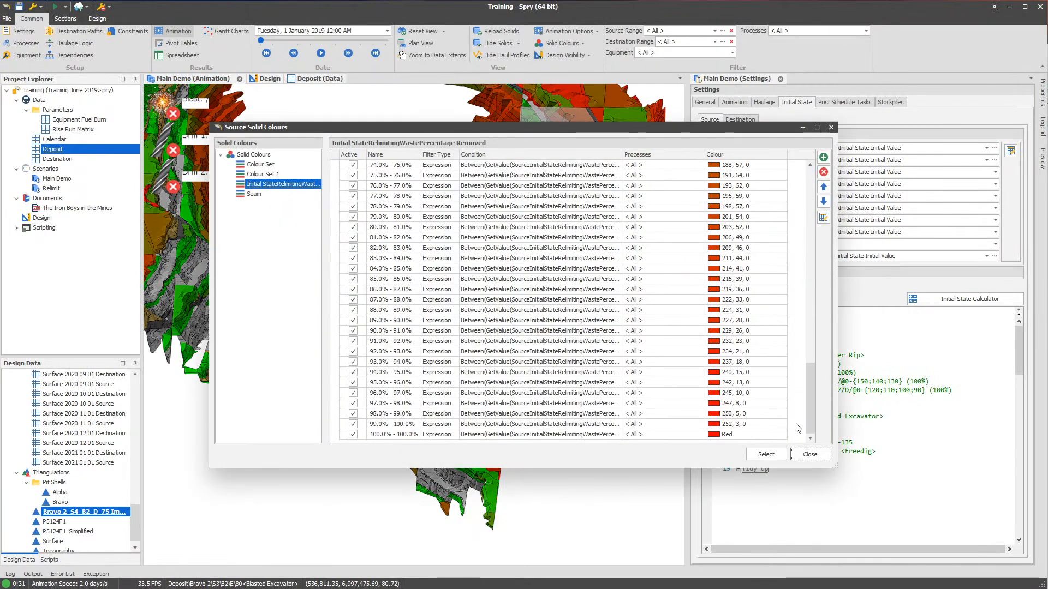
click(566, 435)
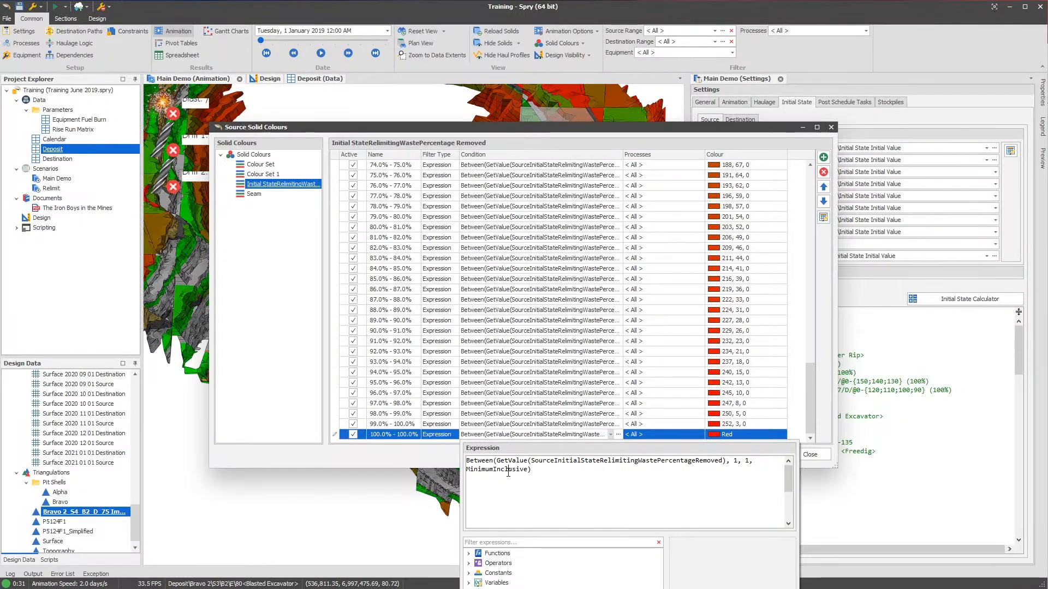
click(427, 459)
click(539, 436)
click(545, 438)
drag(811, 374, 819, 163)
Try to set the lower bound in the 1.0% - 2.0% range's condition to 0.00
click(590, 165)
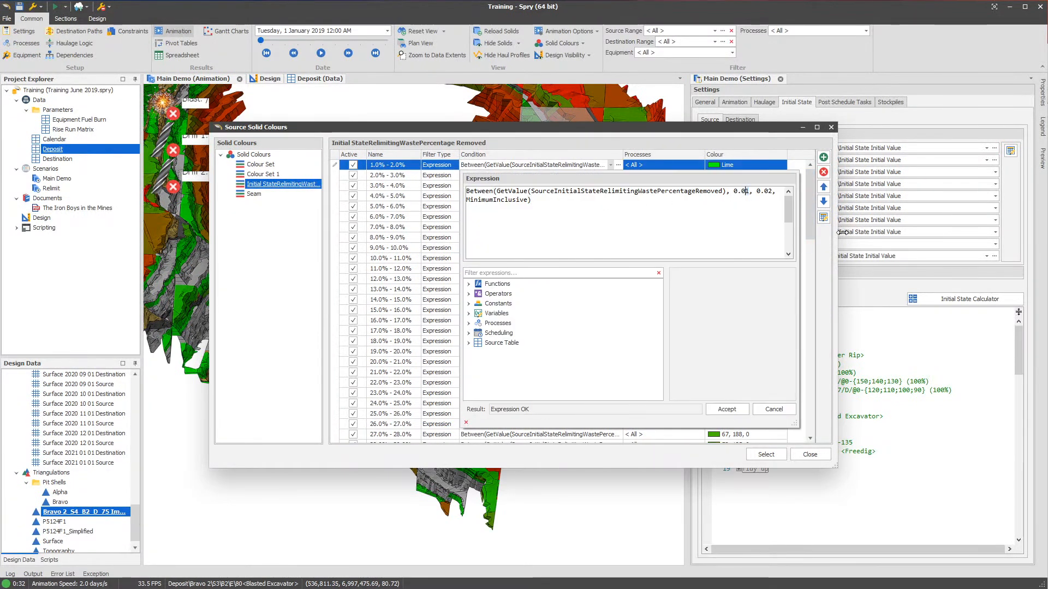
key(Delete)
text(0)
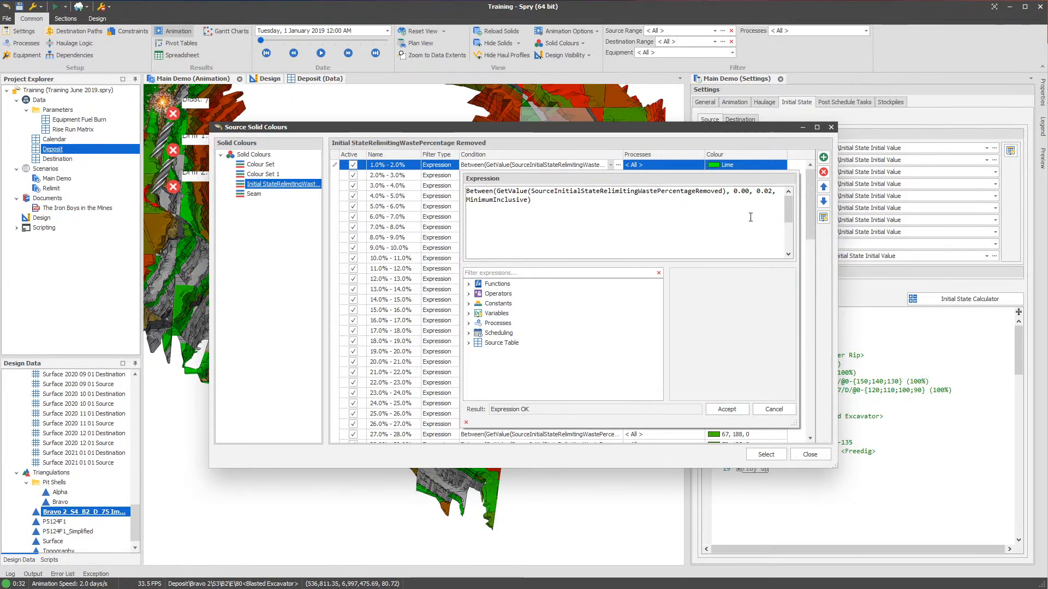
click(814, 272)
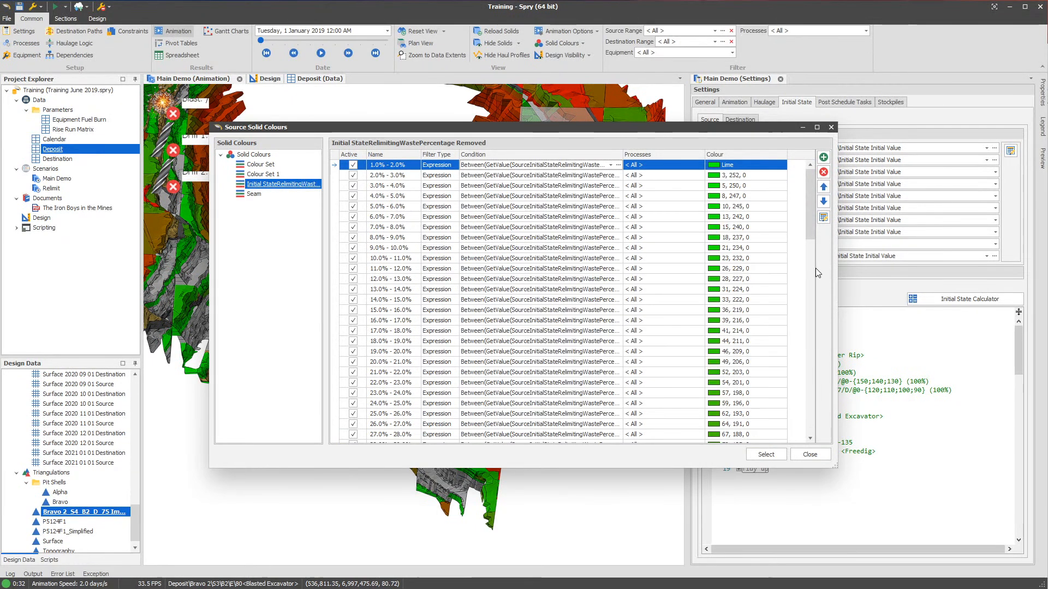
Add a new entry to the waste colour set, move it to the first row and select the set
click(824, 158)
drag(811, 206, 808, 420)
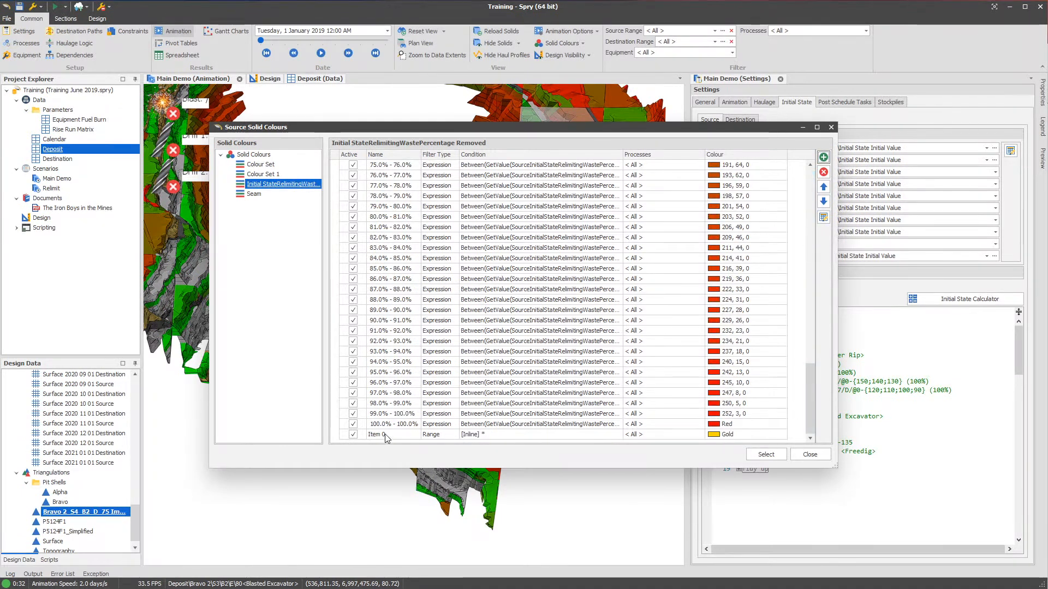
click(380, 436)
click(823, 187)
click(823, 187)
click(823, 187)
click(824, 186)
click(823, 186)
click(823, 187)
click(823, 186)
click(824, 187)
click(824, 186)
click(823, 187)
click(823, 187)
click(823, 187)
click(824, 187)
click(824, 187)
click(823, 186)
click(823, 186)
click(824, 186)
click(824, 186)
click(824, 186)
click(824, 187)
click(823, 187)
click(824, 186)
click(823, 188)
click(824, 187)
click(823, 188)
click(824, 187)
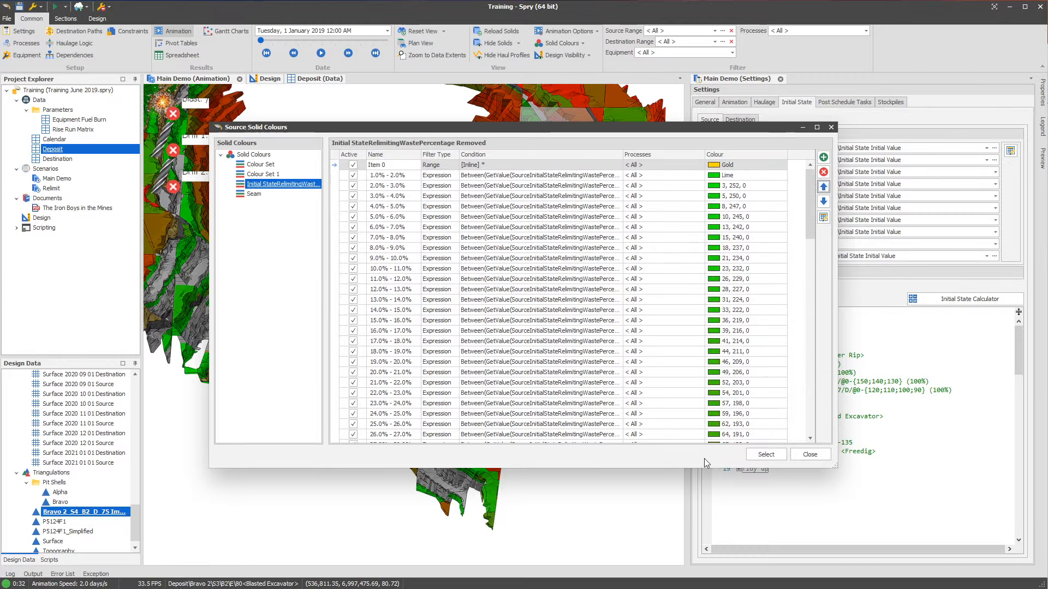
click(766, 455)
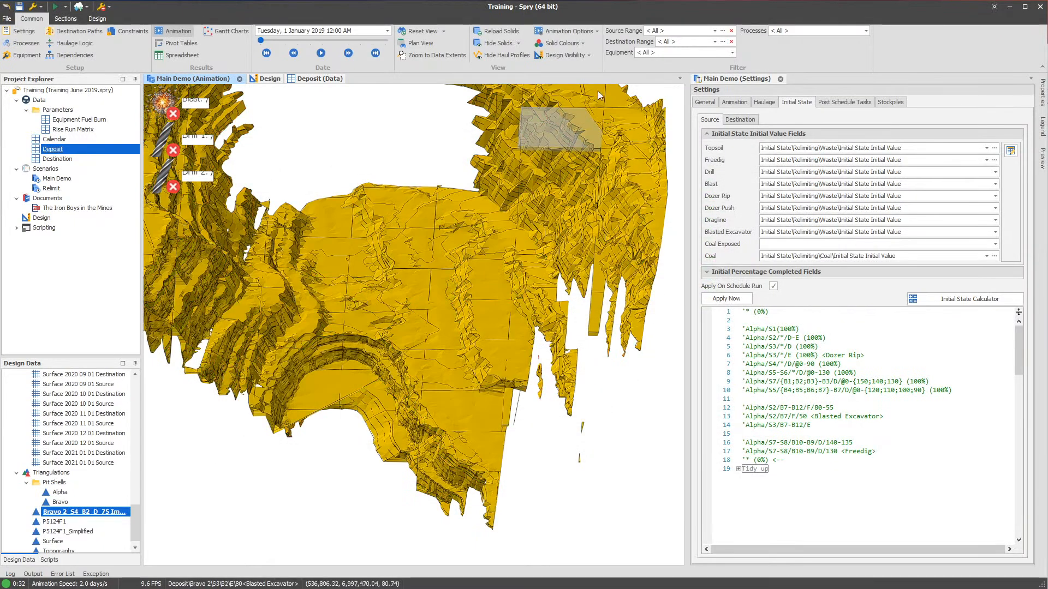
Copy the 1.0% - 2.0% range's expression into the new first entry's condition and change its bounds to 0 and 0.01
click(565, 43)
click(702, 59)
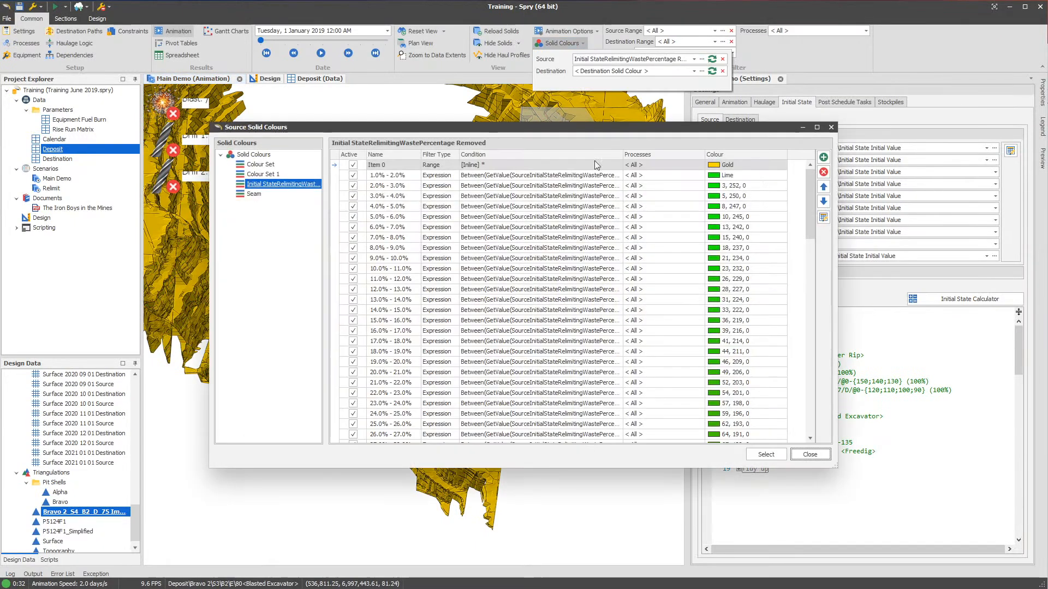
click(551, 175)
click(551, 175)
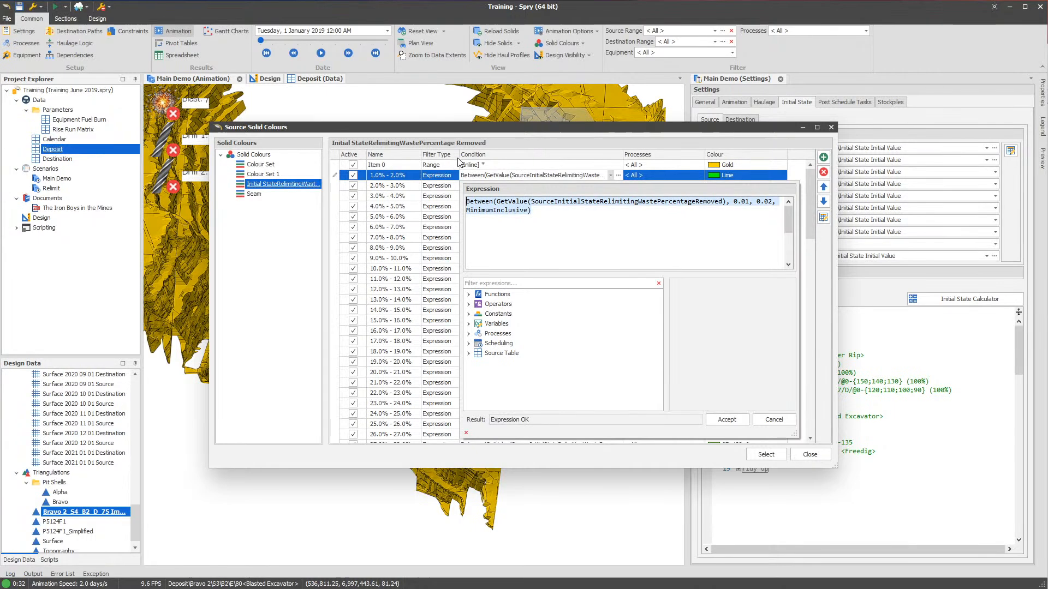
key(ctrl+c)
click(494, 165)
click(518, 199)
key(ctrl+v)
mouse_move(663, 191)
mouse_down()
mouse_move(534, 192)
mouse_move(680, 191)
mouse_up()
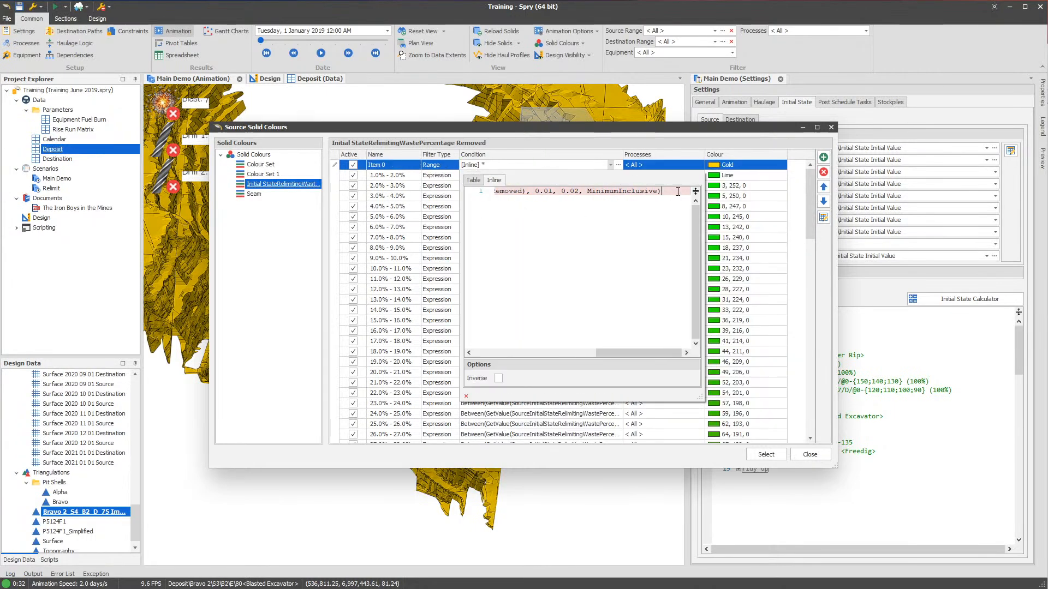
mouse_move(553, 190)
mouse_down()
mouse_move(536, 190)
mouse_move(562, 192)
mouse_up()
text(01)
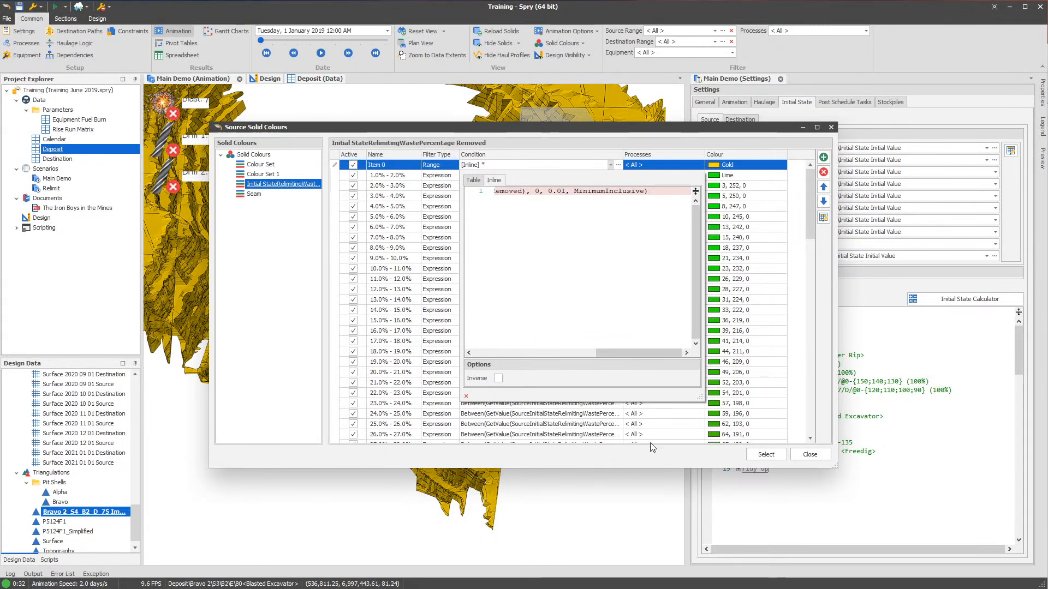
drag(625, 354, 448, 353)
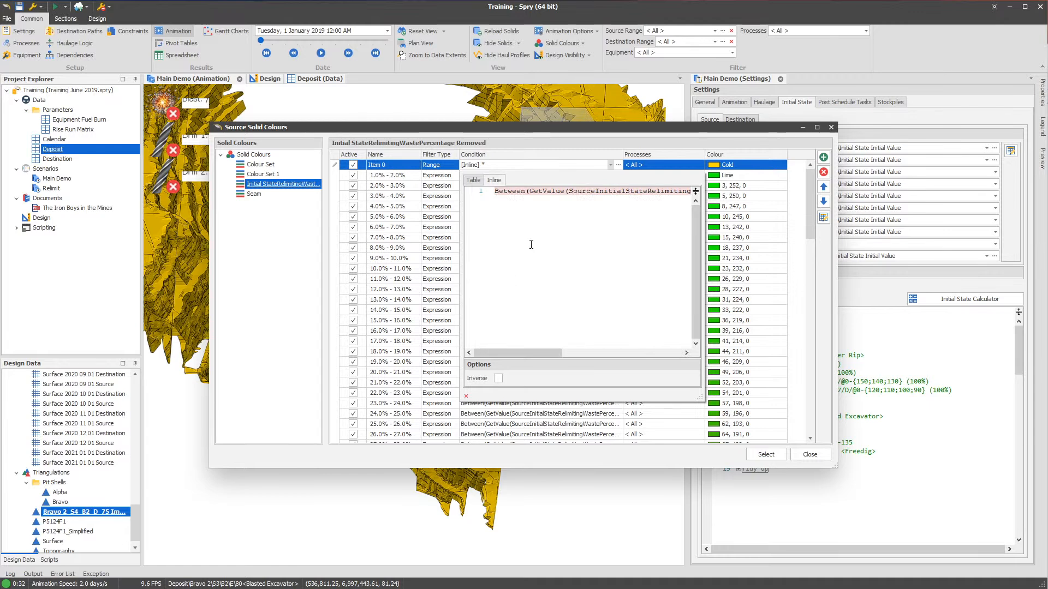
Change the first entry's filter type to Expression with the Between condition from 0 to 0.01, and select the colour set
click(454, 165)
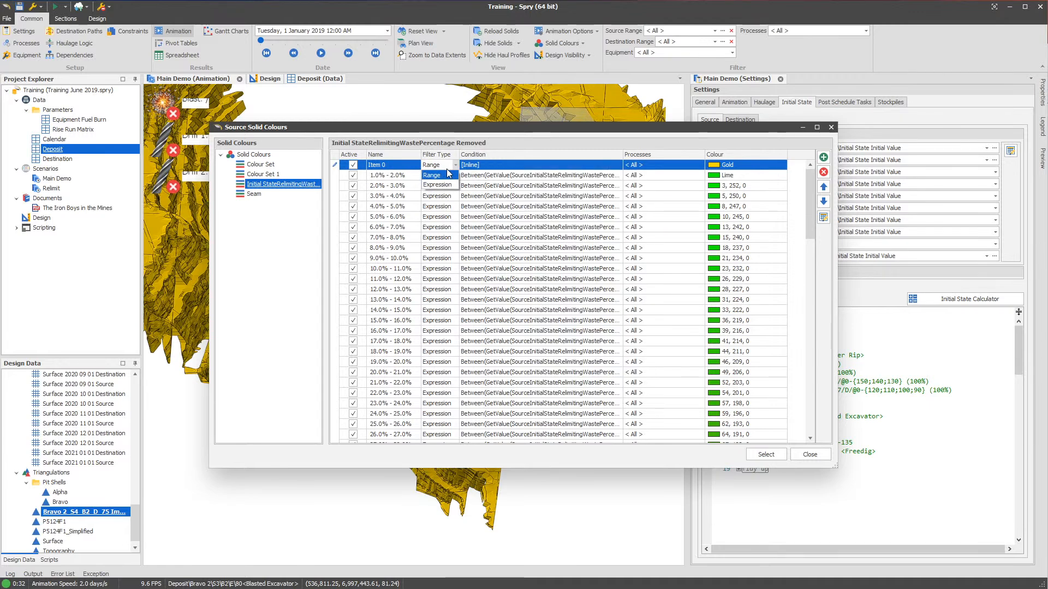
click(440, 186)
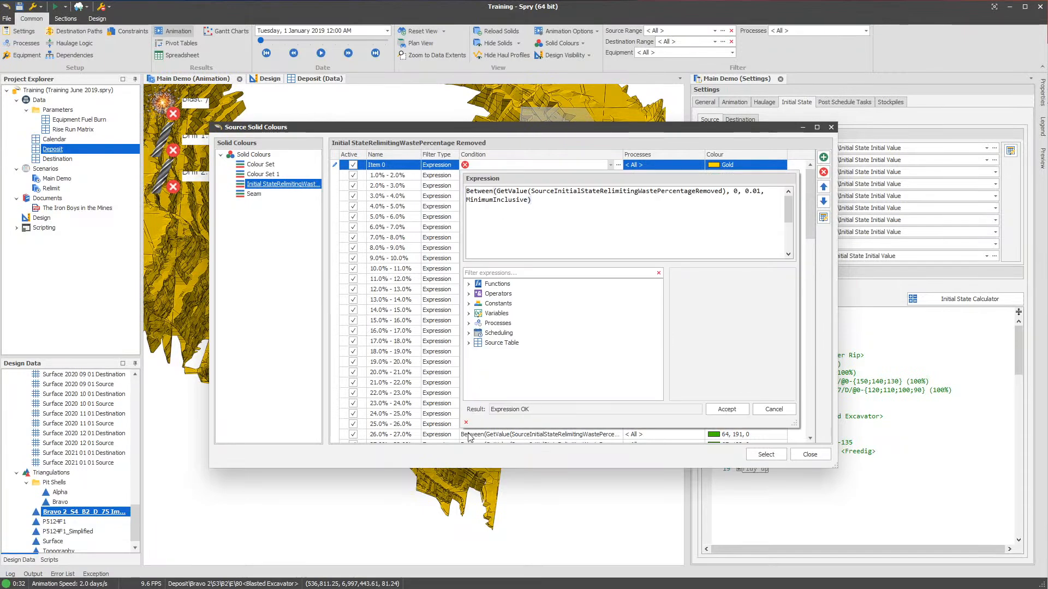
click(685, 461)
click(755, 455)
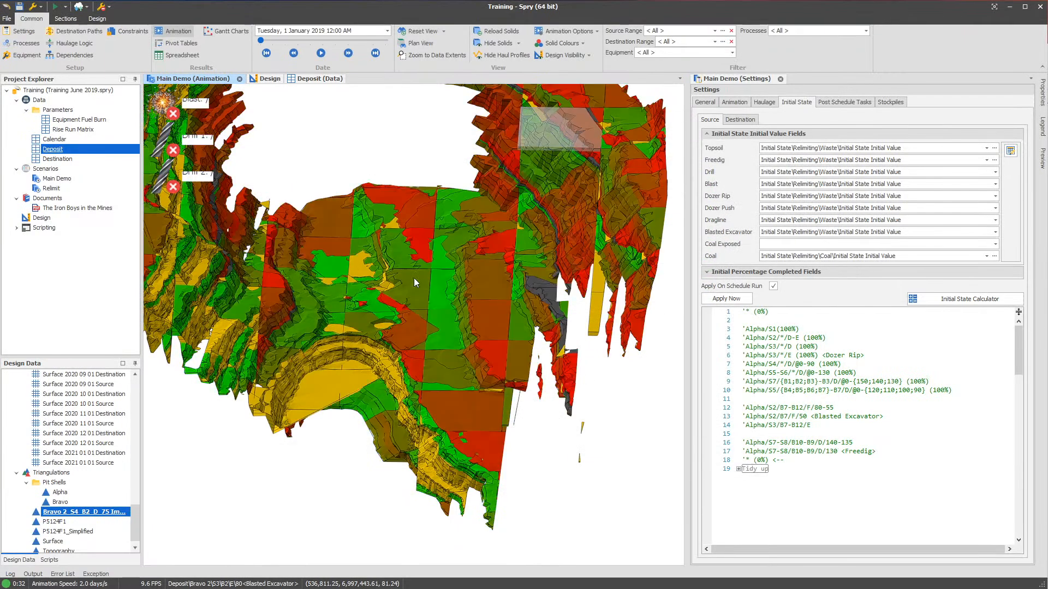
Inspect the coloured animation solids from several angles, checking the quantity of a Blasted Excavator block
drag(397, 349, 402, 265)
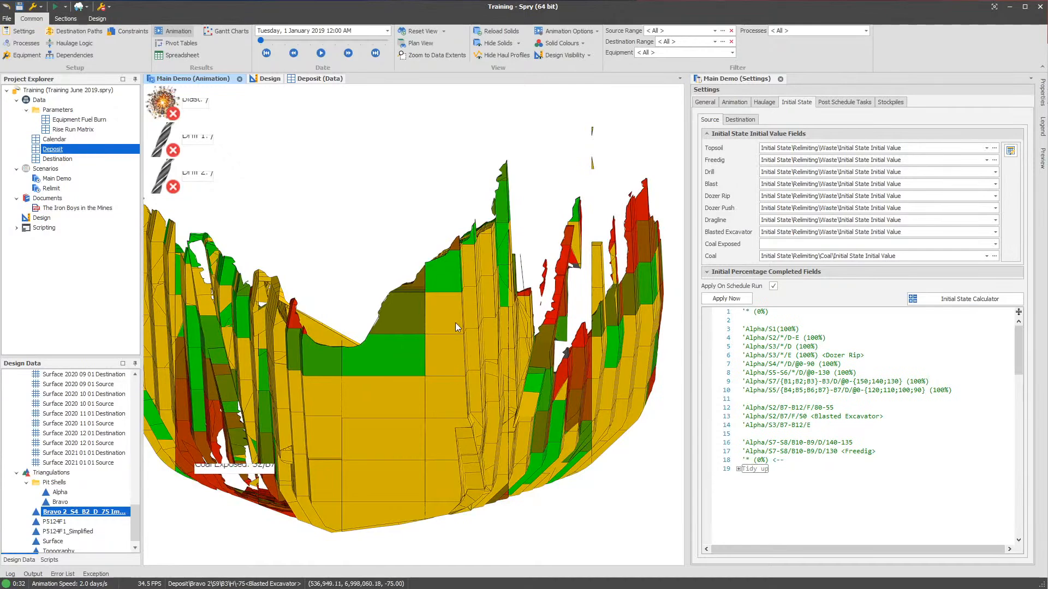
drag(472, 355, 479, 433)
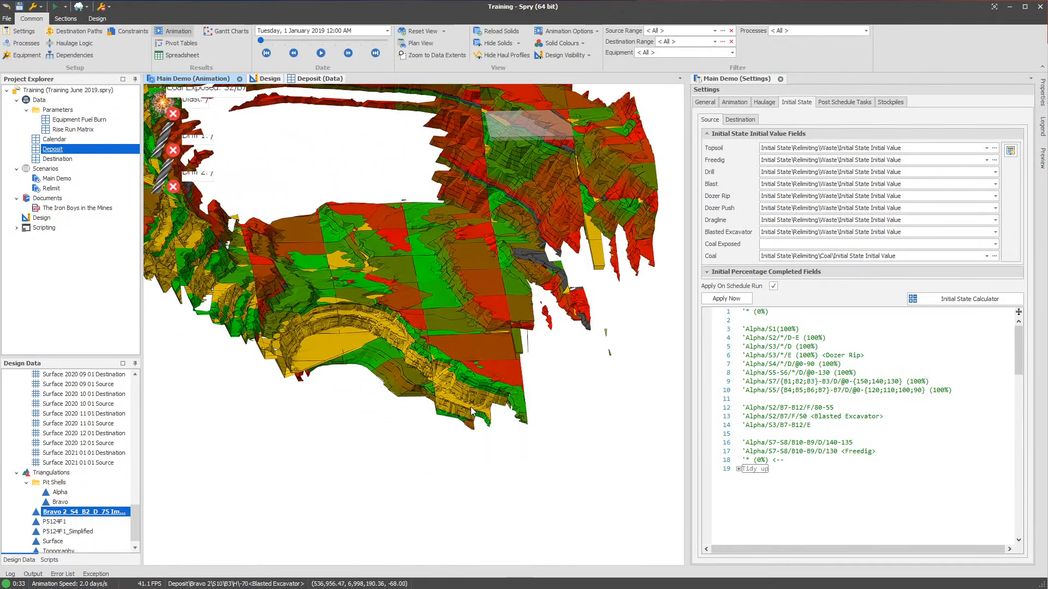
drag(438, 322, 384, 364)
scroll(497, 389, down, 3)
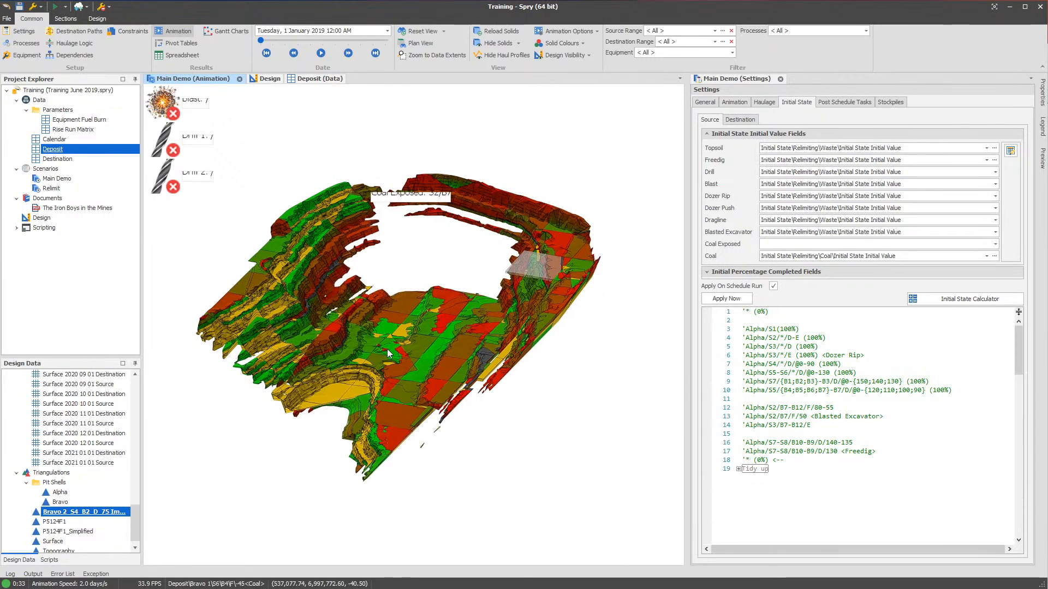
mouse_move(368, 348)
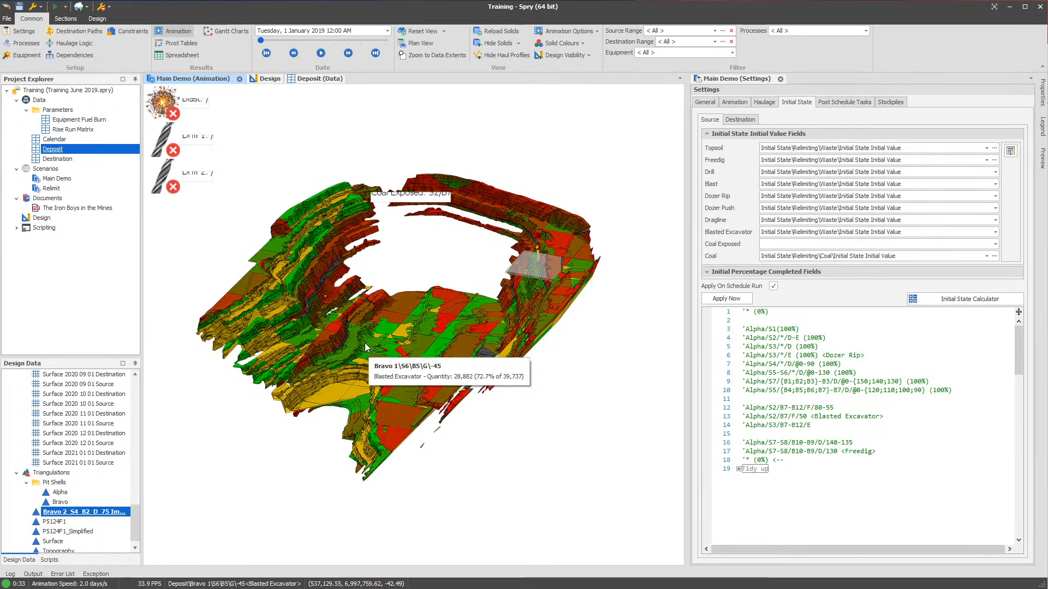
Open the Deposit table's field editor, collapse the schema and expand Initial State down to the Relimiting Waste fields
right_click(70, 146)
mouse_move(99, 164)
click(178, 193)
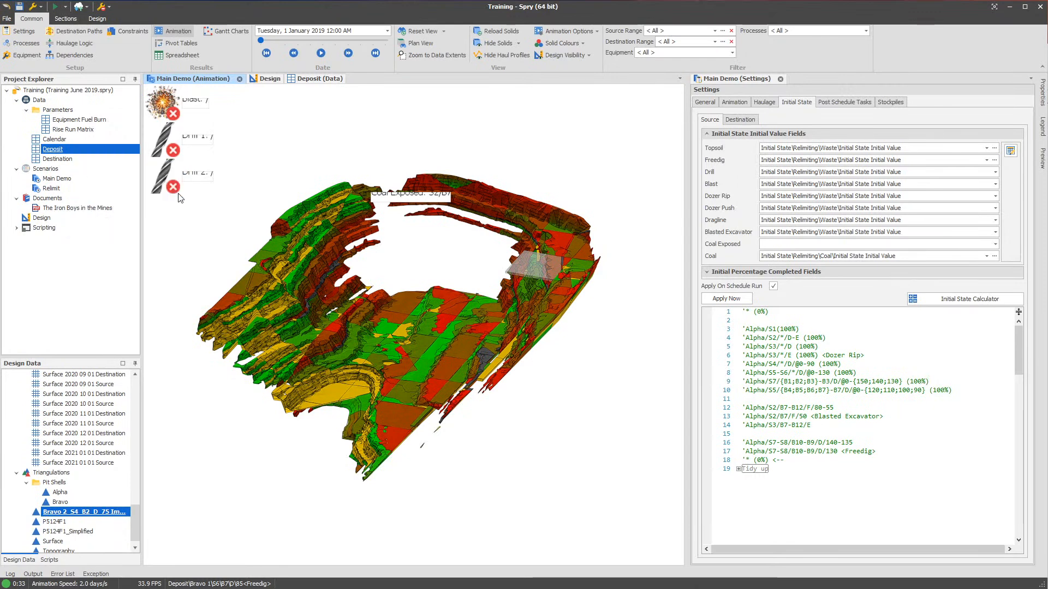
right_click(155, 125)
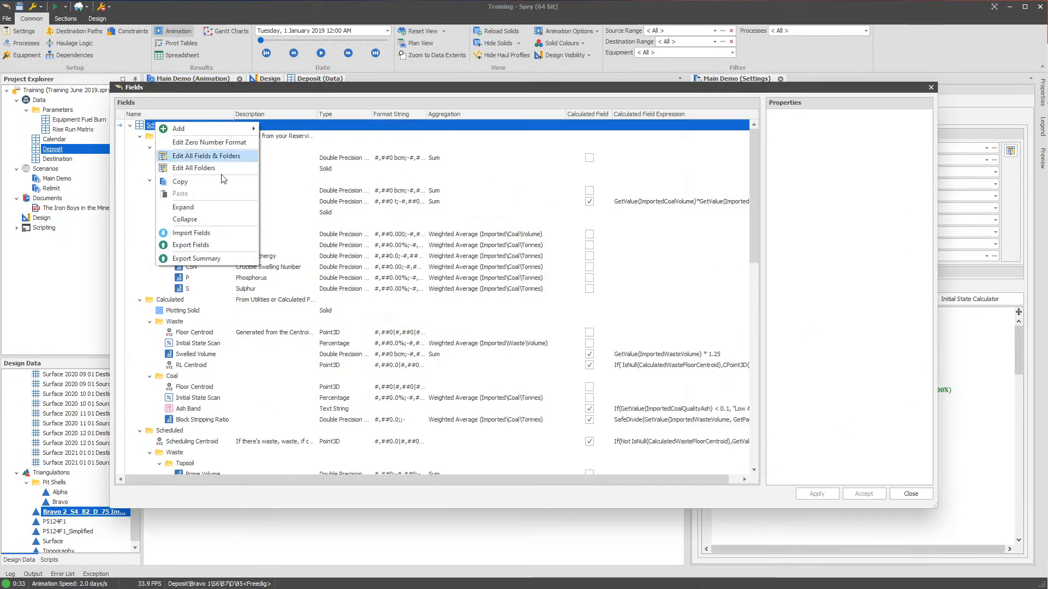
click(207, 232)
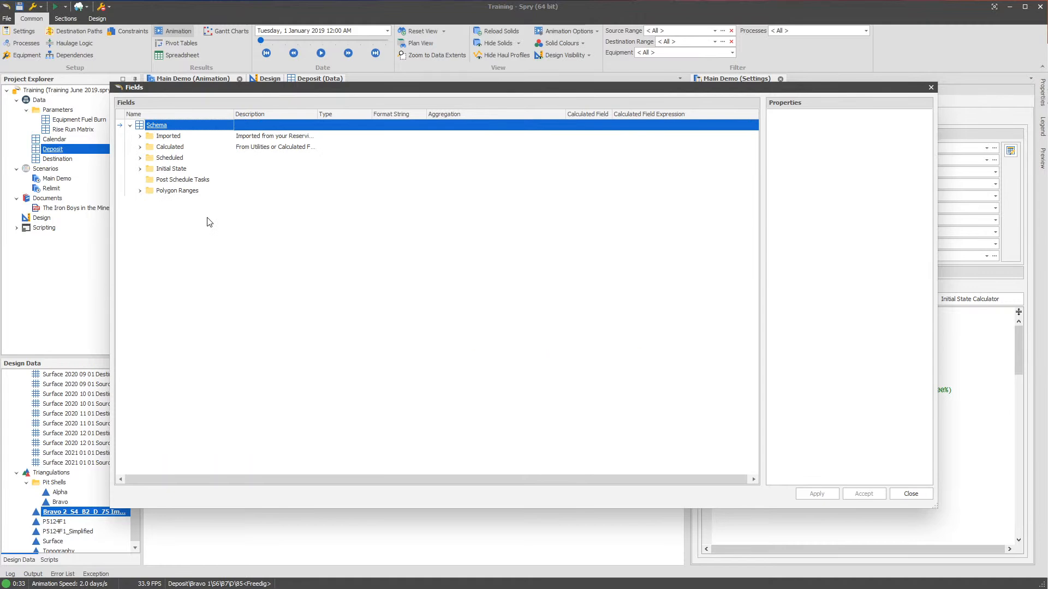
click(140, 169)
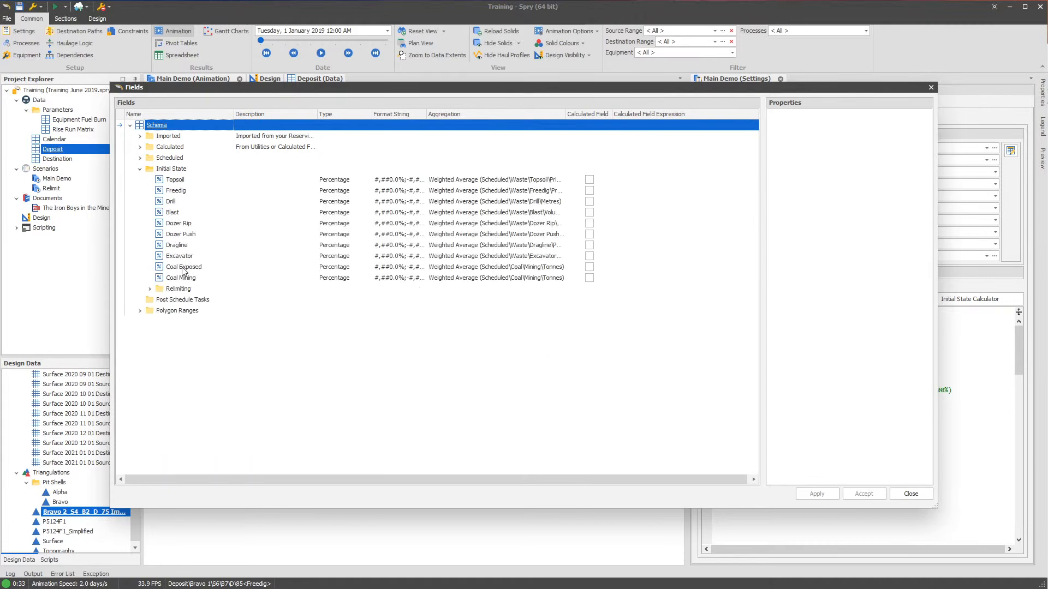
click(151, 289)
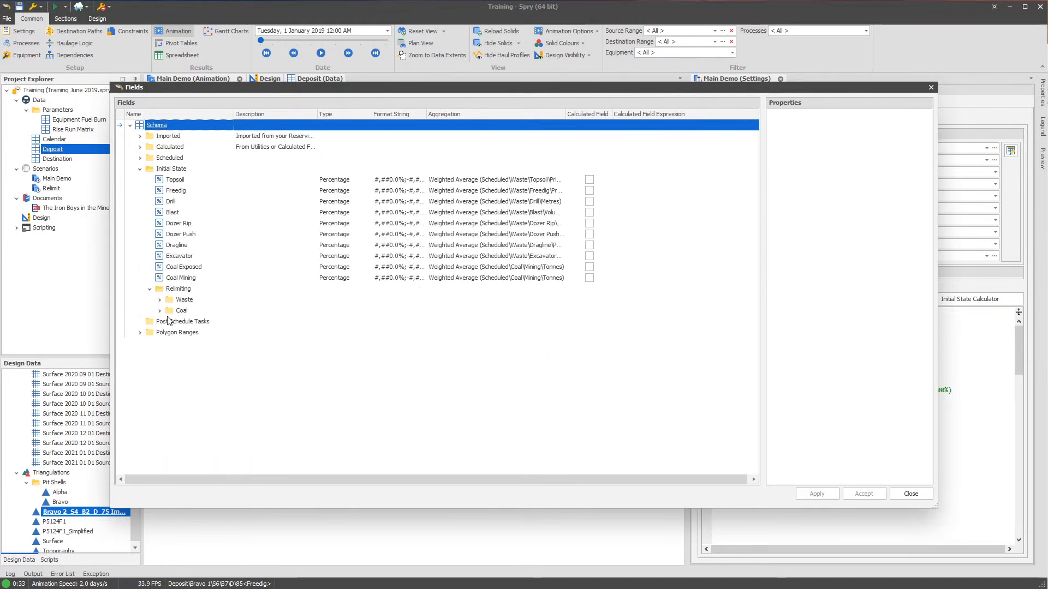
click(160, 299)
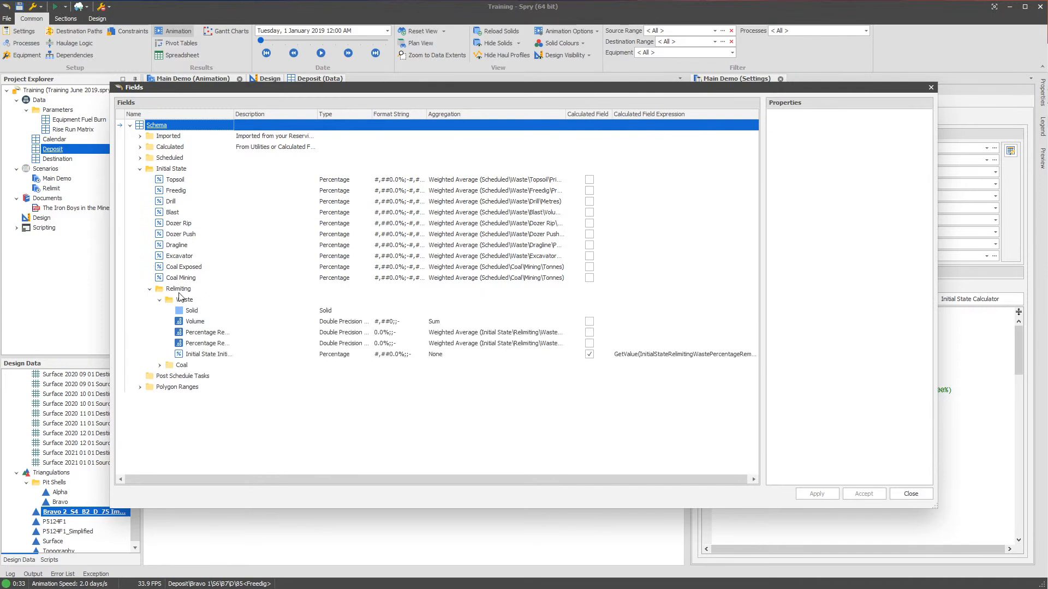
Add a folder named Audit inside the Relimiting folder
click(182, 300)
click(185, 289)
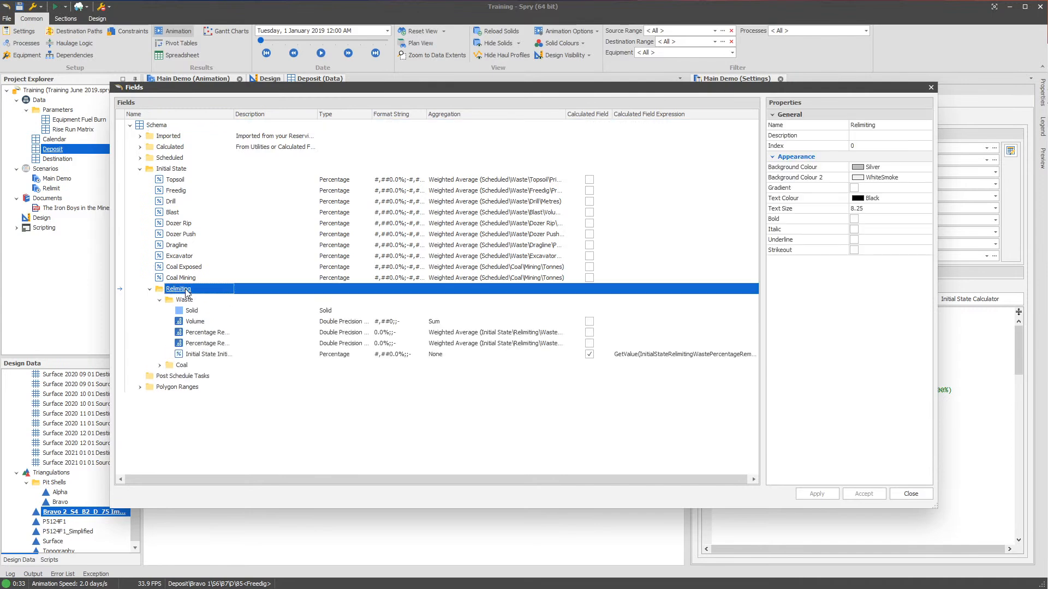
right_click(186, 289)
mouse_move(278, 296)
click(342, 395)
text(Audit)
key(Return)
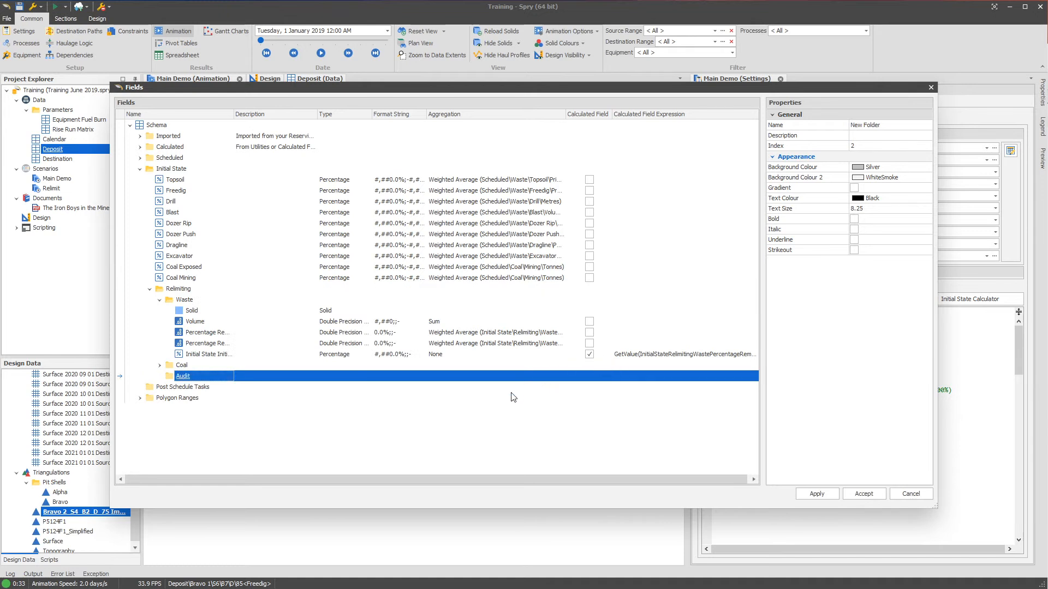
Copy the Scheduled folder with all its fields and paste it into the Audit folder
right_click(217, 380)
click(171, 429)
click(141, 158)
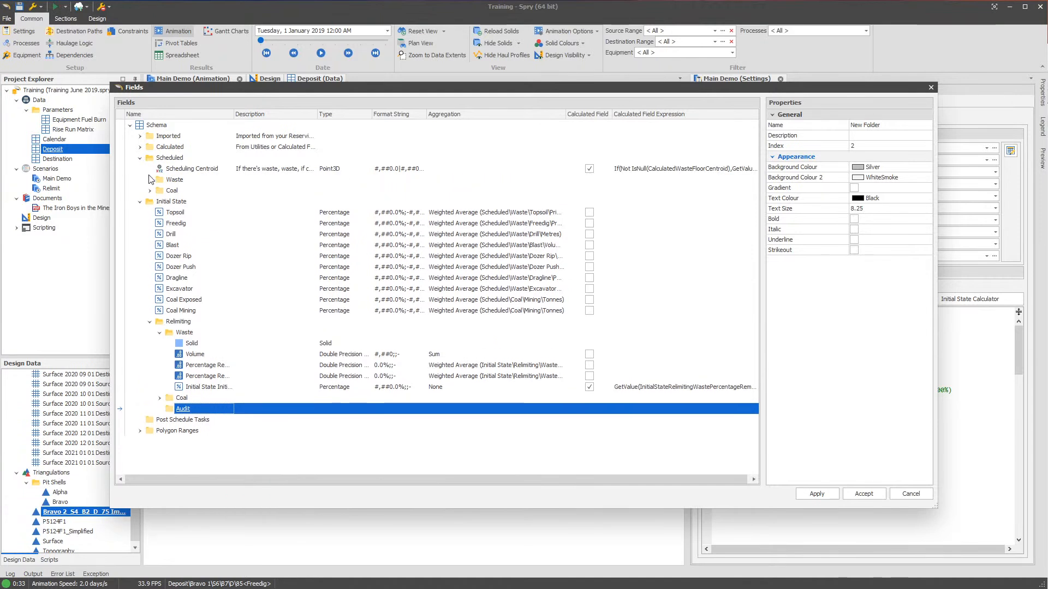
click(150, 190)
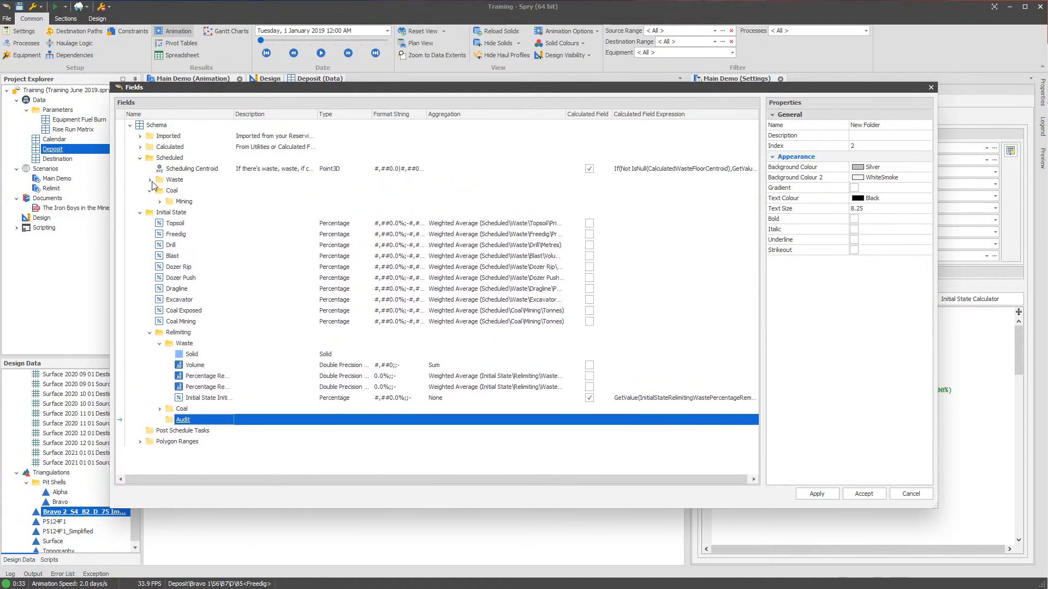
click(150, 179)
click(160, 191)
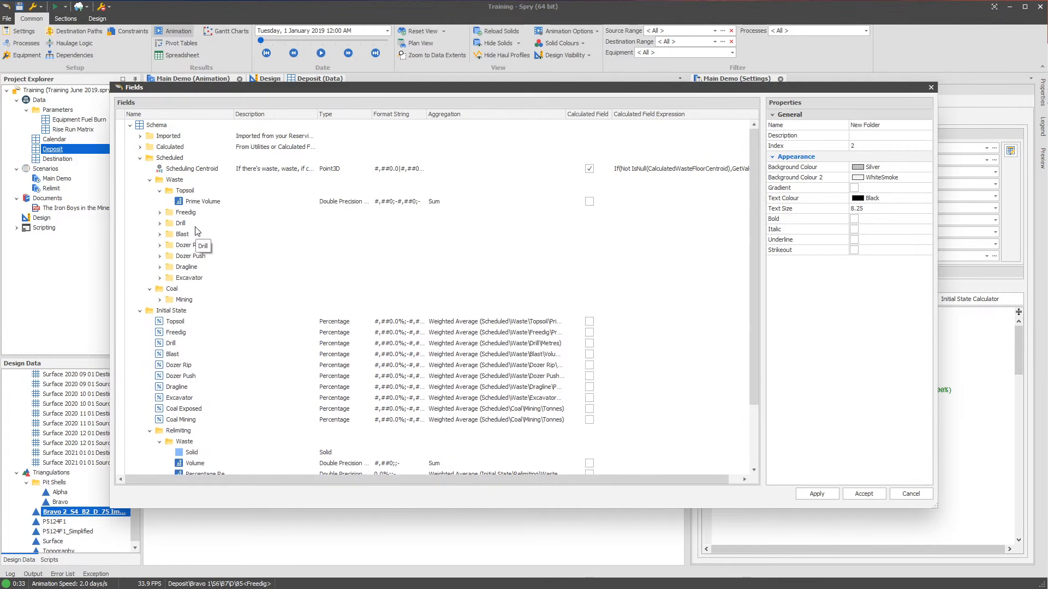
click(171, 158)
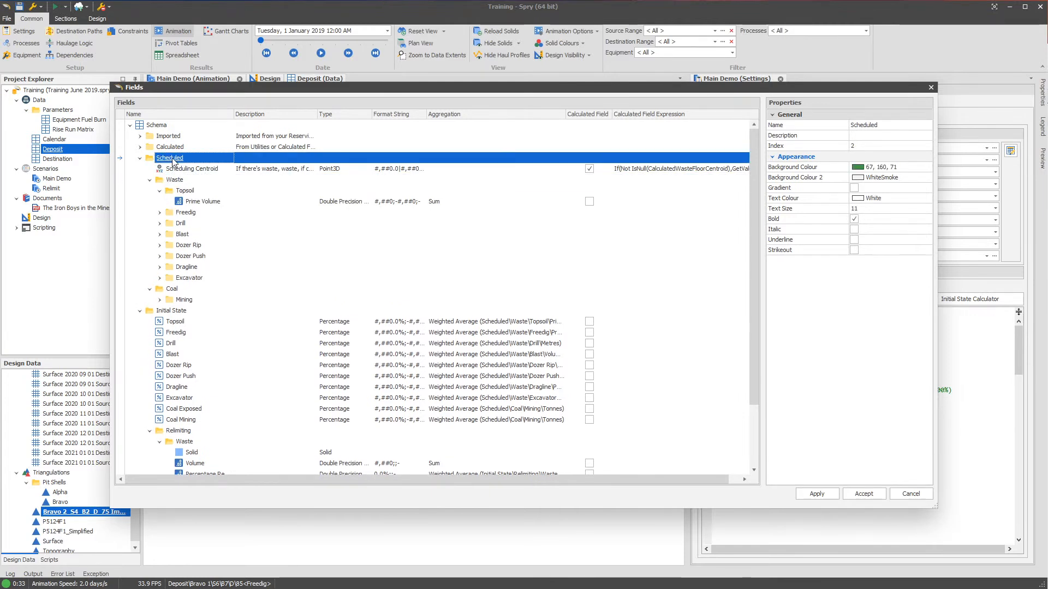
right_click(172, 158)
click(210, 218)
scroll(236, 374, down, 3)
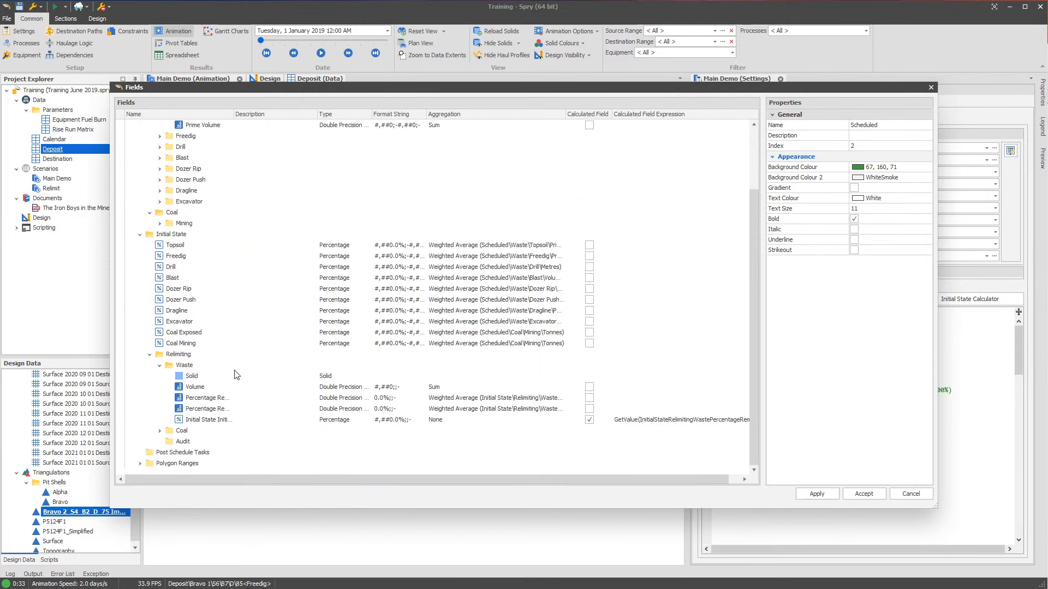
click(182, 442)
right_click(187, 441)
click(225, 512)
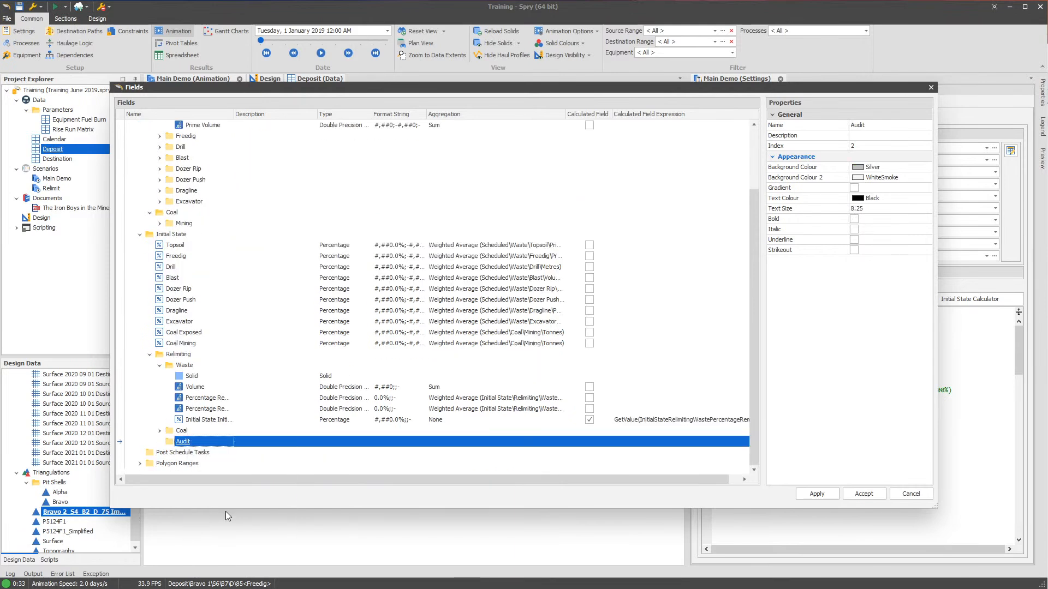
Delete the Scheduling Centroid field from Audit's copied Scheduled folder and widen the Name column to fit the field names
scroll(221, 431, down, 5)
click(207, 299)
right_click(204, 299)
click(232, 395)
click(497, 328)
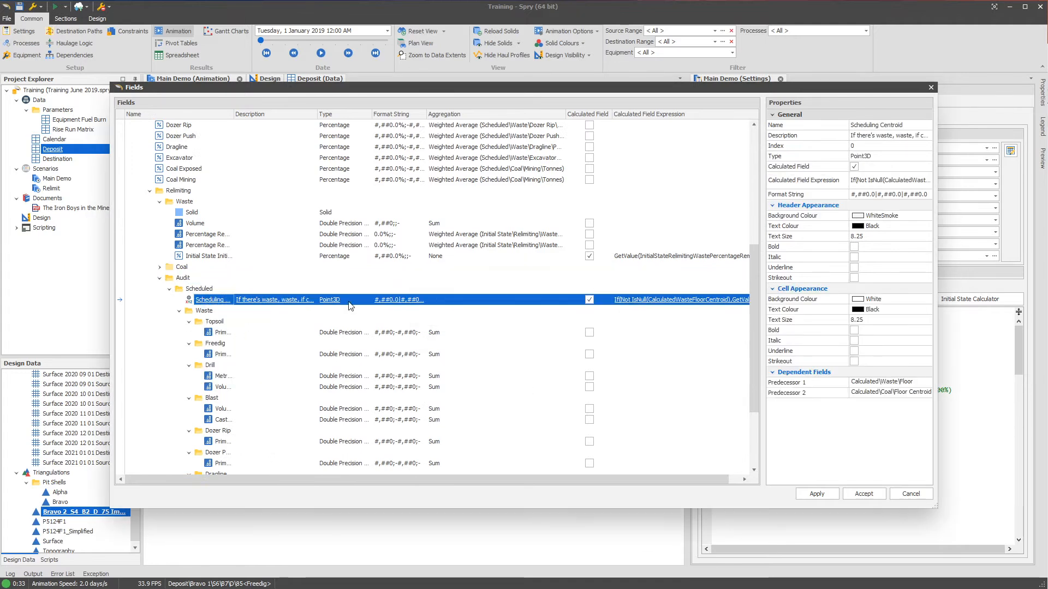
double_click(234, 113)
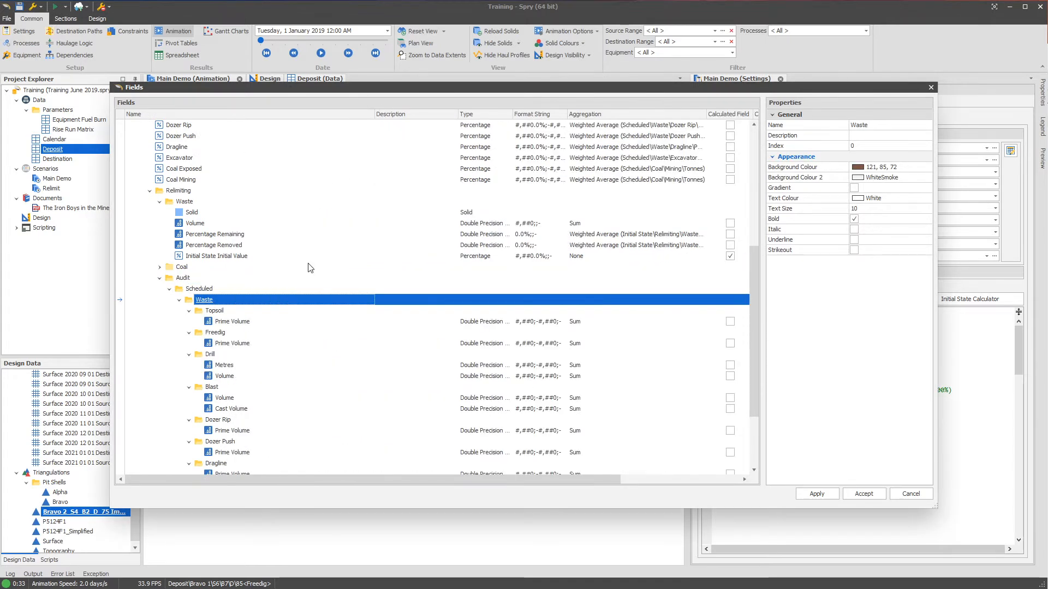
Review the copied Waste fields in the Audit folder, from Freedig through Drill, Blast and Dozer Rip to Dragline
click(245, 345)
scroll(245, 345, down, 2)
key(Down)
key(Down)
right_click(214, 290)
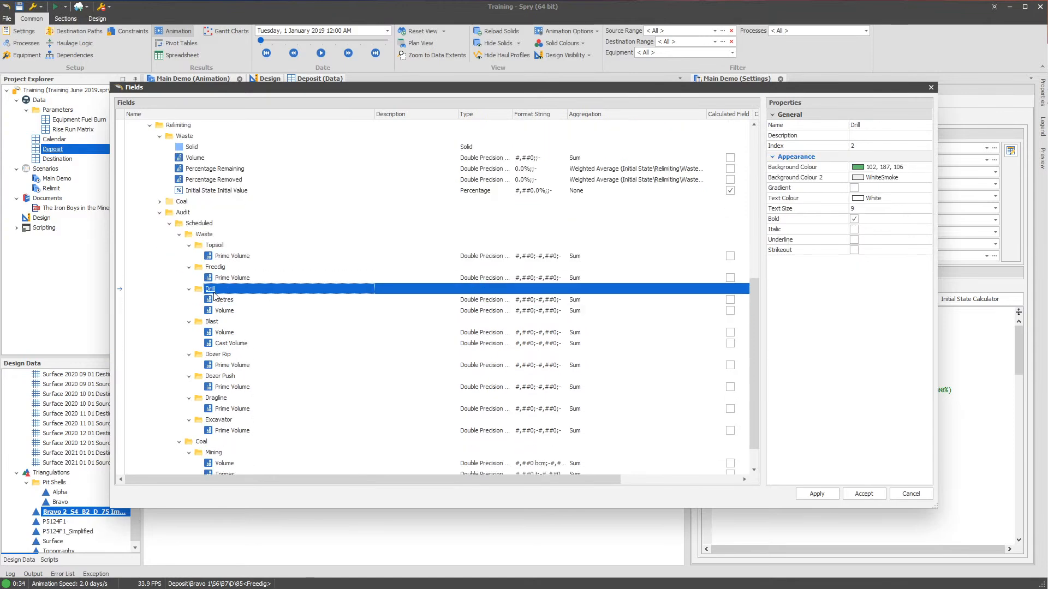
click(191, 302)
click(224, 300)
click(226, 311)
click(221, 353)
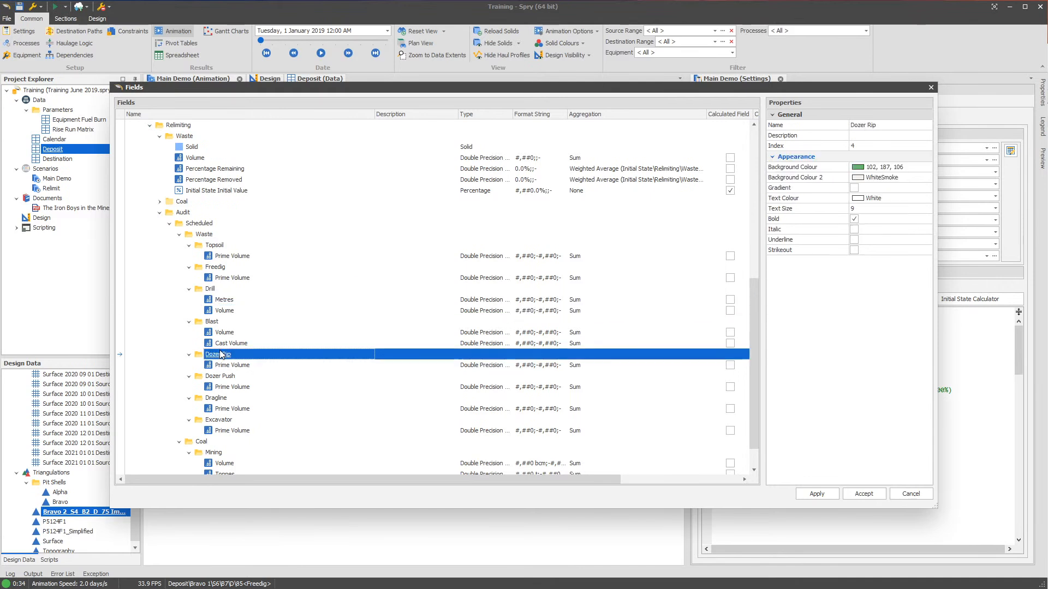
click(233, 409)
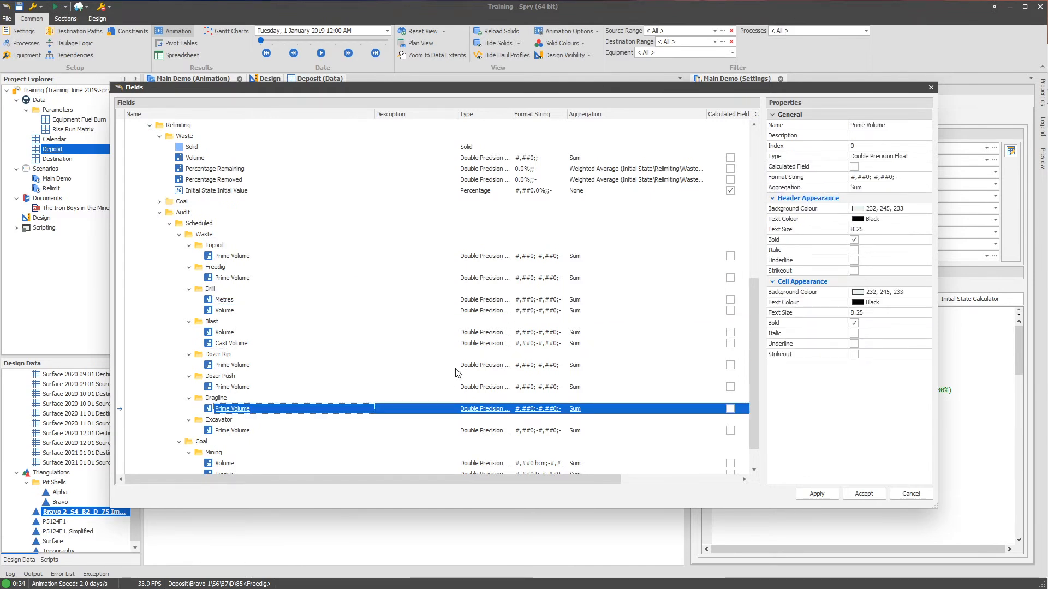
Make the Excavator Prime Volume field in the Audit folder a calculated field
click(243, 431)
scroll(243, 431, down, 1)
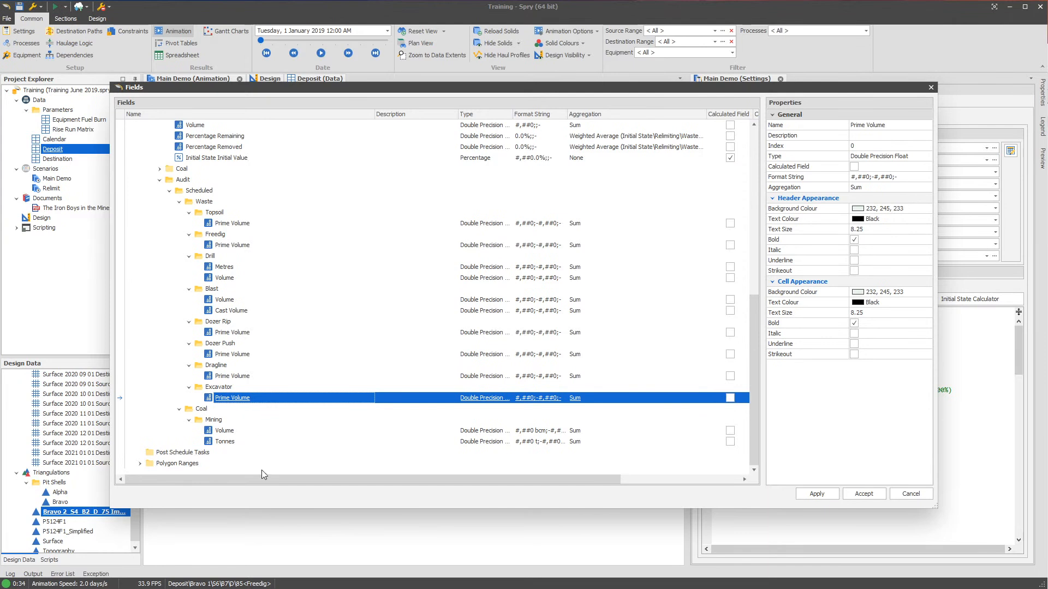
drag(263, 477, 384, 477)
click(583, 401)
click(578, 397)
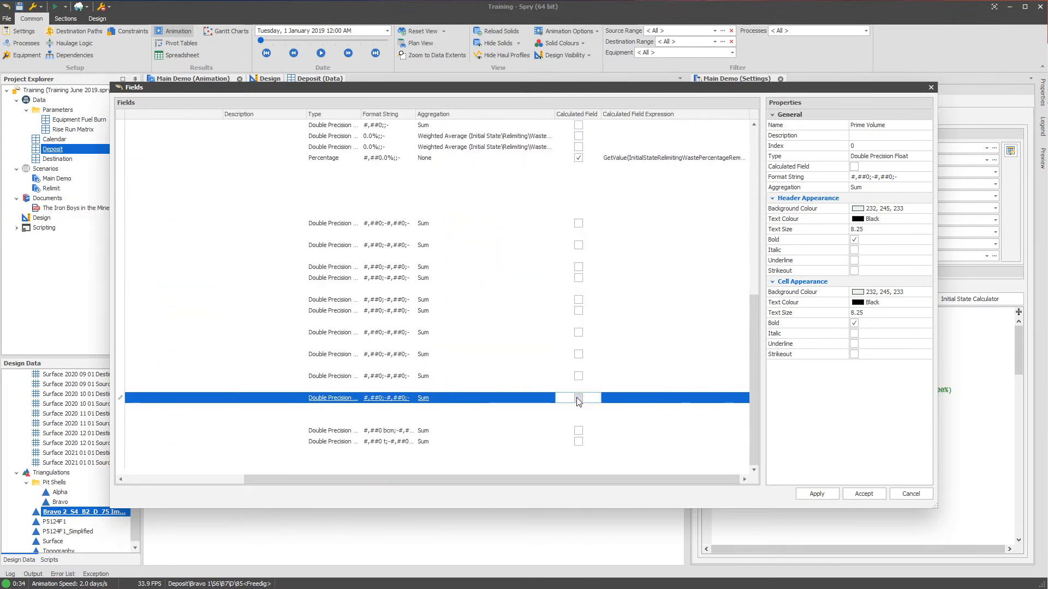
key(Return)
Begin the Audit field's expression with the value of Scheduled Waste Excavator Prime Volume, followed by *(1-
click(631, 400)
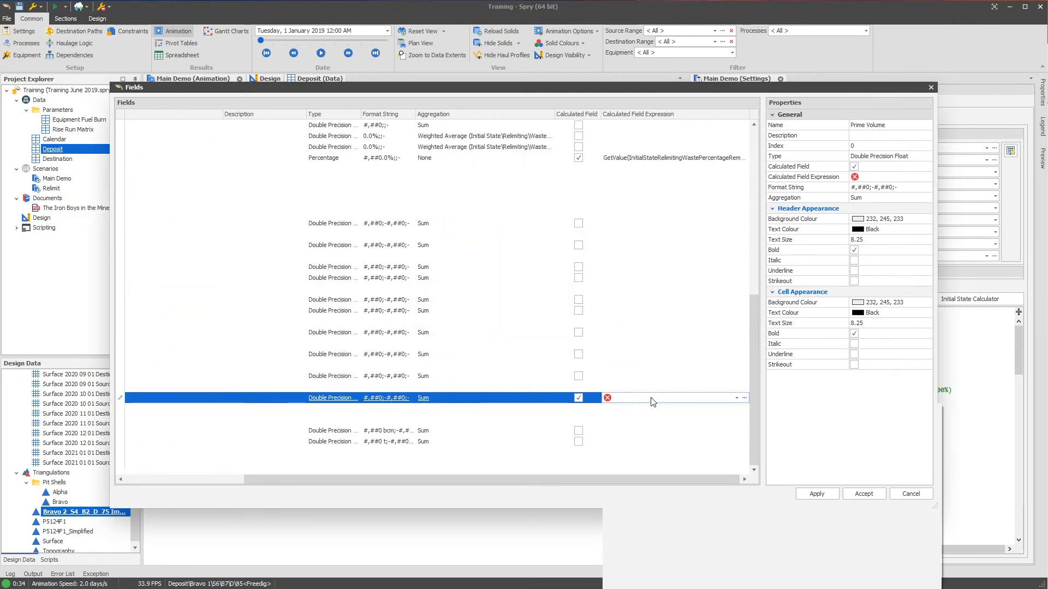
click(632, 505)
text(prime)
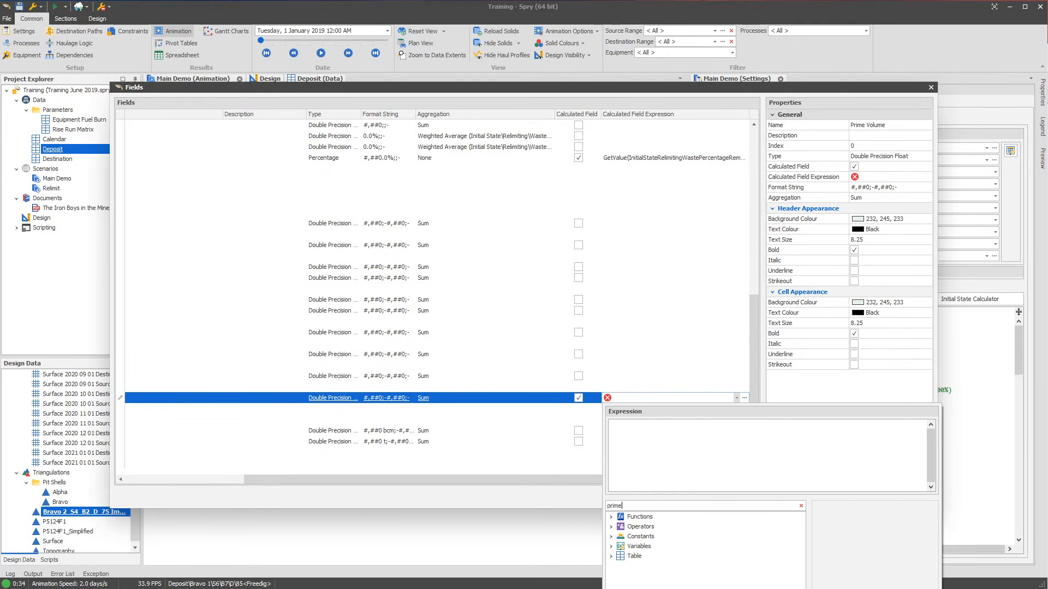
scroll(709, 578, down, 5)
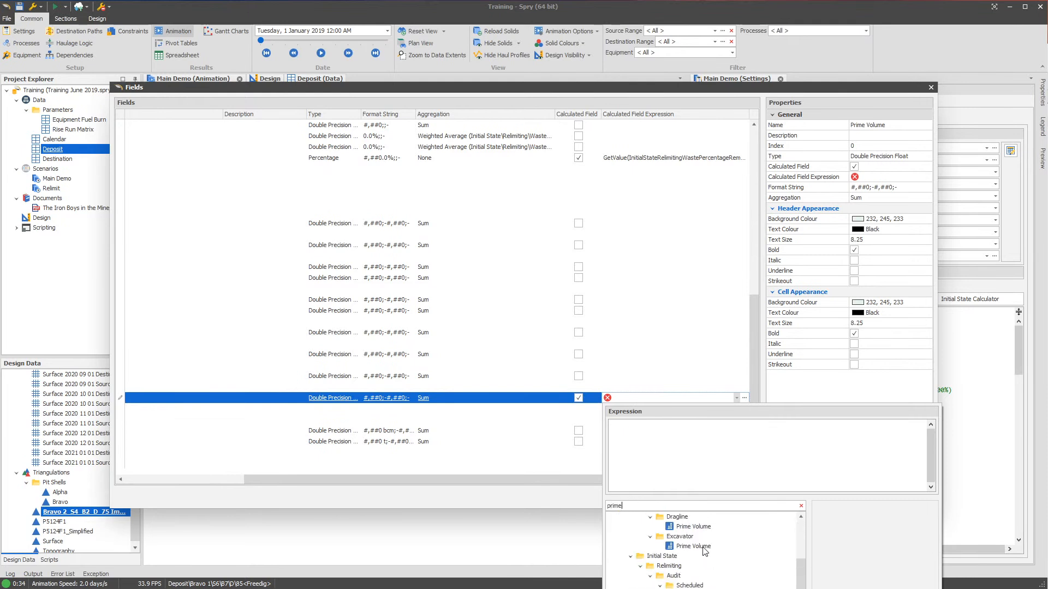
click(693, 547)
scroll(709, 551, up, 3)
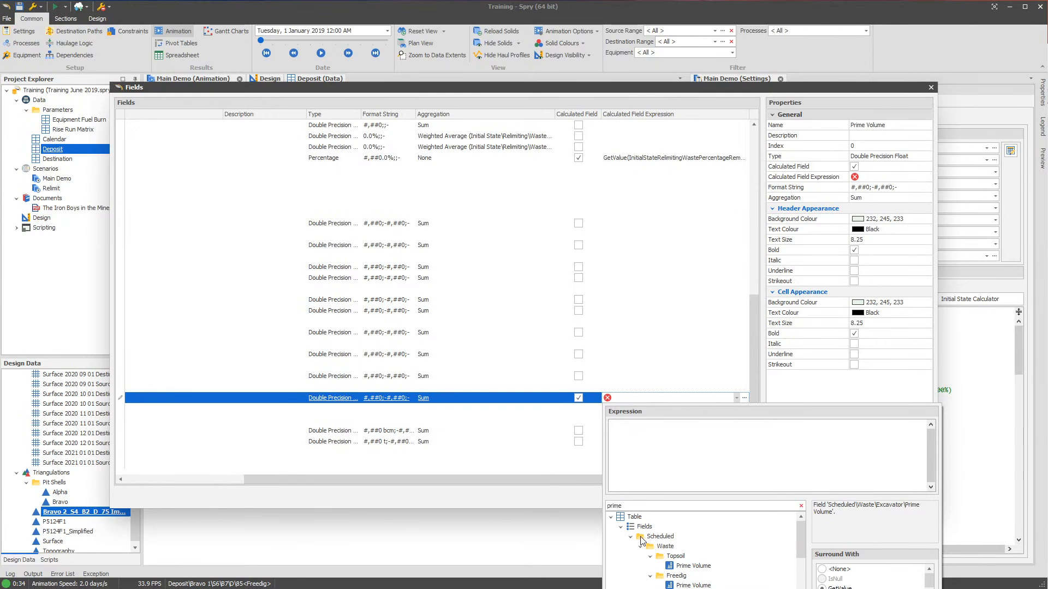
scroll(688, 577, down, 3)
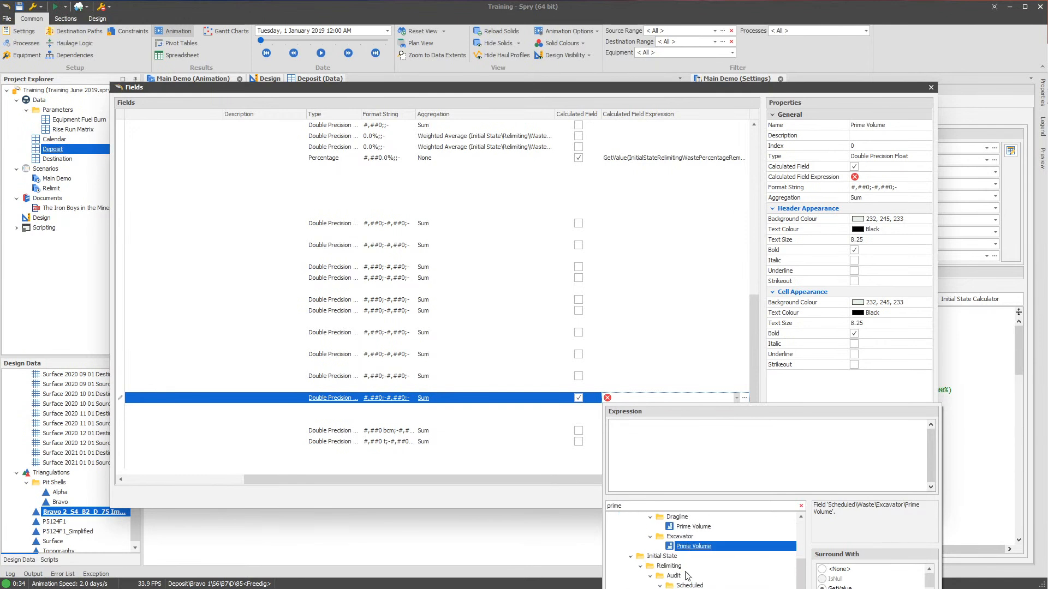
double_click(701, 546)
text(*(1-)
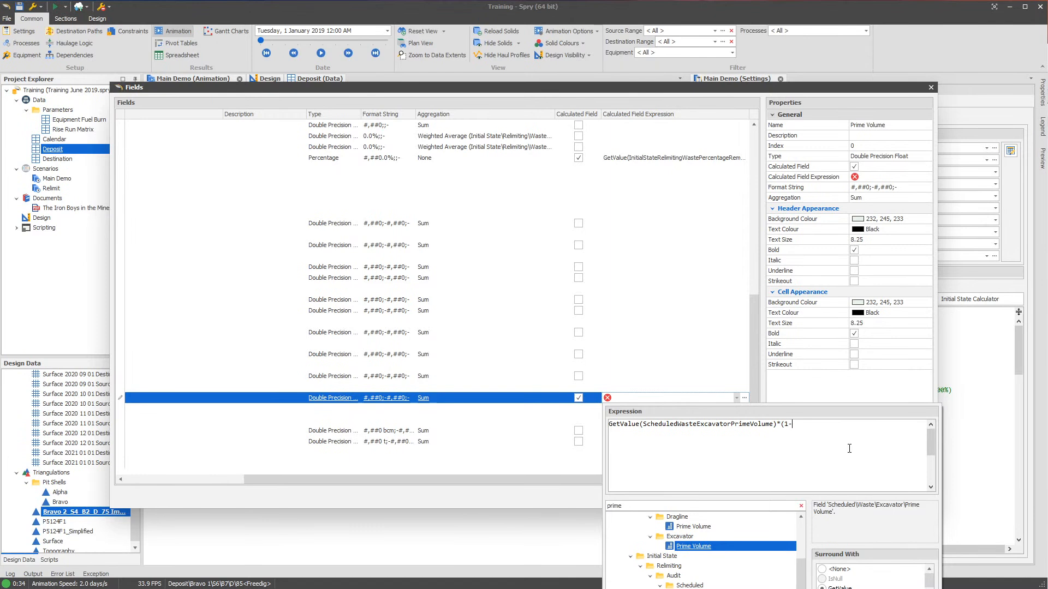
Complete the expression with the Initial State Excavator value and a closing bracket, and accept it
scroll(771, 555, up, 3)
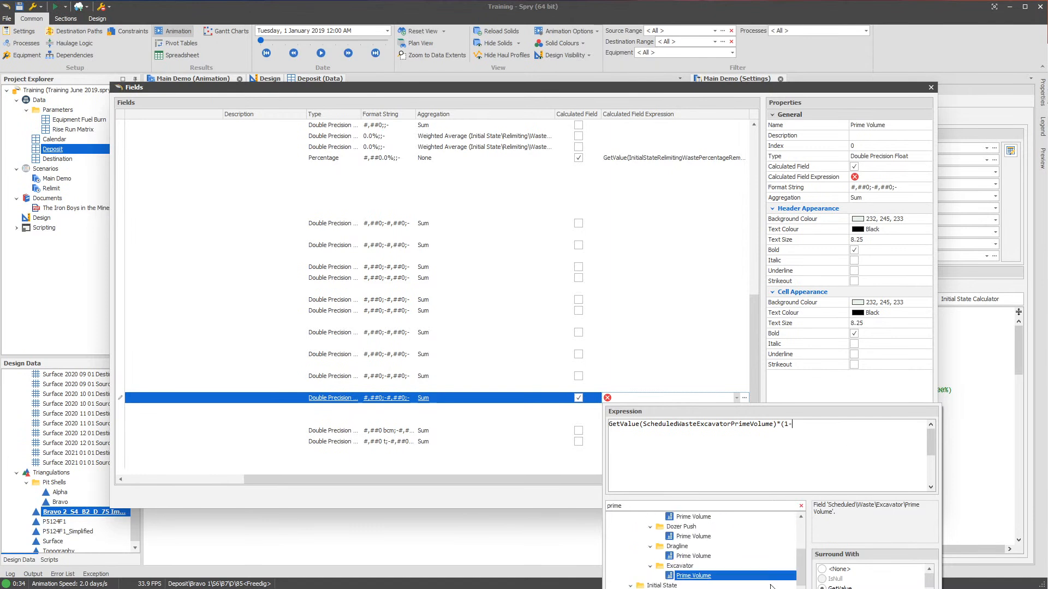
scroll(704, 548, up, 4)
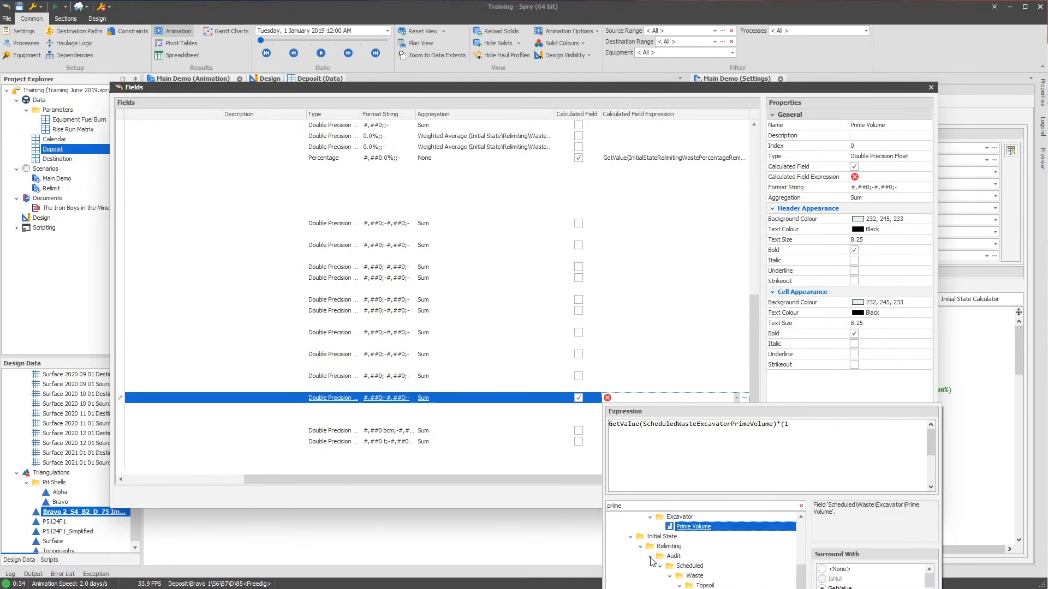
scroll(648, 546, down, 1)
click(801, 506)
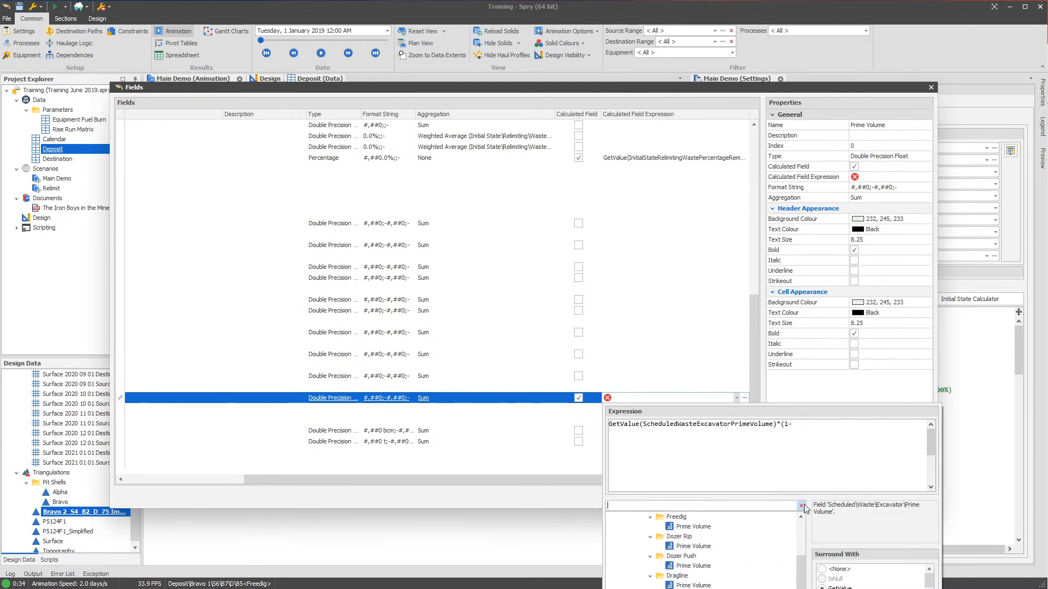
scroll(709, 573, up, 5)
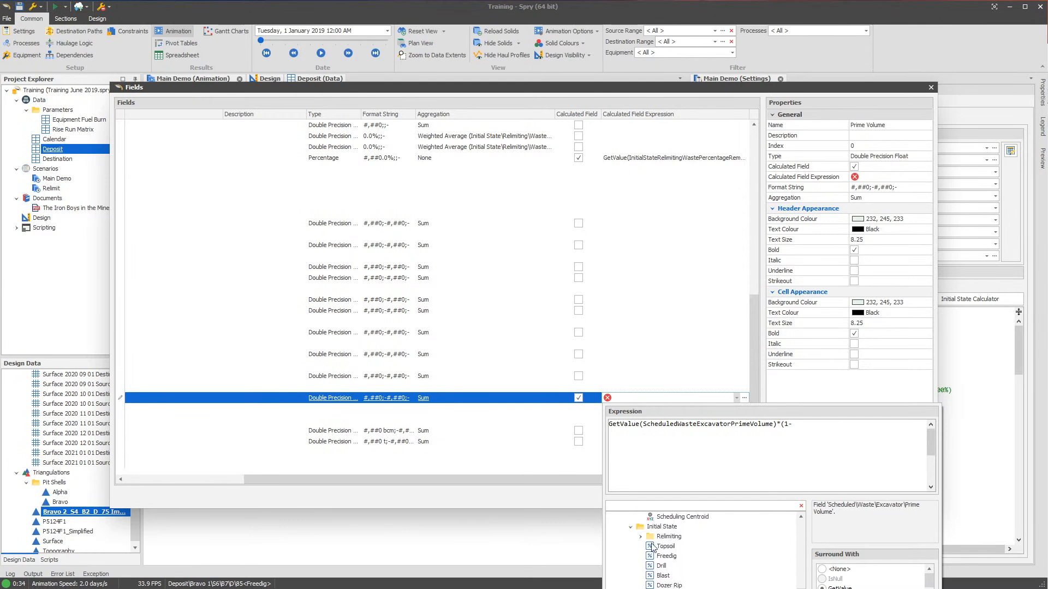
click(671, 548)
click(673, 566)
click(673, 588)
scroll(704, 588, down, 1)
double_click(671, 588)
text())
click(633, 588)
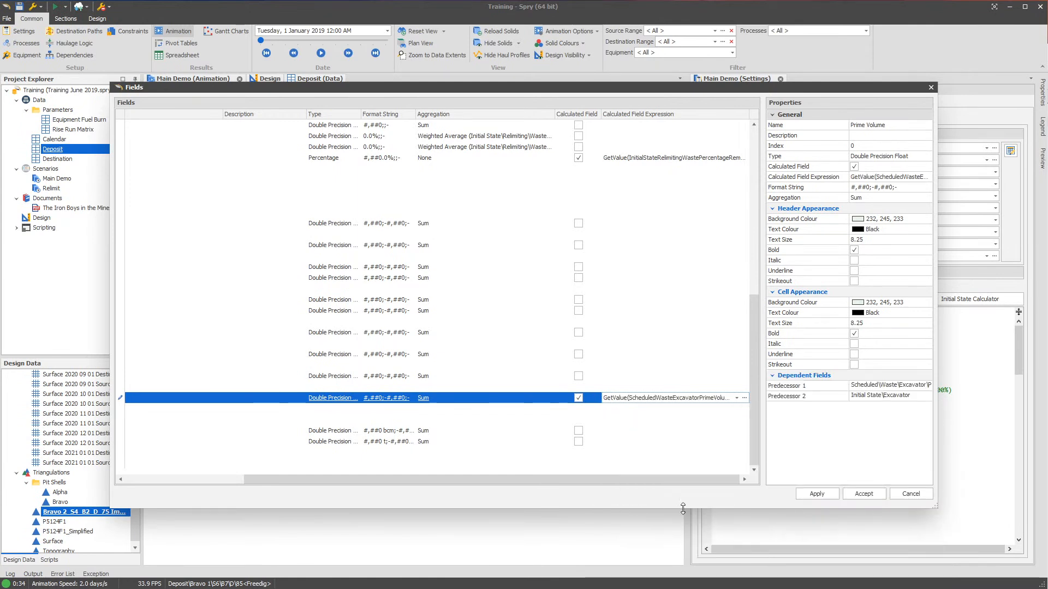
Apply the pending changes to the audit Excavator Prime Volume field
click(808, 494)
drag(679, 480, 512, 478)
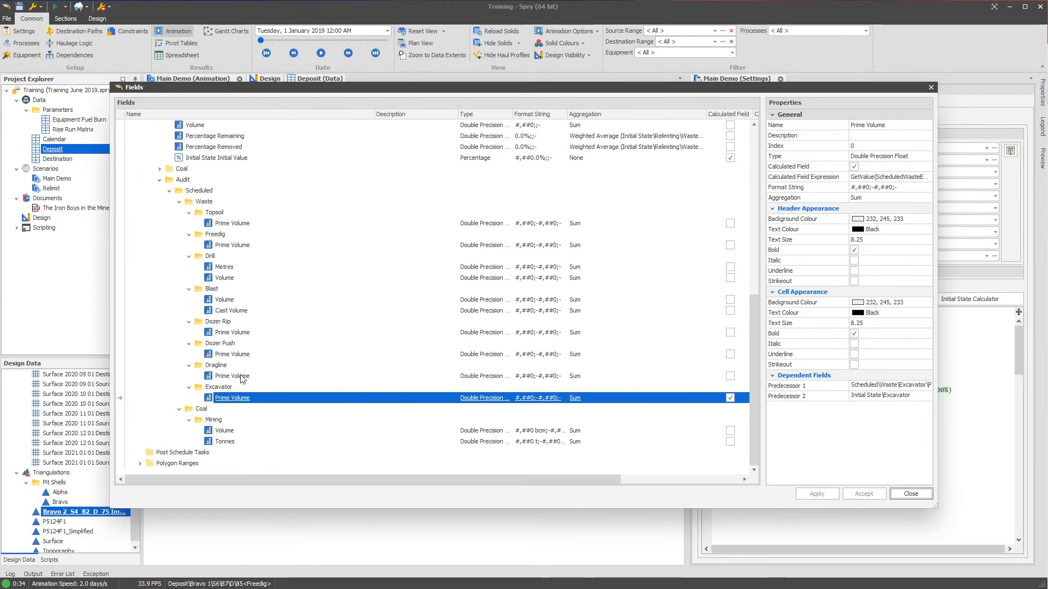
drag(415, 479, 532, 474)
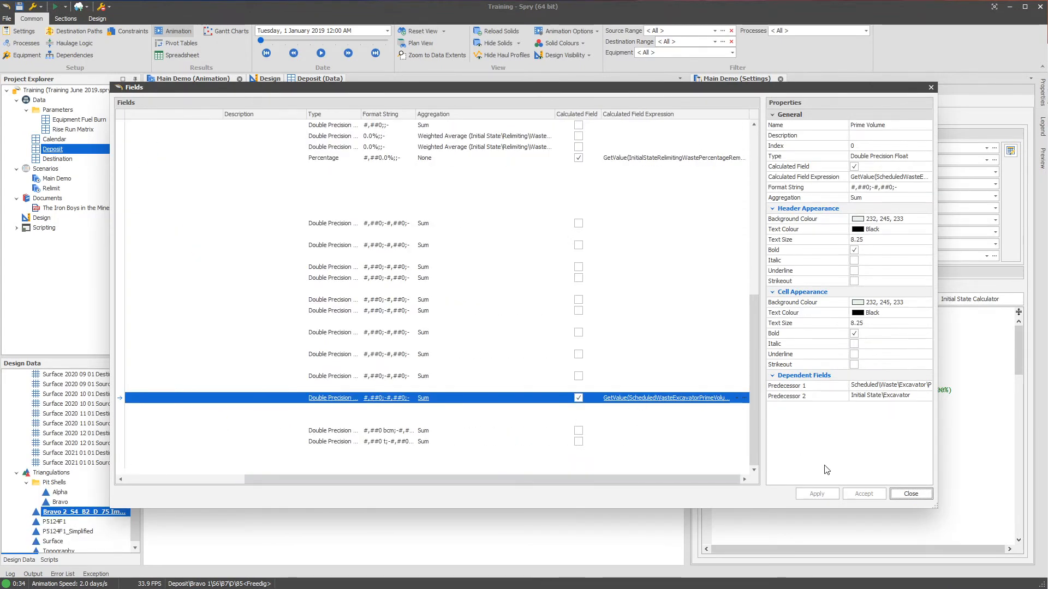
drag(430, 482, 305, 485)
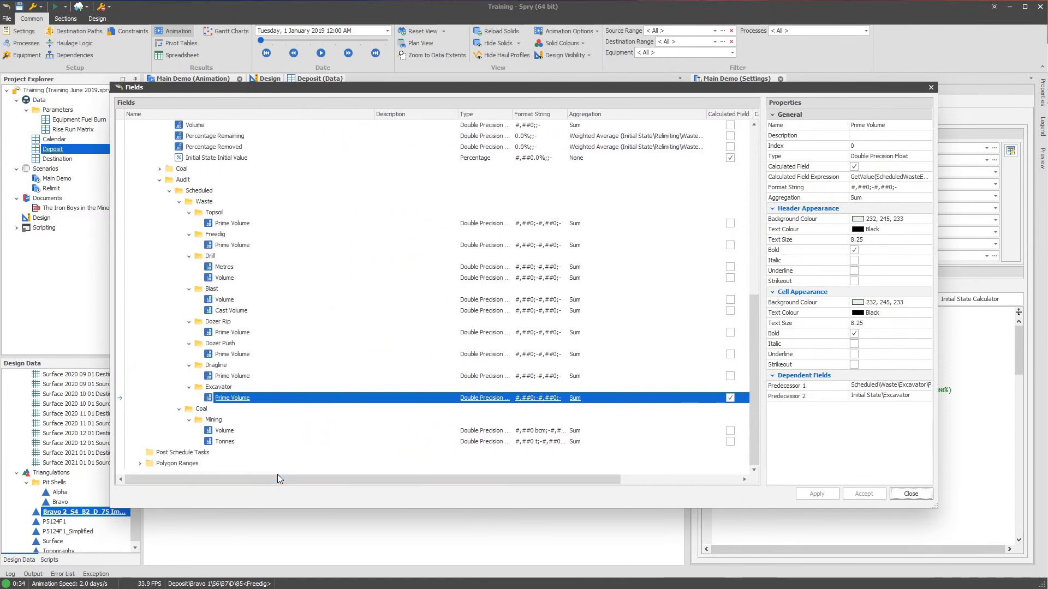
Add a field named Variance to the audit Excavator folder and make it a calculated field
right_click(234, 386)
mouse_move(335, 395)
click(380, 394)
text(Variance)
key(Return)
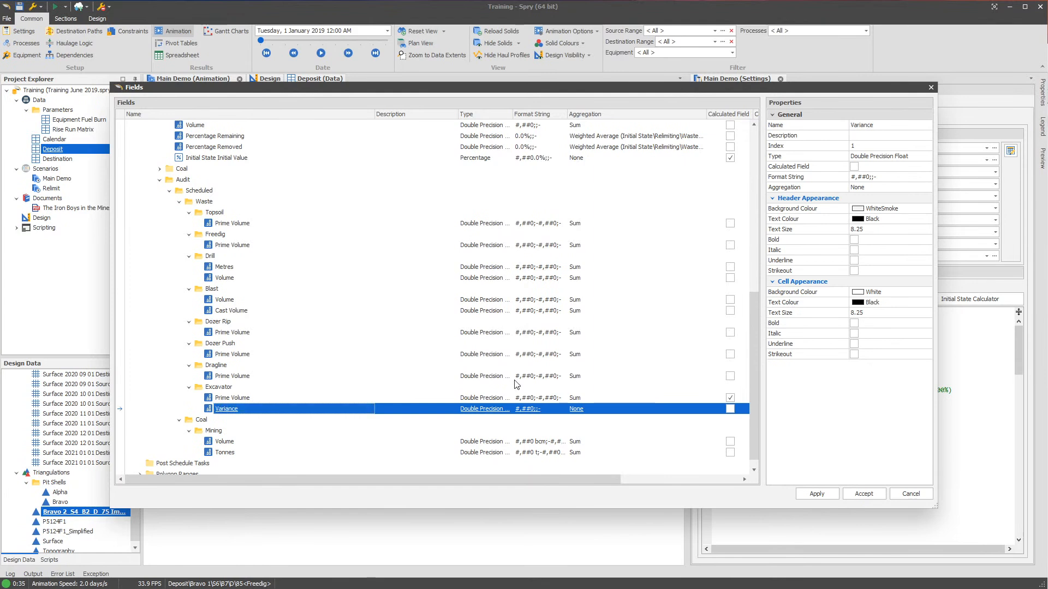
scroll(597, 482, right, 5)
click(587, 409)
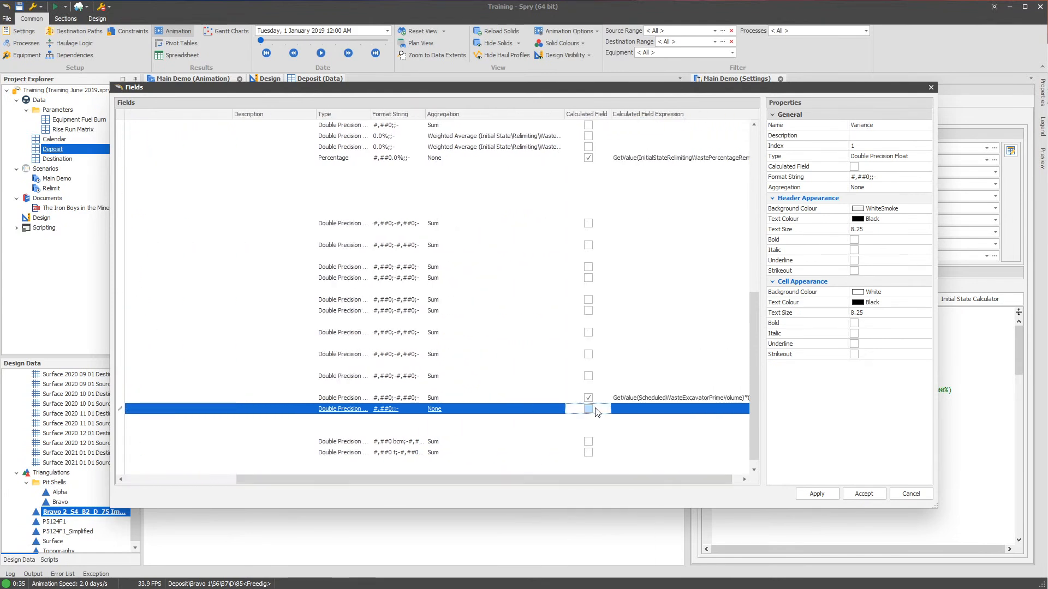
click(499, 311)
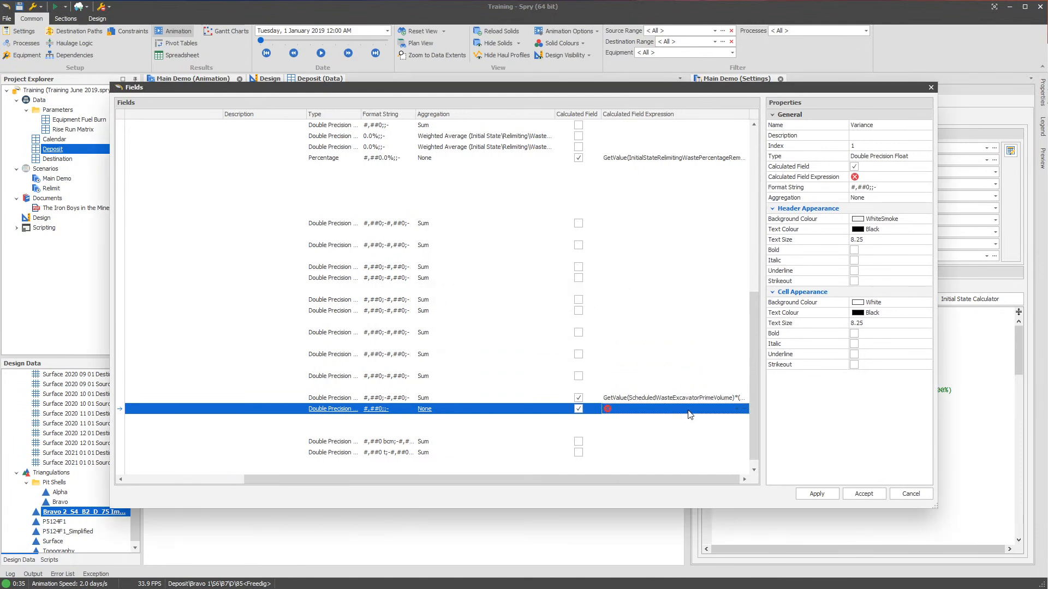
Start the Variance expression with GetValue(InitialStateRelimitingAuditScheduledWasteExcavatorPrimeVolume)/ and look up the Relimiting waste fields for the divisor
click(694, 409)
click(664, 516)
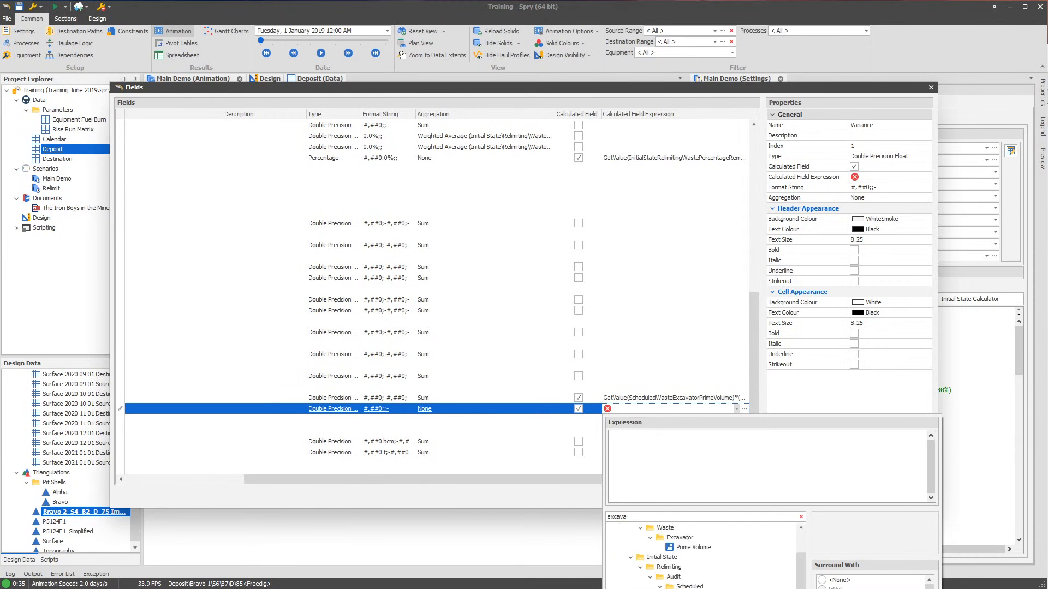
double_click(721, 588)
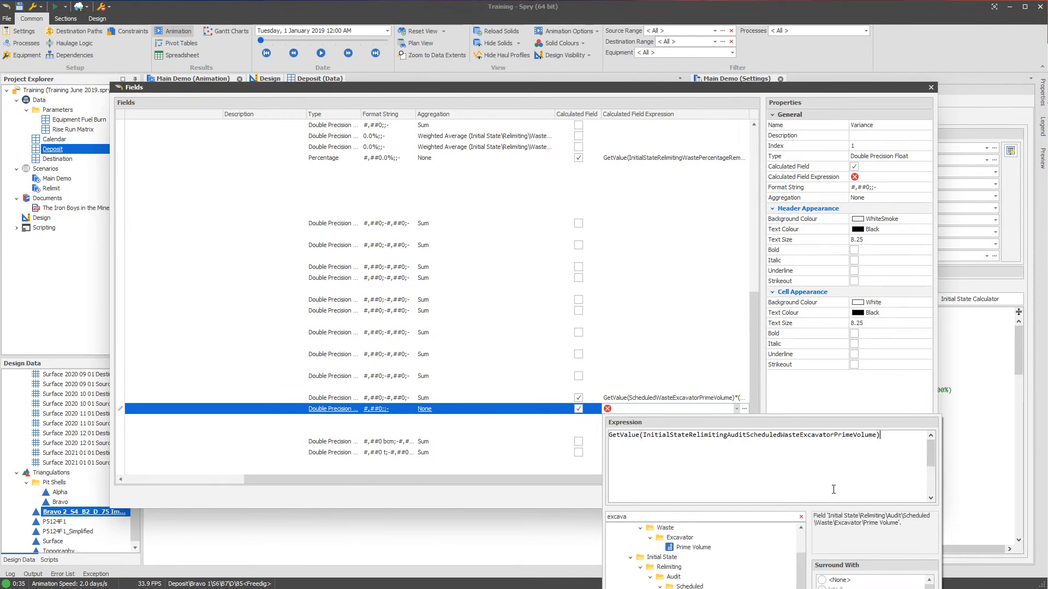
text(/)
drag(636, 517, 556, 516)
text(relimit)
click(712, 567)
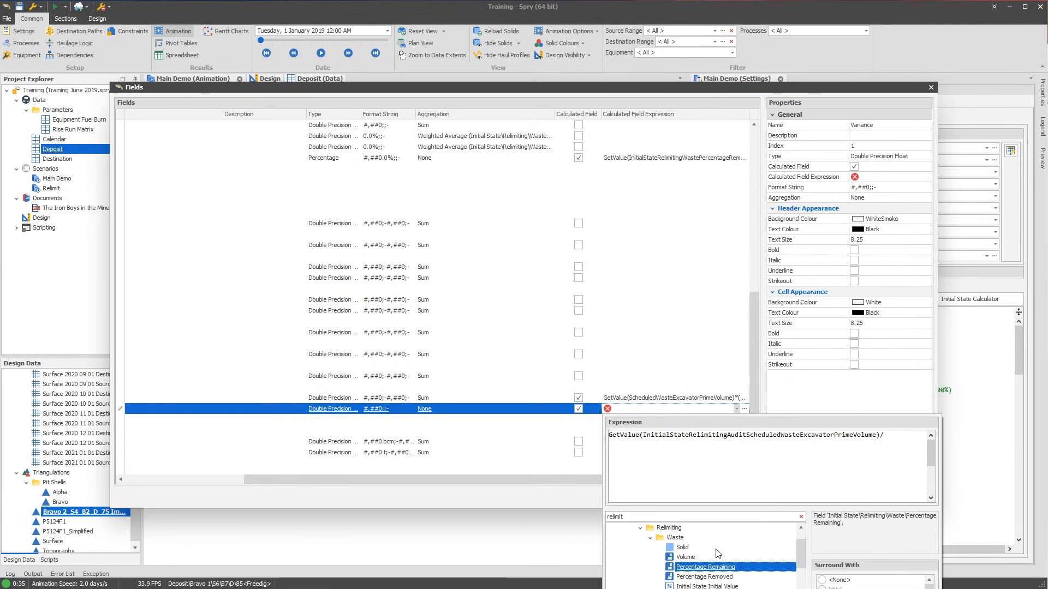
drag(880, 435, 565, 436)
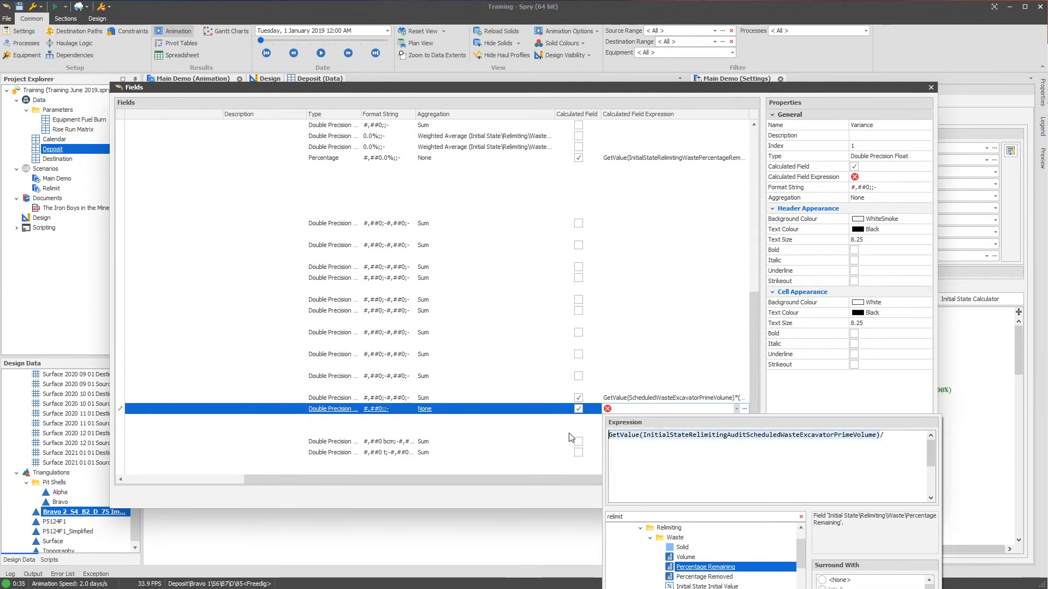
Check the expression of the audit Excavator Prime Volume field and delete that field
click(631, 400)
drag(525, 477, 575, 481)
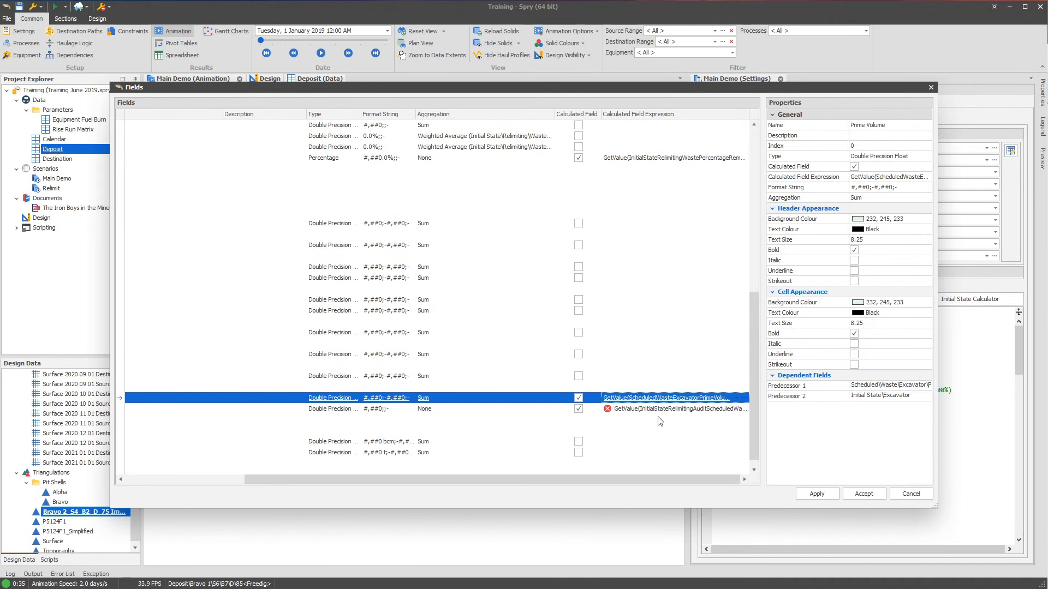
click(674, 400)
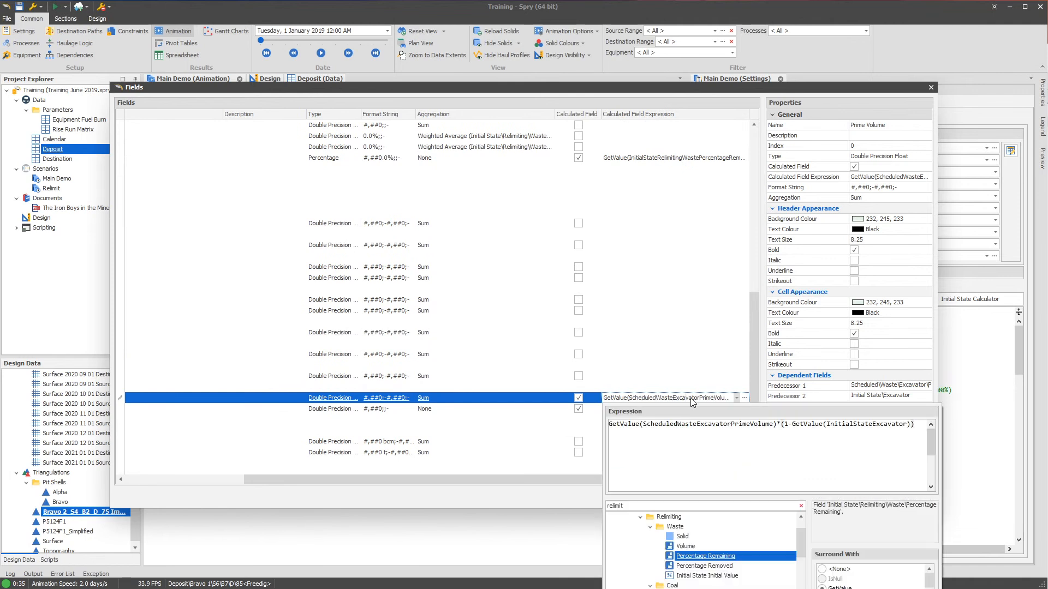
click(566, 407)
drag(399, 482, 257, 481)
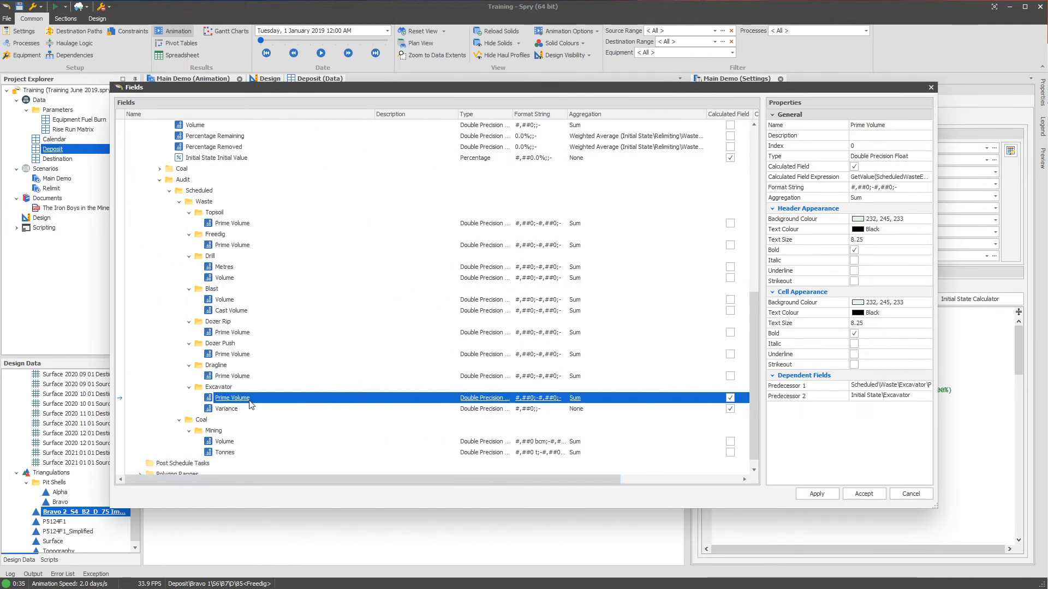
right_click(248, 401)
click(275, 496)
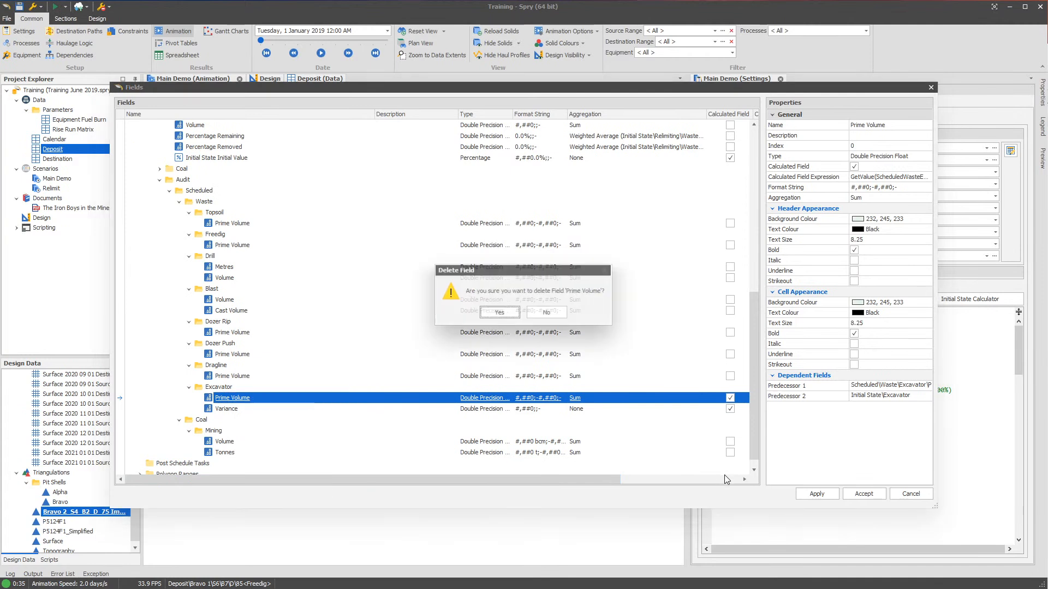
click(492, 314)
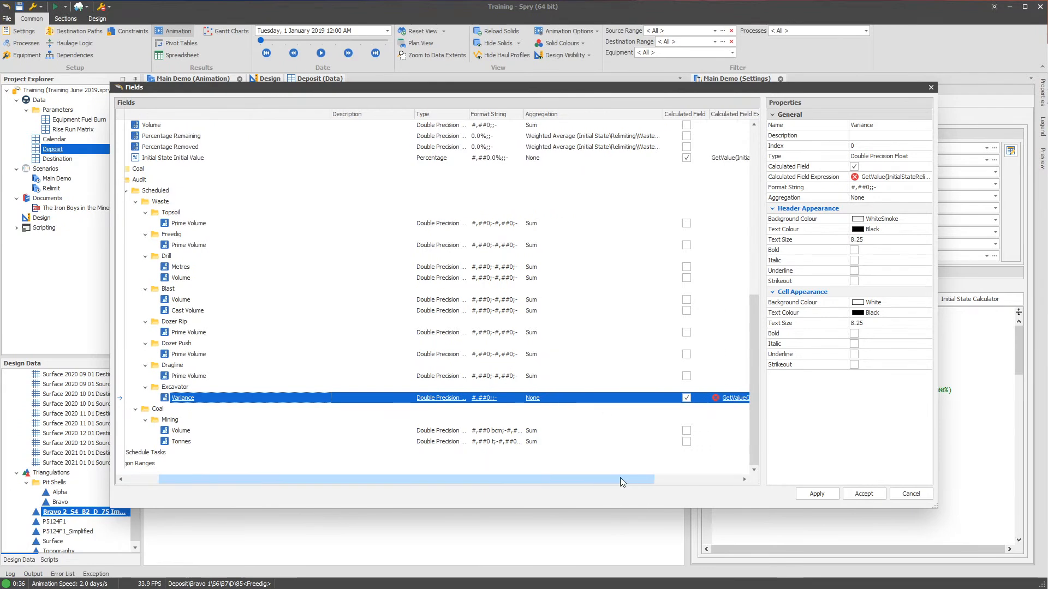
Check the Variance field's expression and delete the Scheduled folder inside the Relimiting Audit folder
drag(320, 478, 693, 459)
click(695, 398)
click(737, 398)
drag(895, 427, 529, 430)
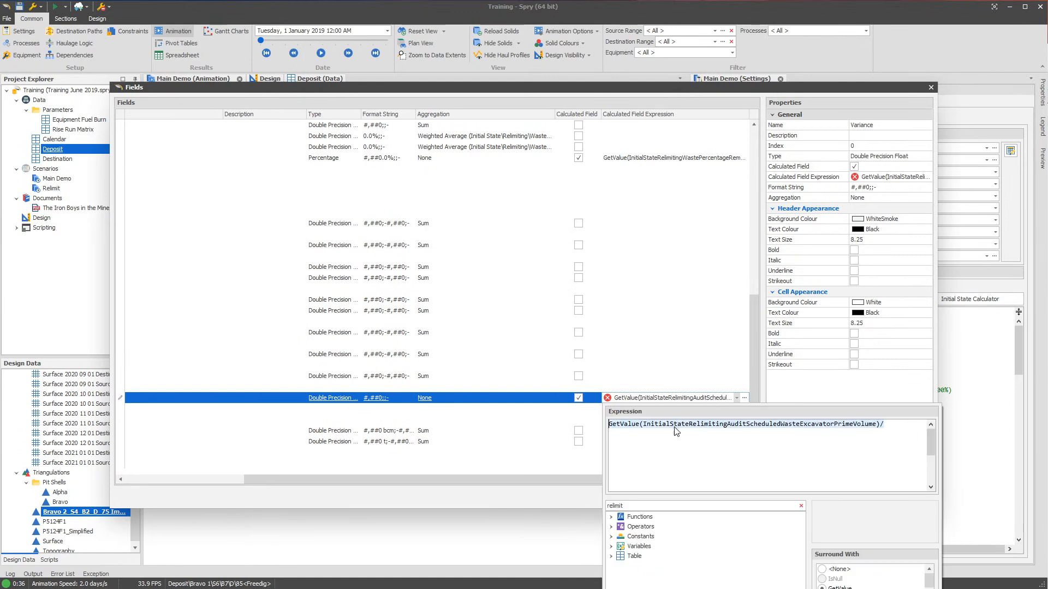
drag(648, 506, 339, 464)
scroll(273, 349, up, 1)
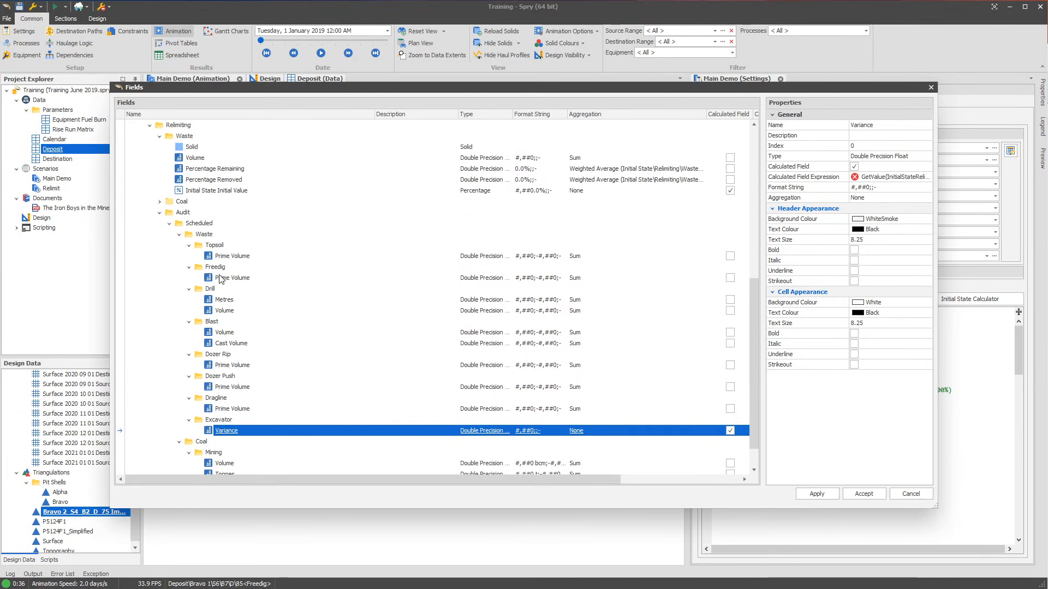
click(199, 226)
right_click(200, 223)
click(238, 373)
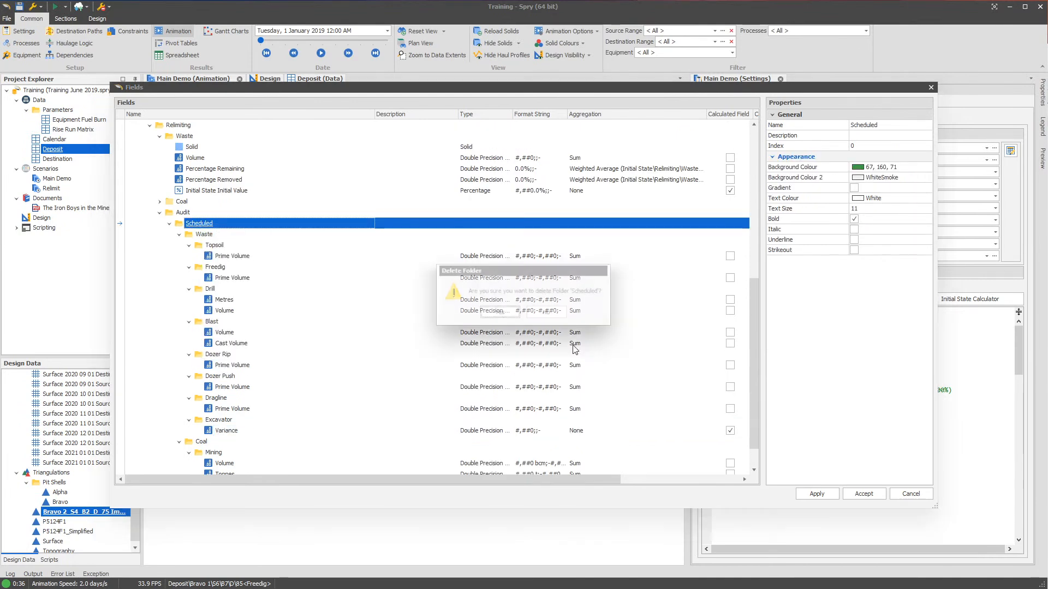
click(501, 326)
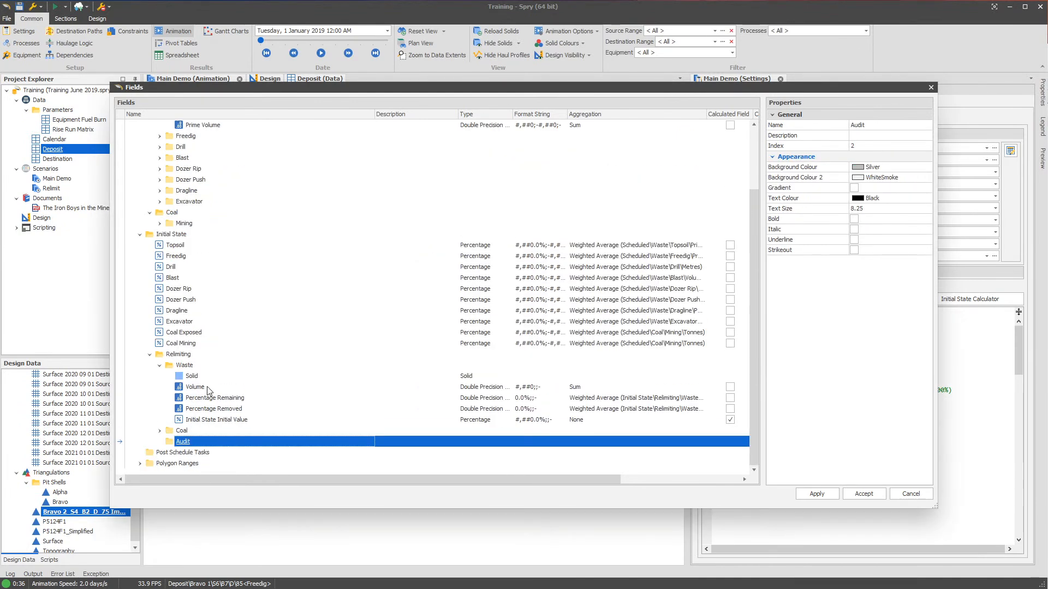
Add a field named Excavator Variance directly inside the Relimiting Audit folder
right_click(185, 443)
mouse_move(229, 446)
click(377, 449)
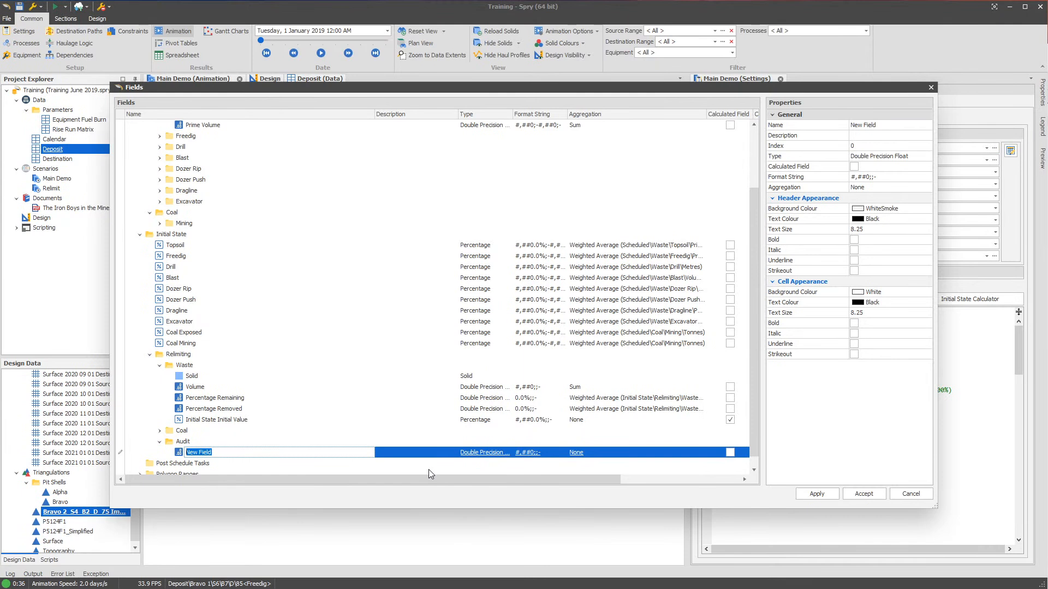
text(Excavator)
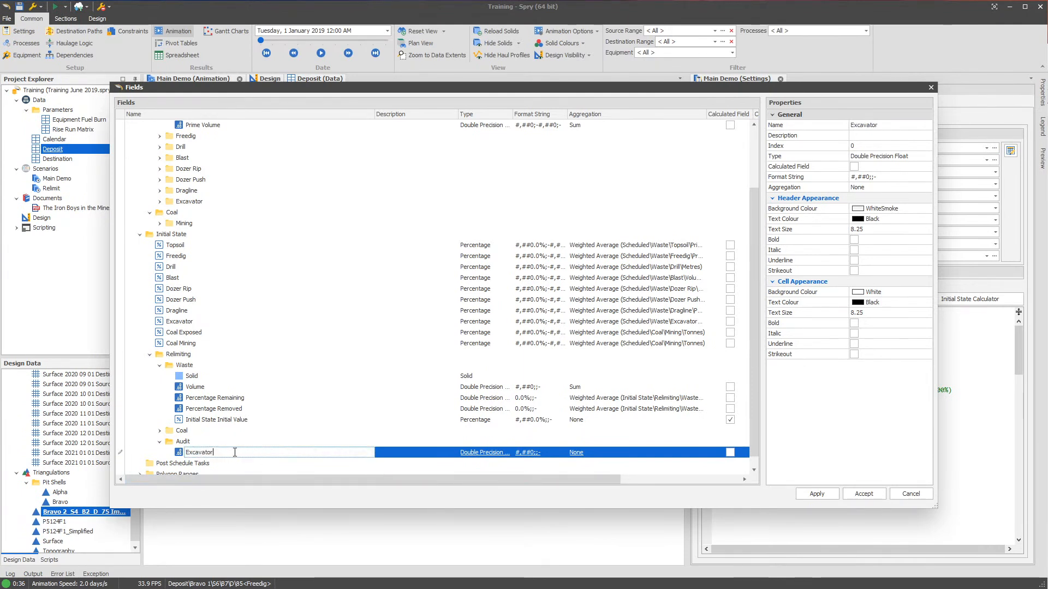
text( Variance)
key(Return)
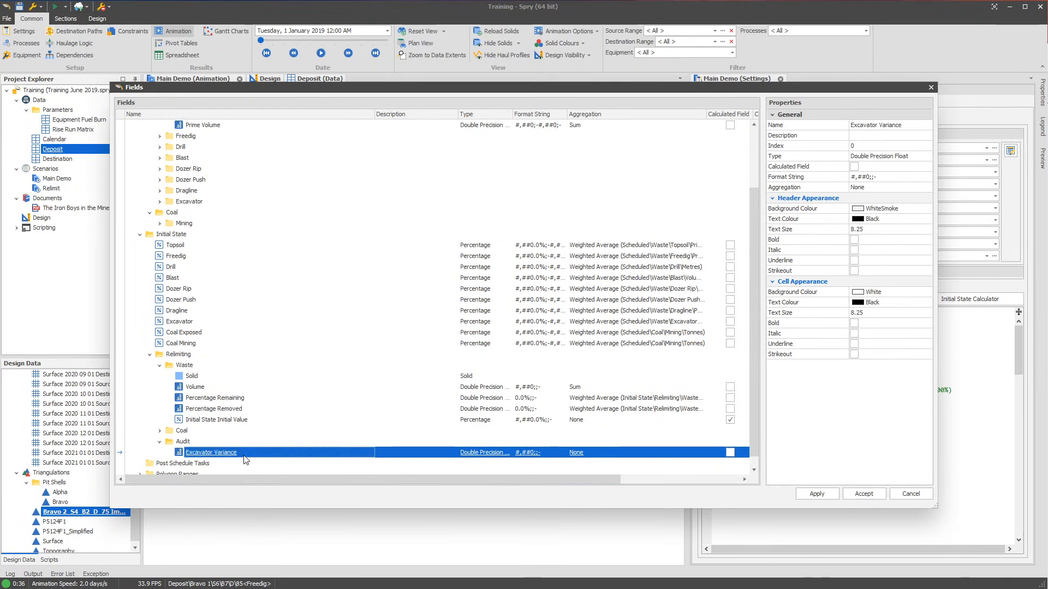
Make Excavator Variance a calculated field, accepting that existing data is overwritten
drag(581, 480, 700, 467)
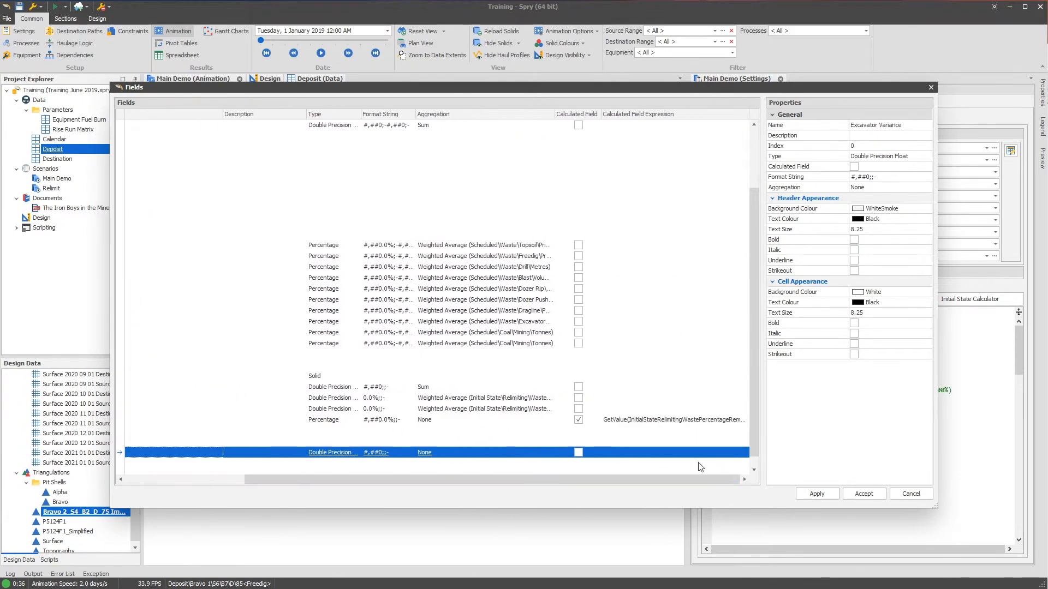
click(580, 453)
click(578, 452)
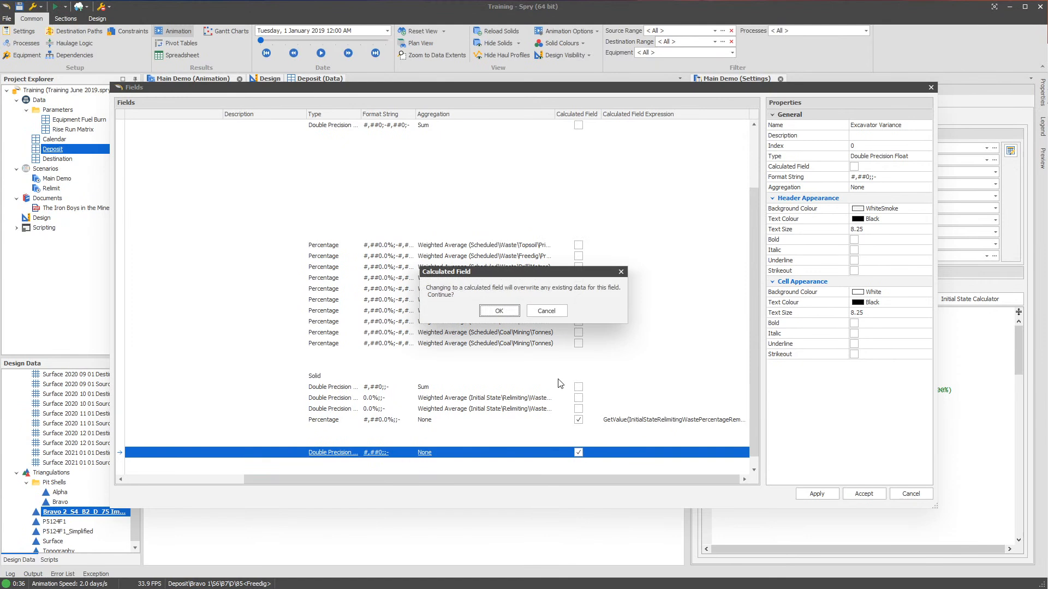
click(500, 314)
Set the Excavator Variance expression to GetValue(InitialStateExcavator)/GetValue(InitialStateRelimitingCoalPercentageRemoved)
click(712, 453)
text(Init)
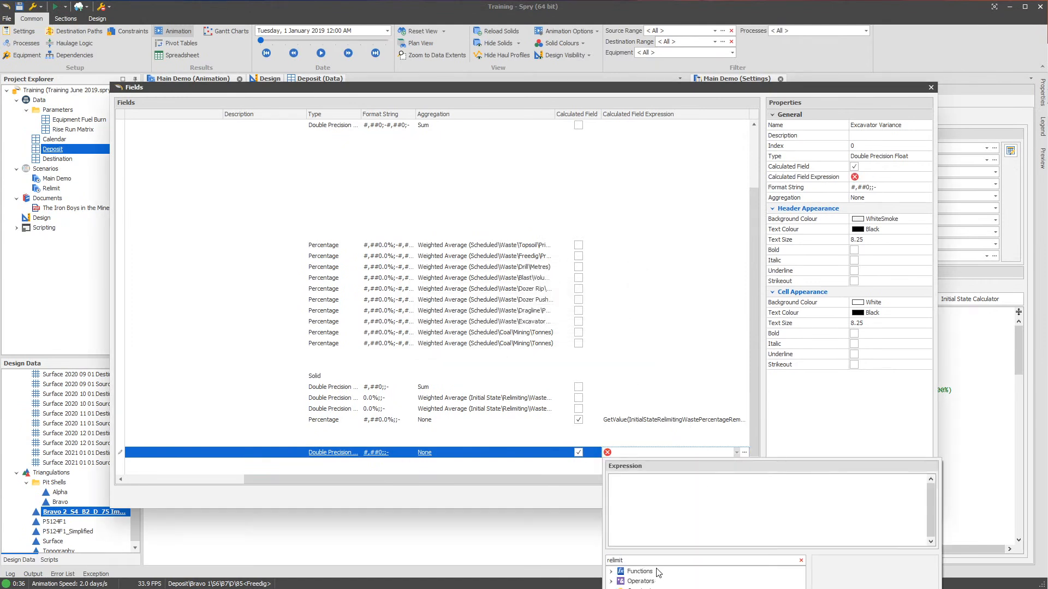
text(ial)
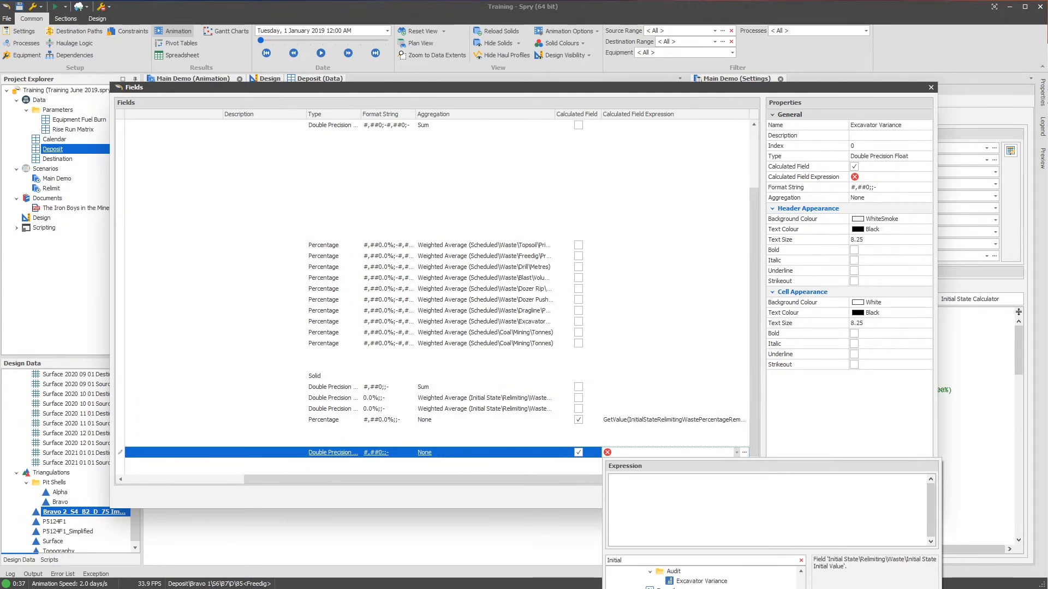
key(Return)
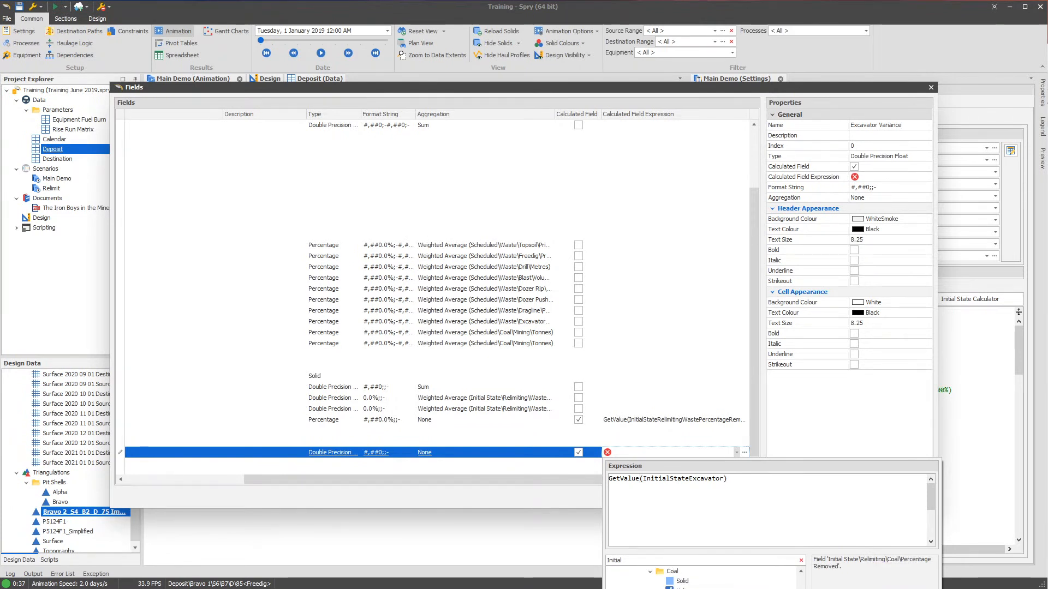
key(Down)
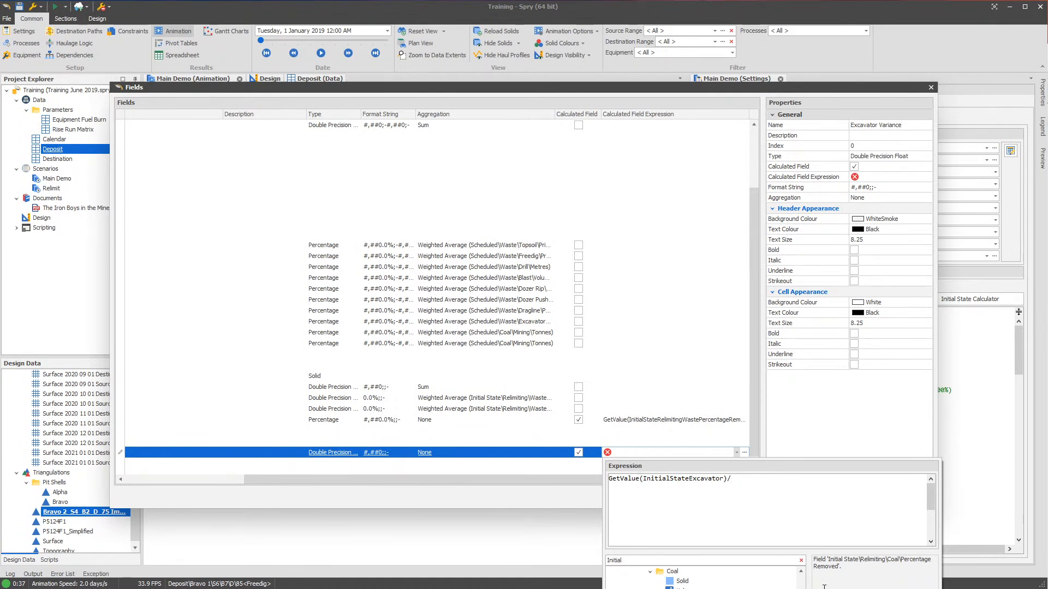
double_click(701, 588)
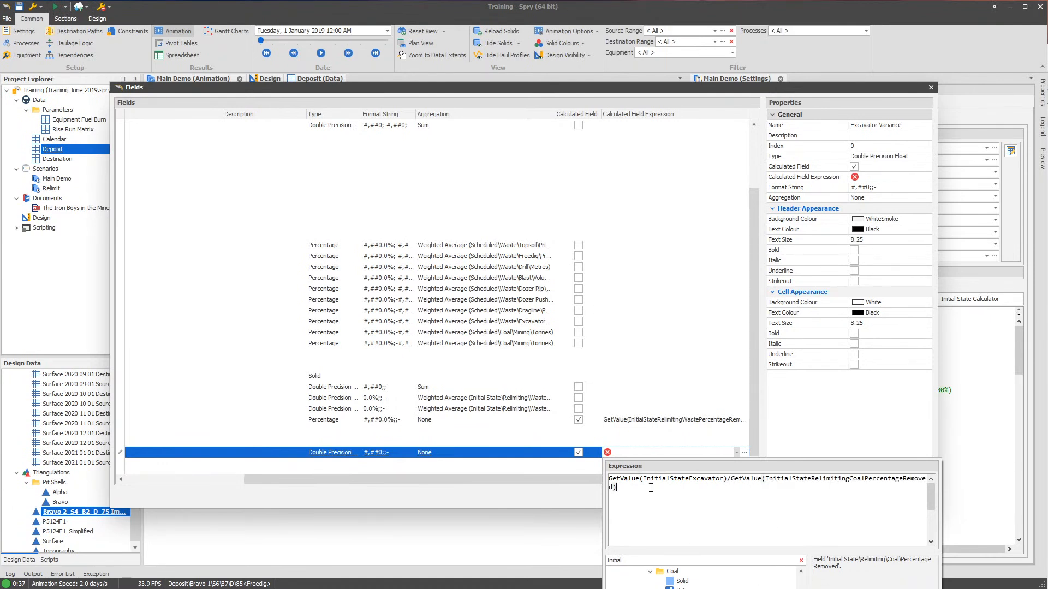
click(771, 485)
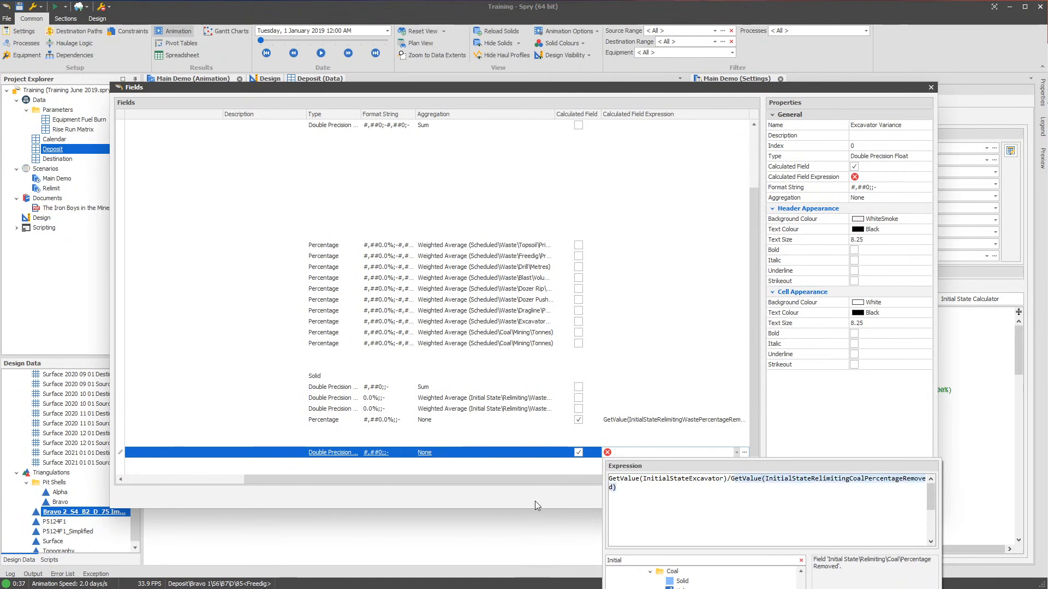
click(534, 503)
Set the Excavator Variance format string to 0.0%;;- and apply the field changes
drag(599, 484, 404, 488)
click(551, 454)
click(562, 453)
click(688, 467)
scroll(660, 517, down, 3)
click(664, 521)
click(459, 494)
click(833, 495)
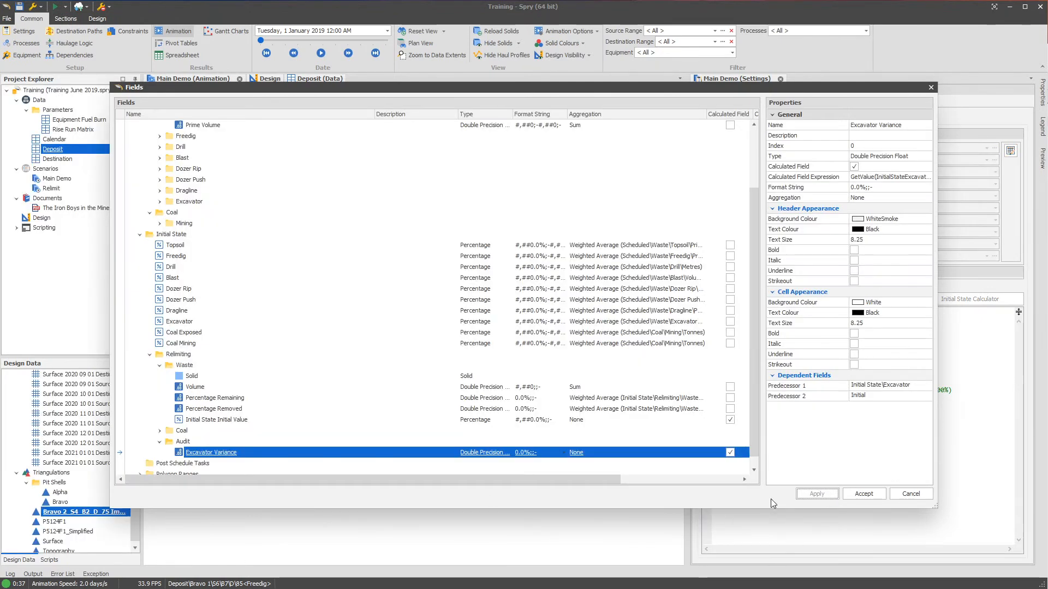
Set the Excavator Variance aggregation to Weighted Average, weighted by Imported\Waste\Volume, and apply the change
click(625, 457)
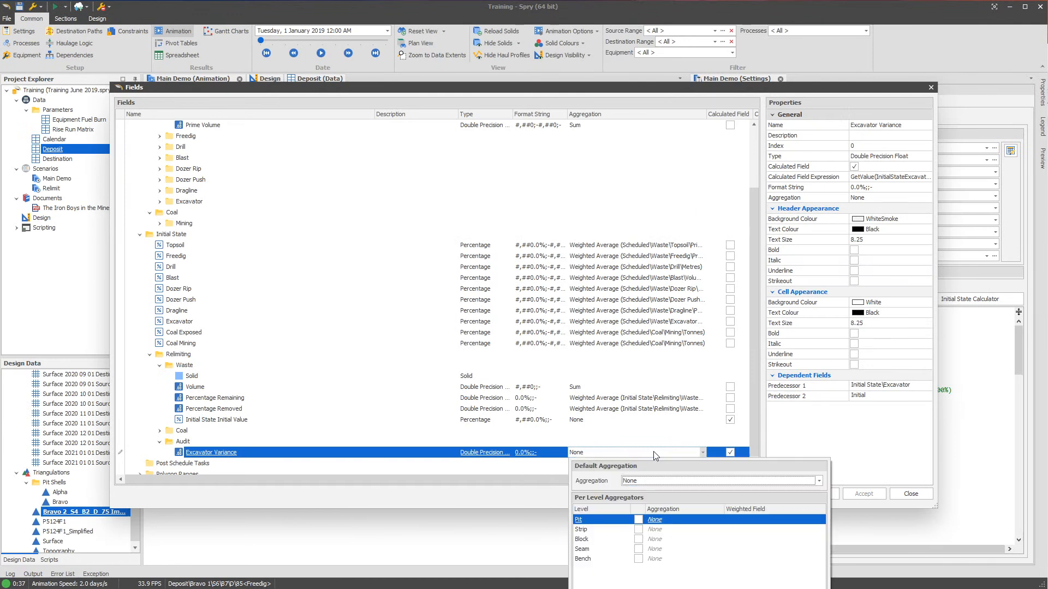
click(687, 481)
click(647, 537)
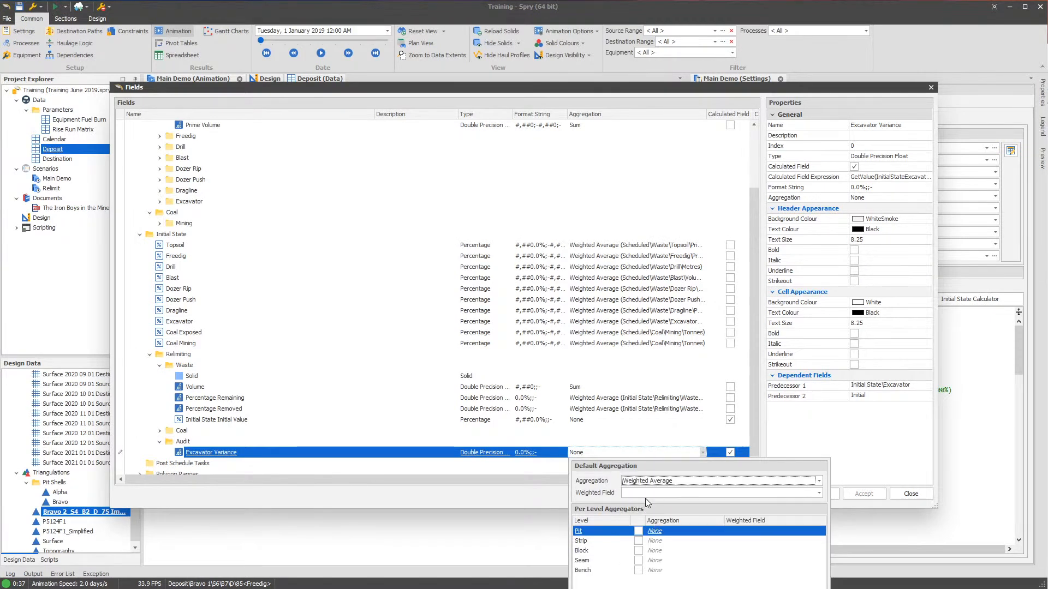
click(660, 494)
click(682, 533)
click(847, 476)
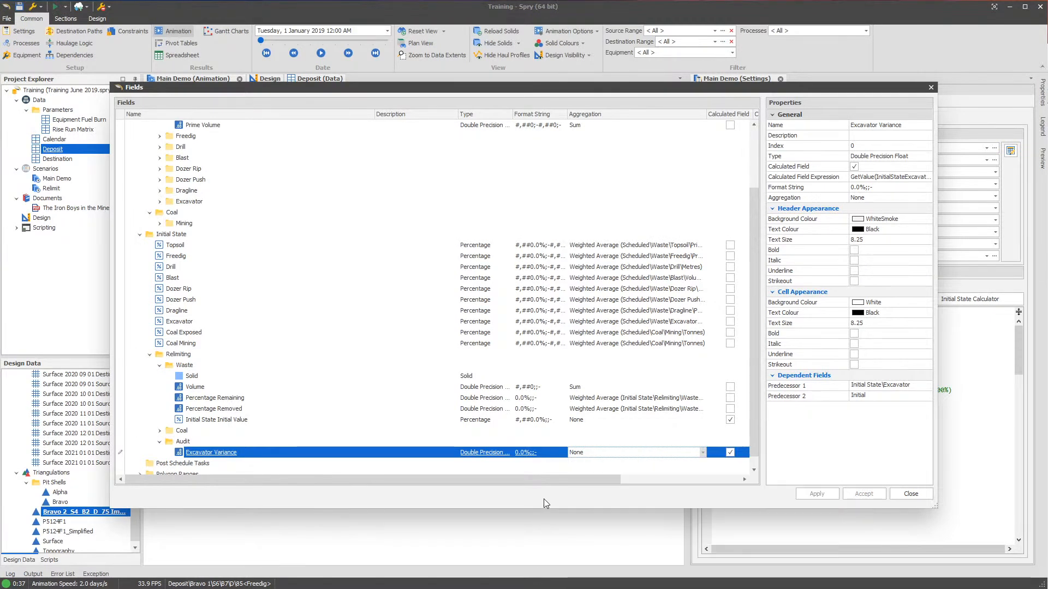
click(813, 494)
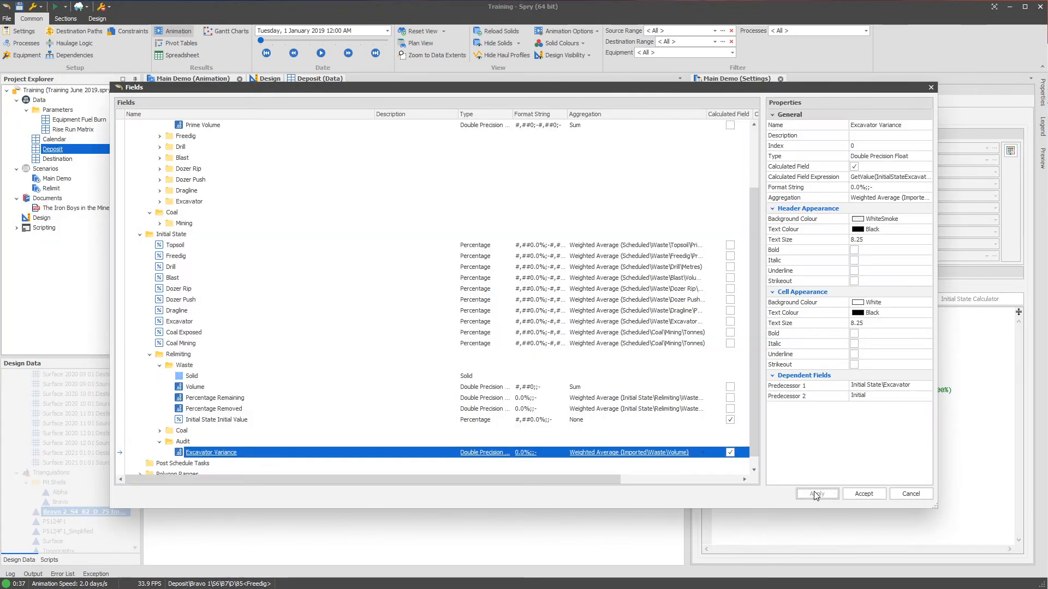
Close the field setup, save the project, and show the Deposit table data
click(929, 494)
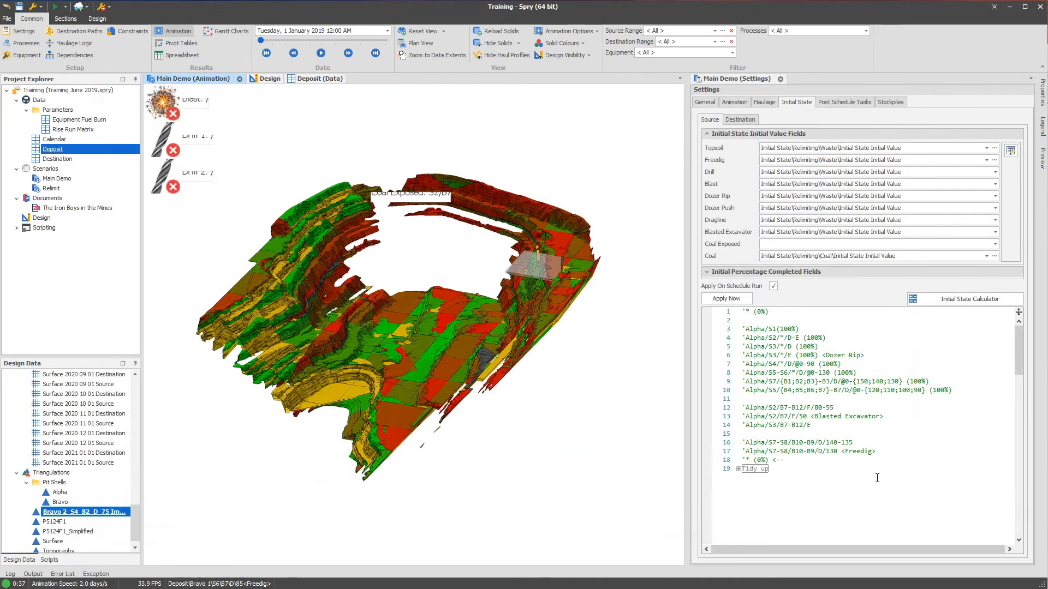
click(836, 460)
click(535, 293)
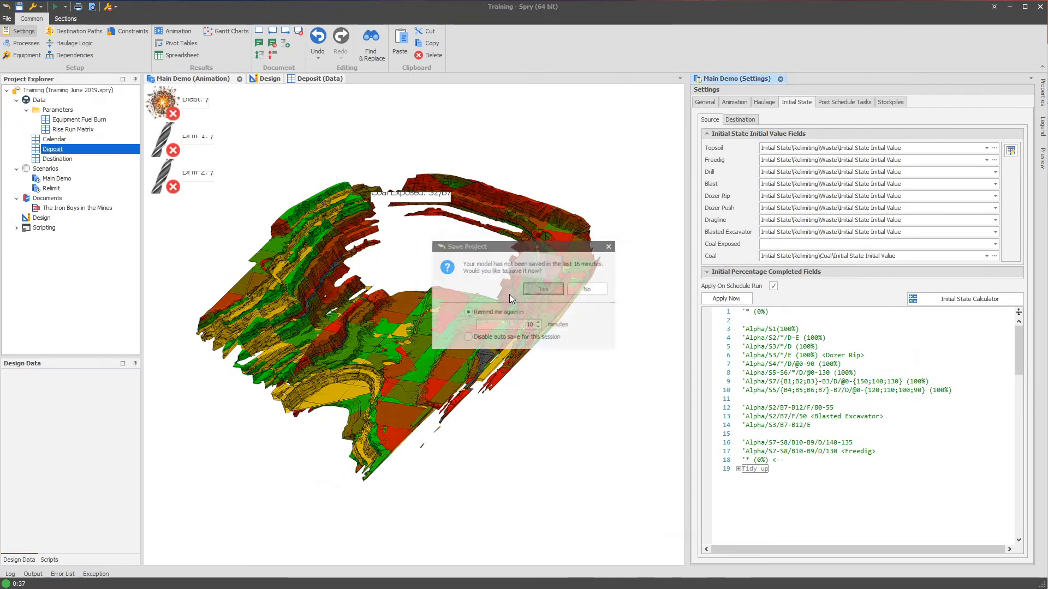
click(310, 79)
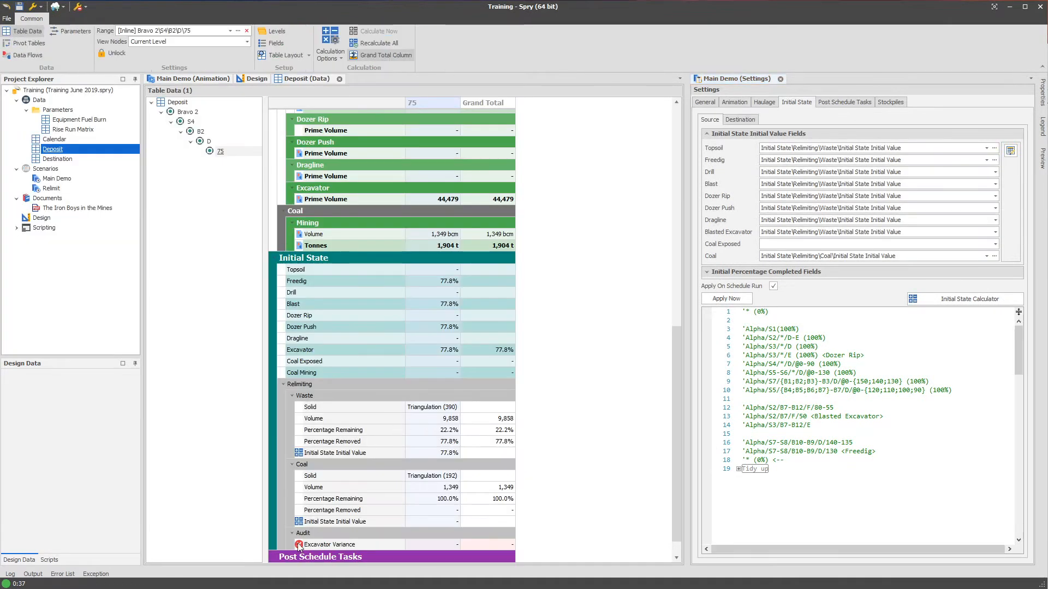
Change the Excavator Variance expression to SafeDivide(GetValue(InitialStateExcavator),GetValue(InitialStateRelimitingCoalPercentageRemoved)), apply it and close the field setup
right_click(54, 149)
mouse_move(88, 166)
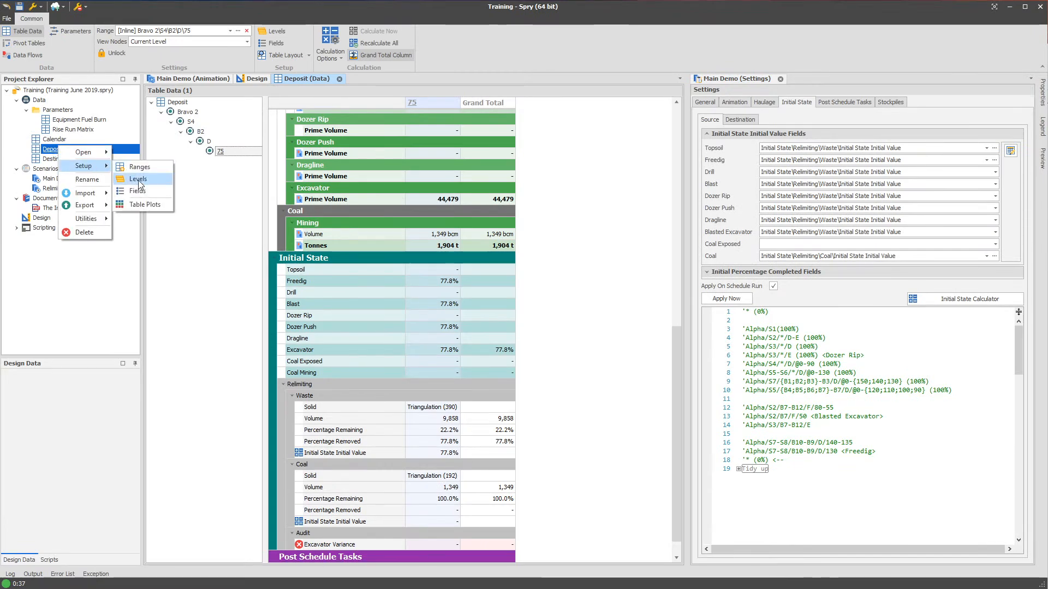
click(137, 191)
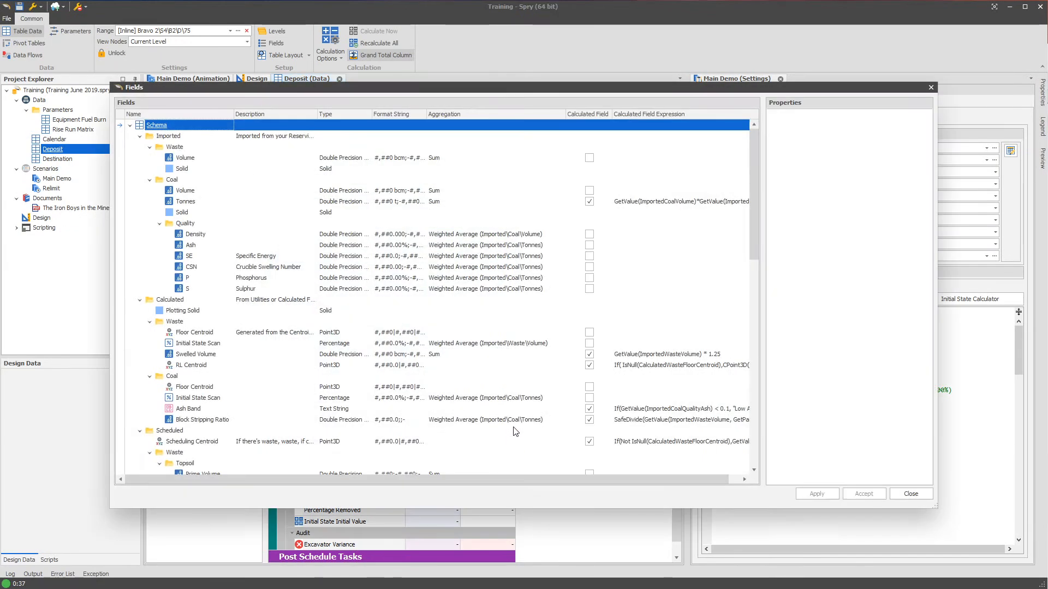
scroll(515, 434, down, 10)
click(661, 433)
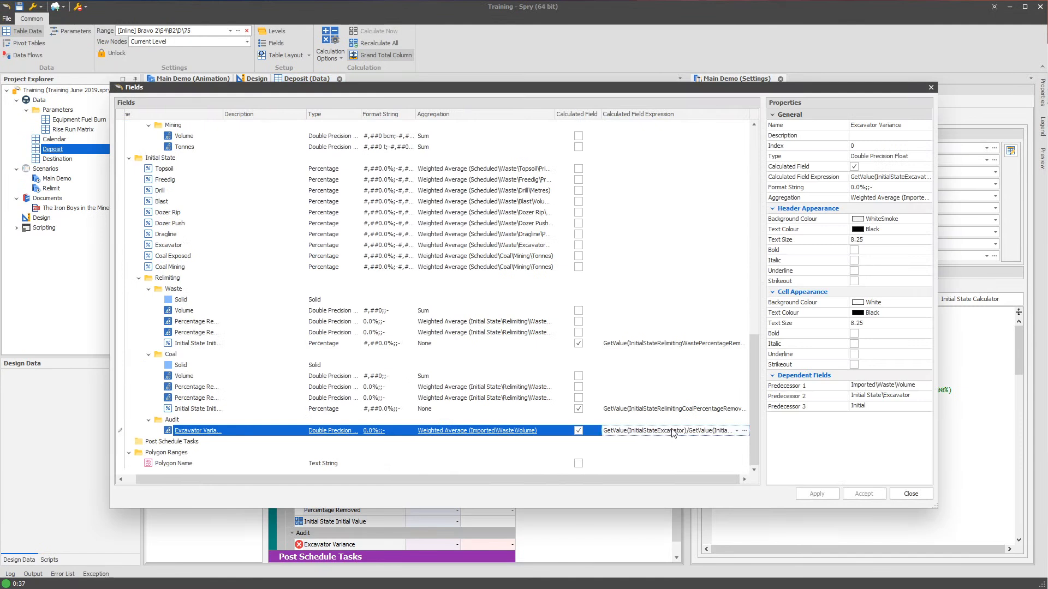
click(680, 434)
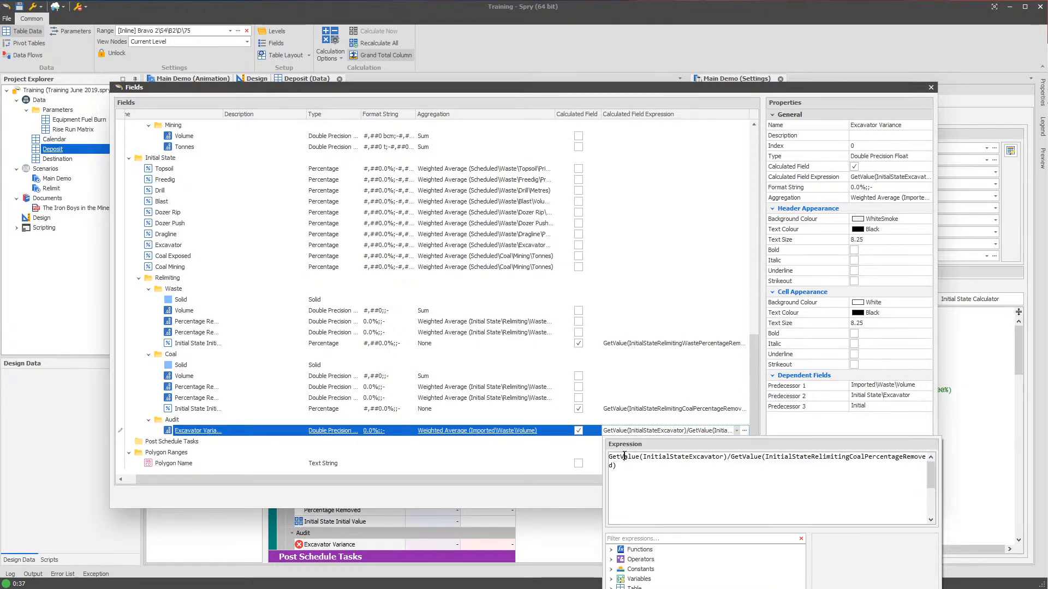
text(SafeDivide)
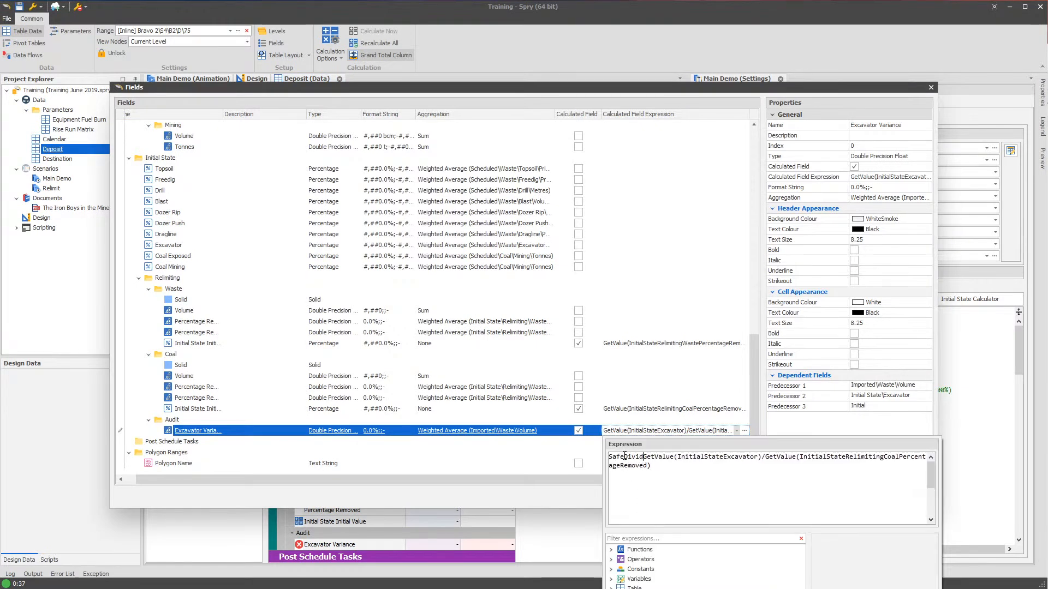
text(()
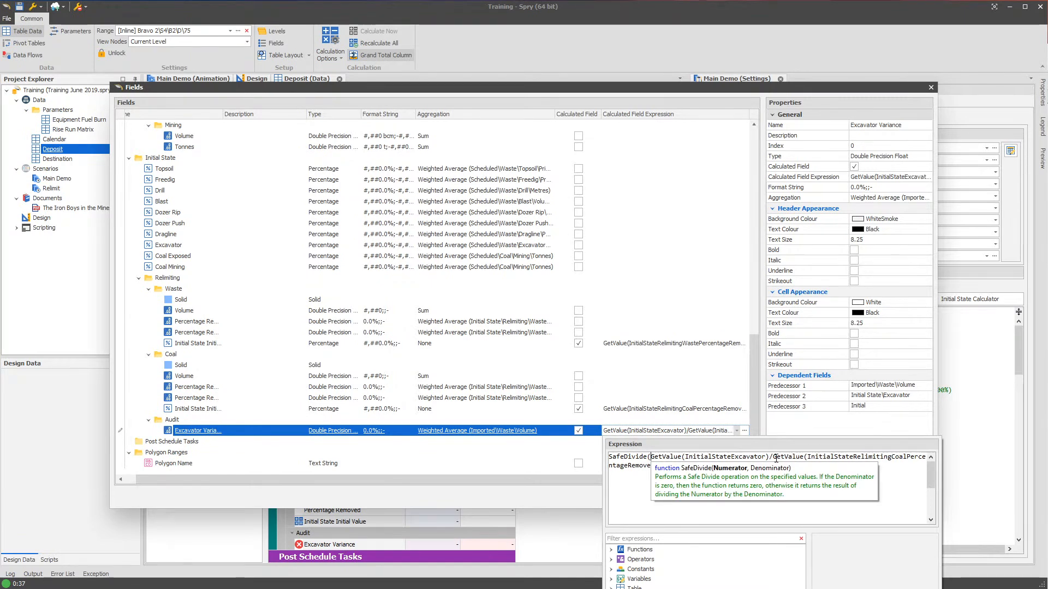
click(776, 459)
key(BackSpace)
text(,)
click(827, 511)
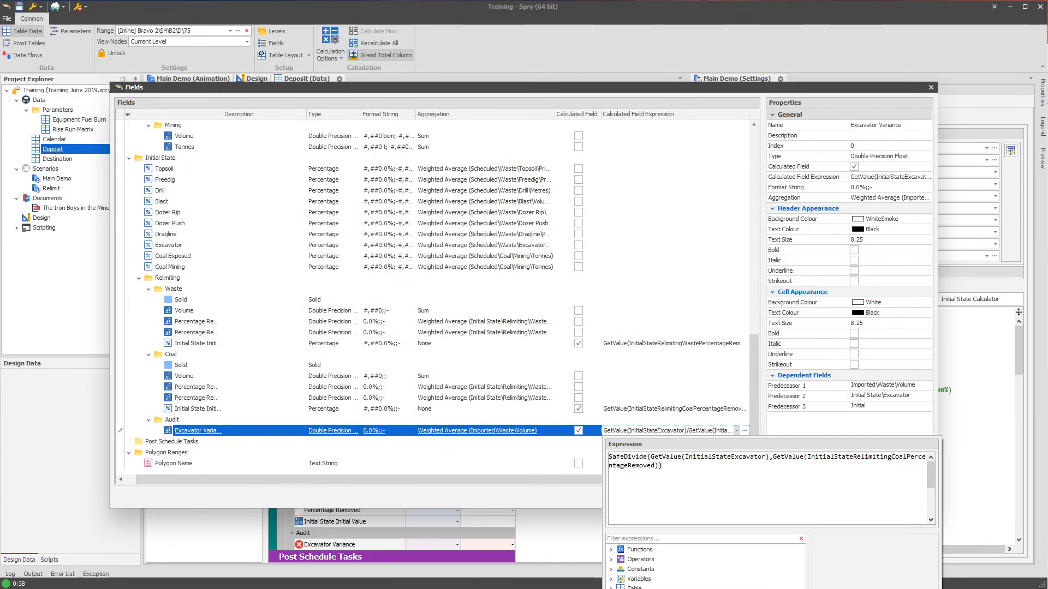
click(868, 588)
click(824, 490)
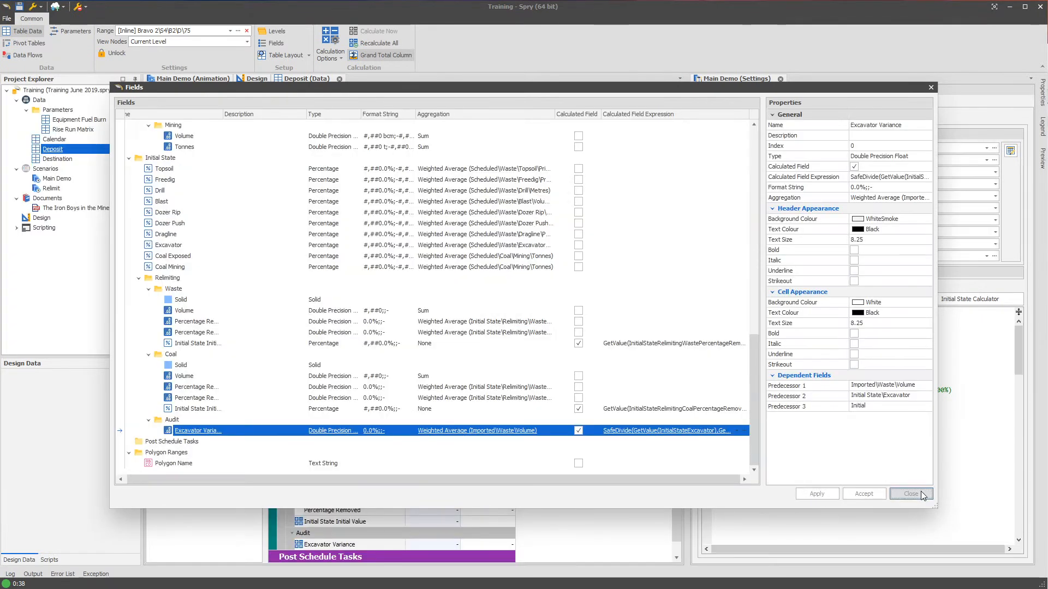
click(921, 492)
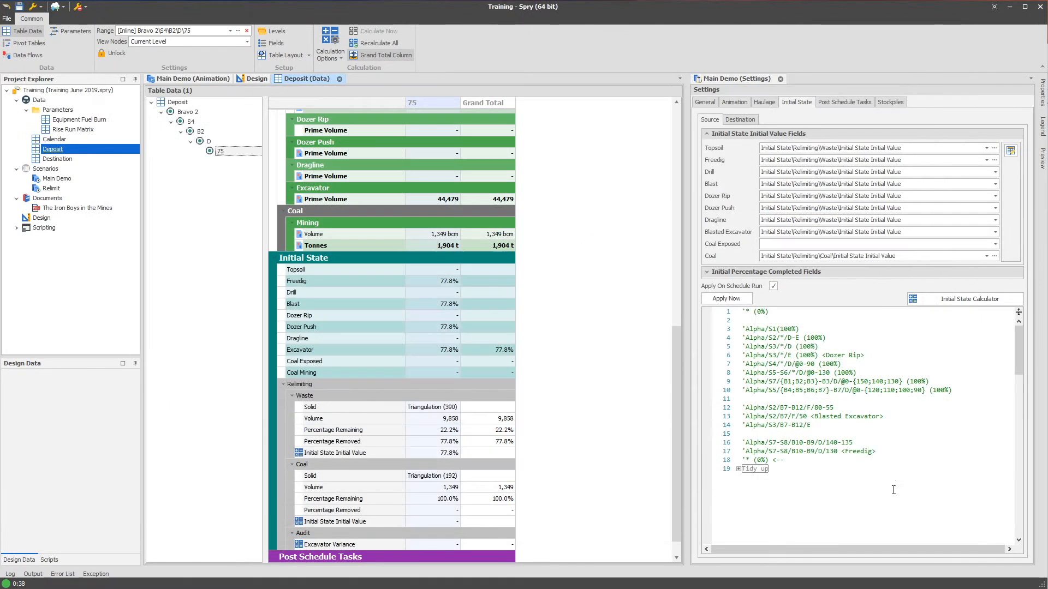
Examine block 75's Excavator Variance and its expression against the Excavator initial state and the relimiting waste and coal percentages
click(223, 274)
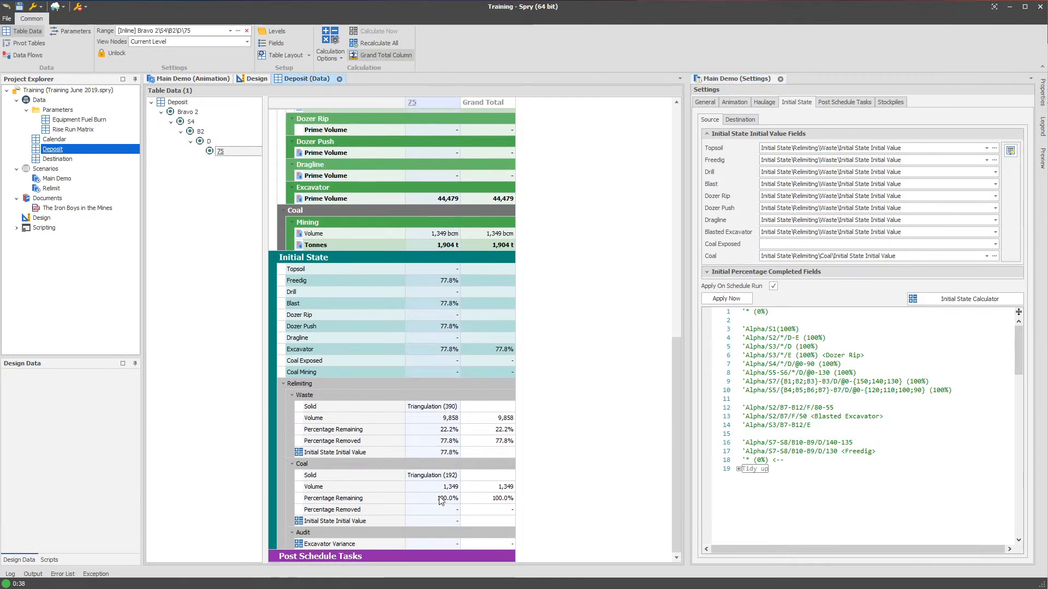
scroll(440, 498, down, 1)
click(428, 523)
click(219, 152)
click(210, 135)
click(225, 153)
click(434, 522)
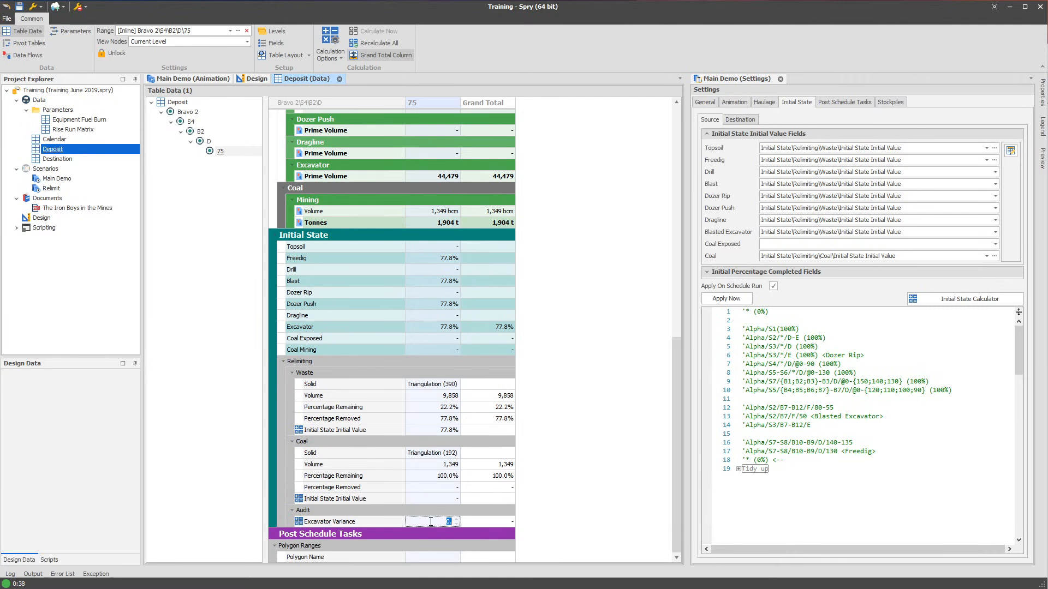
click(428, 476)
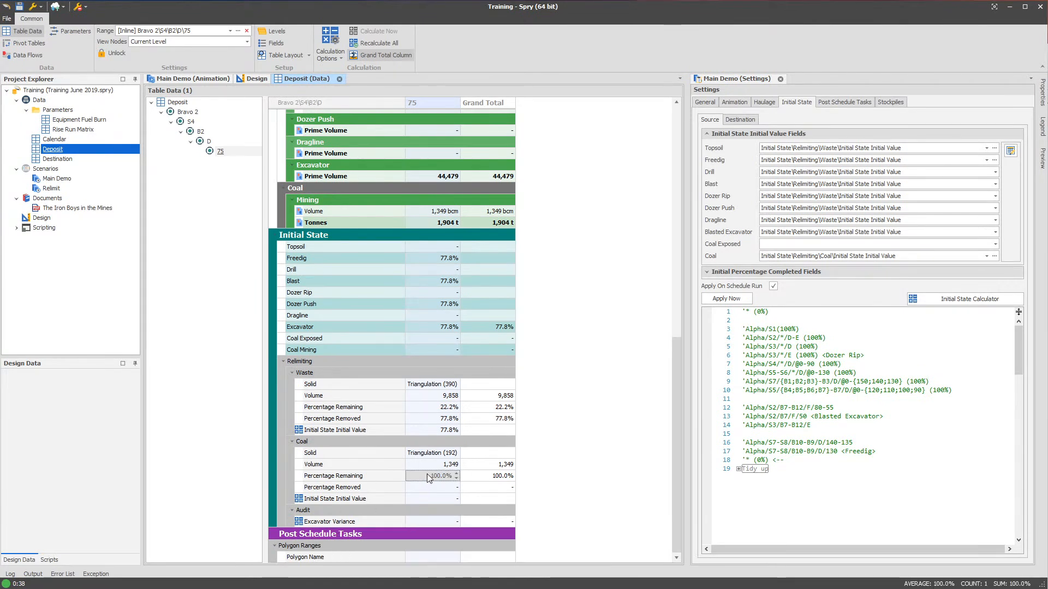
click(436, 419)
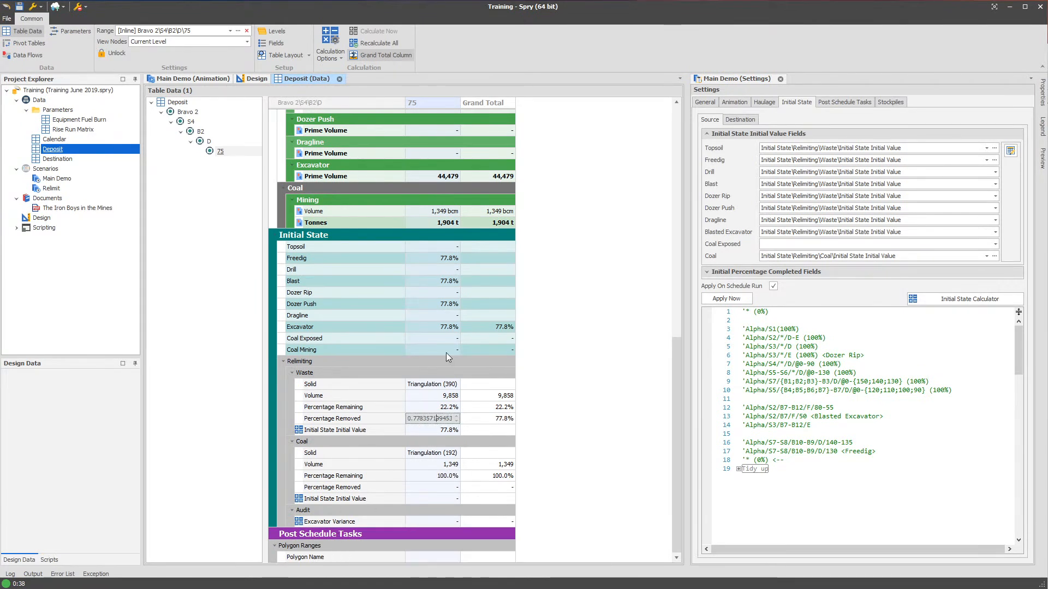
click(439, 327)
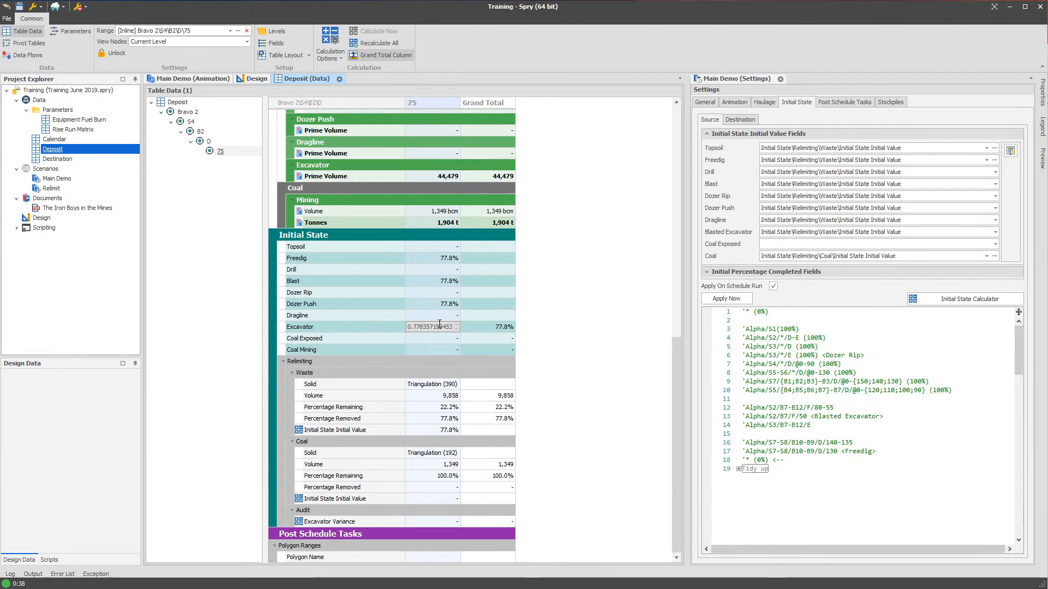
click(430, 522)
click(152, 228)
mouse_move(298, 523)
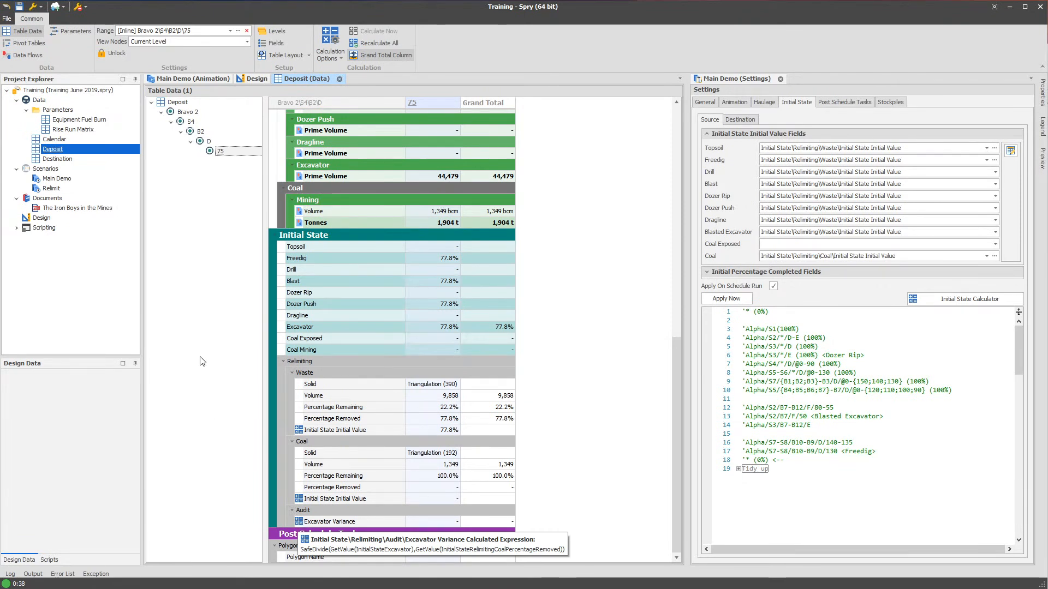
Replace Coal with Waste in the Excavator Variance expression's denominator, apply the change and close the Deposit field setup
right_click(63, 152)
mouse_move(104, 171)
click(149, 195)
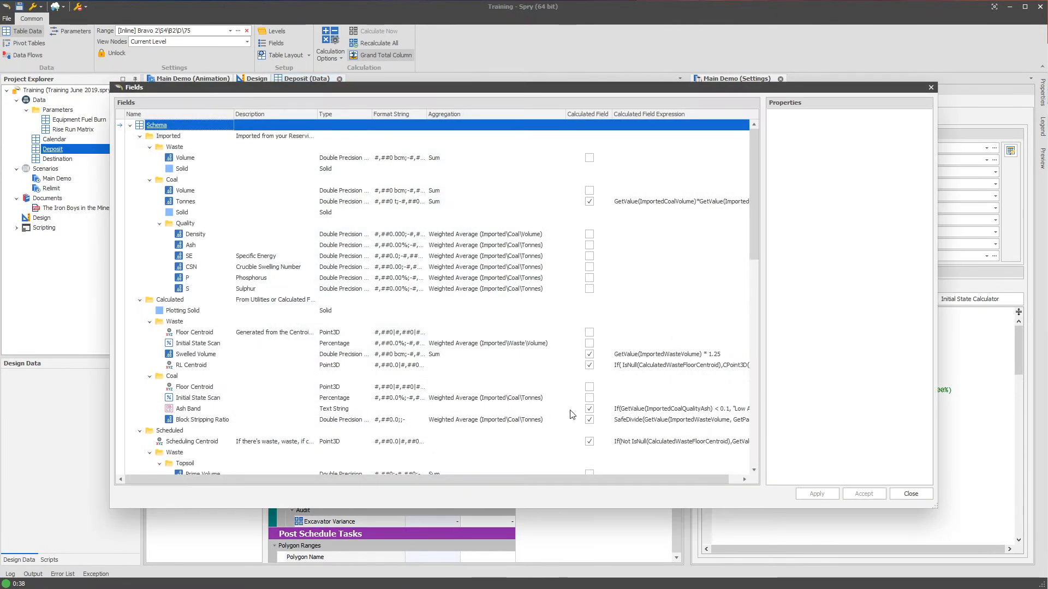
scroll(568, 413, down, 6)
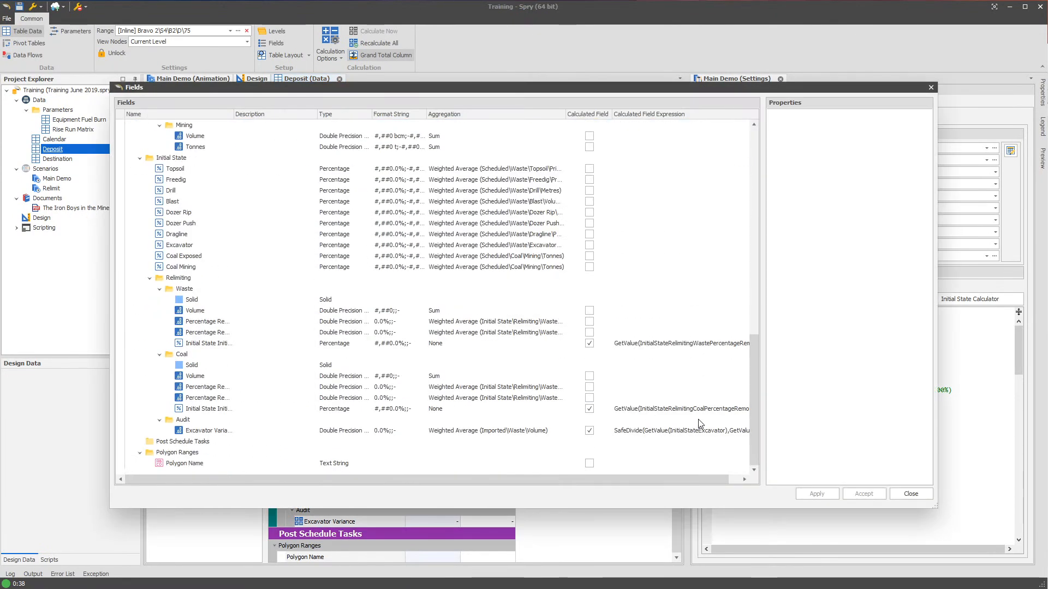
click(685, 430)
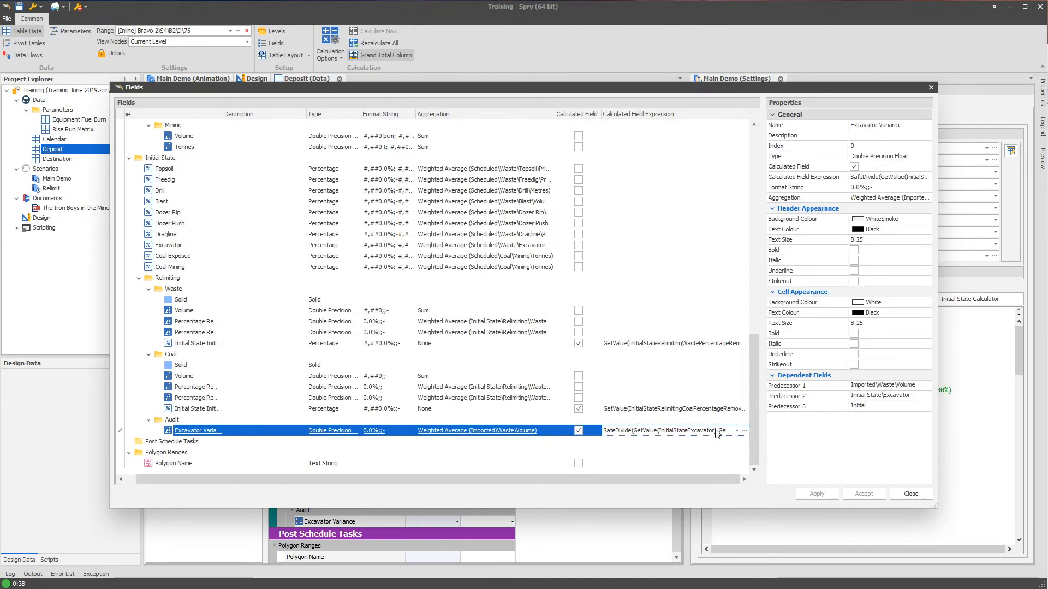
click(736, 431)
drag(892, 459, 909, 459)
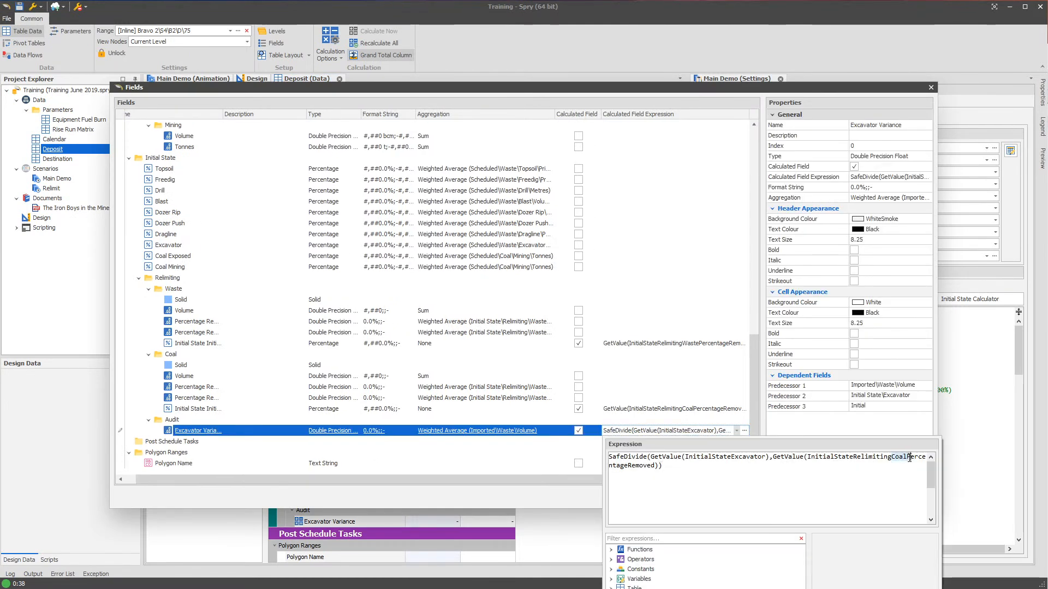
text(Waste)
key(Escape)
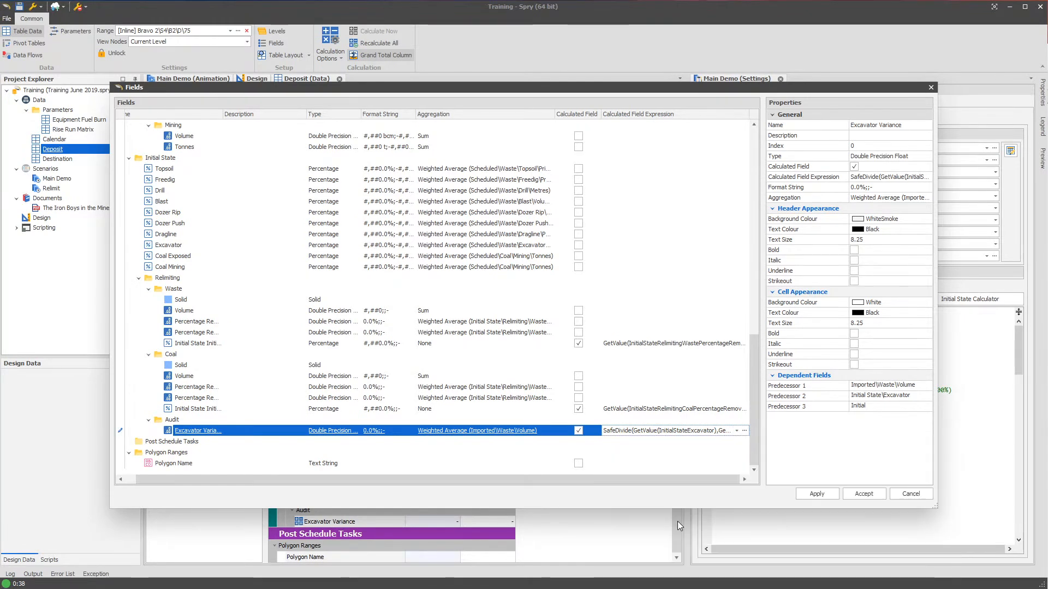
click(814, 494)
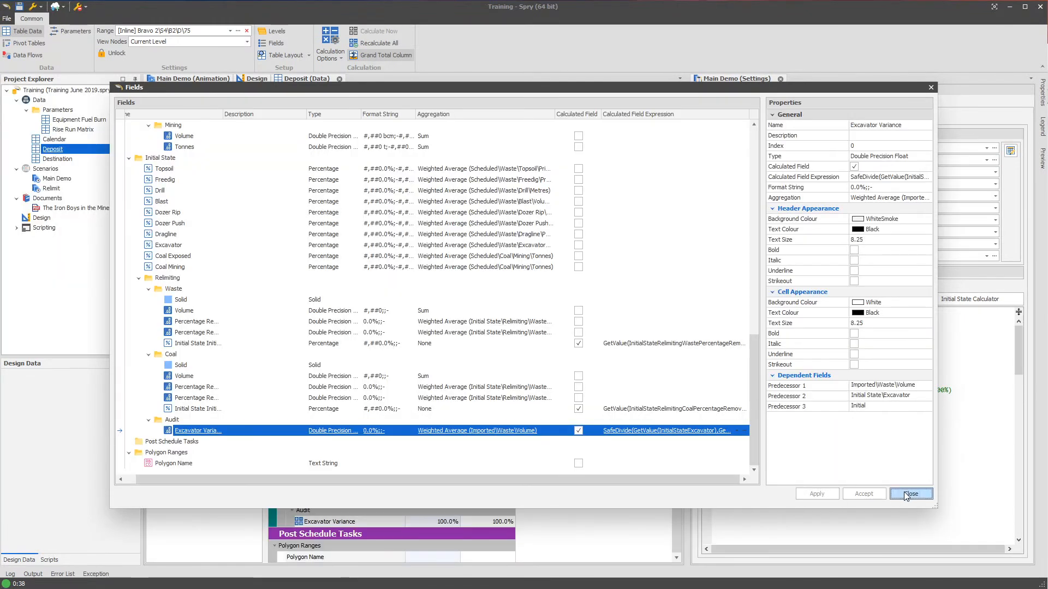
click(910, 494)
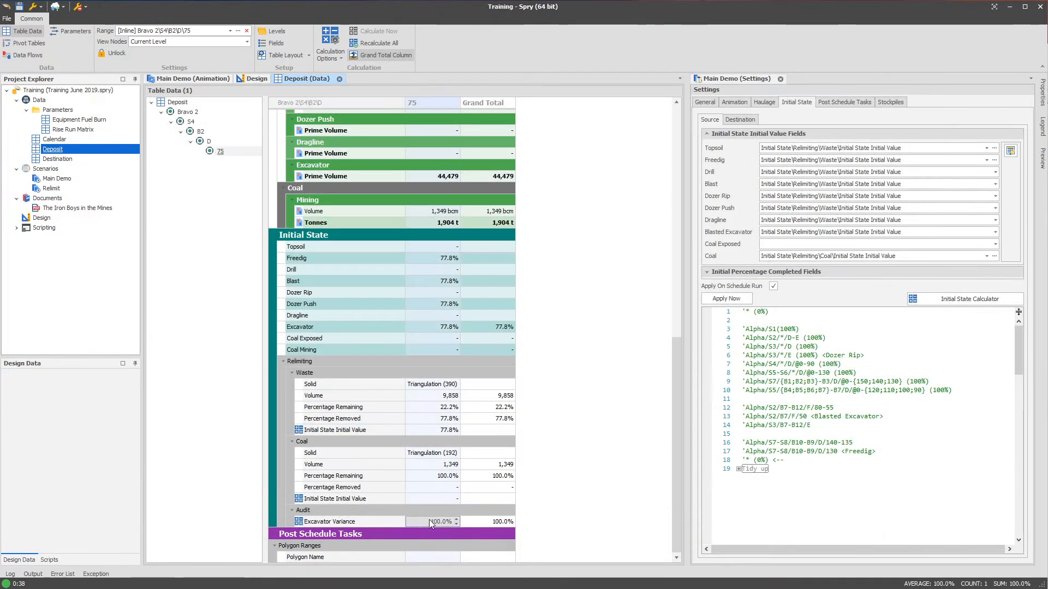
Expand and review the Tidy up region of the source initial state script, and check block 75's waste Percentage Removed and Excavator Variance
click(836, 471)
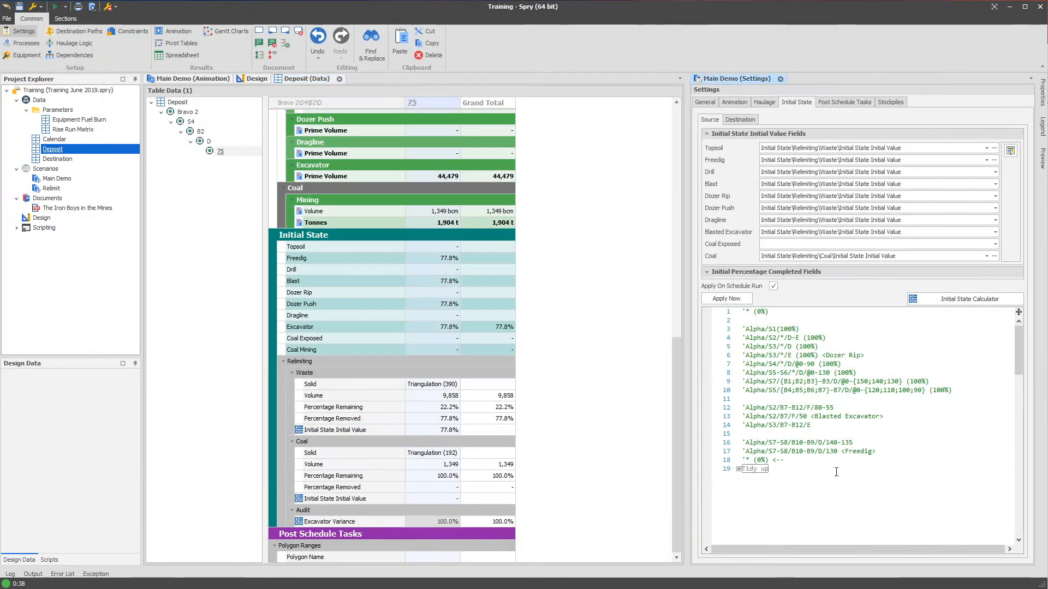
click(739, 470)
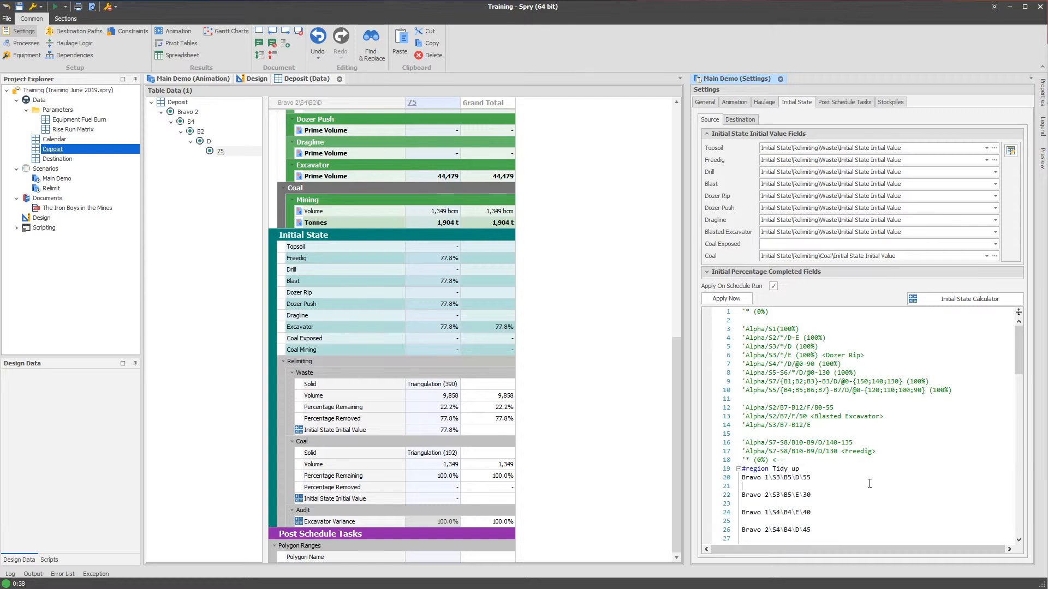
scroll(842, 526, down, 16)
scroll(842, 526, down, 13)
scroll(853, 481, up, 12)
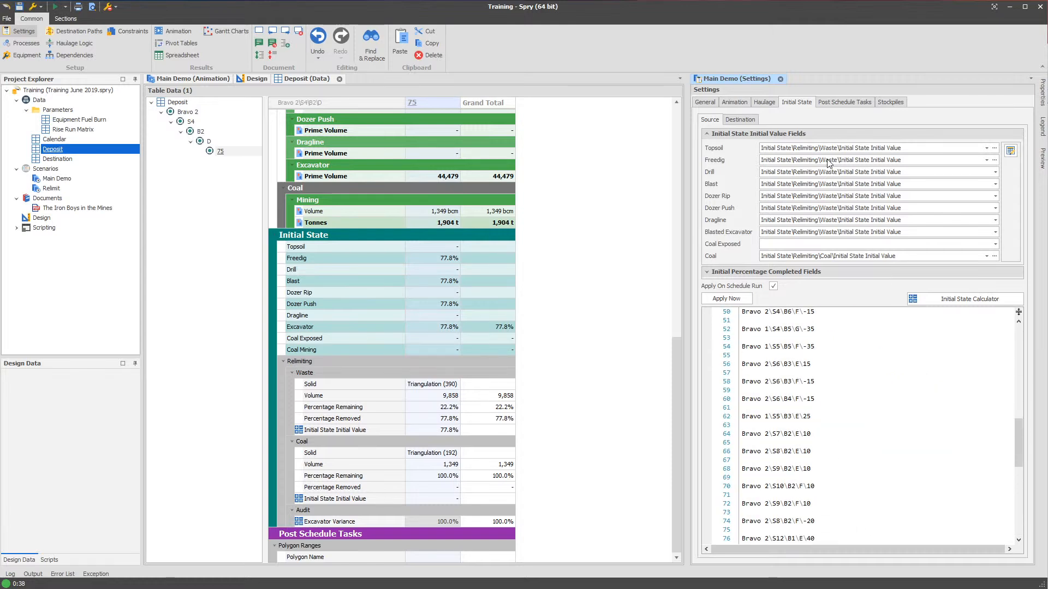
scroll(851, 452, down, 7)
click(834, 457)
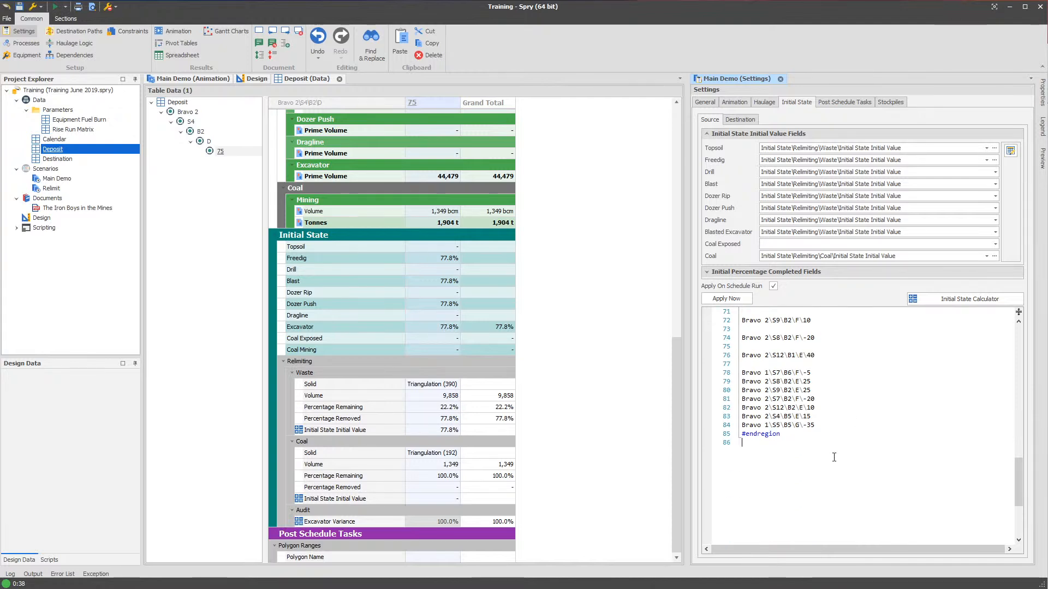
click(432, 419)
click(432, 419)
click(437, 522)
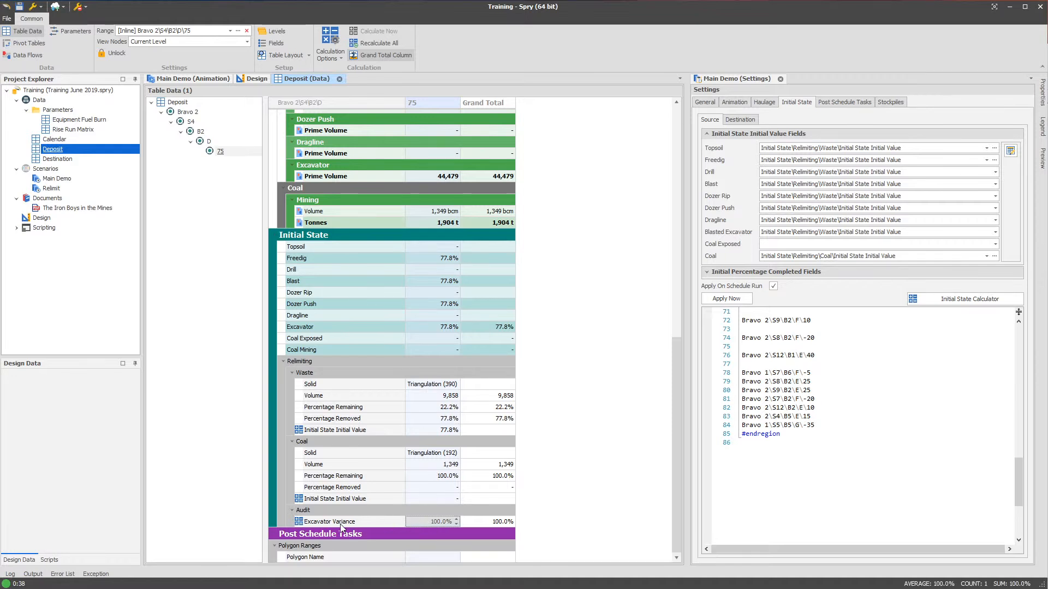
Uncomment the * (0%) line above the Tidy up region, remove its trailing arrow, apply the initial state and check Excavator Variance
click(808, 463)
scroll(830, 370, up, 20)
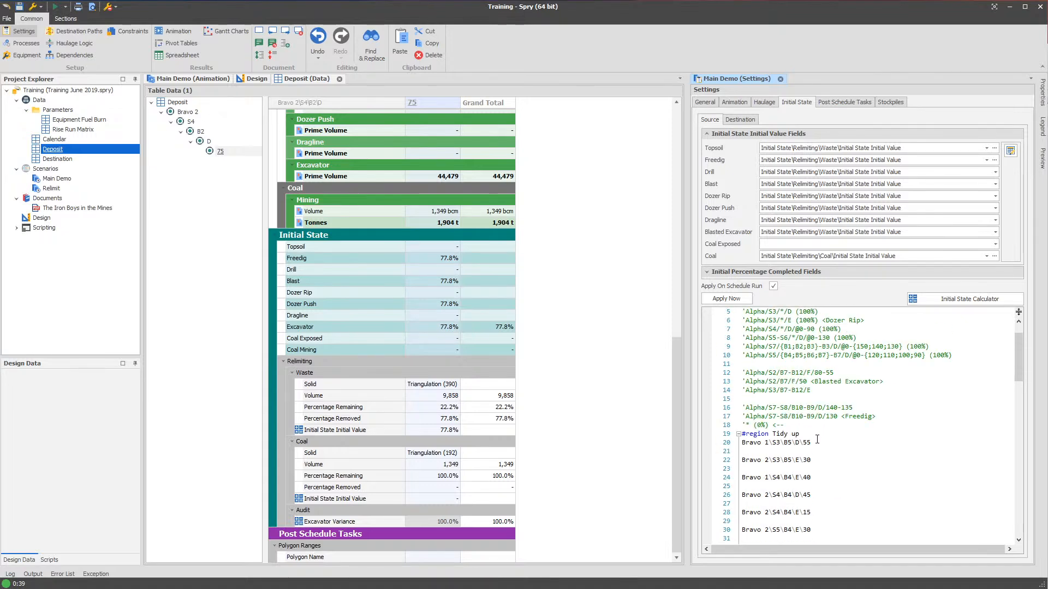
scroll(792, 448, up, 1)
key(Delete)
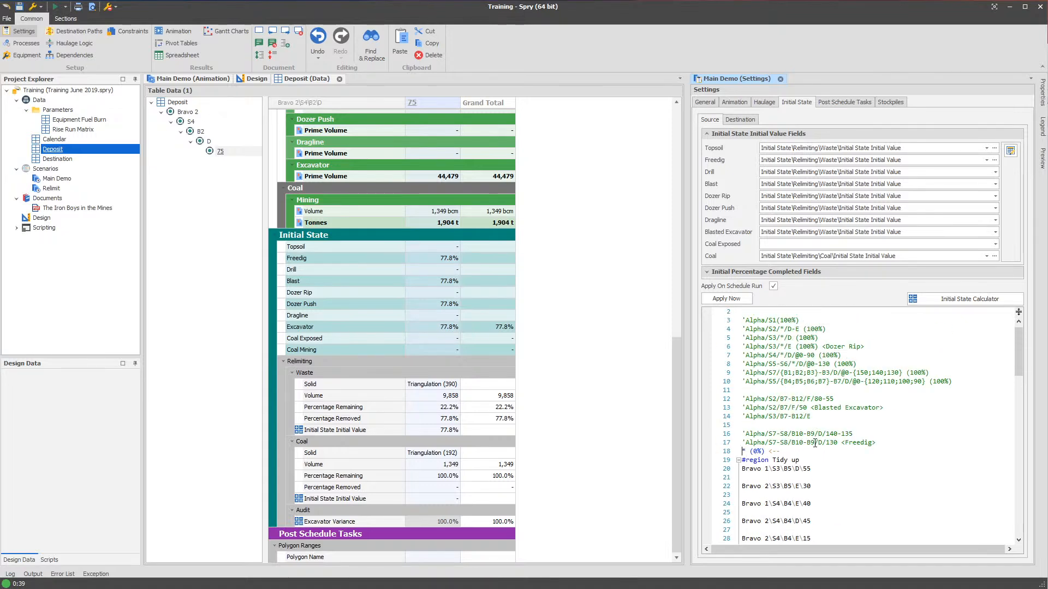
key(BackSpace)
key(BackSpace)
key(BackSpace)
key(BackSpace)
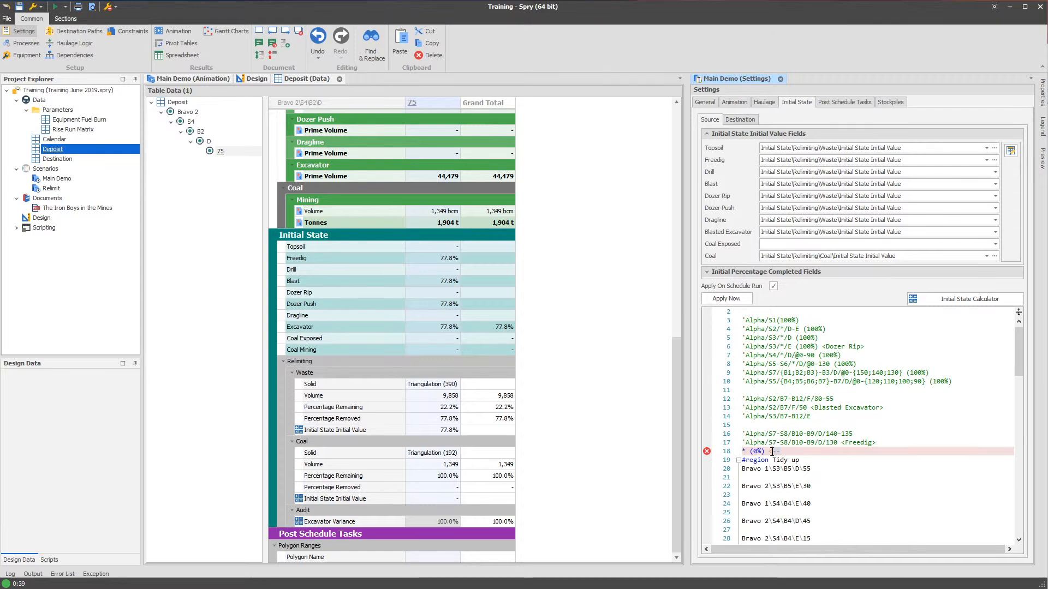
click(749, 301)
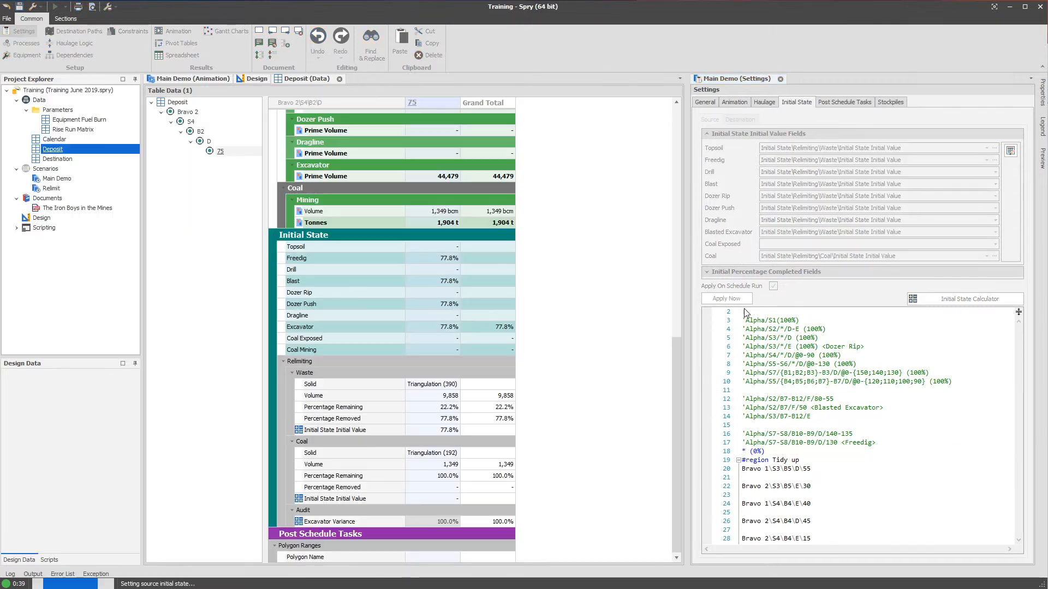
click(424, 522)
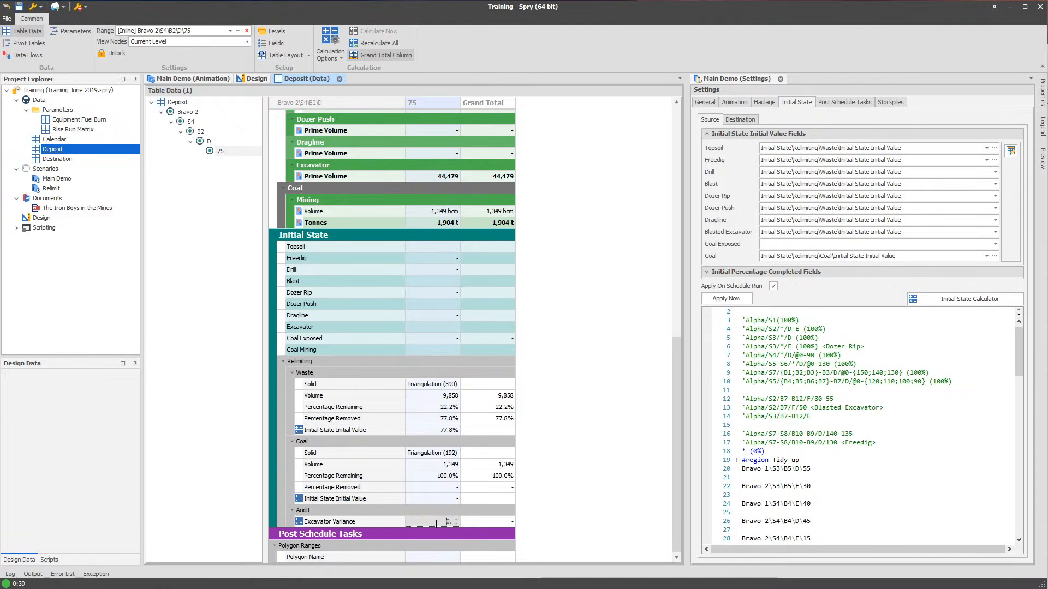
Check block 75's Excavator Variance, its expression and the Coal Exposed value, and review the end of the source initial state script
mouse_move(513, 527)
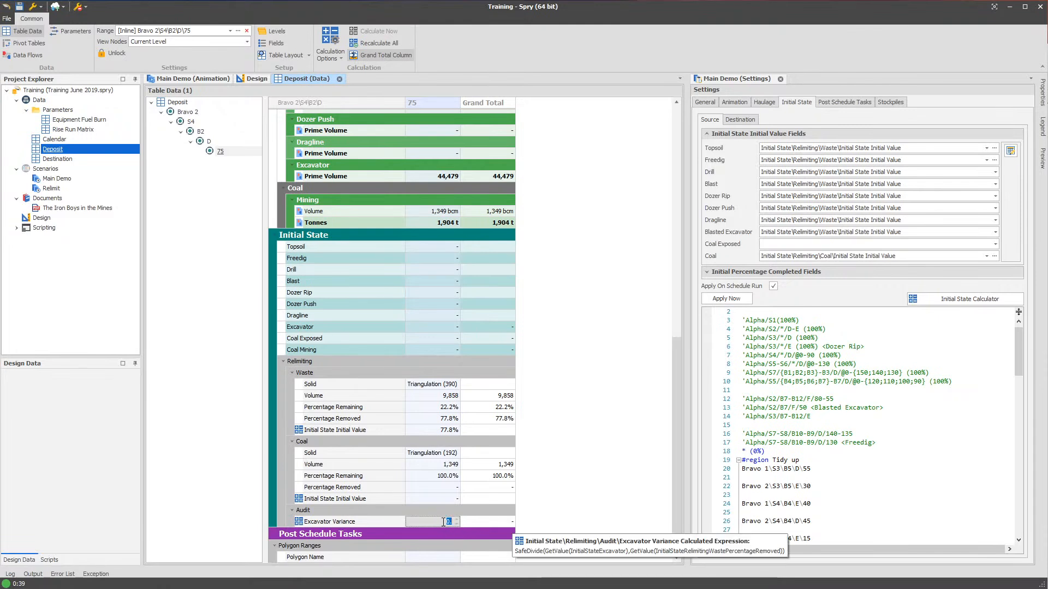
click(437, 476)
click(439, 338)
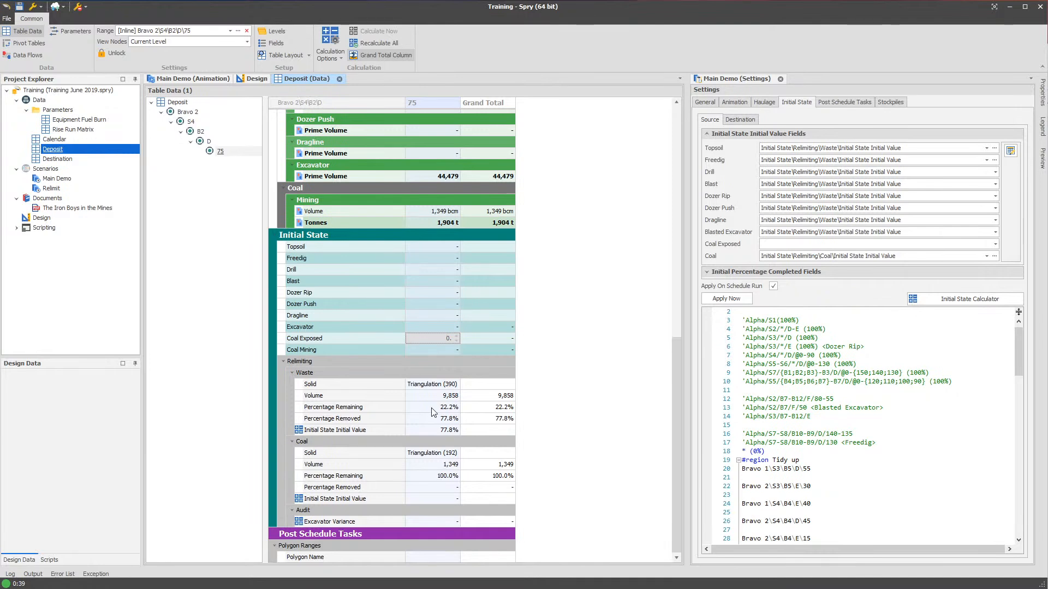
scroll(868, 488, down, 20)
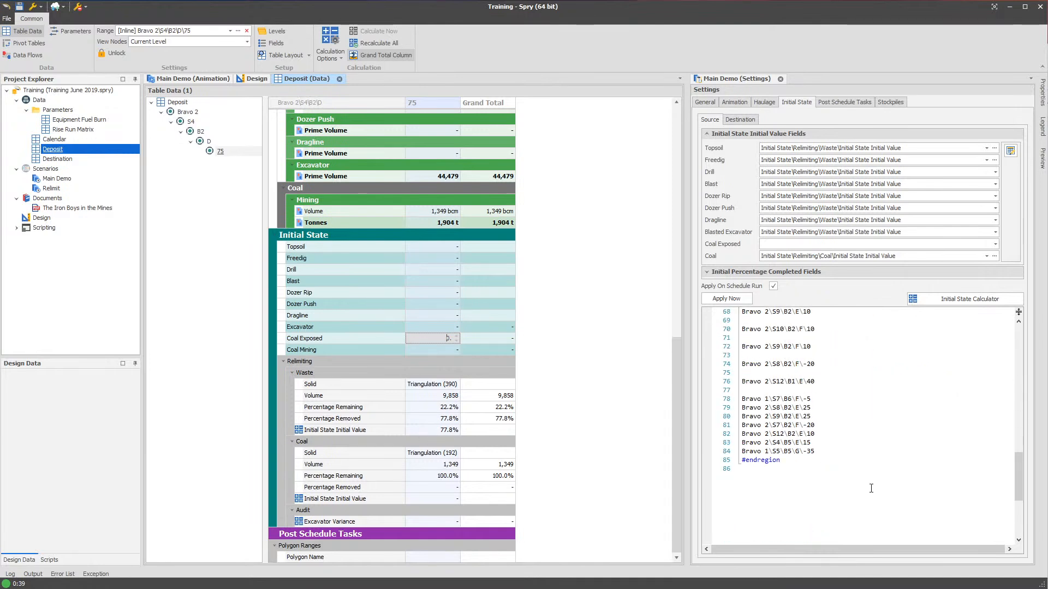
scroll(870, 489, up, 2)
click(785, 479)
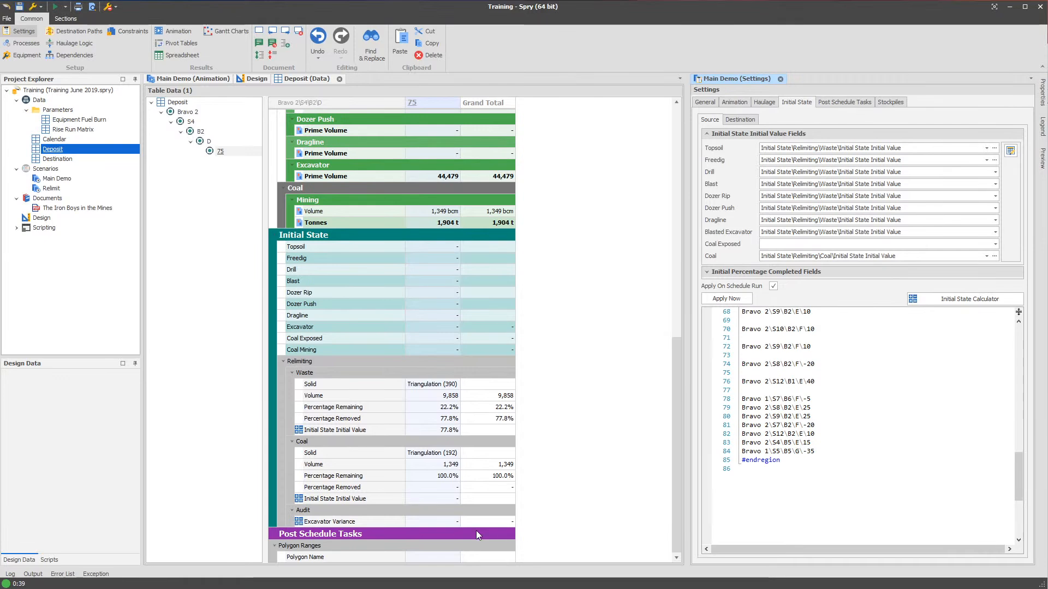
click(434, 522)
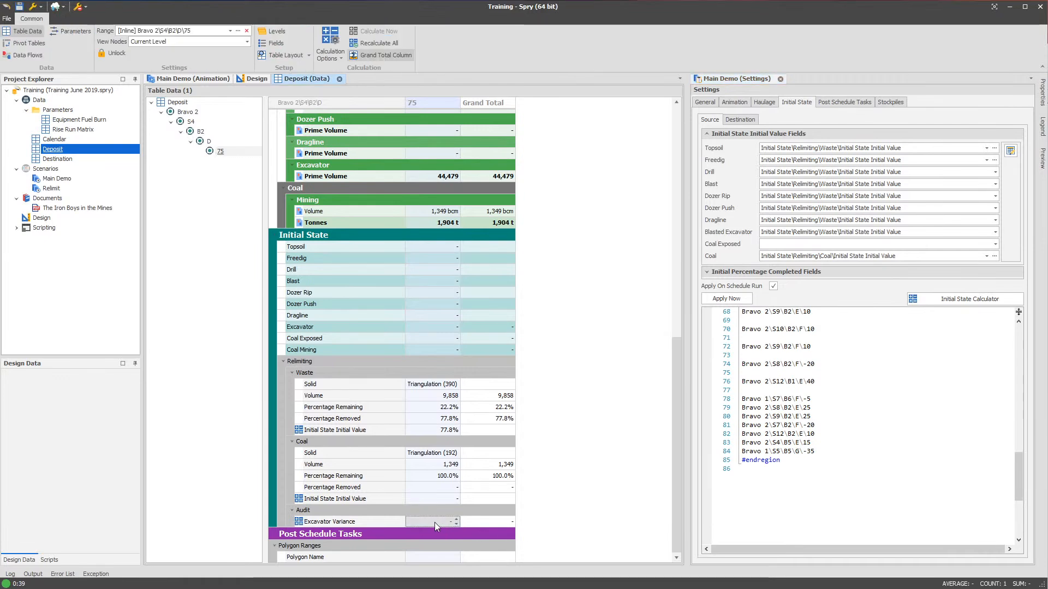
Append -1 to the Excavator Variance calculated expression in the Deposit fields, apply it, close the setup and check block 75's variance
right_click(63, 150)
mouse_move(92, 167)
click(159, 192)
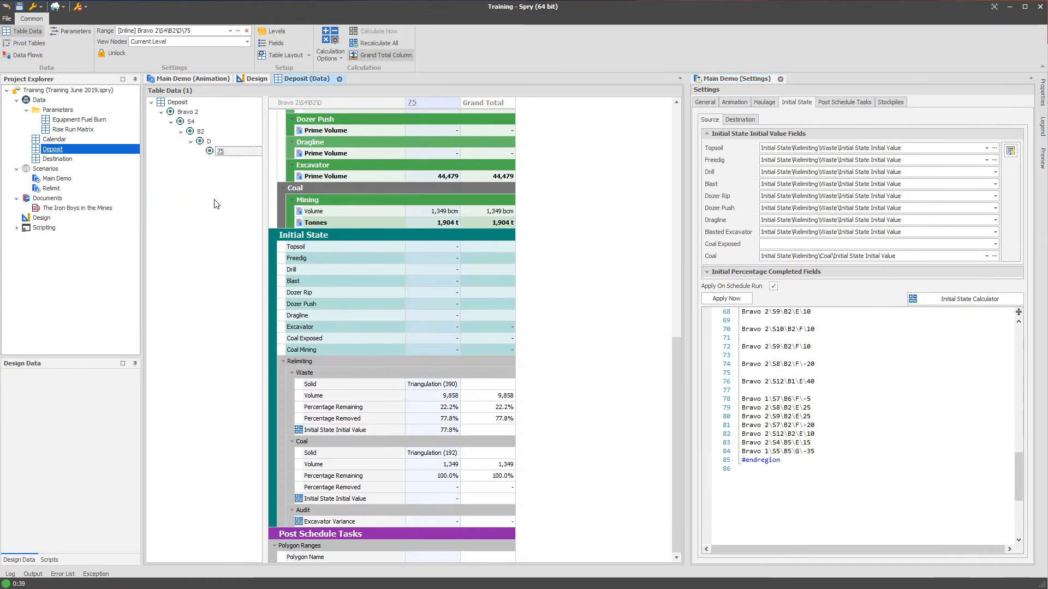
scroll(475, 315, down, 10)
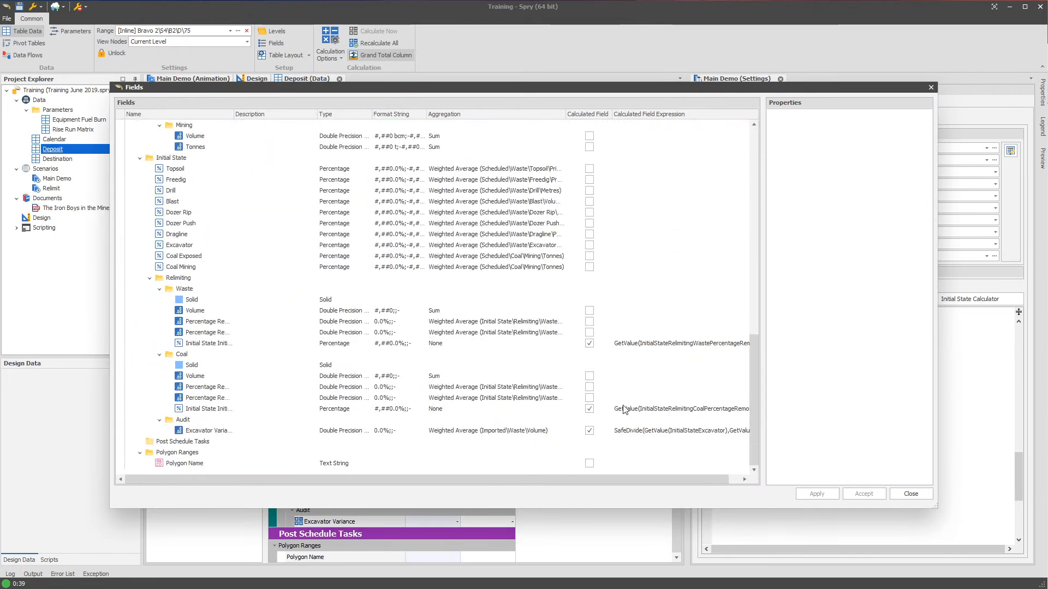
click(675, 434)
click(662, 431)
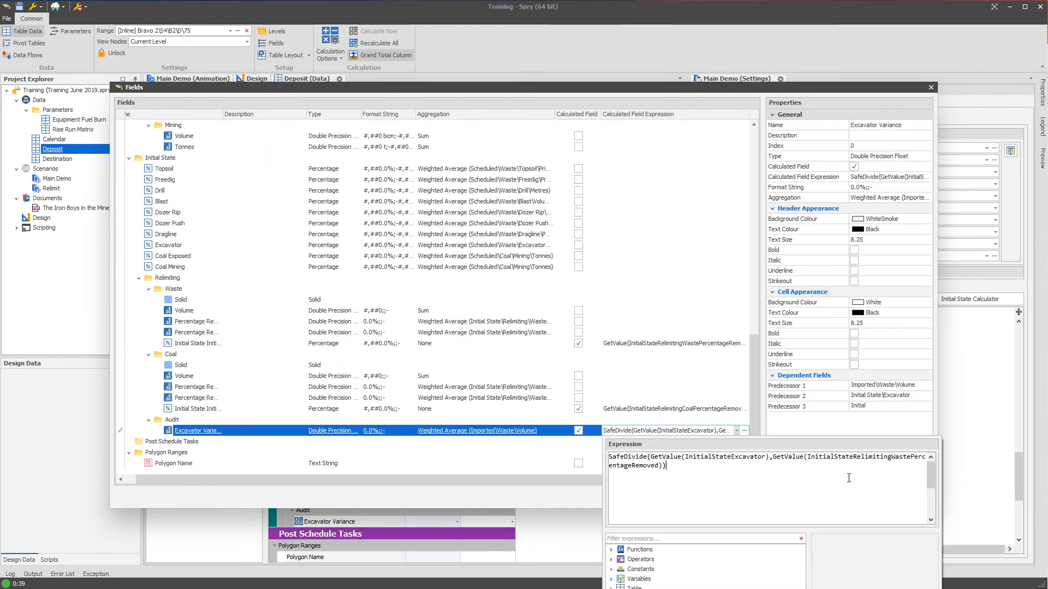
click(586, 501)
click(811, 496)
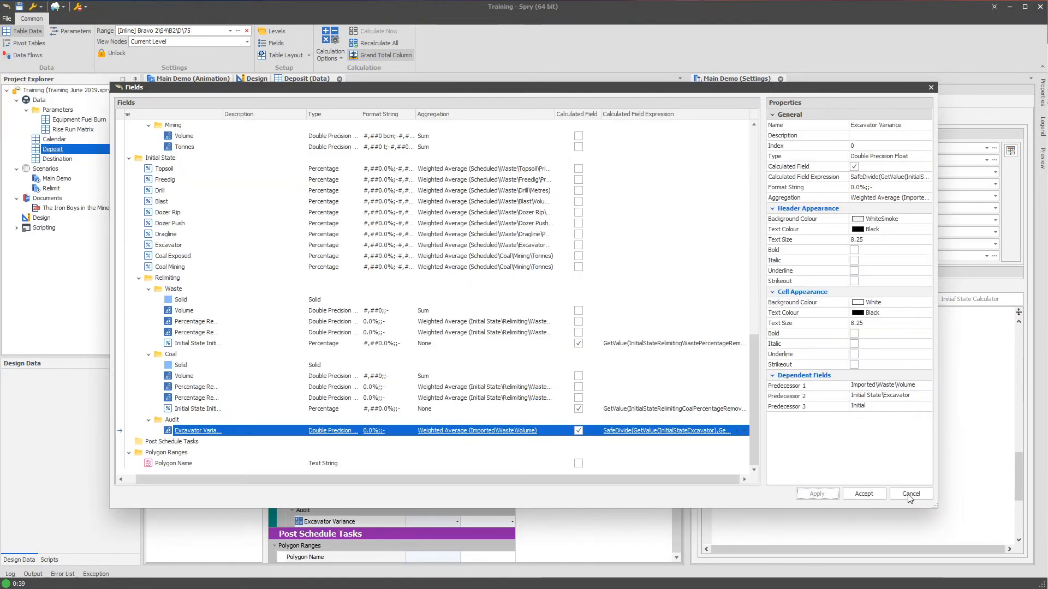
click(910, 493)
click(428, 523)
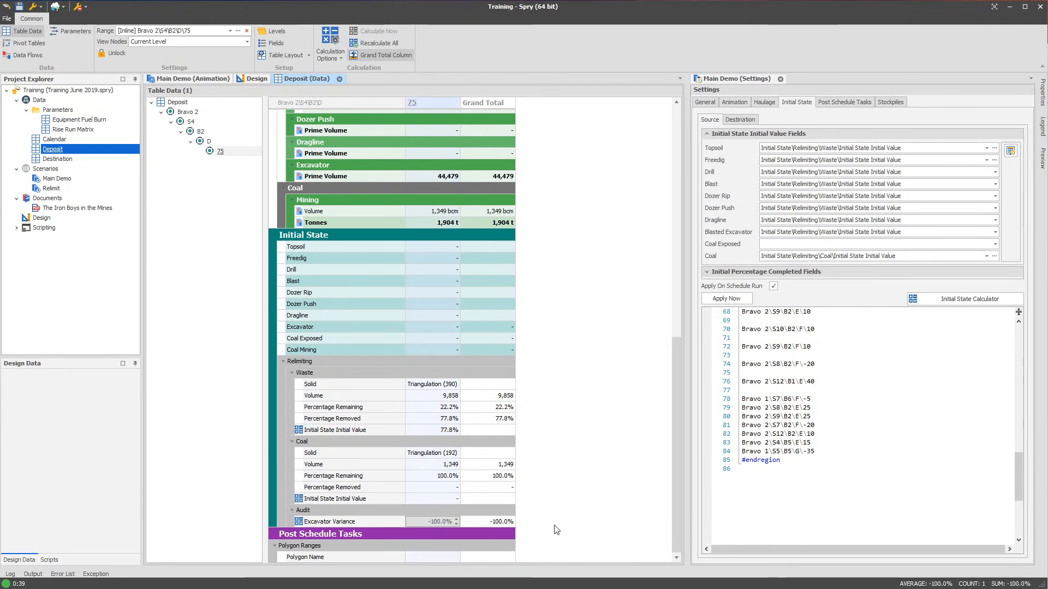
Add the line Bravo 2\S4\B2\D\75 (=30000) below the Tidy up region of the source script and apply the initial state
click(848, 500)
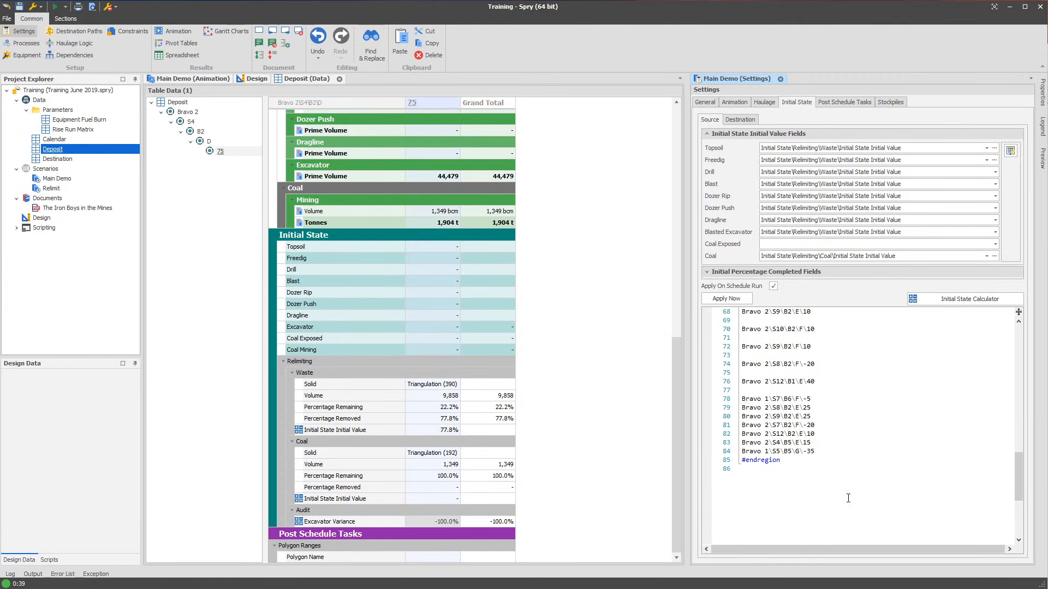
right_click(212, 155)
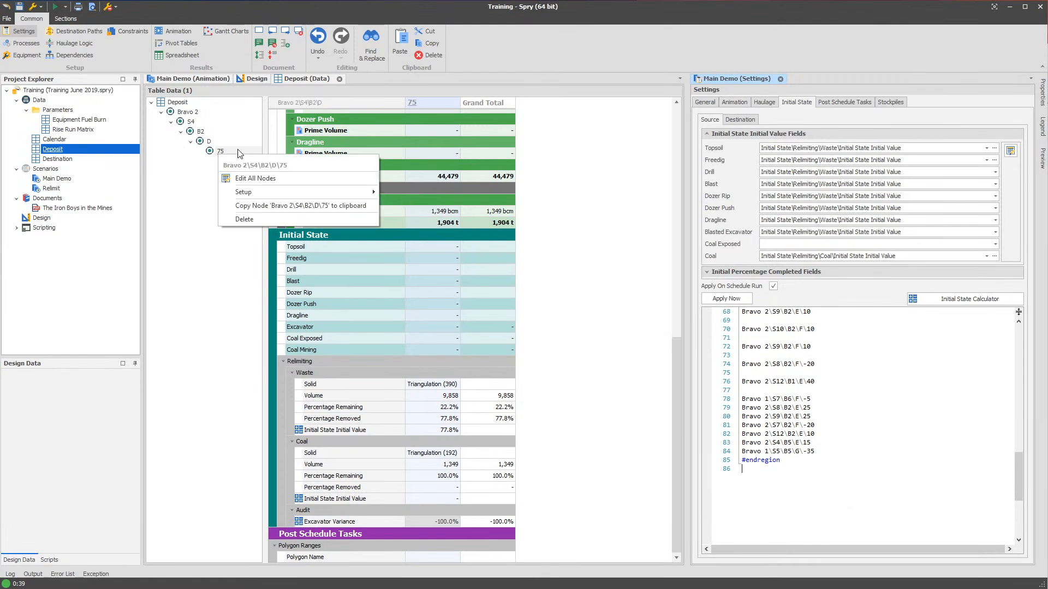
click(249, 208)
text(Bravo 2\S4\B2\D\75)
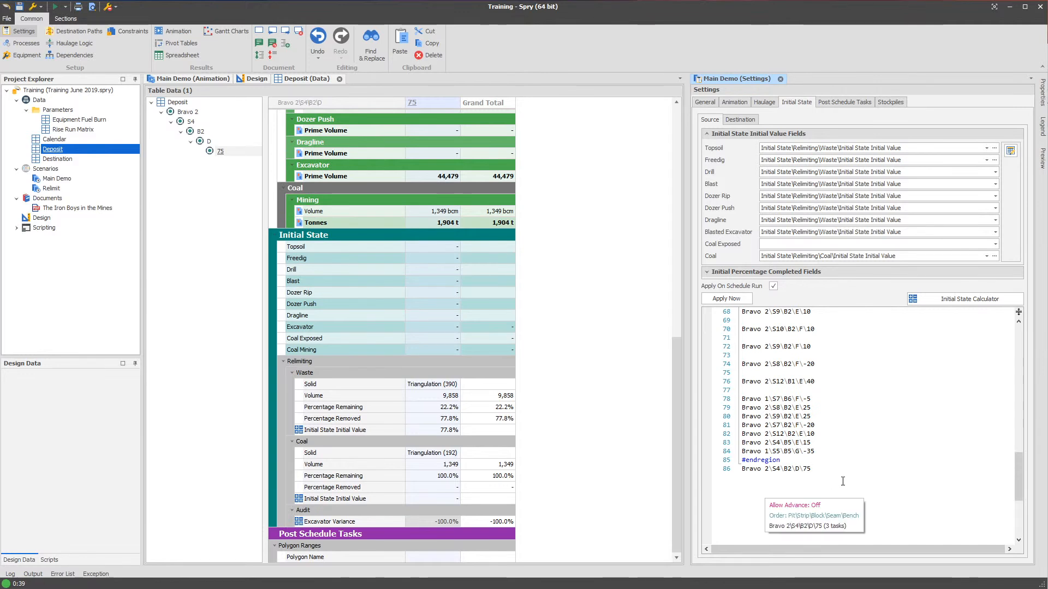
text((=30000)
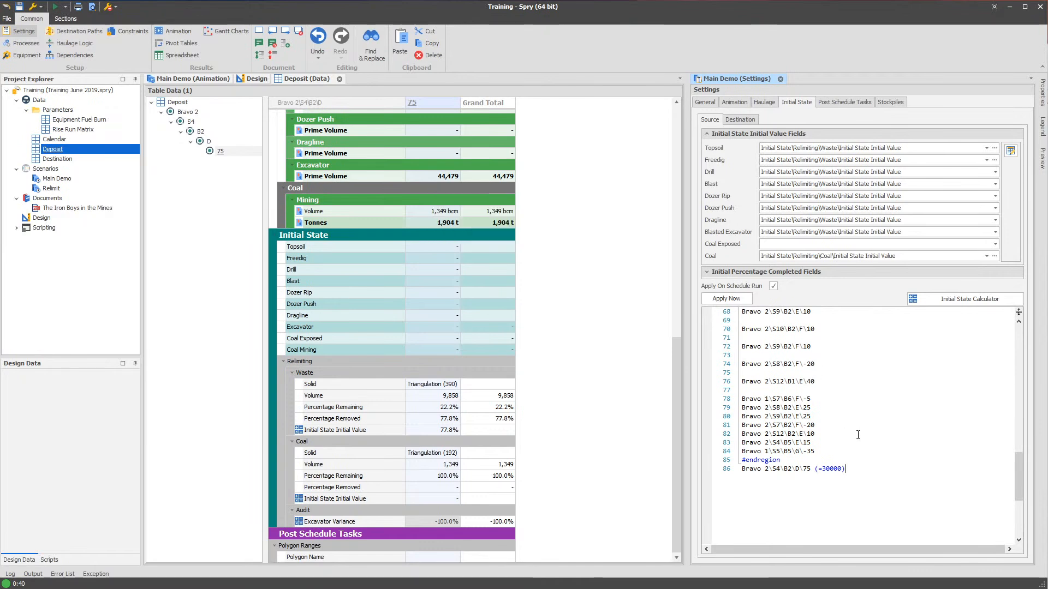
click(739, 298)
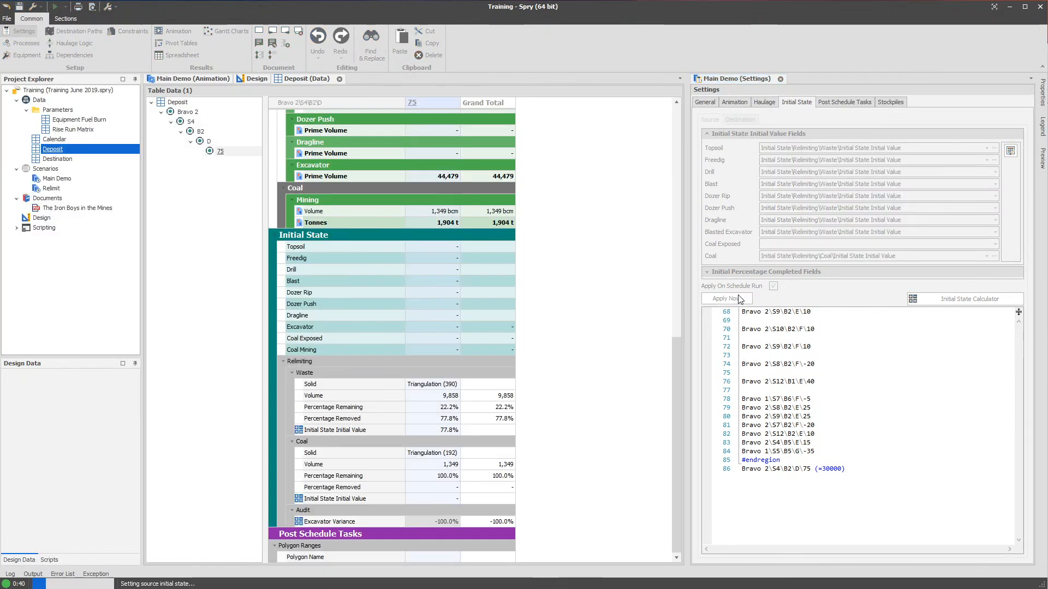
Compare block 75's Excavator initial state with its waste Percentage Removed, and examine the Excavator Variance and its expression
click(432, 521)
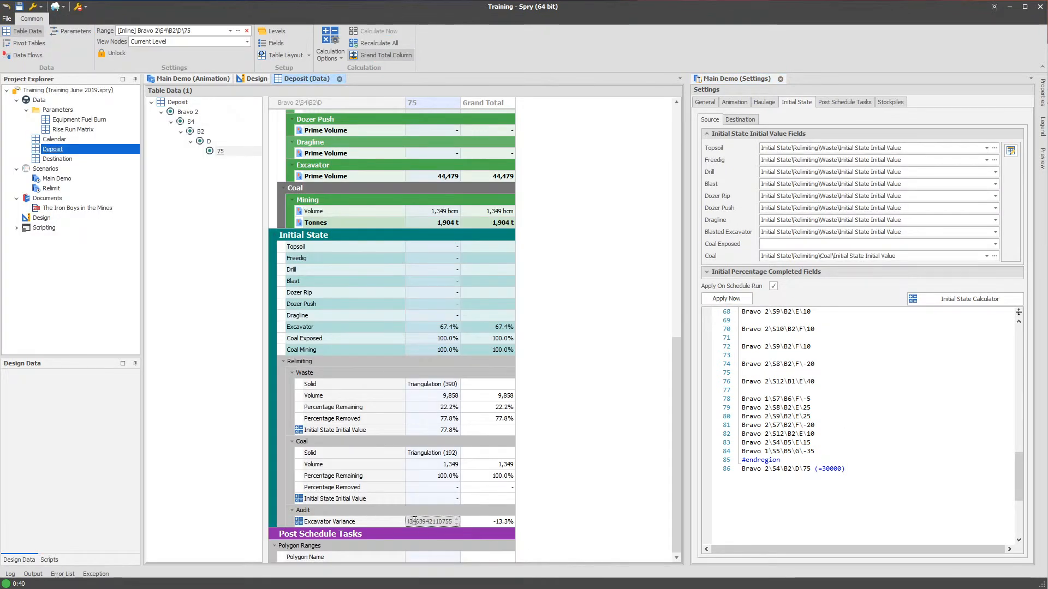
click(426, 326)
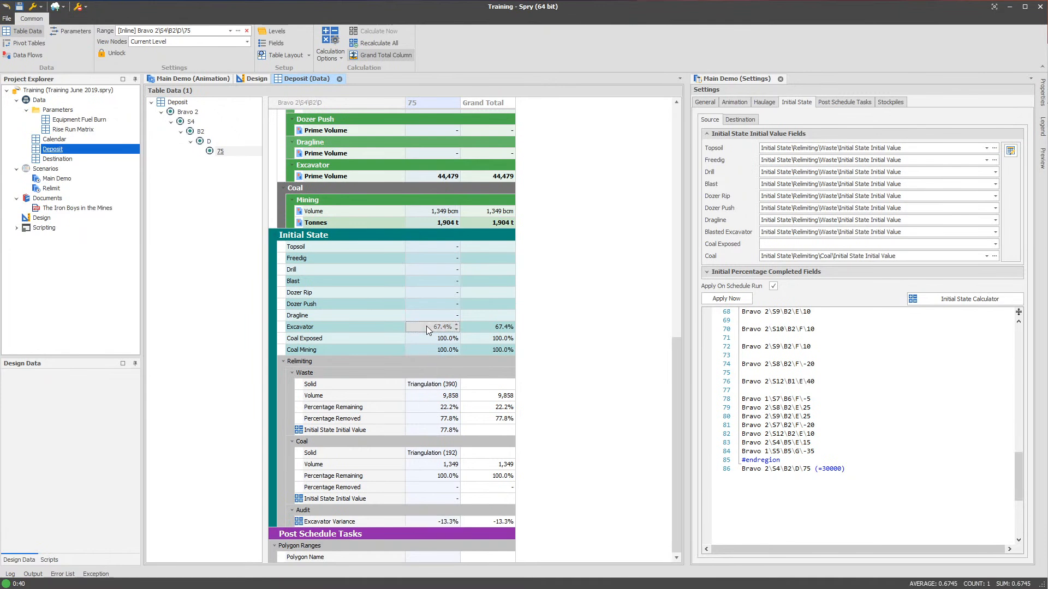
click(424, 326)
click(437, 419)
click(430, 418)
drag(437, 419, 370, 419)
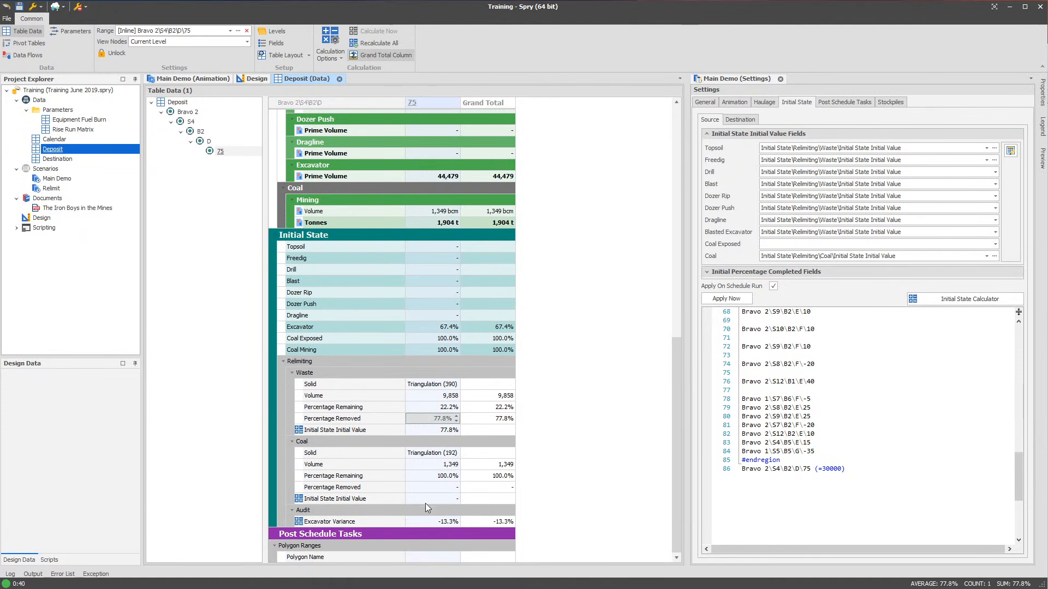
click(432, 522)
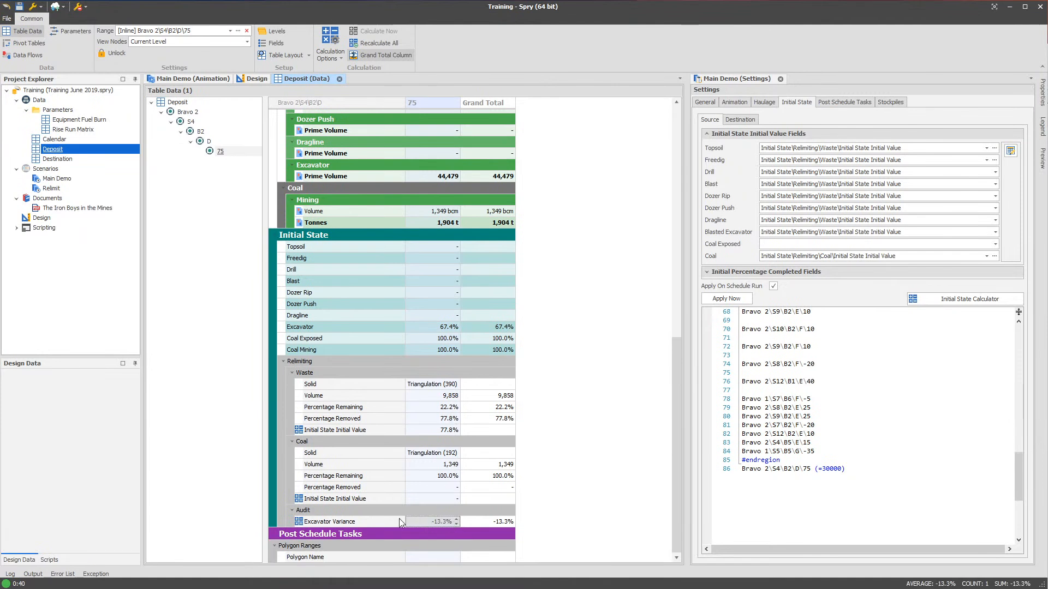
click(431, 521)
drag(438, 522, 334, 524)
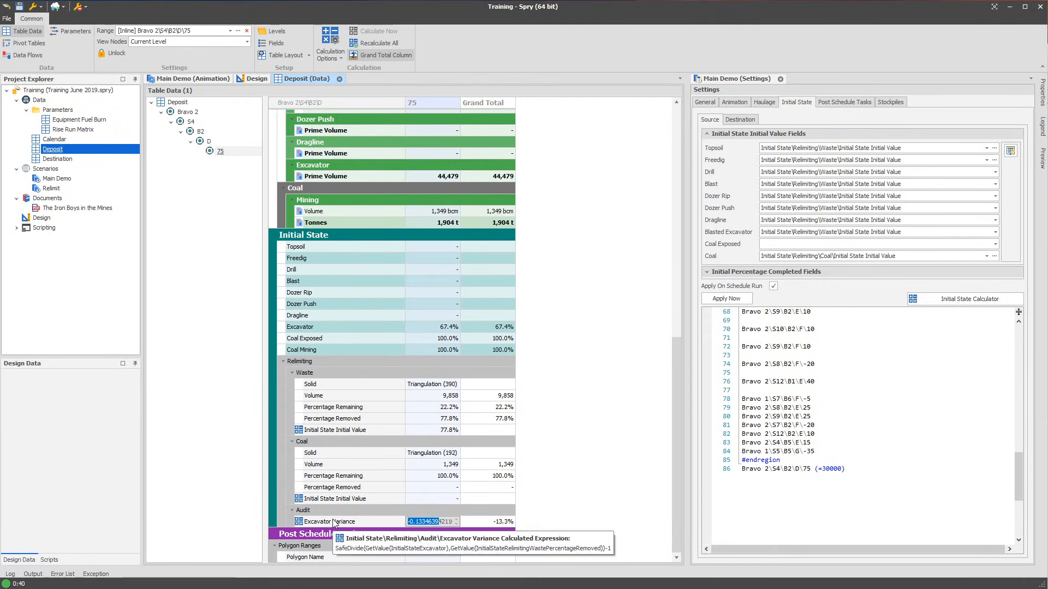
click(228, 340)
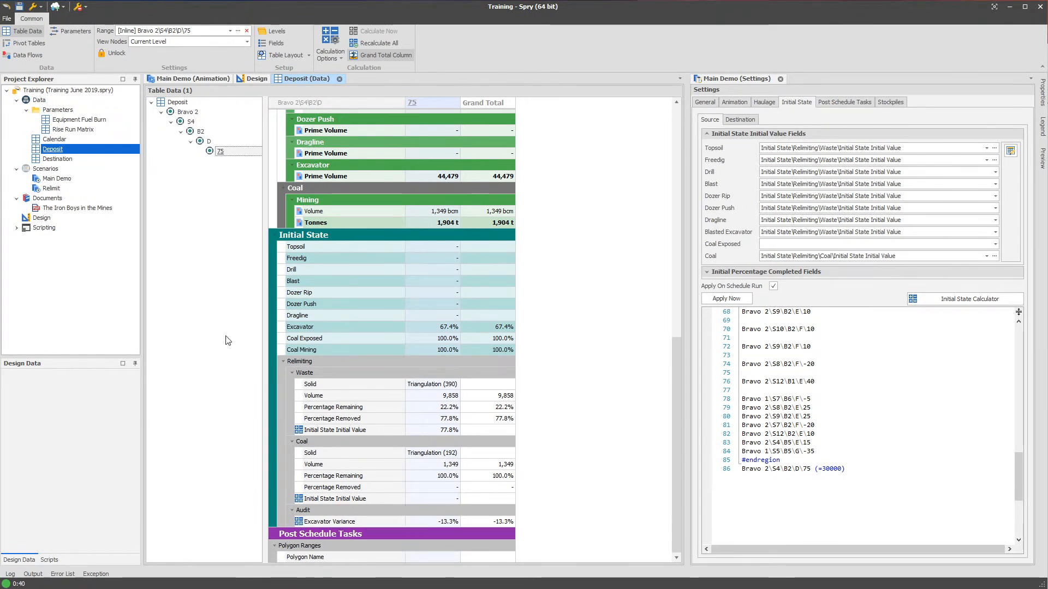
Open the source solid colours of the Main Demo animation and add a new custom colour set
click(192, 79)
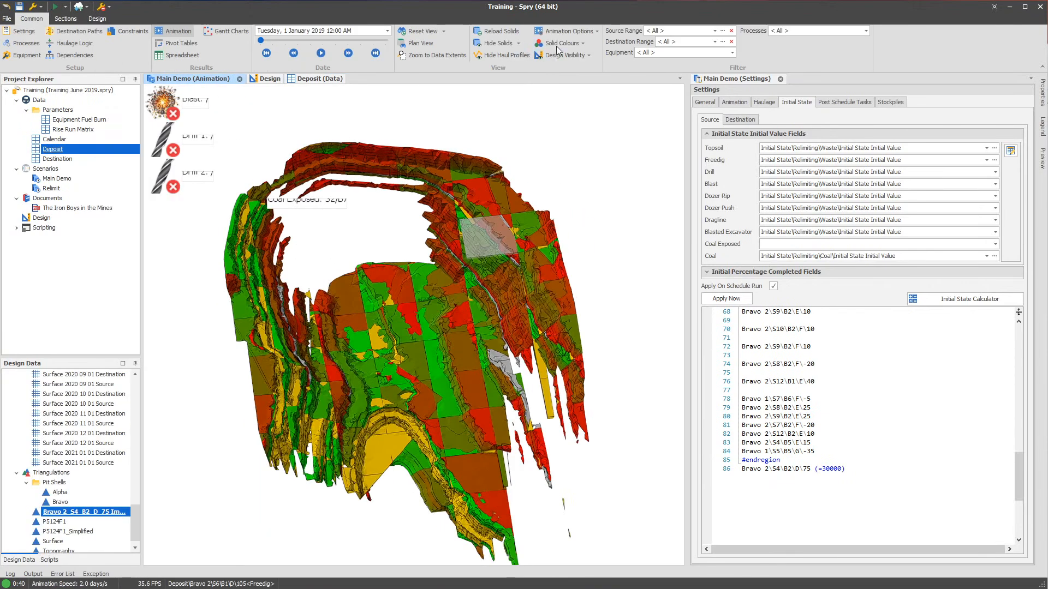
click(561, 43)
click(702, 59)
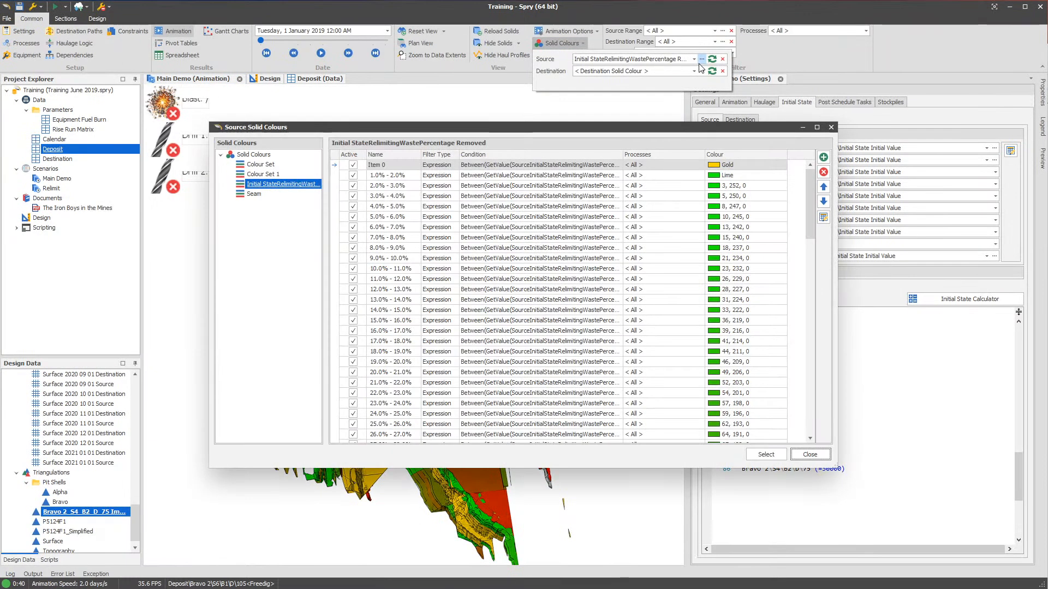
right_click(273, 156)
mouse_move(298, 163)
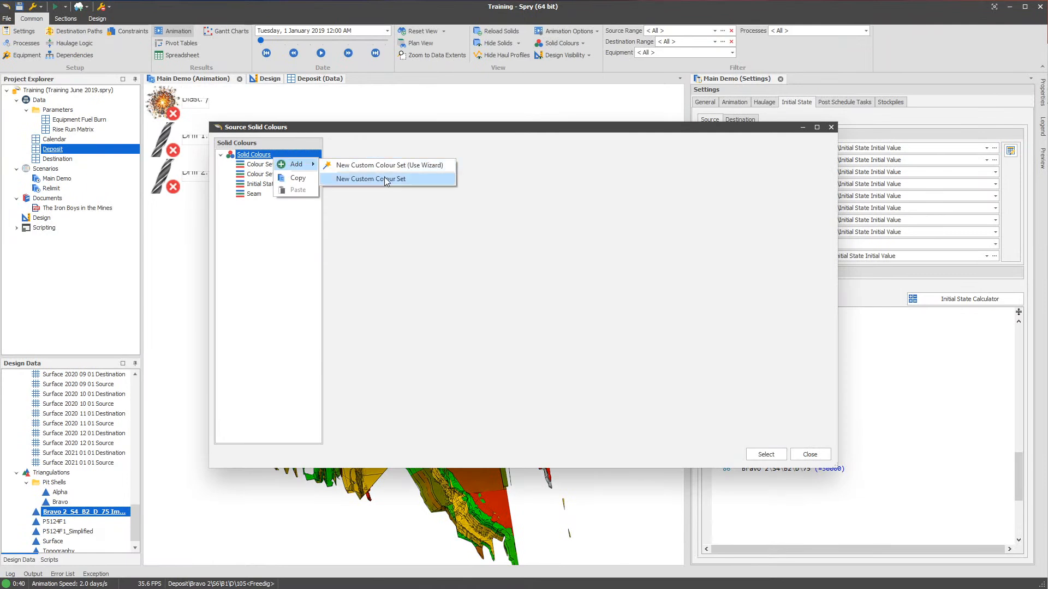
click(386, 180)
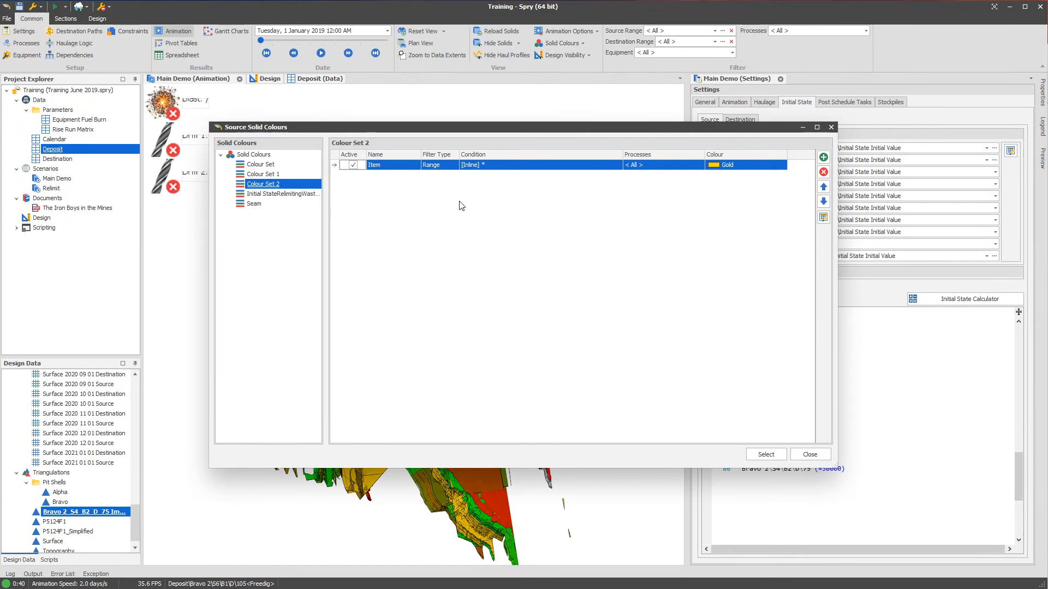
Make the new colour set's item an Expression filter with condition GetValue(SourceInitialStateRelimitingAuditExcavatorVariance)<-0.1
click(498, 165)
click(448, 167)
click(448, 168)
click(436, 185)
click(494, 166)
click(546, 273)
text(varian)
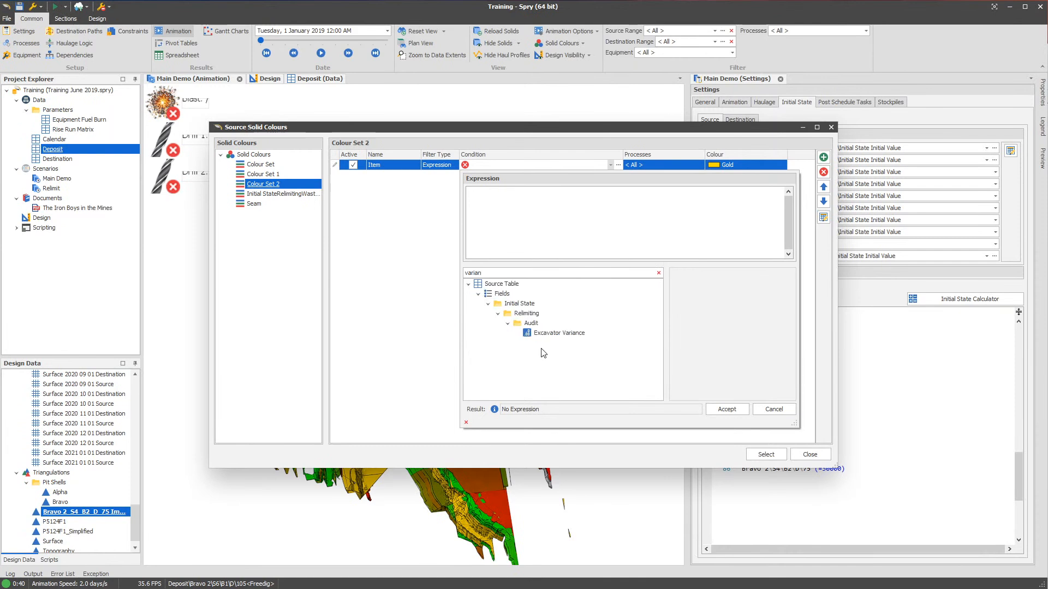
click(702, 357)
click(757, 392)
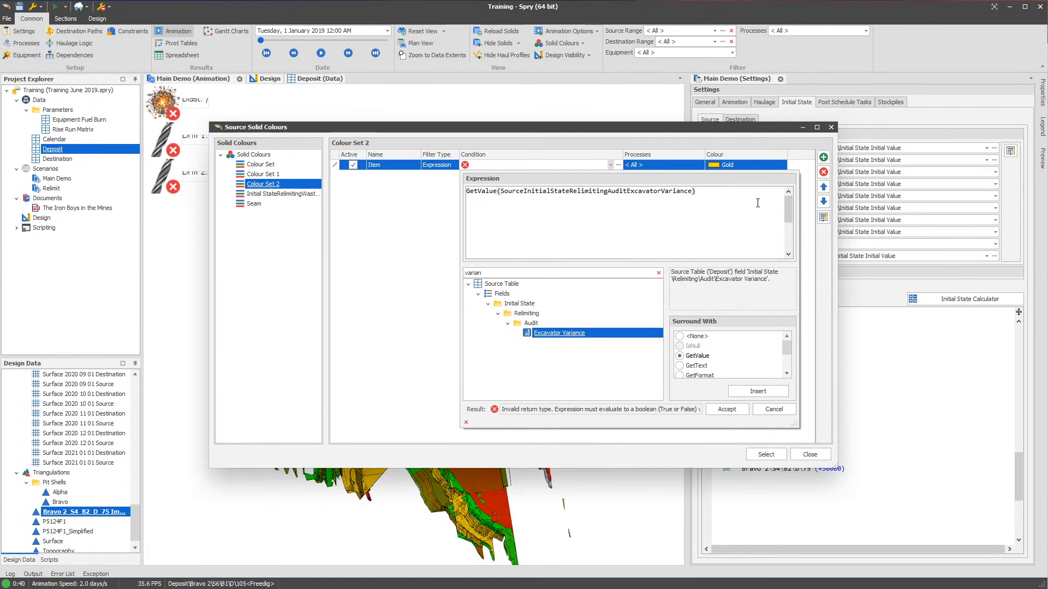
text(<-0.1)
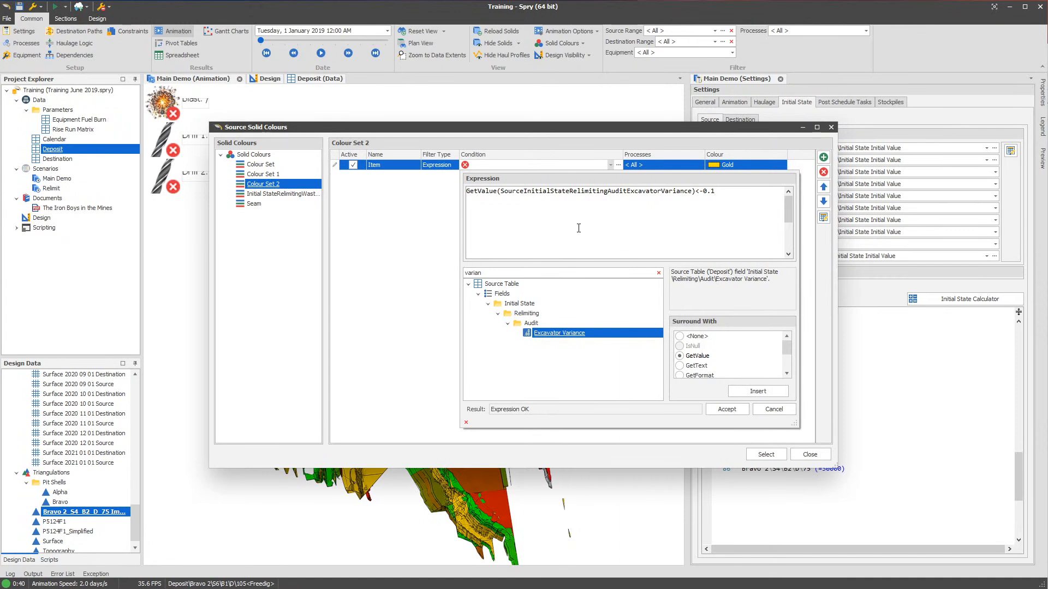
click(431, 223)
Set the item's colour to light blue (149, 179, 215), duplicate it and move the copy above the original
click(733, 168)
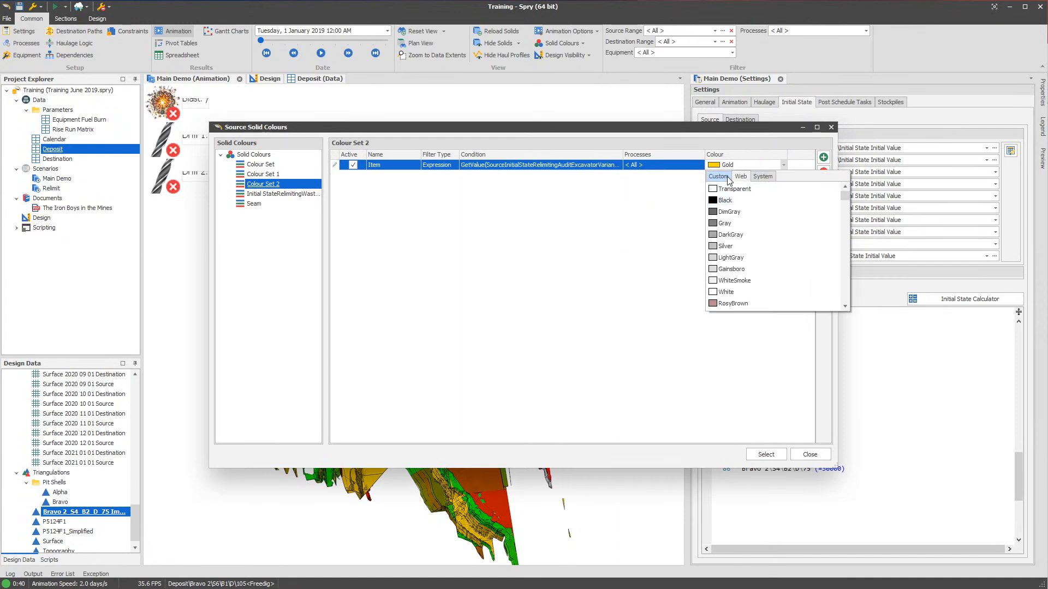
click(769, 245)
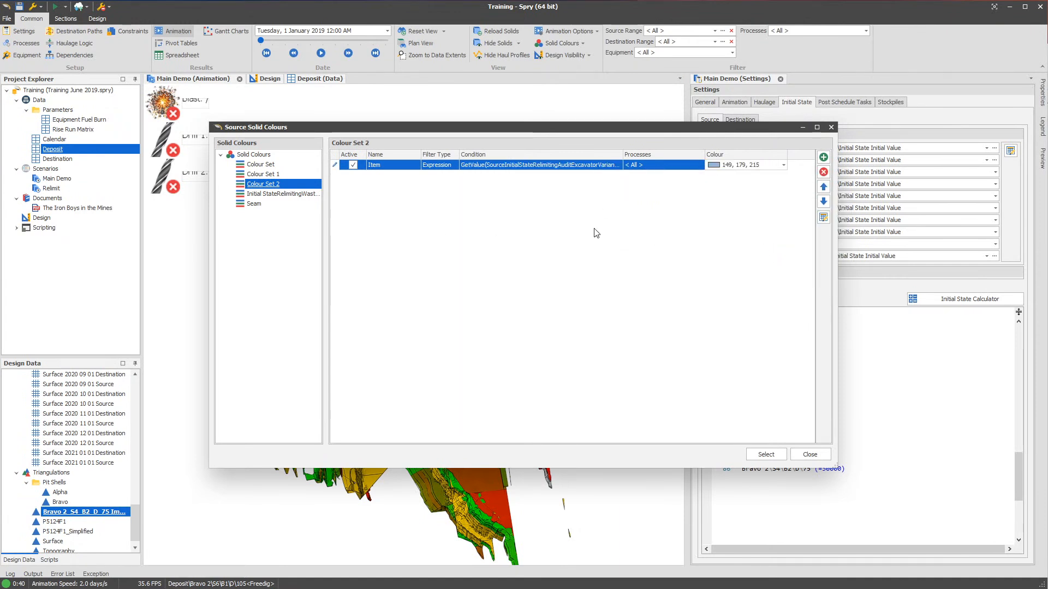
right_click(526, 169)
click(557, 189)
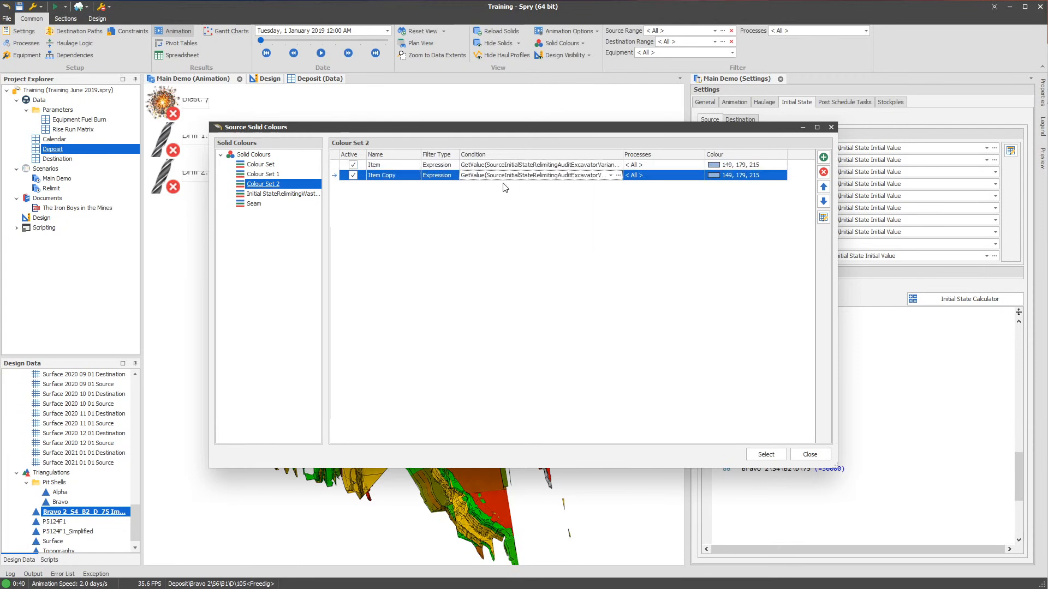
click(824, 186)
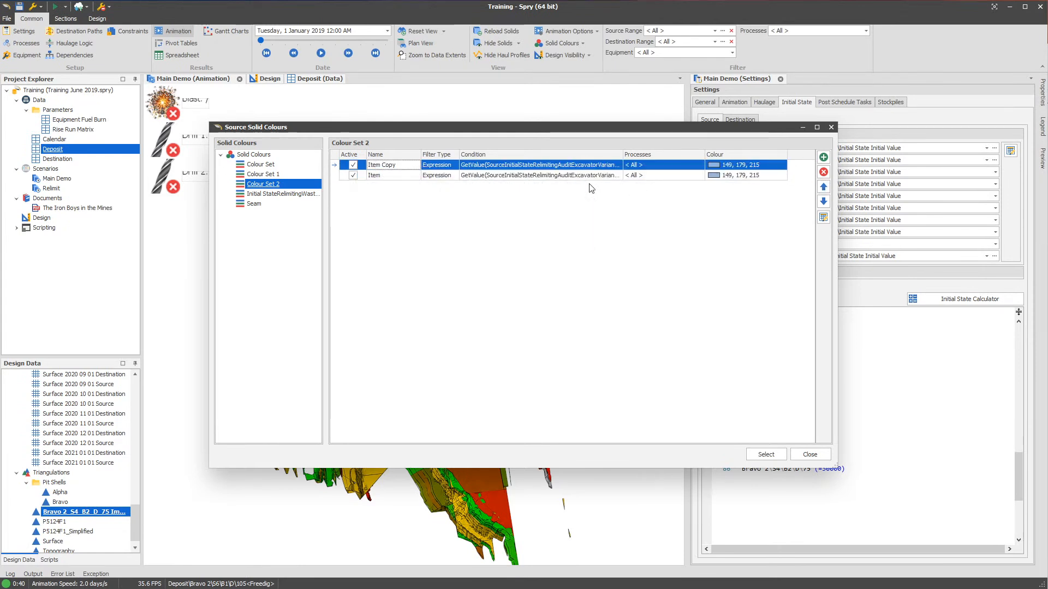
Set the Item Copy condition to GetValue(SourceInitialStateRelimitingAuditExcavatorVariance)<-0.2 and its colour to blue (0, 176, 240)
click(593, 165)
click(427, 288)
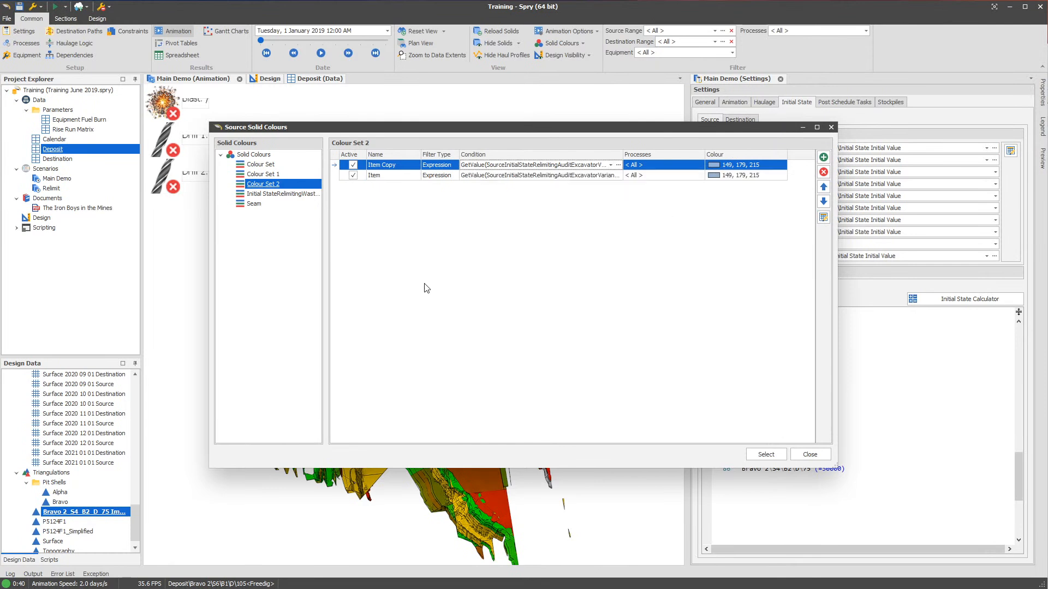
drag(622, 155, 646, 155)
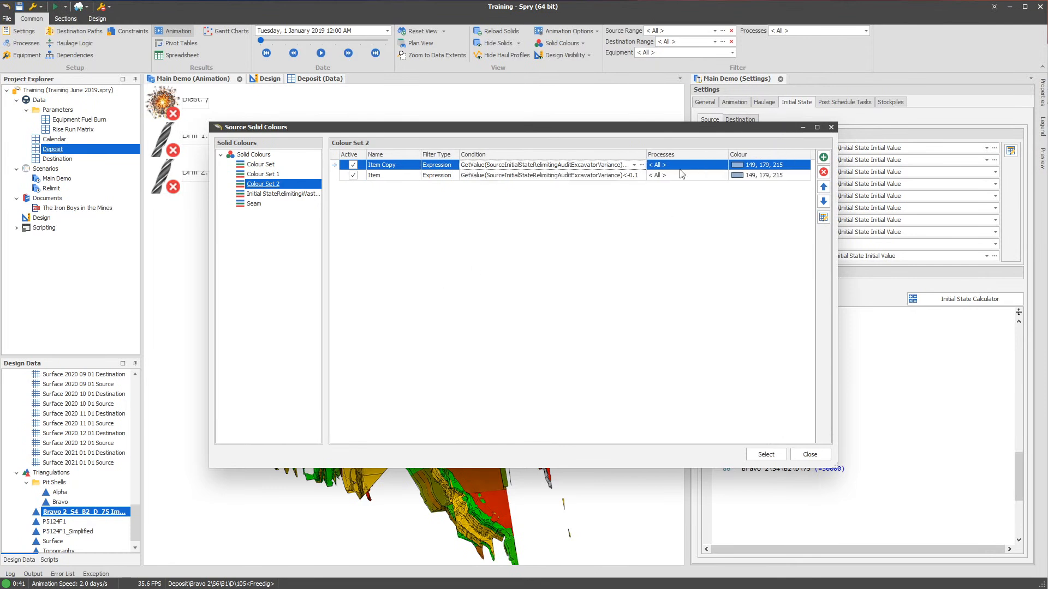
click(769, 165)
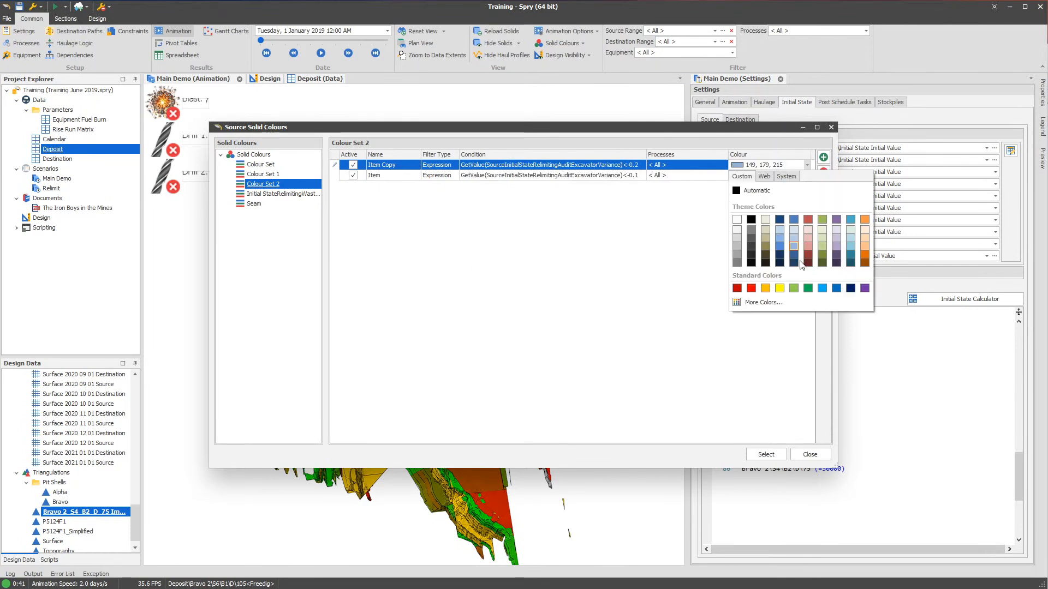
click(823, 283)
Review the variance conditions and names of the two negative-variance items in the colour set
click(559, 166)
click(575, 166)
click(570, 175)
click(570, 175)
click(590, 165)
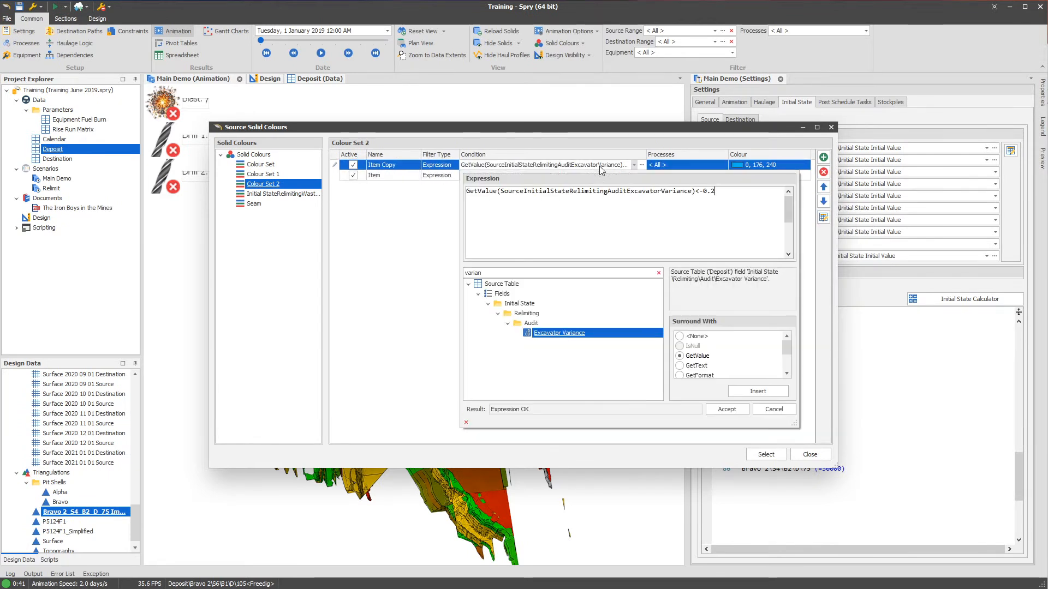
click(457, 209)
click(591, 166)
drag(699, 192, 711, 192)
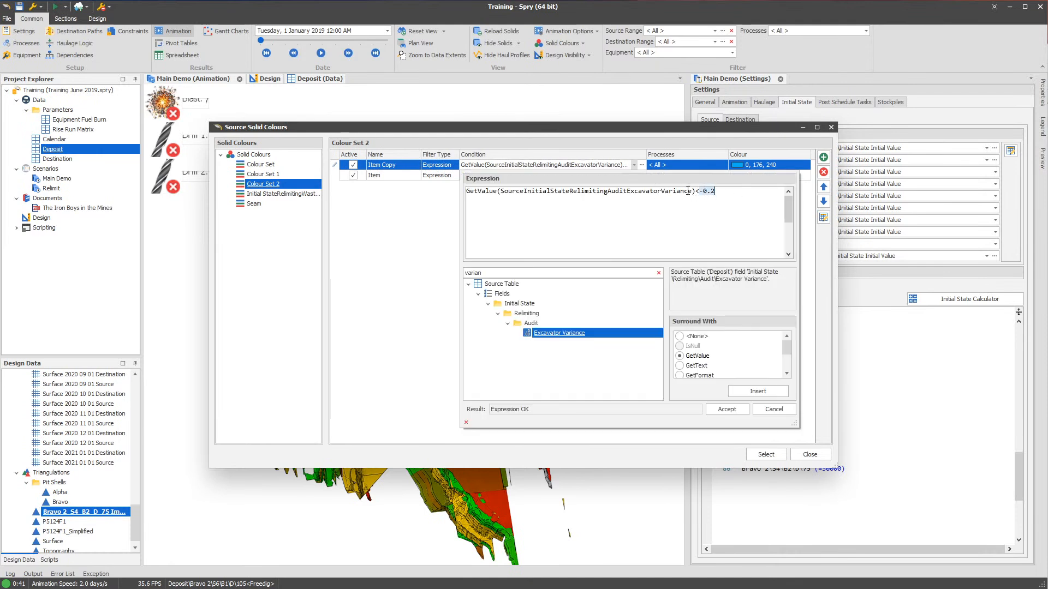
click(418, 217)
click(395, 164)
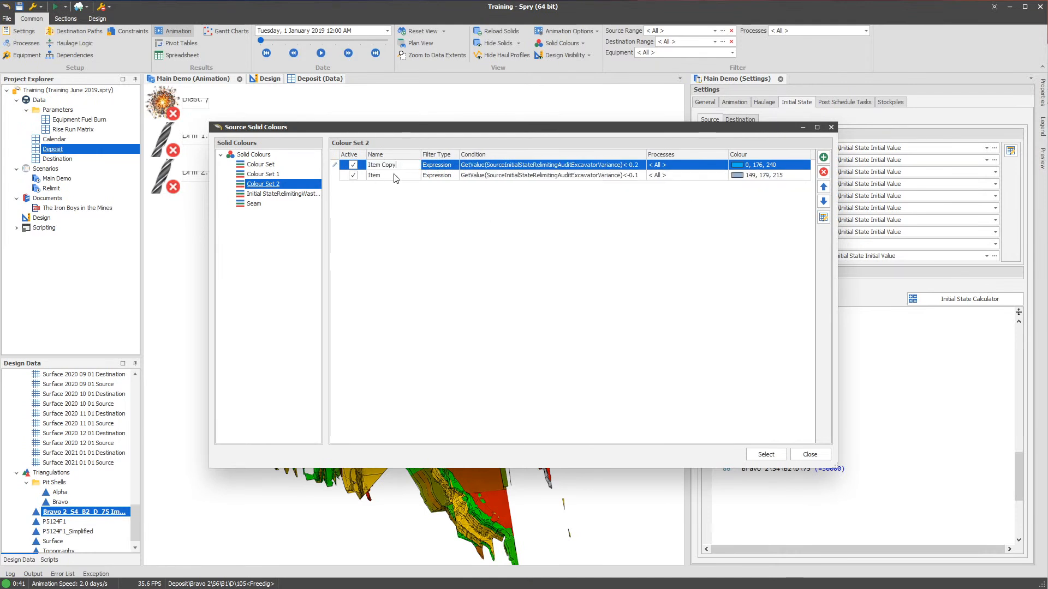
click(396, 177)
click(435, 213)
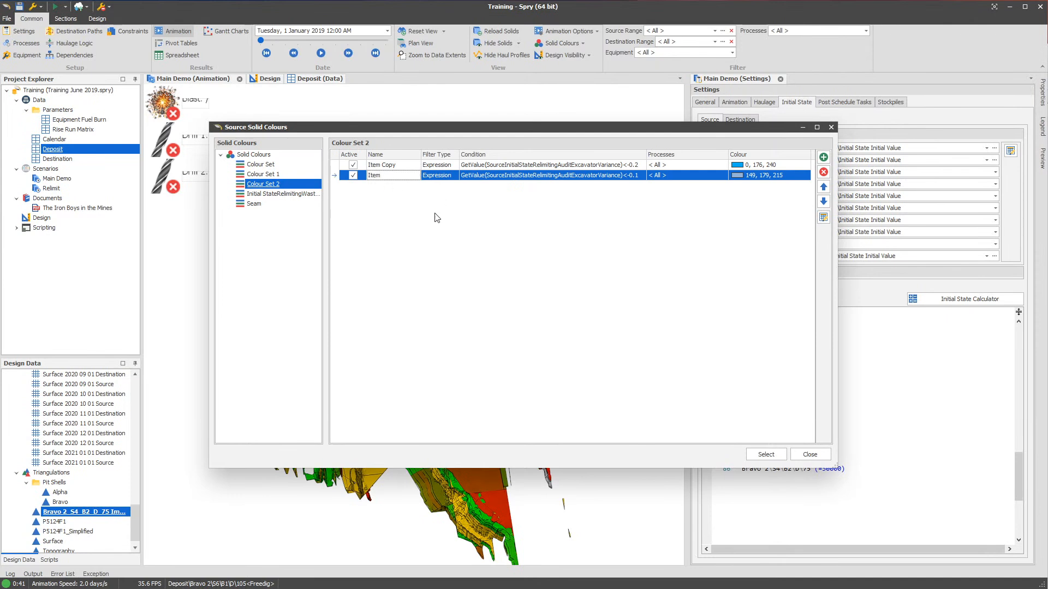
Add two more items to the colour set and make both of them Expression filters
click(824, 157)
click(823, 157)
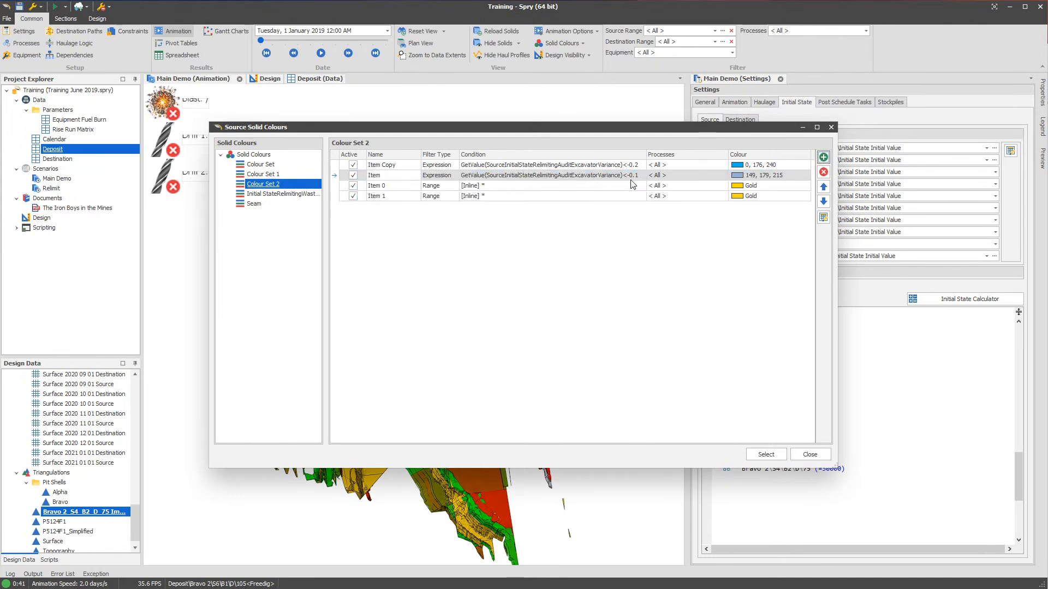
click(440, 186)
click(440, 206)
click(440, 197)
click(443, 216)
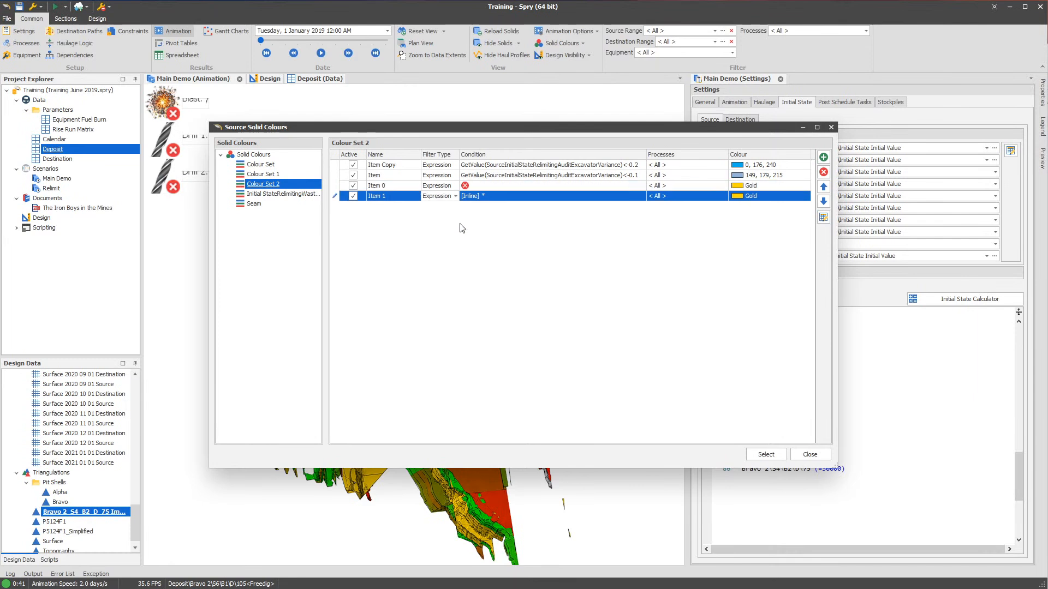
Reuse the Item Copy expression as Item 0's condition, with the comparison set to >0.1
click(510, 170)
drag(718, 195, 356, 213)
click(377, 264)
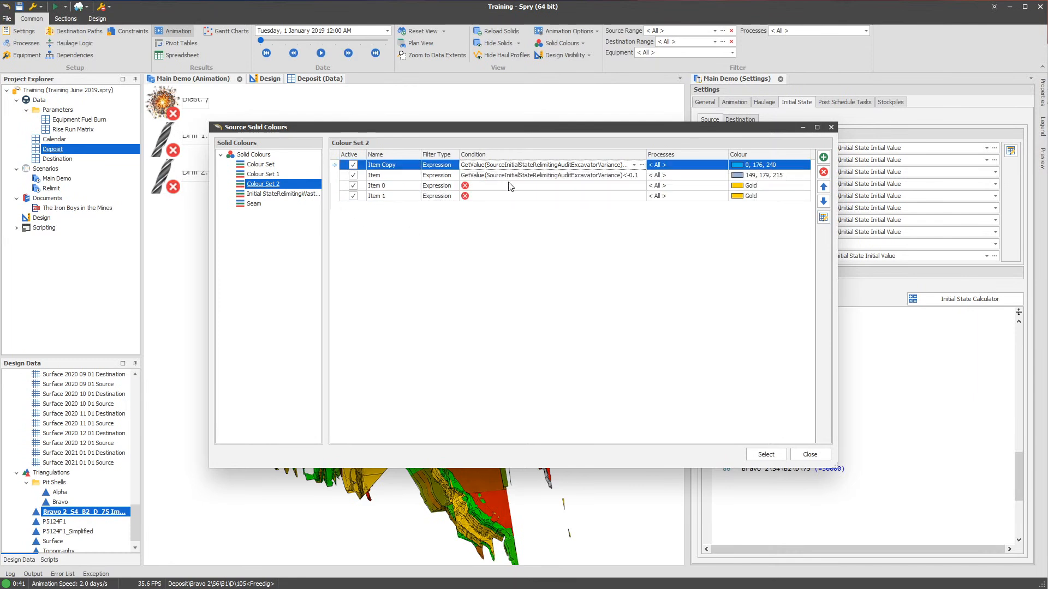
click(510, 187)
key(ctrl+v)
drag(710, 211, 753, 211)
text(>)
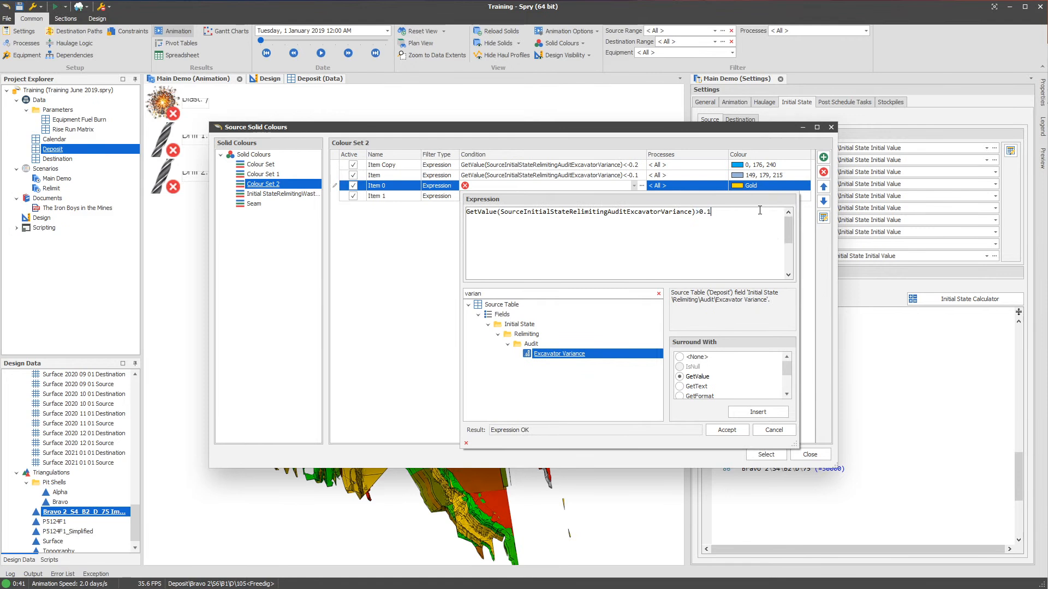
click(418, 291)
Set the Excavator Variance condition of Item 0 to >0.2 and that of Item 1 to >0.1
click(601, 189)
drag(725, 221, 431, 224)
key(ctrl+c)
click(432, 224)
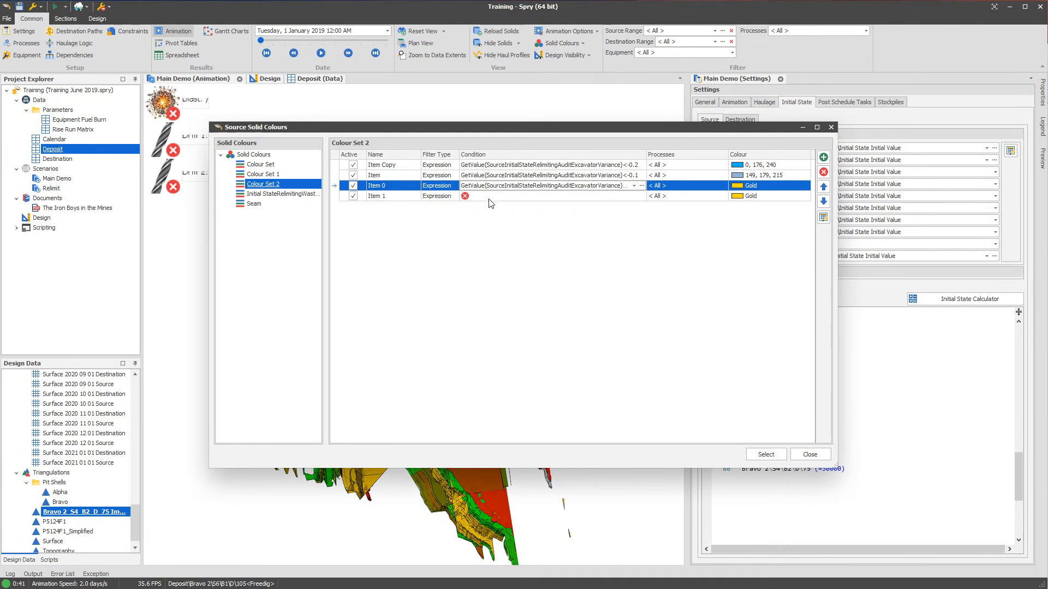
click(493, 195)
key(ctrl+v)
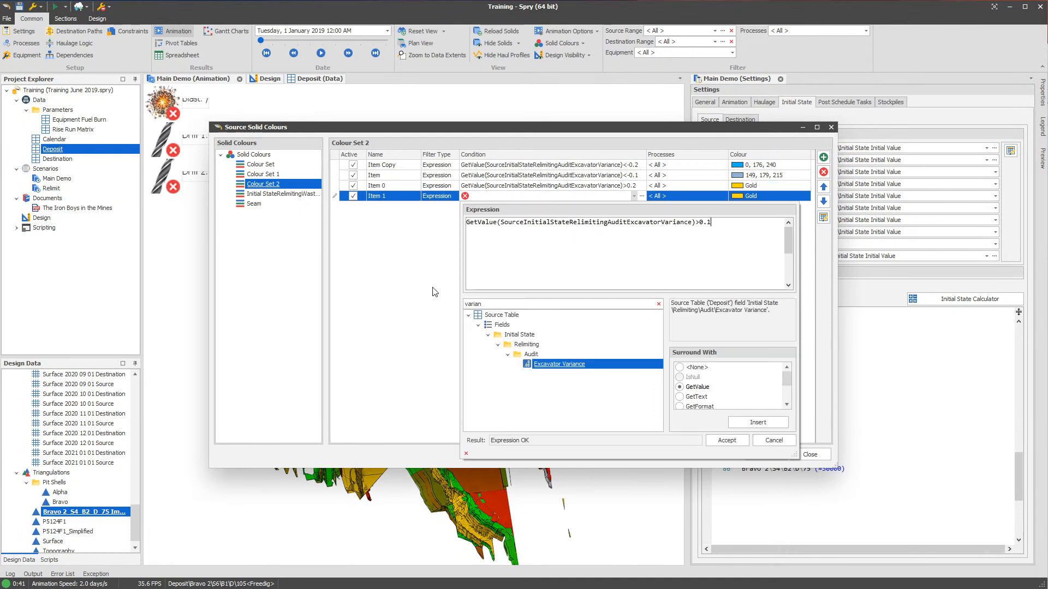
click(451, 283)
Colour Item 0 green (0, 176, 80) and Item 1 pale green, and apply the colour set to the animation solids
click(764, 185)
click(742, 197)
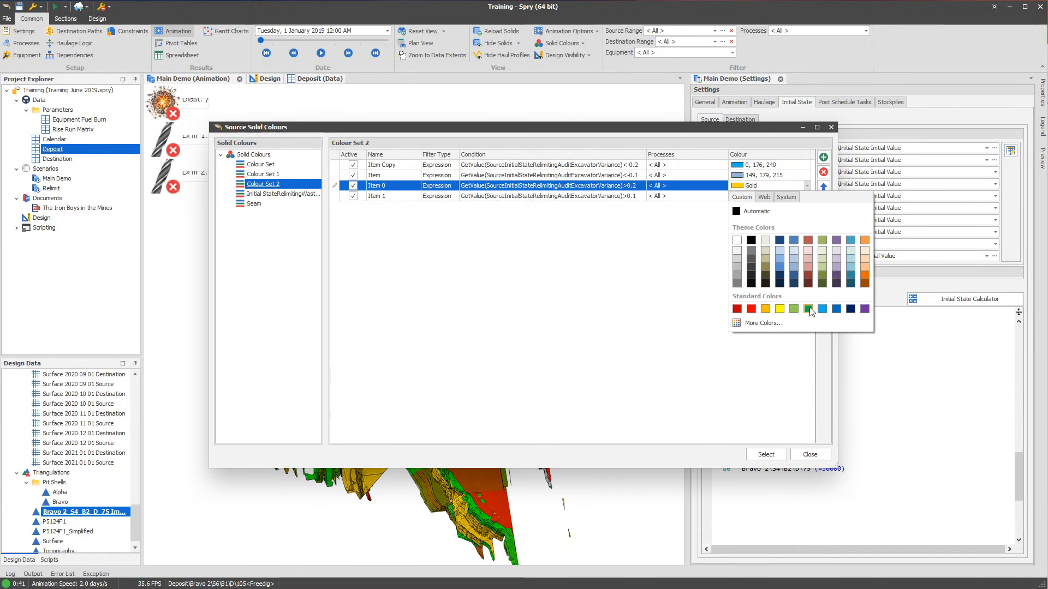
click(807, 309)
click(765, 196)
click(742, 208)
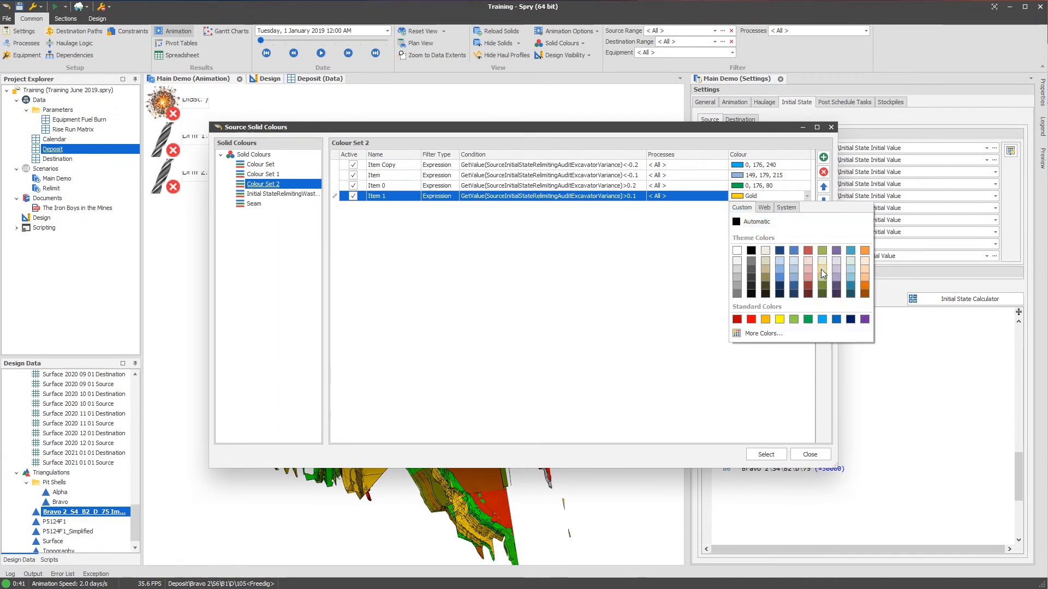
click(821, 269)
click(759, 456)
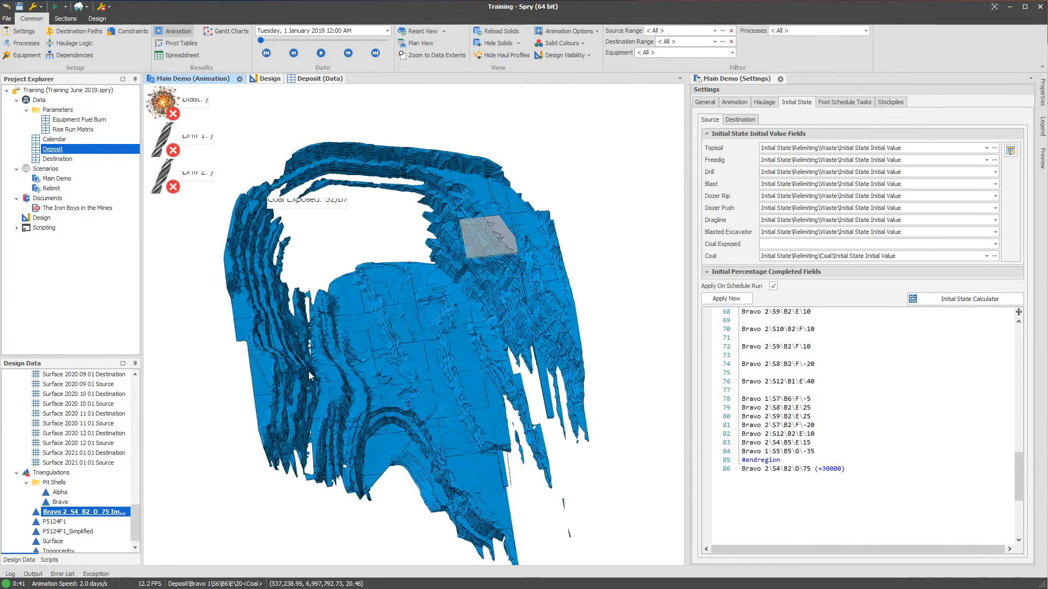
Hide the imported Bravo 2_S4_B2_D_75 triangulation in the animation view
scroll(517, 235, up, 3)
scroll(516, 235, up, 2)
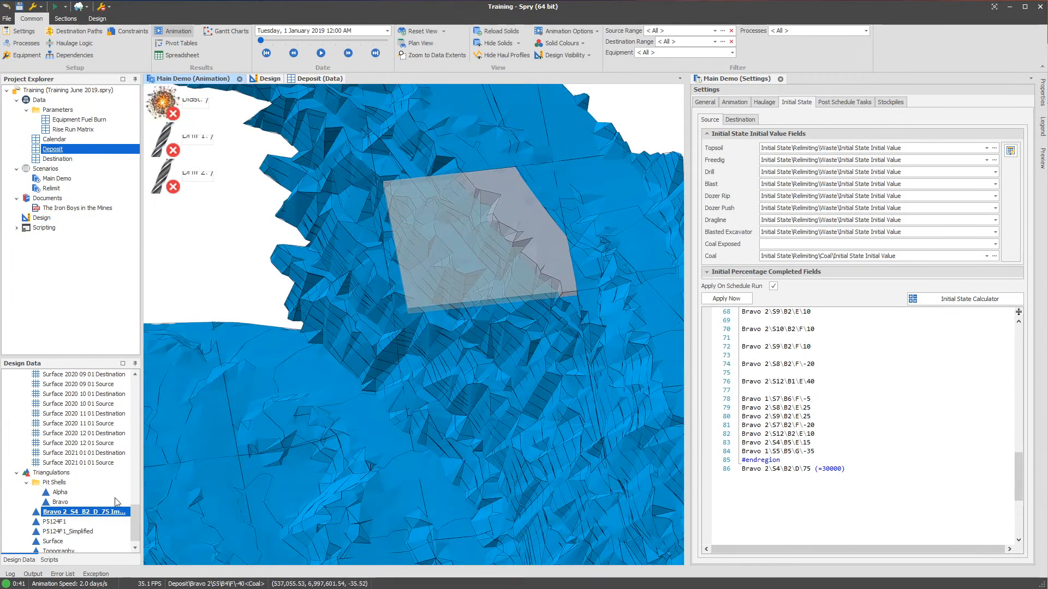
click(107, 512)
scroll(552, 247, down, 5)
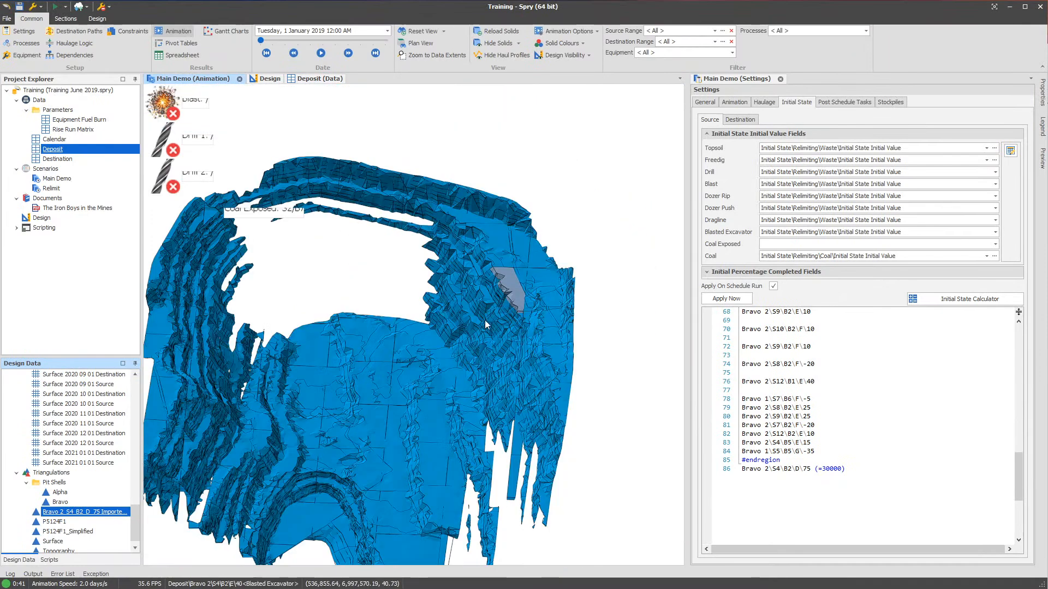
drag(355, 397, 466, 344)
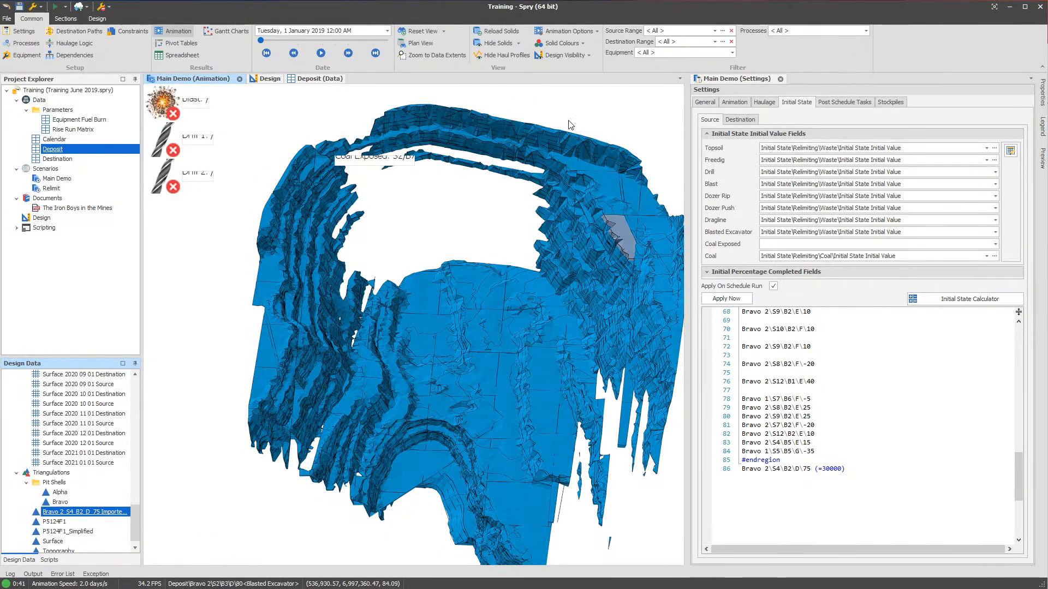
Go from a blue solid to its deposit data for Bravo 2\S5\B4\G\-50, accept the < All > range, and inspect the Excavator Variance
click(1042, 134)
drag(512, 250, 414, 258)
right_click(339, 332)
mouse_move(382, 342)
click(579, 358)
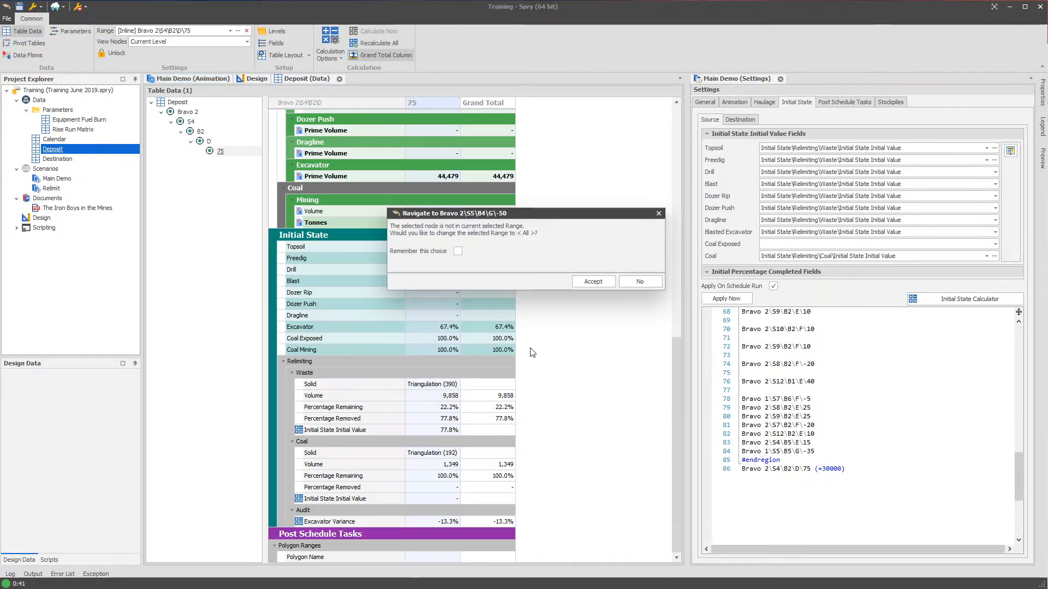
click(608, 282)
click(431, 521)
click(536, 519)
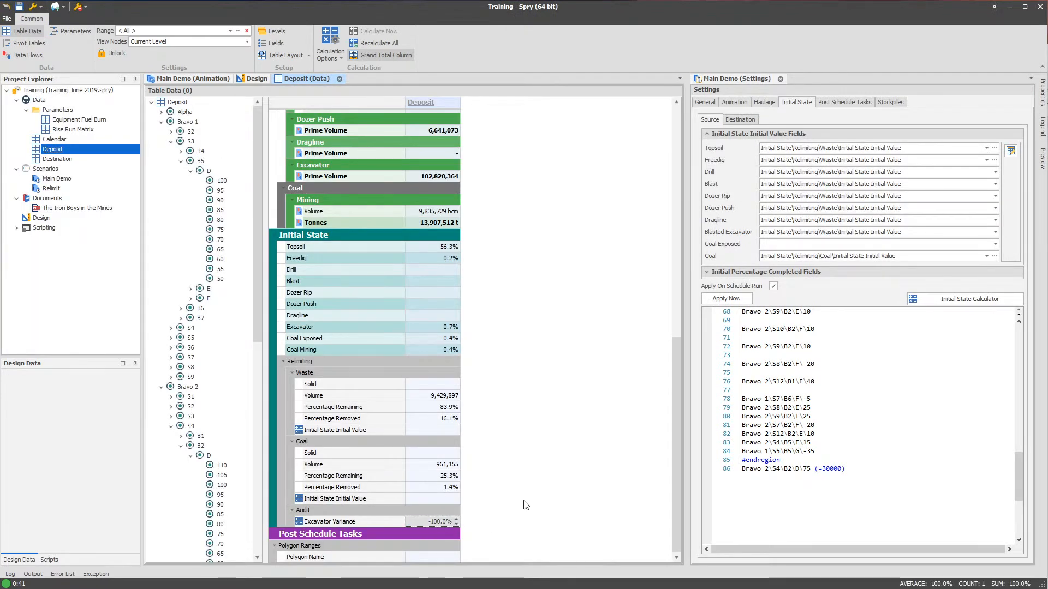
Set the initial state entry for Bravo 2\S4\B2\D\75 to (=40000), apply it, and check the block's colour and quantities in the animation
click(209, 78)
scroll(516, 224, up, 5)
mouse_move(524, 249)
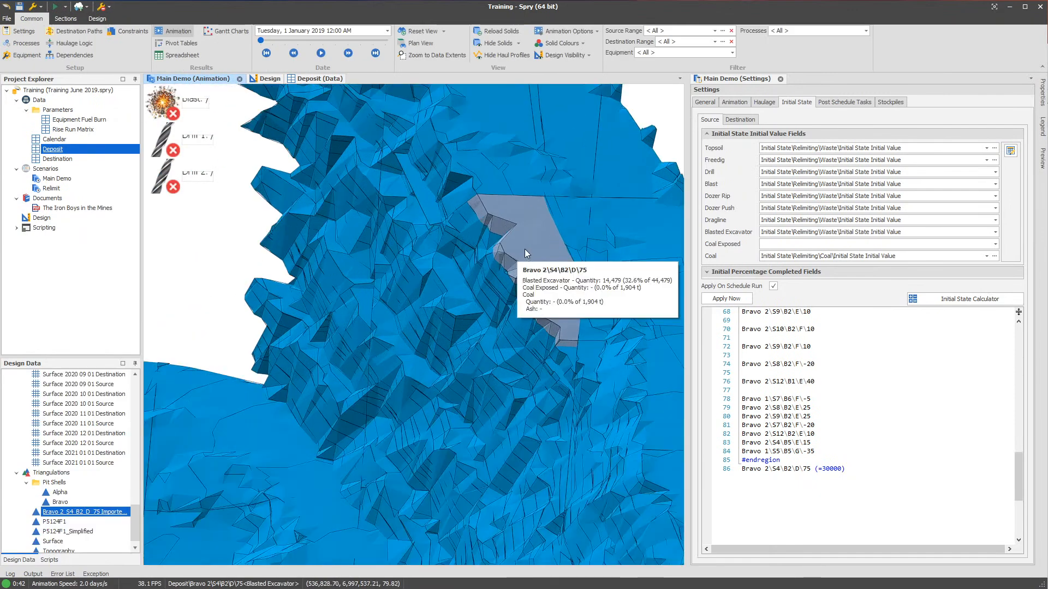
click(847, 469)
drag(842, 470, 823, 470)
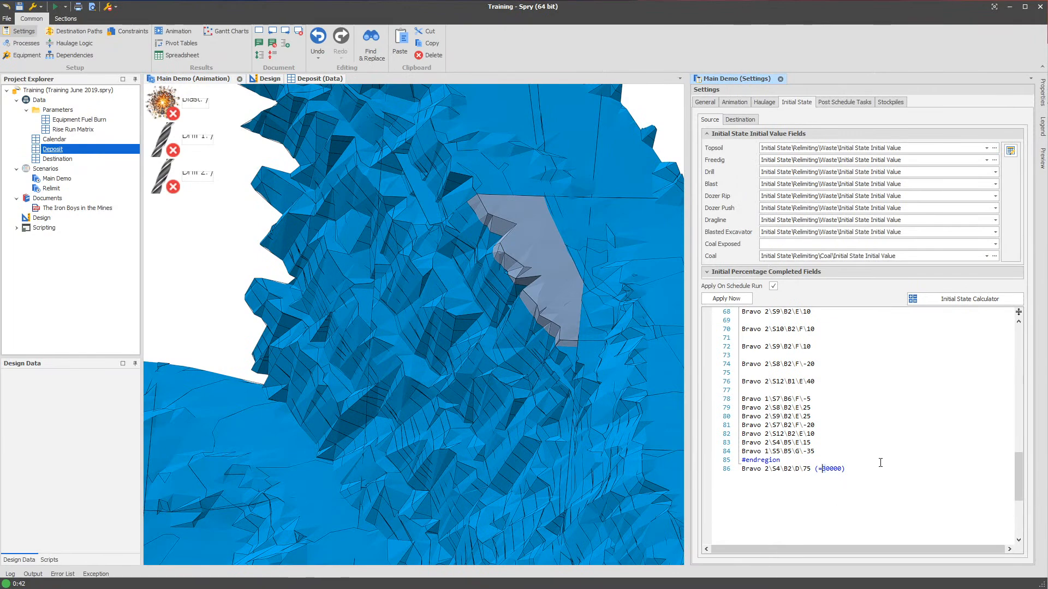
click(726, 299)
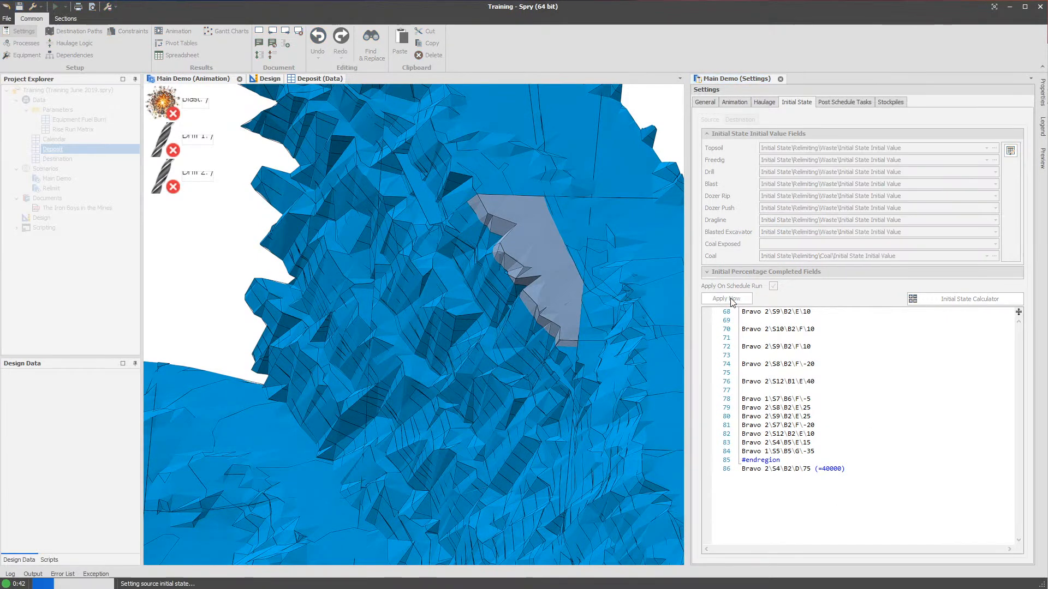
click(522, 249)
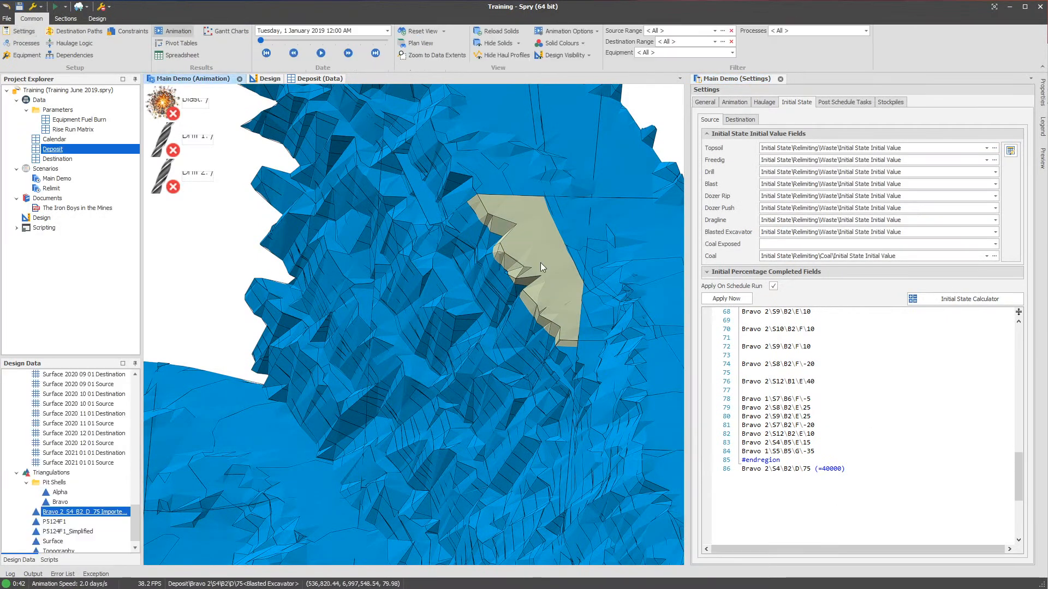
mouse_move(529, 262)
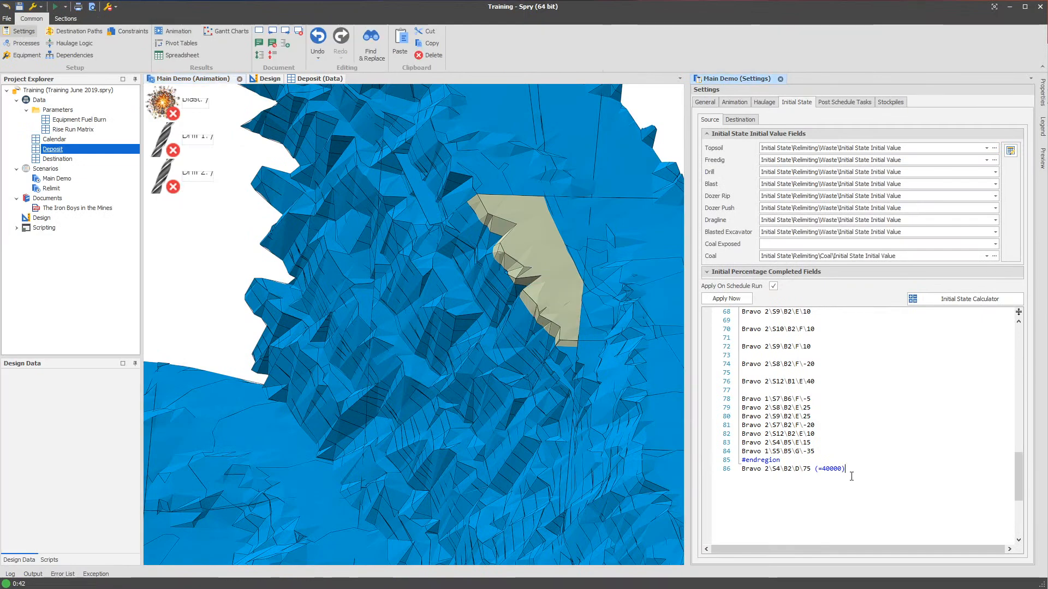
mouse_move(628, 371)
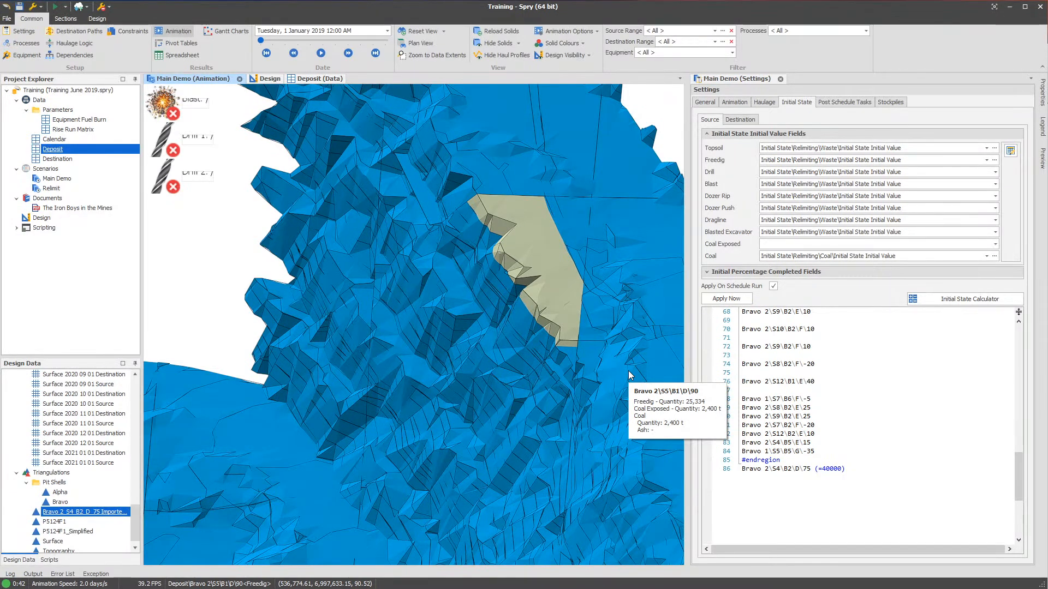
mouse_move(551, 329)
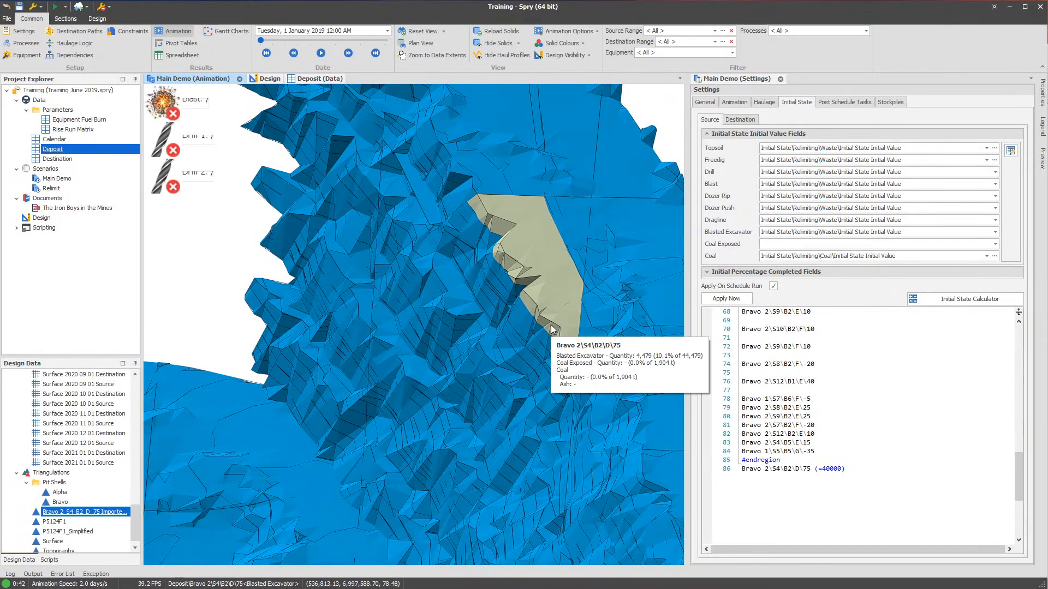
Replace the block Bravo 2\S4\B2\D\75 initial state quantity with (0.77%) and apply it
click(888, 470)
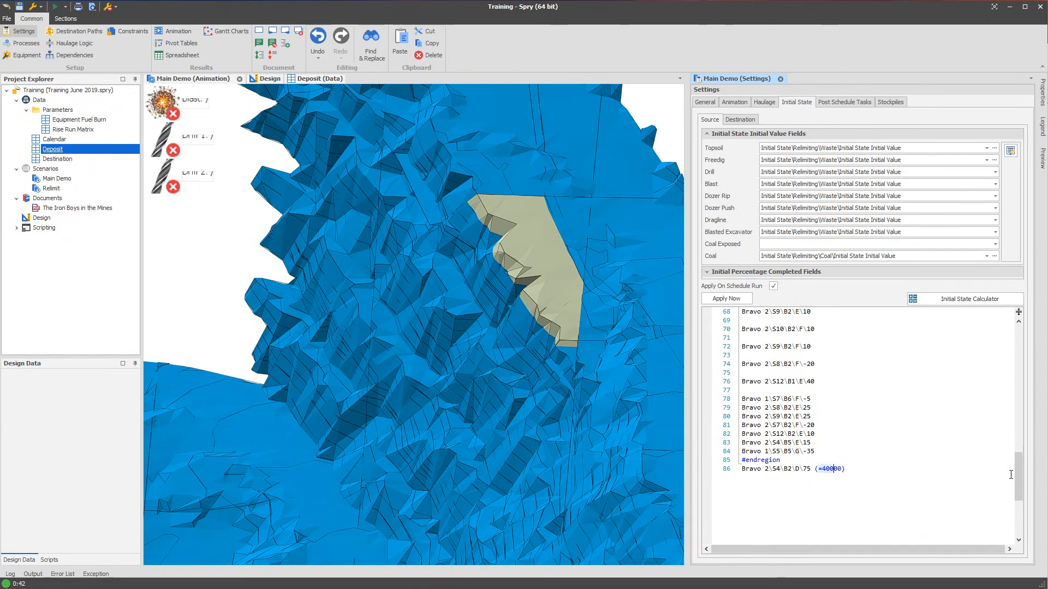
text(0.77%)
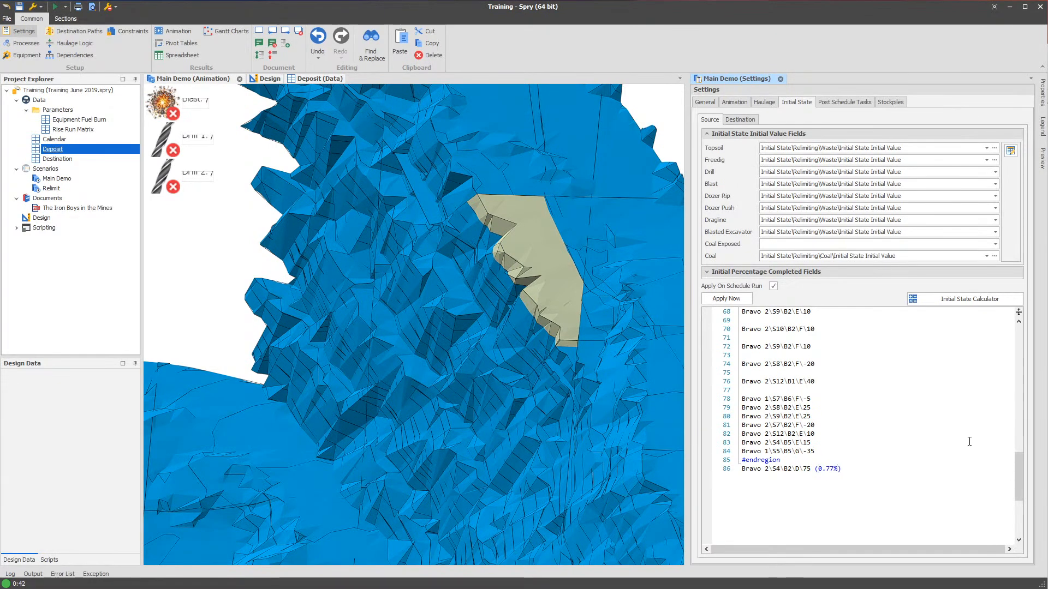
click(723, 301)
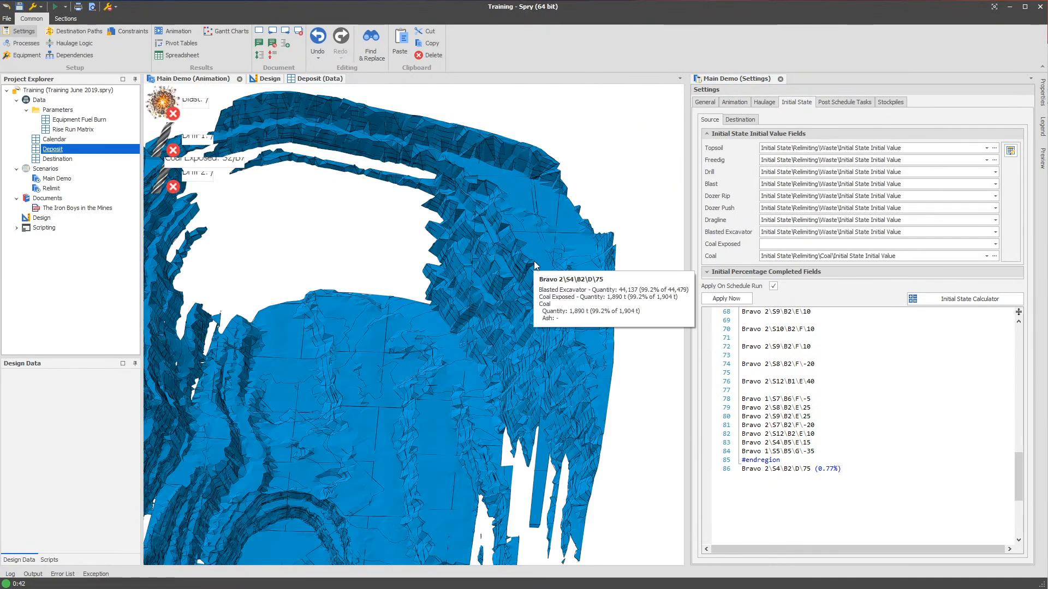
Open the deposit data for Bravo 2\S4\B2\D\75 from its solid and compare its initial state and Excavator Variance values
right_click(535, 251)
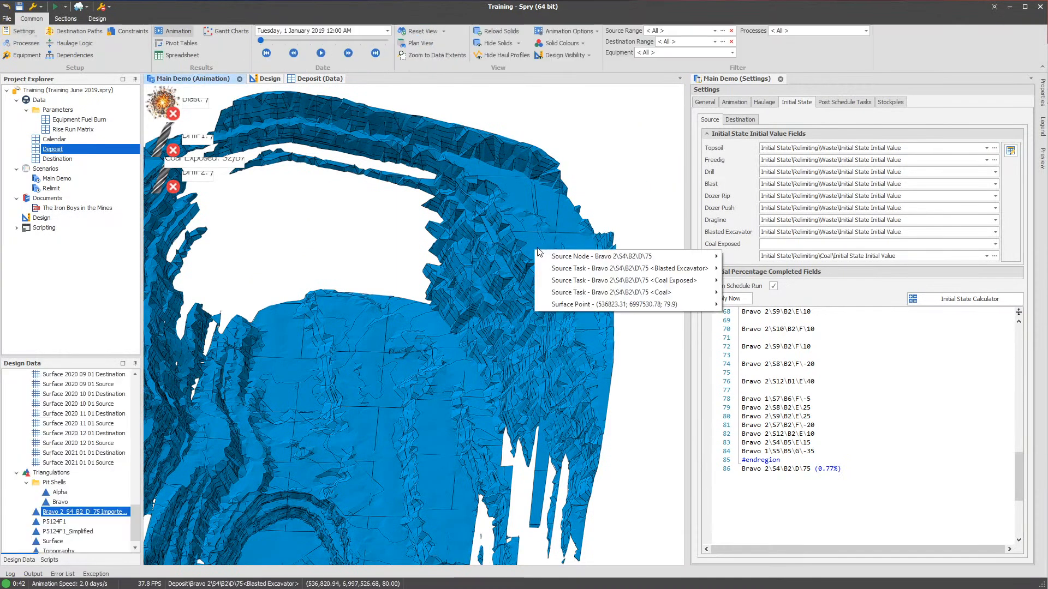
mouse_move(564, 265)
click(761, 275)
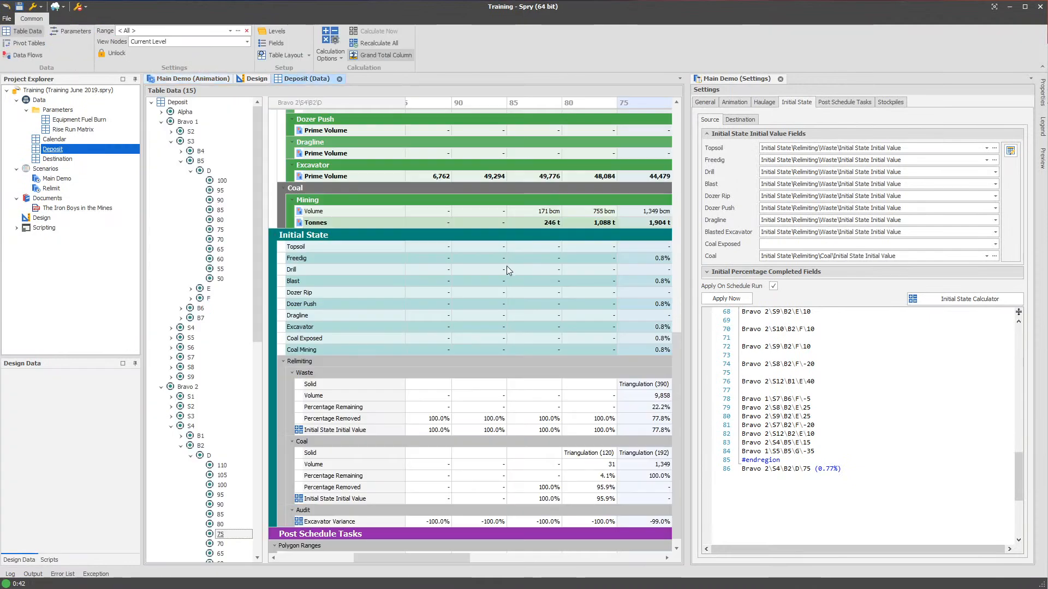
drag(421, 554, 488, 556)
Correct the initial state entry for Bravo 2\S4\B2\D\75 to (77%) and apply it
drag(828, 475, 819, 471)
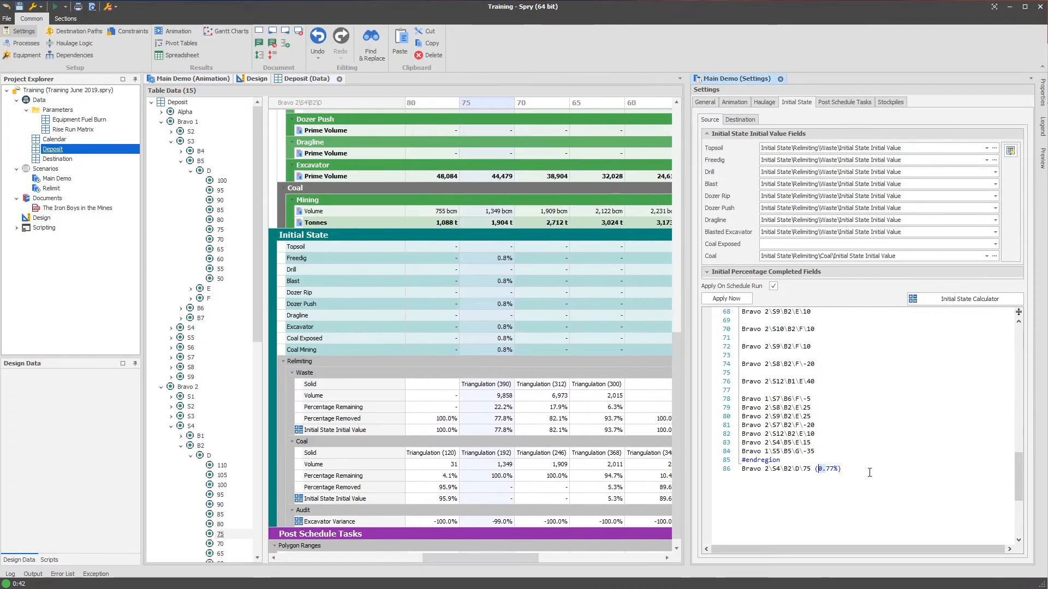
key(BackSpace)
click(732, 298)
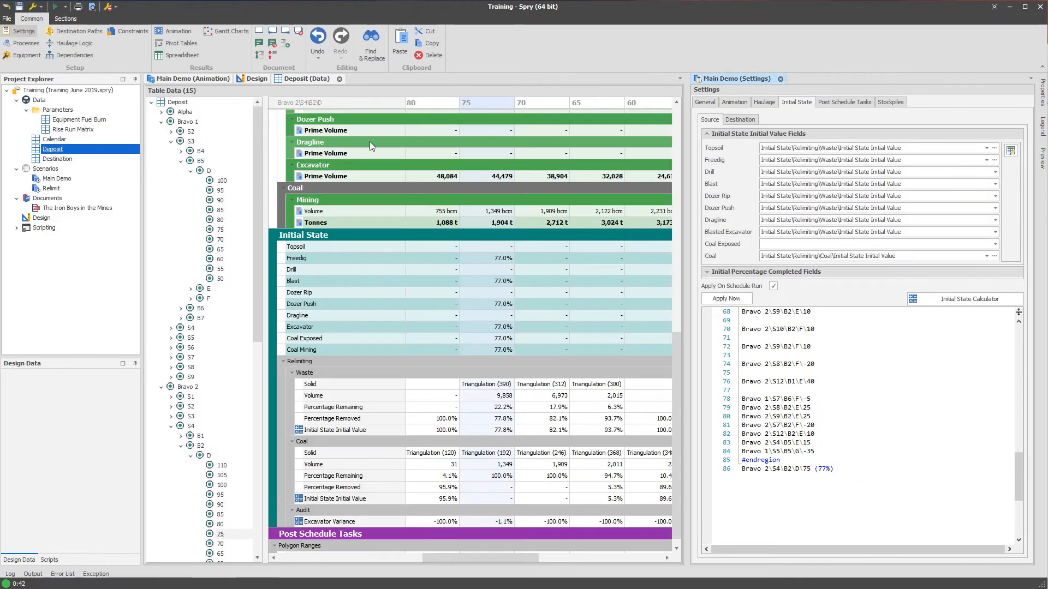
Return to the animation and examine the colour and remaining quantities of block Bravo 2\S4\B2\D\75 against the surrounding pit solids
click(194, 78)
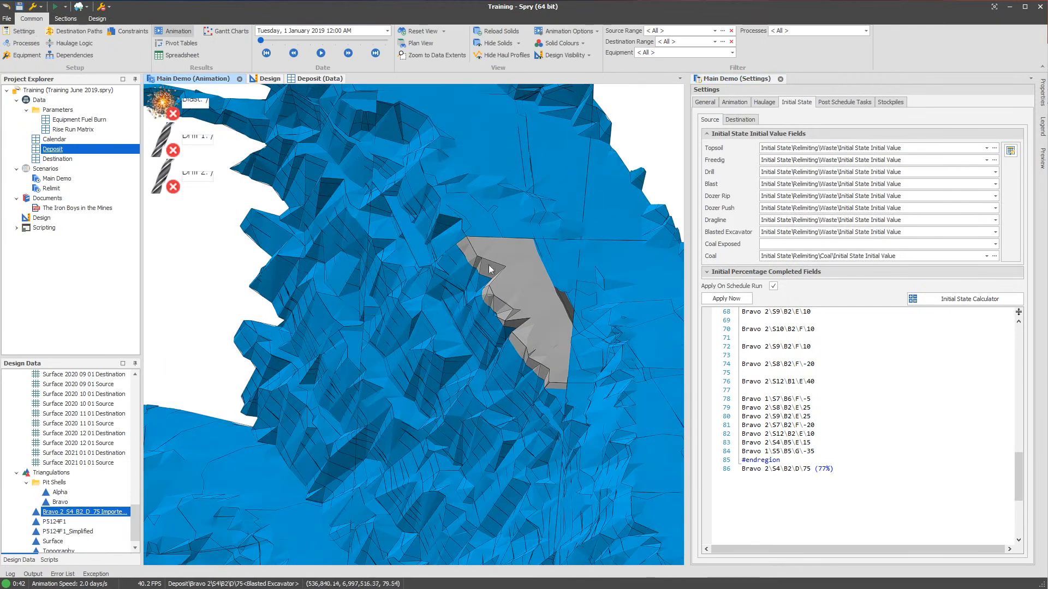
scroll(528, 307, down, 5)
mouse_move(530, 308)
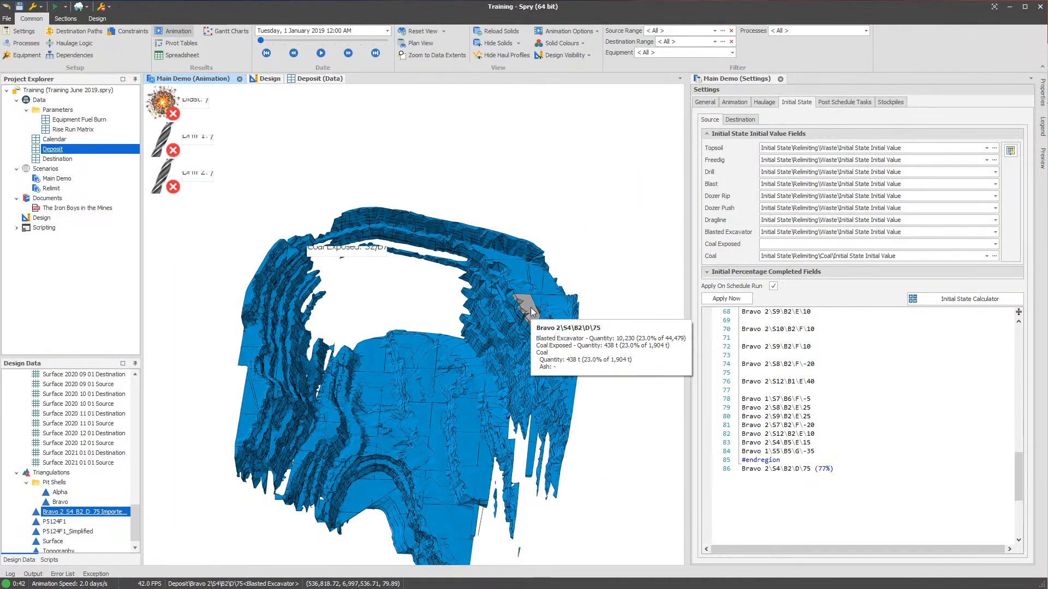
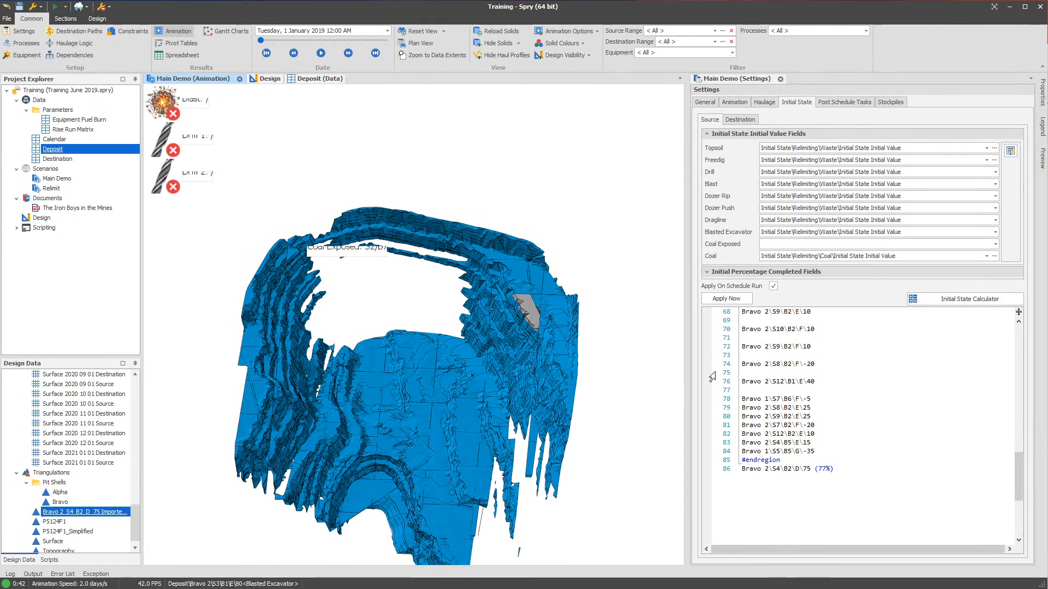
click(787, 446)
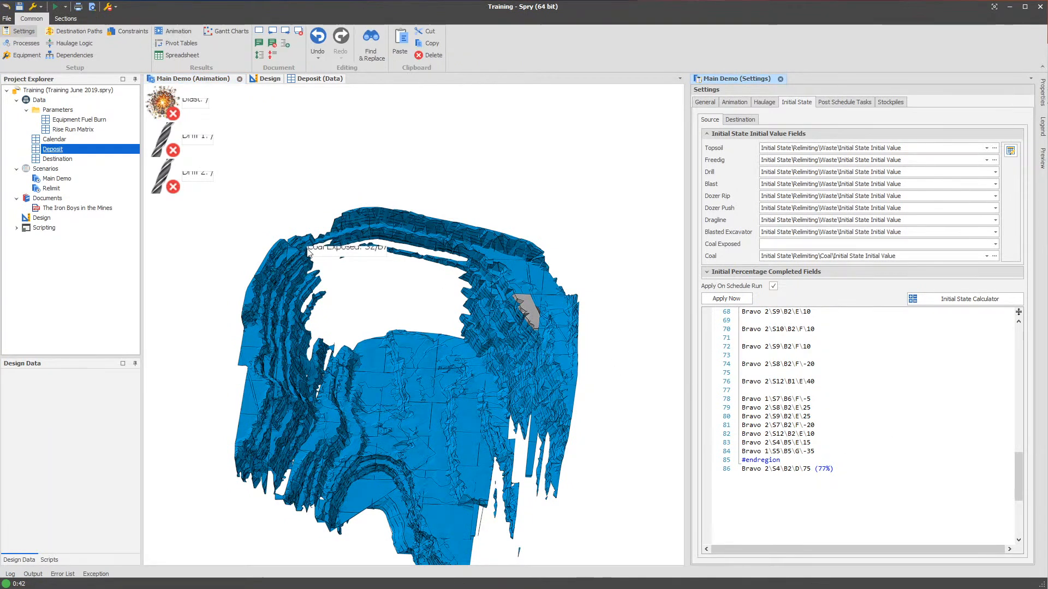
click(458, 377)
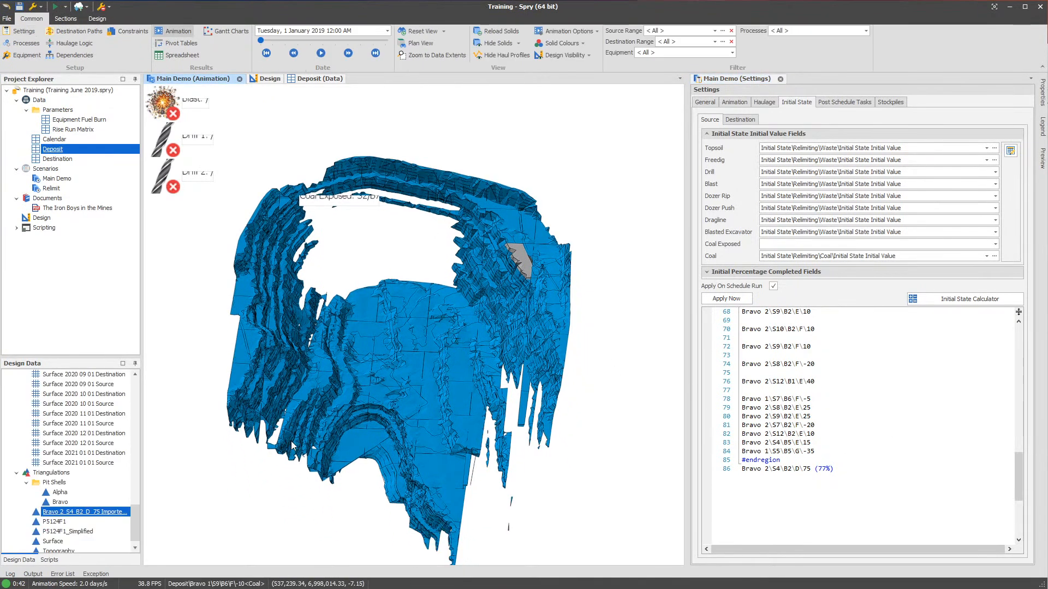
mouse_move(292, 444)
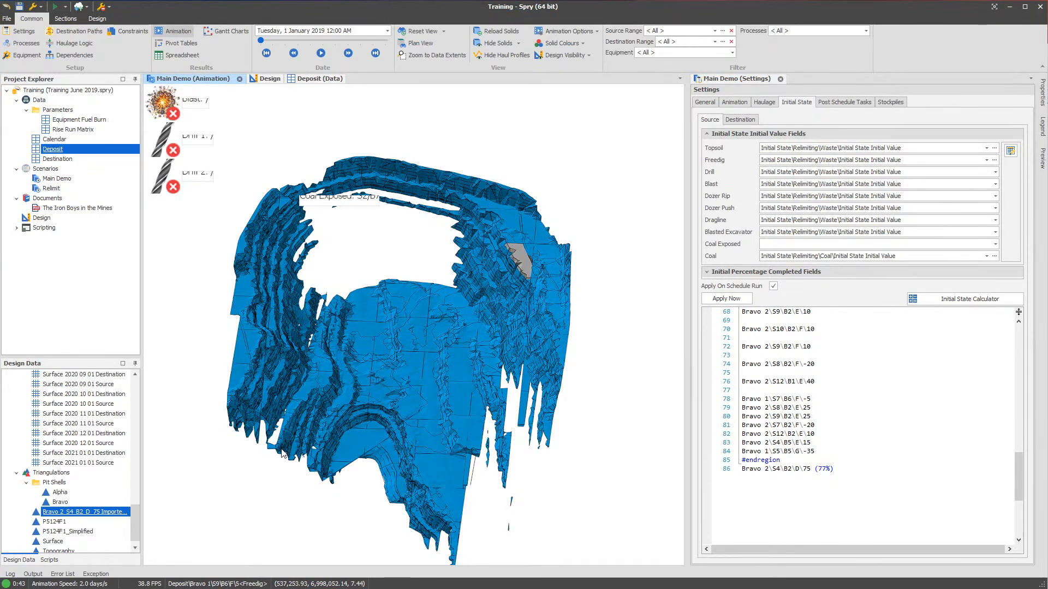
mouse_move(362, 402)
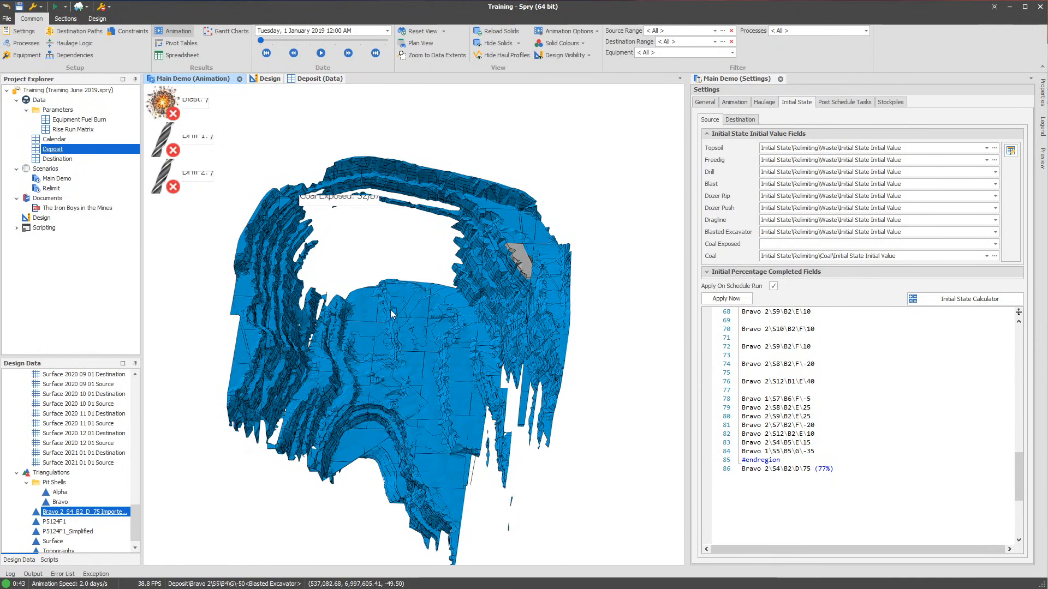
Add a new spreadsheet document to the project's Documents, open it, and widen its working area
right_click(216, 78)
click(204, 173)
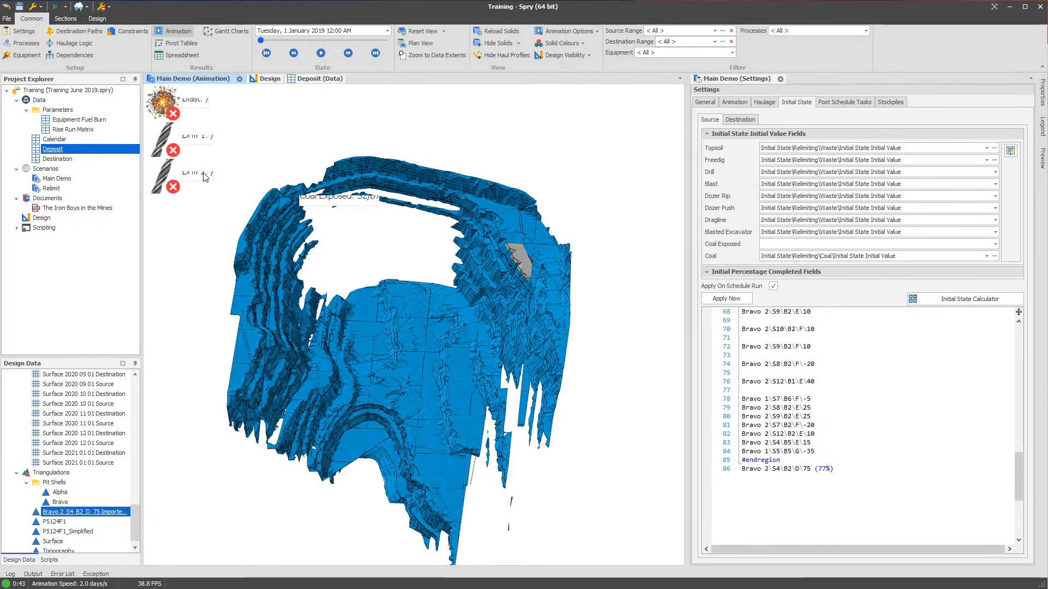
right_click(42, 198)
mouse_move(75, 202)
click(160, 216)
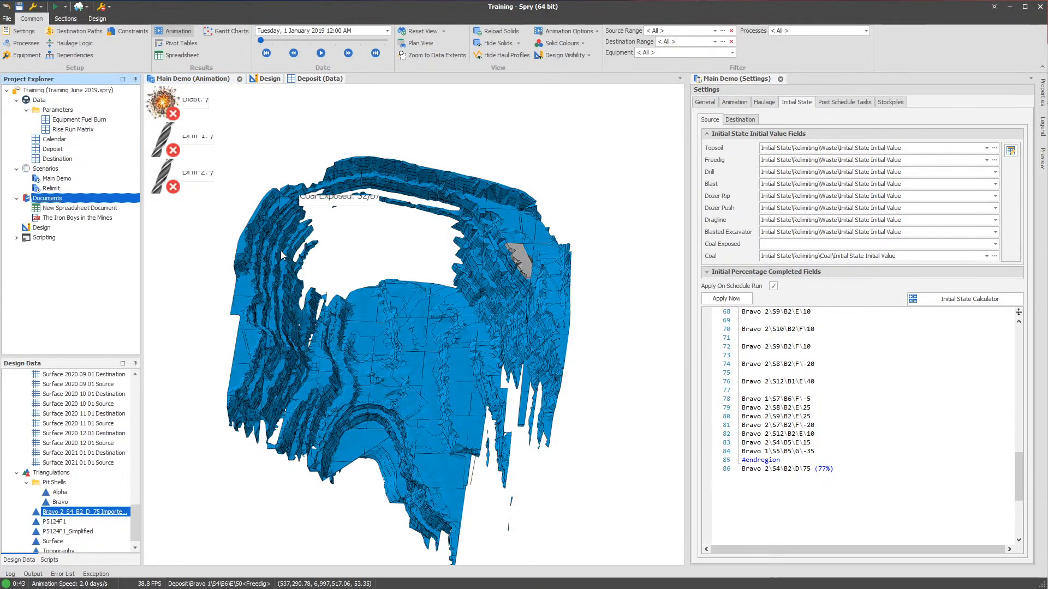
click(109, 210)
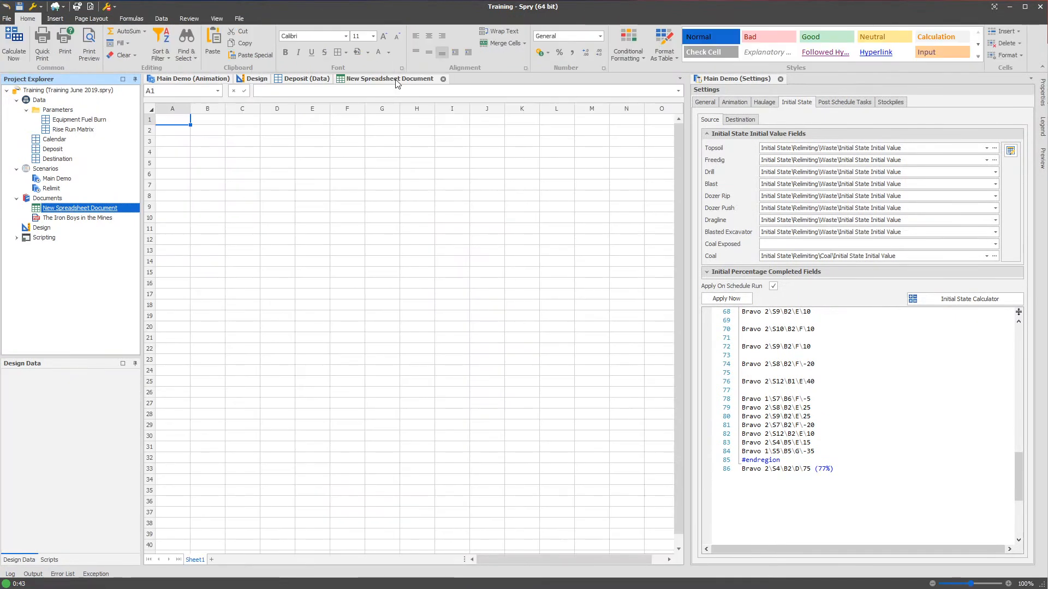
drag(691, 319, 749, 306)
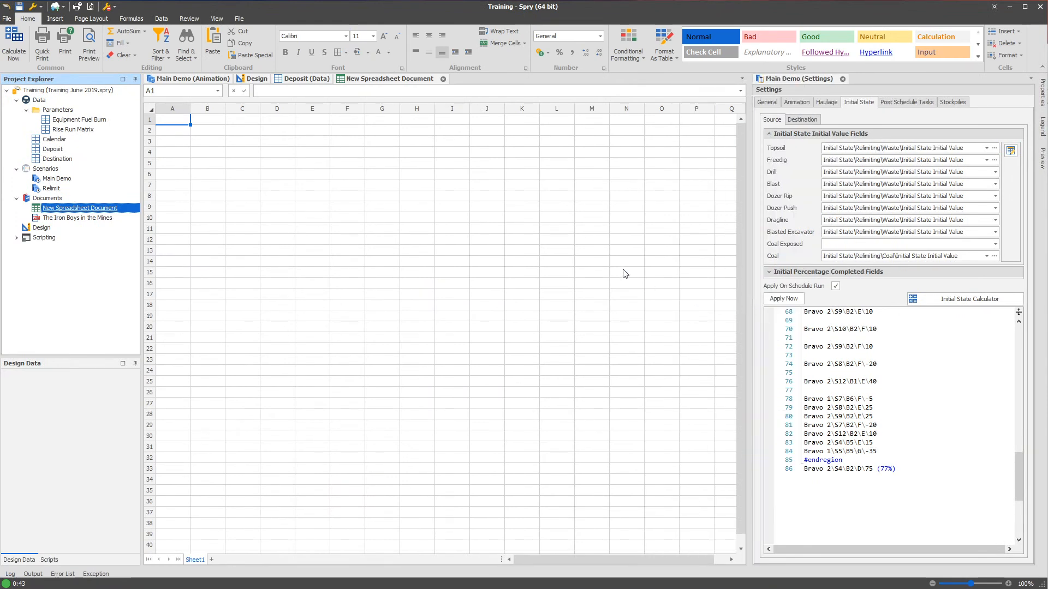
click(307, 80)
click(387, 81)
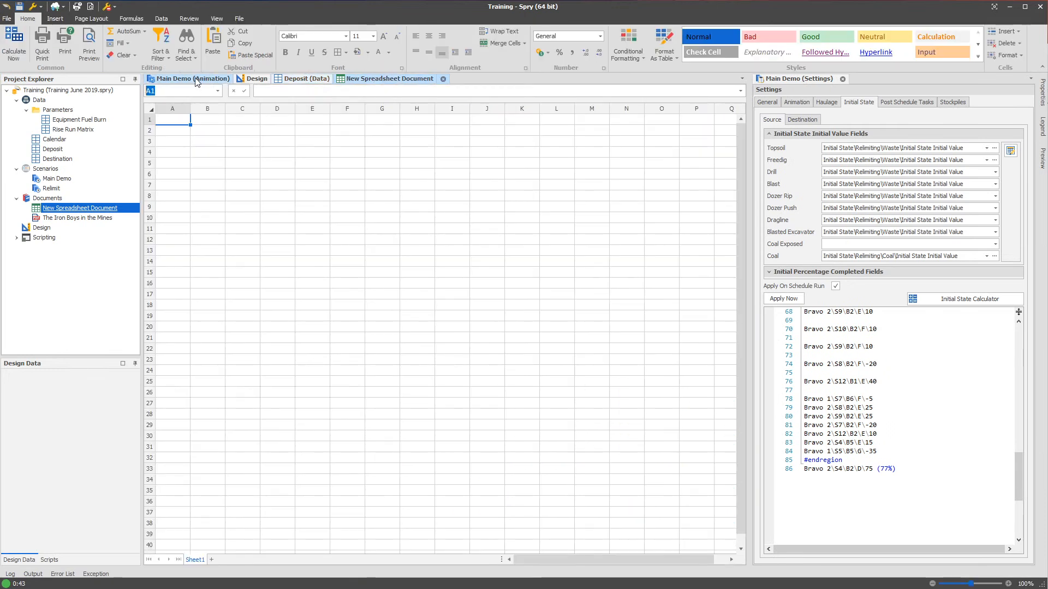
click(192, 81)
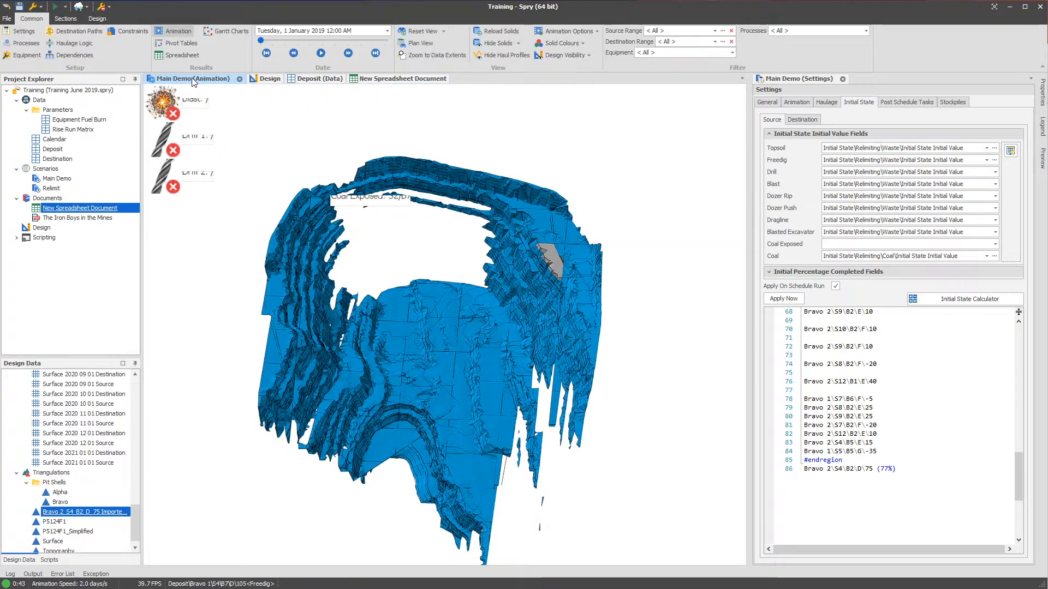
right_click(549, 256)
key(Escape)
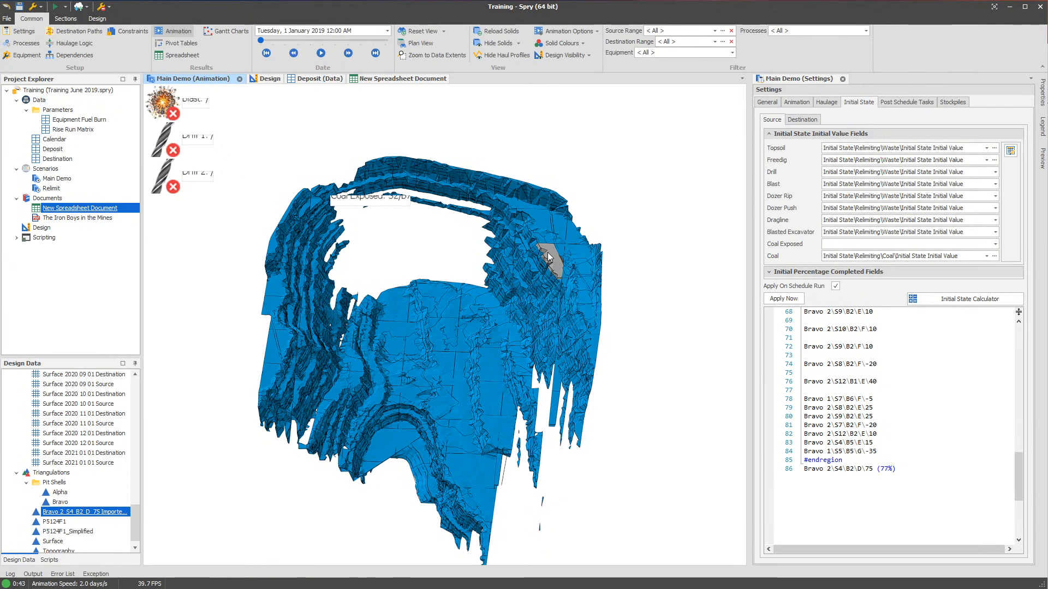
click(390, 81)
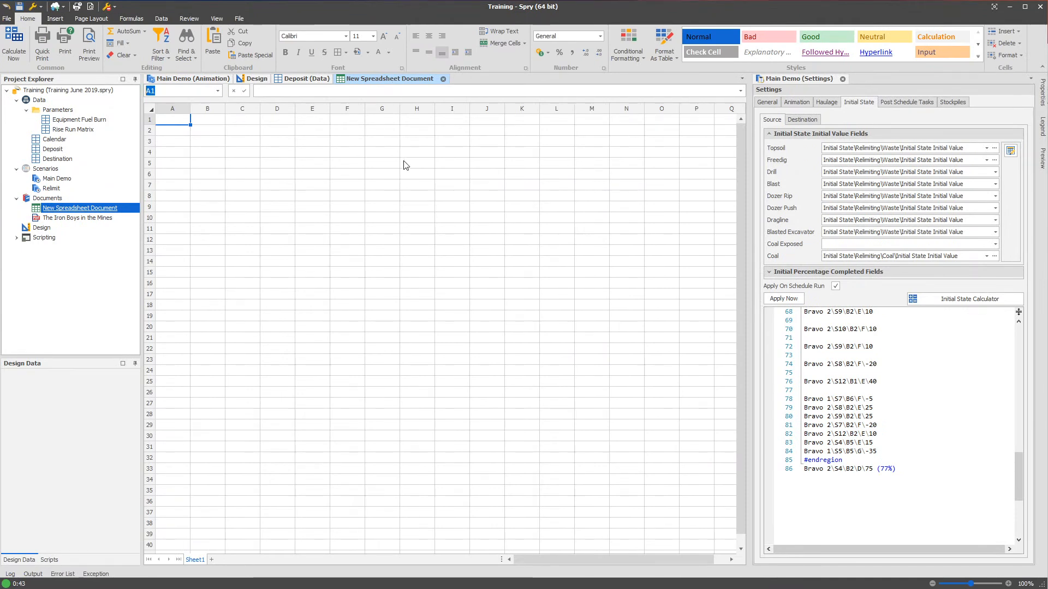
Start inserting the TABLEVALUE data function in cell A1 of the new spreadsheet
click(164, 20)
click(188, 19)
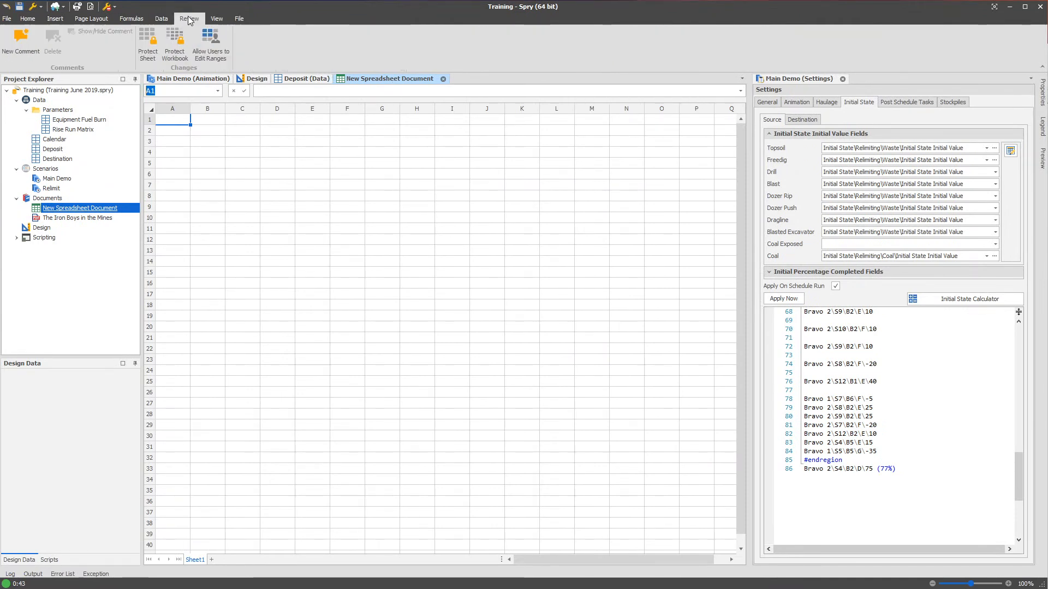
click(214, 19)
click(160, 19)
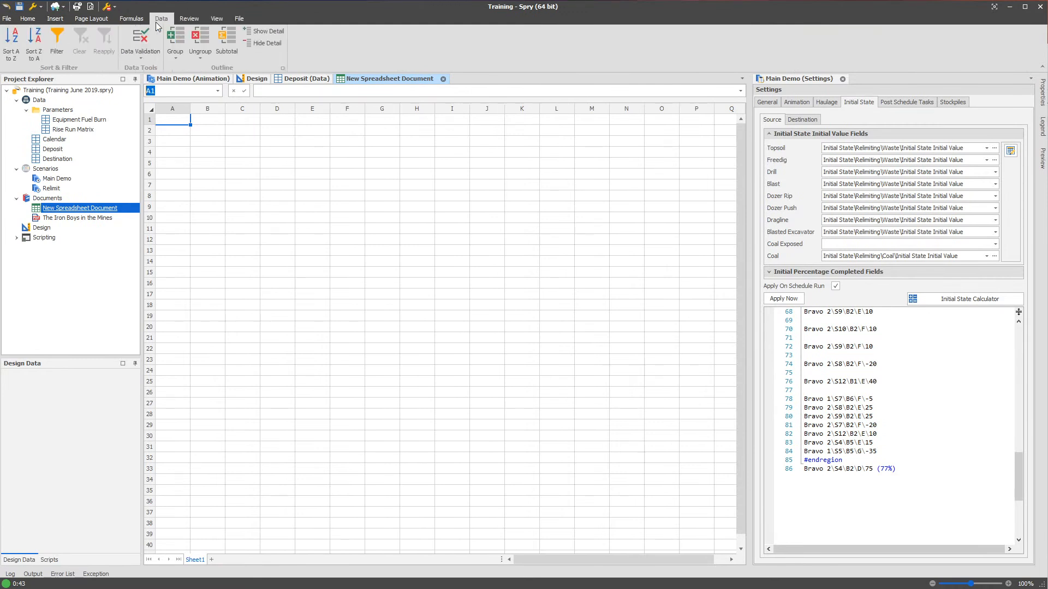
click(131, 19)
click(266, 55)
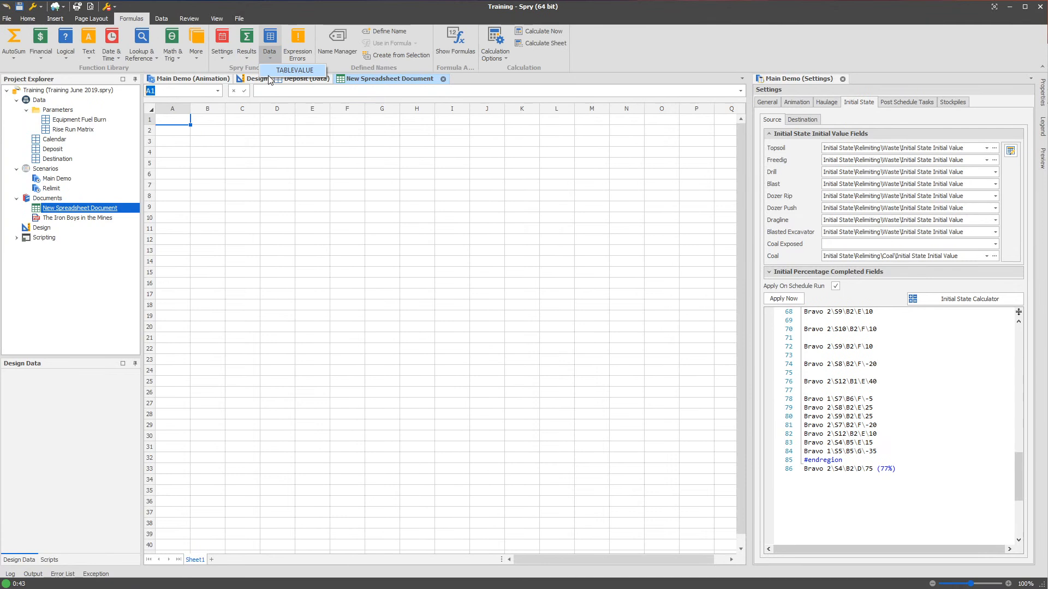
click(301, 75)
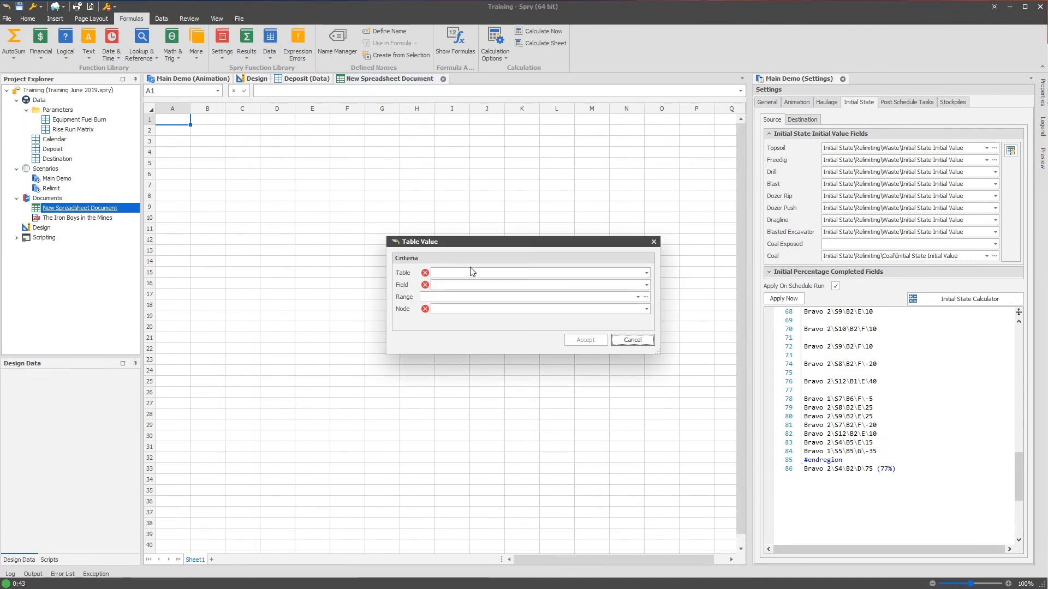
Set the table value criteria to the Deposit table and the field Initial State\Relimiting\Waste\Volume
click(472, 272)
click(450, 285)
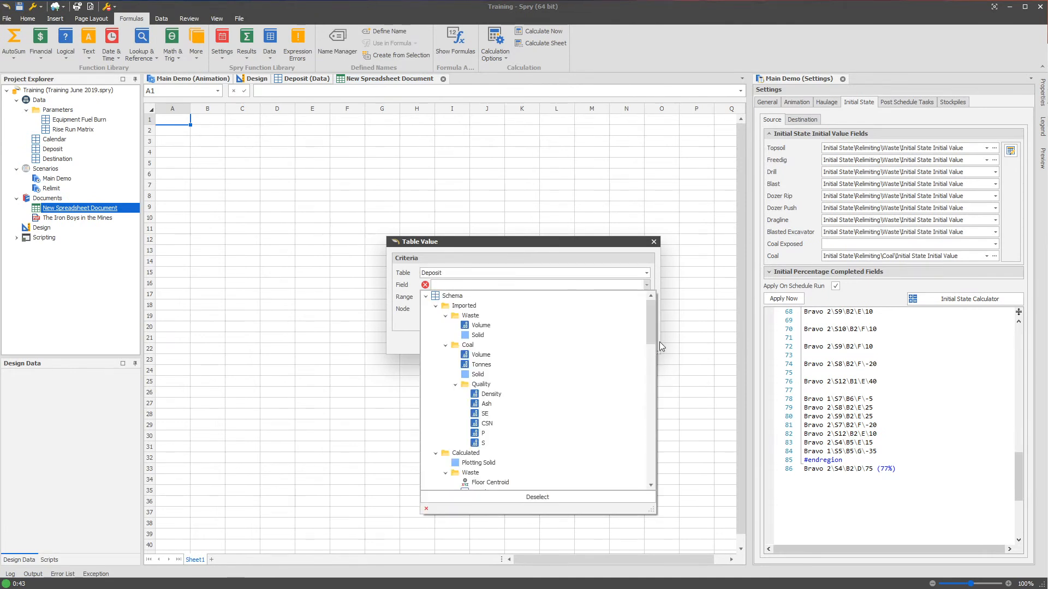
drag(650, 325, 653, 470)
click(491, 355)
click(496, 358)
Set the table value's node to the top-level Deposit
click(452, 298)
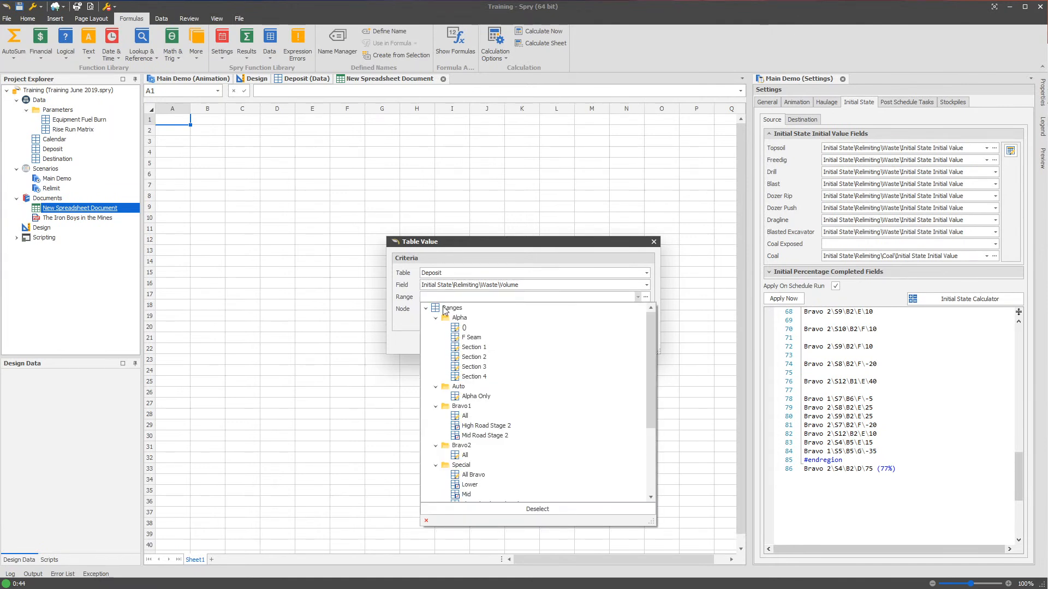
click(405, 331)
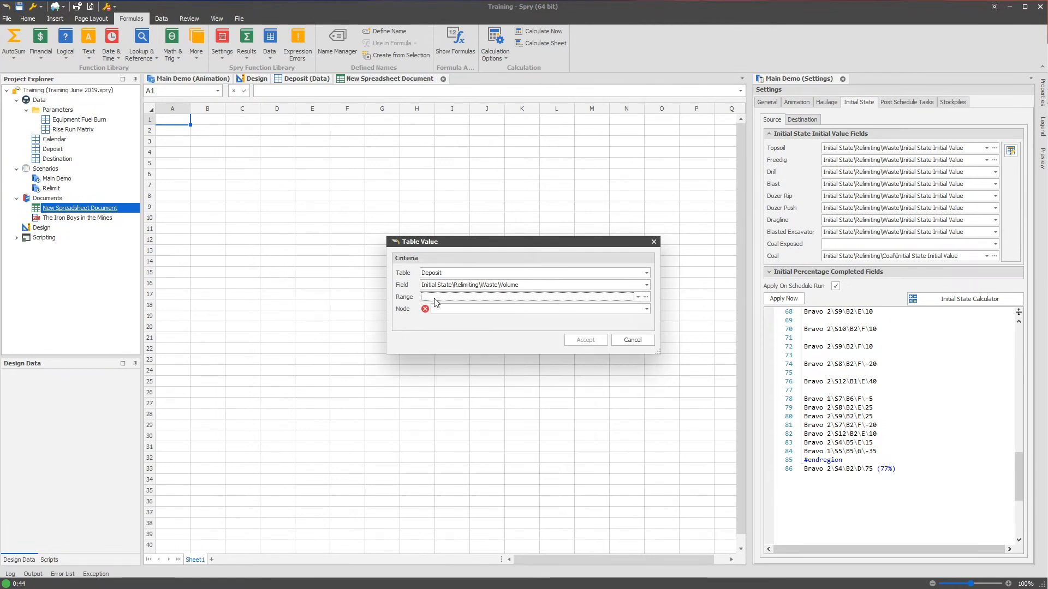
click(513, 308)
click(468, 327)
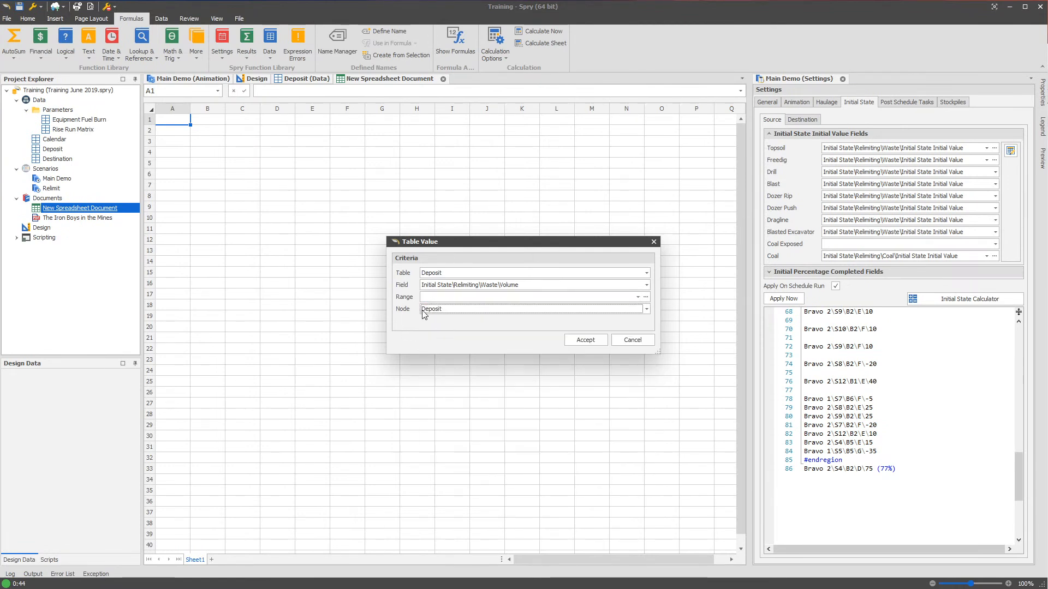
click(437, 309)
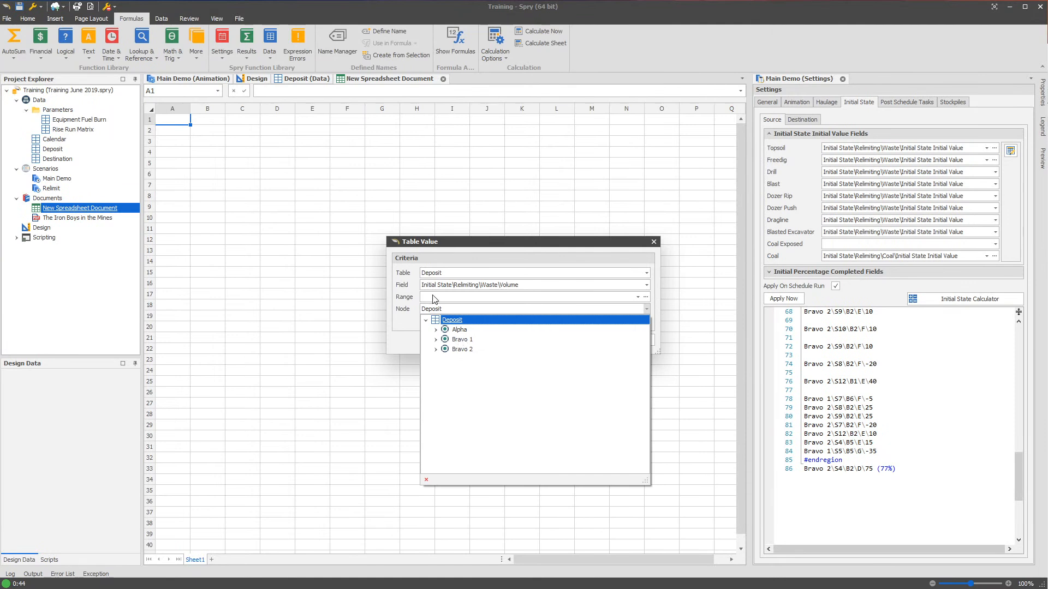
click(408, 329)
click(438, 312)
click(439, 312)
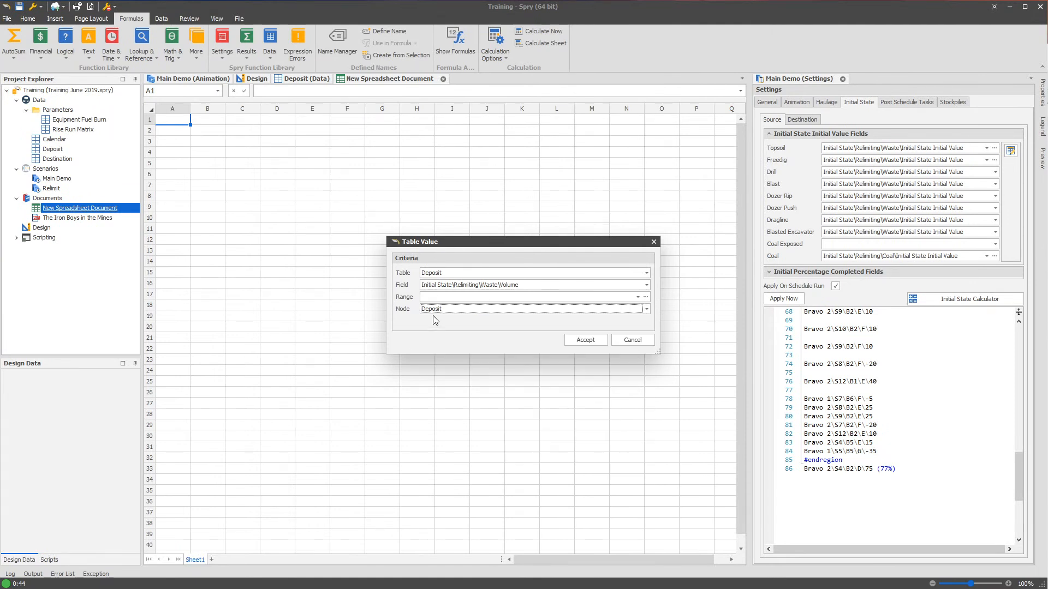
click(482, 309)
Add a new text range named Bravo at the root of the ranges for the table value's range criterion
click(647, 295)
click(646, 295)
right_click(362, 188)
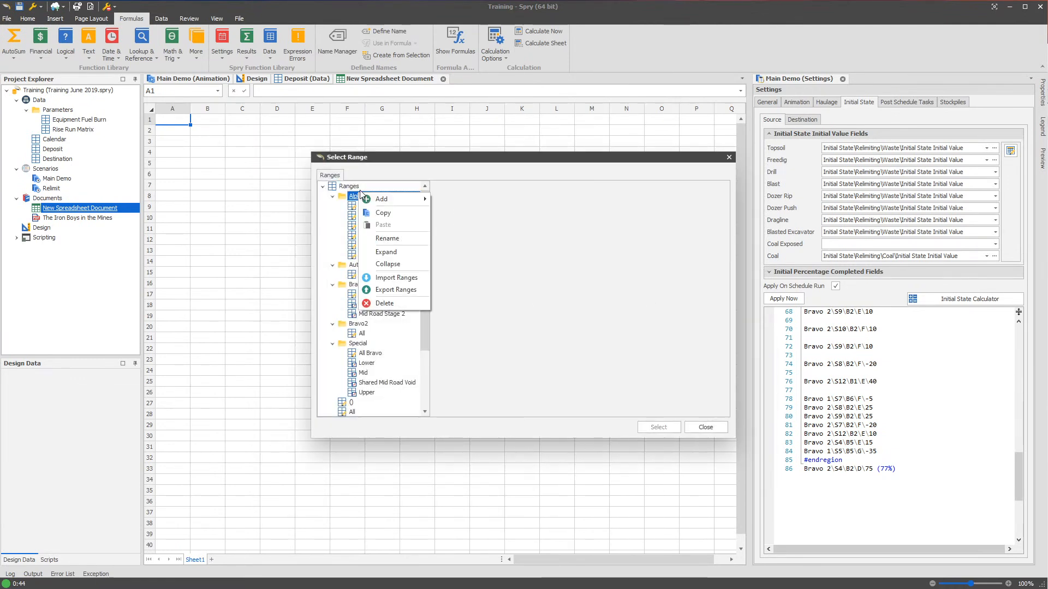
mouse_move(385, 195)
click(503, 208)
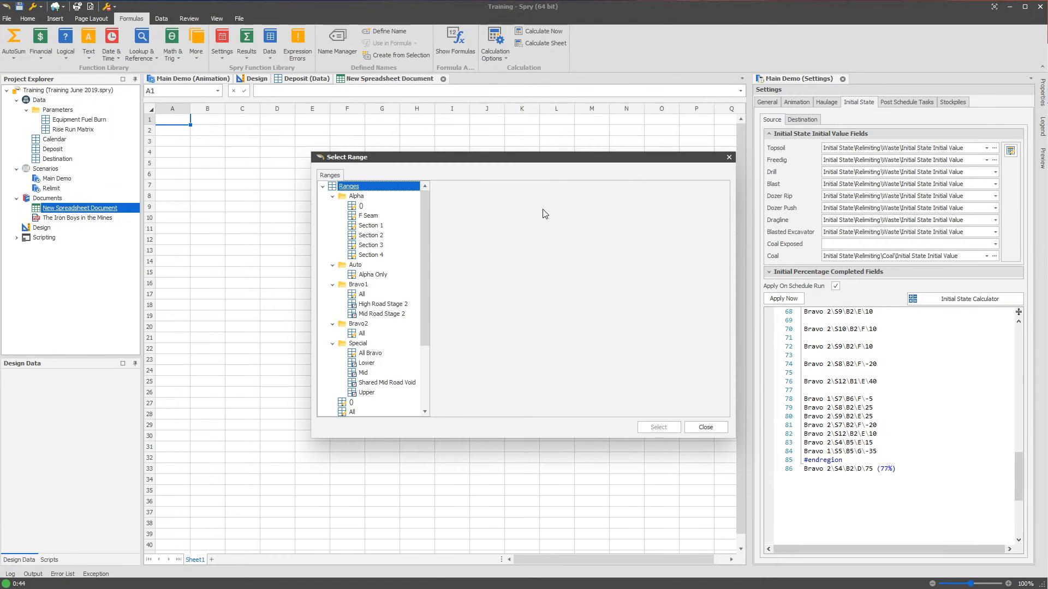
text(B)
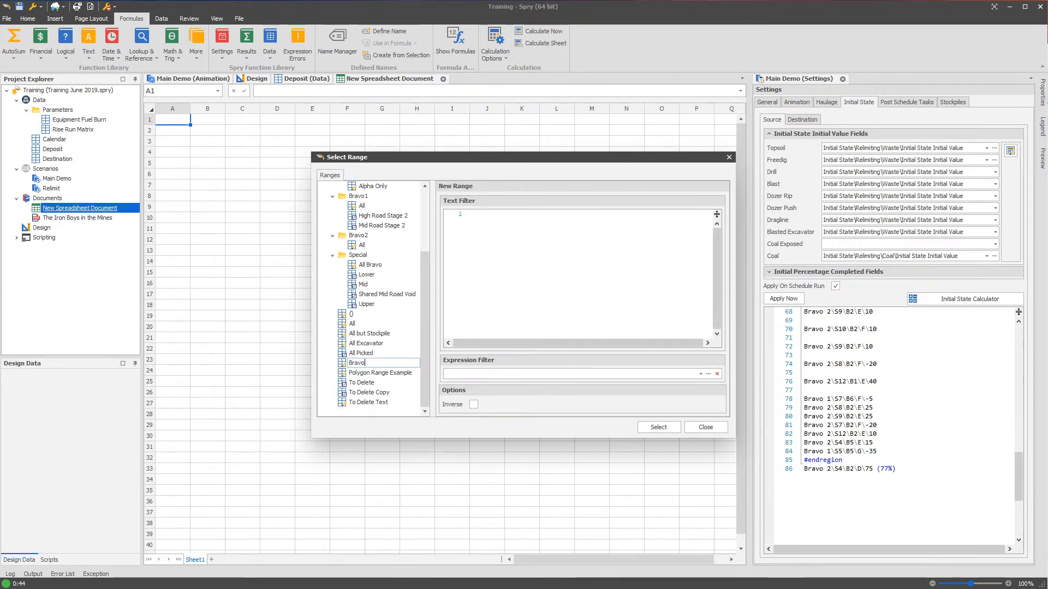
text(ravo)
key(Return)
Set the Bravo range's text filter to Bravo 1+Bravo 2, select it as the range, and accept the table value function
click(541, 218)
key(ctrl+space)
double_click(508, 243)
text(+)
key(ctrl+space)
double_click(524, 256)
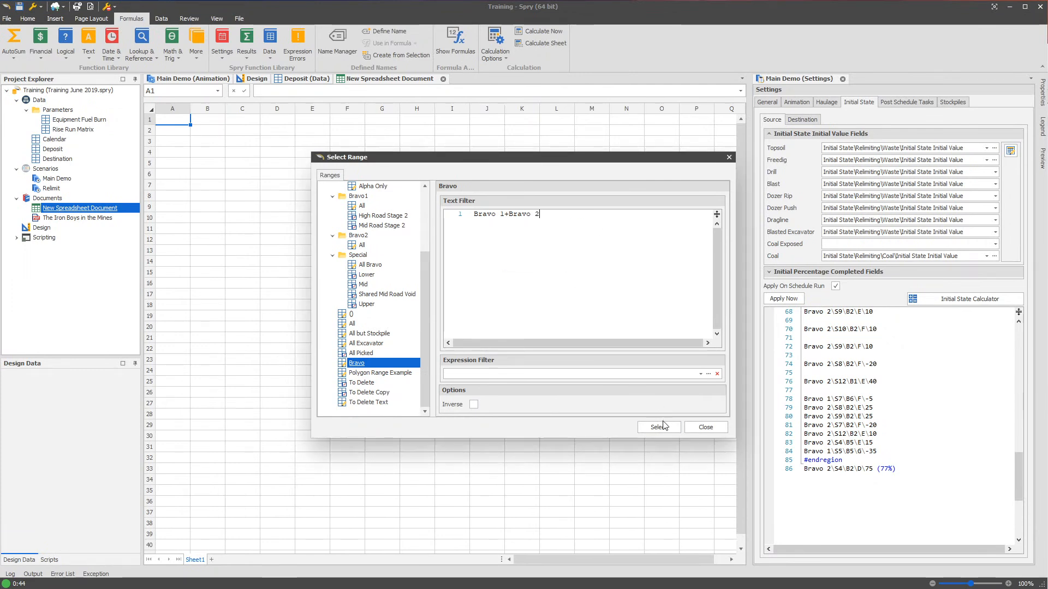
click(659, 427)
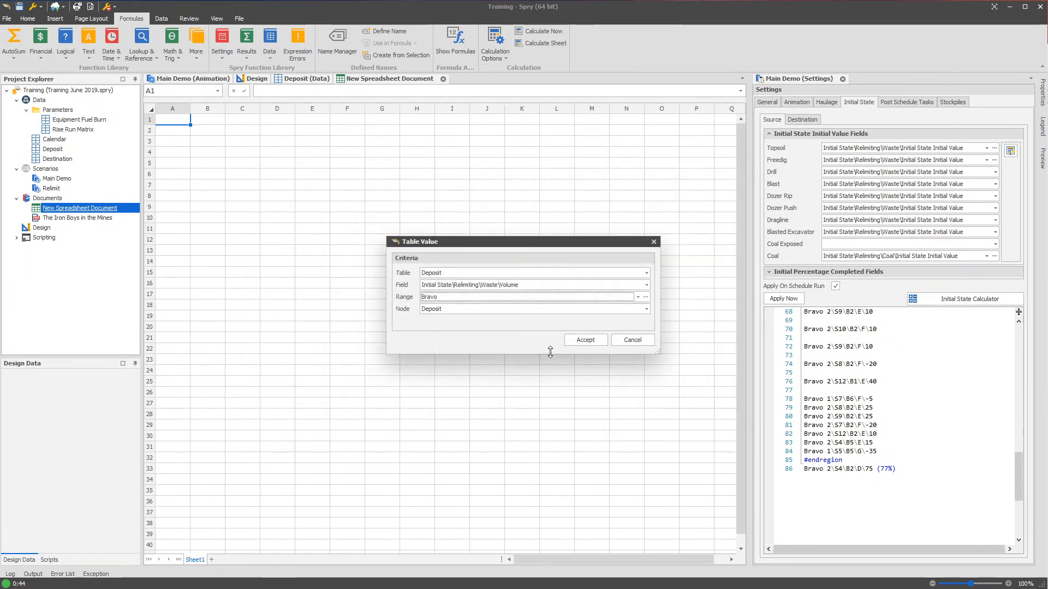
click(585, 340)
Format cell A1 as a number with a thousands separator and 0 decimal places
click(175, 131)
click(173, 120)
right_click(173, 120)
click(226, 205)
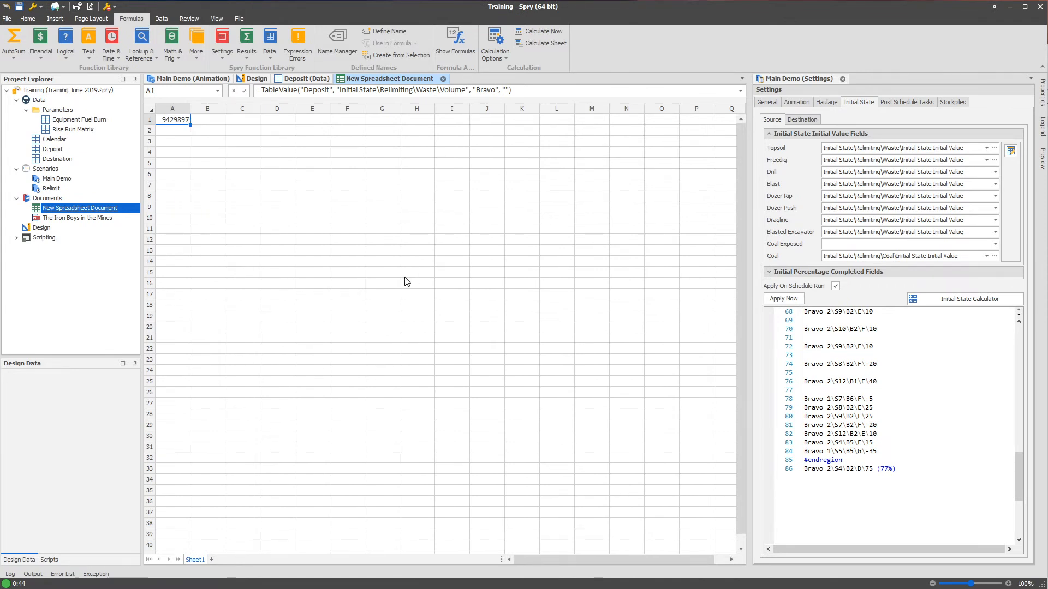
click(414, 228)
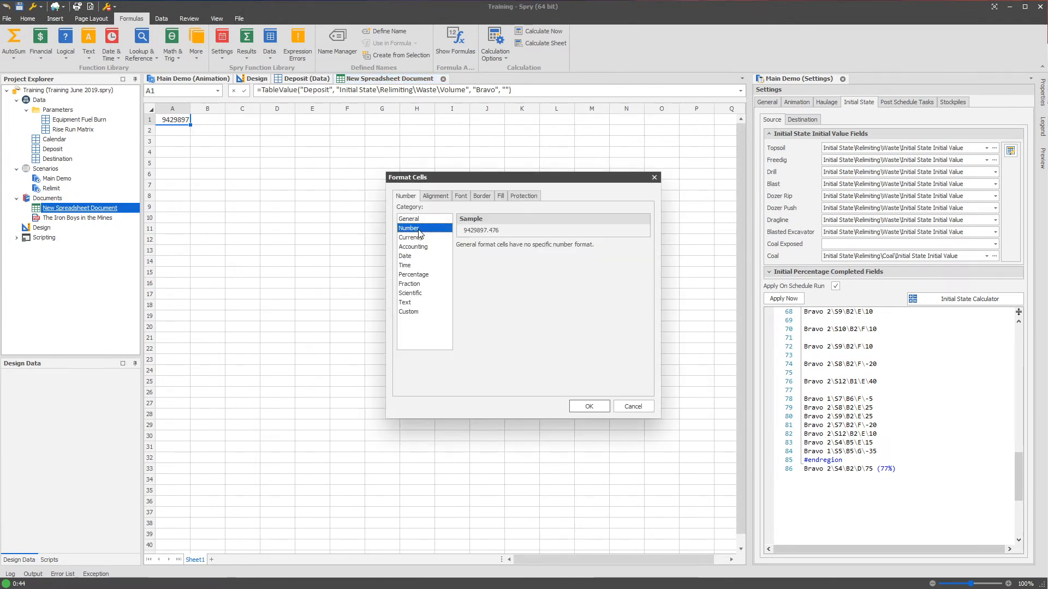
click(460, 262)
drag(518, 249, 657, 245)
text(0)
click(574, 407)
click(242, 185)
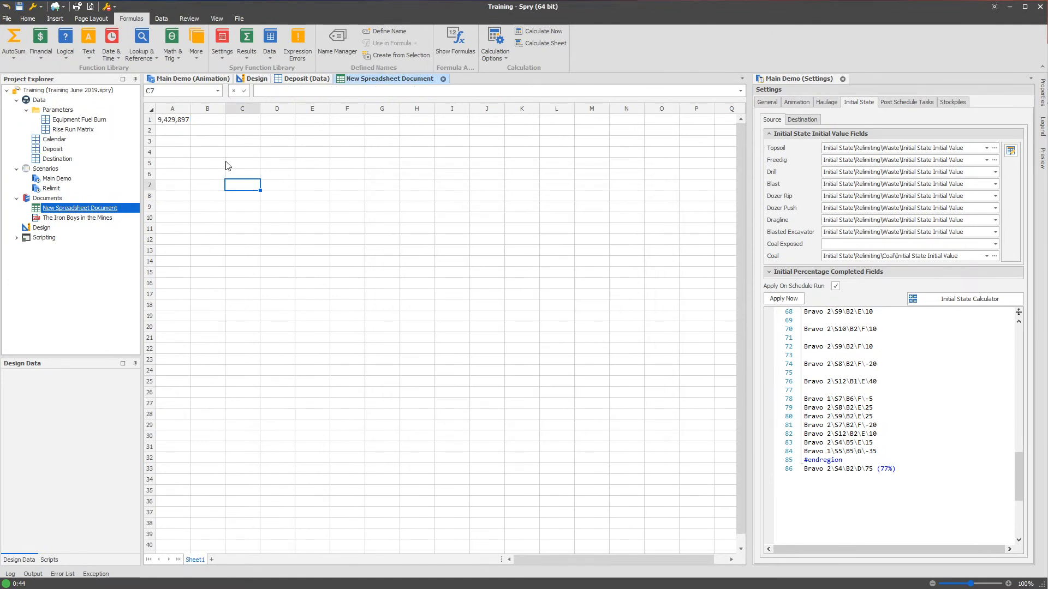
Examine the relimiting waste volume of the top-level Deposit node against the table value formula in cell A1
click(171, 119)
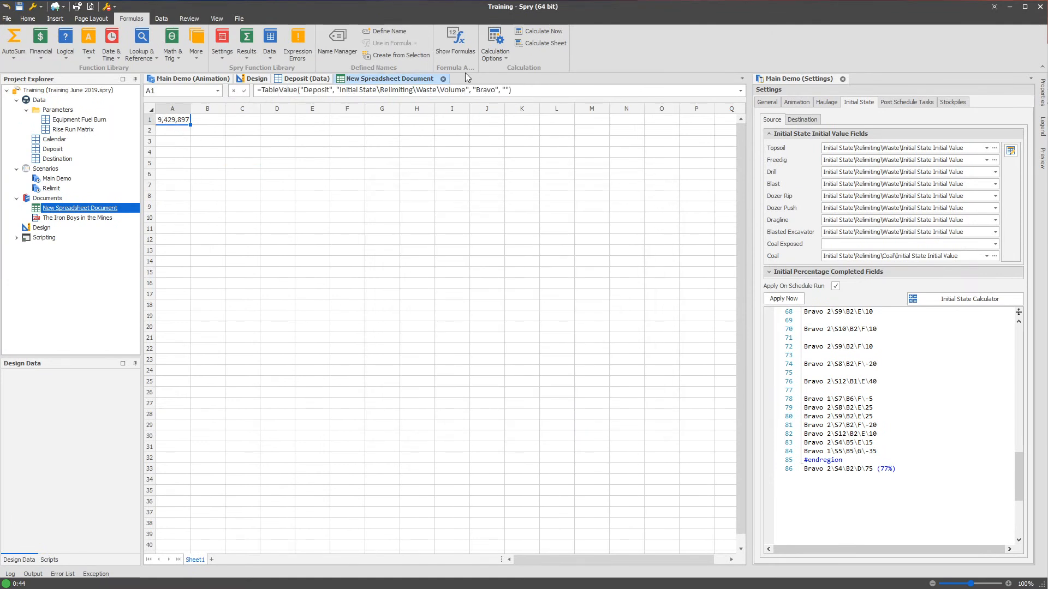
click(301, 78)
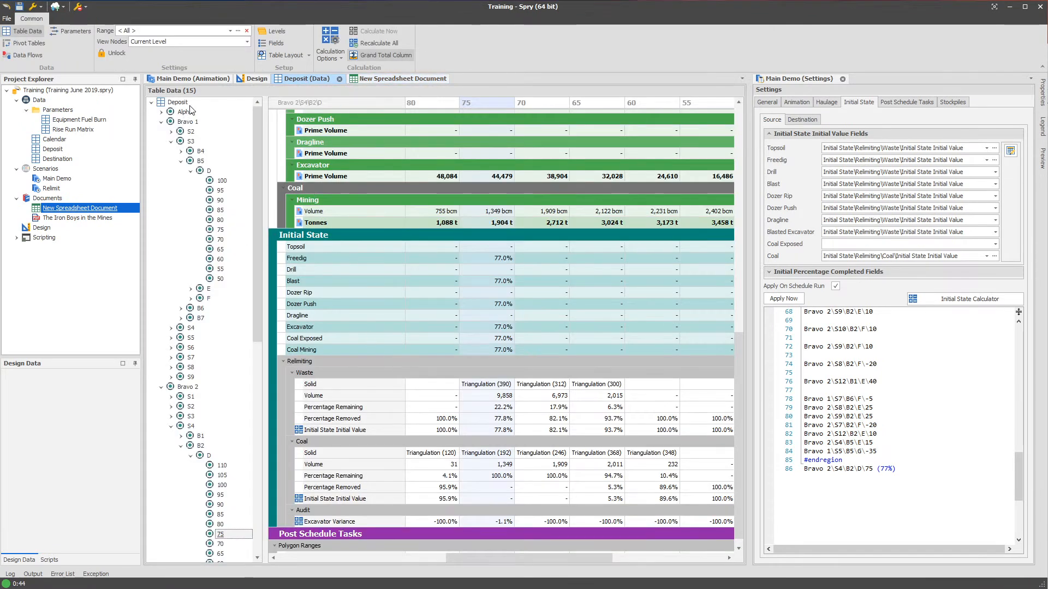
click(193, 103)
click(410, 399)
Move the table value from cell A1 to cell B2 in the spreadsheet and widen columns A and B
click(362, 78)
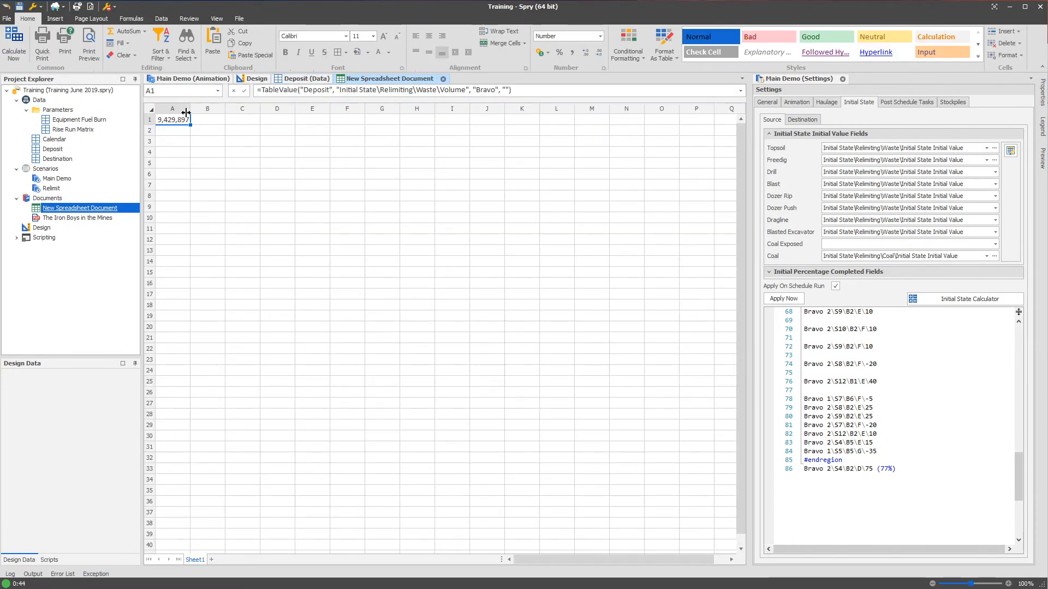
drag(174, 124, 208, 134)
click(246, 185)
click(209, 132)
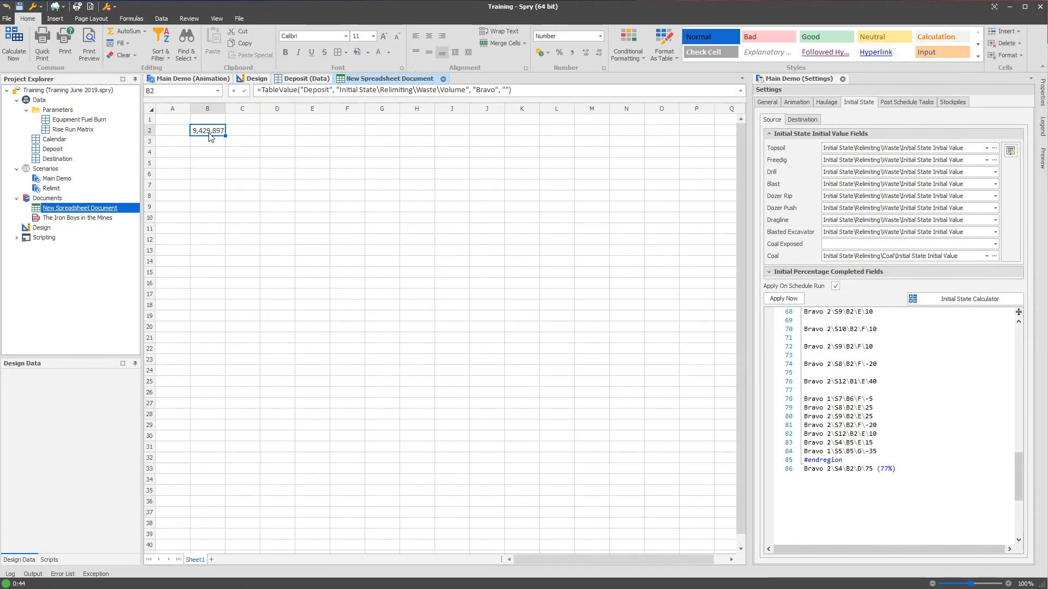
click(182, 137)
drag(190, 108, 247, 109)
click(264, 140)
click(203, 80)
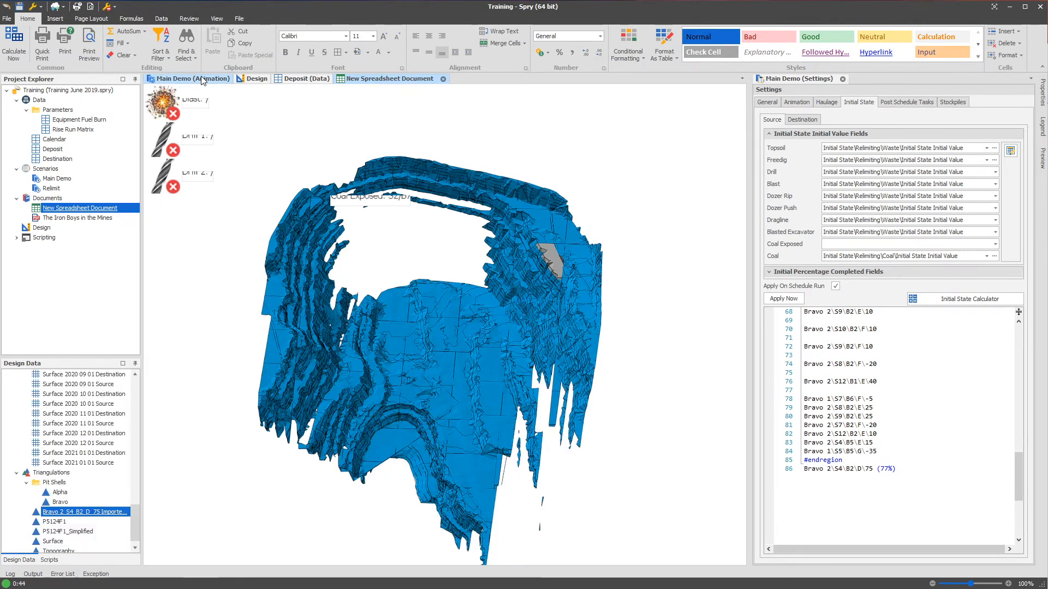
click(377, 79)
click(229, 131)
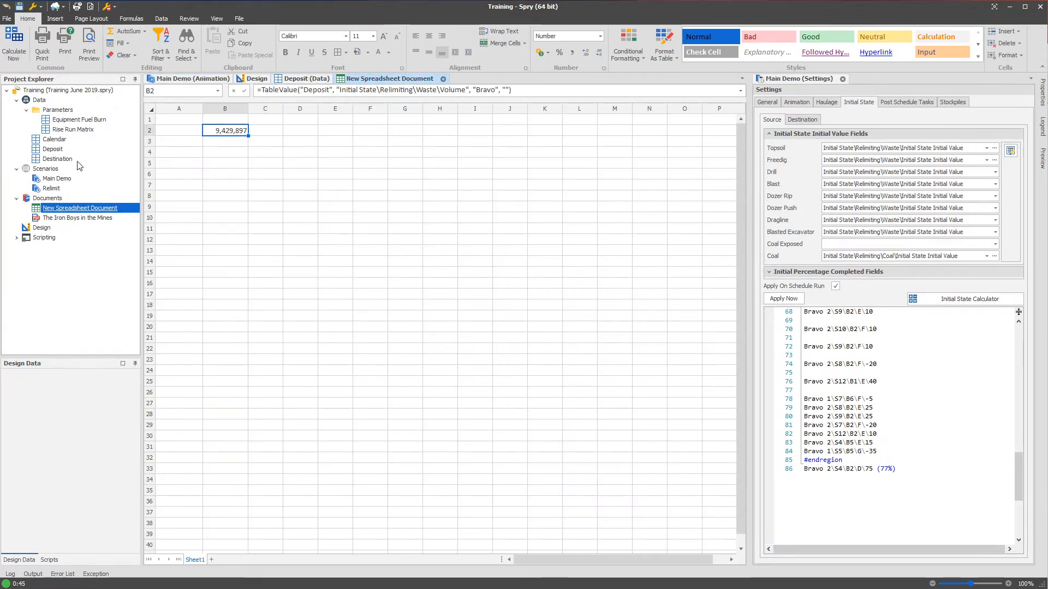
Add a double precision numeric field named Excavator Scheduling Volume to the Relimiting Audit folder of the Deposit table's fields
right_click(60, 149)
mouse_move(97, 171)
click(140, 194)
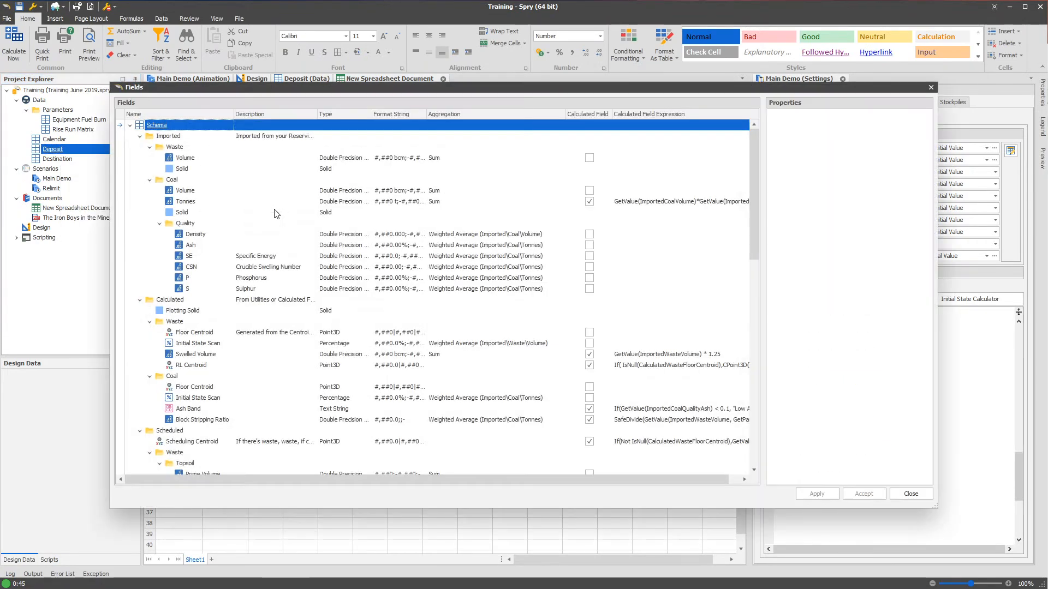
click(224, 357)
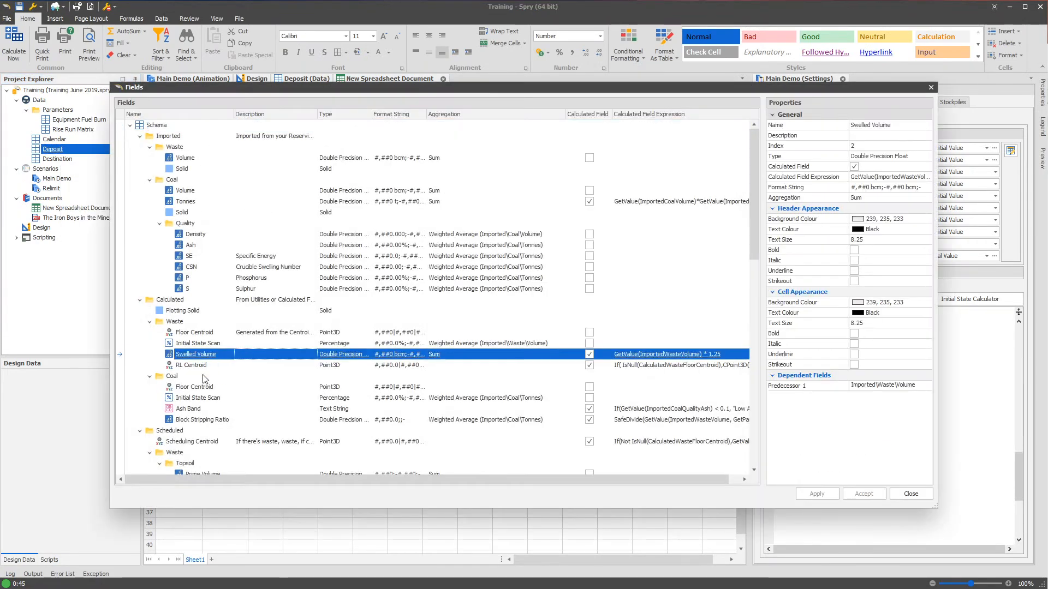
scroll(207, 383, down, 16)
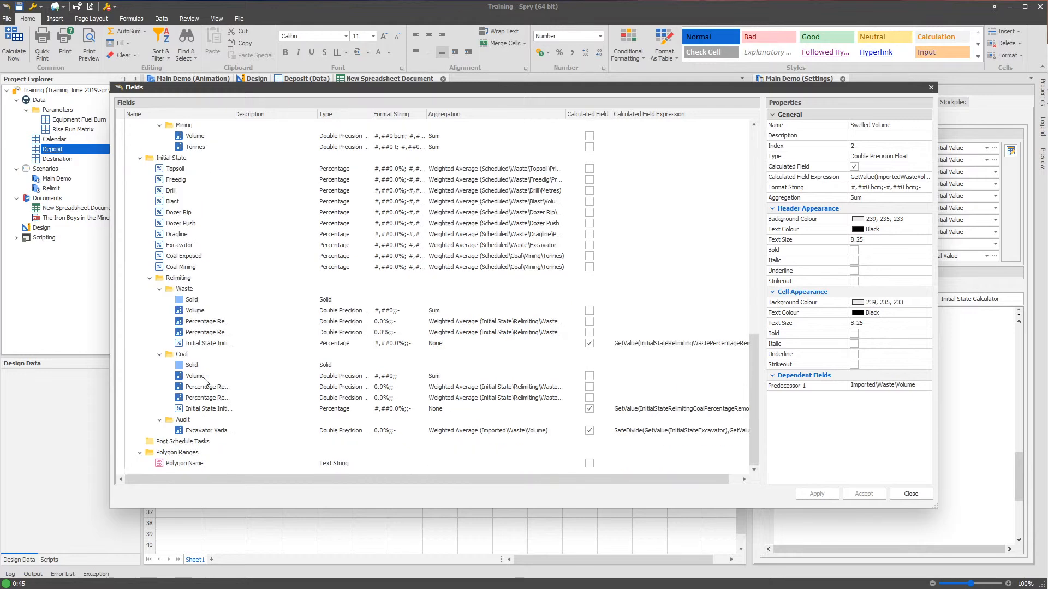
click(202, 434)
right_click(201, 435)
key(Escape)
right_click(201, 435)
mouse_move(235, 429)
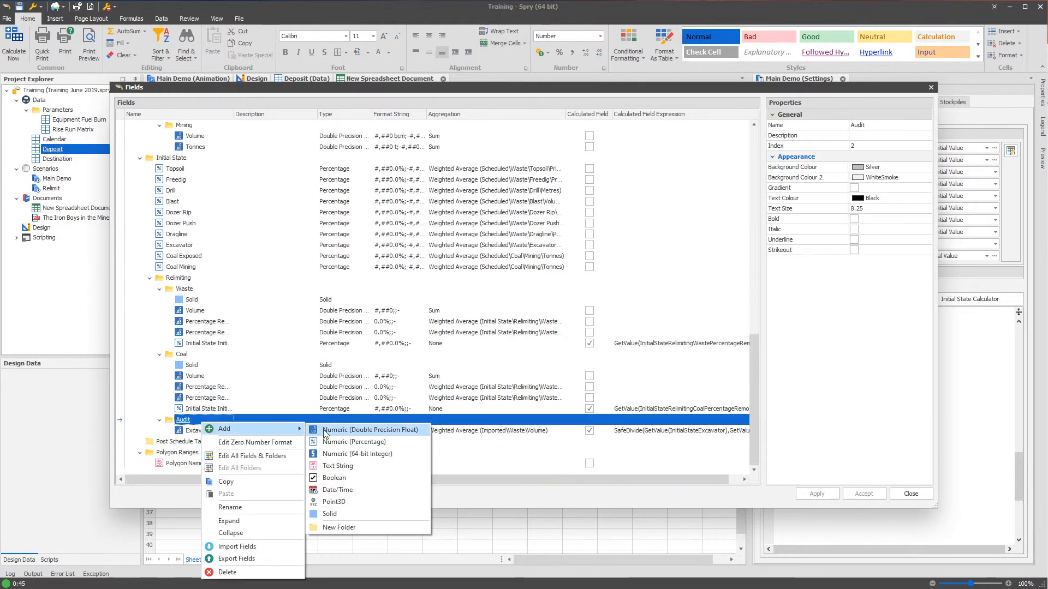
click(352, 428)
text(Excava)
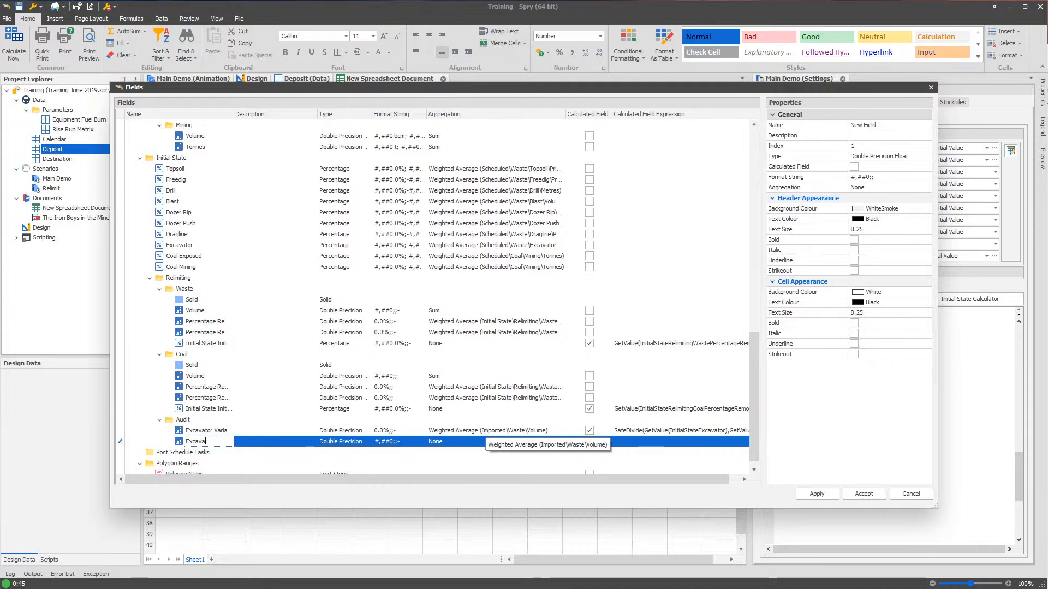
text(tor Scheduling Volume)
key(Return)
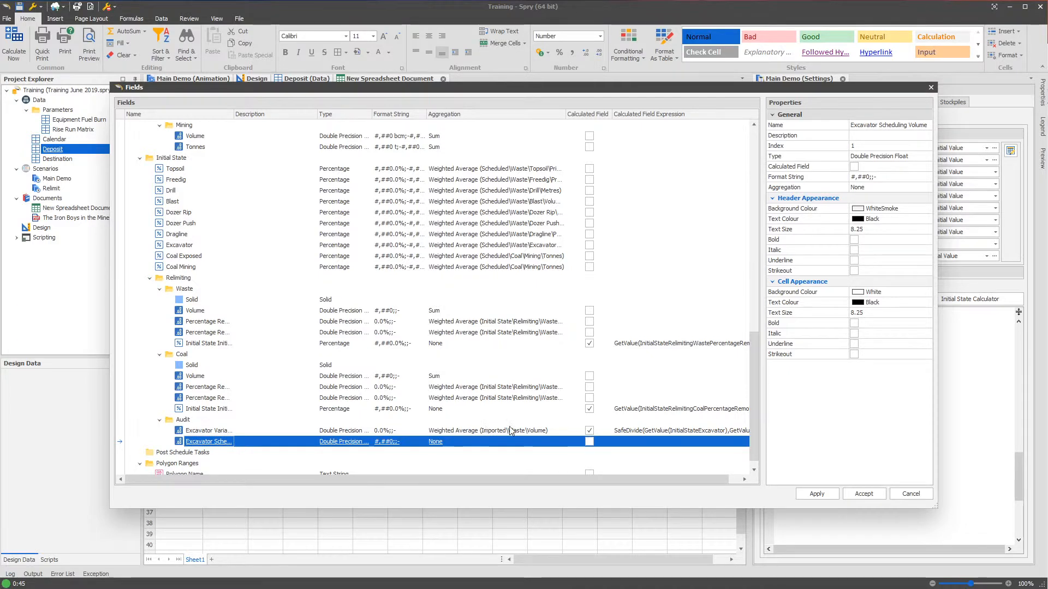
Make Excavator Scheduling Volume a calculated field and set its aggregation to Sum
click(589, 441)
click(501, 312)
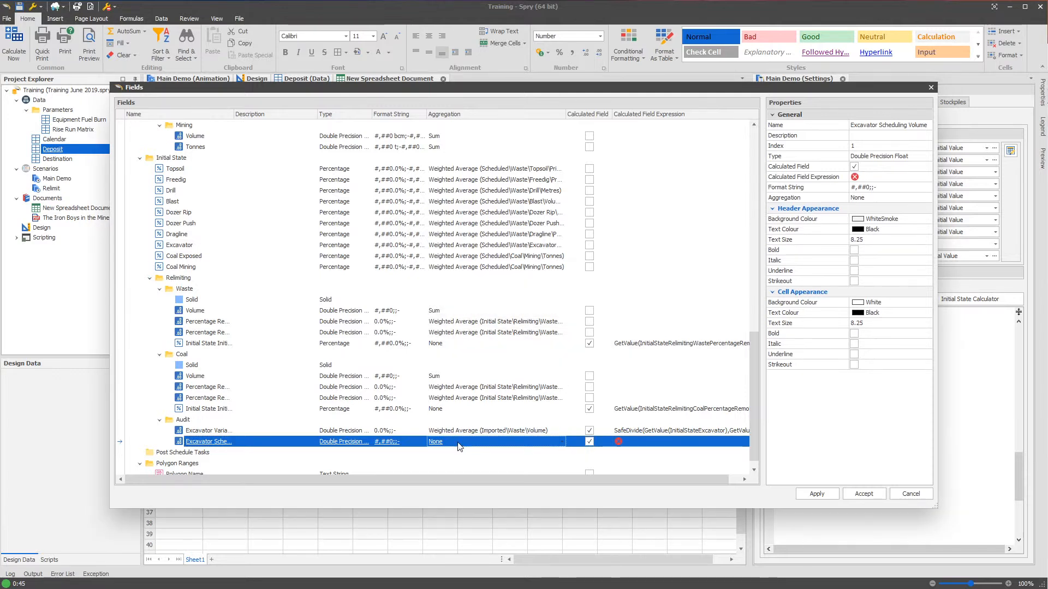
click(480, 441)
click(516, 470)
click(516, 471)
click(496, 512)
click(398, 487)
Set the field's expression to GetValue(ScheduledWasteExcavatorPrimeVolume)*(1-GetValue(InitialStateExcavator)), apply the change and close the field setup
click(656, 440)
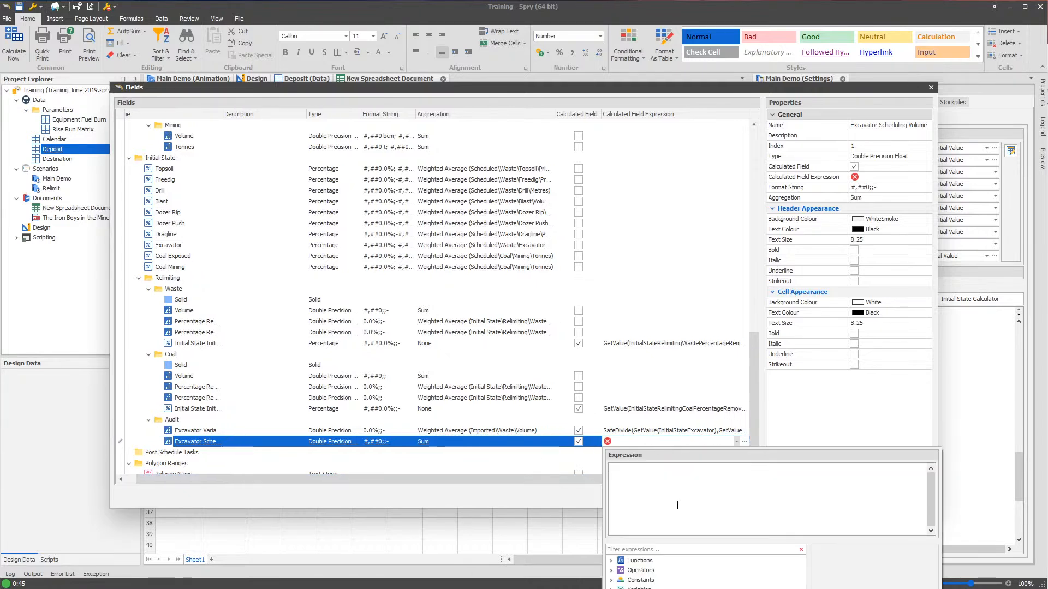
click(660, 547)
text(in)
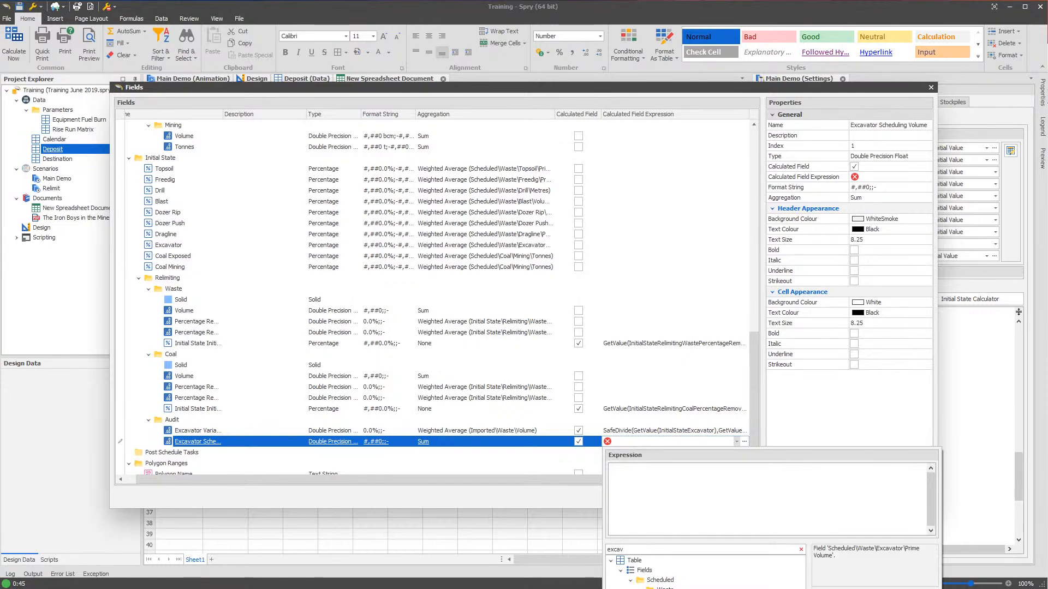
key(Return)
text(*(1-)
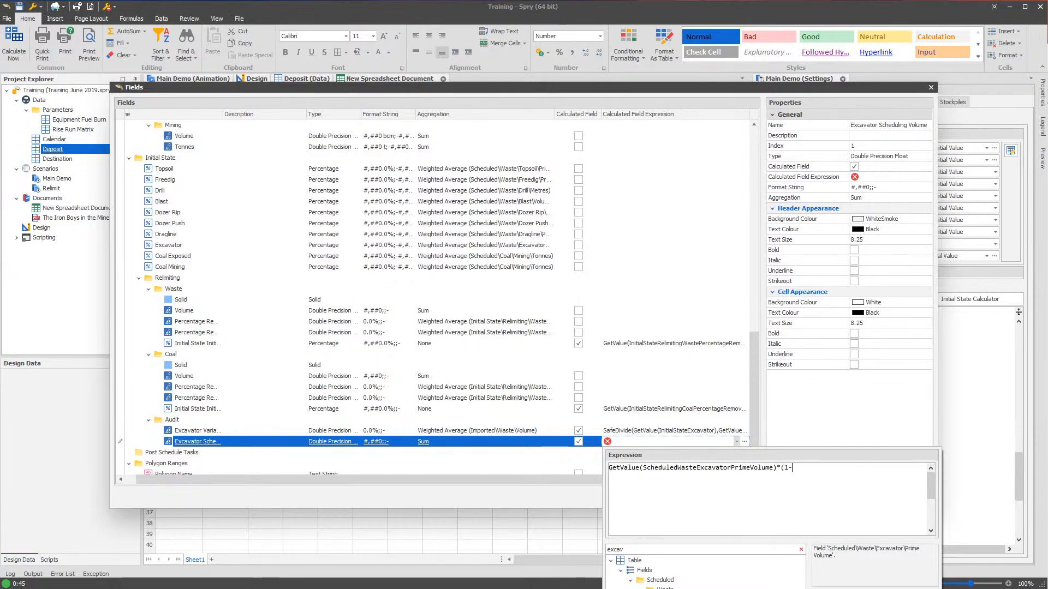
key(Return)
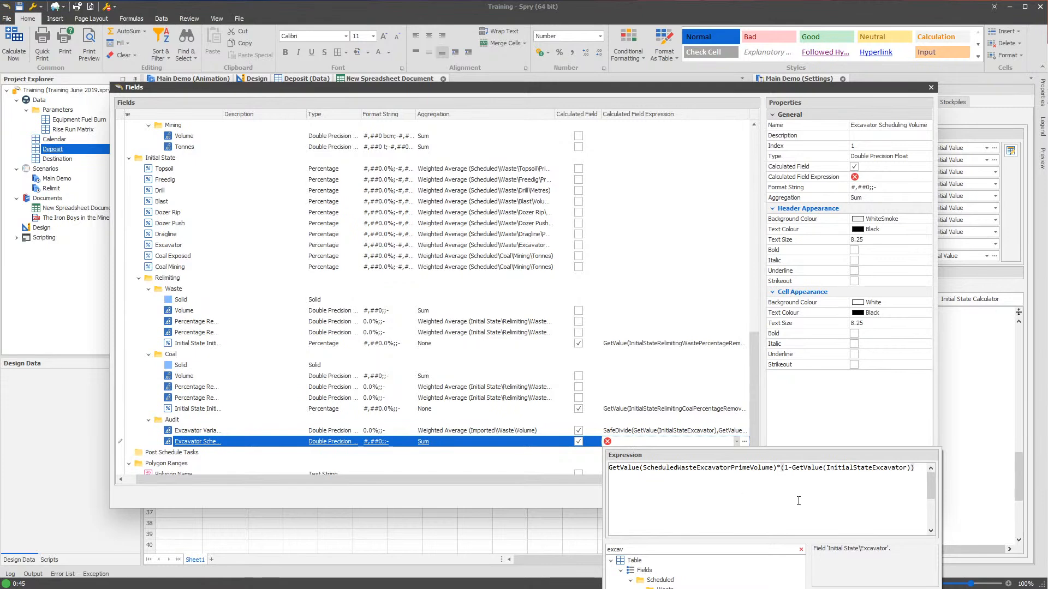
key(Return)
click(641, 442)
click(675, 444)
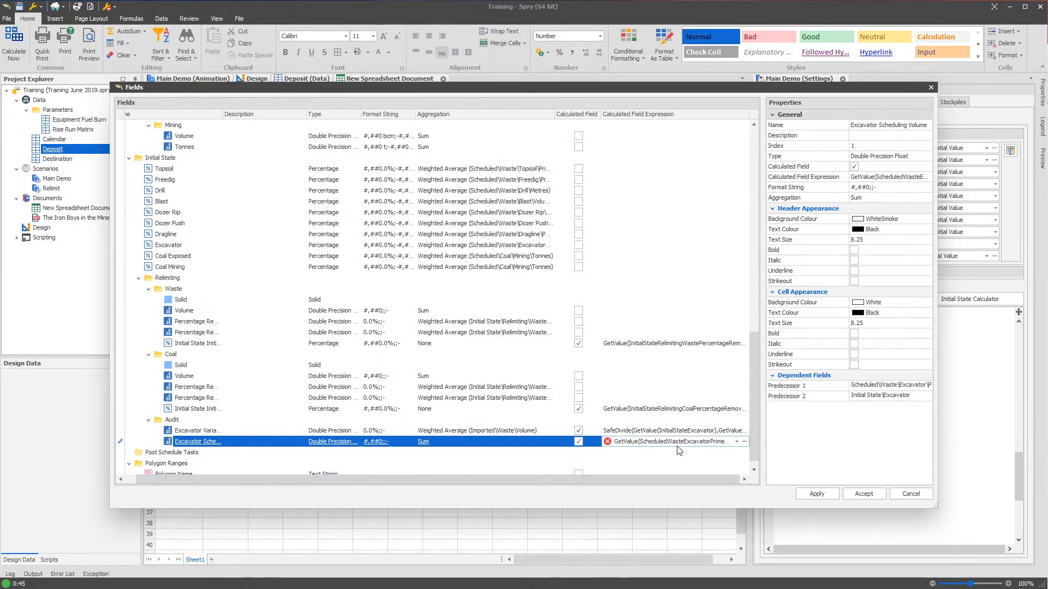
click(828, 496)
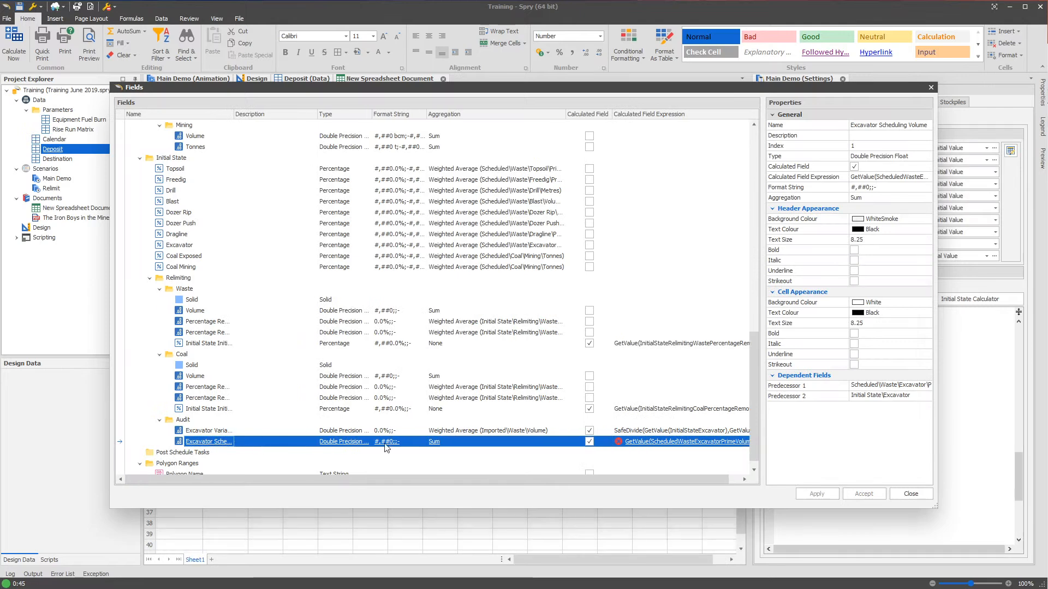
click(905, 494)
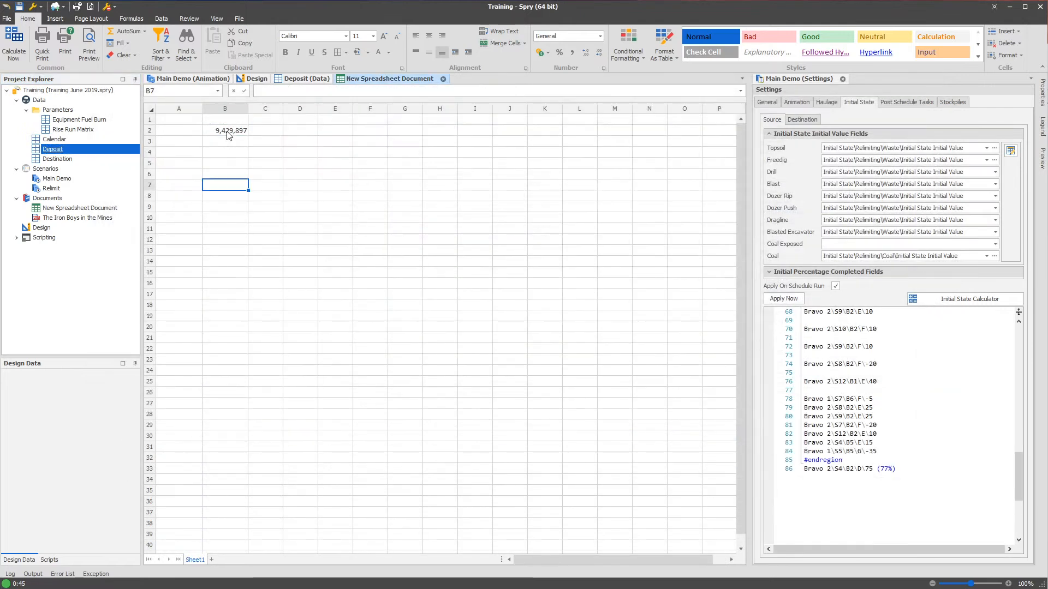
Copy the table value formula from cell B2 into cell B3
key(ctrl+c)
click(229, 142)
key(ctrl+v)
key(Return)
click(233, 144)
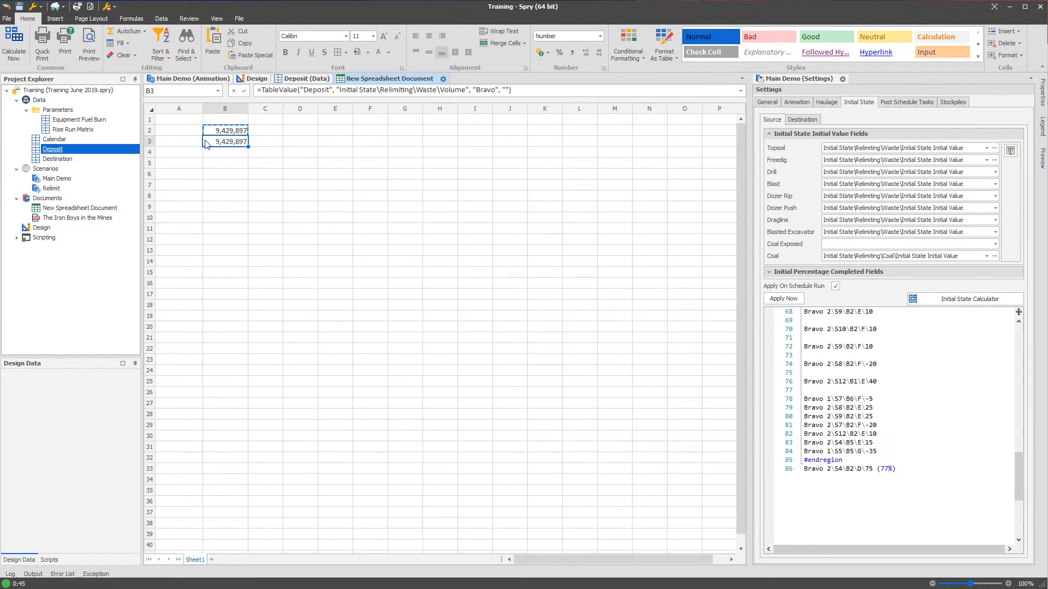
click(417, 89)
key(Escape)
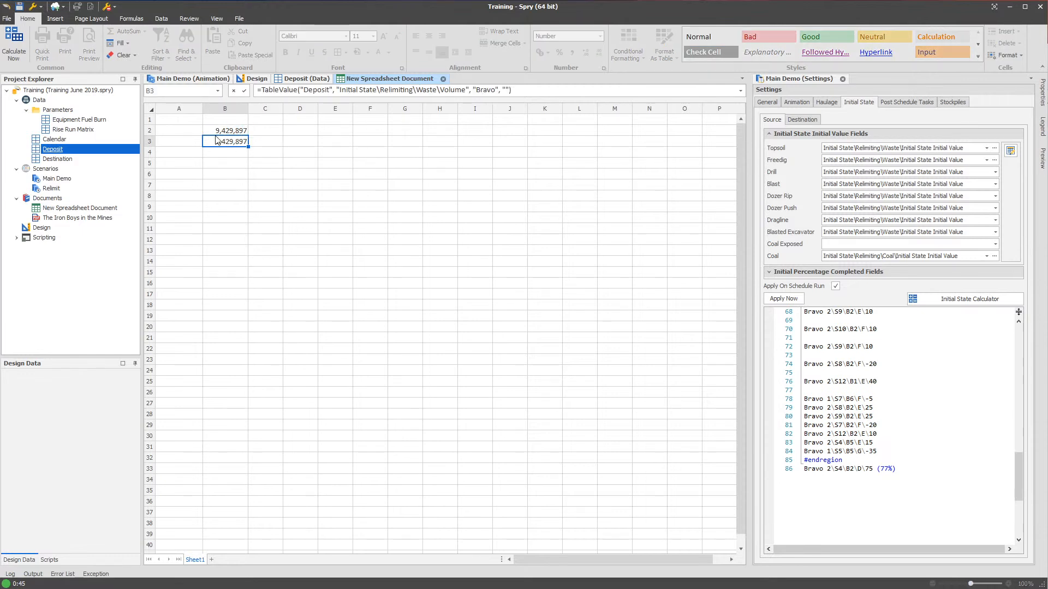
Copy the full field name of Excavator Scheduling Volume from the Deposit data to the clipboard
click(192, 145)
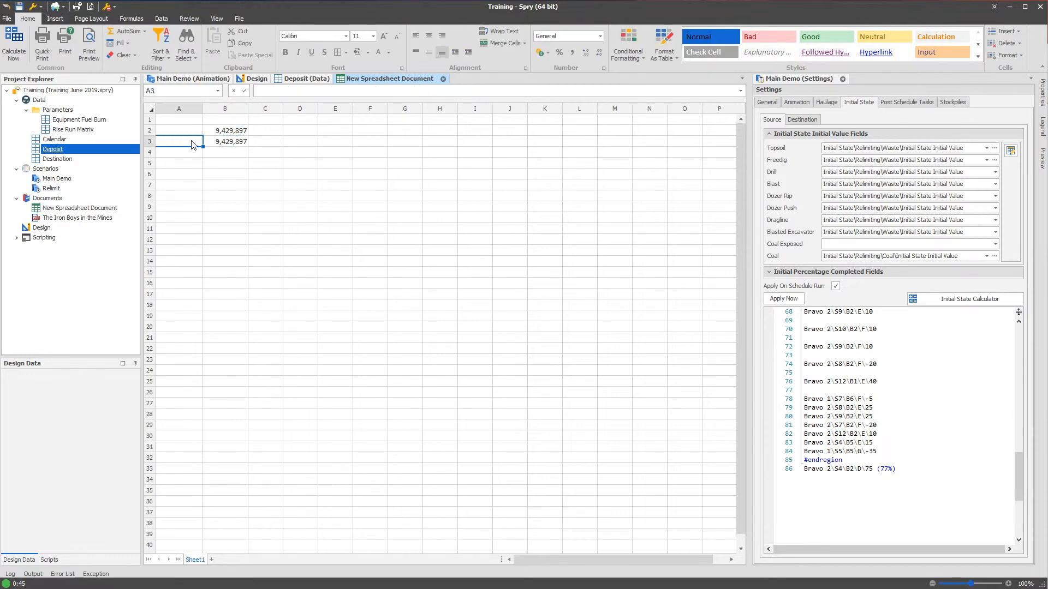
click(297, 80)
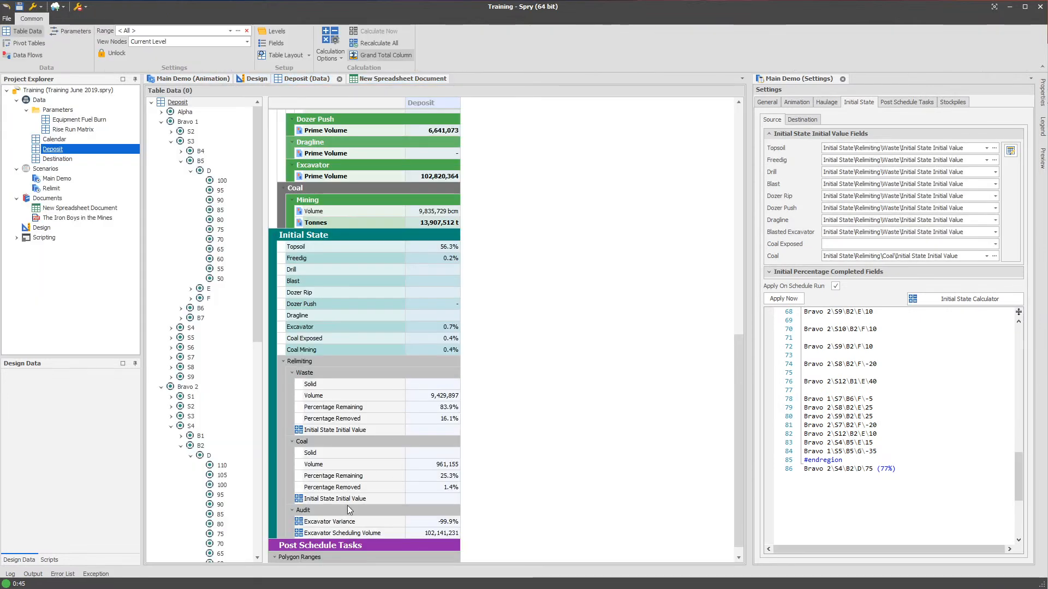
right_click(349, 533)
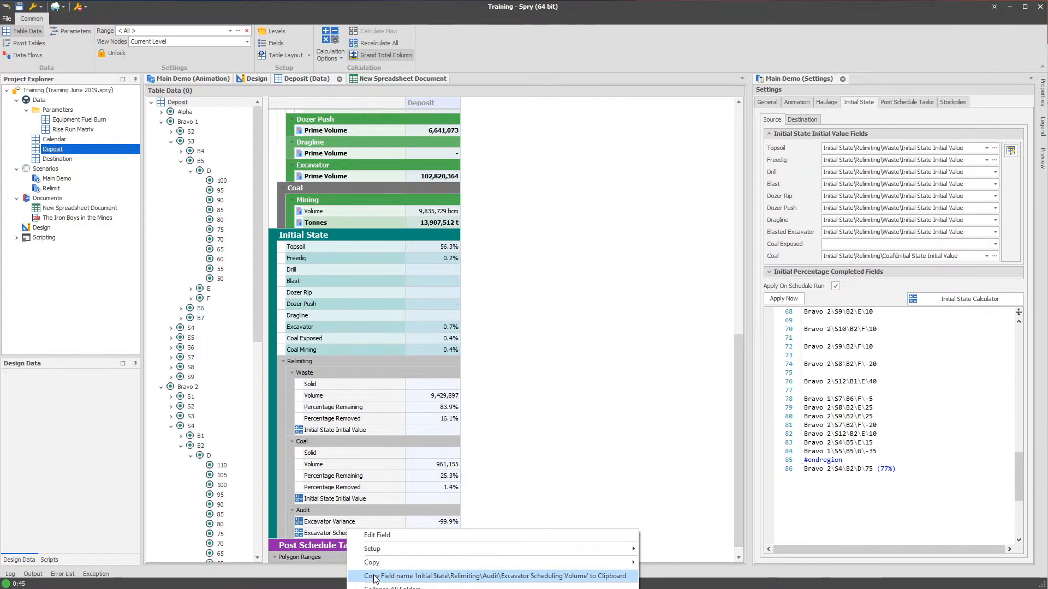
click(419, 577)
click(414, 78)
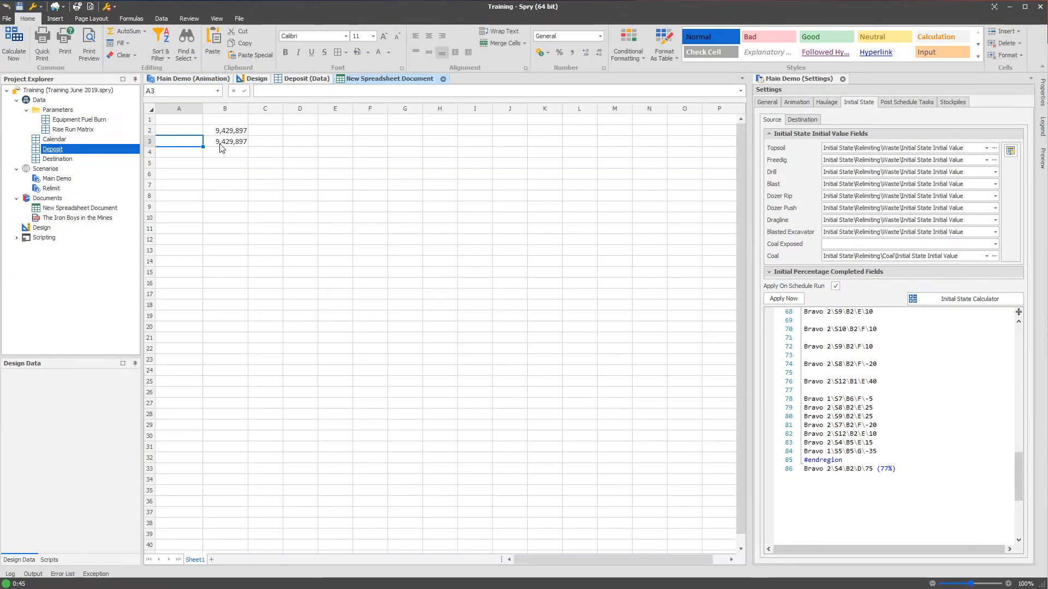
click(184, 156)
click(189, 143)
click(306, 81)
right_click(367, 532)
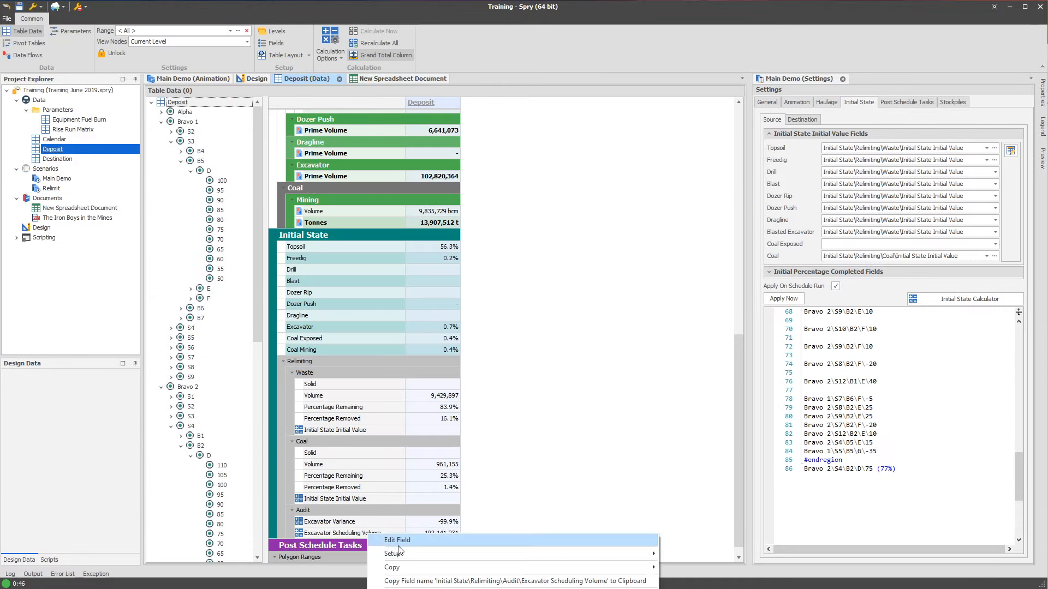
click(431, 582)
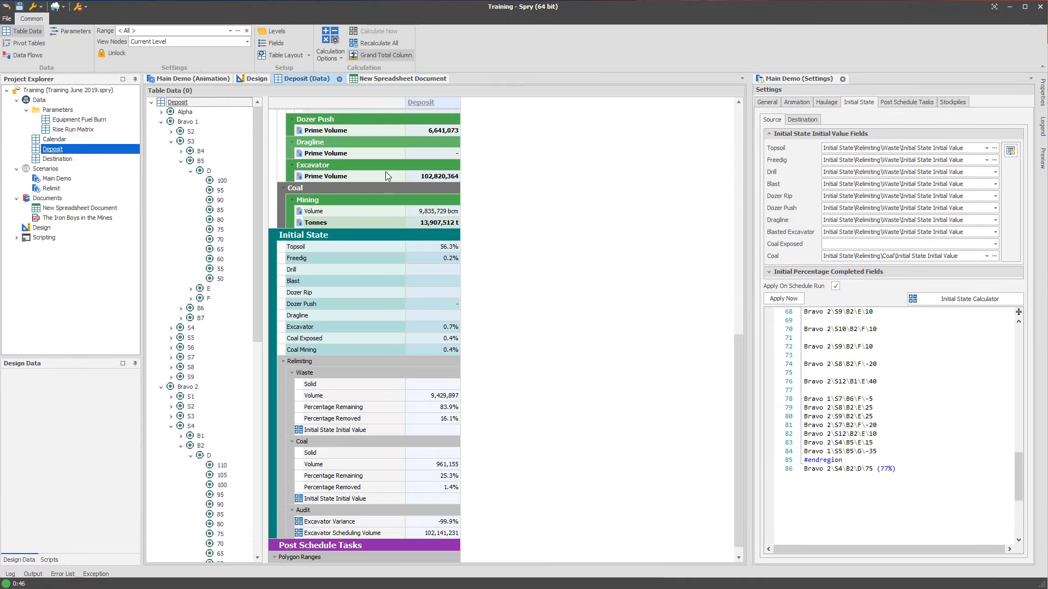
Try to paste the copied field name into spreadsheet cells A3 and B4
click(388, 80)
click(185, 153)
right_click(188, 138)
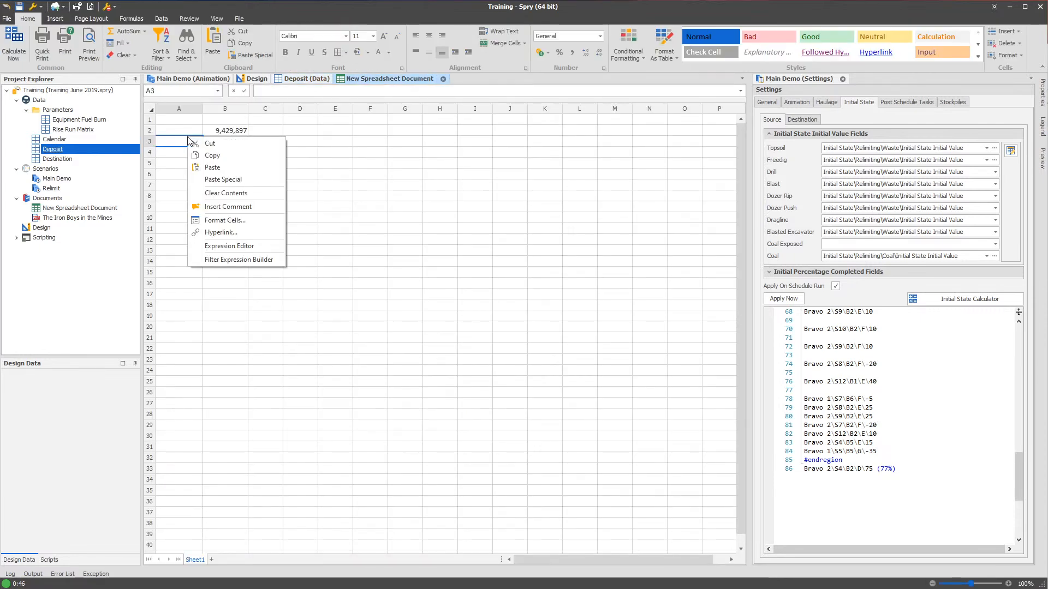
click(219, 167)
click(190, 153)
right_click(191, 146)
click(221, 173)
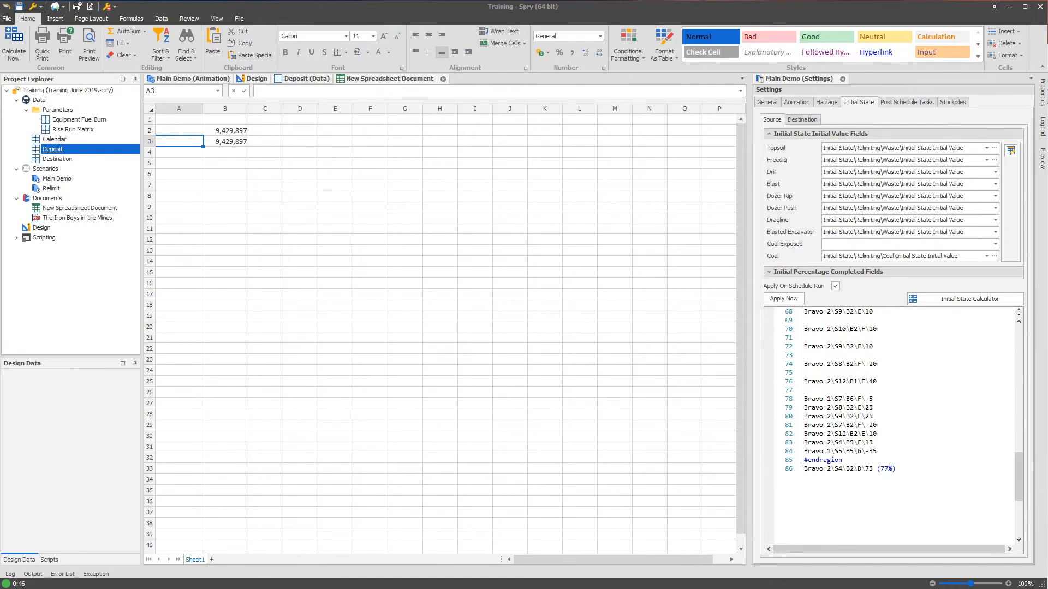
right_click(167, 140)
click(202, 175)
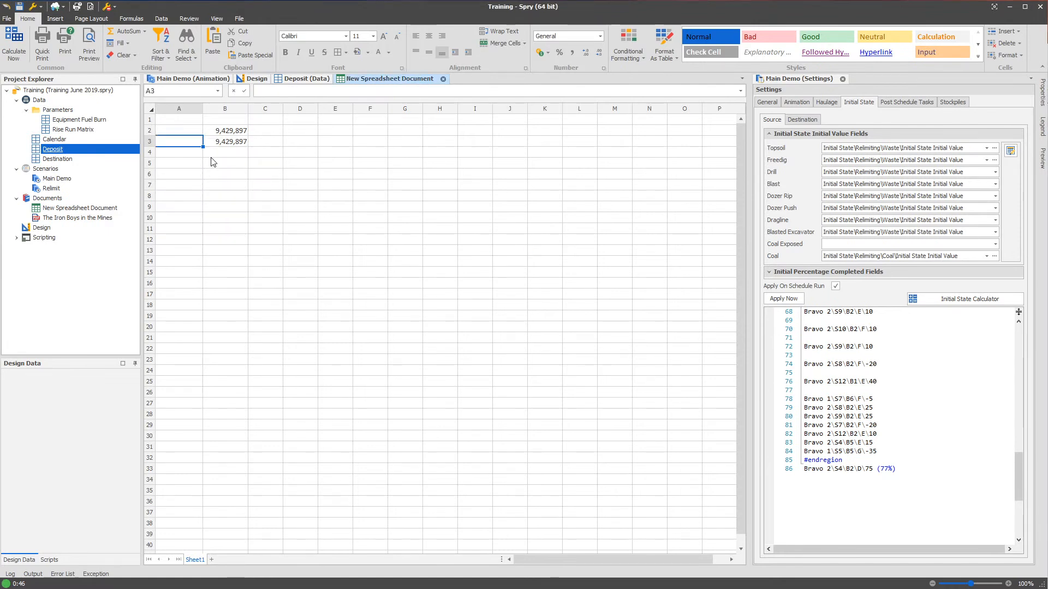
click(213, 157)
double_click(220, 154)
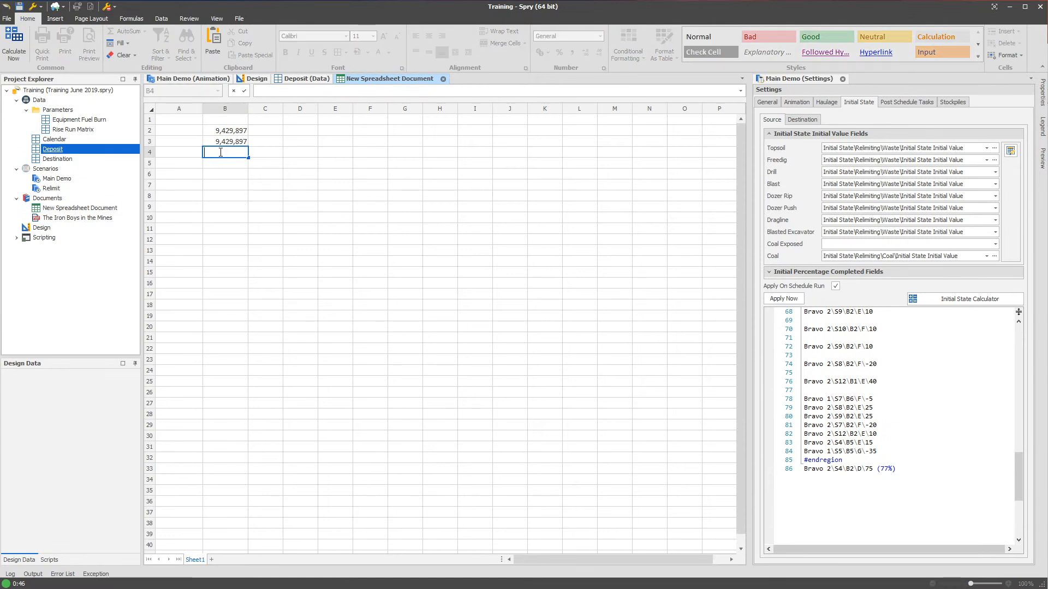
key(ctrl+v)
key(Escape)
Paste the field name into cell A3 as its text content and fit column A's width to it
double_click(180, 142)
key(ctrl+v)
key(Return)
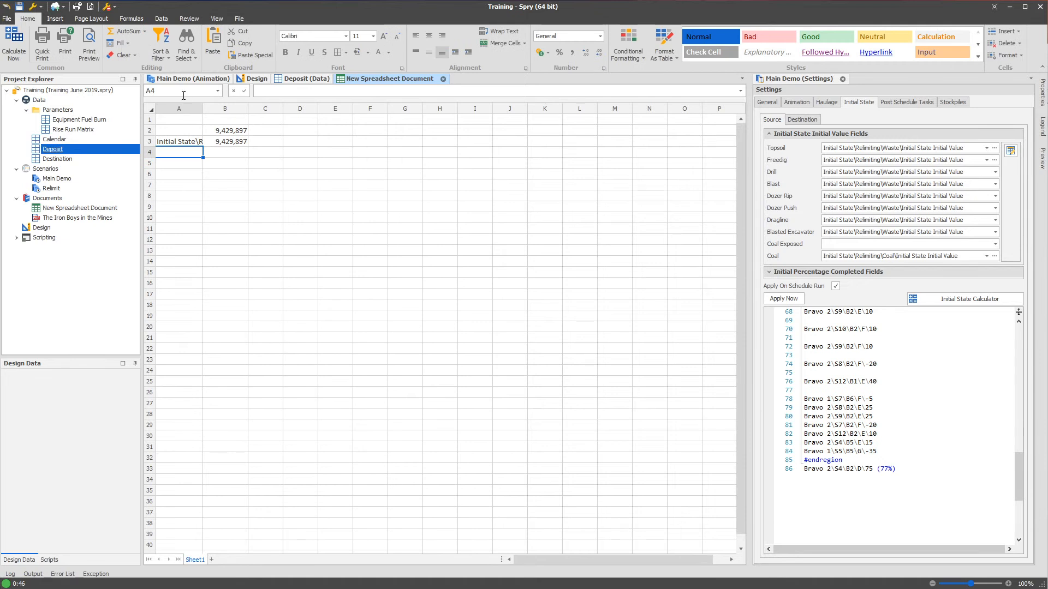
double_click(203, 109)
click(206, 141)
click(207, 134)
click(205, 145)
click(205, 133)
click(204, 149)
click(354, 138)
Make the table value formula in cell B3 take its field name from $A3 instead of the hard-coded waste volume field
click(385, 141)
drag(336, 90, 459, 88)
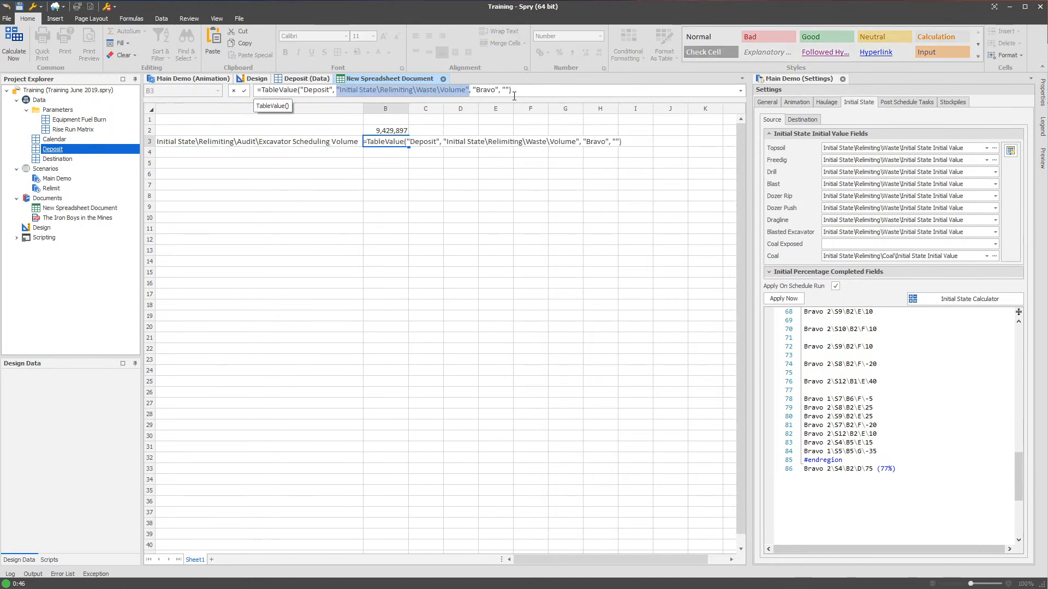
key(BackSpace)
click(316, 143)
key(F4)
key(F4)
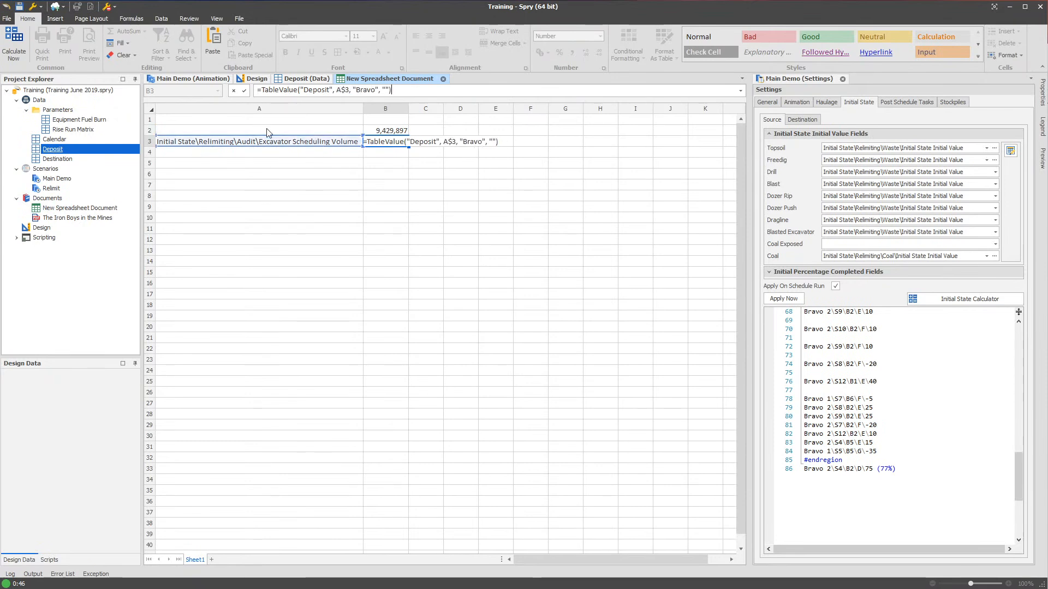
click(339, 148)
key(F4)
key(F4)
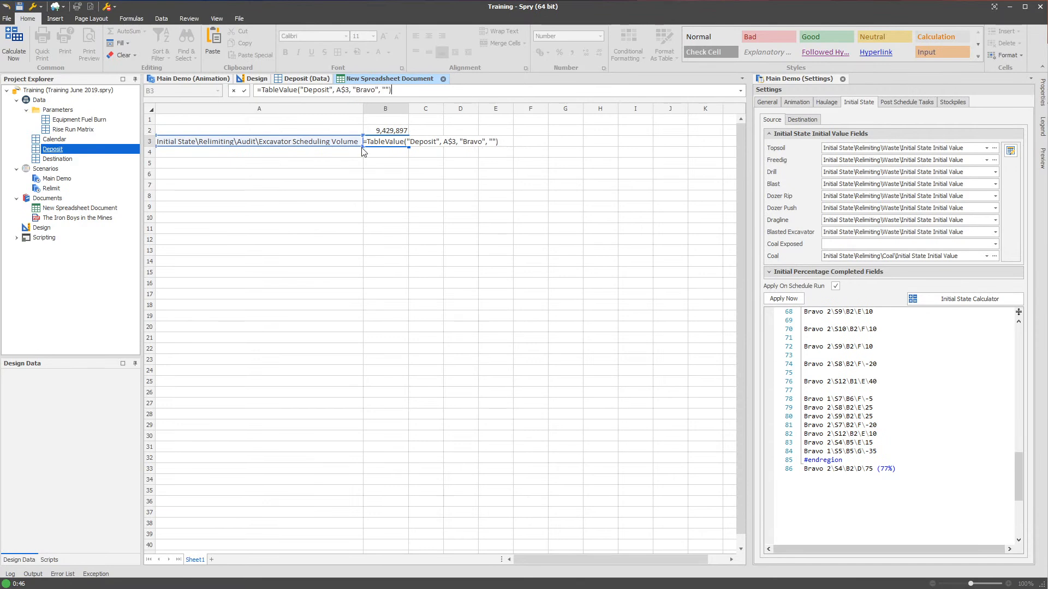
key(F4)
key(Return)
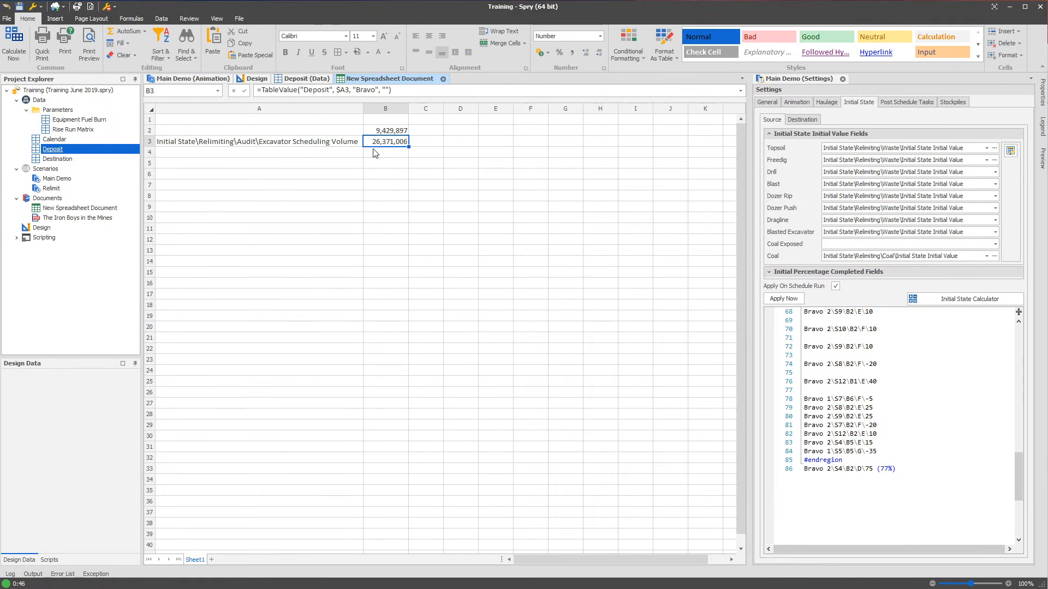
click(328, 146)
click(392, 145)
Comment out the "* (0%)" line above the Tidy up region in the initial state source and apply the initial state
click(906, 473)
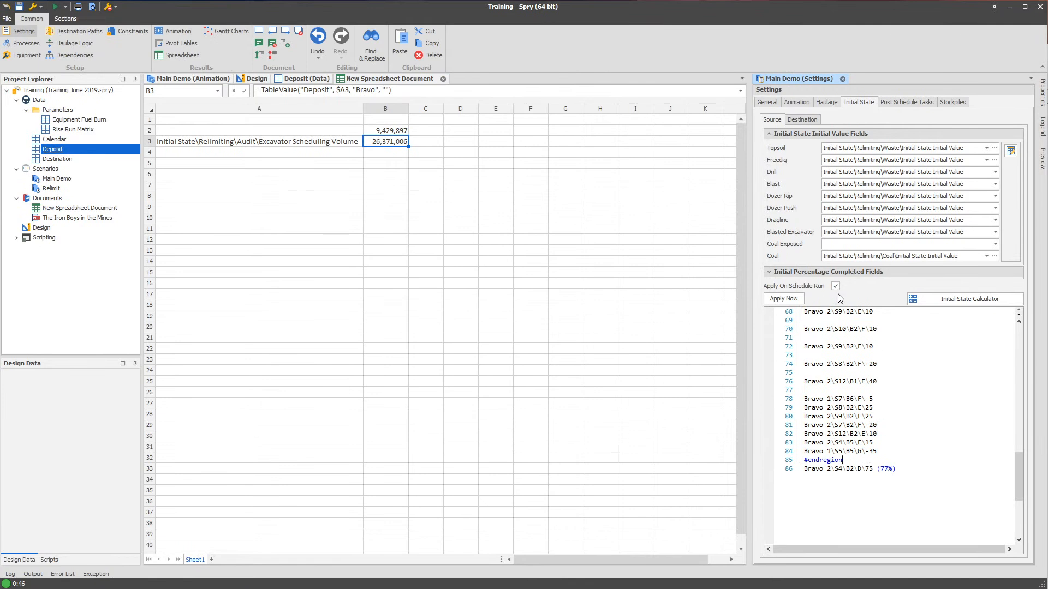
scroll(860, 419, up, 20)
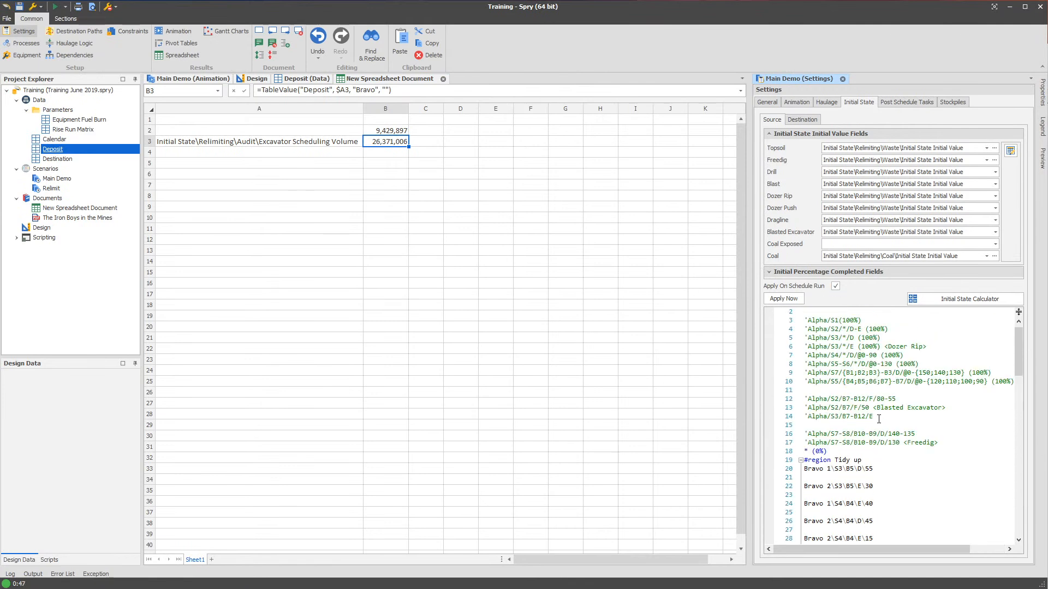
click(804, 460)
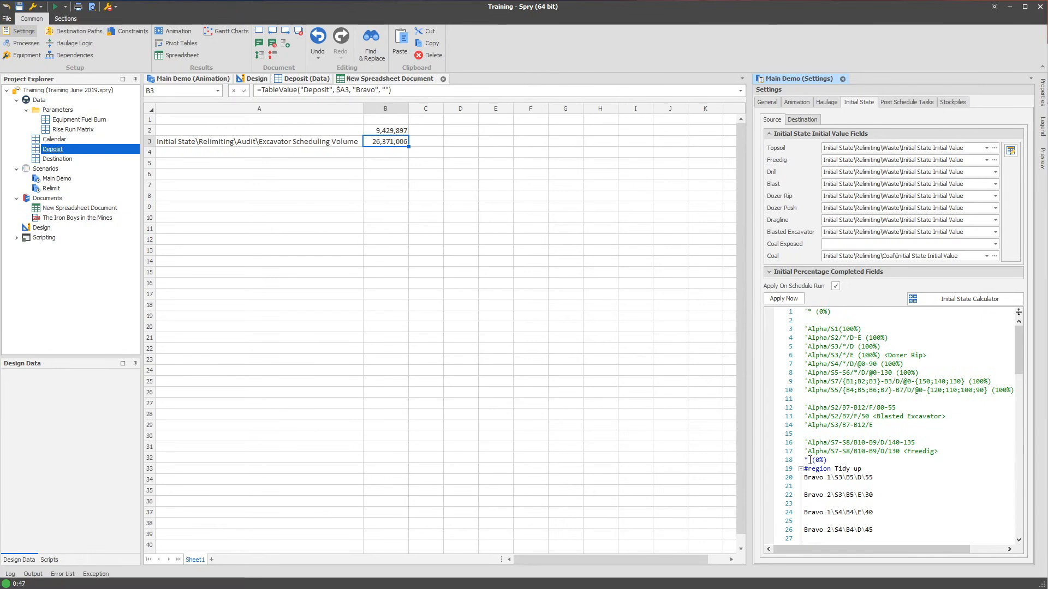
text(')
click(787, 297)
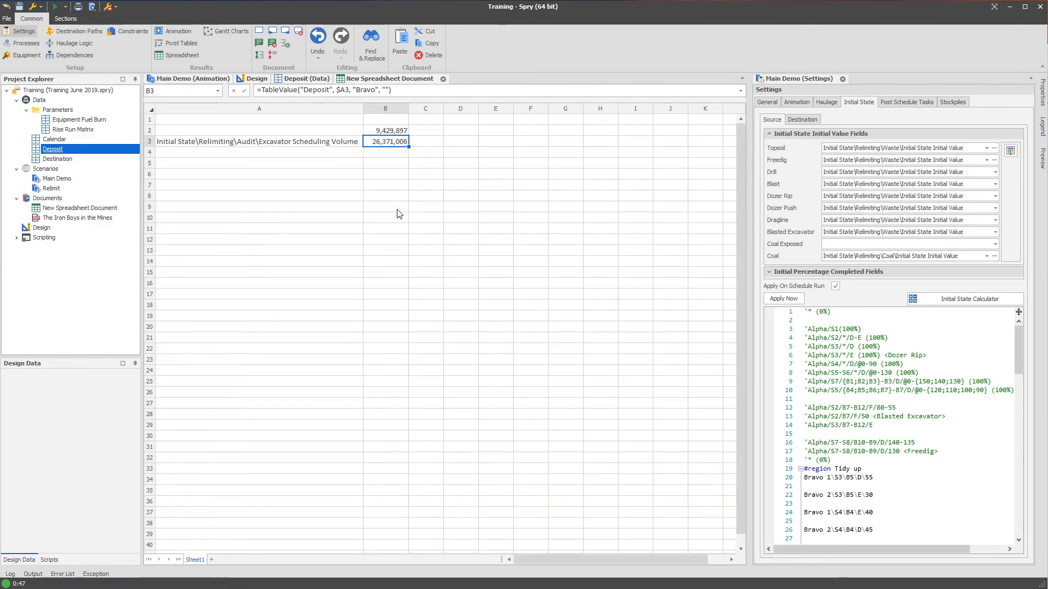
Recalculate the spreadsheet formulas to refresh the excavator scheduling volume in cell B3
click(389, 163)
click(390, 143)
click(292, 130)
click(284, 152)
click(361, 143)
click(380, 143)
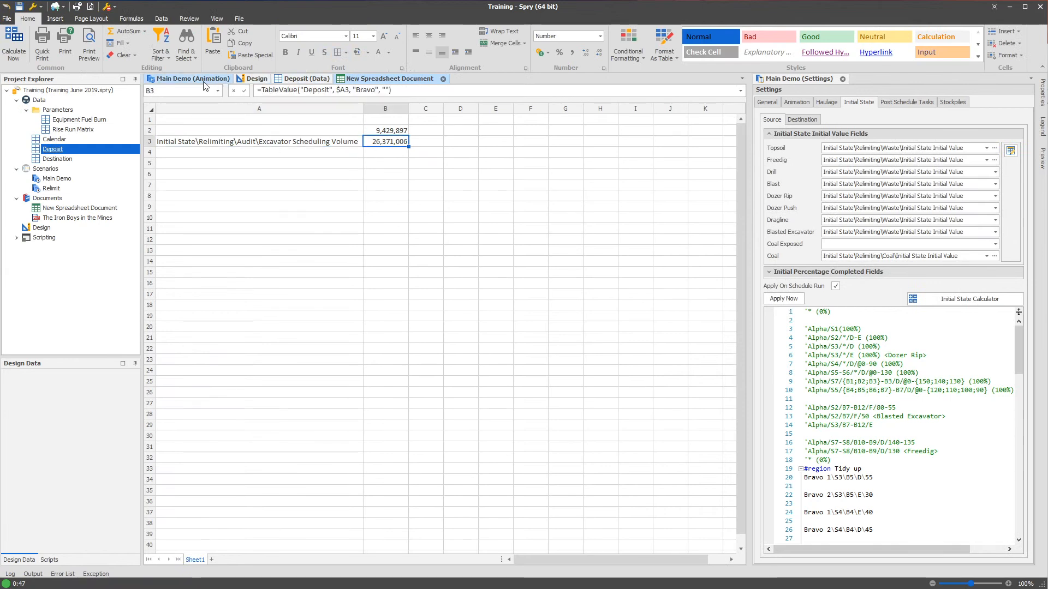
click(162, 19)
click(134, 19)
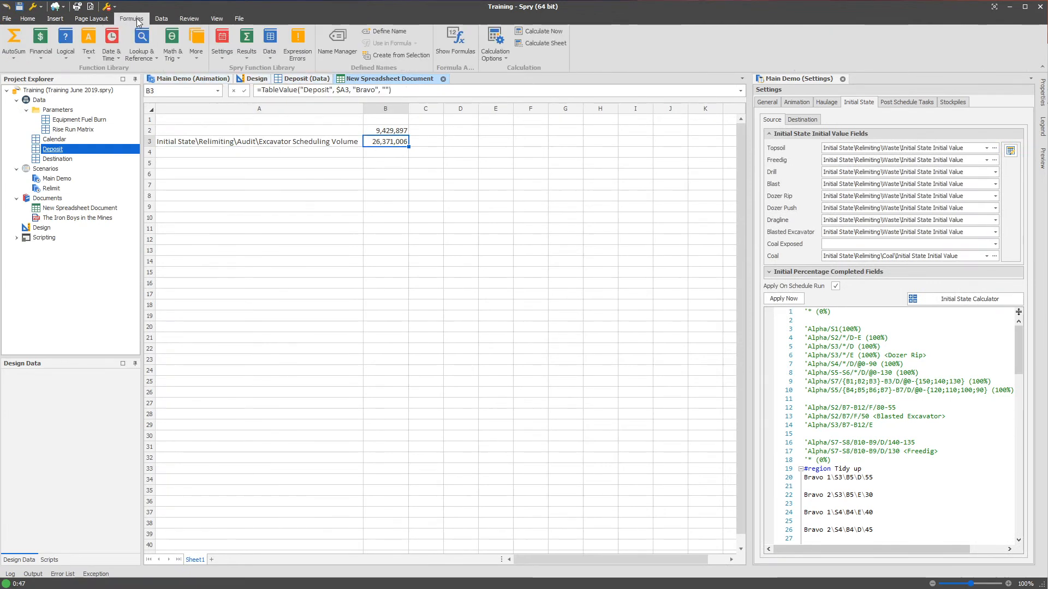
click(538, 36)
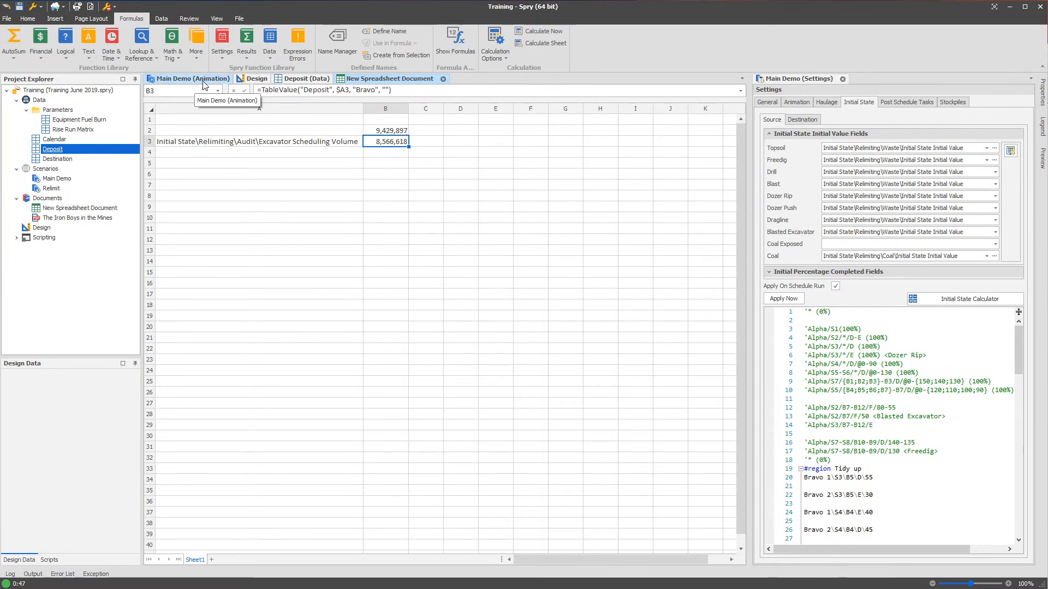
Show the Alpha, Bravo 1 and Bravo 2 columns in the Deposit data and open the Deposit field setup
click(303, 80)
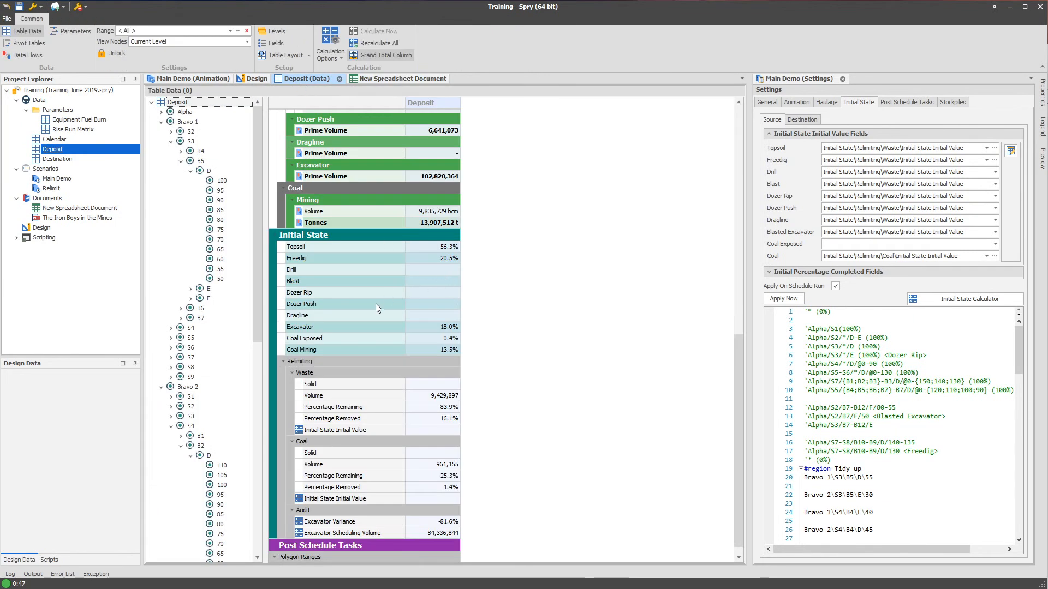
scroll(325, 306, up, 4)
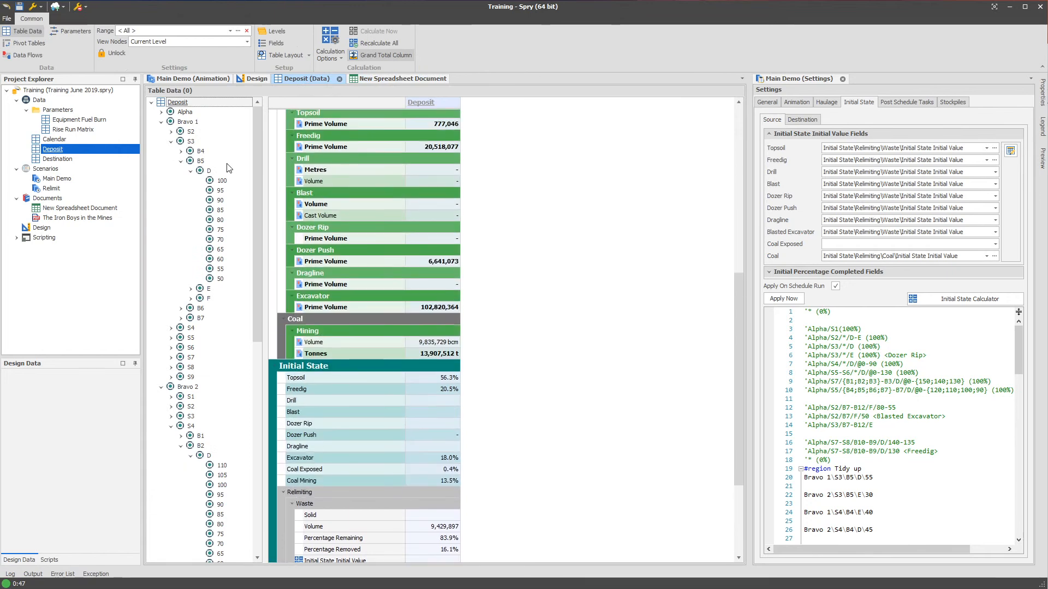
click(182, 122)
scroll(401, 253, up, 2)
click(519, 213)
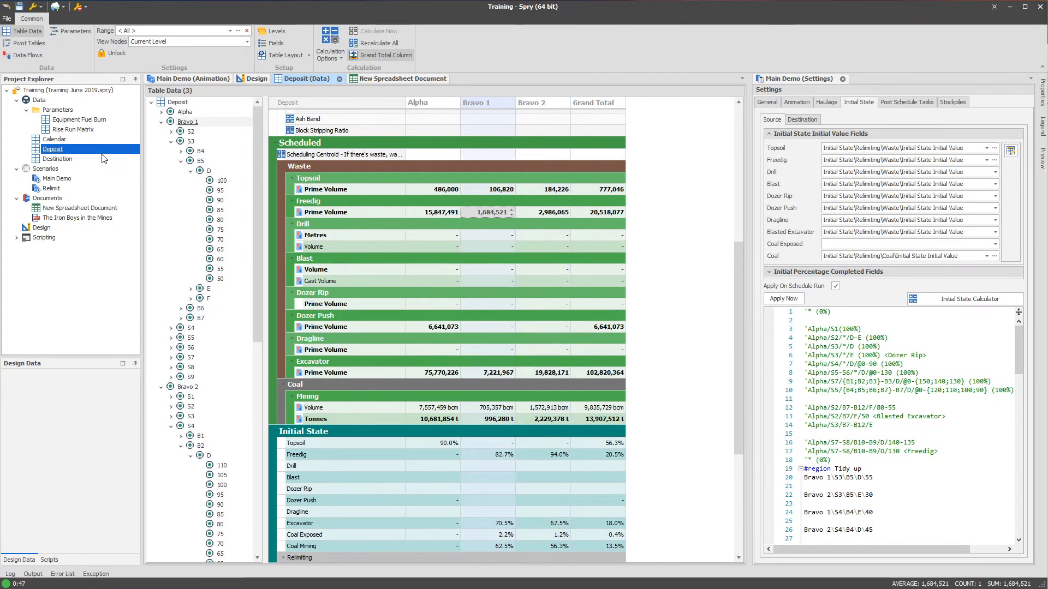
right_click(71, 149)
mouse_move(95, 171)
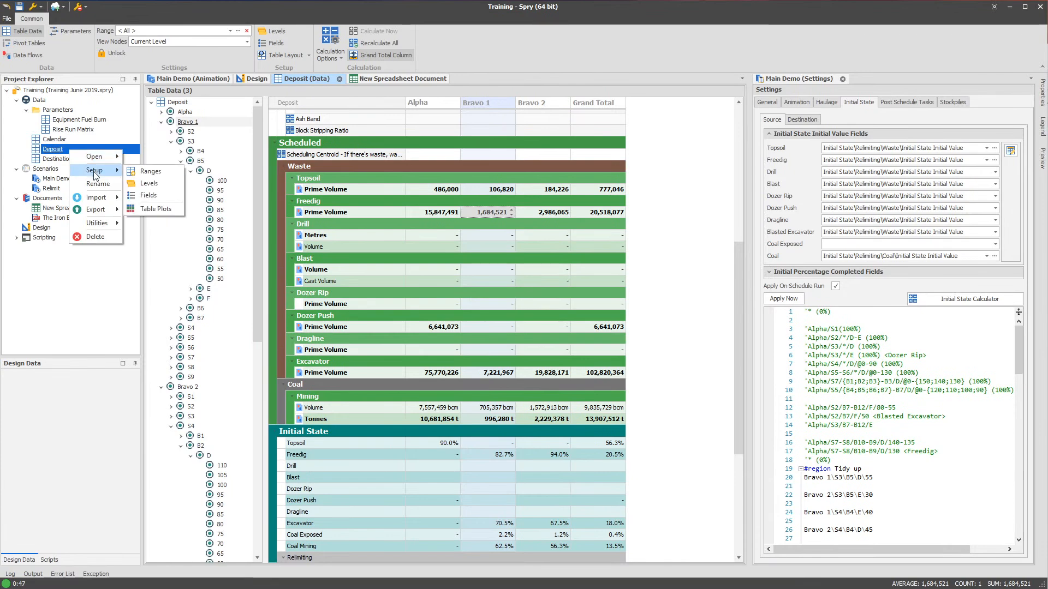
click(148, 197)
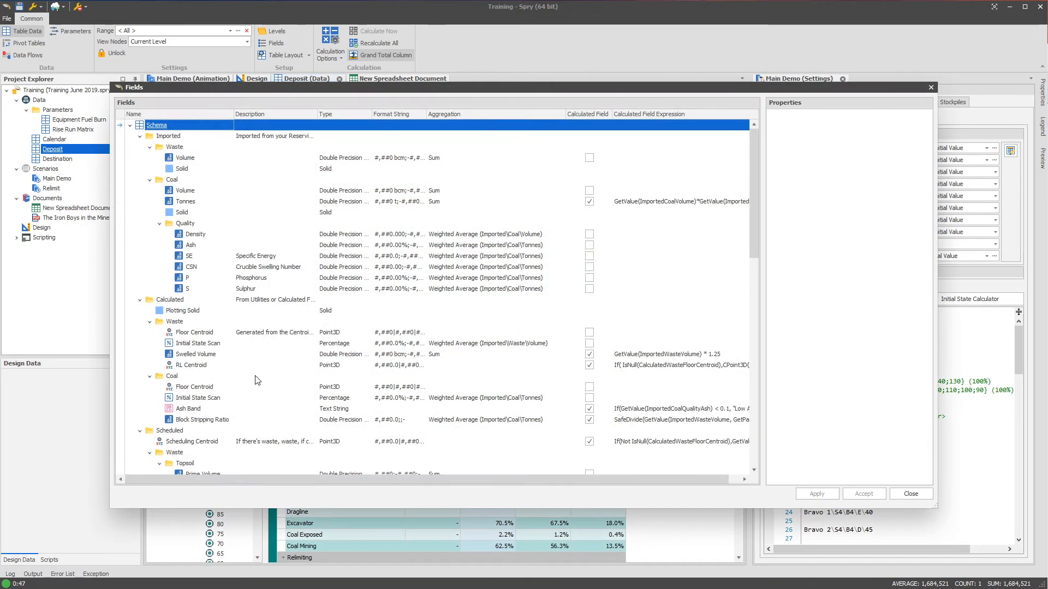
Duplicate the Excavator Scheduling Volume field in the Audit folder twice, naming the copies Topsoil Volume and Freedig Volume
scroll(278, 385, down, 10)
click(207, 419)
click(208, 431)
right_click(207, 431)
click(233, 436)
click(210, 441)
text(Topsoil Volume)
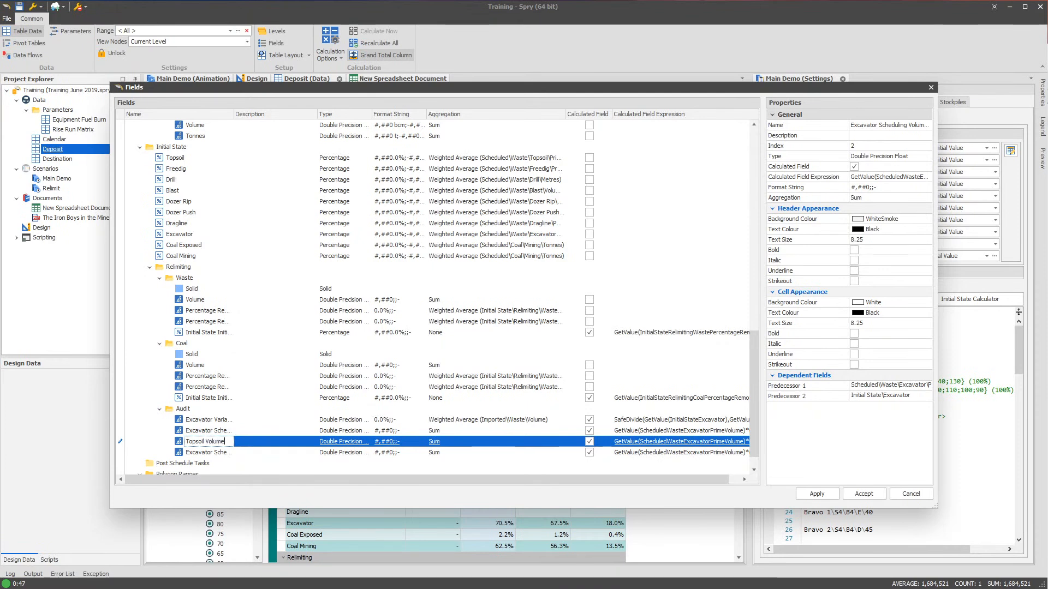
key(Down)
text(Freedig Volume)
key(Return)
Open the calculated field expression of Topsoil Volume for editing
click(723, 441)
click(728, 446)
click(737, 442)
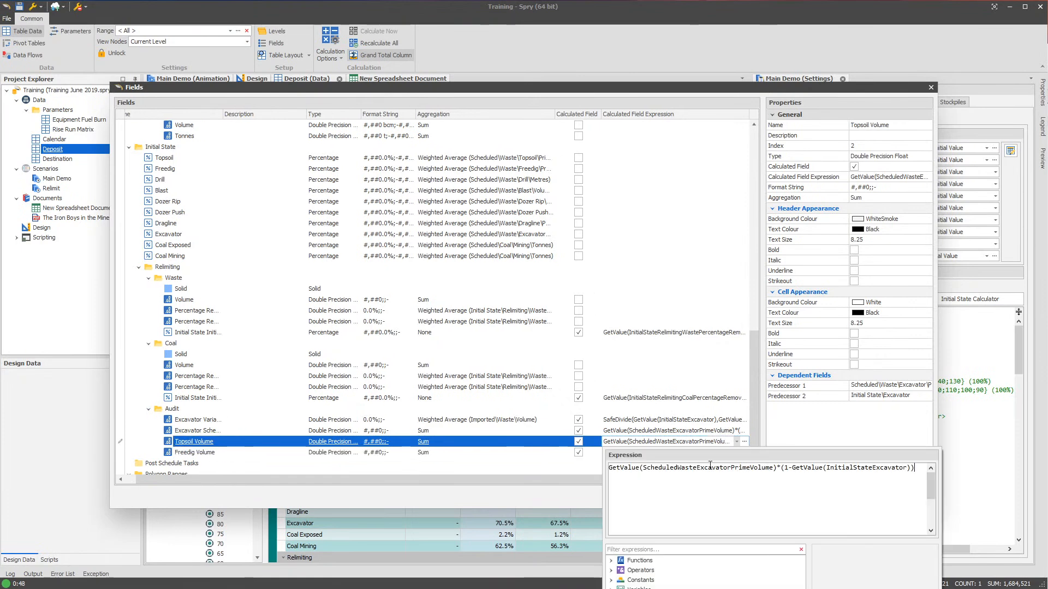
Try to replace Excavator with "Freeidg" in the Topsoil Volume expression using find and replace
key(Escape)
key(ctrl+h)
text(Excava)
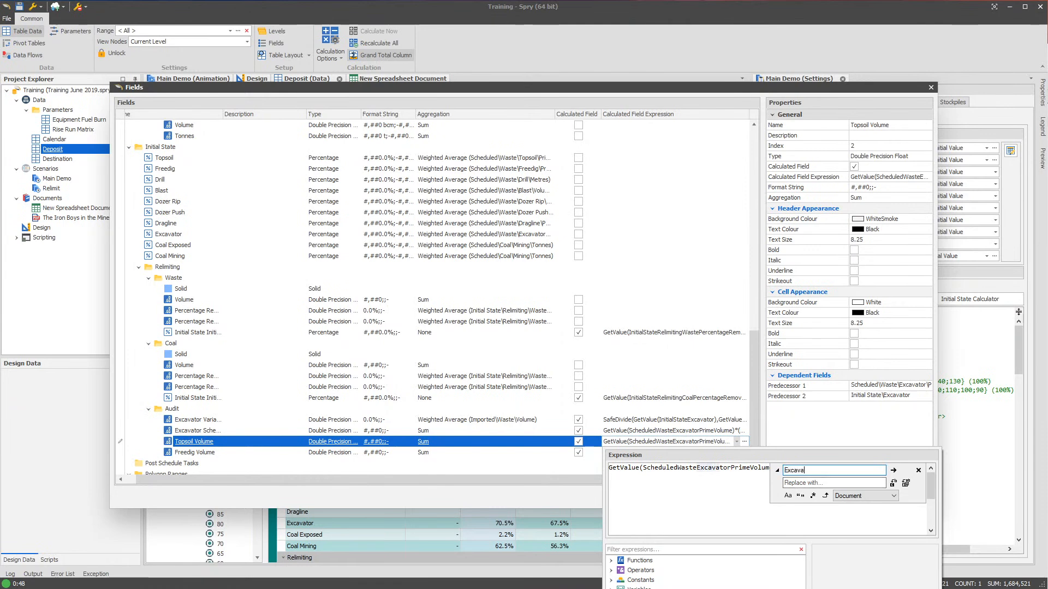
text(Freeid)
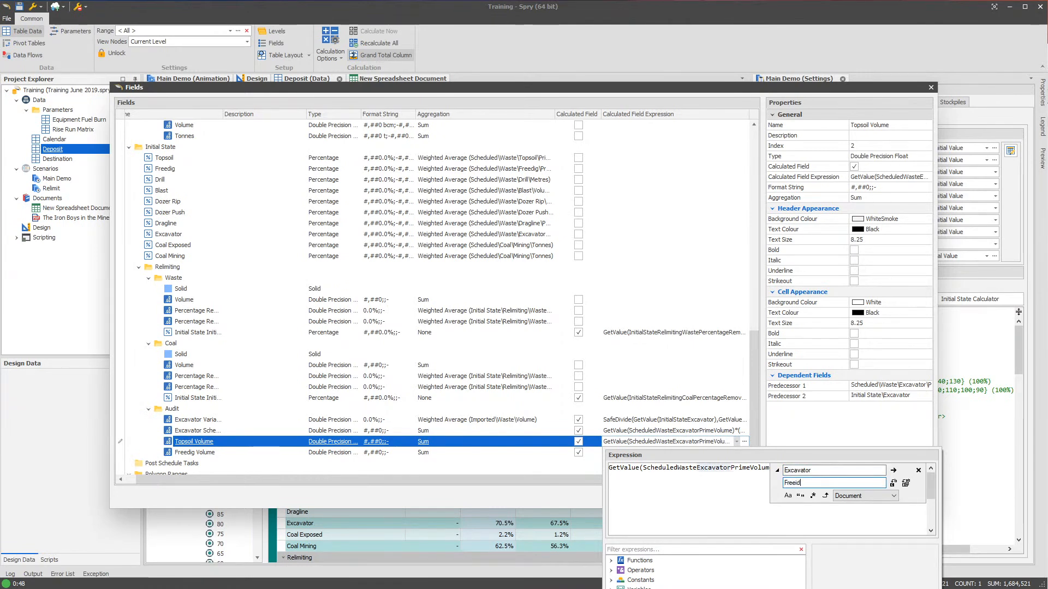
key(Return)
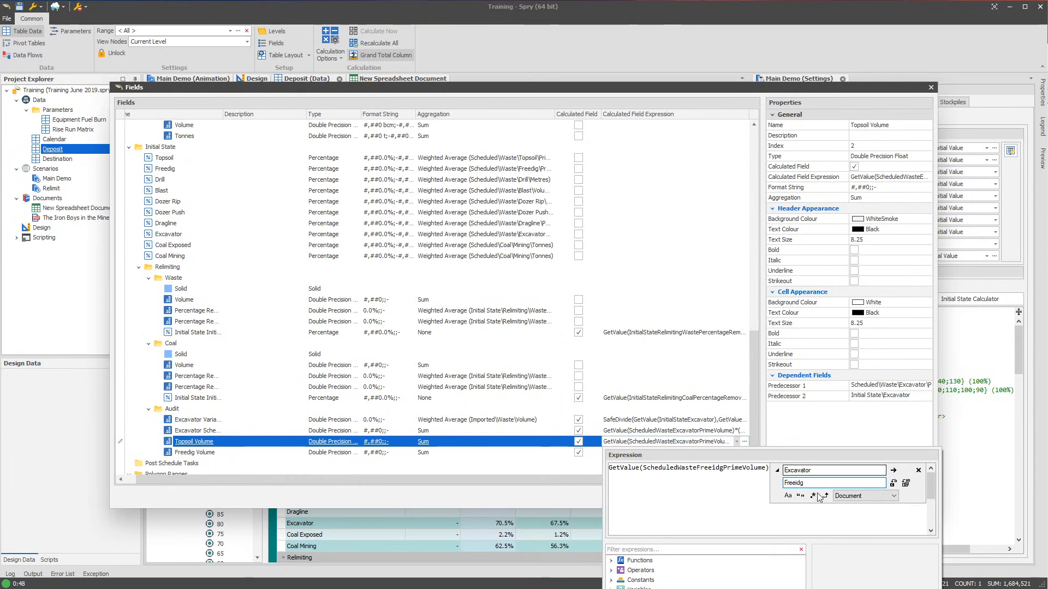
key(Escape)
Set the Topsoil Volume expression to GetValue(ScheduledWasteTopsoilPrimeVolume)*(1-GetValue(InitialStateTopsoil))
click(708, 470)
key(BackSpace)
key(Right)
key(shift+Left)
key(shift+Left)
key(shift+Left)
key(shift+Left)
key(shift+Left)
key(shift+Left)
text(Topsoil)
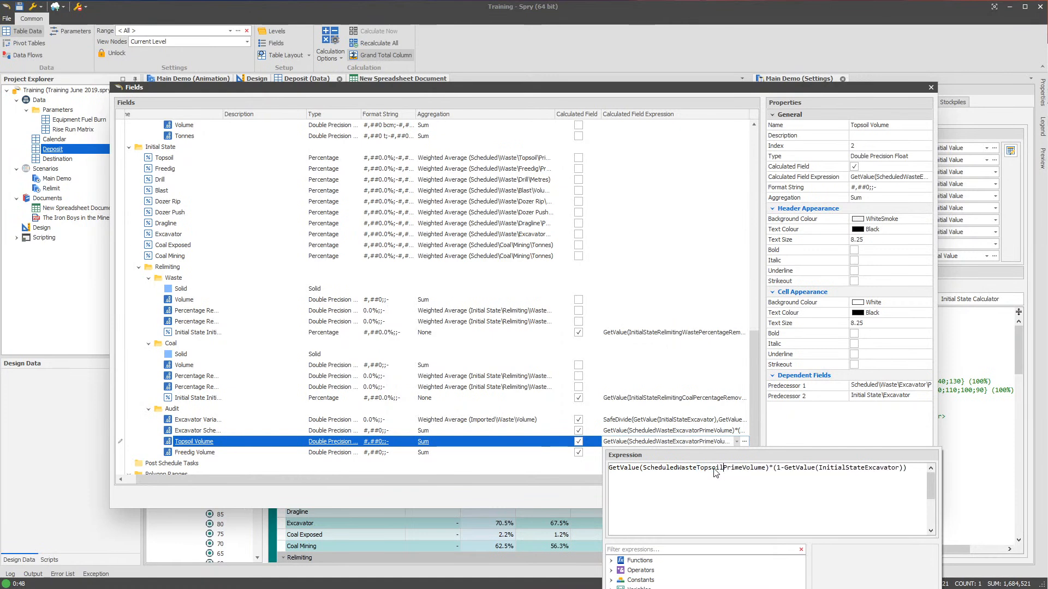
click(835, 471)
drag(865, 470, 900, 470)
text(Topsoil)
click(873, 440)
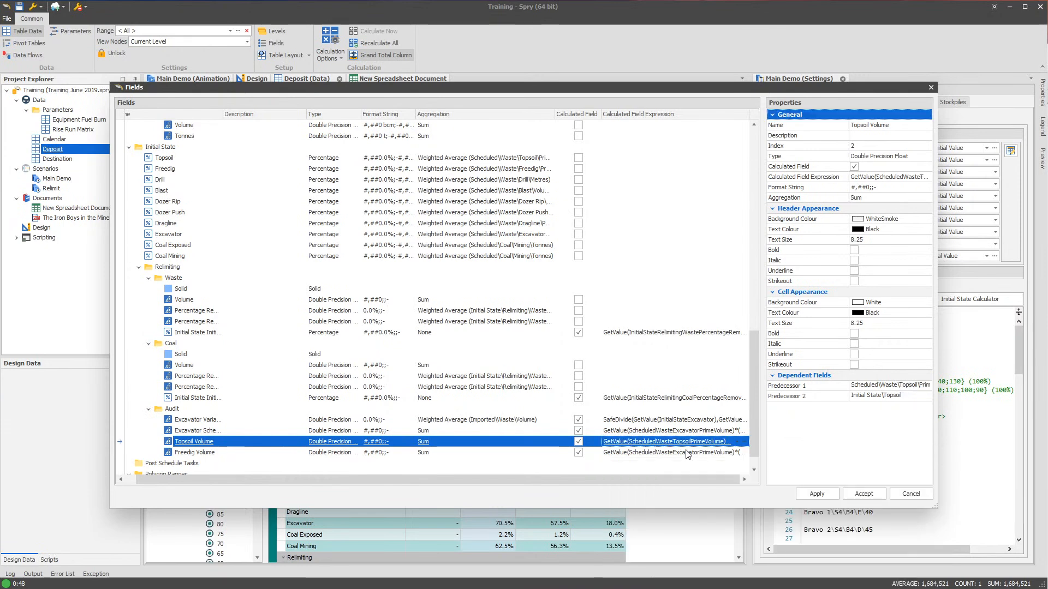
Set the Freedig Volume expression to GetValue(ScheduledWasteFreedigPrimeVolume)*(1-GetValue(InitialStateFreedig))
click(689, 453)
click(720, 455)
drag(697, 480, 731, 480)
text(Freedig)
drag(698, 479, 720, 485)
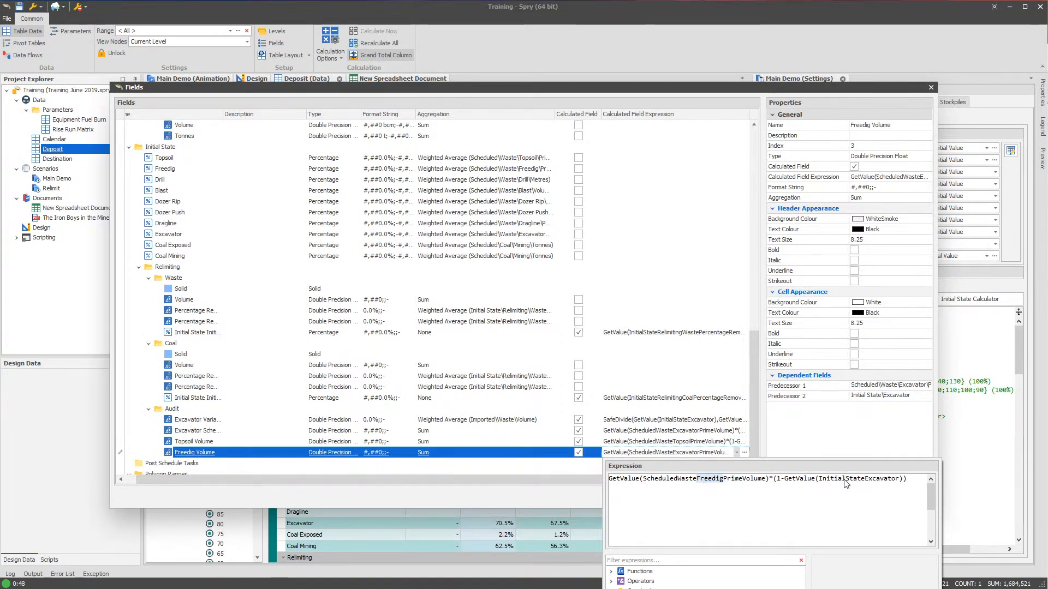
drag(869, 480, 893, 479)
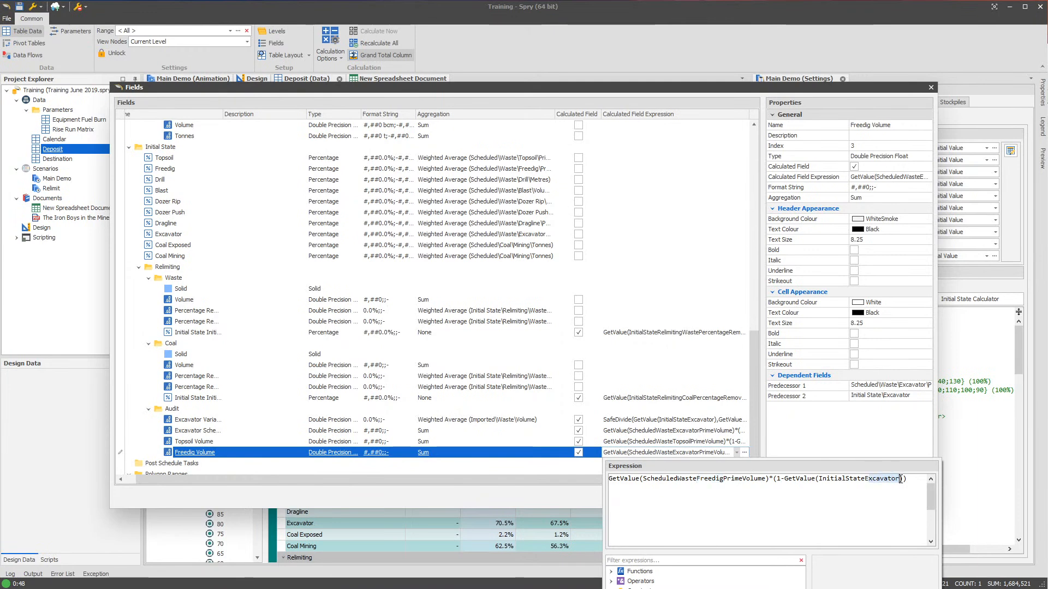
text(Freedig)
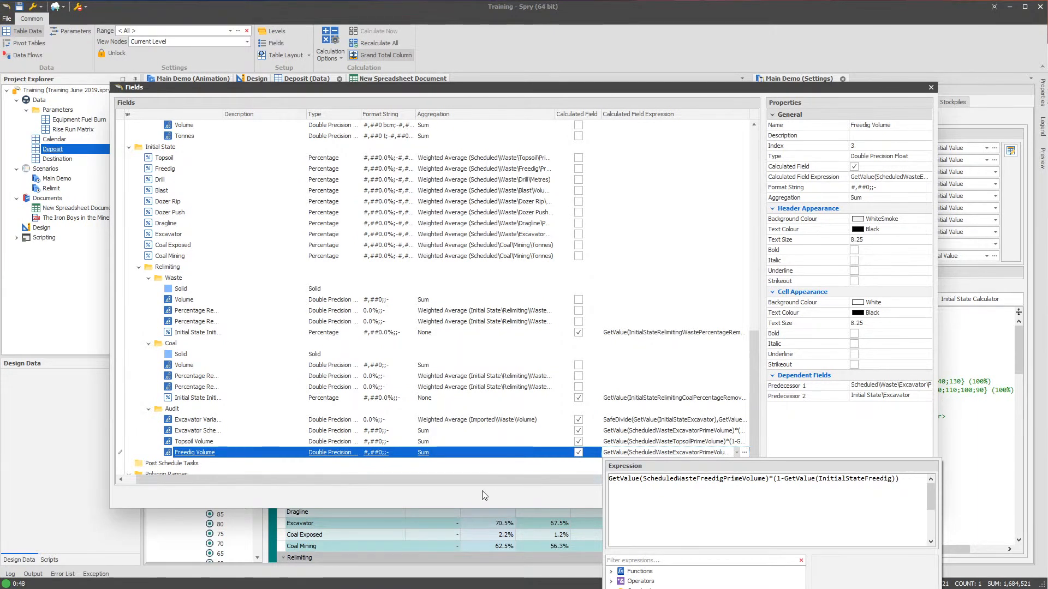
click(485, 495)
Apply the field changes, sending the error report, and close the field setup
click(817, 493)
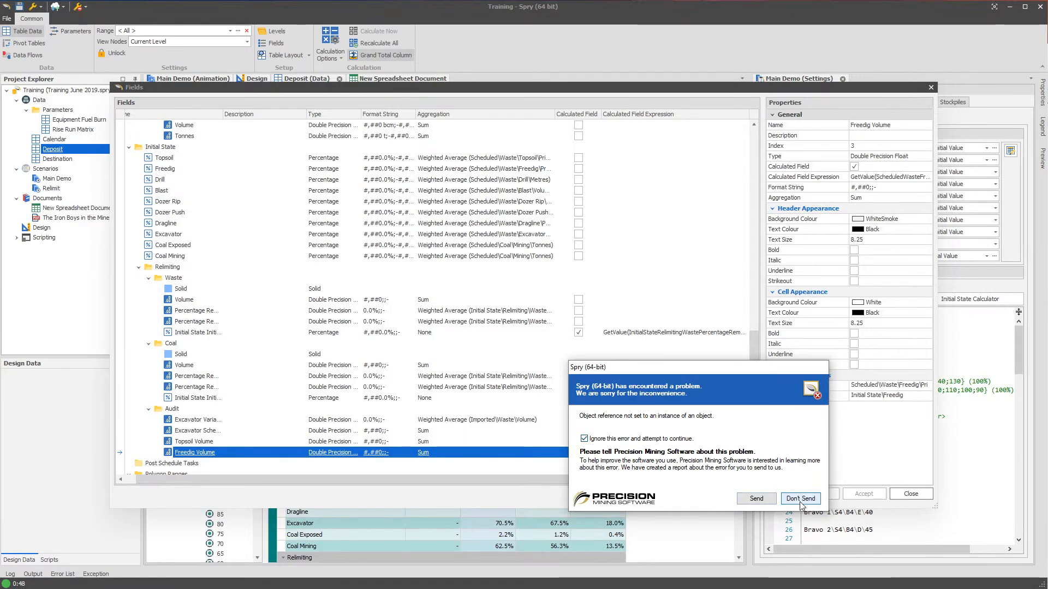
click(774, 499)
click(752, 499)
click(756, 498)
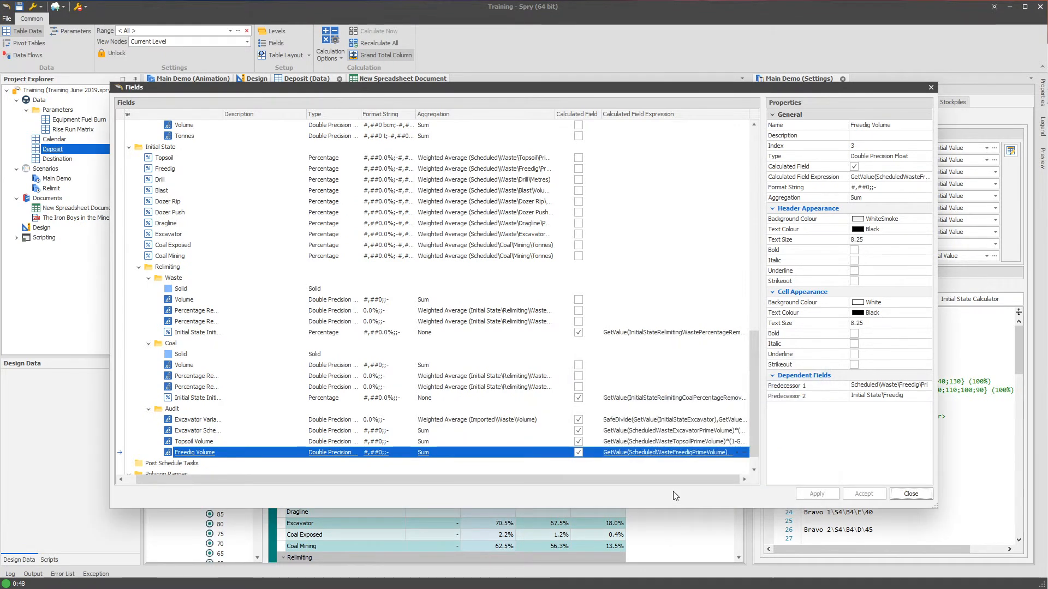
click(915, 494)
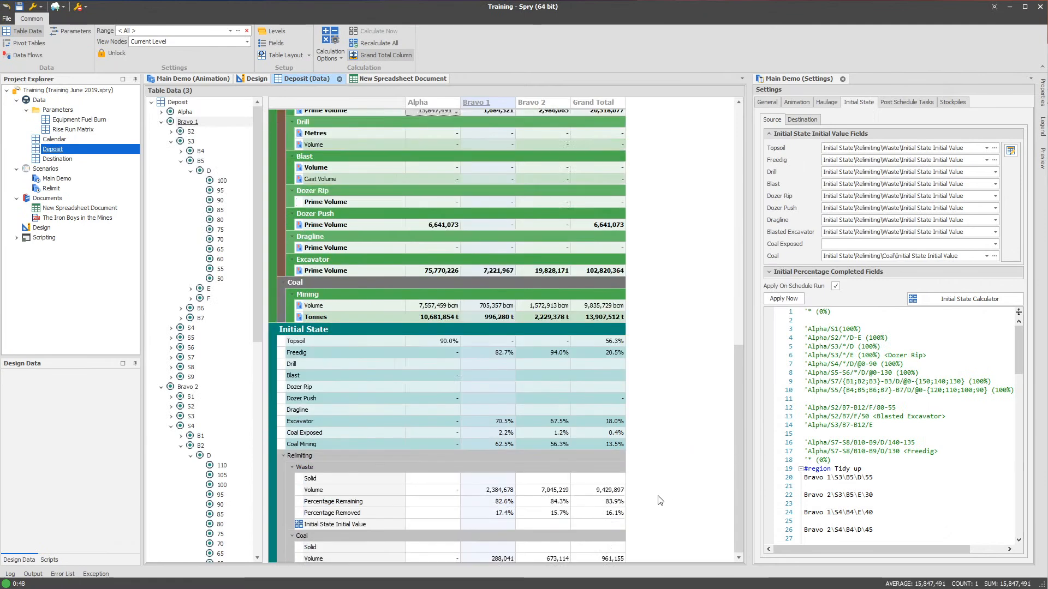
Check the Topsoil Volume values of Alpha, Bravo 1 and Bravo 2 in the Audit section of the Deposit data
scroll(659, 502, down, 4)
click(334, 512)
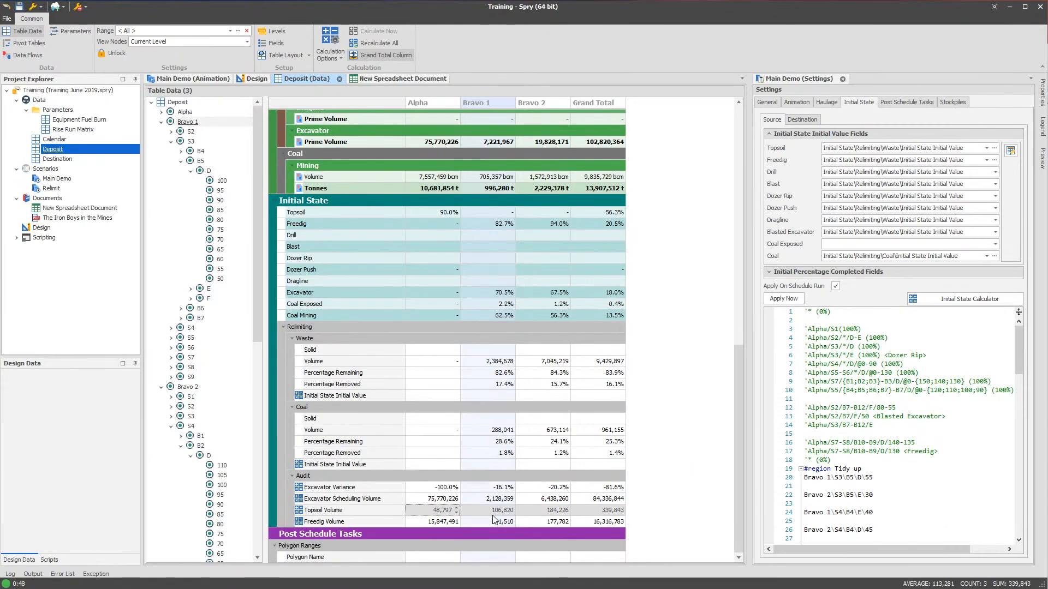
click(543, 512)
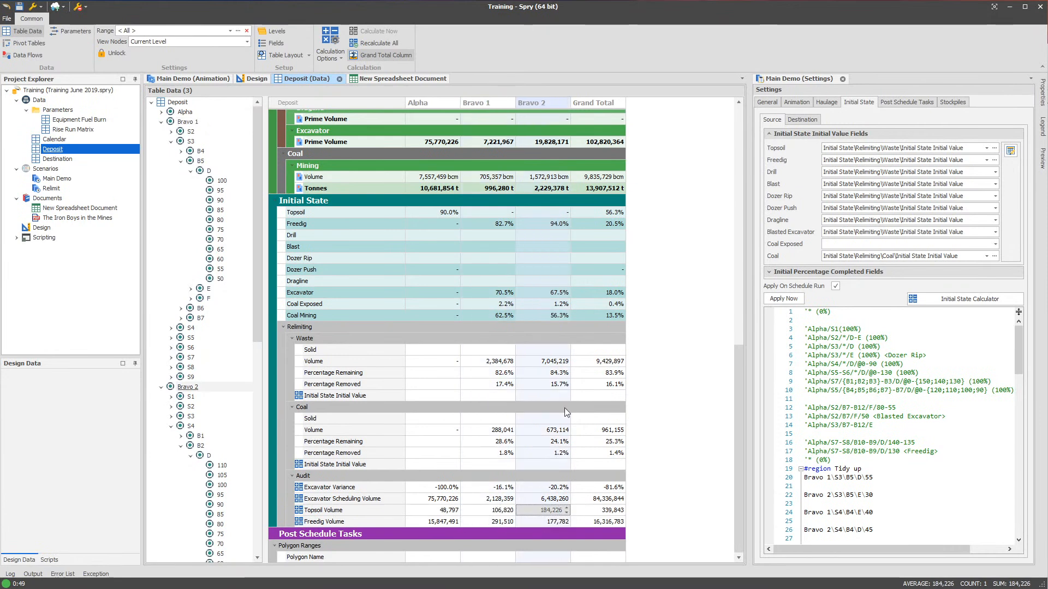
Save the project from the spreadsheet's reminder and copy row 3's field name and formula down to rows 4 and 5
click(385, 81)
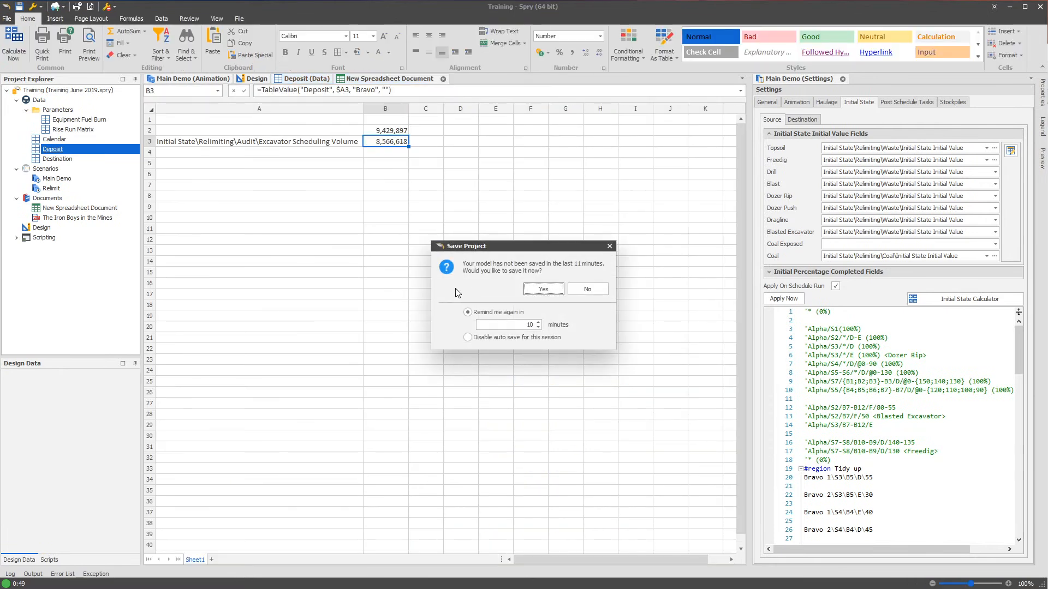
click(527, 288)
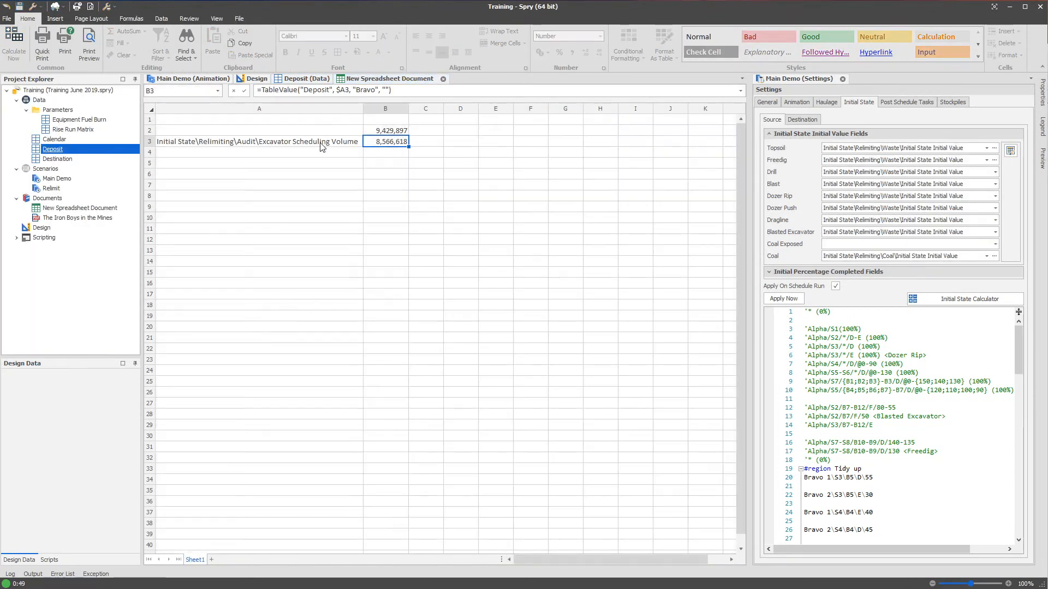
drag(322, 147, 410, 170)
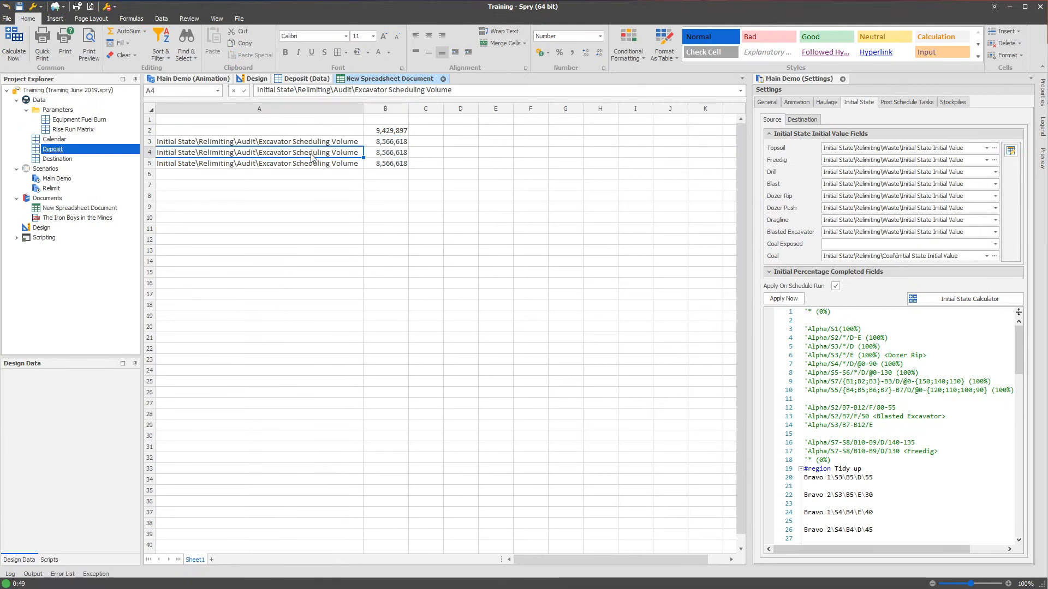
Change the field name in cell A4 to Initial State\Relimiting\Audit\Topsoil Scheduling Volume
double_click(268, 153)
text(\Topsoil)
key(Return)
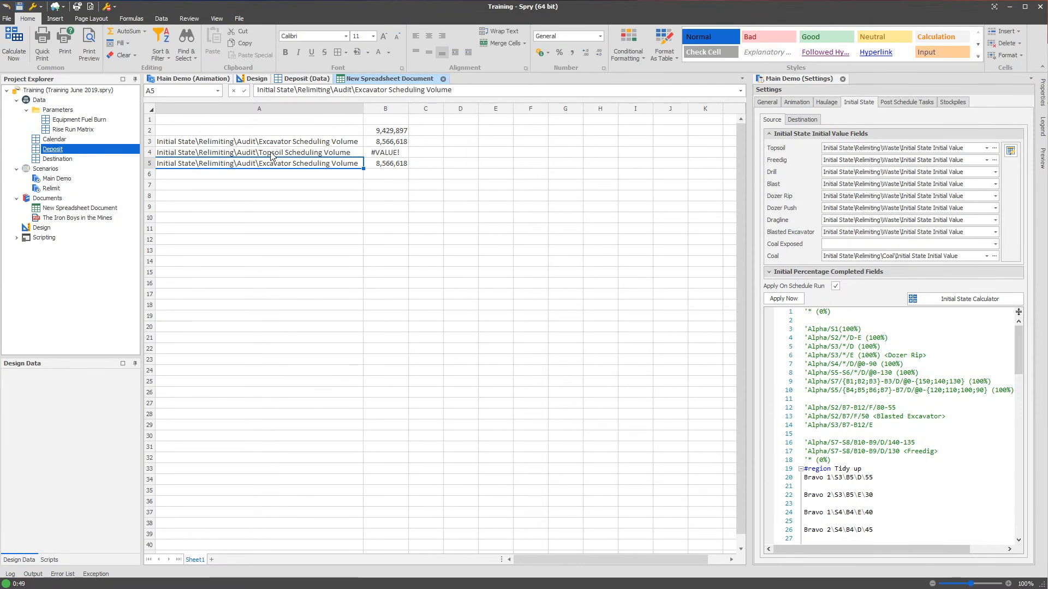
Change the field name in cell A5 to Initial State\Relimiting\Audit\Freedig Scheduling Volume
double_click(270, 163)
drag(264, 163, 289, 163)
text(Freedig)
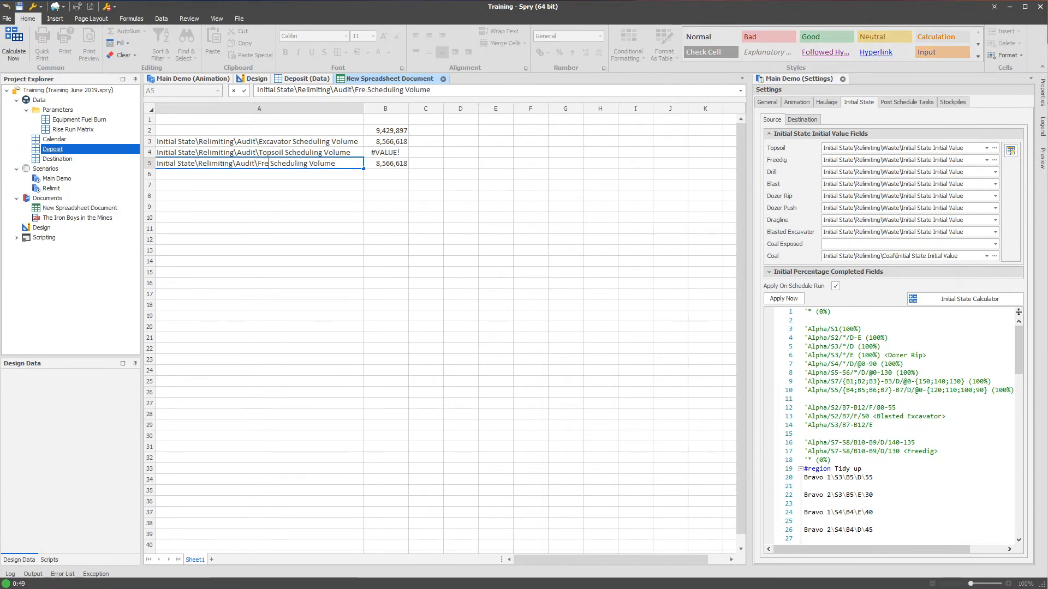
key(Return)
click(300, 167)
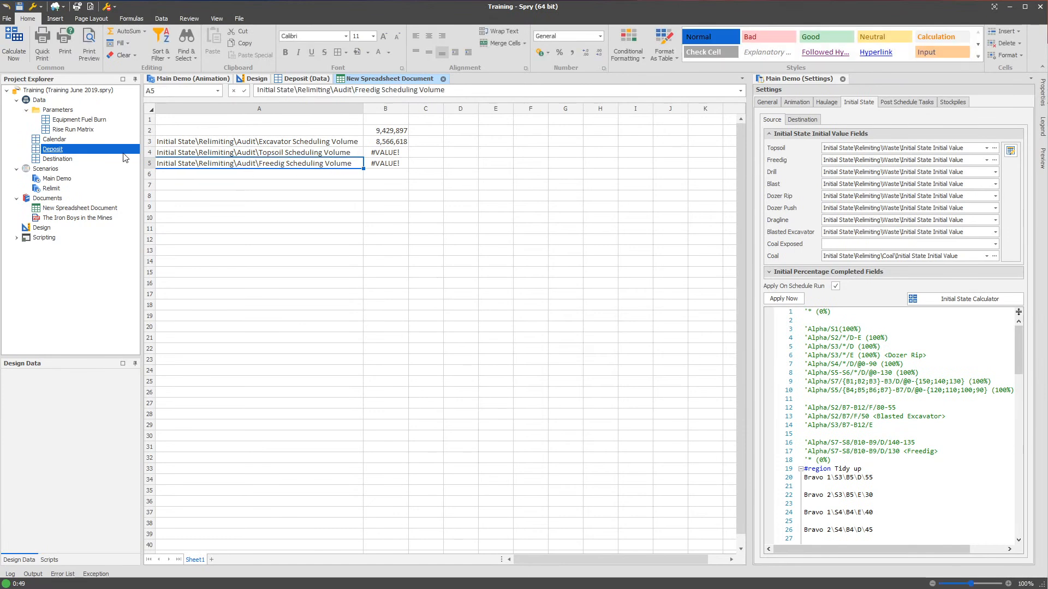
Look up the exact names of the Topsoil and Freedig audit fields in the Deposit field setup and close it
right_click(86, 147)
mouse_move(129, 167)
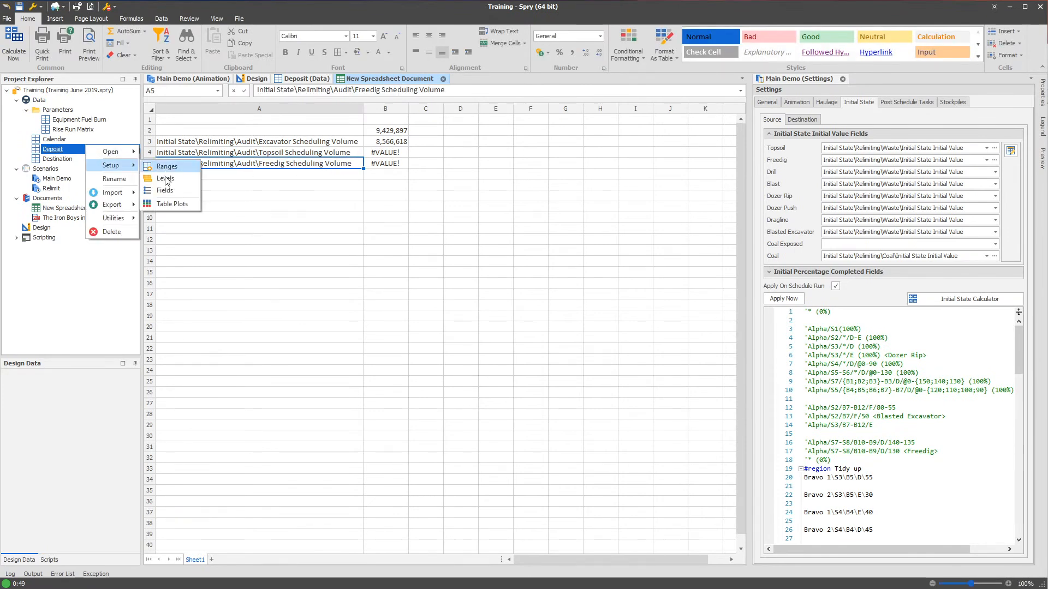
click(183, 197)
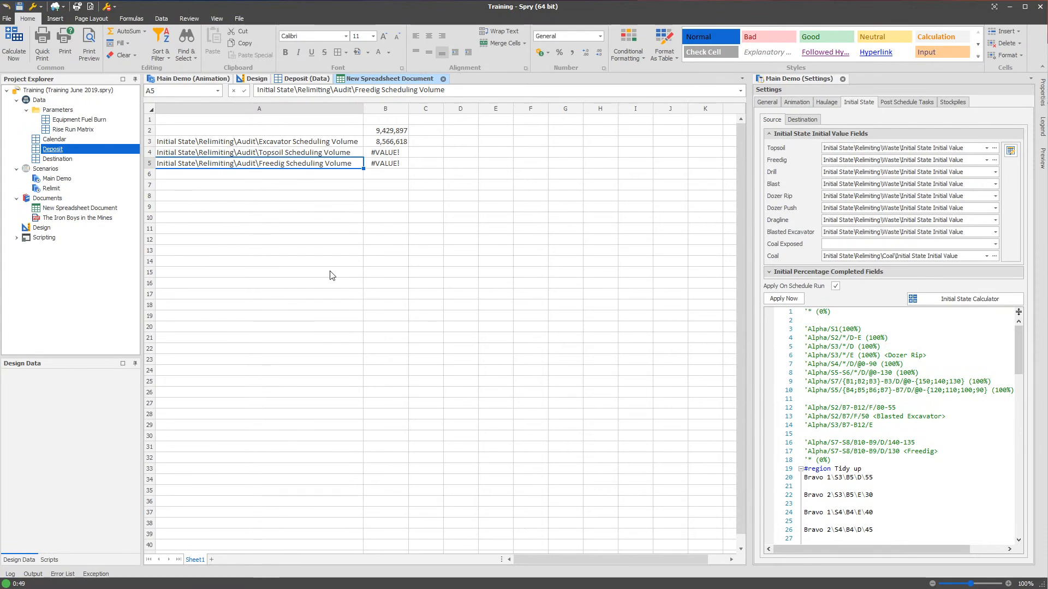
scroll(438, 404, down, 18)
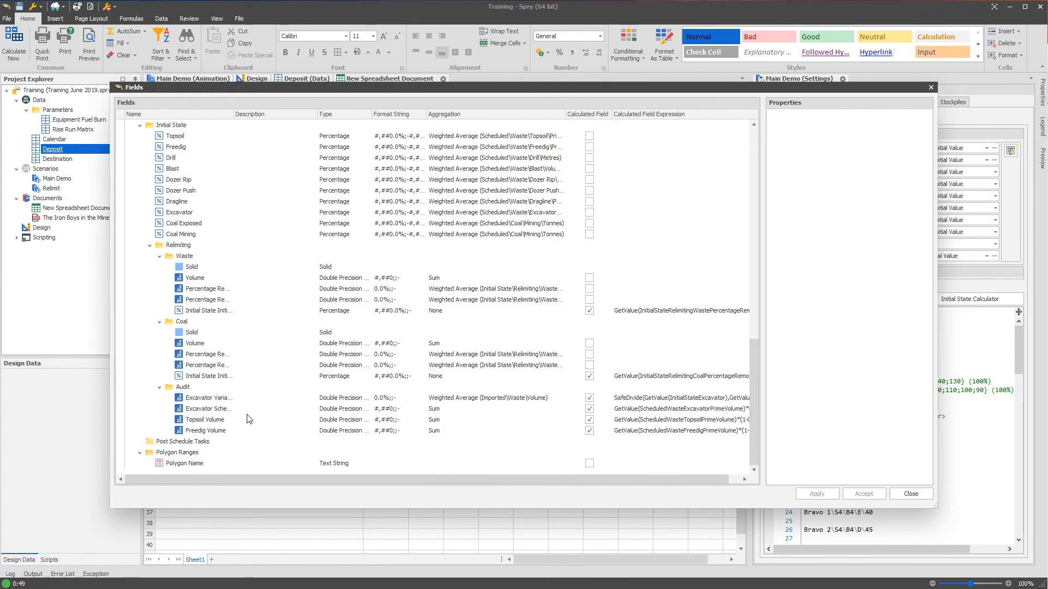
click(209, 420)
click(891, 492)
Remove the word Scheduling from cells A4 and A5 so the field names end in Topsoil Volume and Freedig Volume
double_click(307, 154)
double_click(292, 152)
key(Delete)
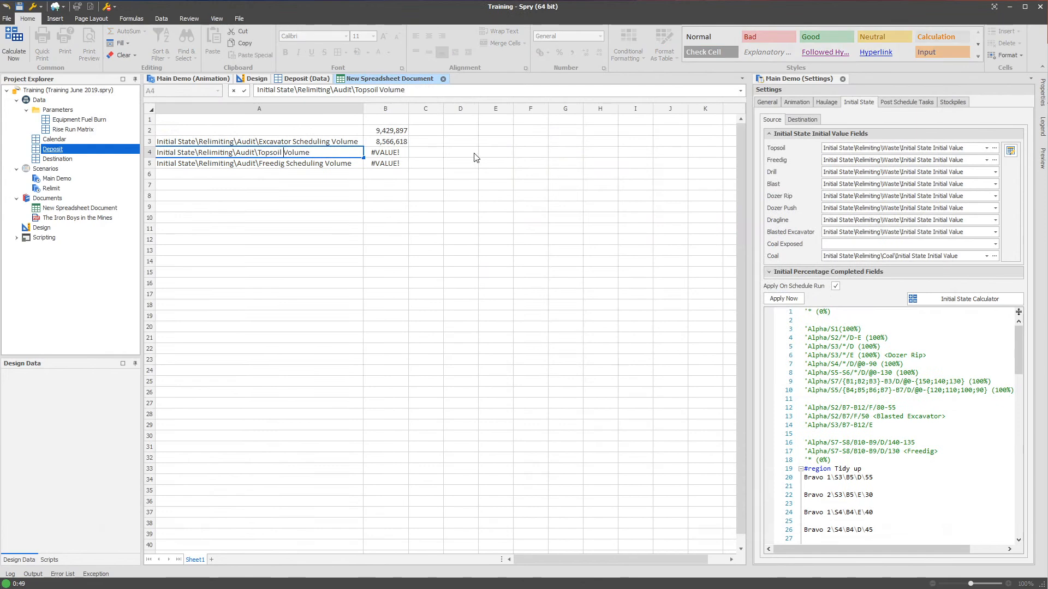
key(Return)
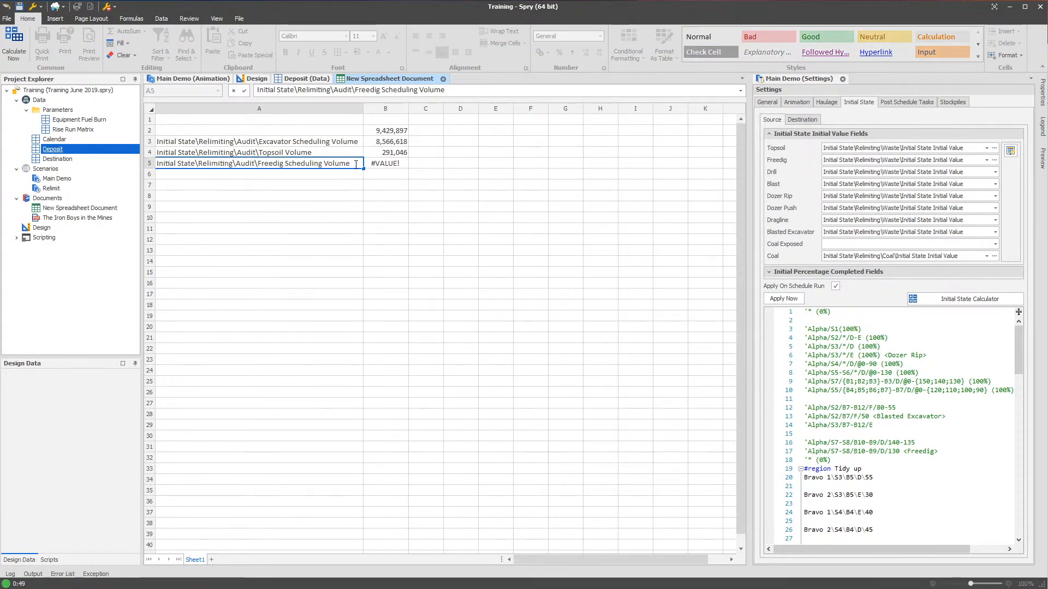
double_click(300, 163)
key(Delete)
key(Return)
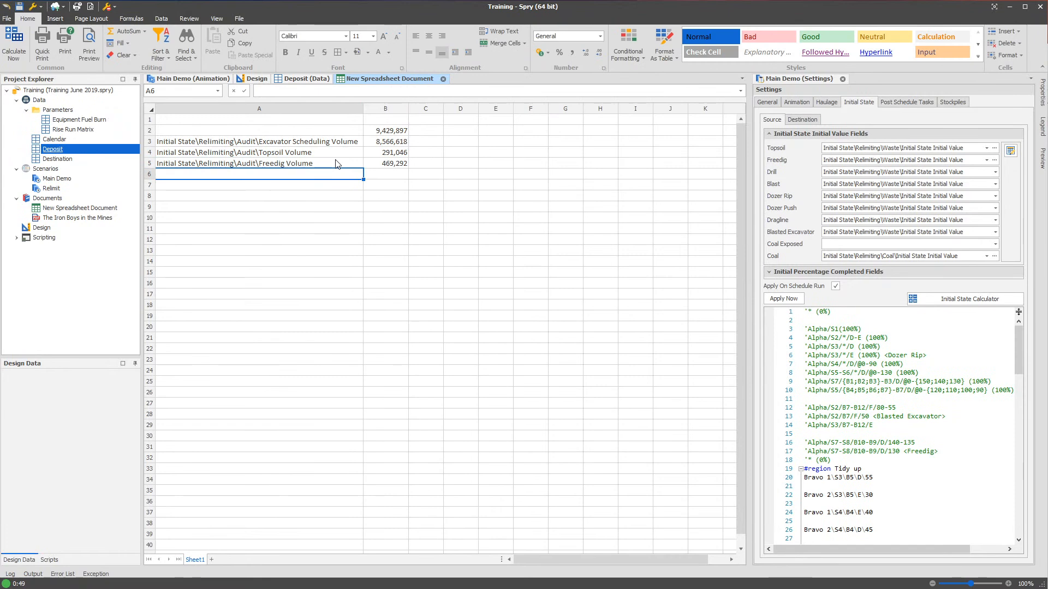
Total the excavator, topsoil and freedig volumes in cell B6 with =SUM(B3:B5)
click(393, 176)
text(Sum()
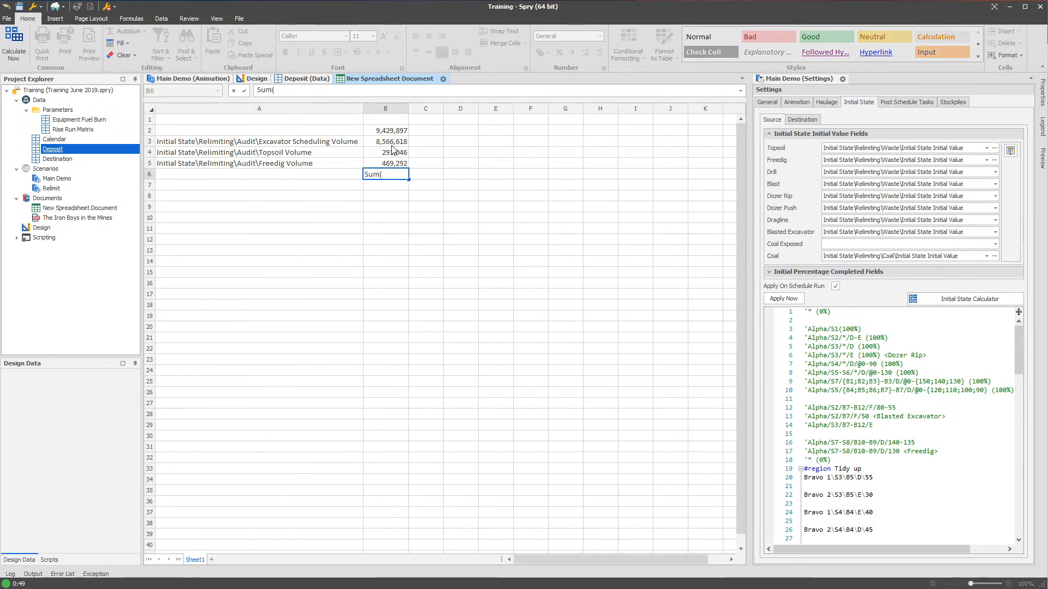
drag(392, 142, 397, 166)
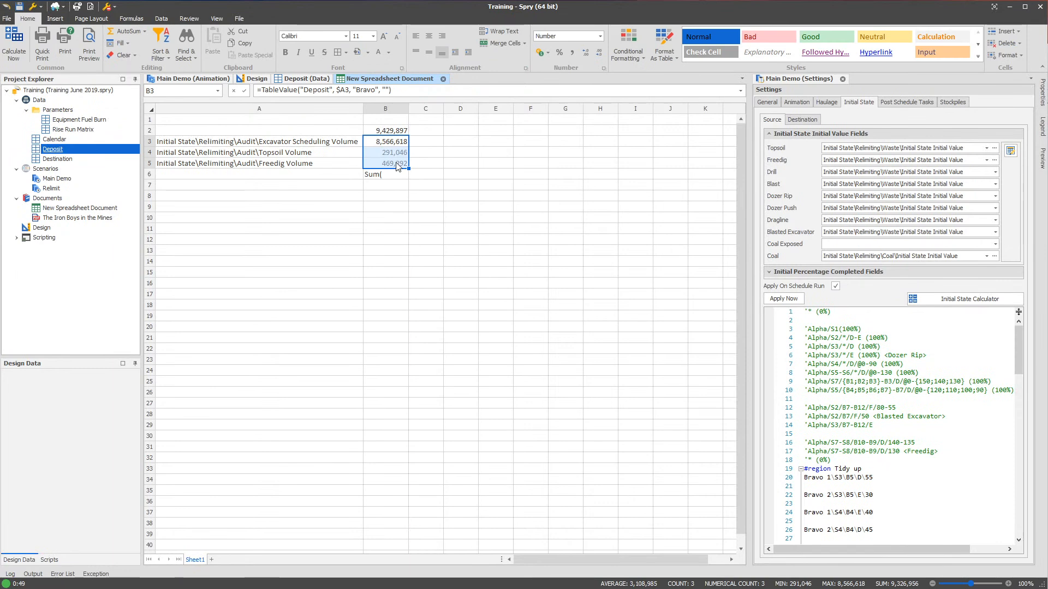
click(400, 174)
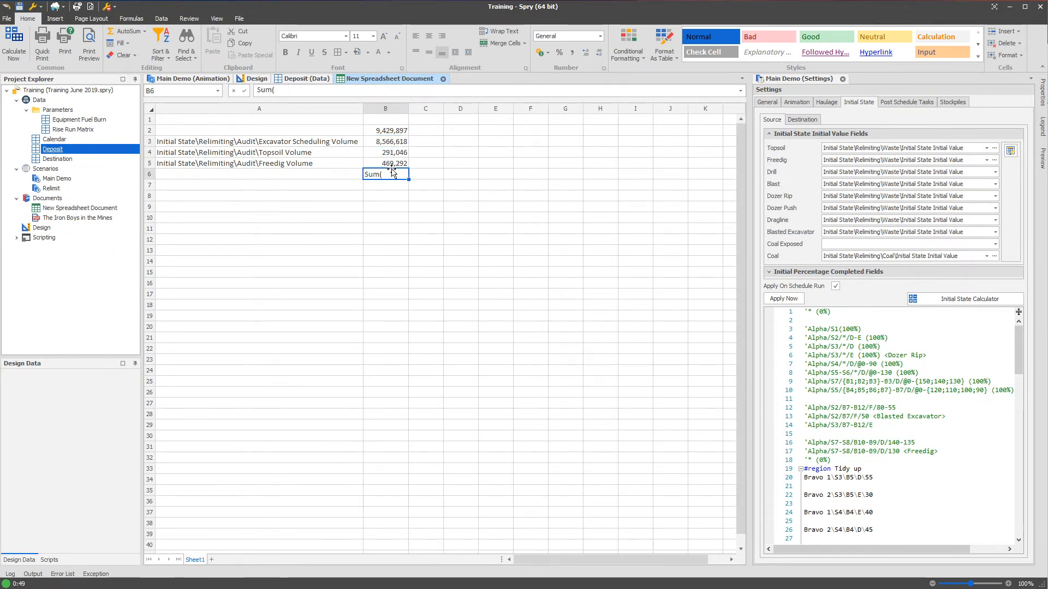
key(F2)
key(Home)
text(=)
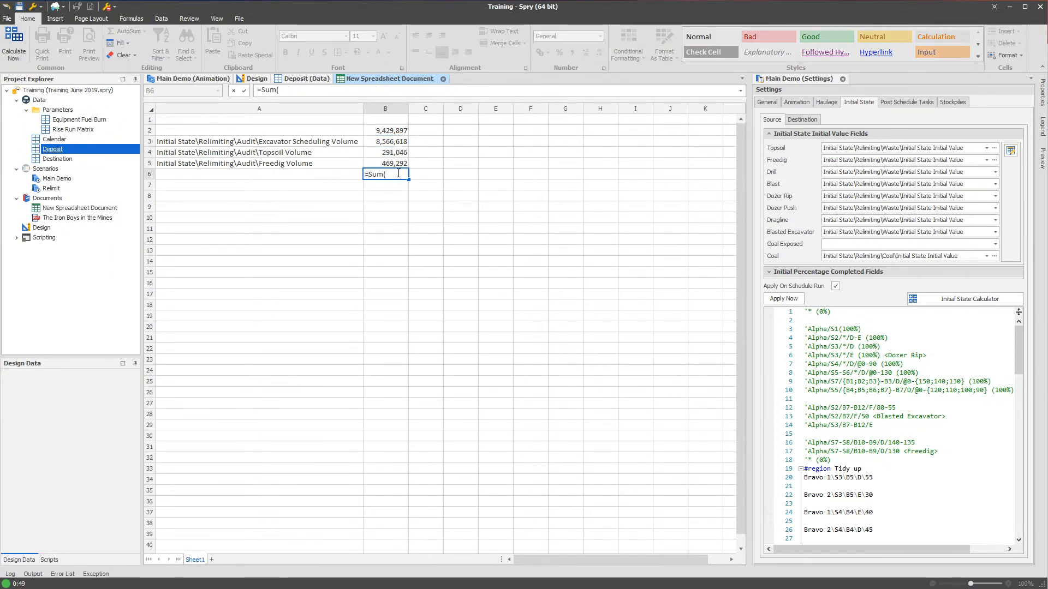
drag(388, 143, 392, 163)
key(Return)
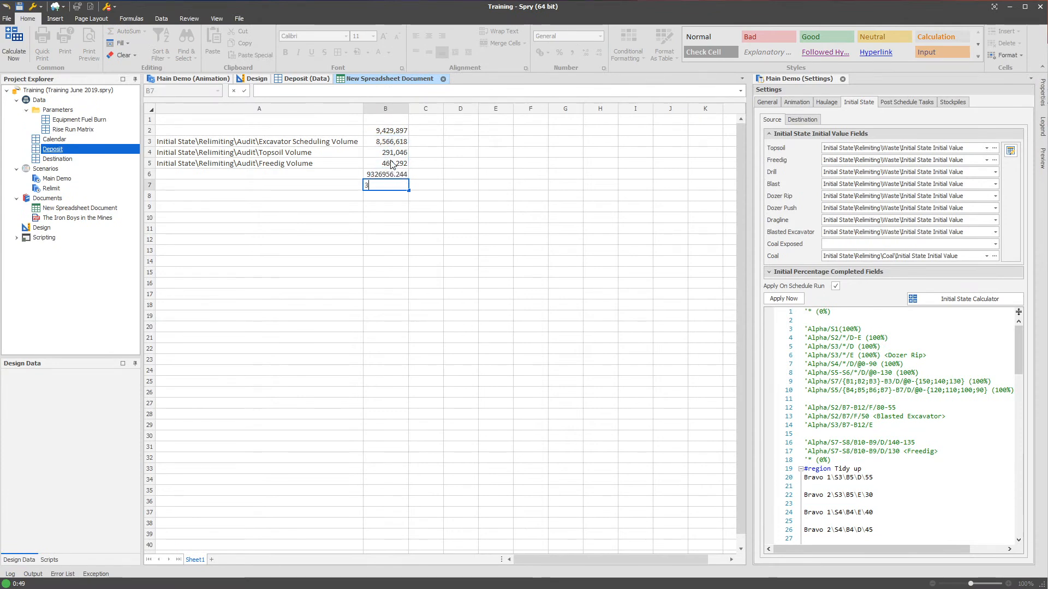
key(Up)
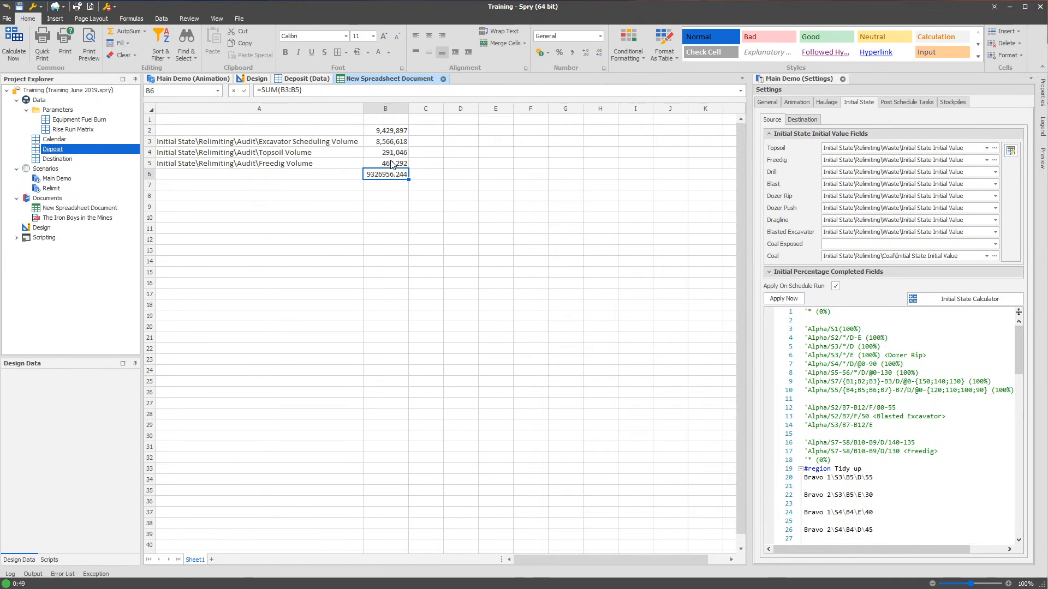
Review the Initial State, Relimiting and Audit values in the Deposit data and return to the spreadsheet
click(312, 81)
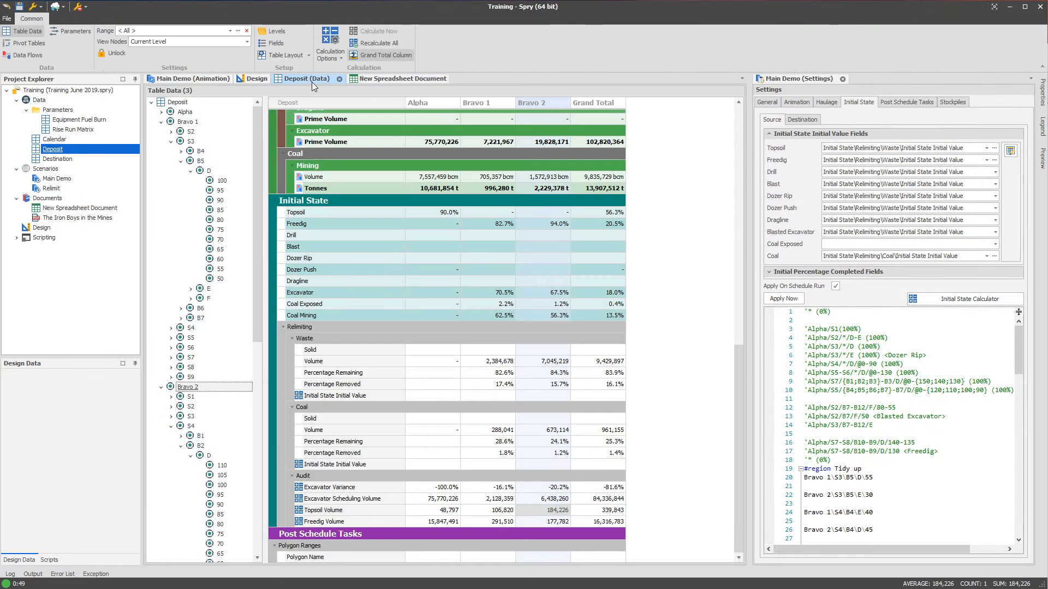
scroll(446, 303, up, 3)
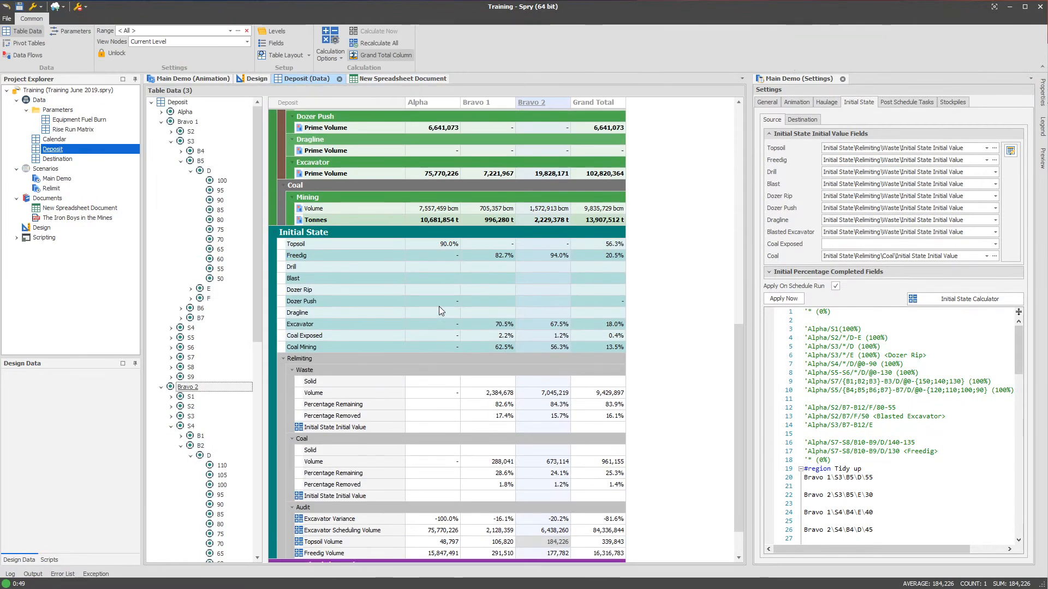
scroll(451, 346, down, 3)
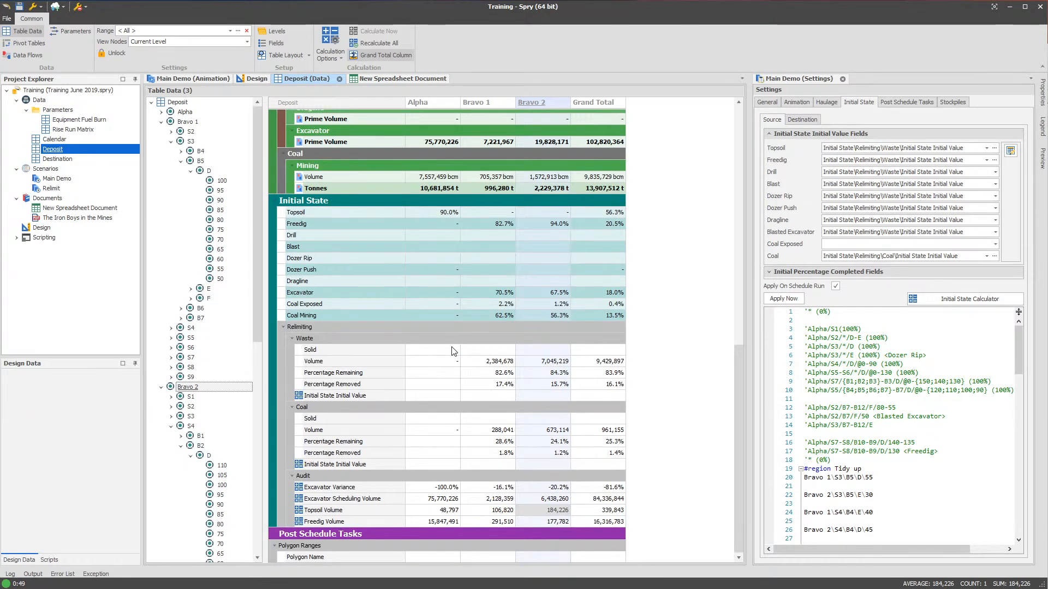
click(398, 79)
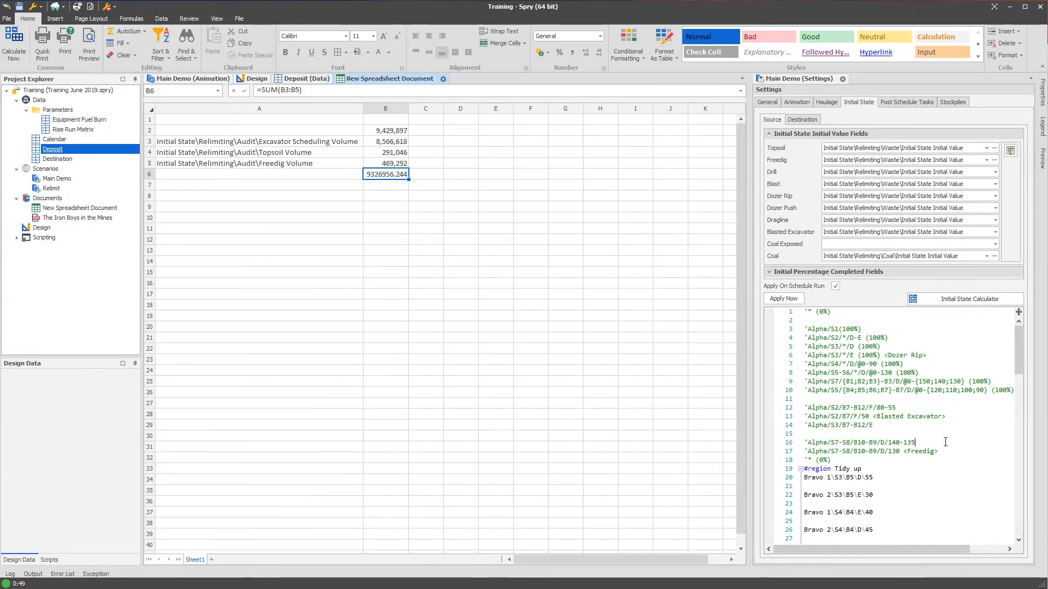
Comment out all the Bravo lines inside the Tidy up region of the source initial state and apply the initial state now
scroll(799, 418, down, 2)
click(800, 417)
click(800, 417)
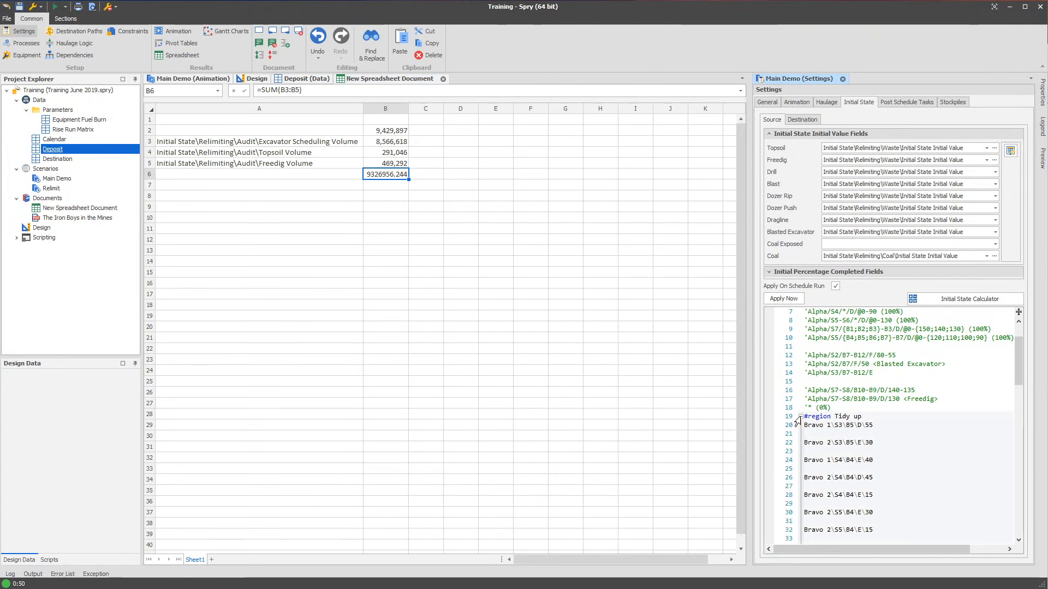
scroll(840, 431, down, 20)
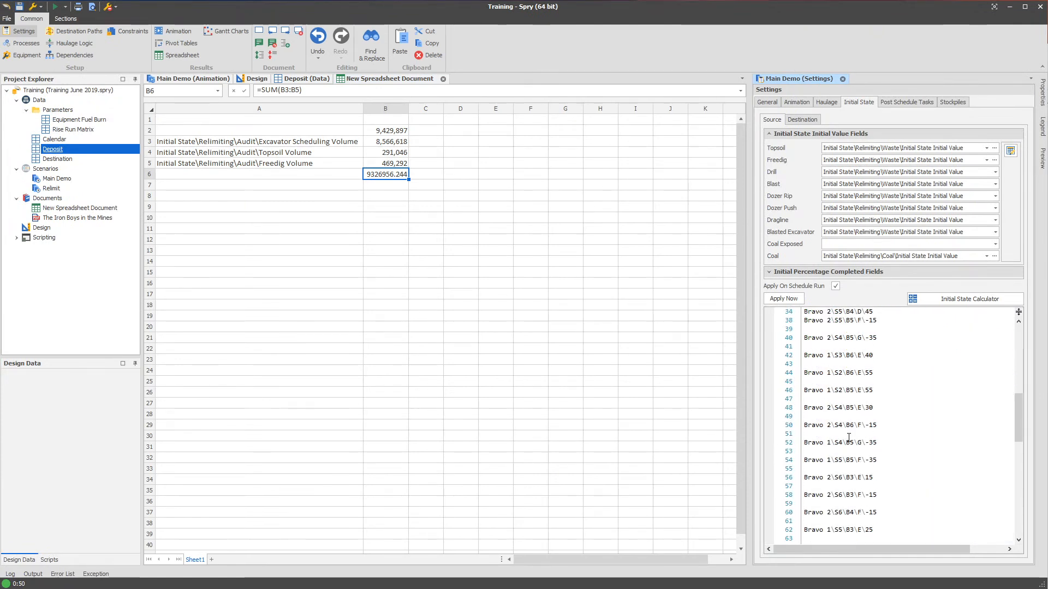
drag(888, 459, 804, 312)
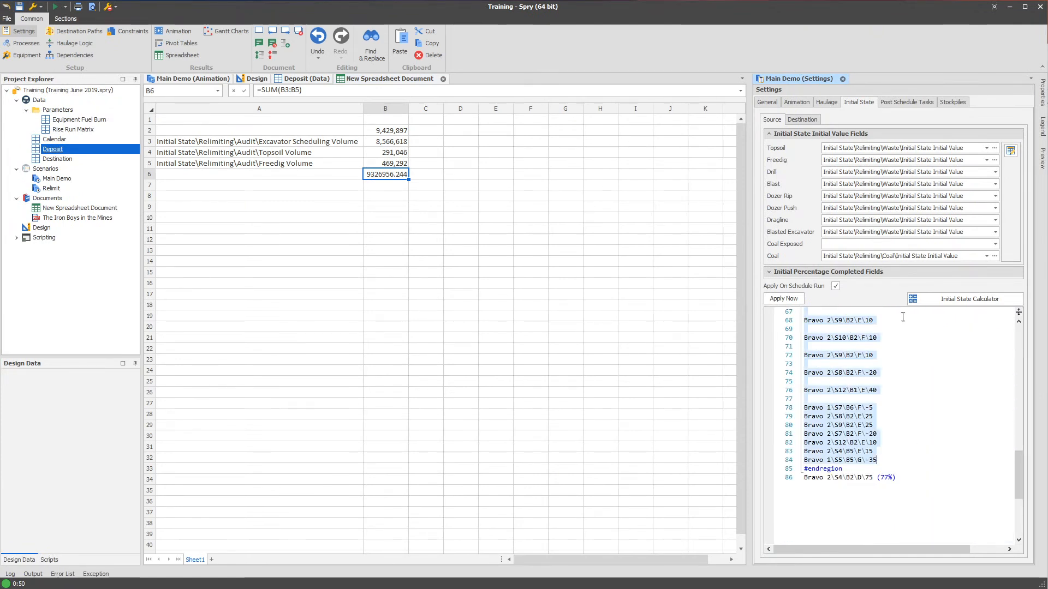
right_click(876, 431)
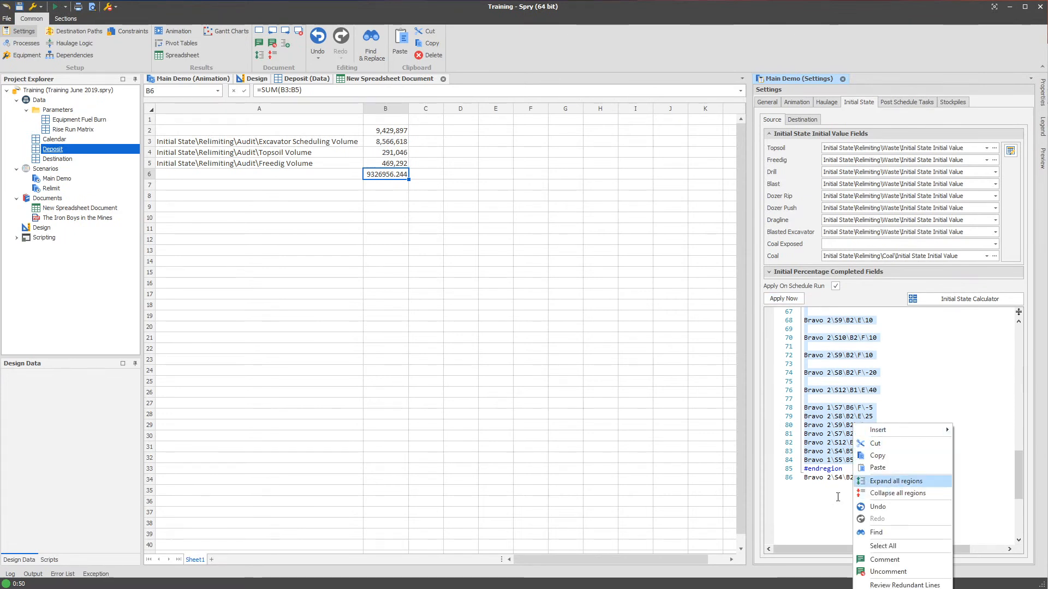
click(884, 560)
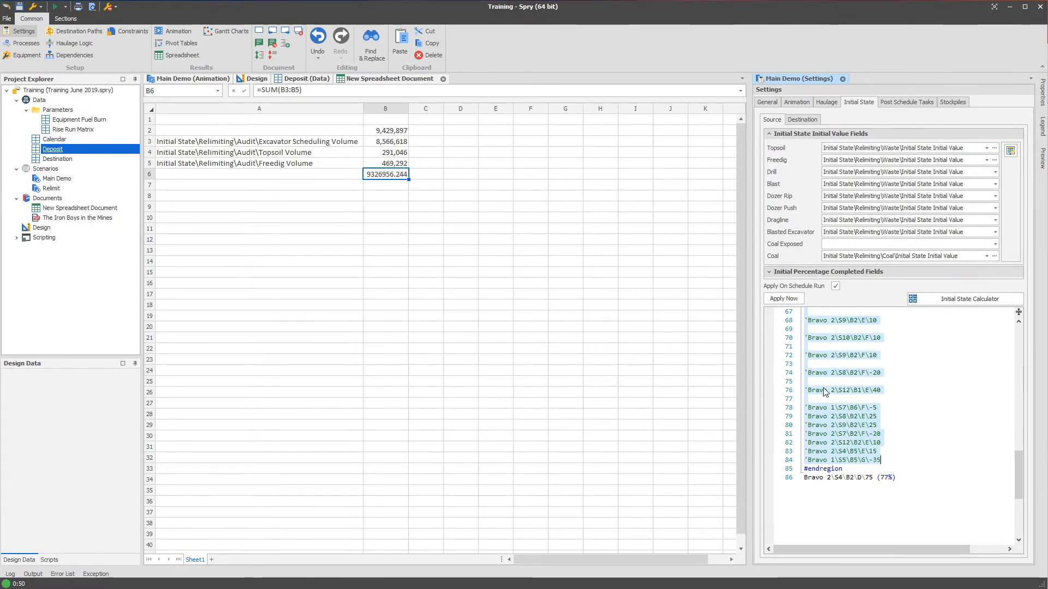
click(792, 300)
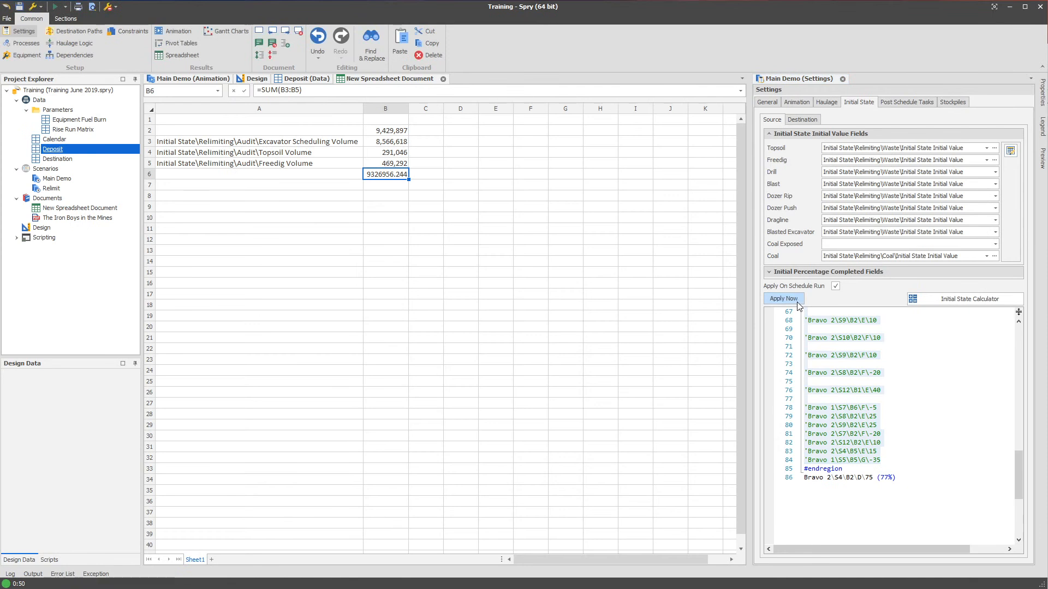
Recalculate the spreadsheet formulas and select the summed volume in cell B6
click(426, 284)
click(280, 195)
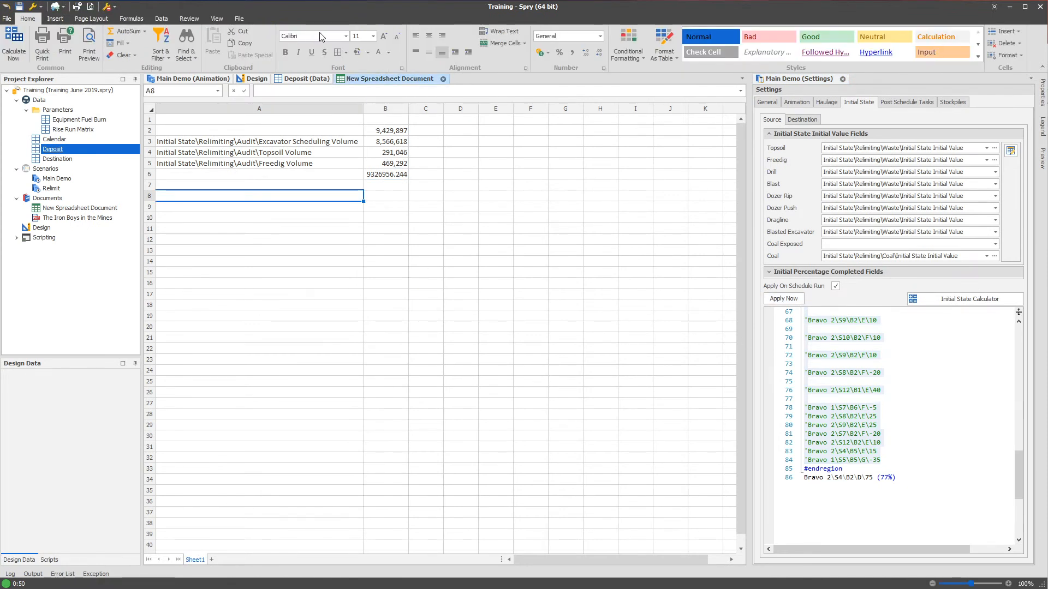
click(131, 18)
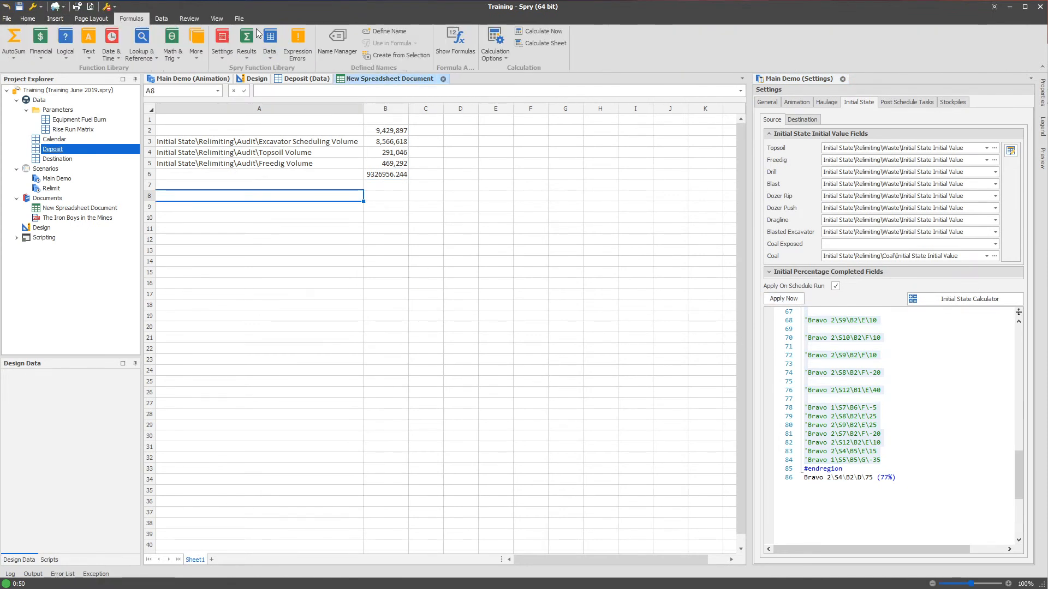
click(543, 31)
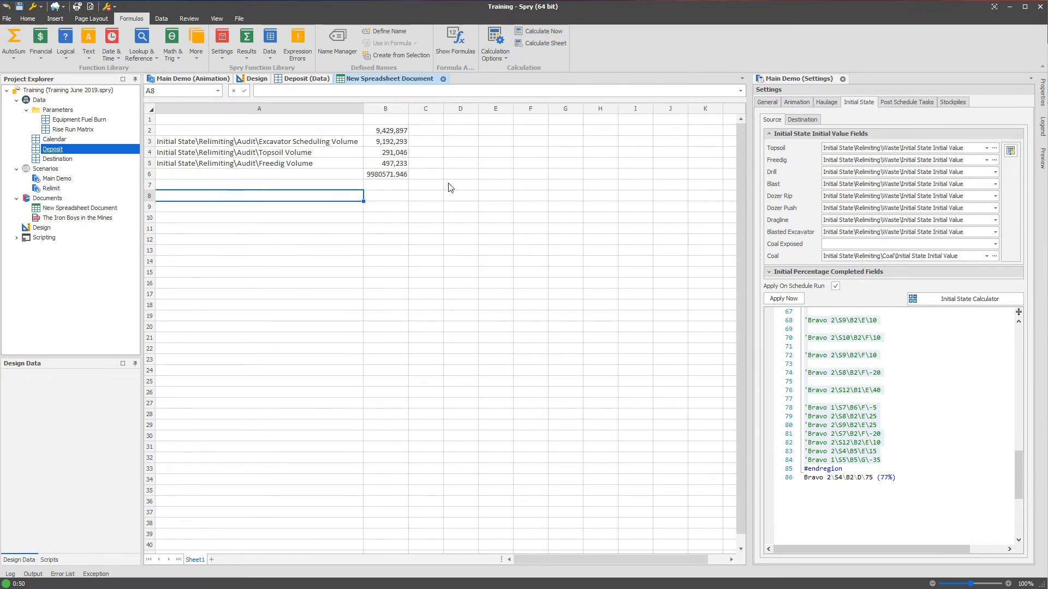
click(390, 175)
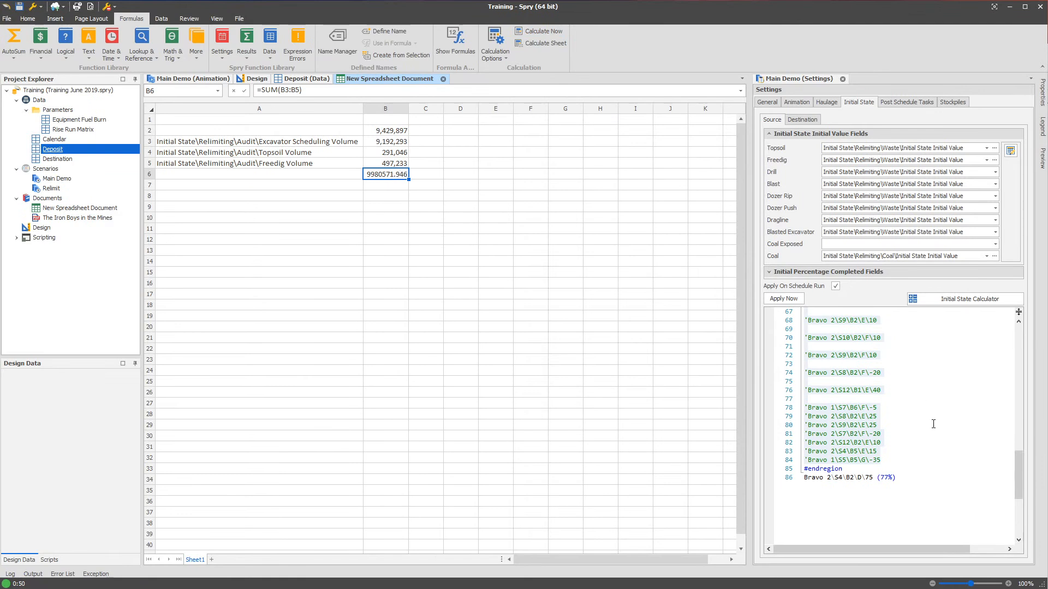
Uncomment all the Bravo lines inside the Tidy up region of the source initial state
click(919, 447)
click(892, 421)
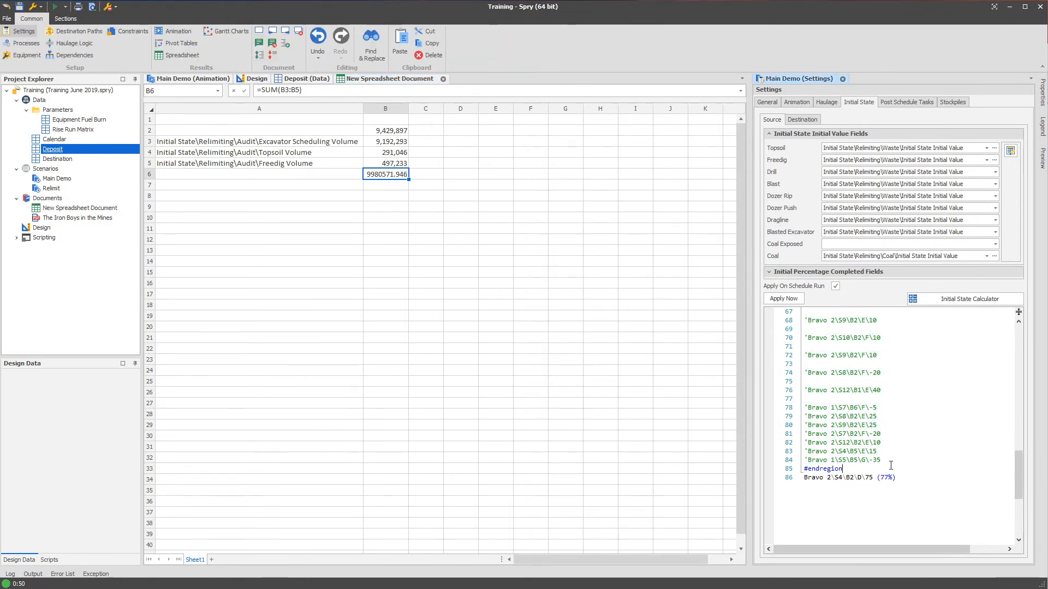
scroll(891, 459, up, 18)
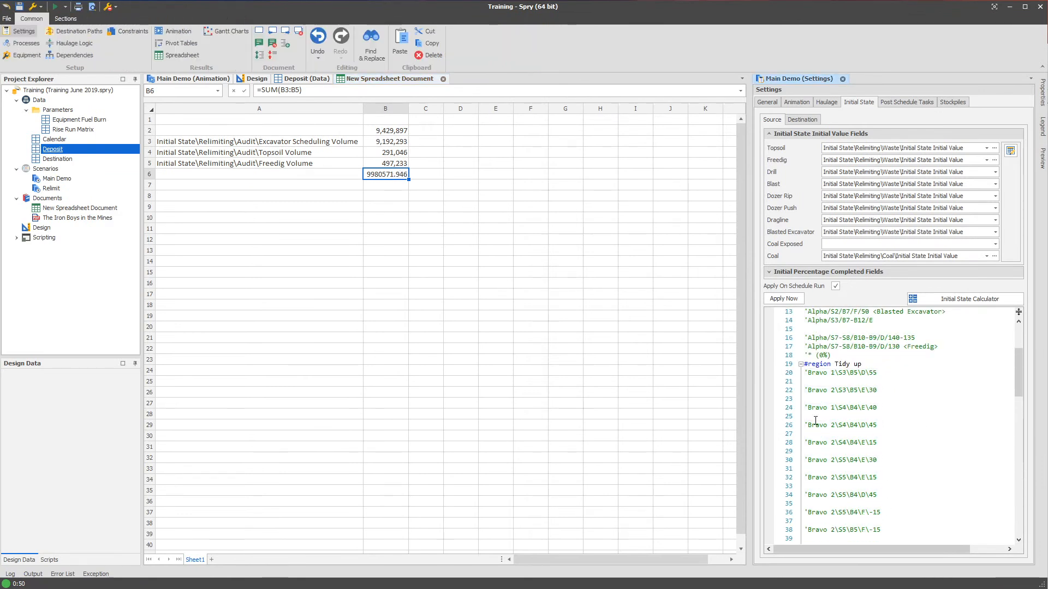
shift+click(807, 371)
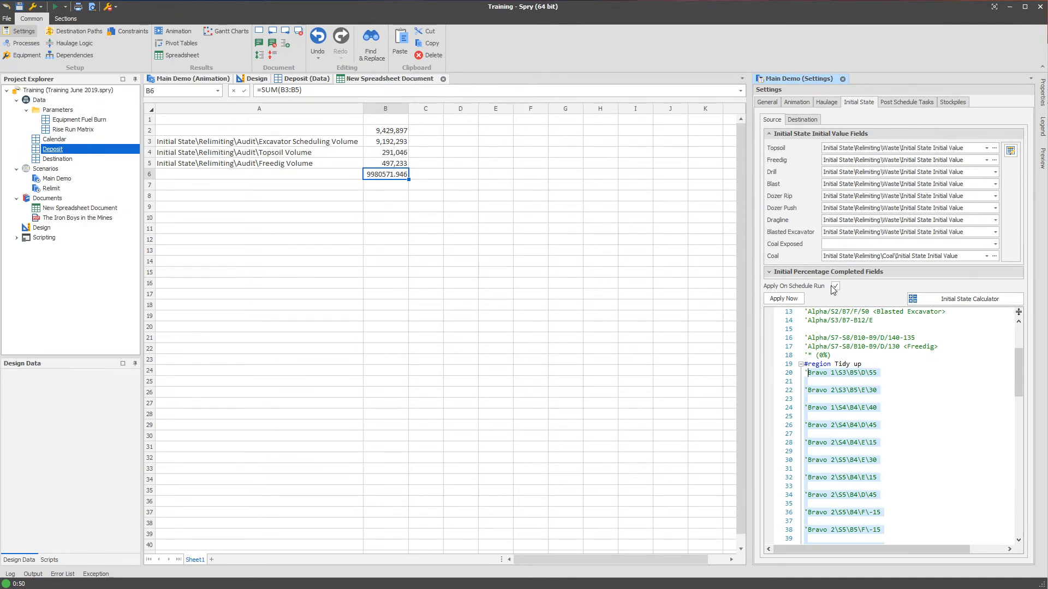
click(272, 43)
click(890, 408)
scroll(893, 405, down, 3)
scroll(893, 405, down, 14)
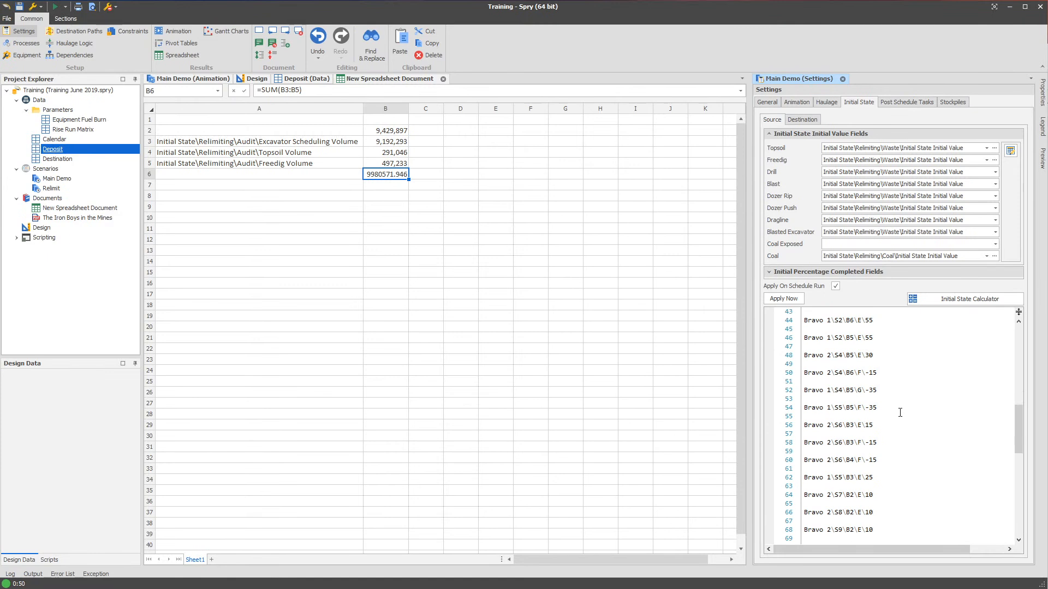
Inspect the total in cell B6 and the Topsoil Volume formula in cell B4 of the spreadsheet
click(464, 328)
click(352, 217)
click(357, 185)
click(381, 174)
click(392, 152)
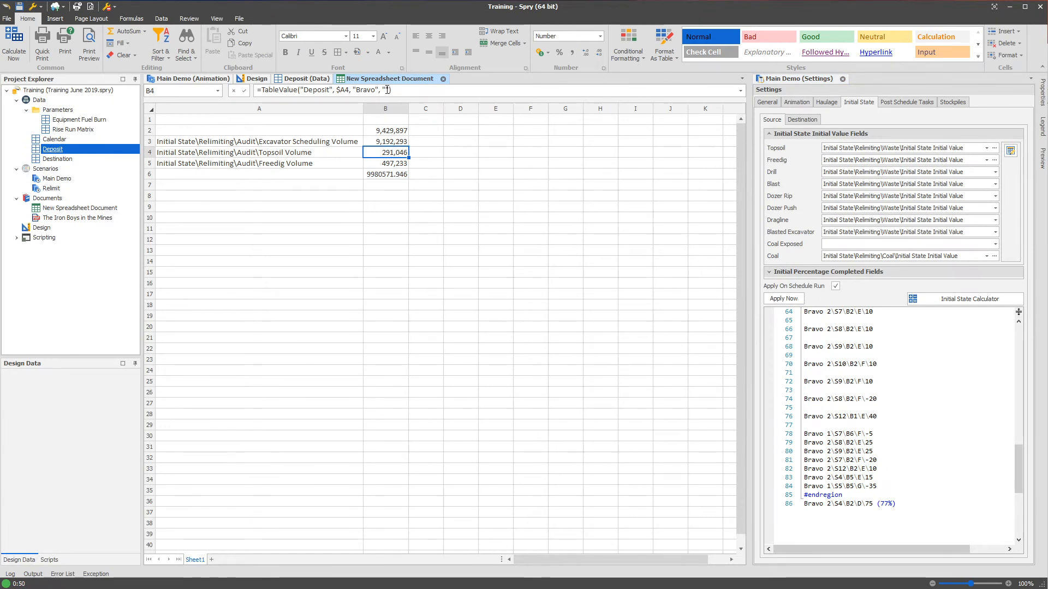
click(279, 188)
click(349, 205)
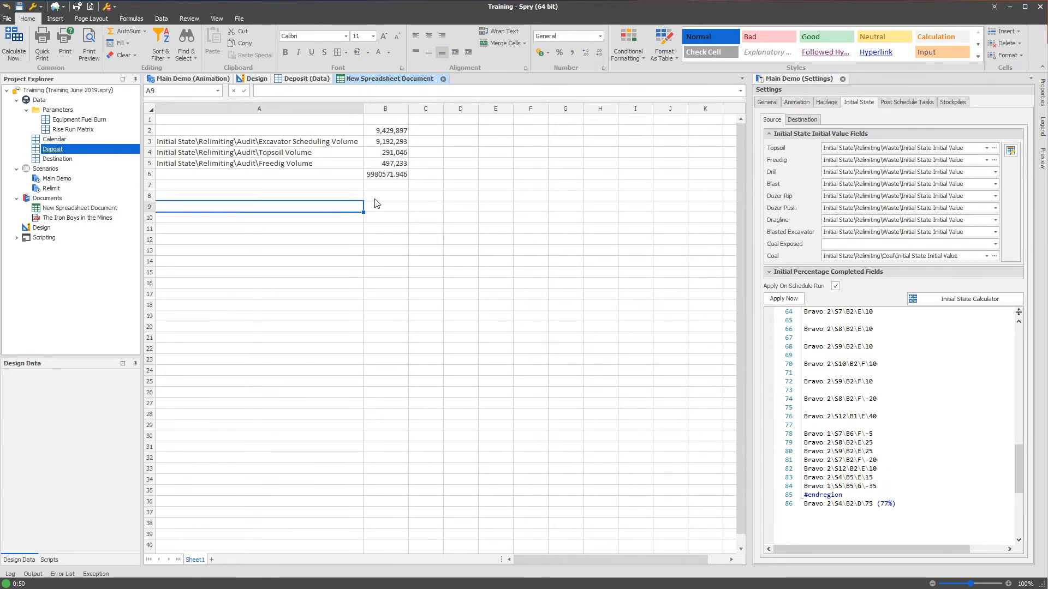
click(375, 199)
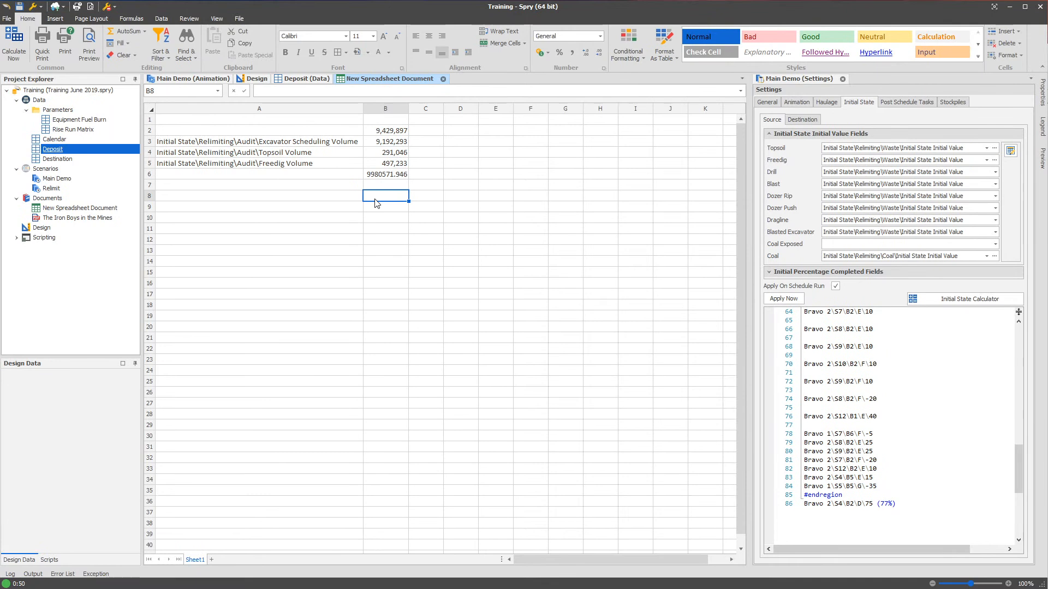
Insert a blank column before the field names column of the spreadsheet
key(Up)
key(Up)
key(Up)
key(Up)
key(Up)
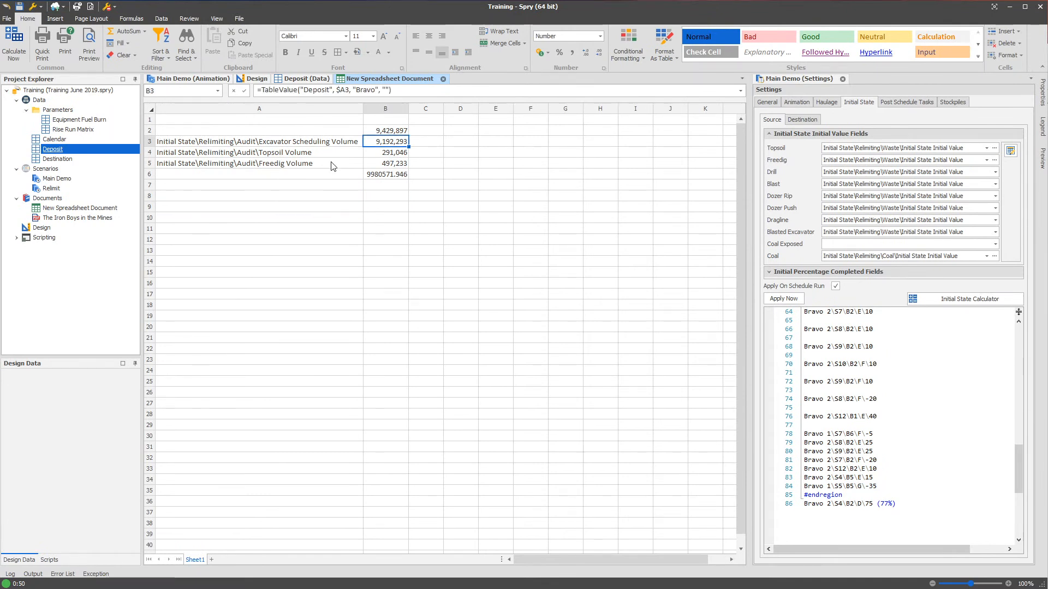
click(300, 109)
right_click(301, 109)
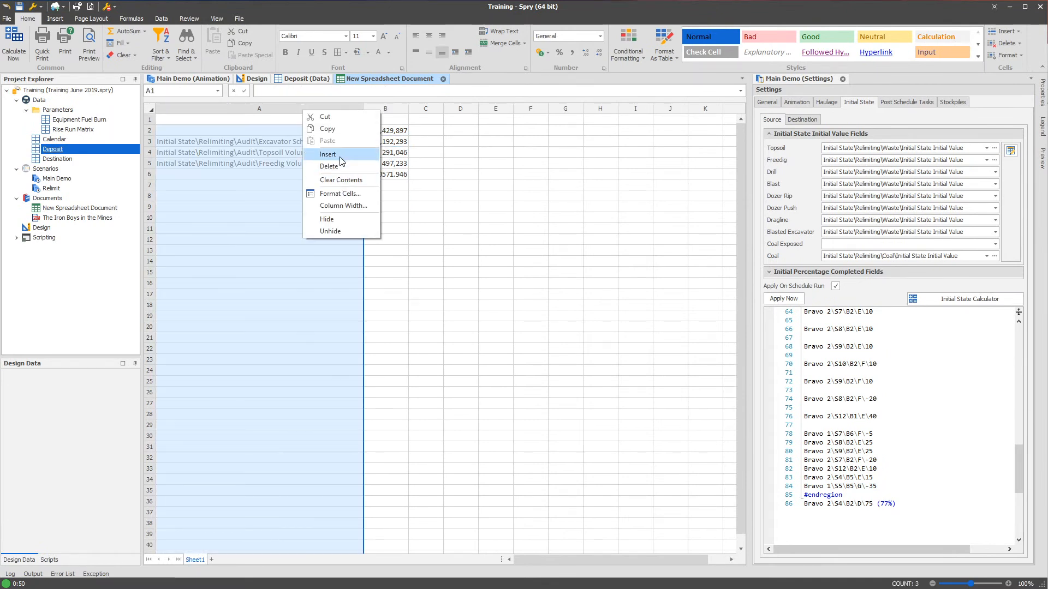
click(338, 156)
click(273, 219)
click(211, 155)
click(172, 141)
click(259, 129)
Enter the header "Field" in B1 above the field names and "Range" in A1
click(287, 121)
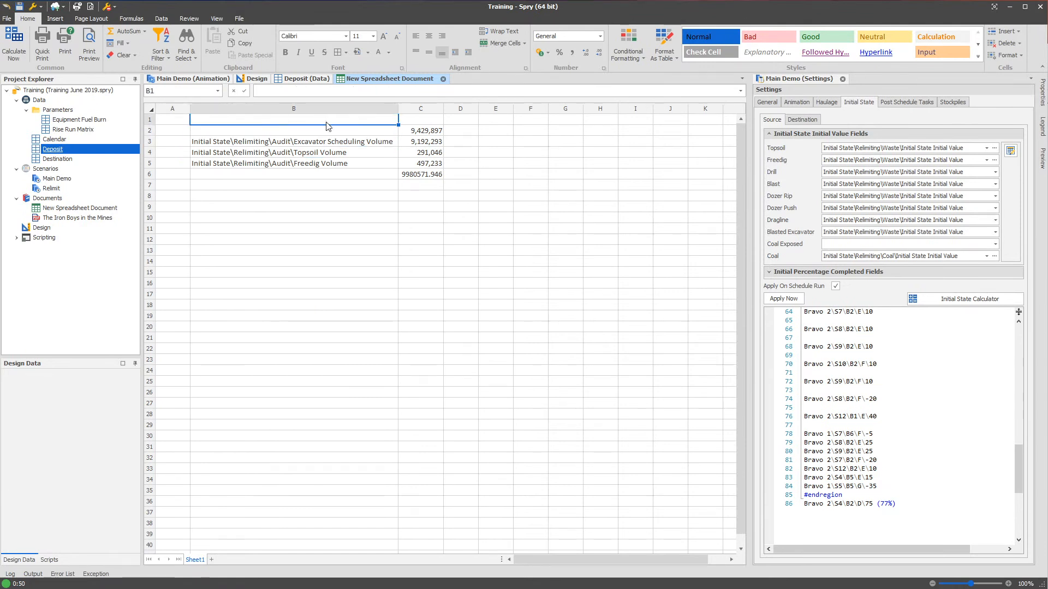
text(Field)
key(Return)
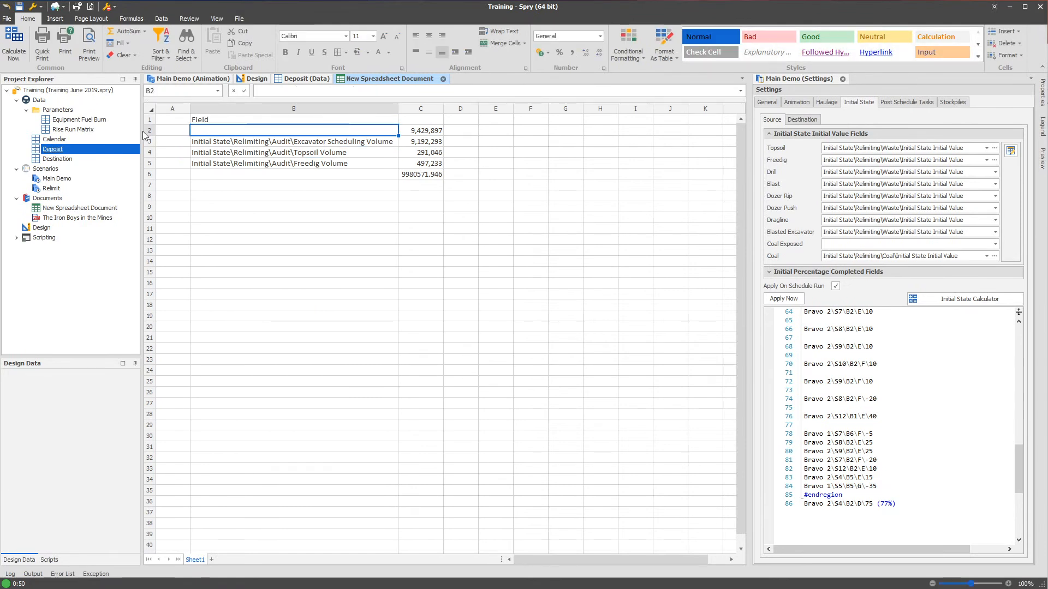
click(172, 121)
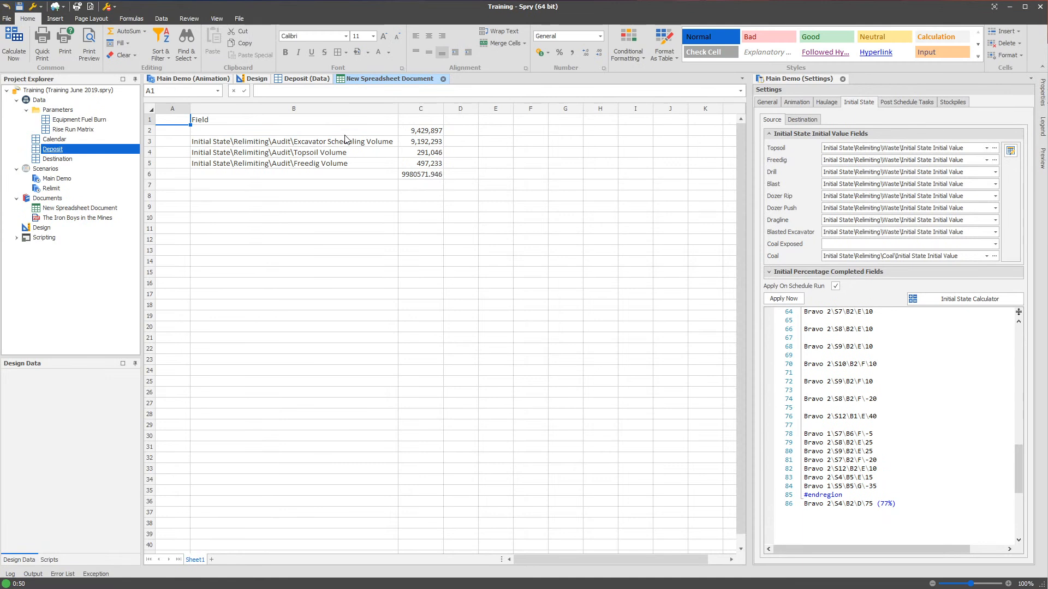
text(Range)
key(Return)
Insert another column before the Range column and head it "Parent Node" in A1
right_click(180, 108)
click(183, 145)
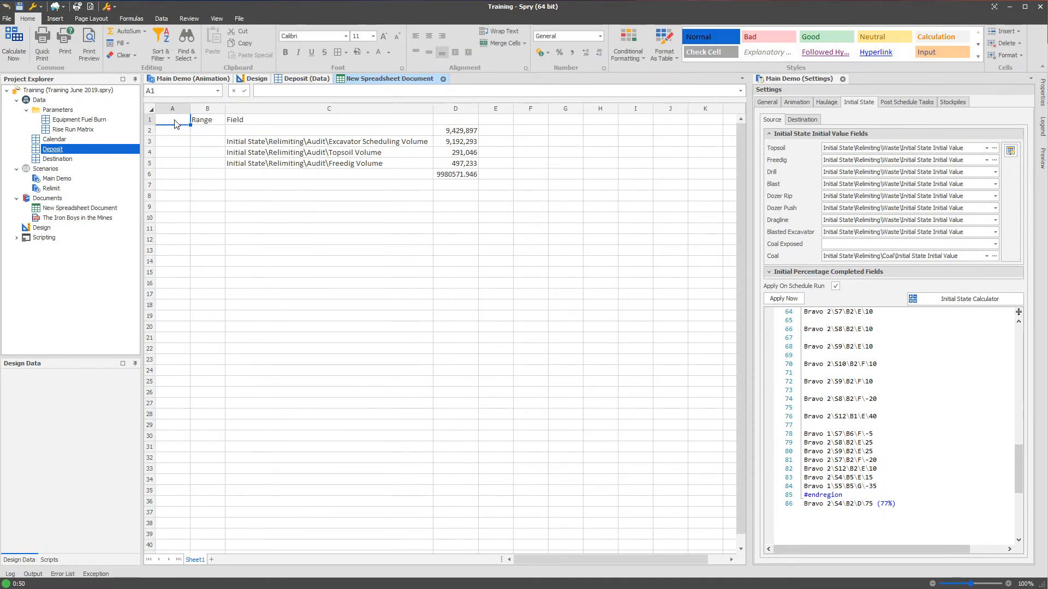
text(Parent Node)
key(Return)
click(470, 142)
click(371, 91)
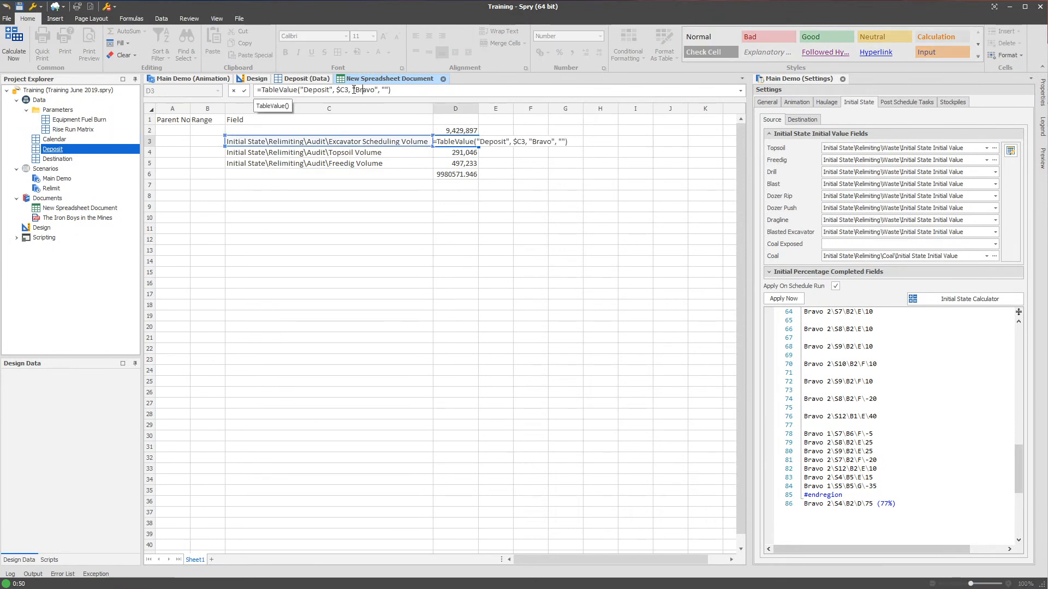
double_click(360, 90)
key(ctrl+c)
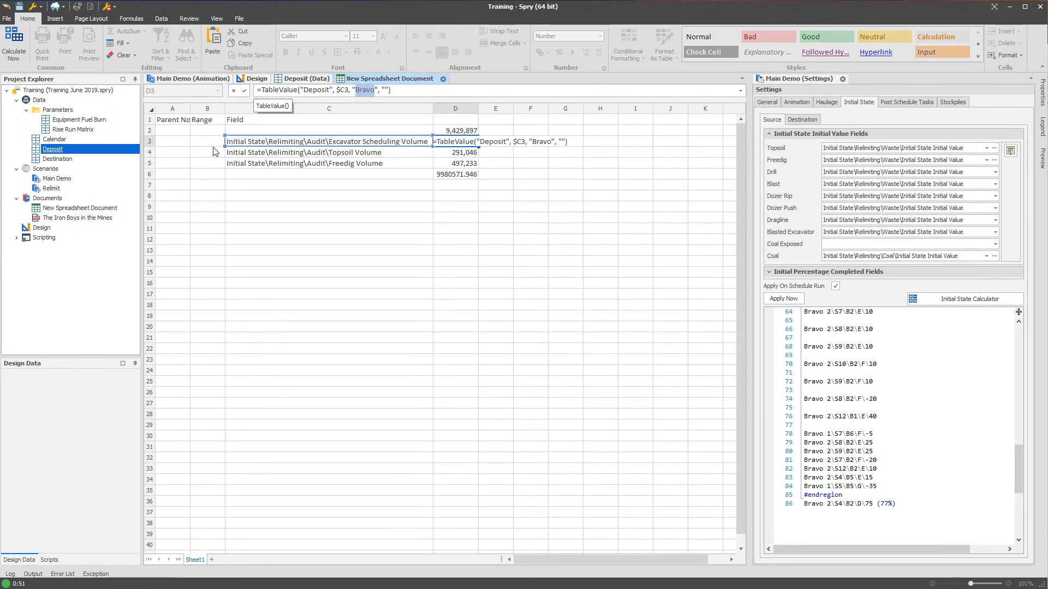
click(360, 89)
double_click(361, 90)
click(361, 90)
key(Escape)
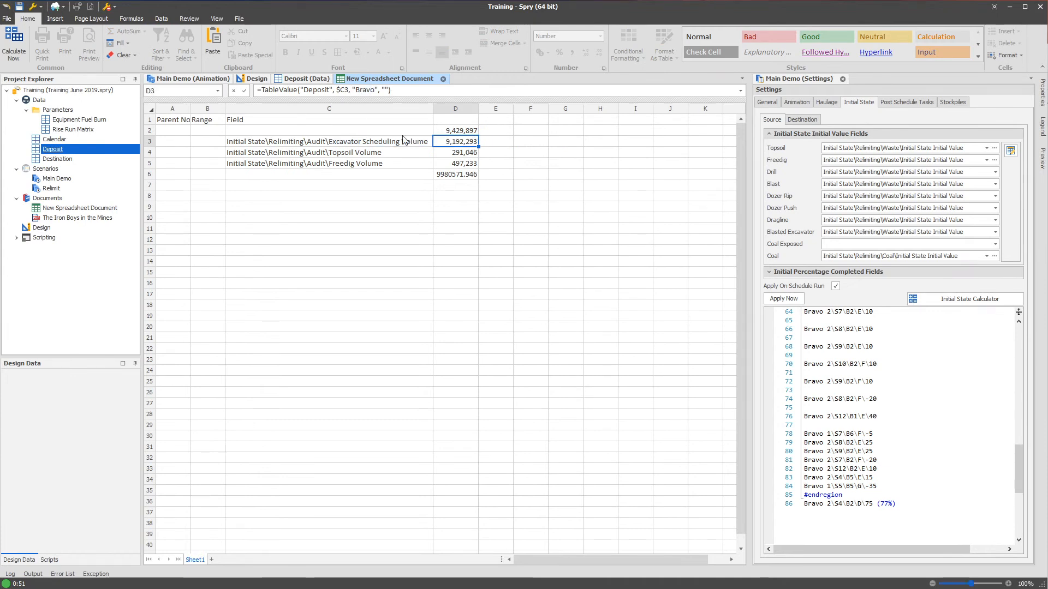
Replace the literal "Bravo" in the Excavator Scheduling Volume formula in D3 with the column-locked reference $B3
click(457, 153)
click(444, 142)
click(354, 90)
drag(354, 91, 377, 90)
click(210, 144)
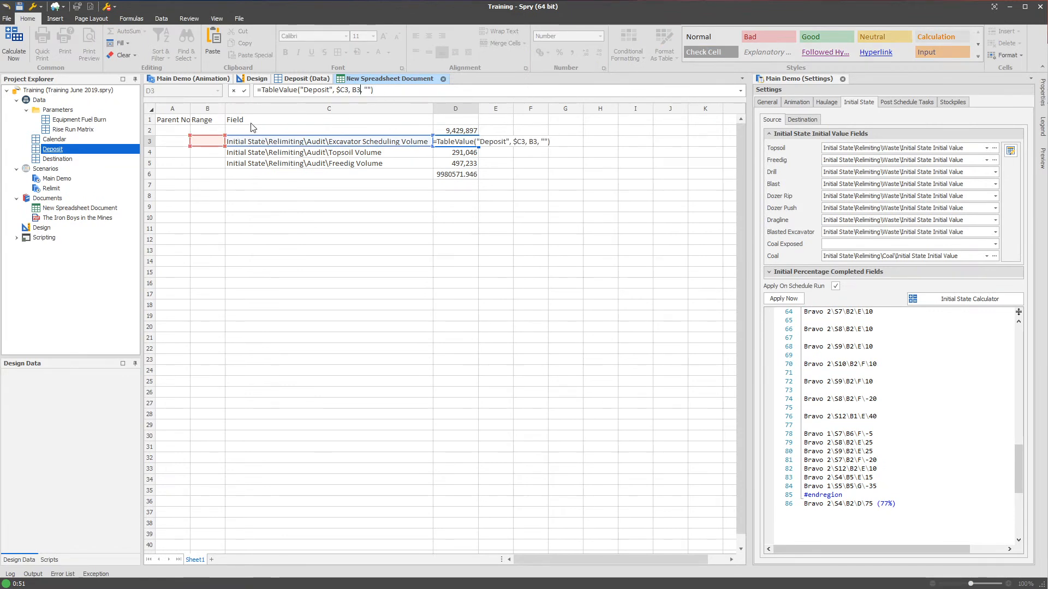
key(F4)
key(F4)
key(F4)
key(Return)
Enter Bravo in B3 under the Range header and fill it down to B5
click(207, 142)
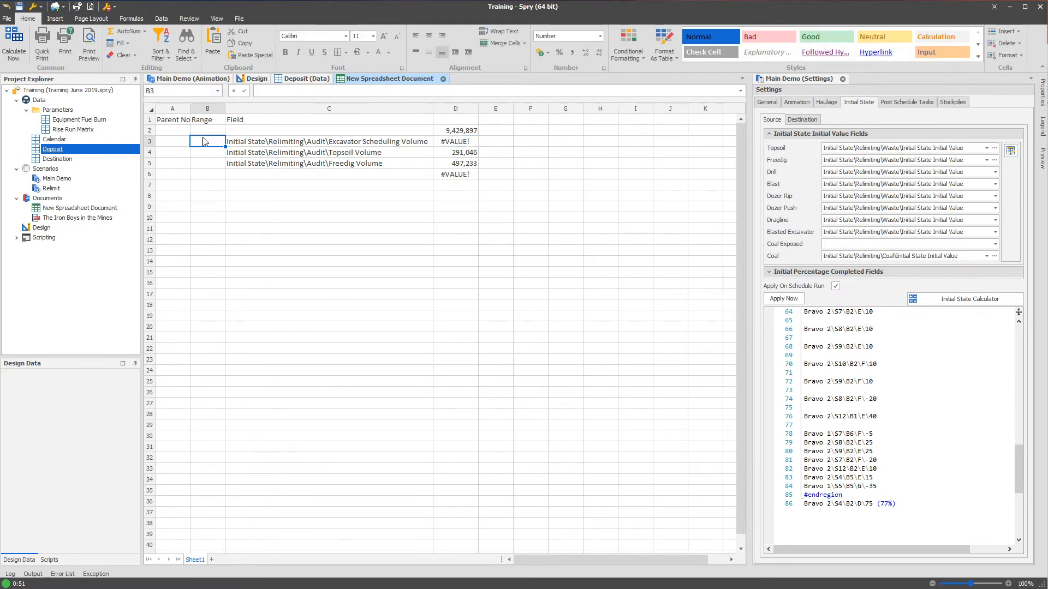
text(Bravo)
key(Return)
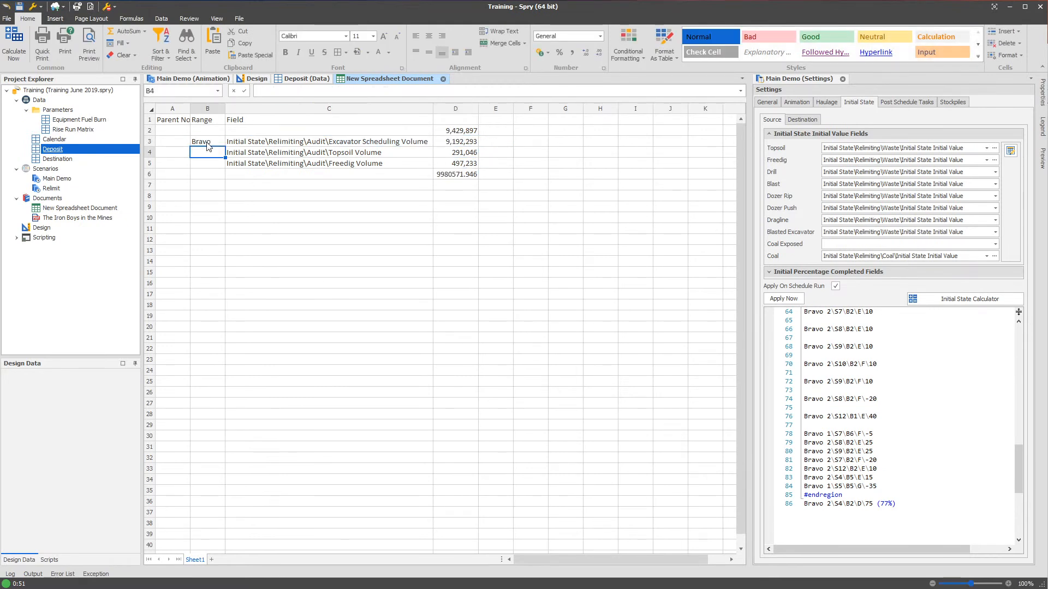
click(211, 143)
drag(226, 146, 227, 167)
Fill the D3 volume formula down to D5 for the Topsoil and Freedig rows
click(472, 145)
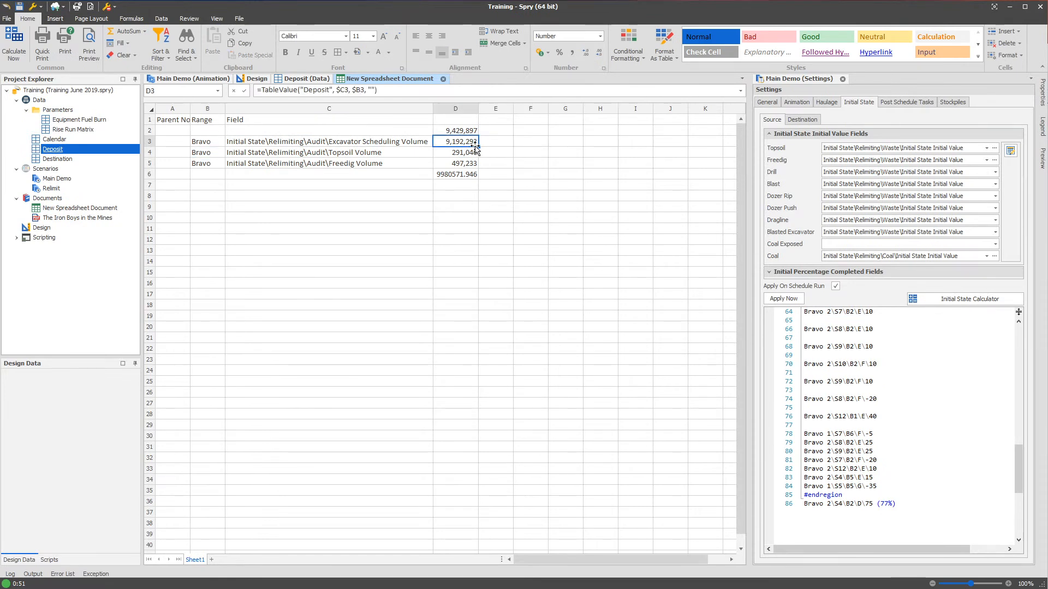
drag(478, 147, 479, 167)
click(510, 165)
click(220, 164)
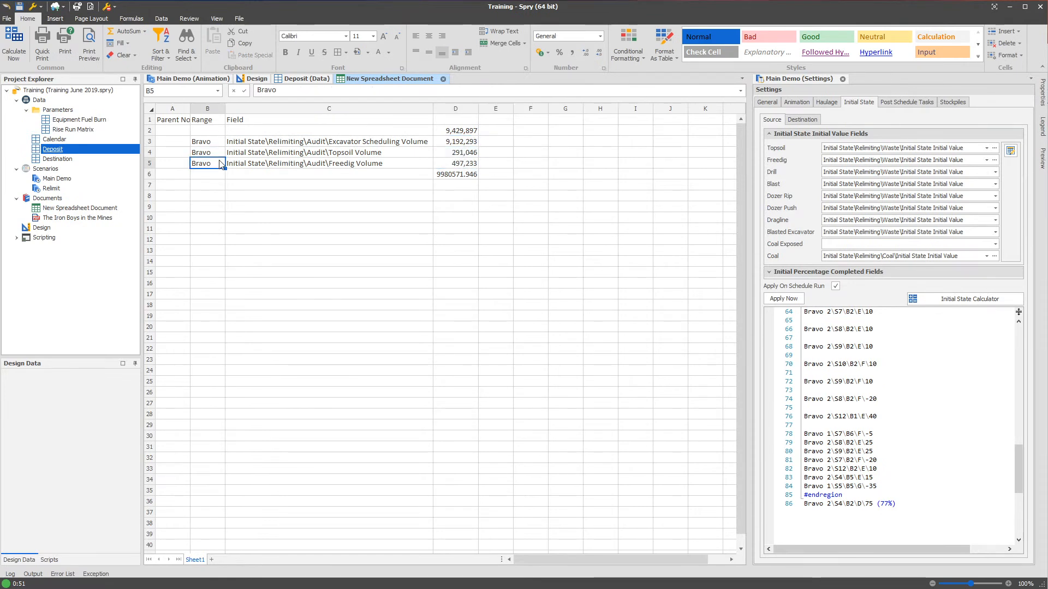
Delete the Parent Node column from the spreadsheet
right_click(172, 108)
click(197, 167)
drag(190, 136, 232, 135)
click(540, 313)
click(334, 326)
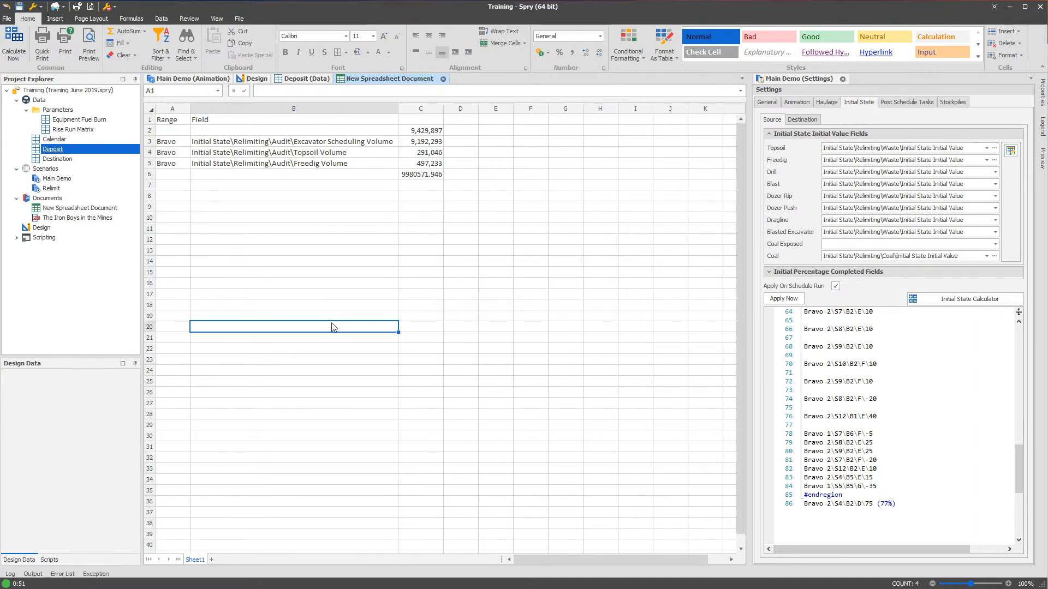
Insert two blank columns before the Range column
right_click(169, 111)
click(185, 156)
click(250, 239)
key(ctrl+Home)
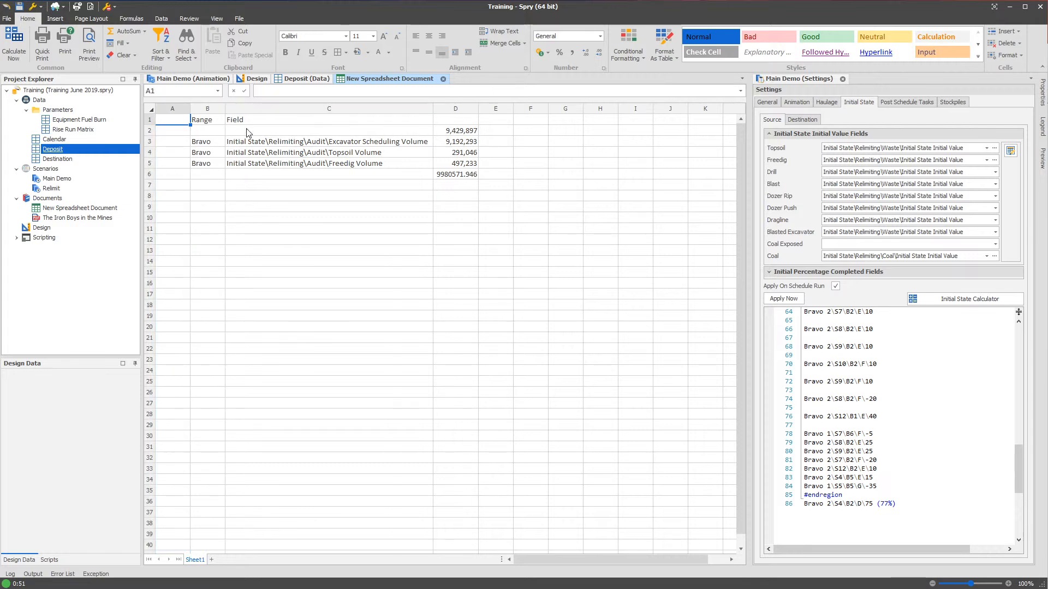
right_click(173, 108)
click(216, 159)
Enter the header "Table" in A1 and "Deposit" in A2, filling Deposit down to A5
click(174, 124)
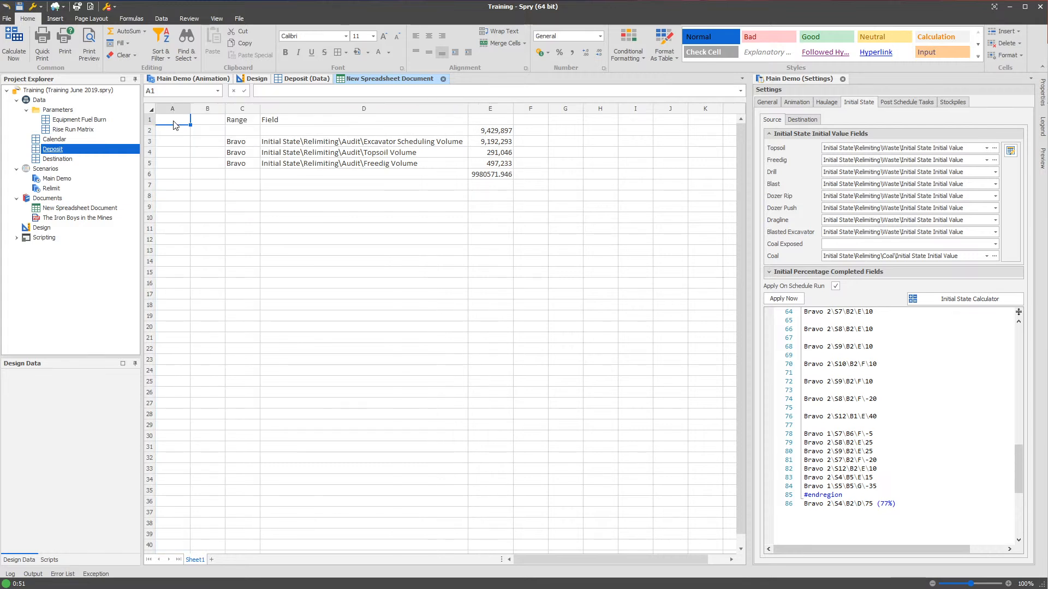
text(Table)
key(Return)
text(Deposit)
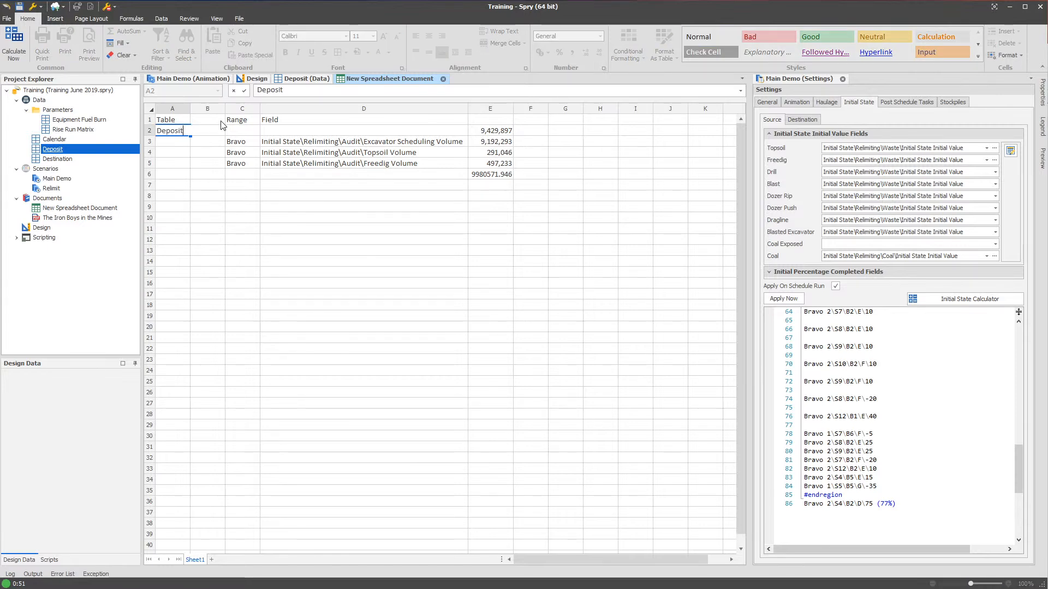
key(Return)
click(183, 130)
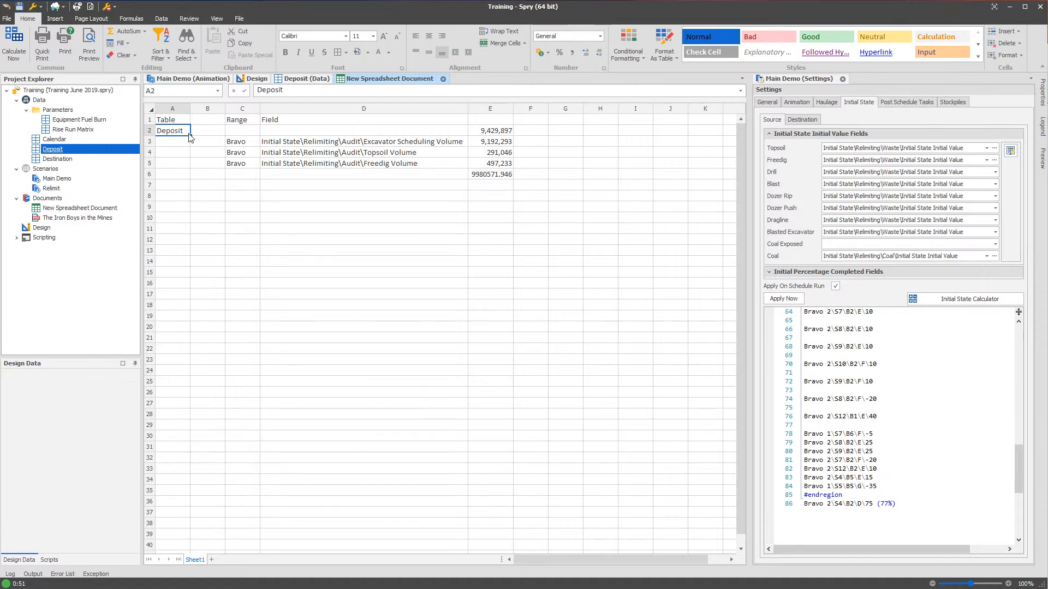
drag(190, 136, 188, 166)
click(292, 144)
click(499, 143)
click(534, 121)
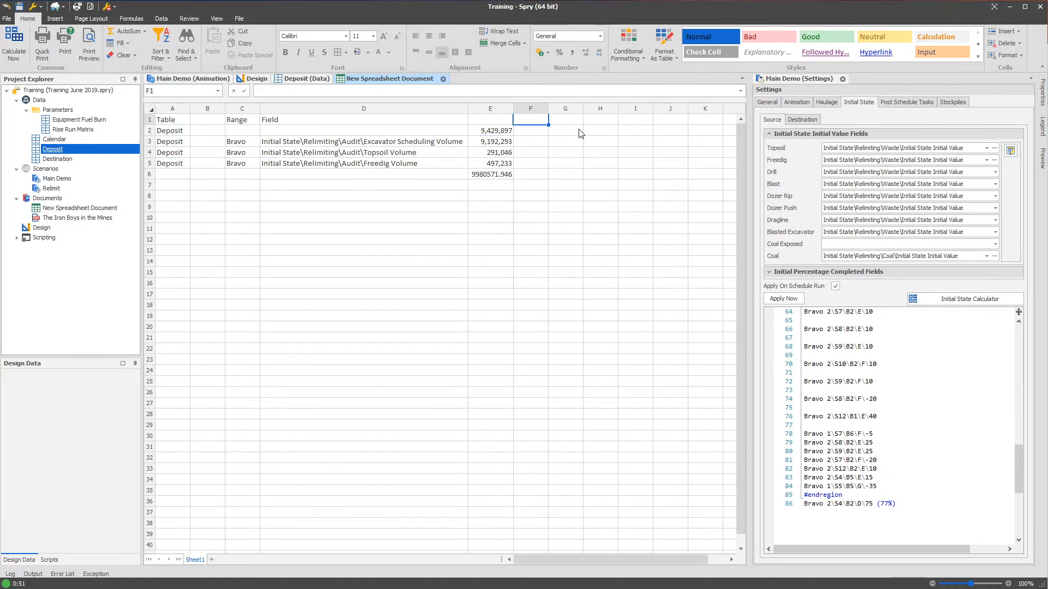
click(453, 154)
click(453, 164)
click(454, 142)
click(528, 133)
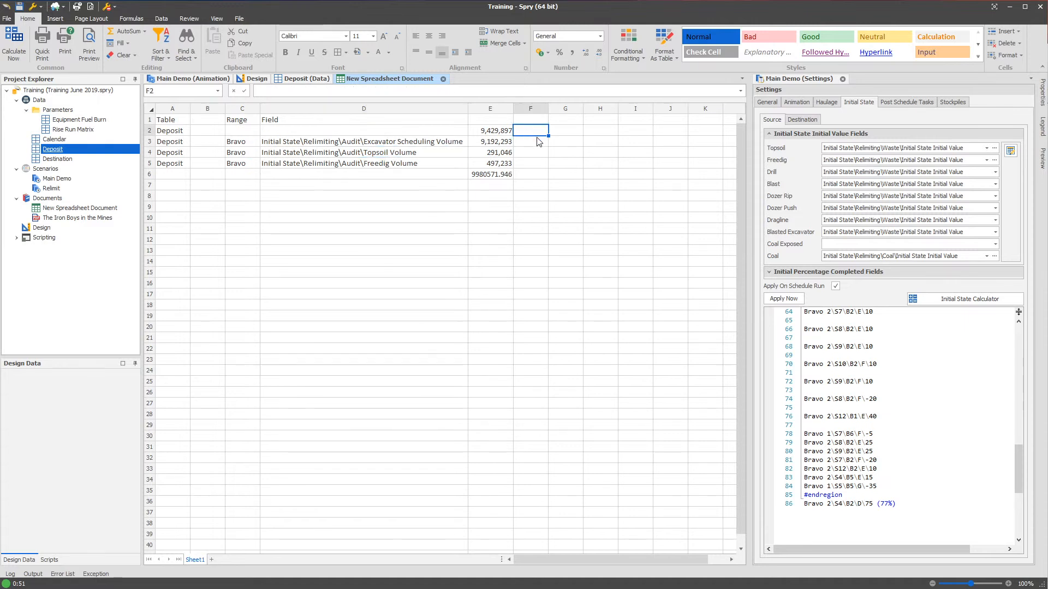
Move the relimited waste volume formula from E2 to F3, beside the Excavator Scheduling Volume value
click(490, 133)
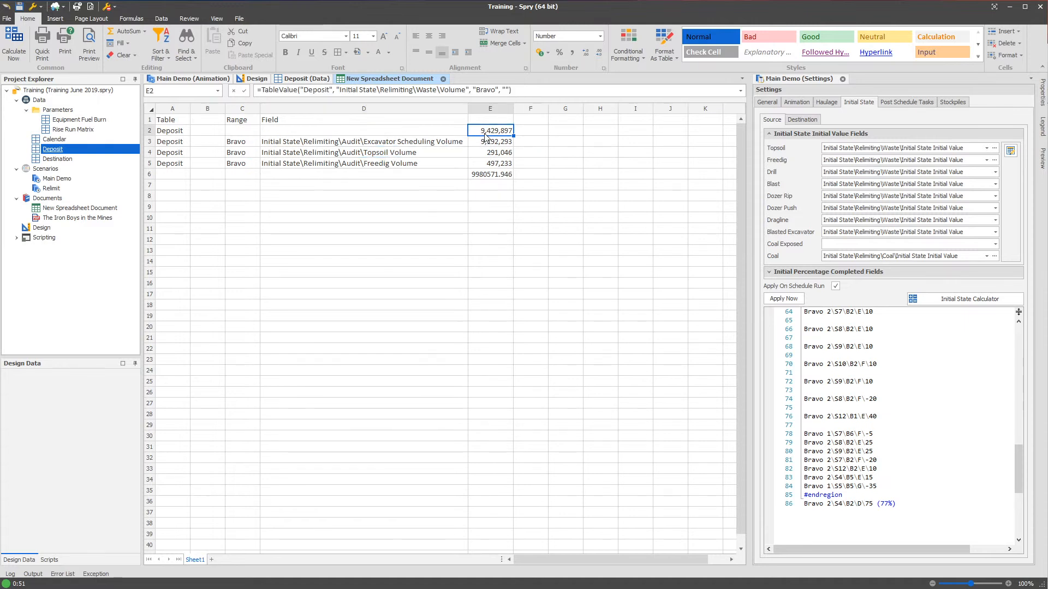
key(ctrl+c)
click(530, 143)
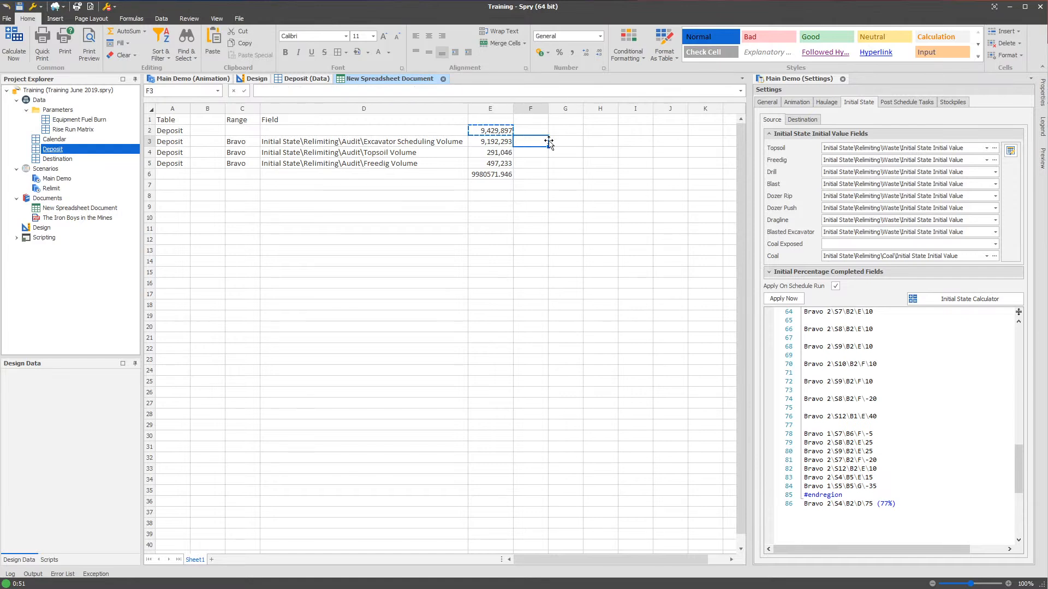
key(ctrl+v)
click(543, 126)
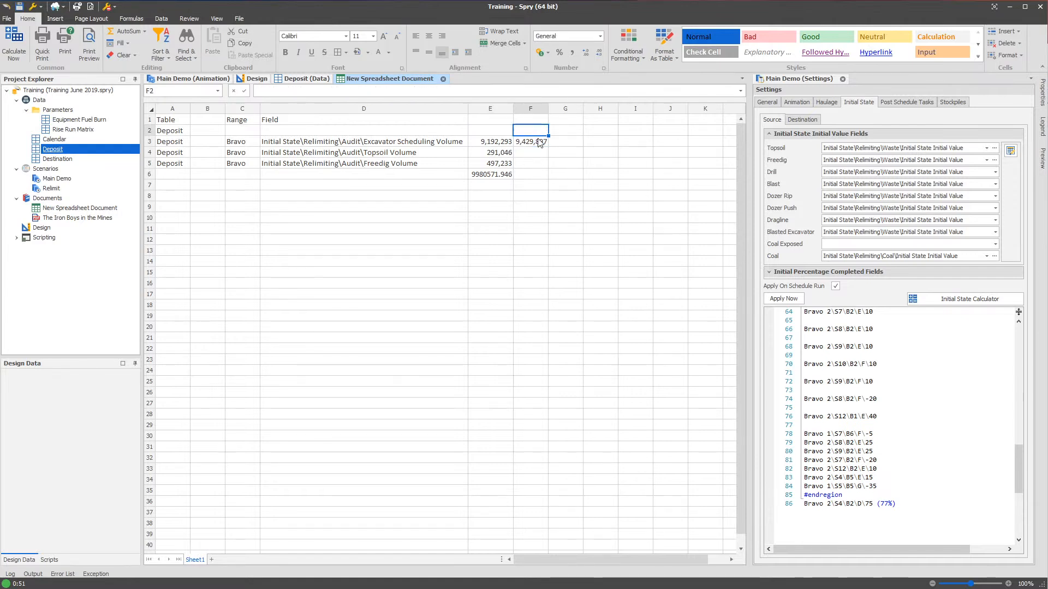
Enter the header "Relimited Volume" in F1 and widen column F to fit it
click(540, 121)
text(Relimited Volume)
key(Return)
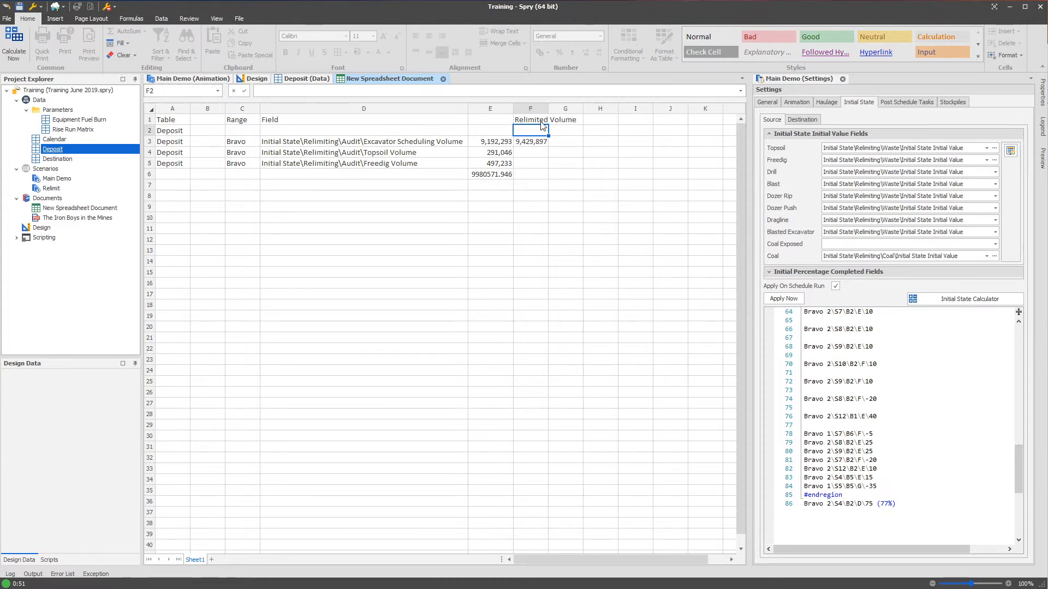
drag(550, 106, 581, 106)
click(562, 141)
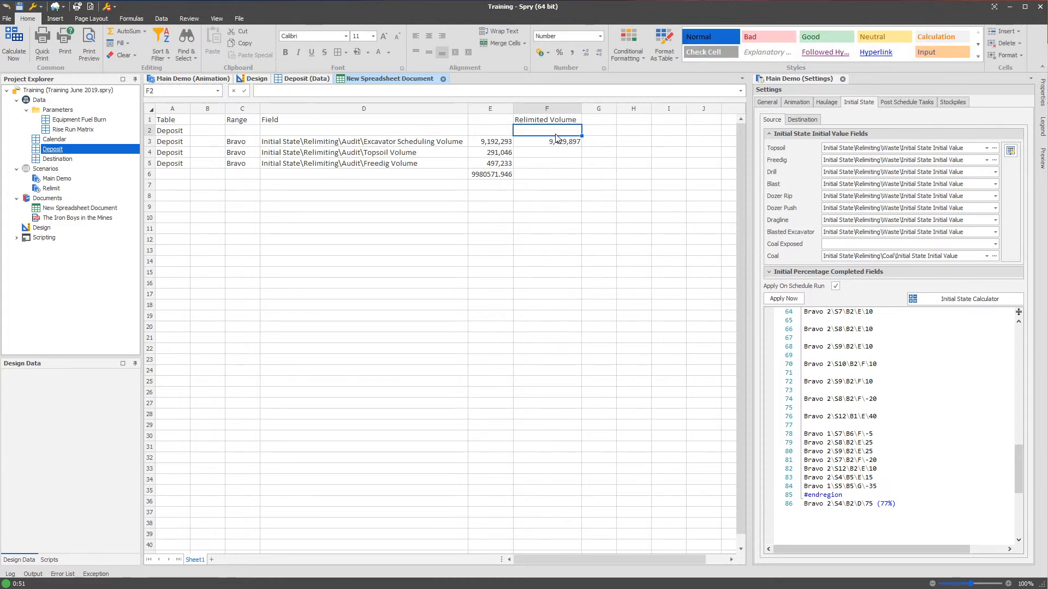
click(306, 186)
click(177, 184)
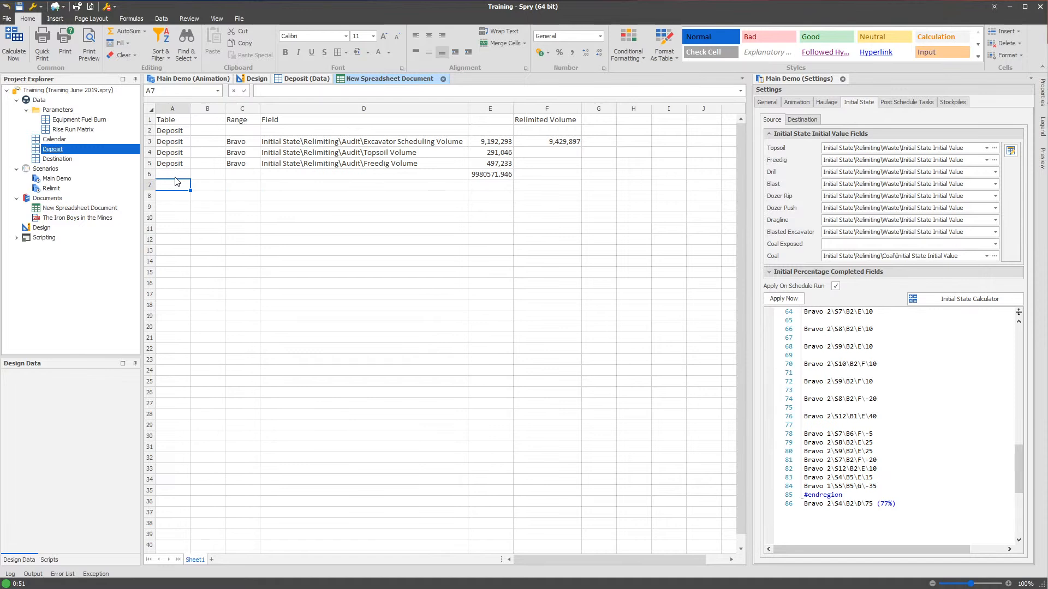
key(Up)
click(563, 143)
click(597, 146)
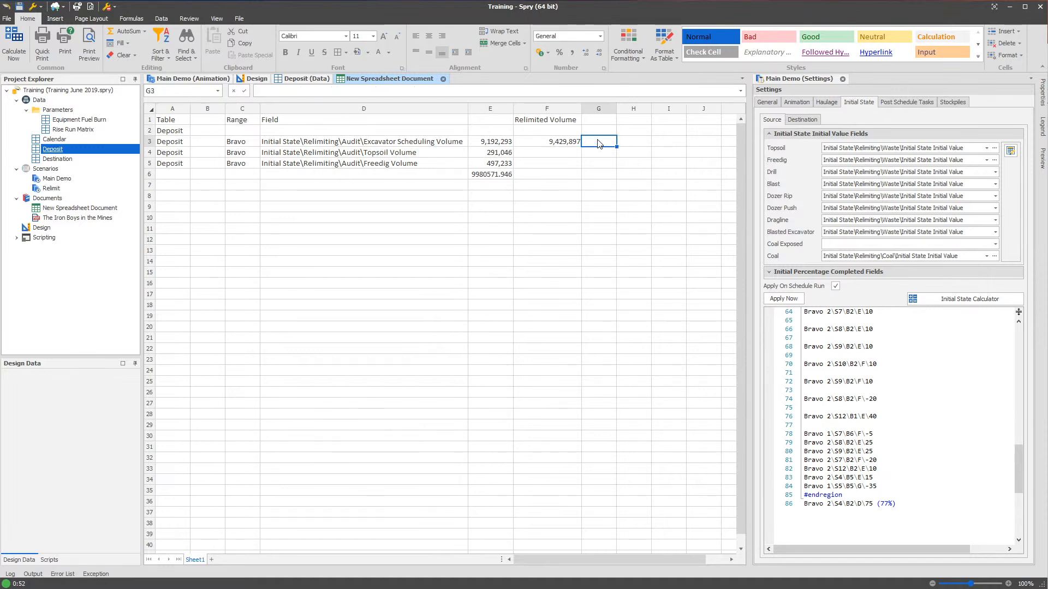
click(921, 503)
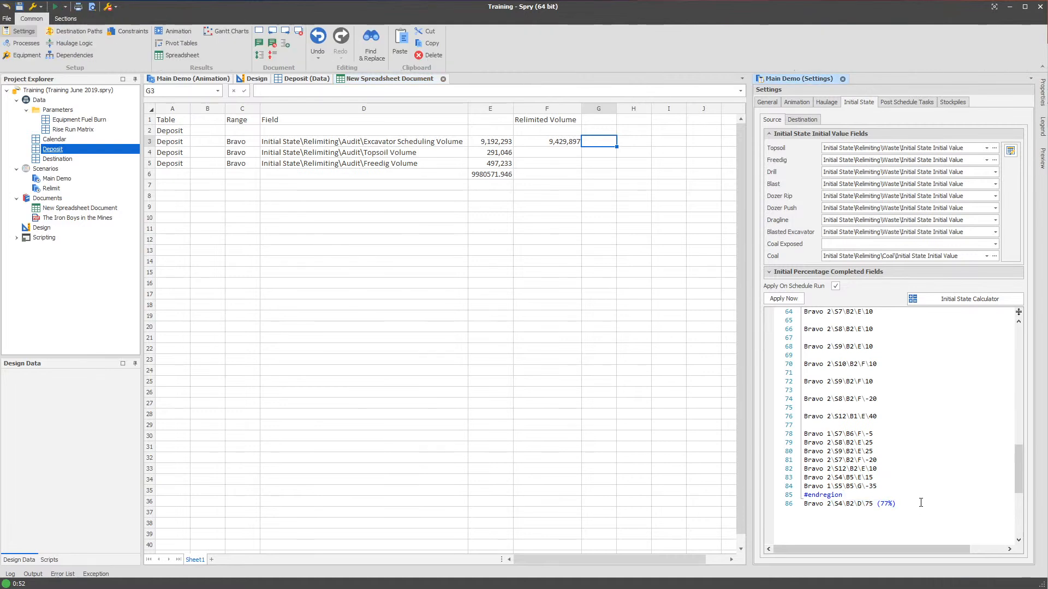
click(594, 144)
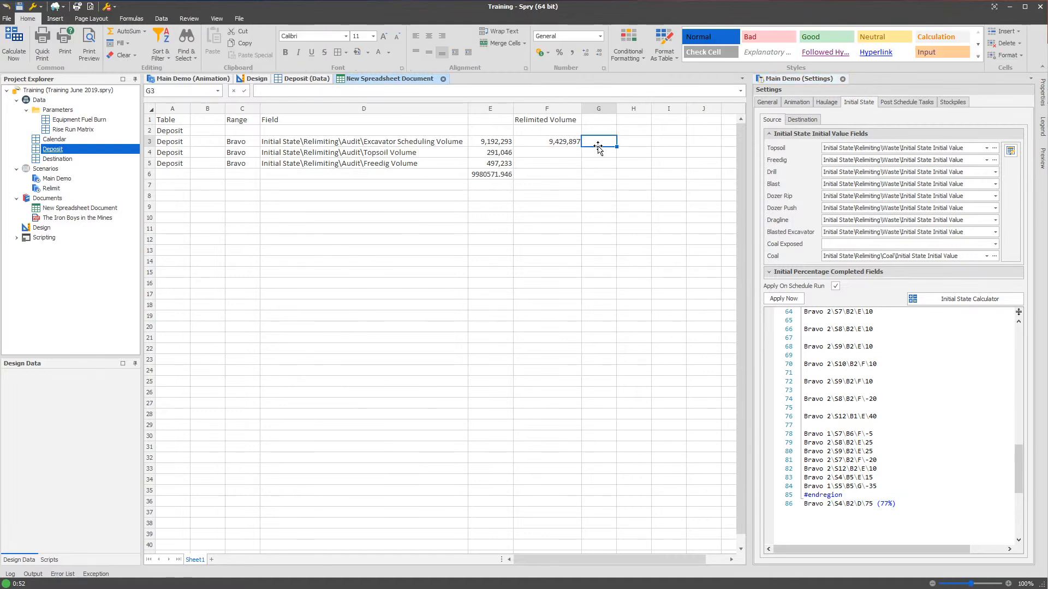
click(498, 145)
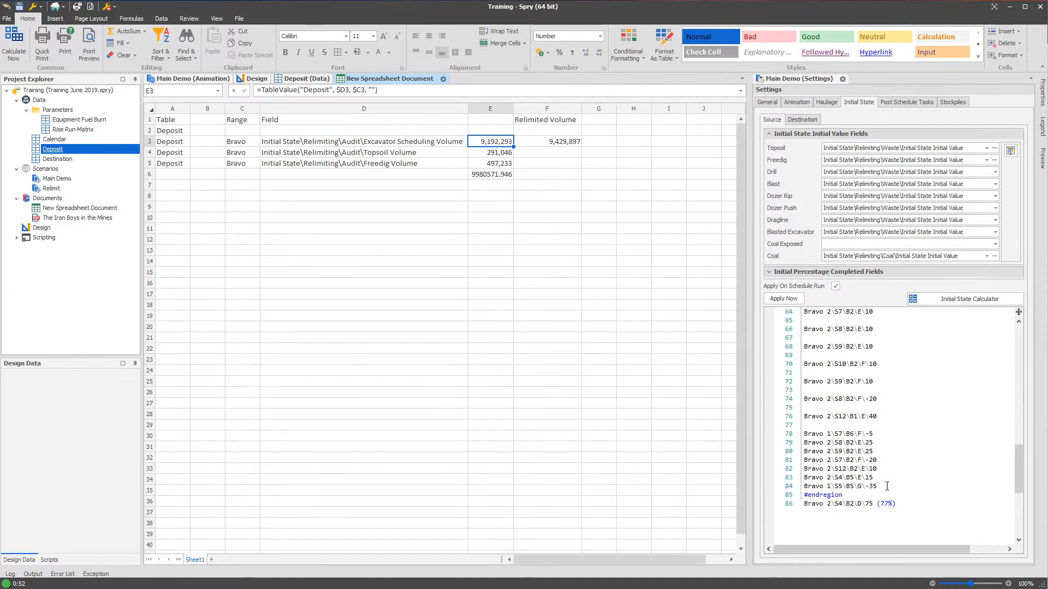
click(555, 187)
click(608, 147)
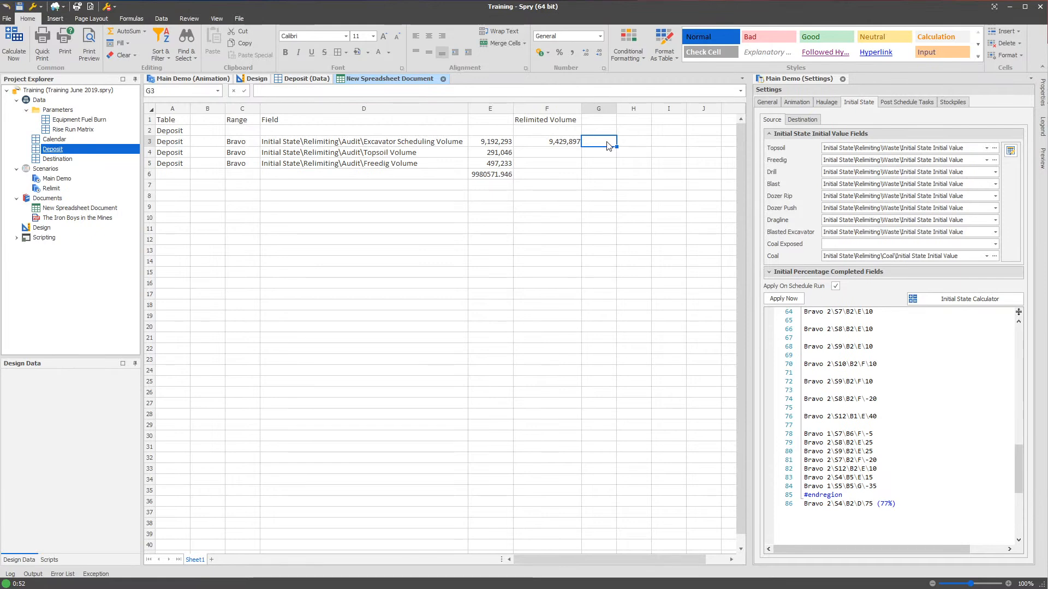
click(258, 238)
click(332, 205)
click(329, 189)
click(330, 198)
click(328, 215)
Enter 8500000 in G3, next to the relimited volume
click(602, 143)
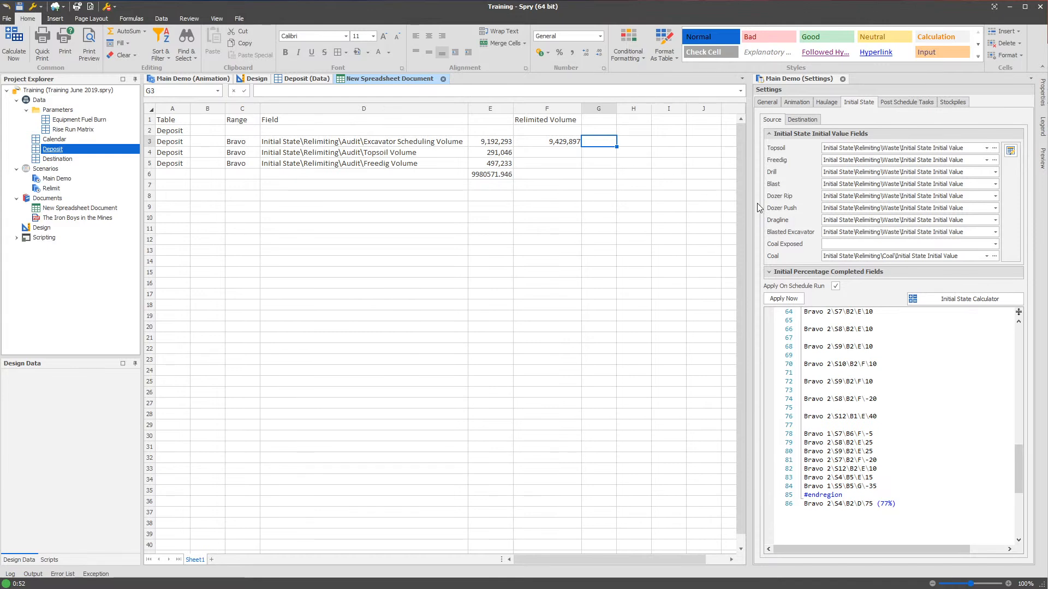
text(85)
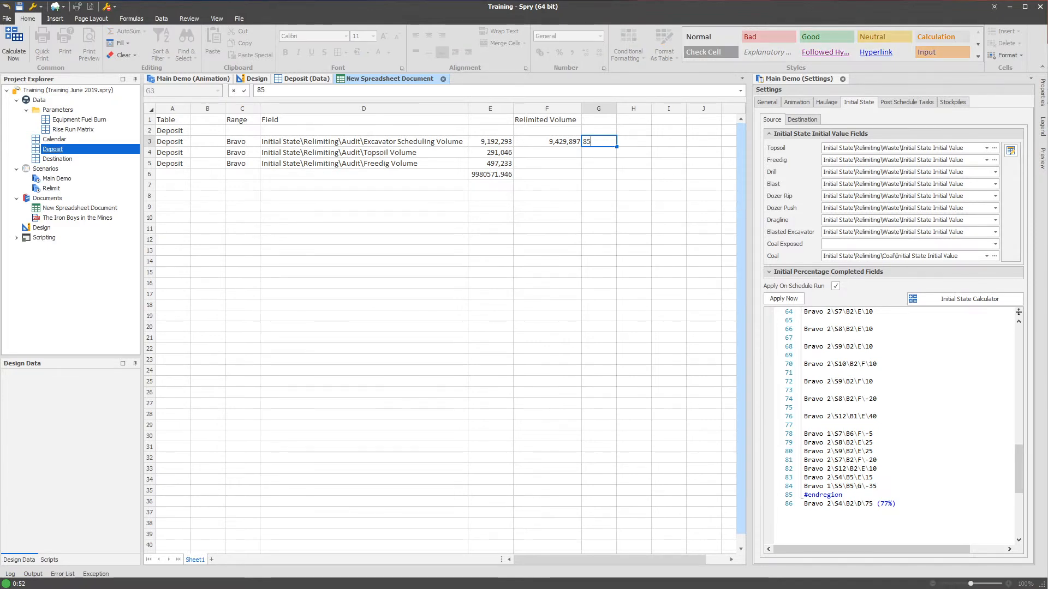
text(00000)
key(Return)
click(608, 145)
click(510, 143)
click(636, 145)
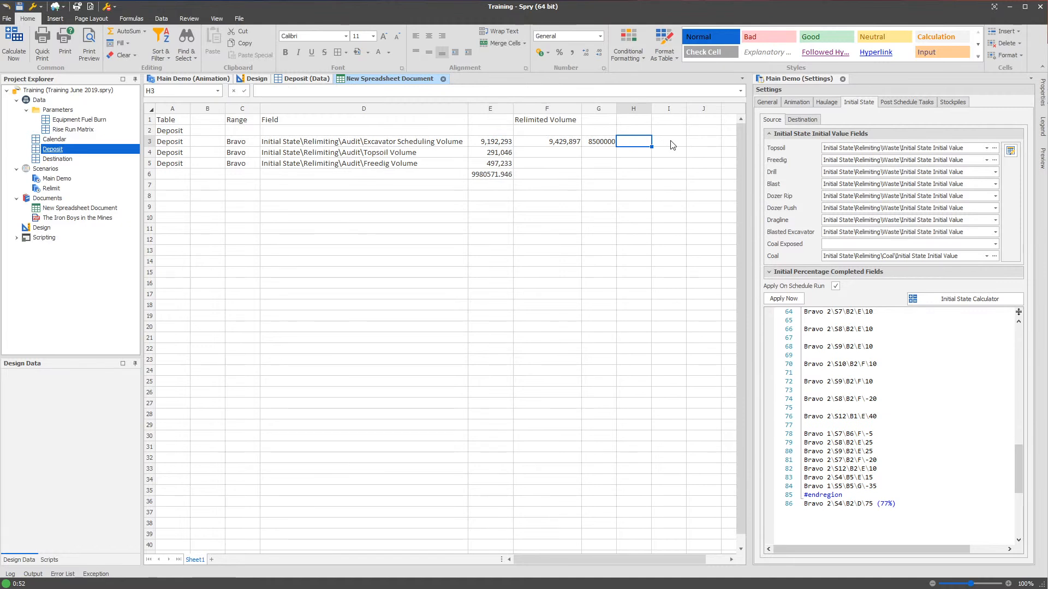
Enter the formula =G3/E3 in H3 to get the target volume as a ratio of the Excavator Scheduling Volume
text(=)
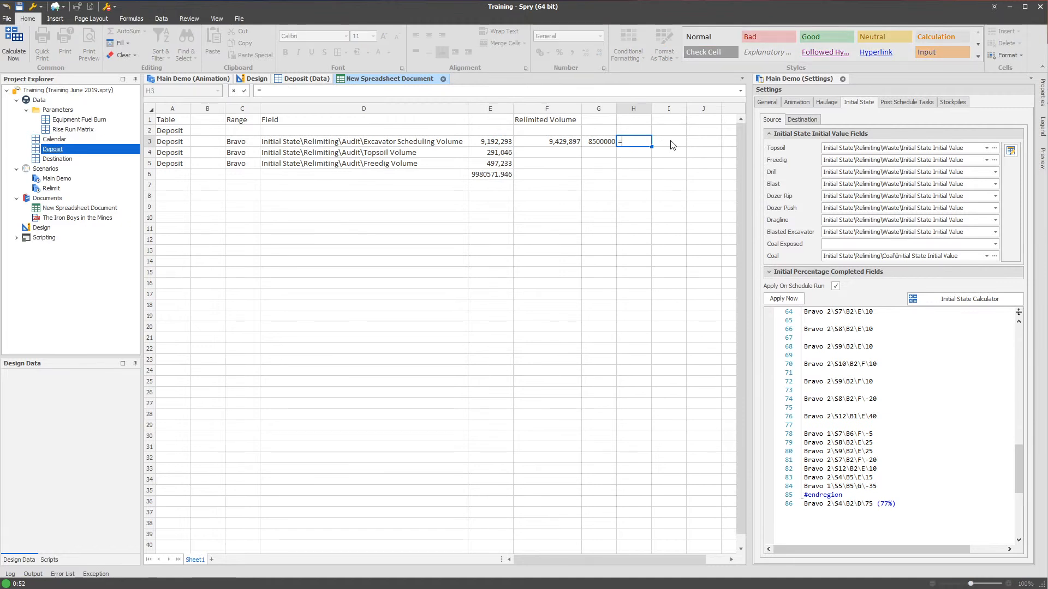
click(599, 144)
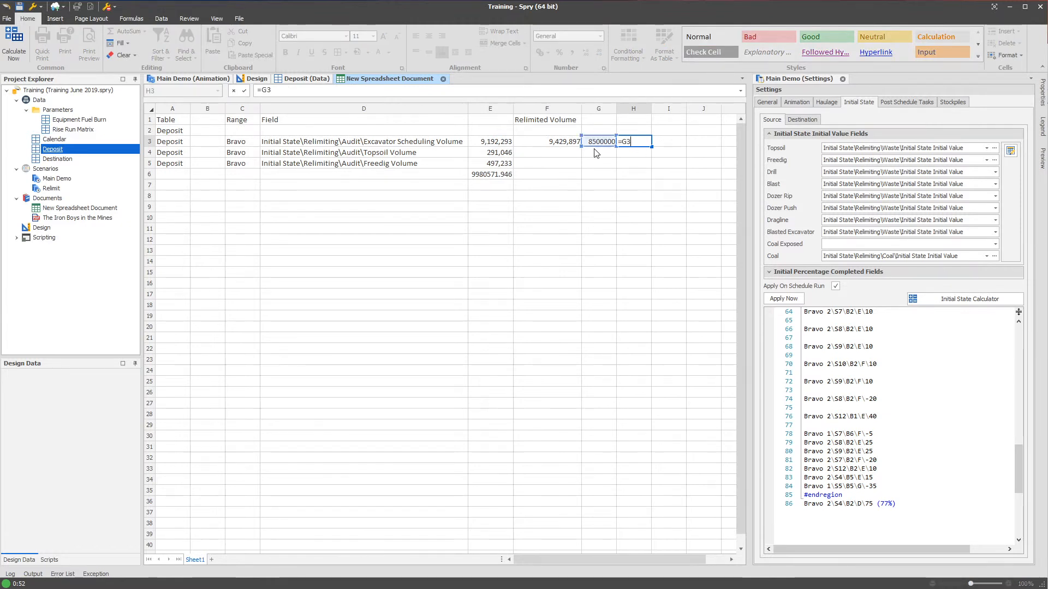
text(/)
click(497, 143)
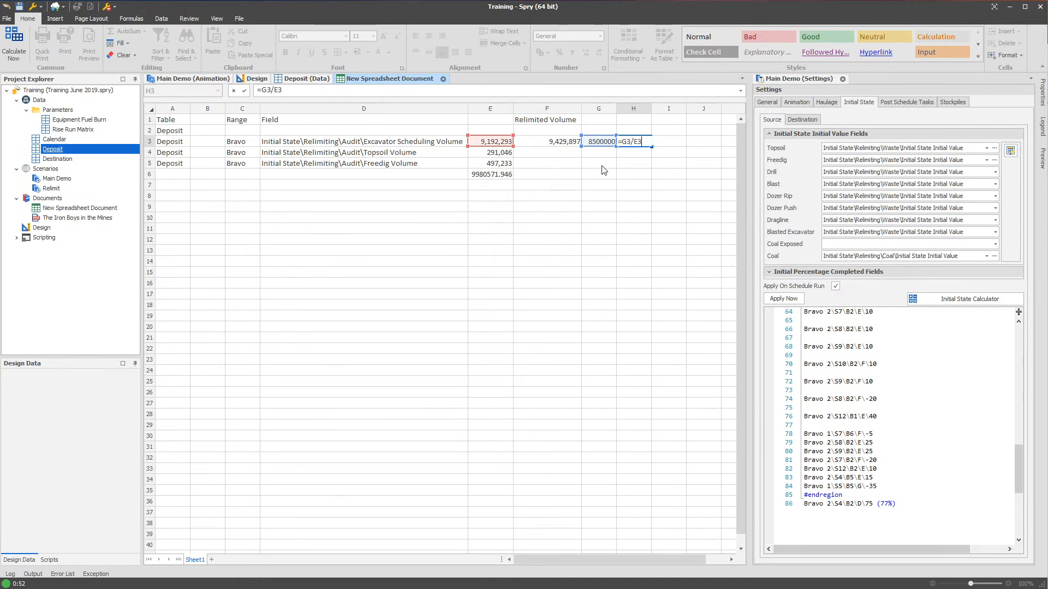
key(Return)
Inspect the ratio in H3 and the cells its formula refers to
click(641, 143)
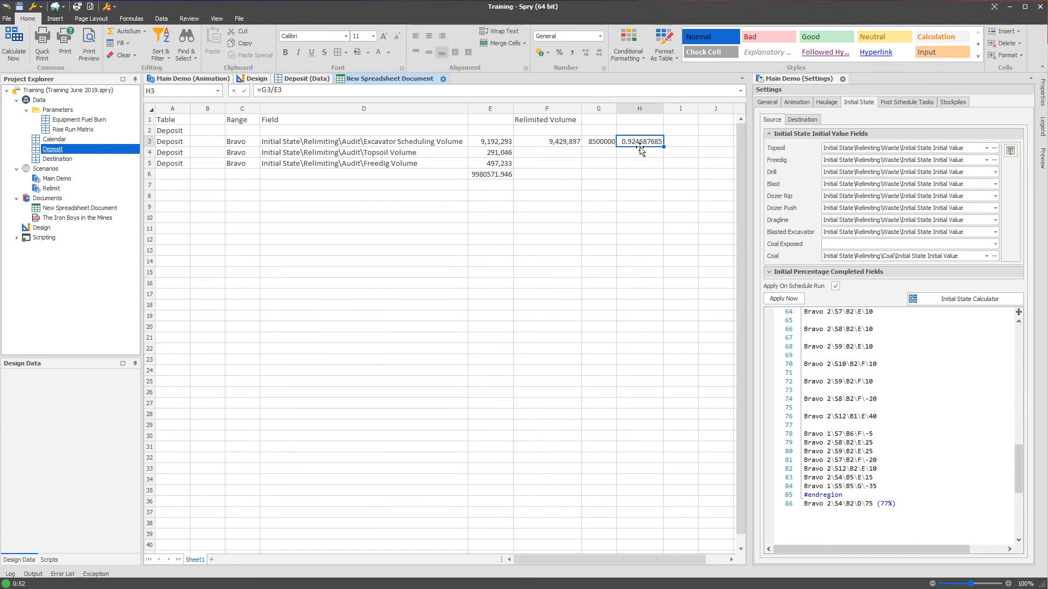
click(638, 150)
click(627, 144)
double_click(636, 144)
click(638, 151)
click(637, 142)
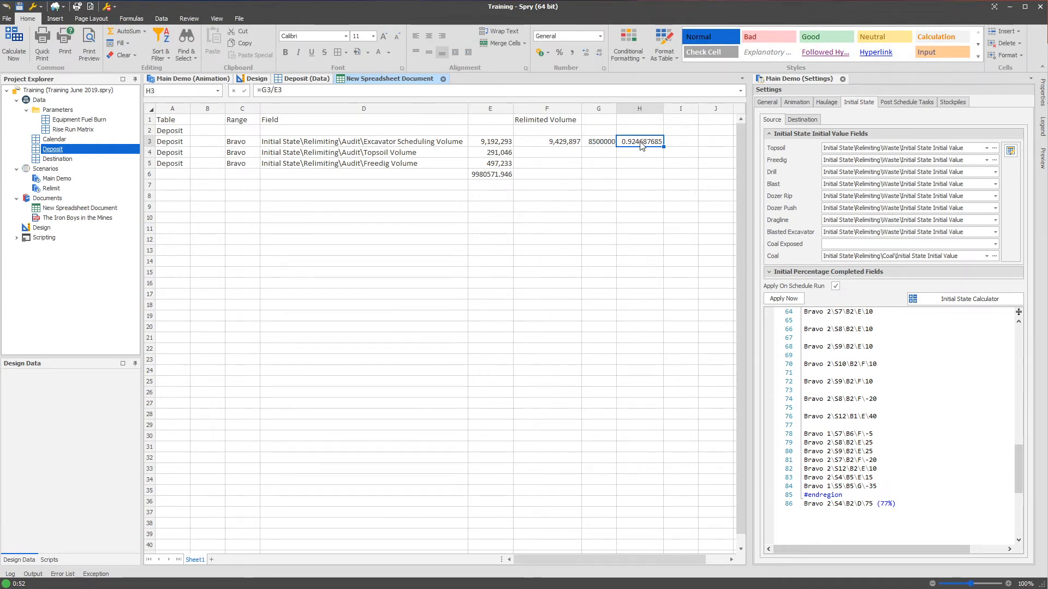
double_click(641, 144)
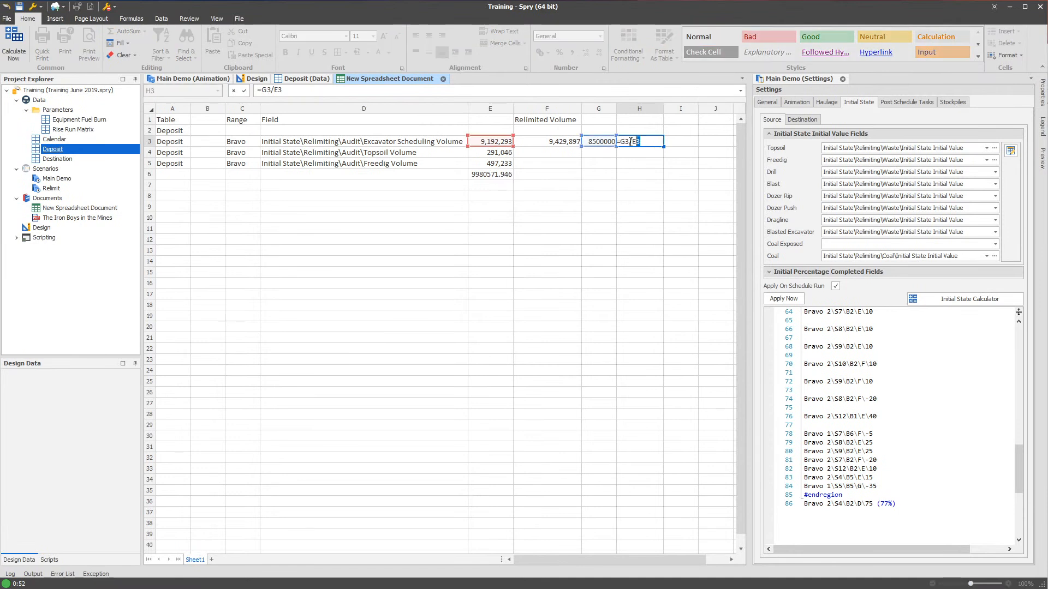
key(Return)
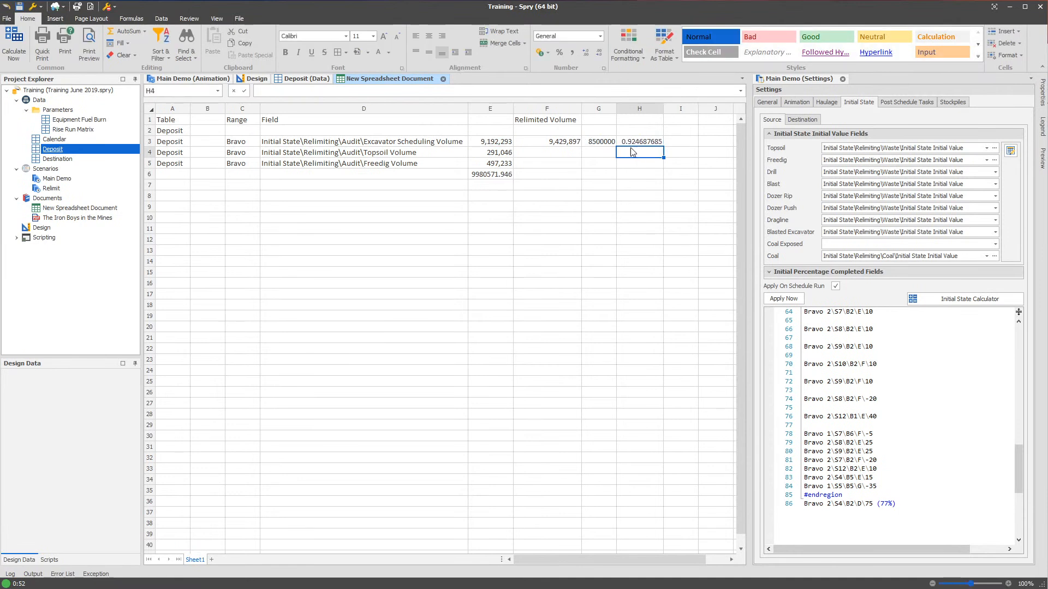
click(634, 145)
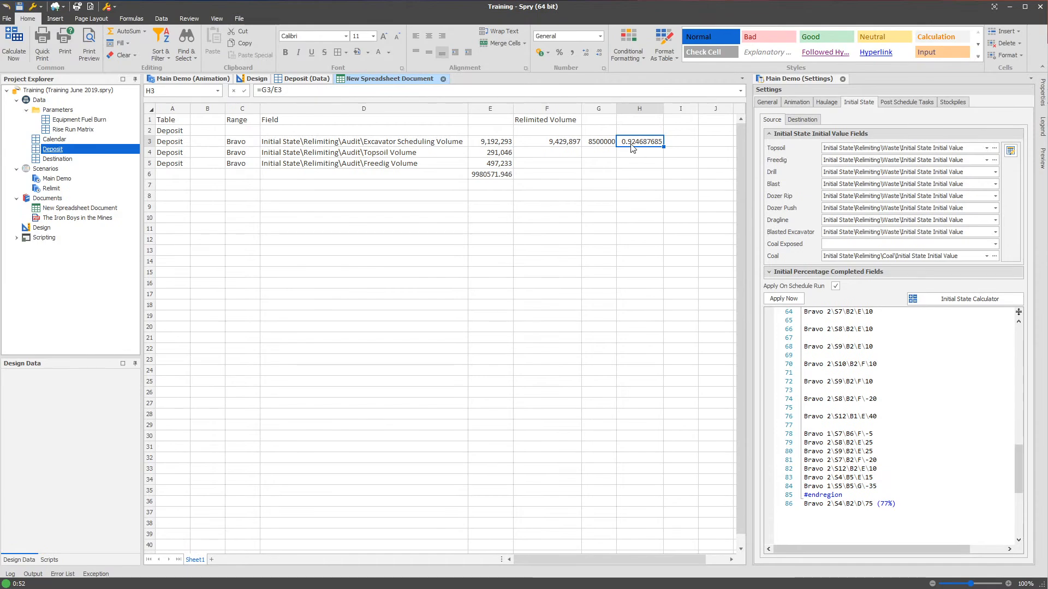
Return to the Main Demo animation, show the whole pit and apply the initial state
click(191, 78)
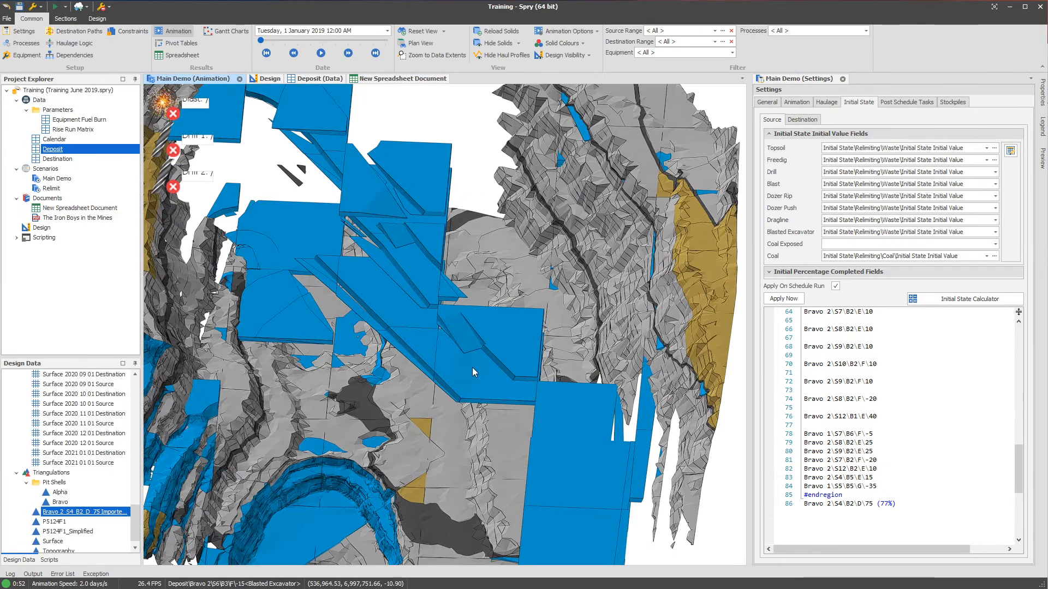
drag(473, 367, 491, 378)
scroll(479, 356, down, 5)
click(817, 341)
click(784, 299)
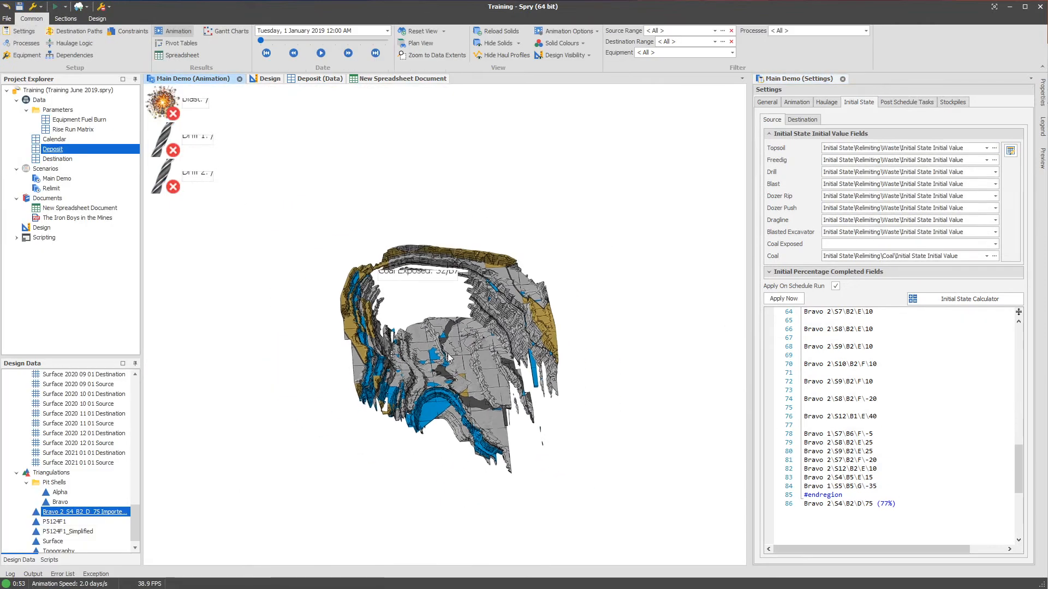
Display the P5124F1_Simplified triangulation in the animation and copy the source node Bravo 1\S8\B5\H\-70 from the blue solid
click(71, 531)
scroll(491, 422, up, 6)
drag(460, 424, 440, 329)
right_click(446, 320)
mouse_move(470, 326)
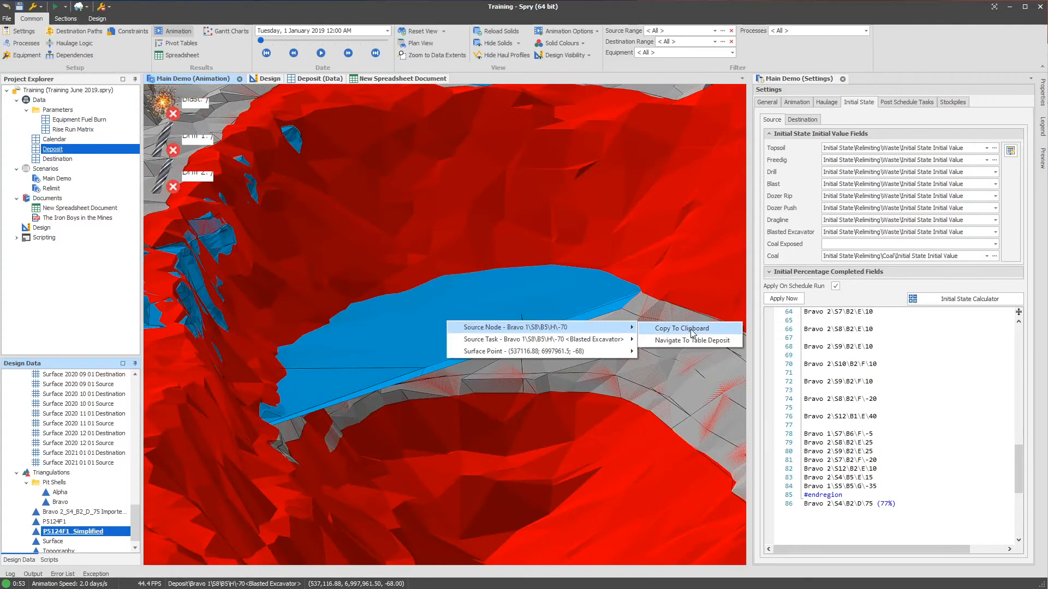
click(690, 329)
Place the Main Demo animation in a new vertical tab group beside the spreadsheet, with the volume columns in view
right_click(213, 81)
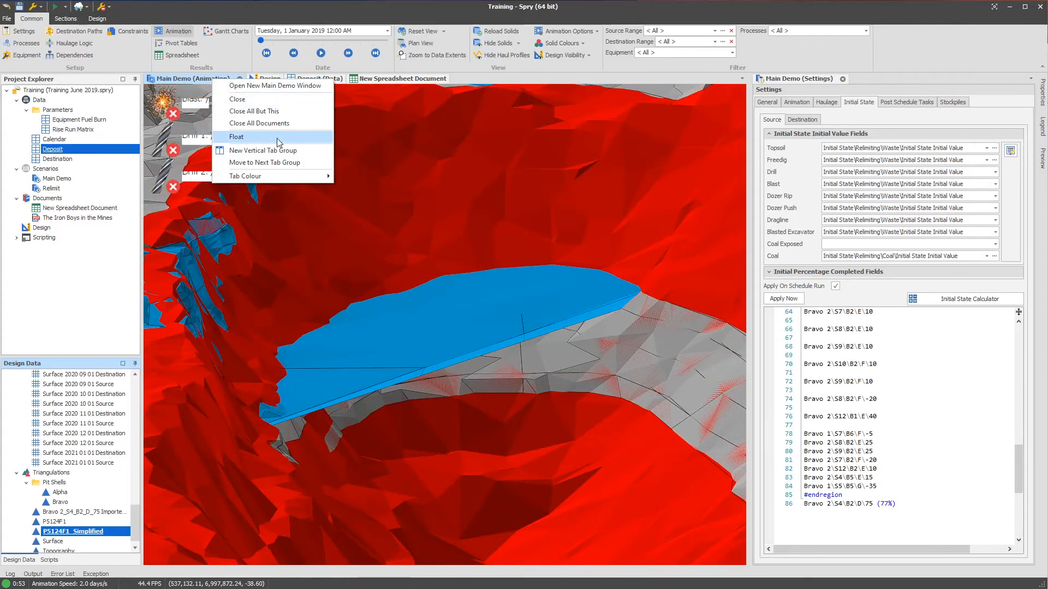
click(274, 152)
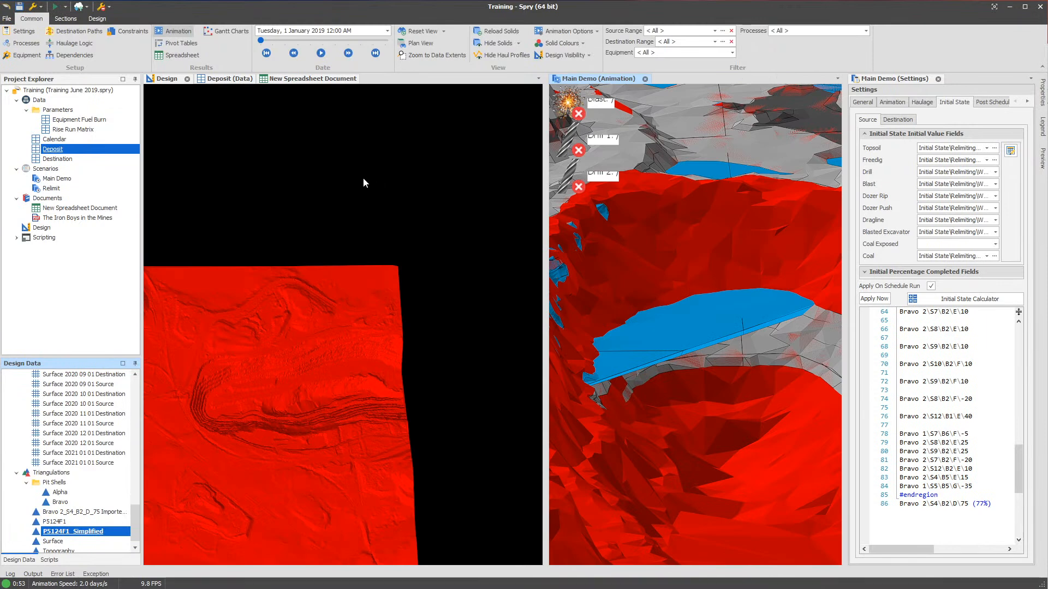
click(278, 98)
click(302, 81)
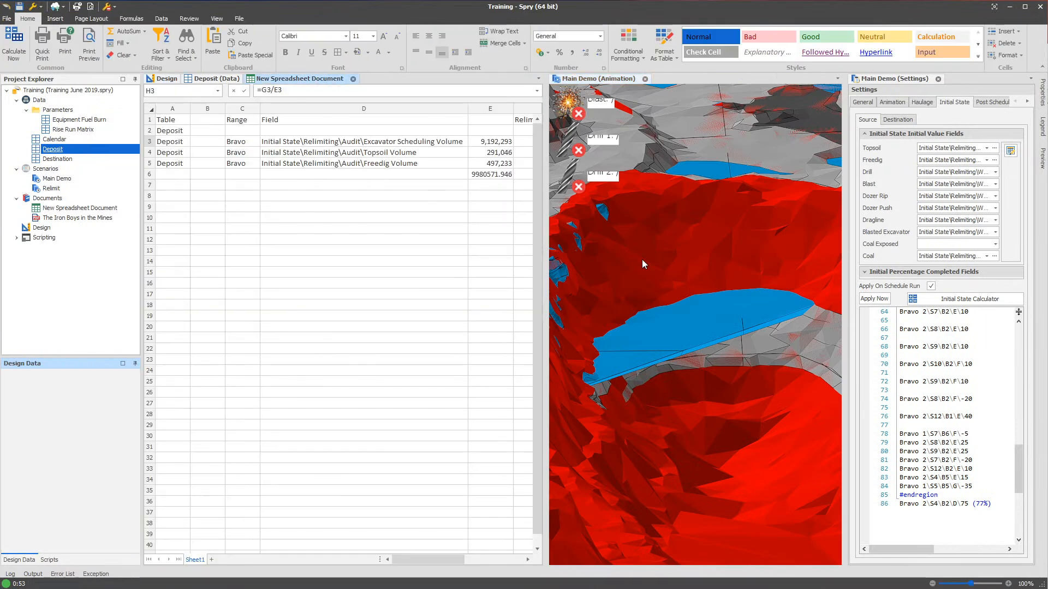
click(410, 229)
drag(410, 560, 448, 560)
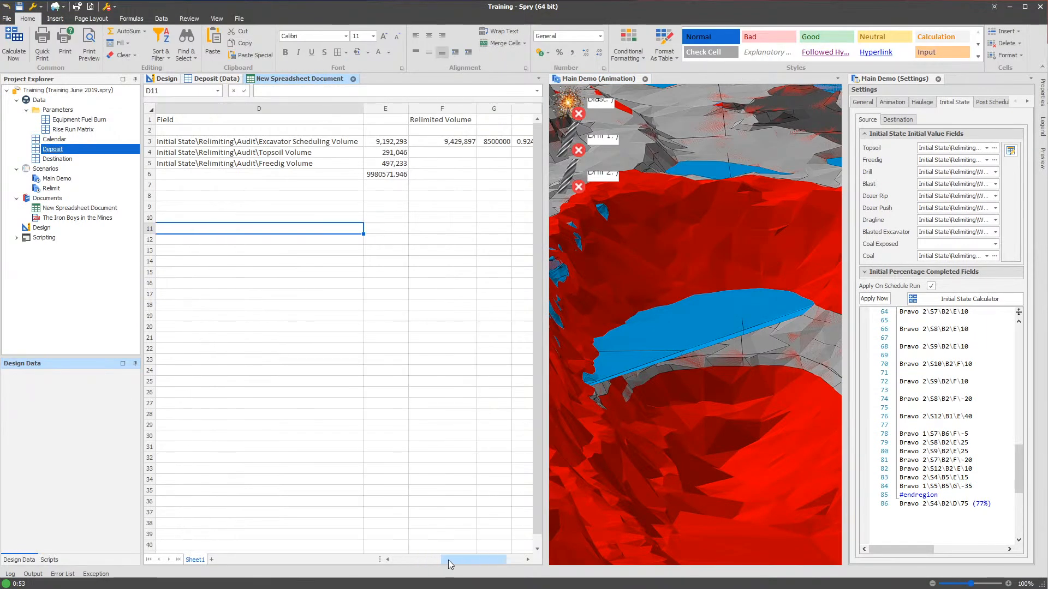
Add the copied node Bravo 1\S8\B5\H\-70 at the end of the initial state list and apply it
click(1008, 513)
key(ctrl+v)
click(874, 298)
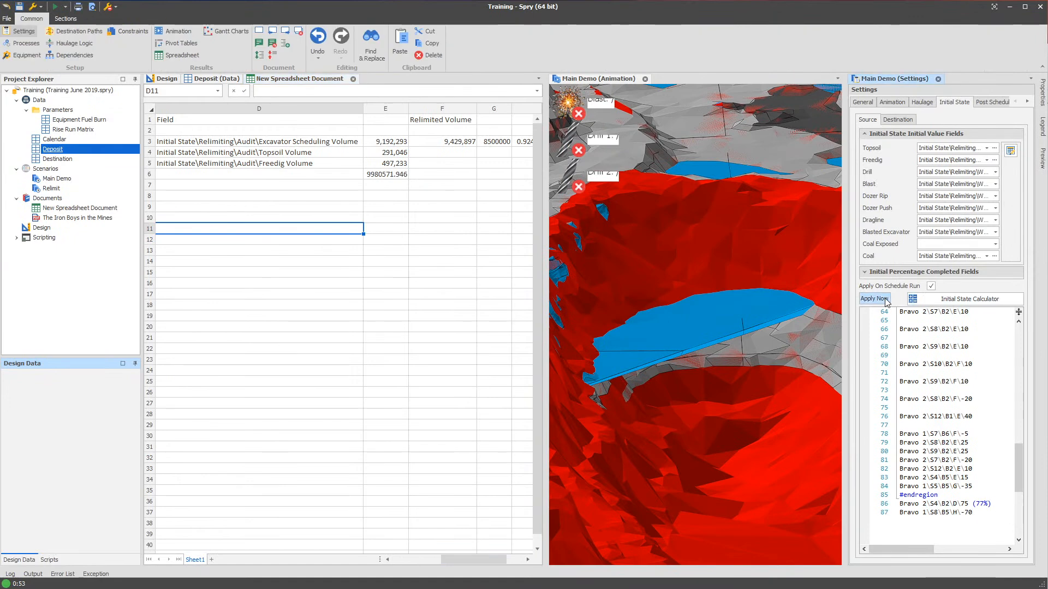
click(427, 194)
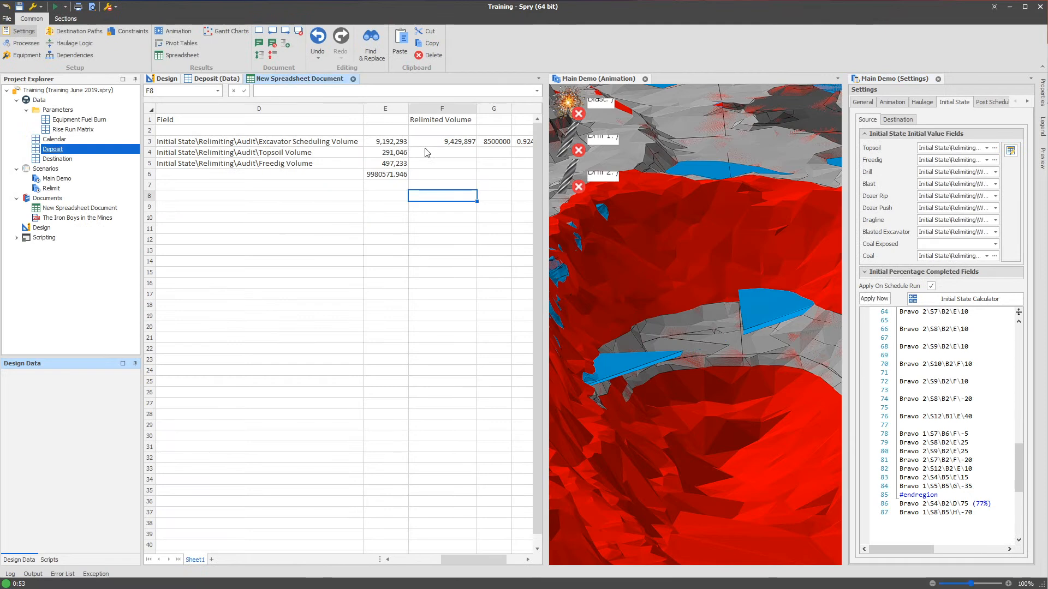
Recalculate the spreadsheet formulas and widen the spreadsheet pane to show the ratio column
click(162, 19)
click(189, 18)
click(131, 18)
click(538, 36)
click(523, 195)
drag(546, 173, 603, 173)
click(389, 145)
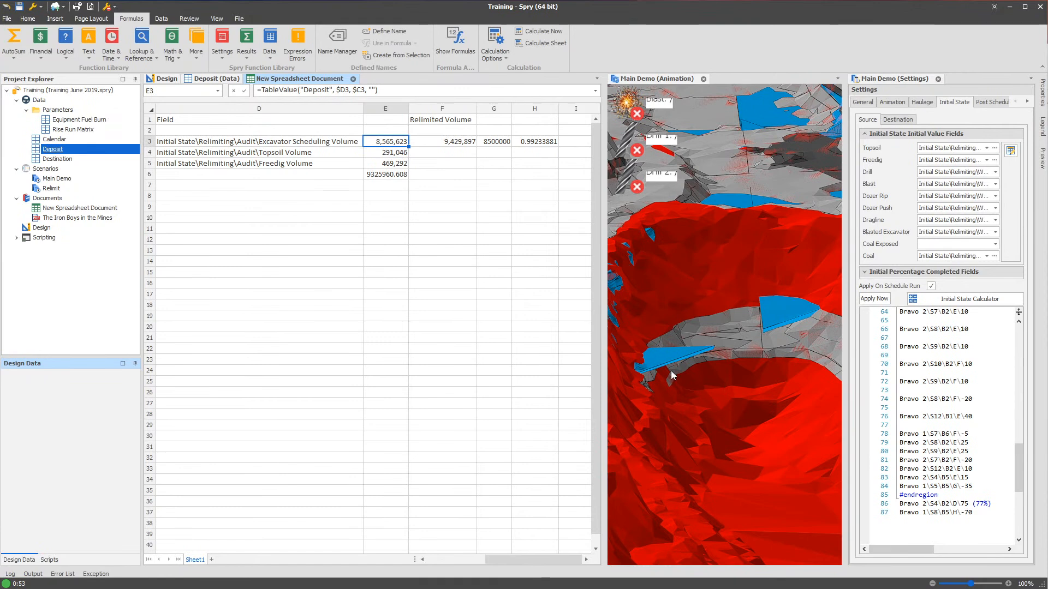
Comment out the Bravo 1\S8\B5\H\-70 line in the initial state list and reapply the initial state
click(717, 383)
click(982, 513)
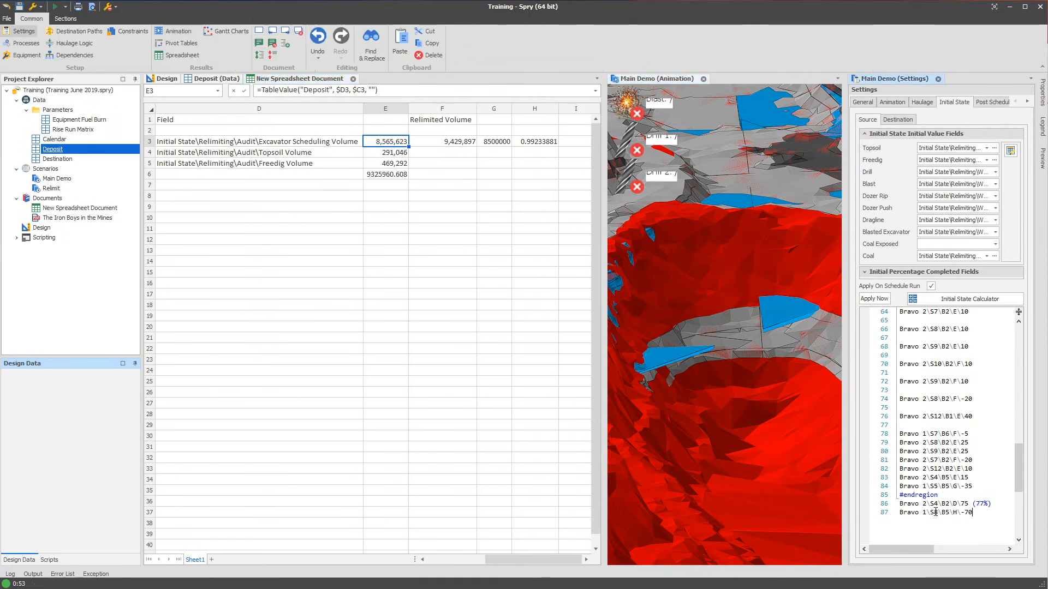
key(Home)
text(')
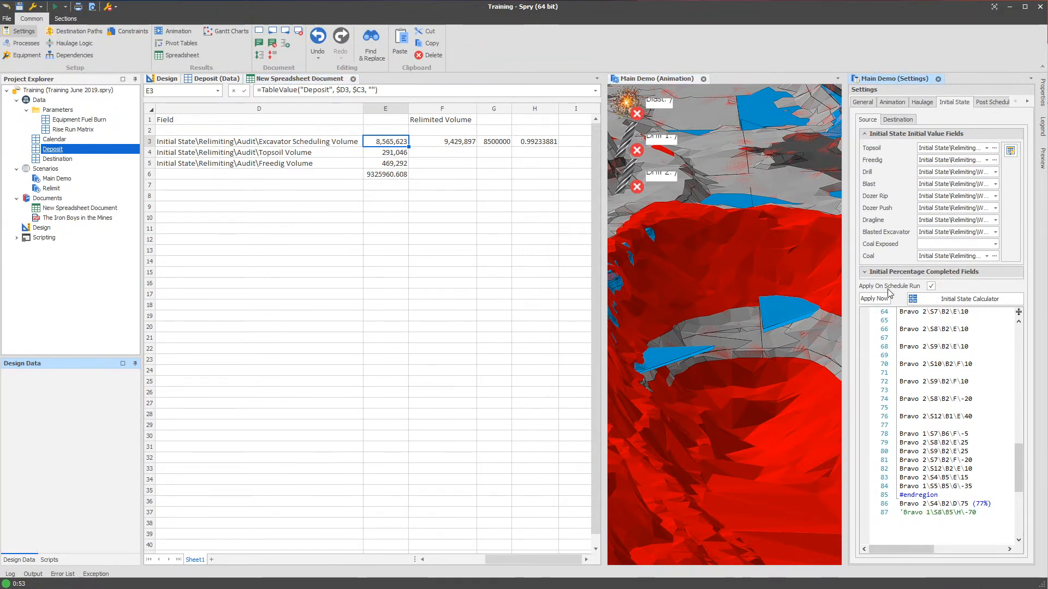
click(874, 299)
click(439, 173)
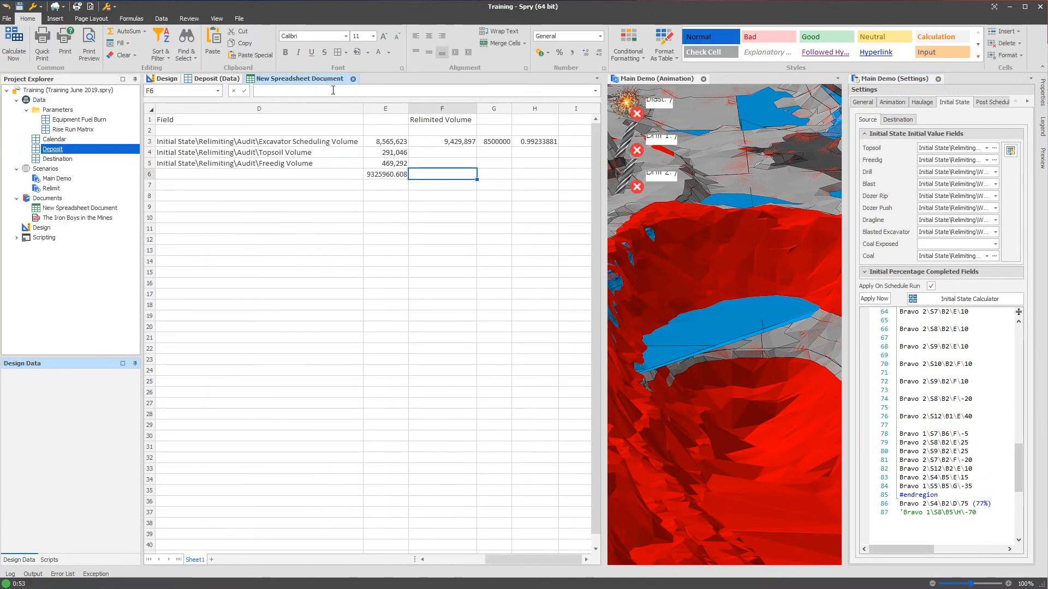
Recalculate the spreadsheet and check the Excavator Scheduling Volume in E3
click(160, 19)
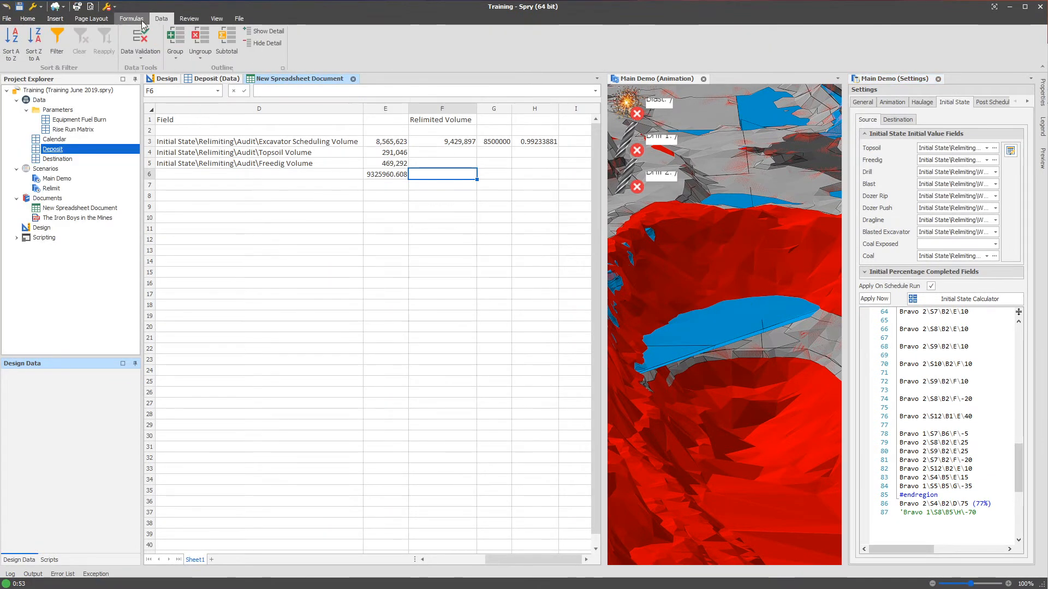
click(141, 19)
click(554, 38)
click(429, 195)
click(442, 176)
click(532, 143)
click(402, 143)
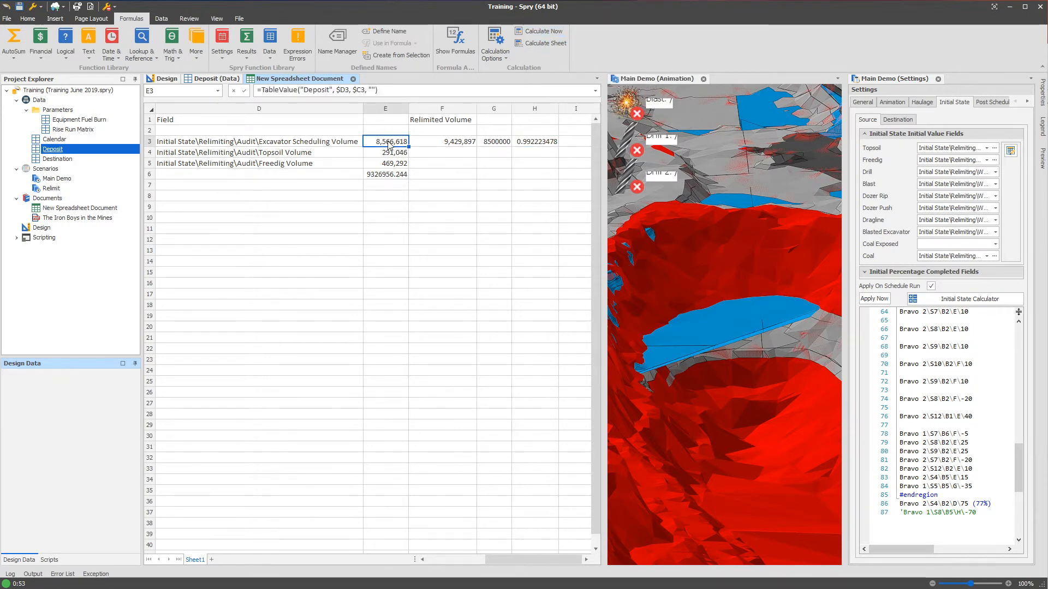
Compare the Excavator Scheduling Volume in E3 with the target in G3 and the ratio in H3
click(468, 559)
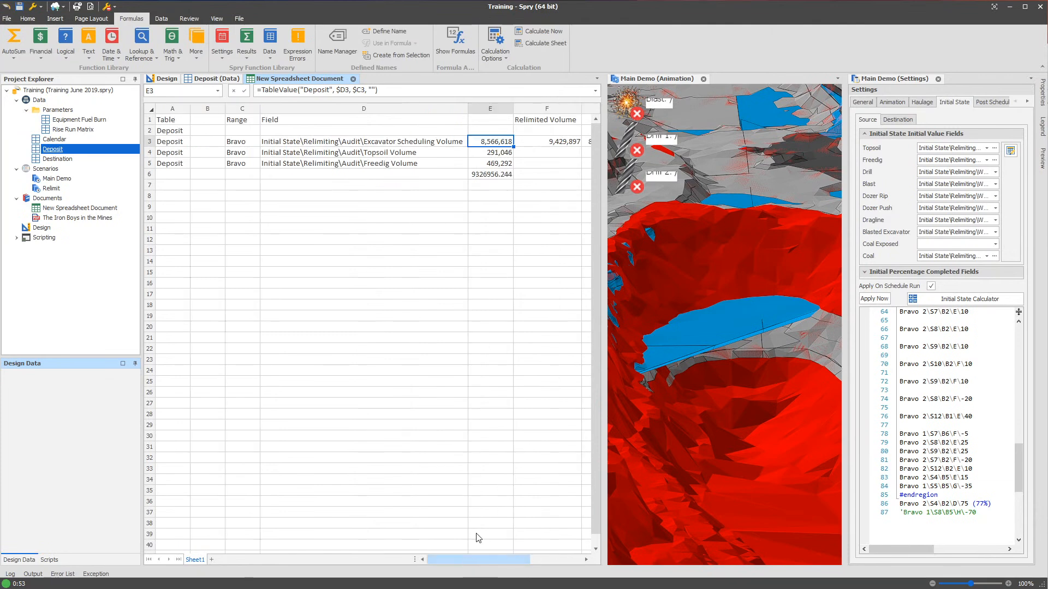
double_click(490, 144)
key(Return)
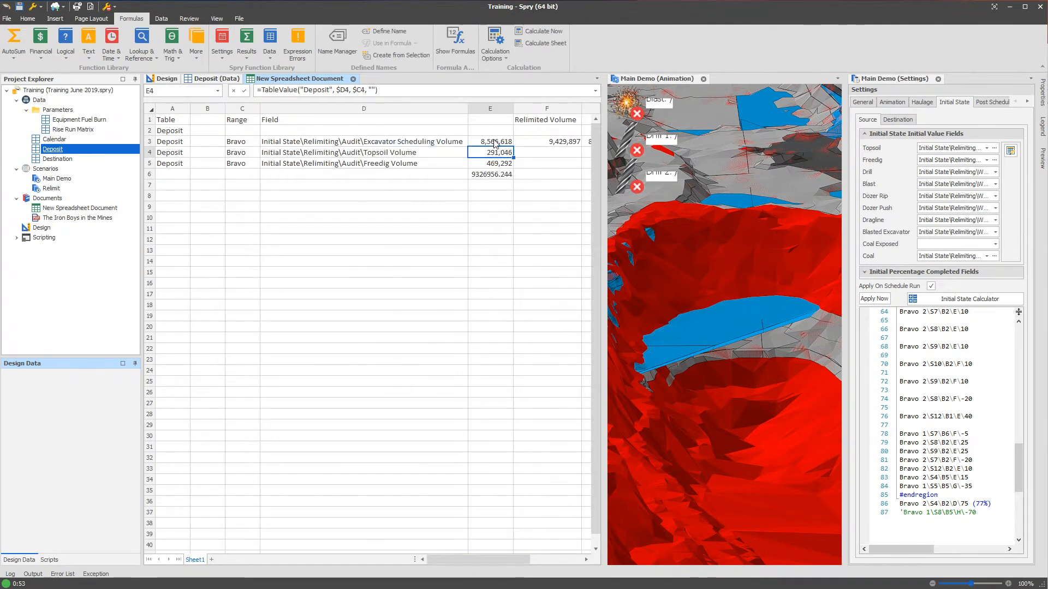
drag(484, 558, 538, 561)
click(455, 232)
click(394, 185)
click(503, 183)
click(536, 145)
click(494, 143)
click(388, 142)
click(503, 143)
click(373, 142)
click(502, 144)
click(528, 145)
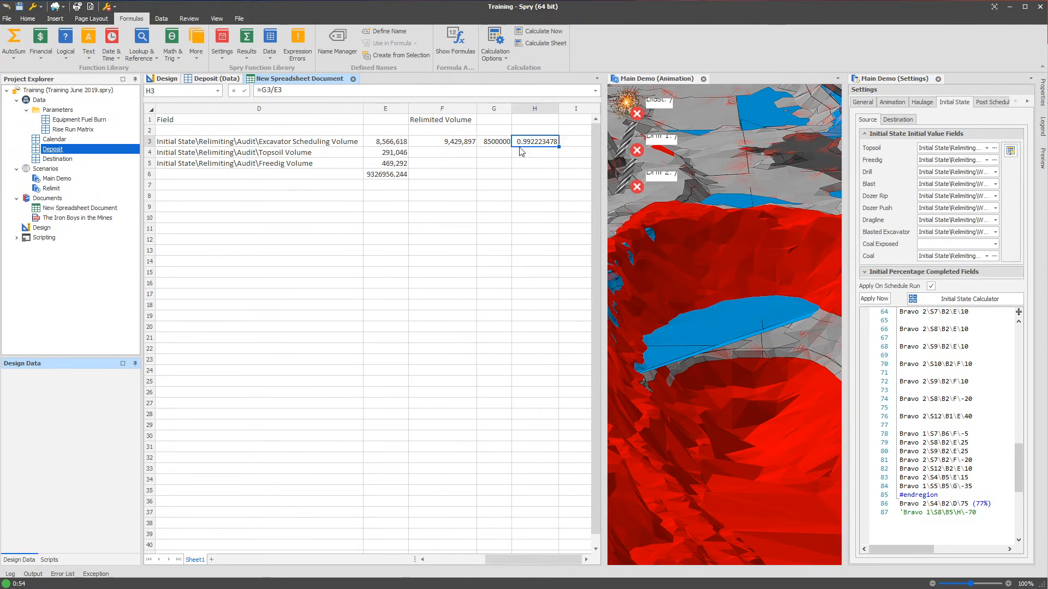
Set the target volume in G3 to 8400000 and check the ratio in H3
double_click(495, 142)
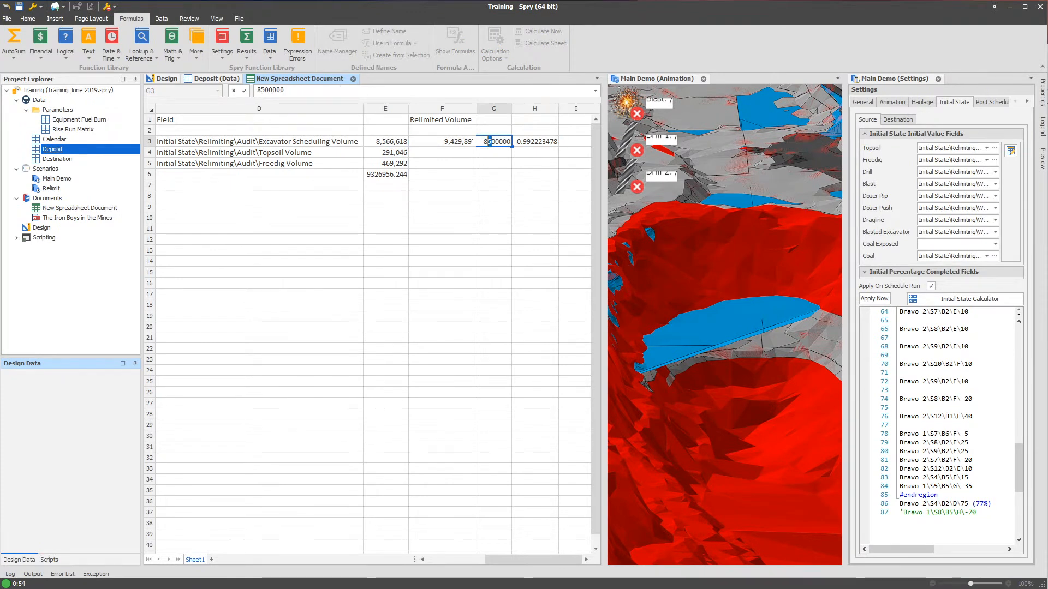
key(Return)
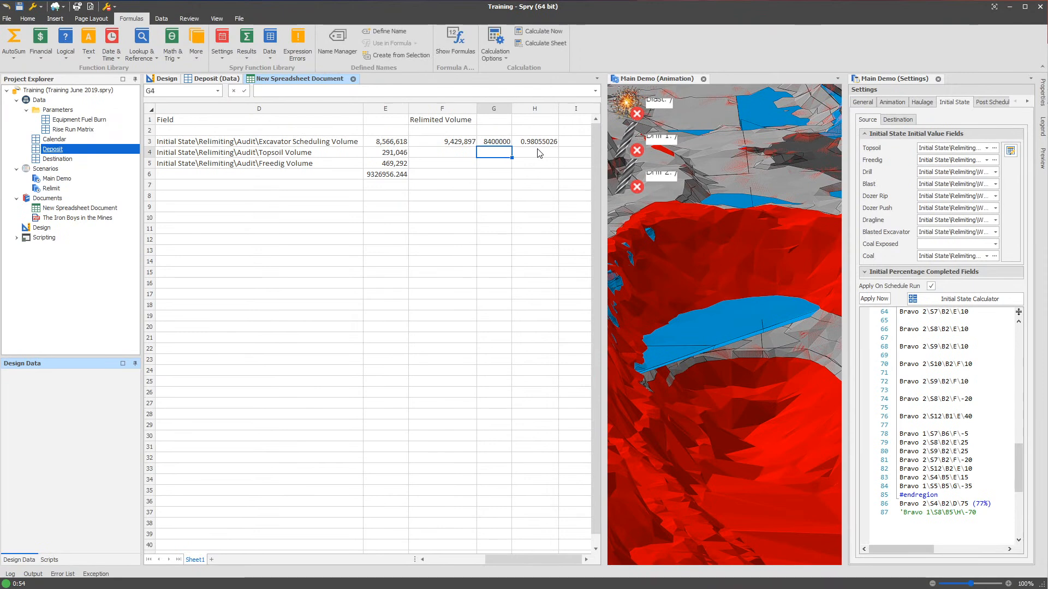
click(537, 145)
Copy the source node Bravo 1\S8\B5\H\-70 from the animation, add it on a new line of the initial state list and apply
right_click(716, 325)
mouse_move(856, 335)
click(952, 333)
click(1003, 518)
key(Return)
key(ctrl+v)
click(874, 298)
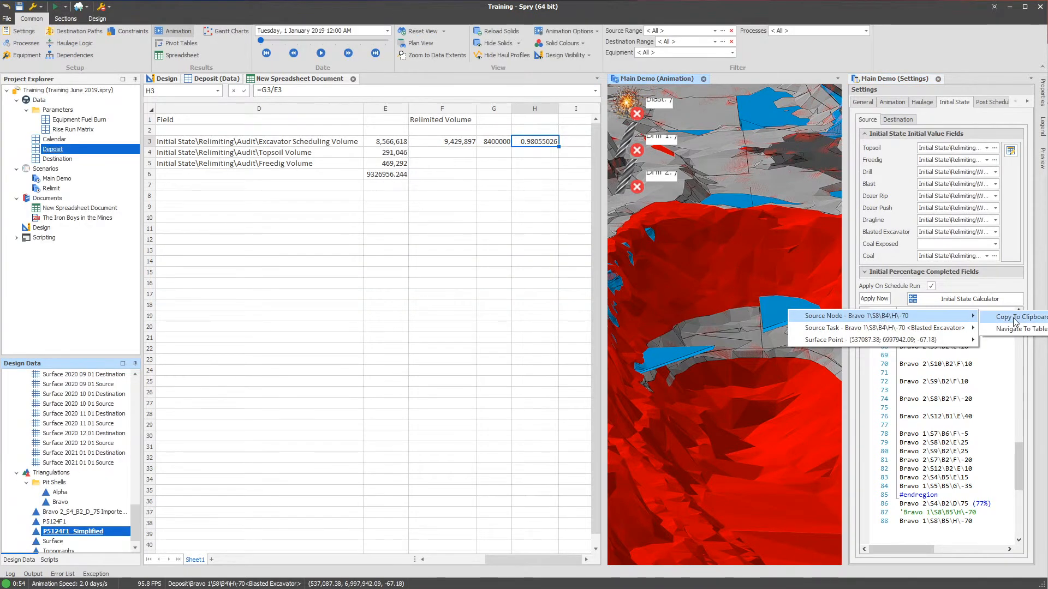
Enter the formula =(1-H3)*E3 in I3 to get the volume difference from the target
click(546, 153)
click(576, 141)
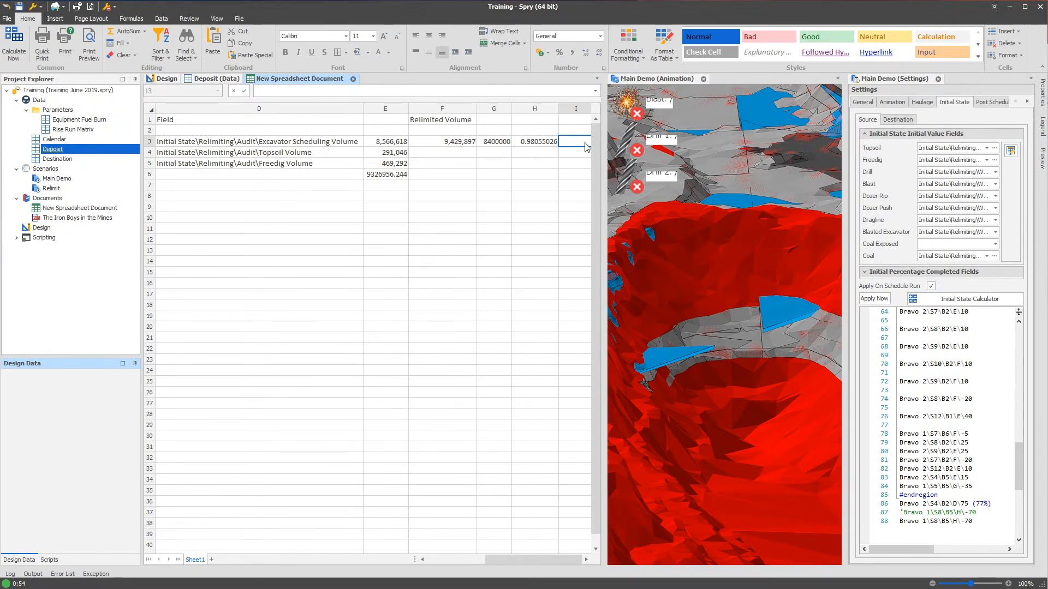
text(=1-)
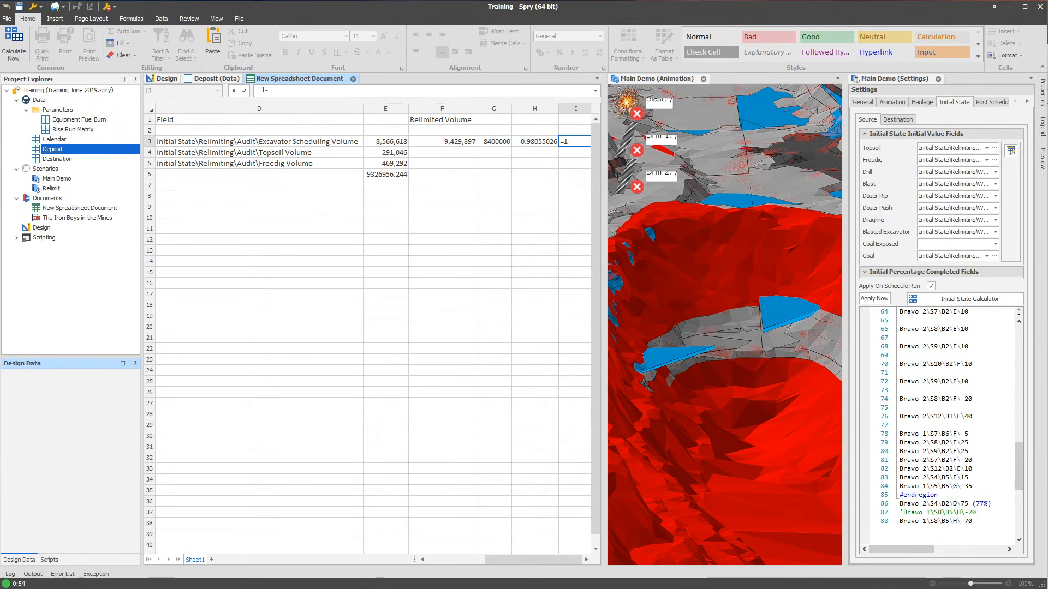
click(525, 145)
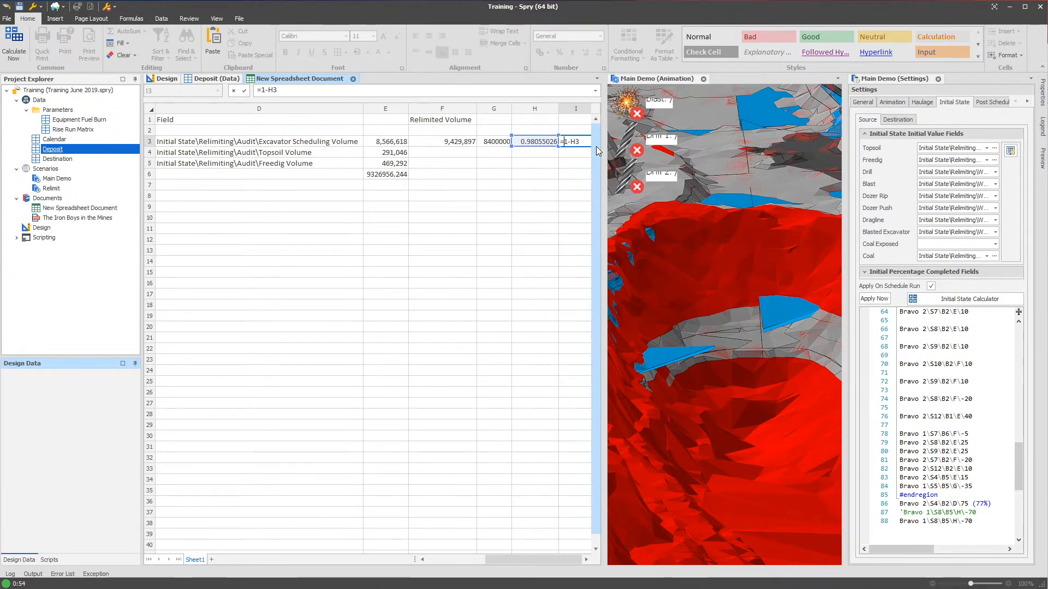
text(()
key(End)
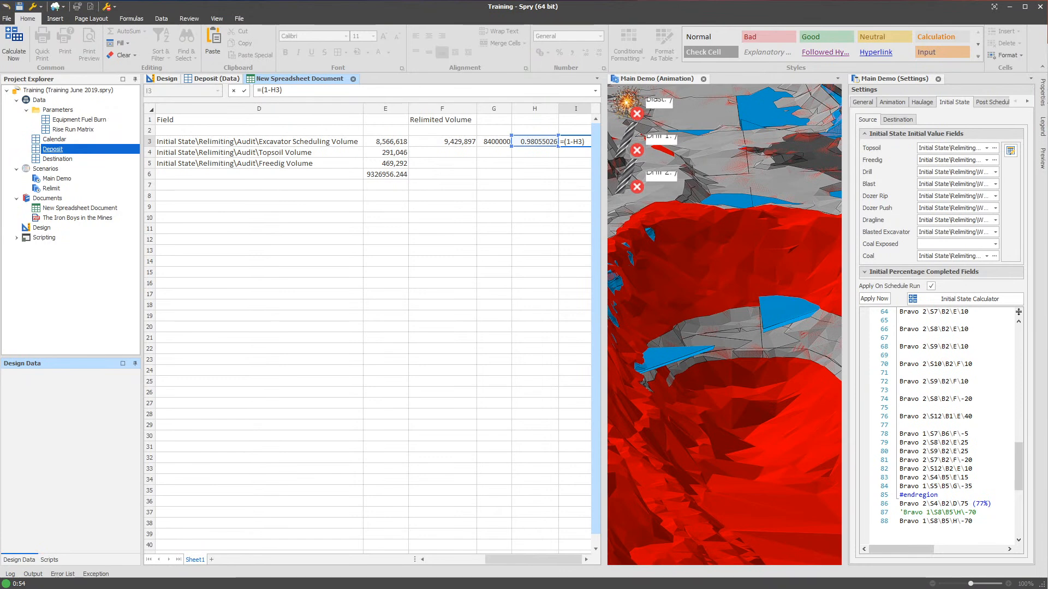
click(398, 143)
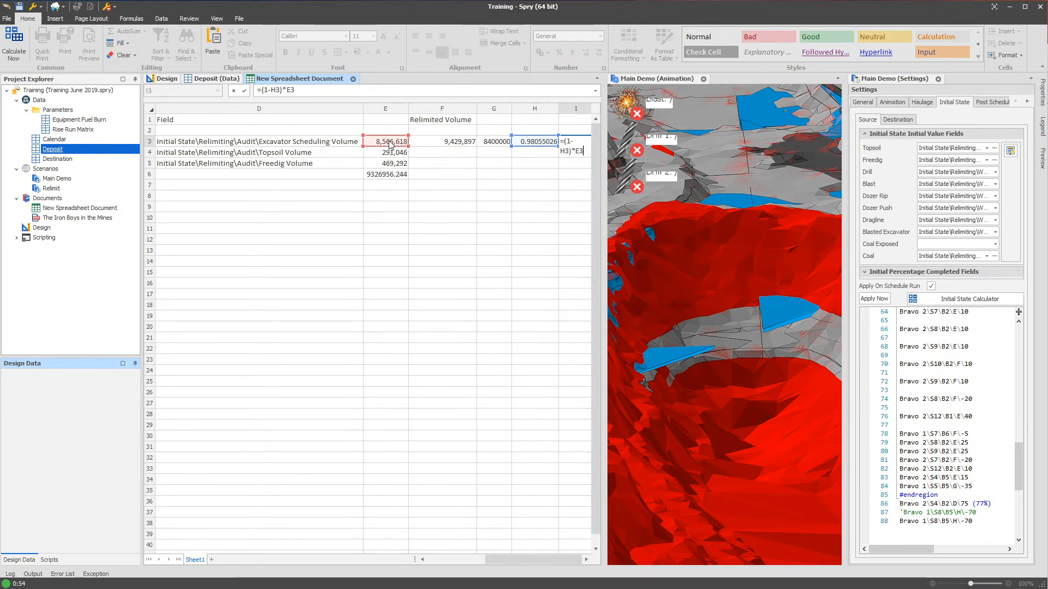
key(Return)
Format cell I3 as a number with a thousands separator and no decimals, and widen the spreadsheet to show column I
click(381, 143)
right_click(378, 143)
key(Escape)
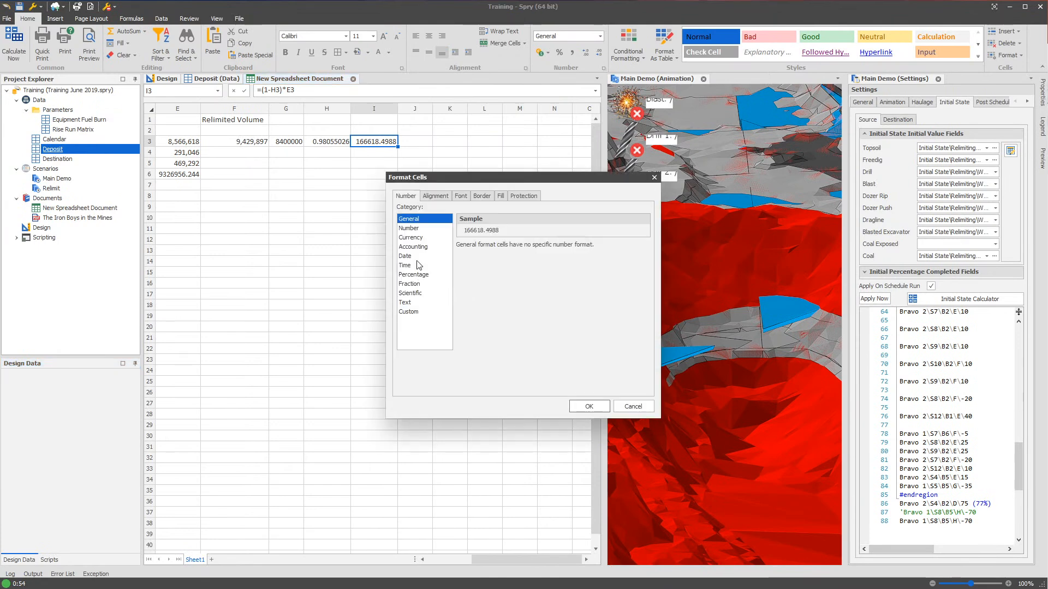
click(414, 228)
click(535, 250)
click(535, 250)
click(589, 406)
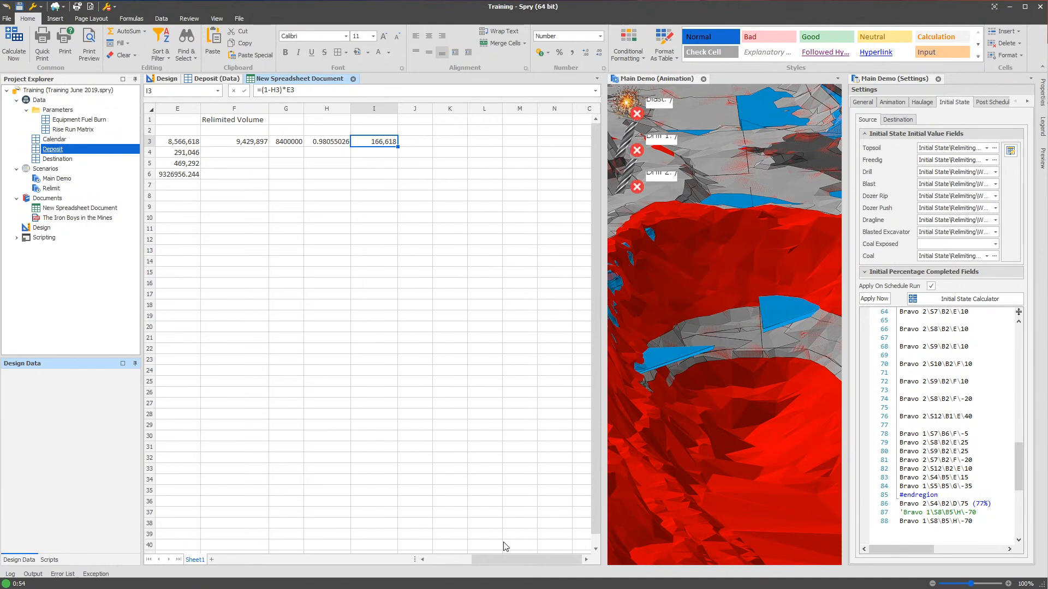
drag(513, 560, 506, 560)
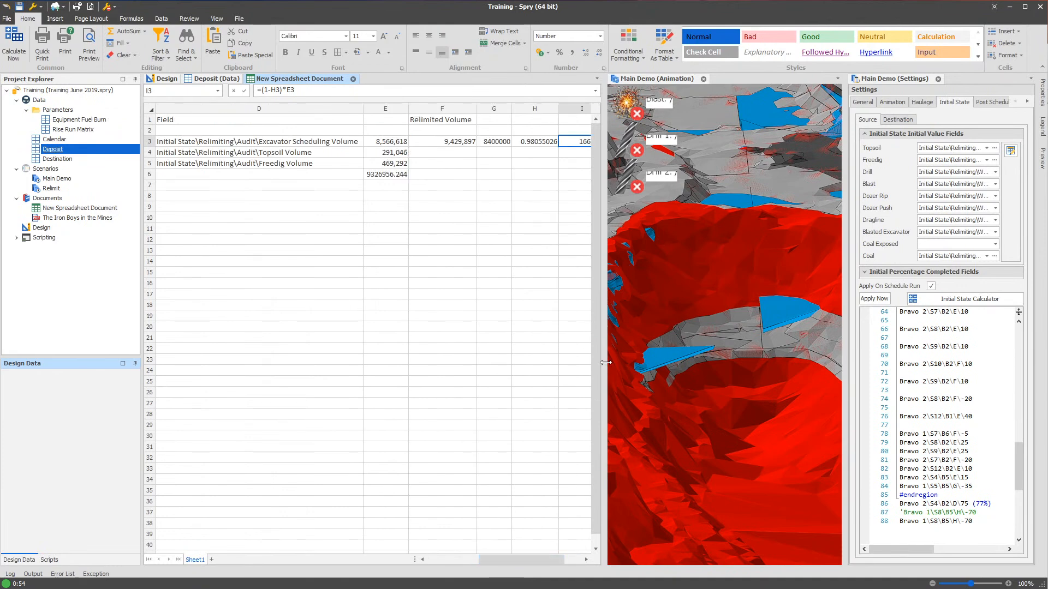
drag(606, 362, 675, 361)
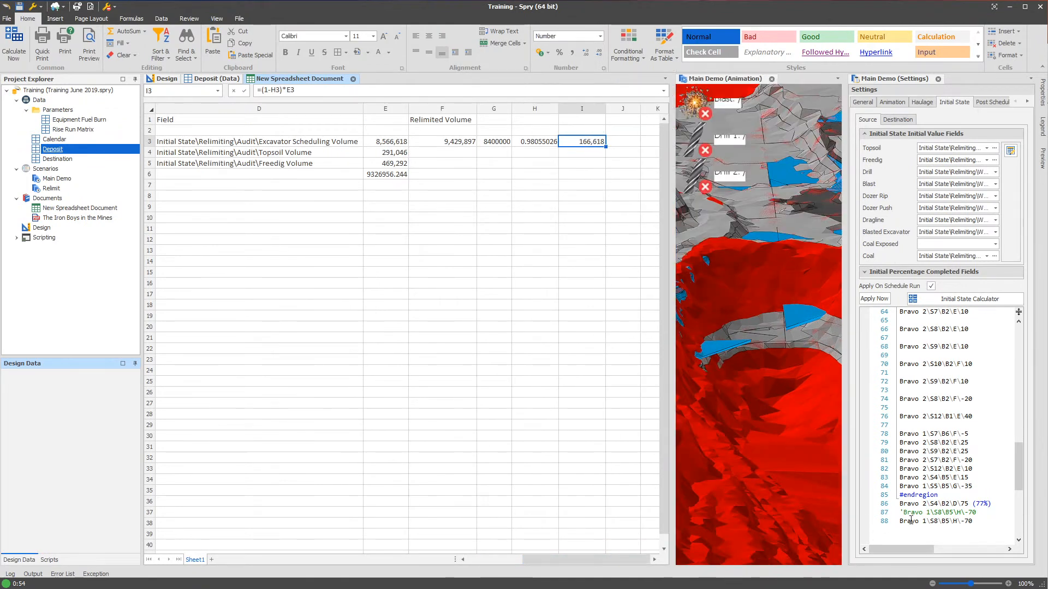
Hide the P5124F1_Simplified triangulation in the animation so the source nodes underneath can be picked
click(998, 527)
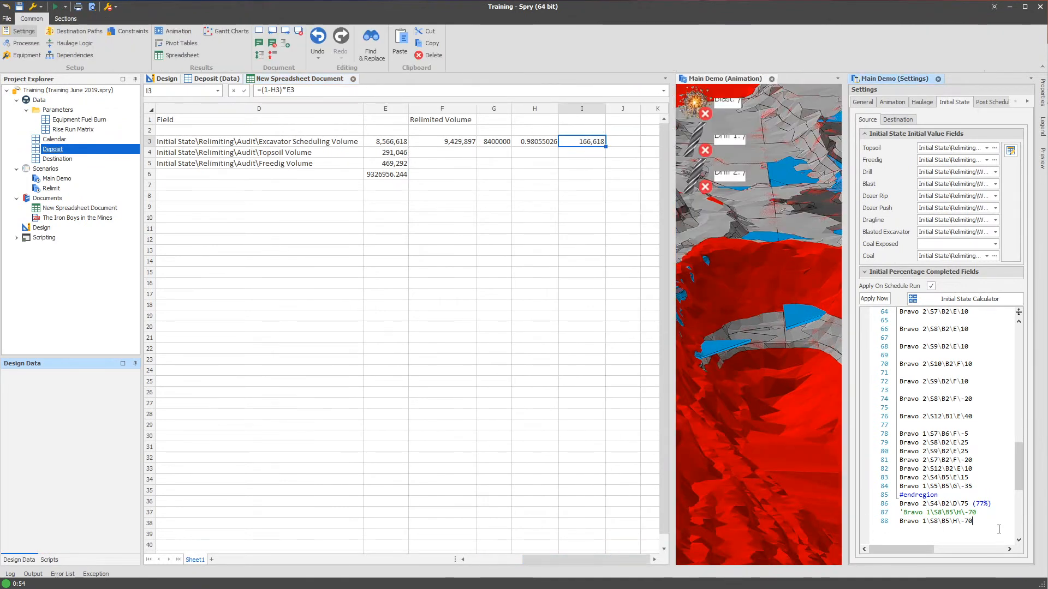
click(723, 347)
drag(785, 351, 727, 329)
drag(809, 369, 761, 332)
right_click(761, 332)
mouse_move(803, 337)
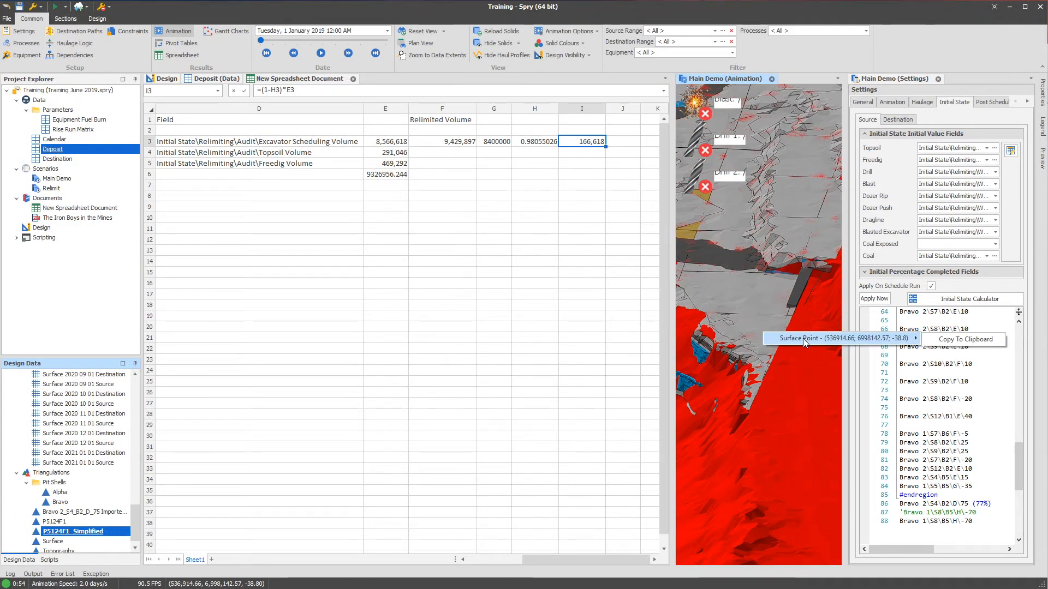
click(719, 332)
right_click(734, 327)
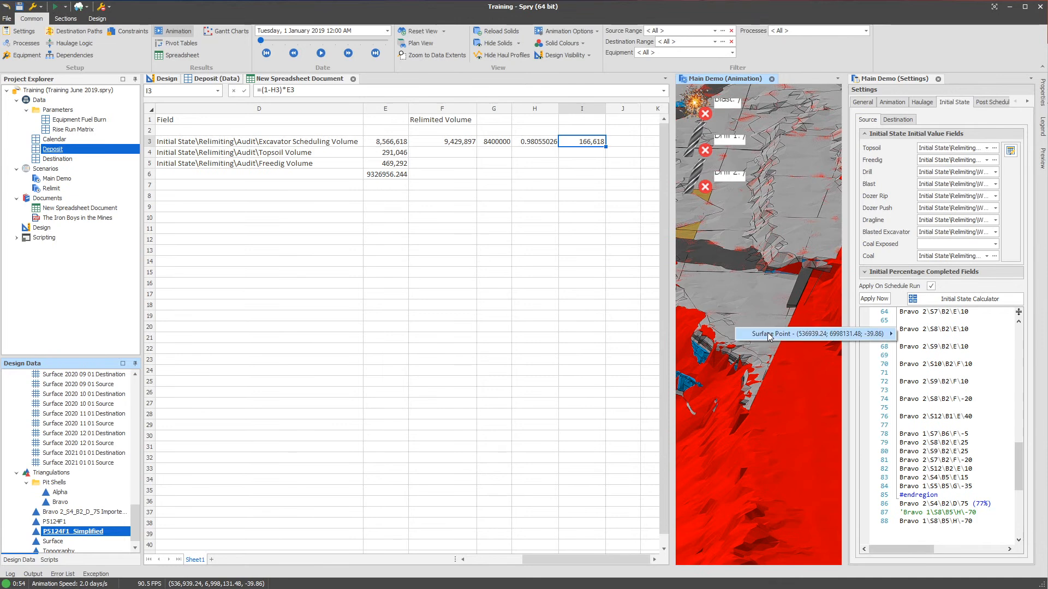
click(748, 320)
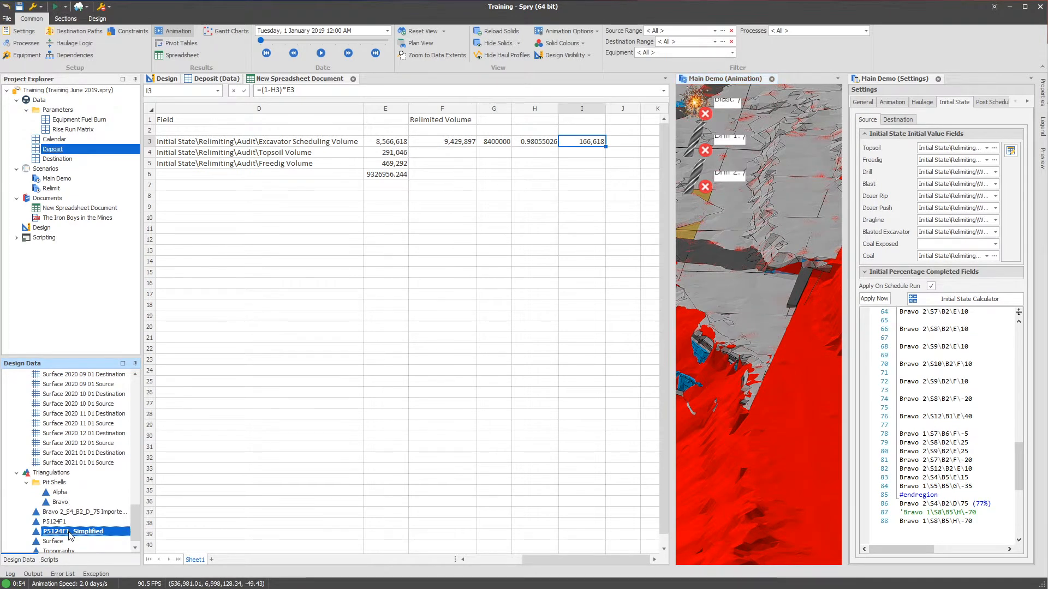
double_click(70, 533)
Copy a source node from the animation and add Bravo 1\S8\B4\H\-70 on a new line of the initial state list
right_click(762, 334)
mouse_move(771, 337)
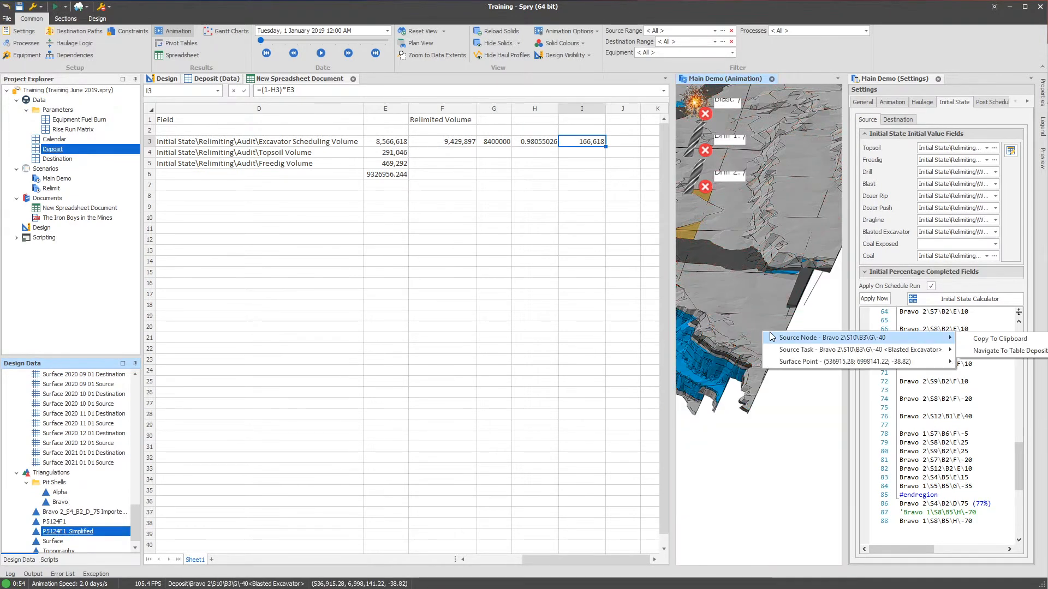
click(1000, 339)
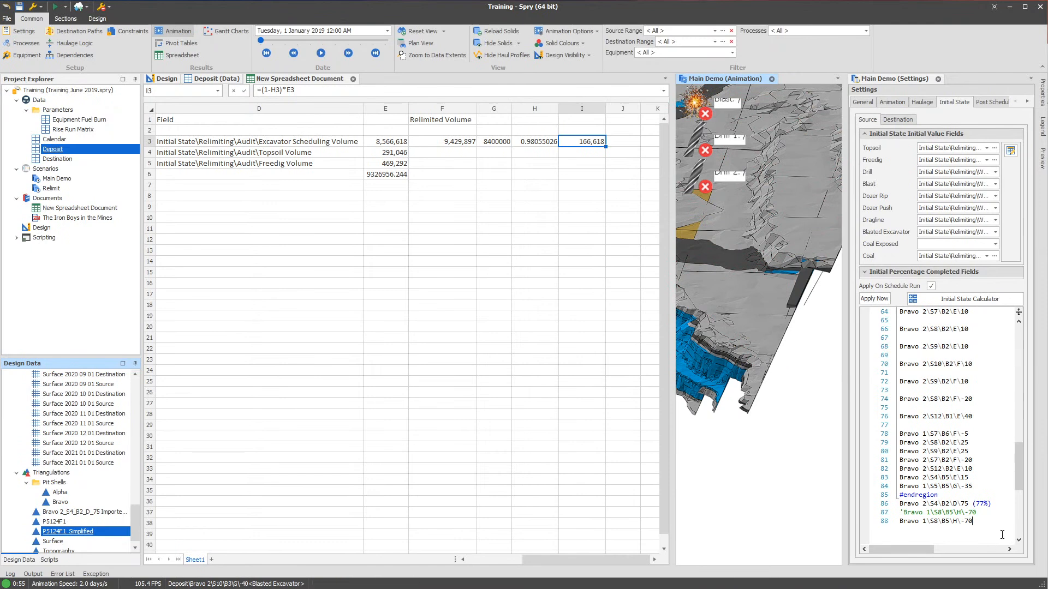
click(1006, 526)
key(Return)
text(Bravo 1\S8\B4\H\-70)
Copy the source node Bravo 2\S9\B3\G\-40, add it on a new line of the initial state list and apply
right_click(740, 284)
mouse_move(917, 290)
click(967, 293)
click(999, 530)
key(Return)
text(Bravo 2\S9\B3\G\-40)
click(874, 299)
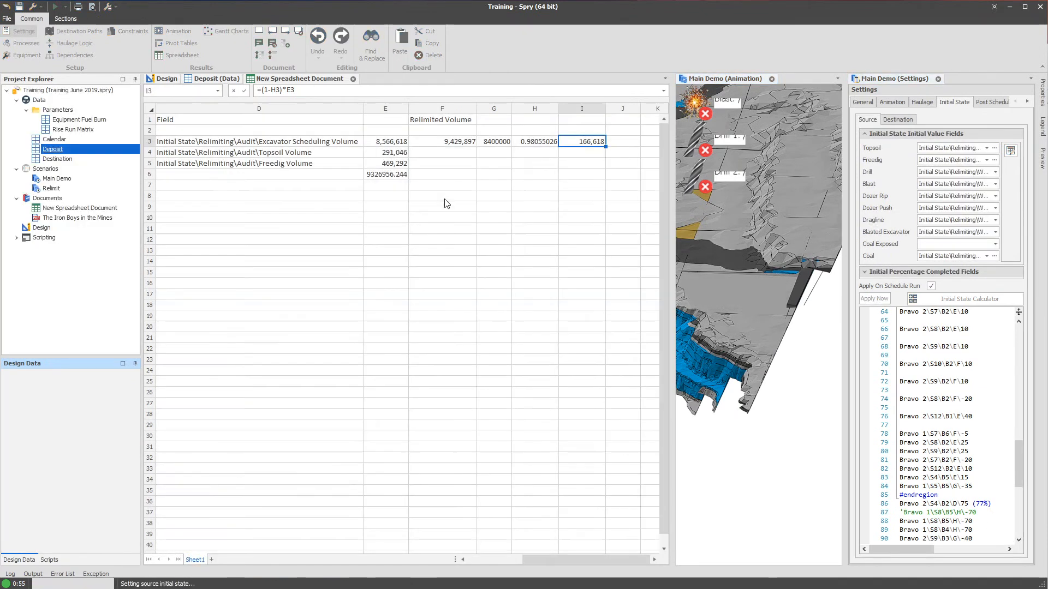
Recalculate the entire workbook to update the audit volumes
click(443, 197)
click(161, 19)
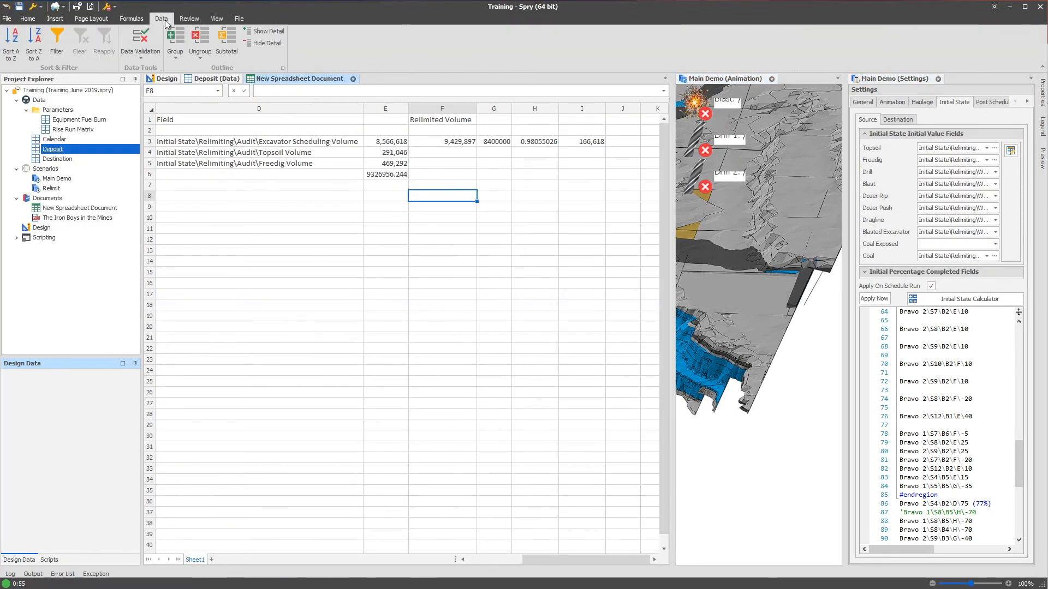
click(131, 18)
click(537, 31)
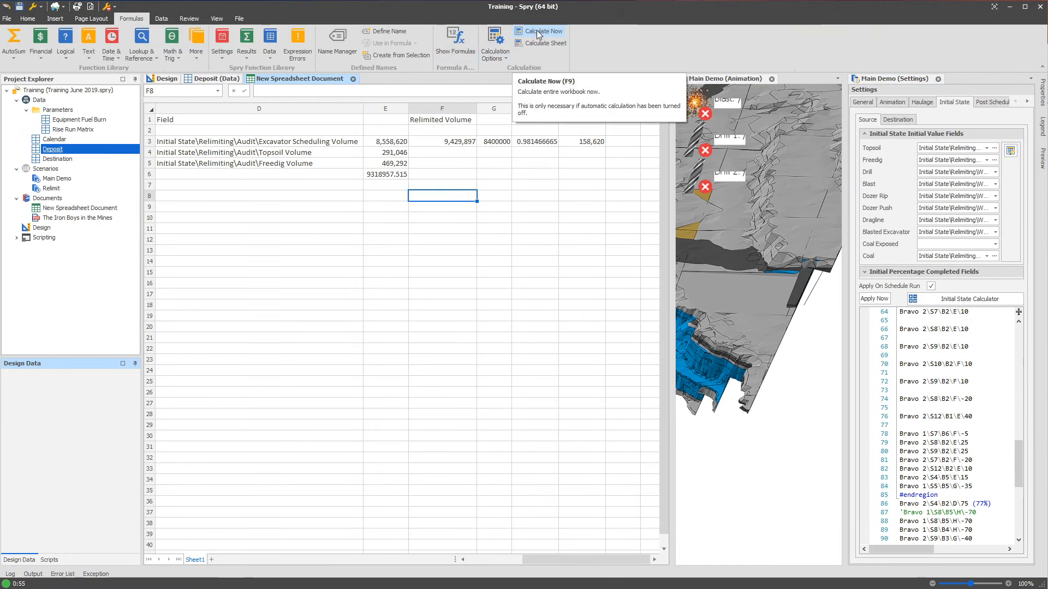
Apply the initial state again and check the recalculated volume difference in I3
click(874, 299)
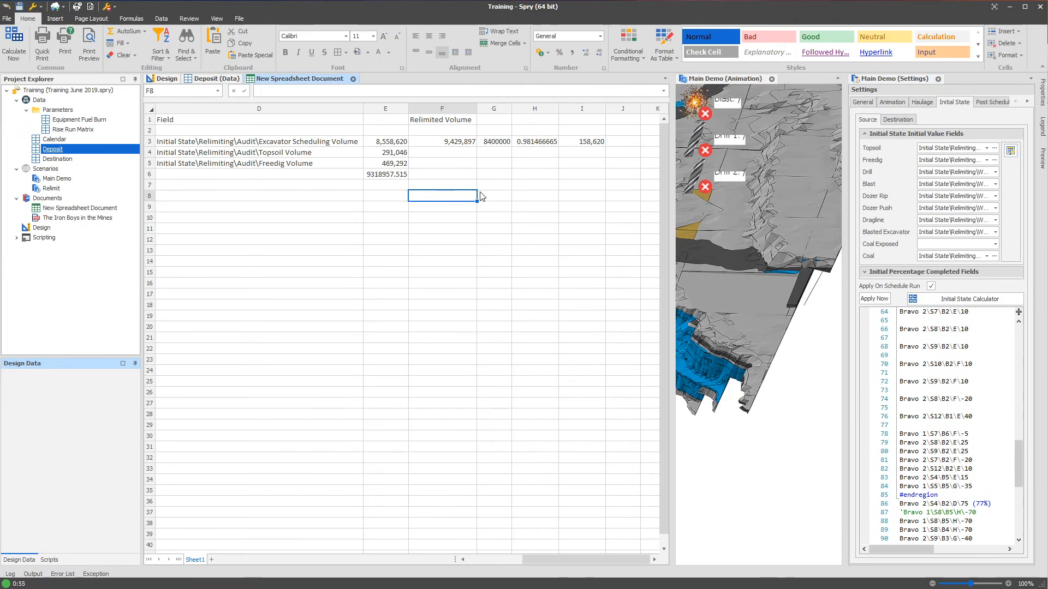
click(494, 196)
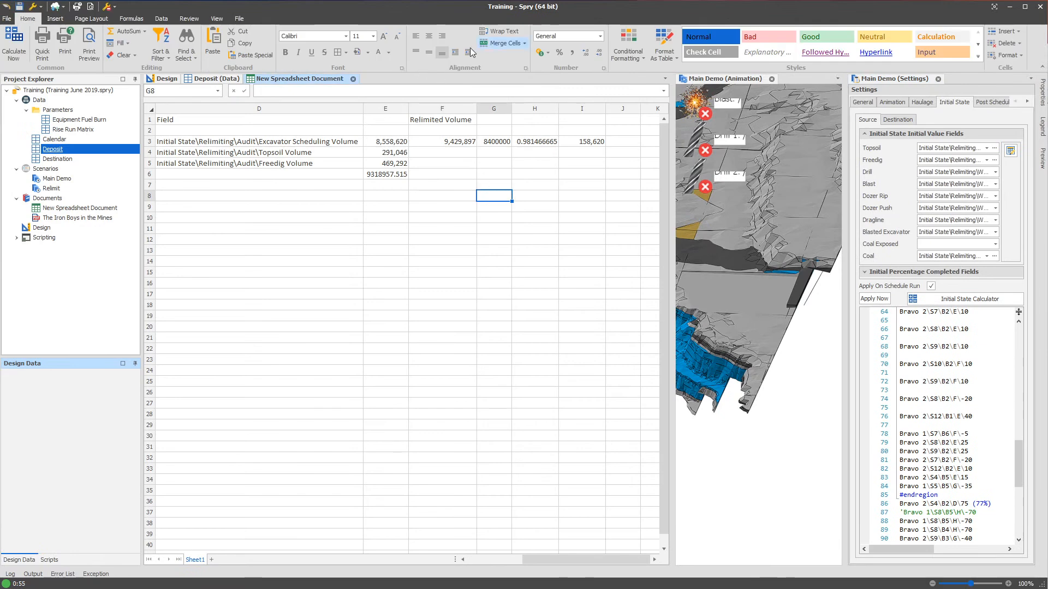
click(161, 18)
click(189, 19)
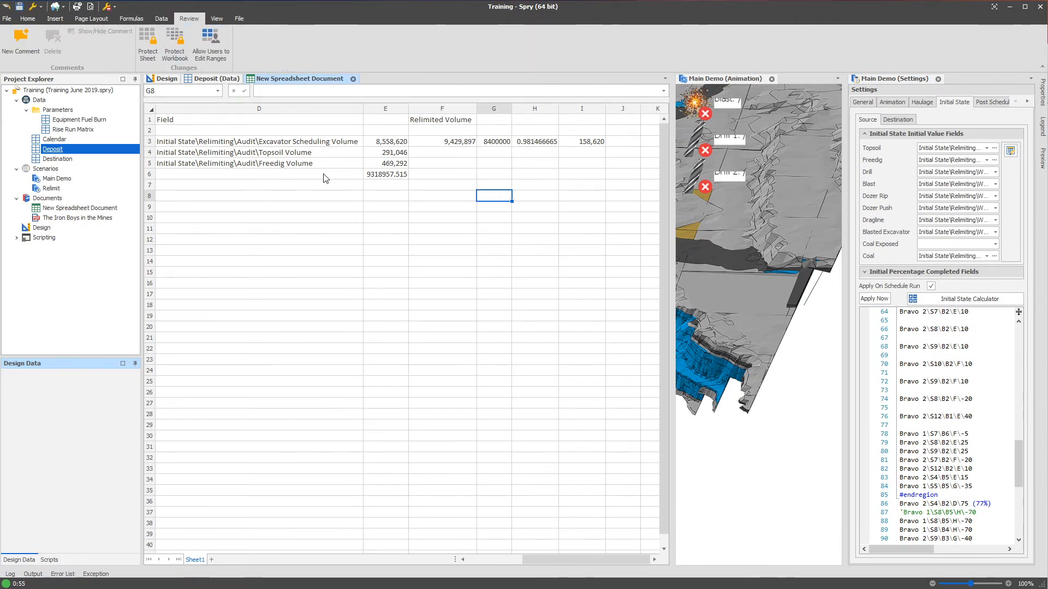
click(441, 186)
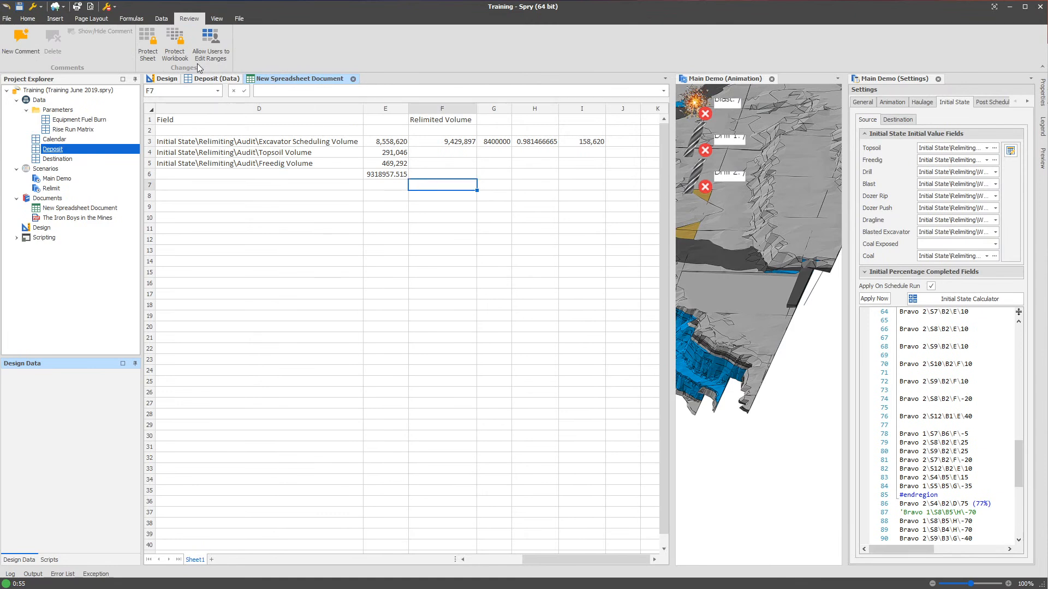
click(131, 19)
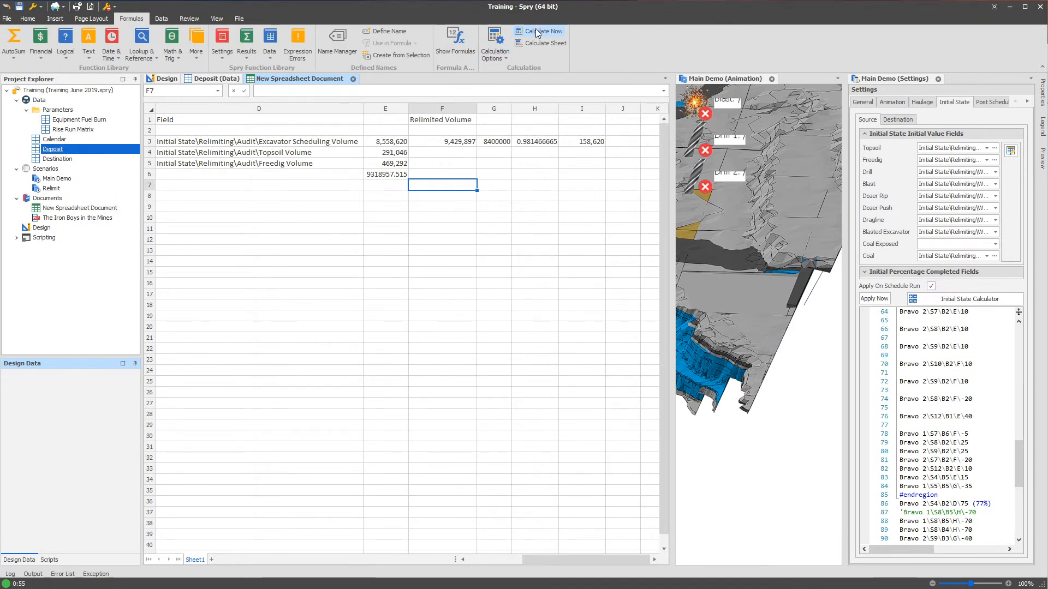
click(582, 141)
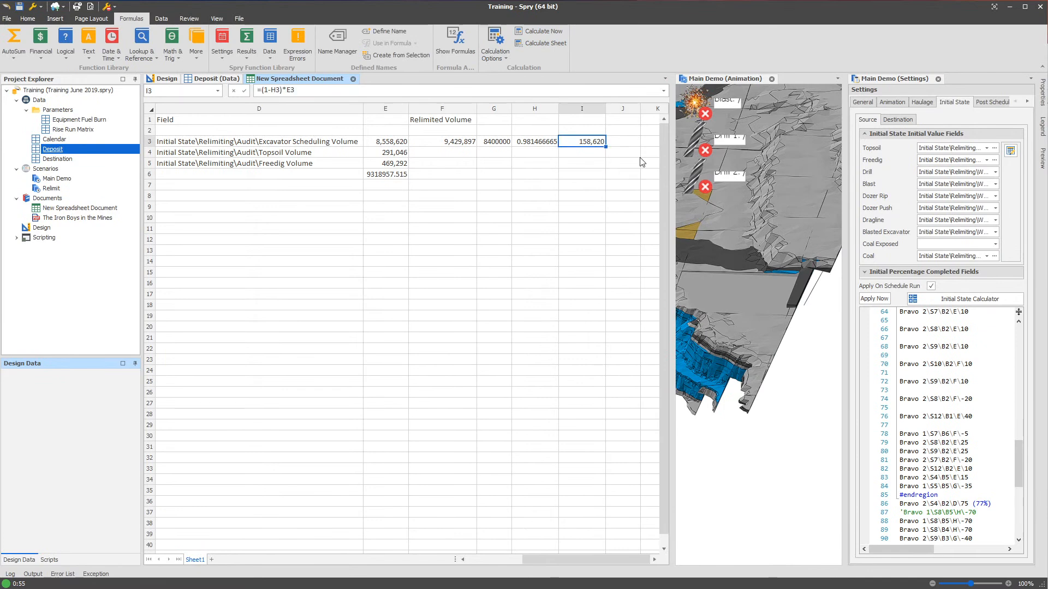
Copy the source node Bravo 2\S9\B3\G\-45 from the animation
click(924, 485)
click(752, 398)
scroll(752, 396, down, 2)
click(951, 484)
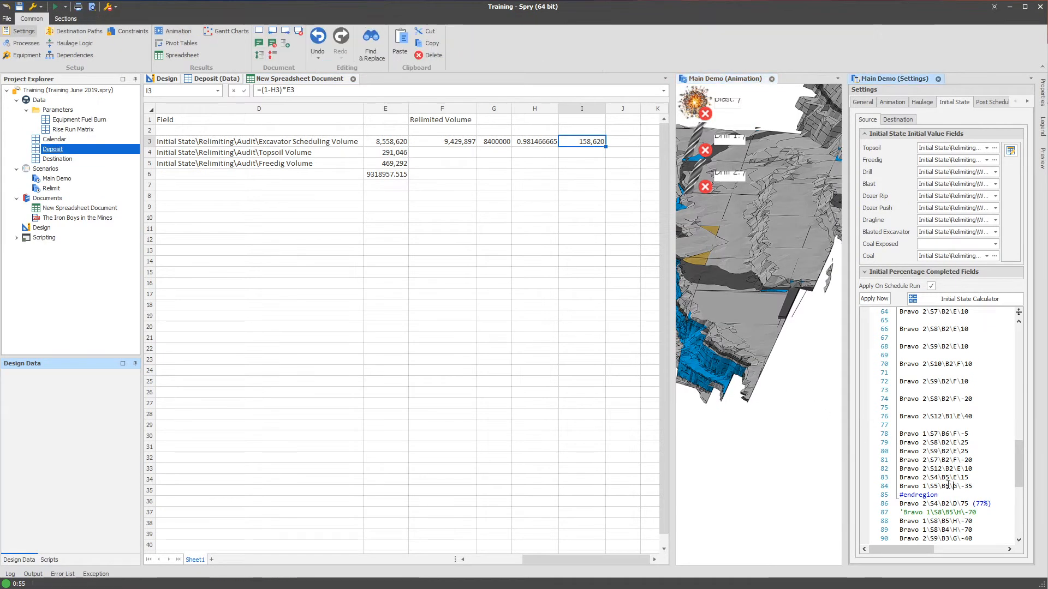
mouse_move(744, 323)
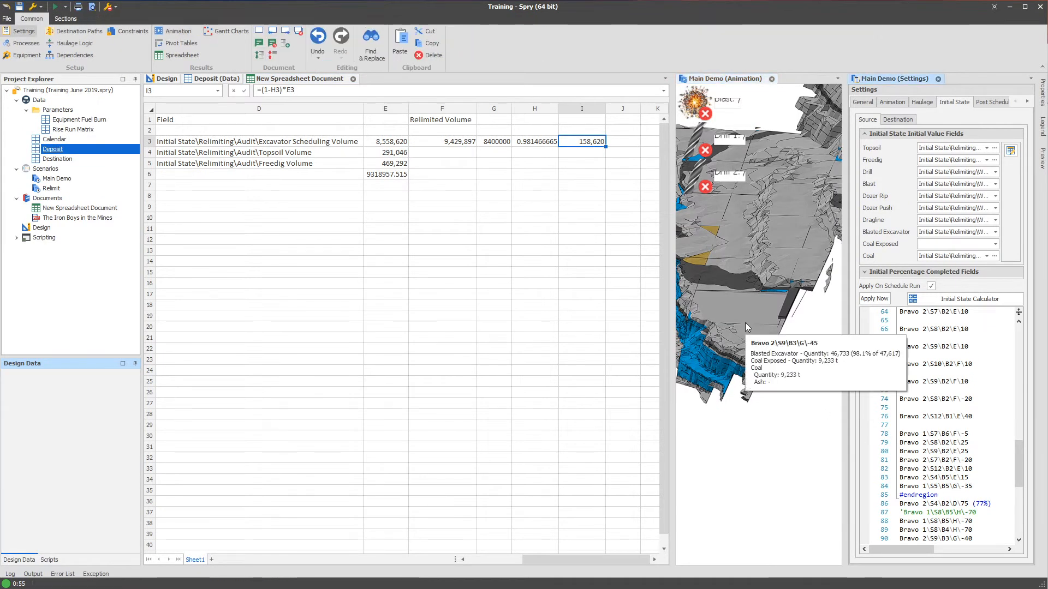
right_click(745, 317)
mouse_move(857, 323)
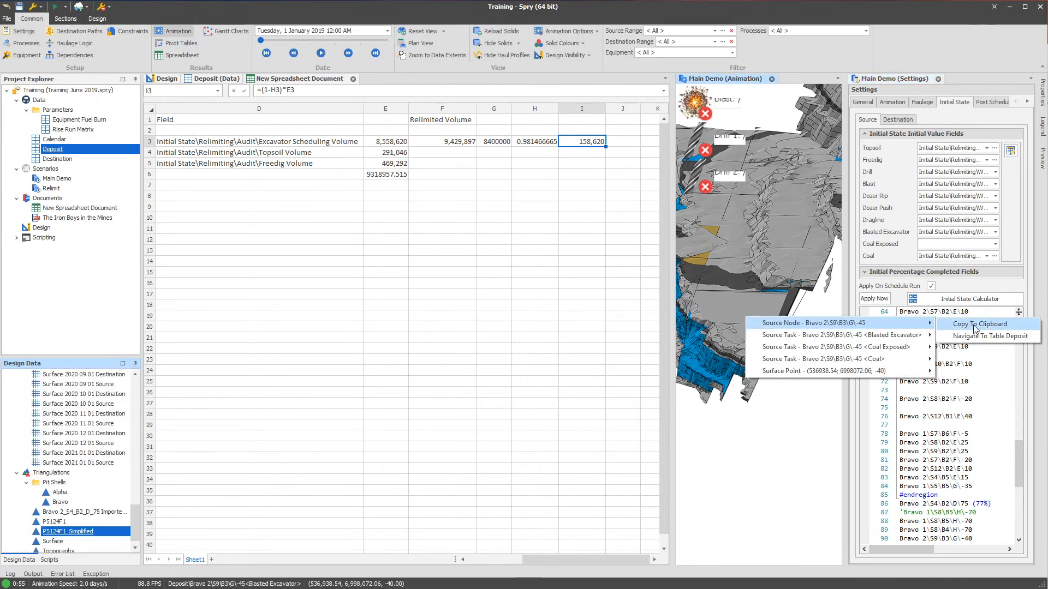
click(972, 324)
Add Bravo 2\S9\B3\G\-45 on a new line at the end of the initial state list and apply the state
click(535, 251)
click(984, 504)
scroll(984, 504, down, 3)
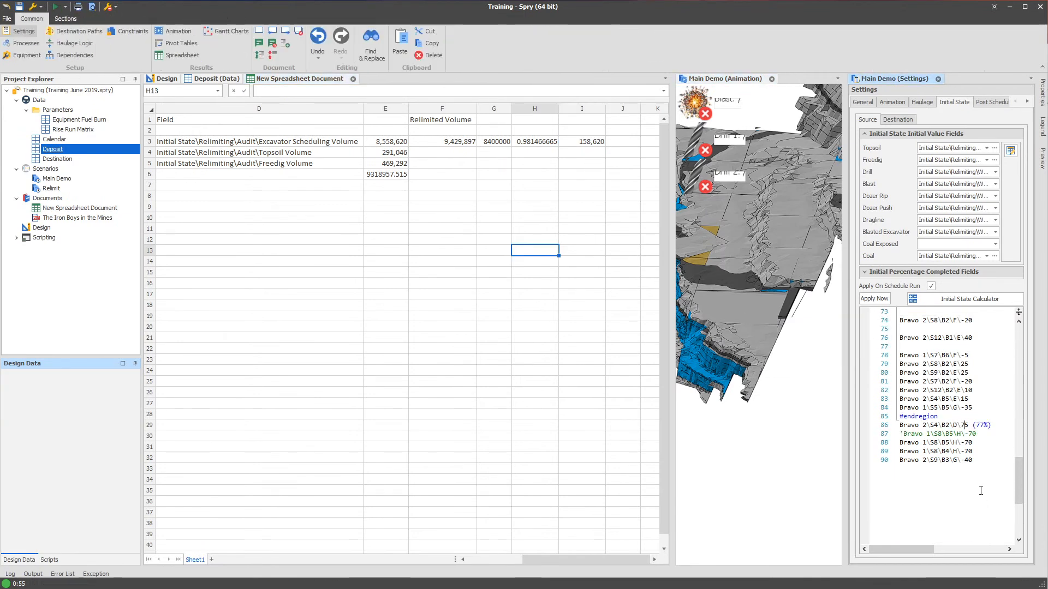
key(Return)
text(Bravo 2\S9\B3\G\-45)
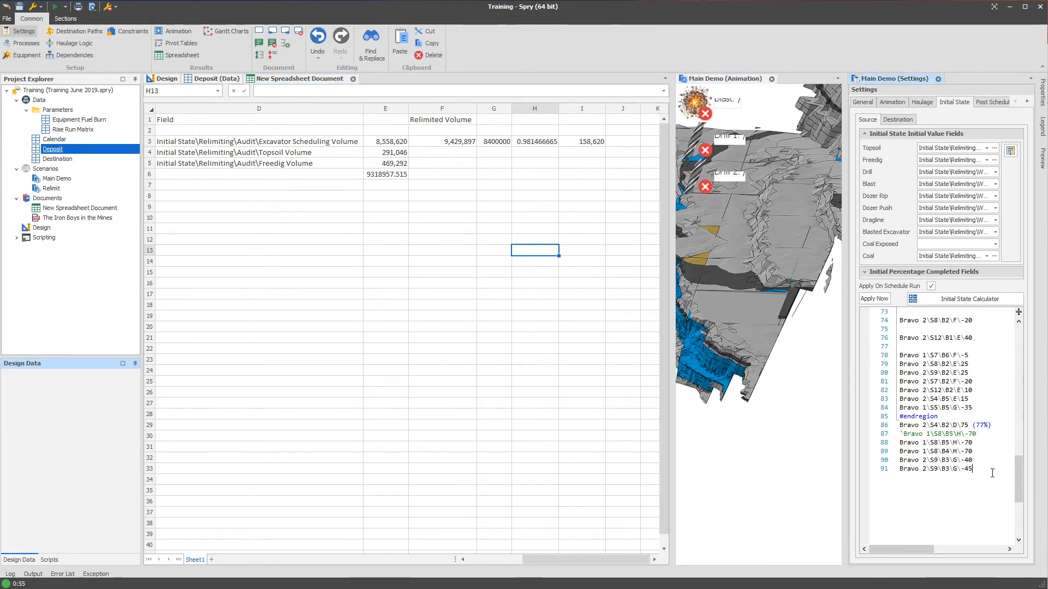
click(875, 300)
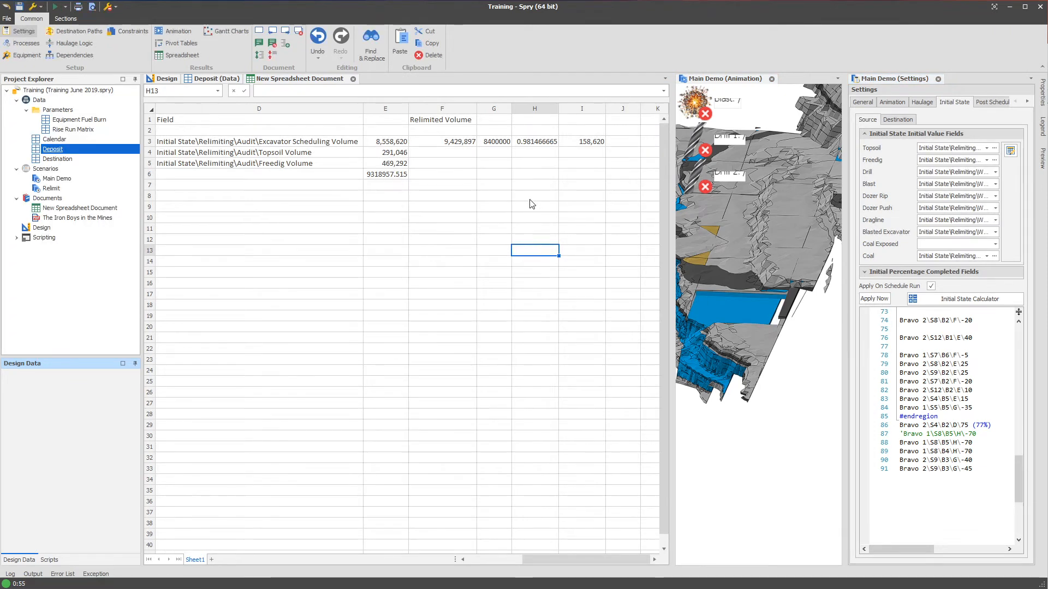
Recalculate the workbook and check the ratio in H3 and the volume difference in I3
click(532, 186)
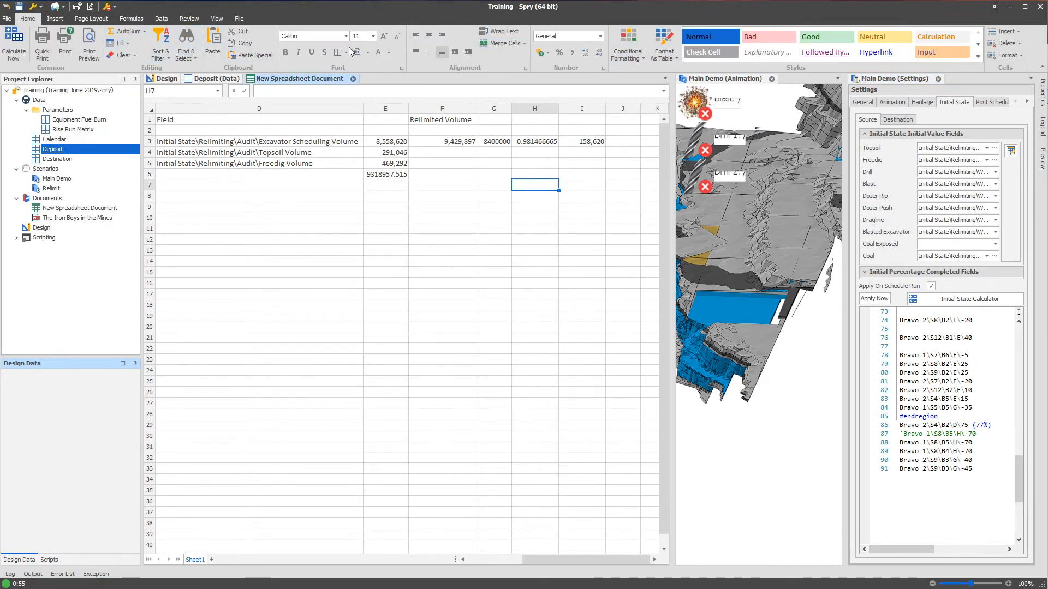
click(131, 18)
click(532, 31)
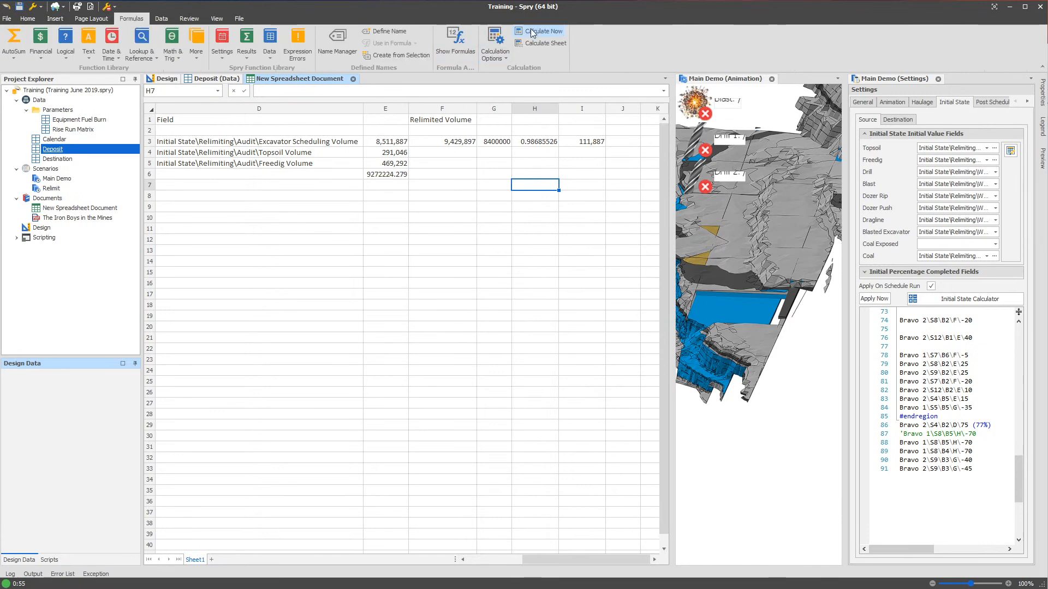
click(595, 143)
click(538, 145)
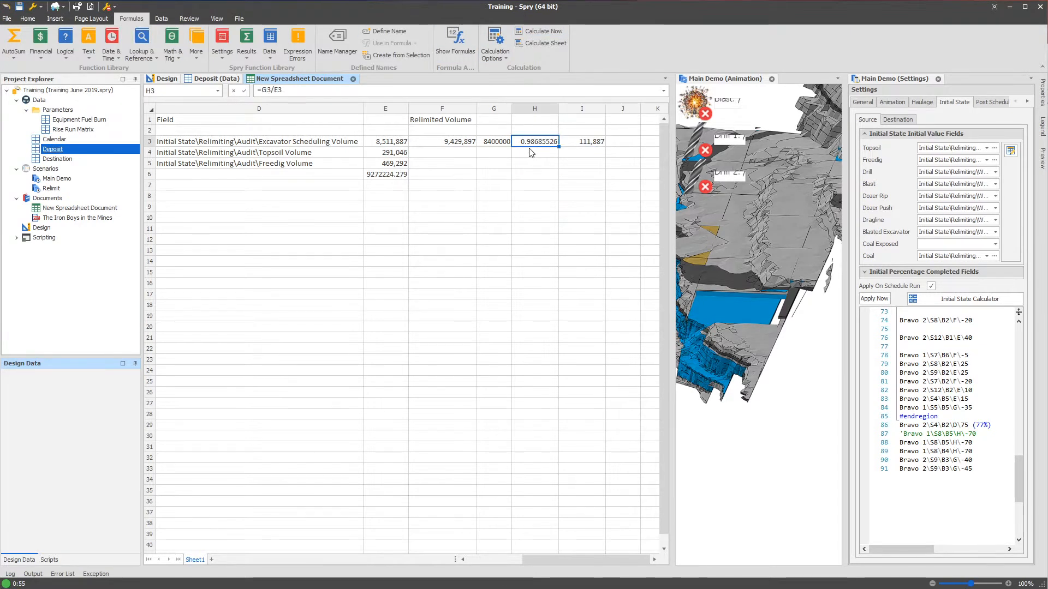
click(573, 146)
Enlarge the animation view and examine the whole Bravo pit for further nodes to take out
drag(678, 296, 760, 331)
scroll(765, 355, down, 3)
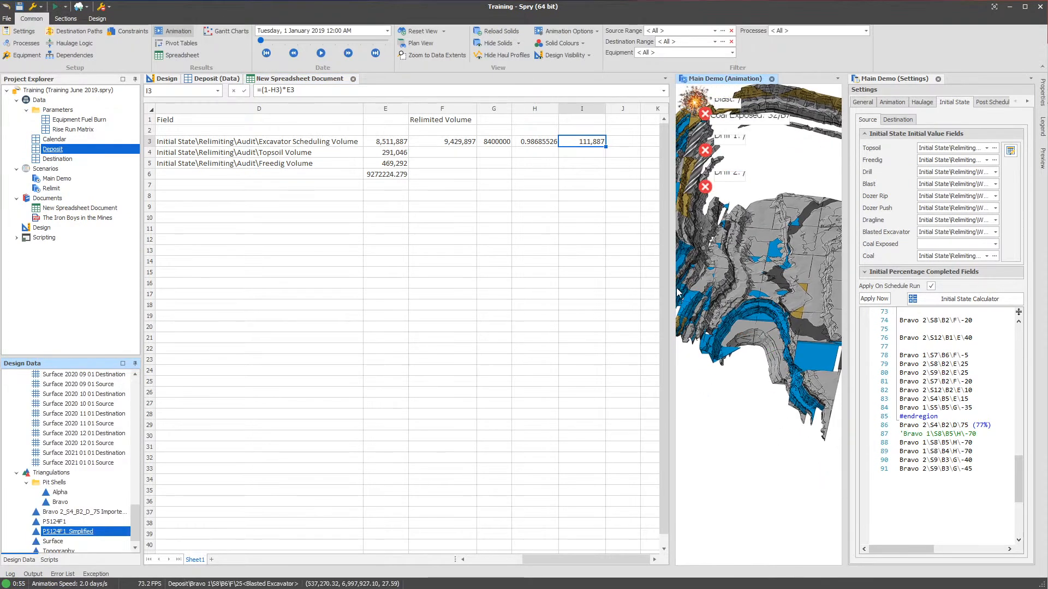
drag(672, 288, 605, 315)
scroll(698, 325, down, 3)
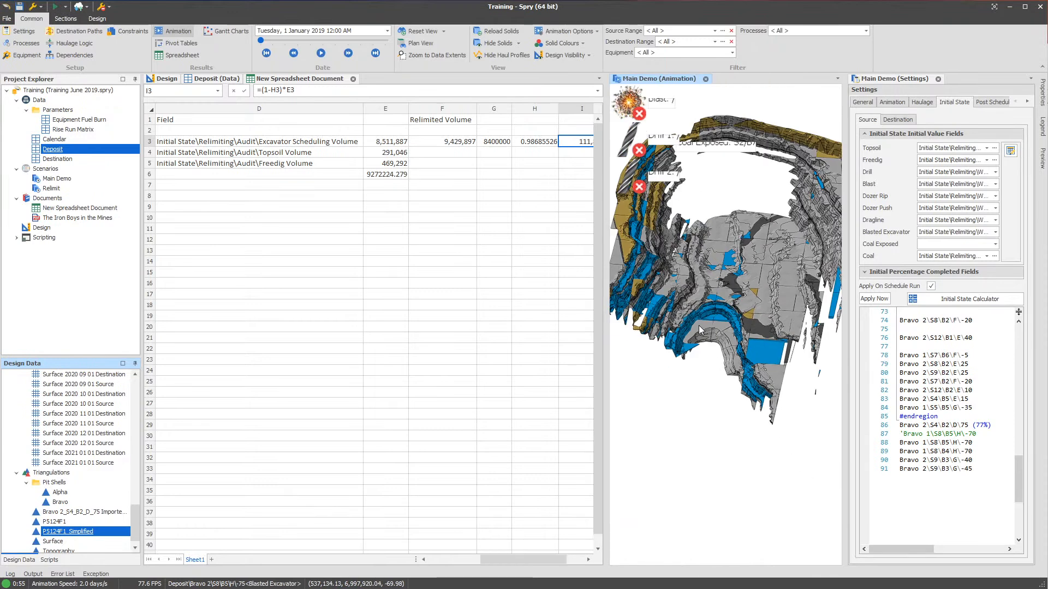
drag(701, 327, 715, 354)
mouse_move(715, 365)
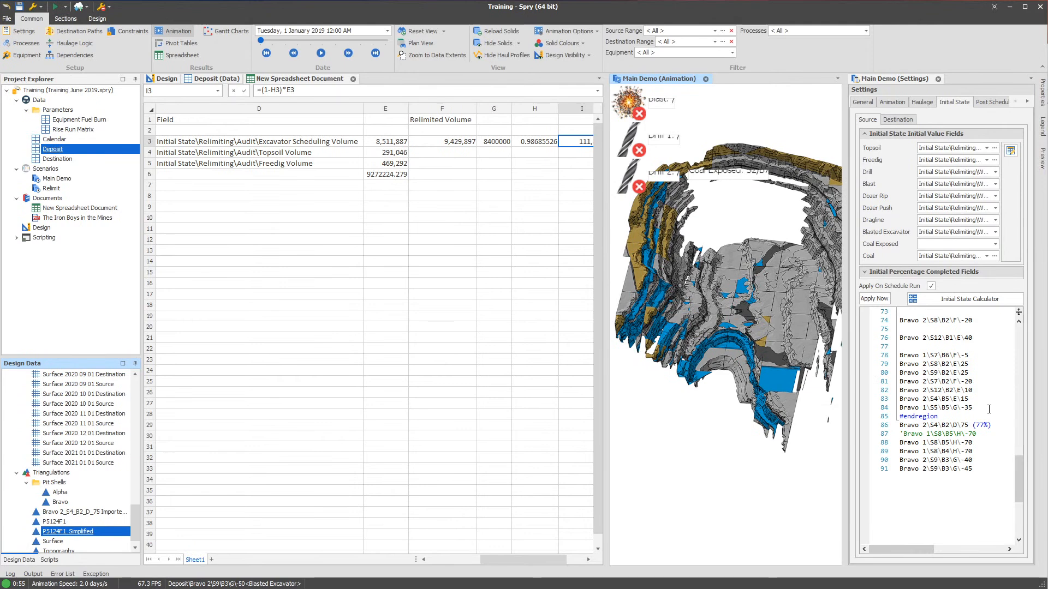
drag(608, 340, 532, 340)
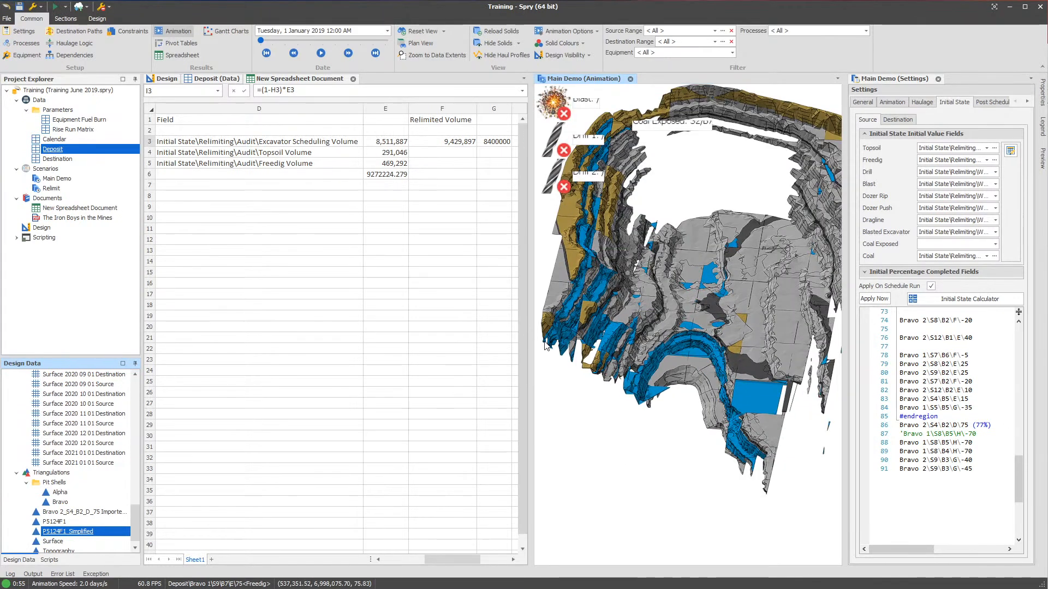
mouse_move(546, 343)
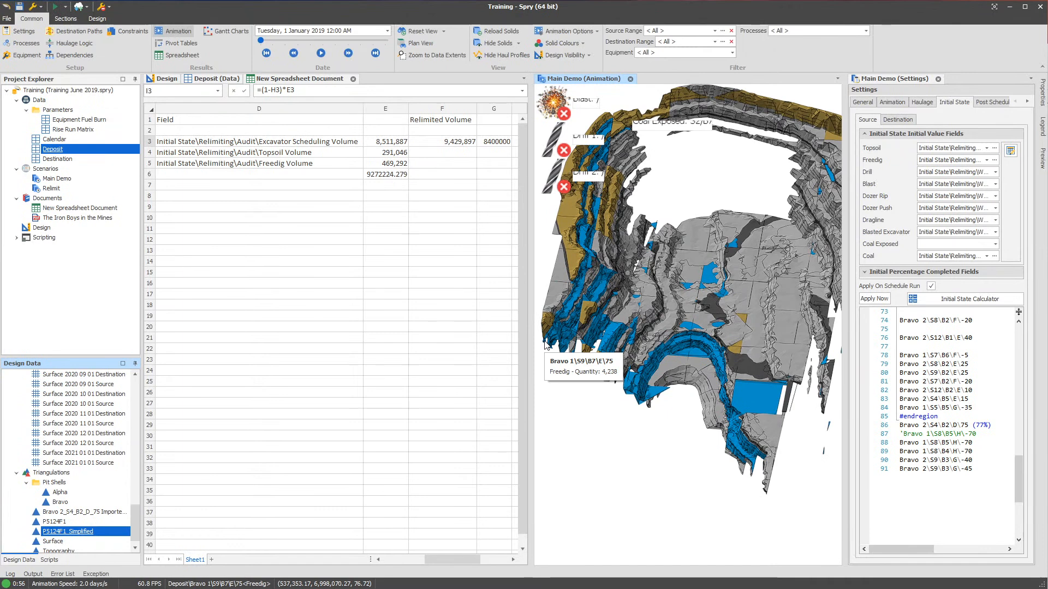
Bring columns H and I back into view in the spreadsheet and check the volume difference in I3
click(438, 559)
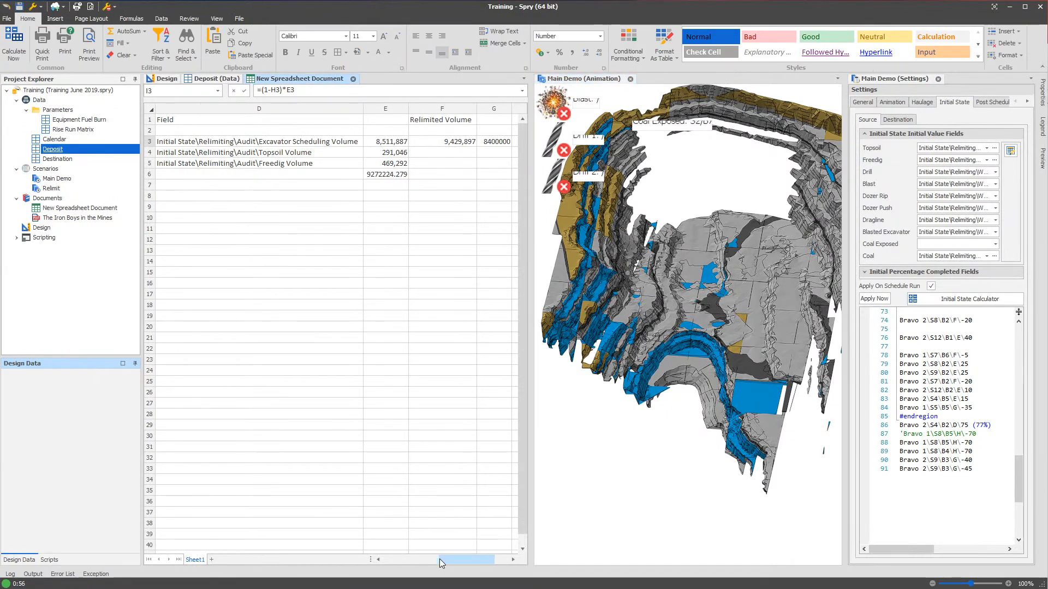
drag(438, 559, 443, 559)
click(386, 263)
click(377, 173)
click(381, 143)
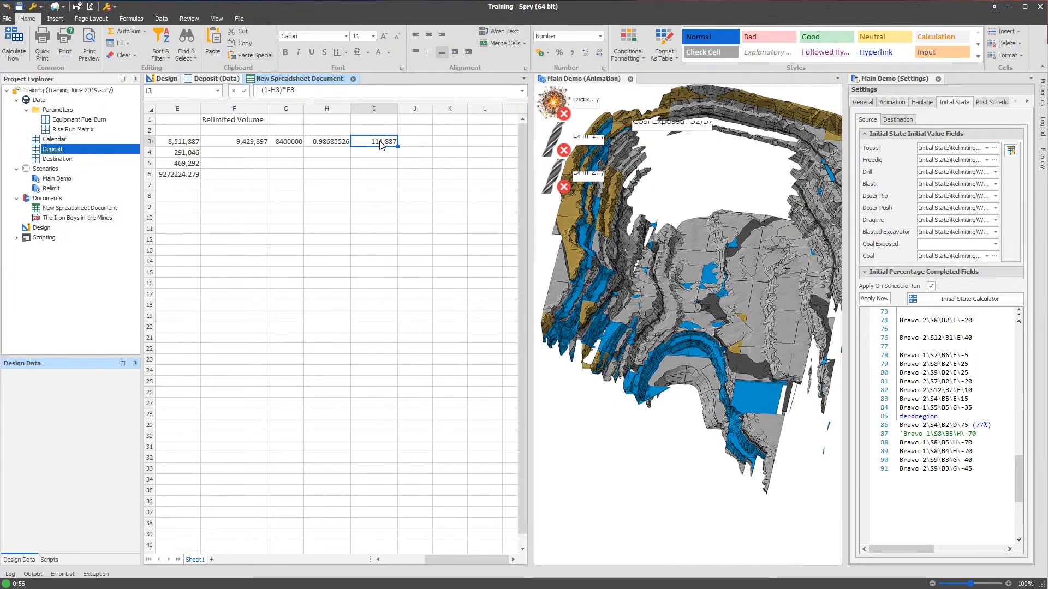
Widen the Main Demo settings and check the Solid Depletion Mode options for the source solids in the animation settings
click(716, 316)
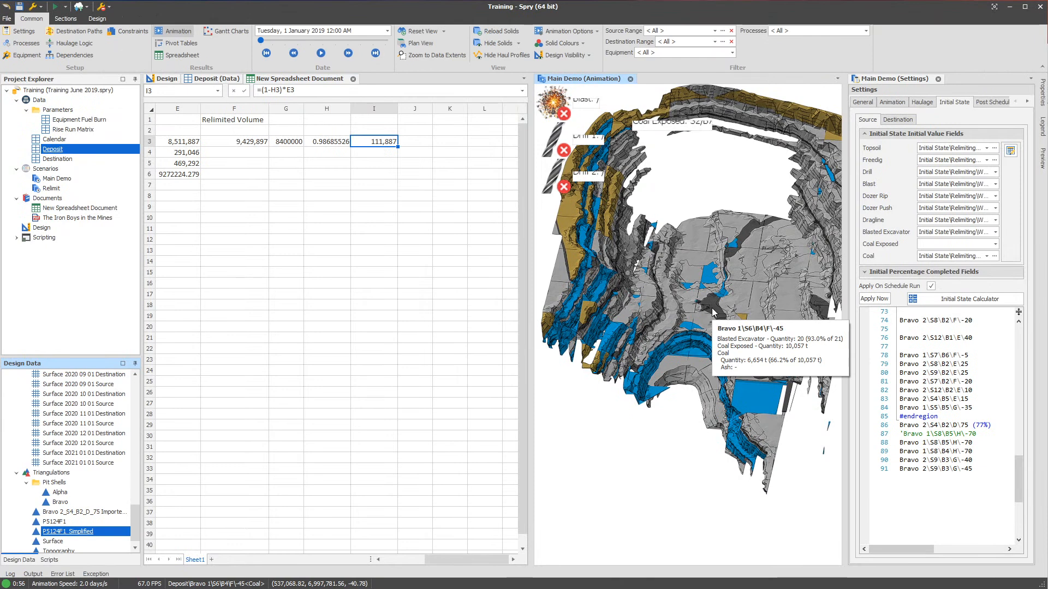
drag(845, 147, 770, 104)
click(758, 102)
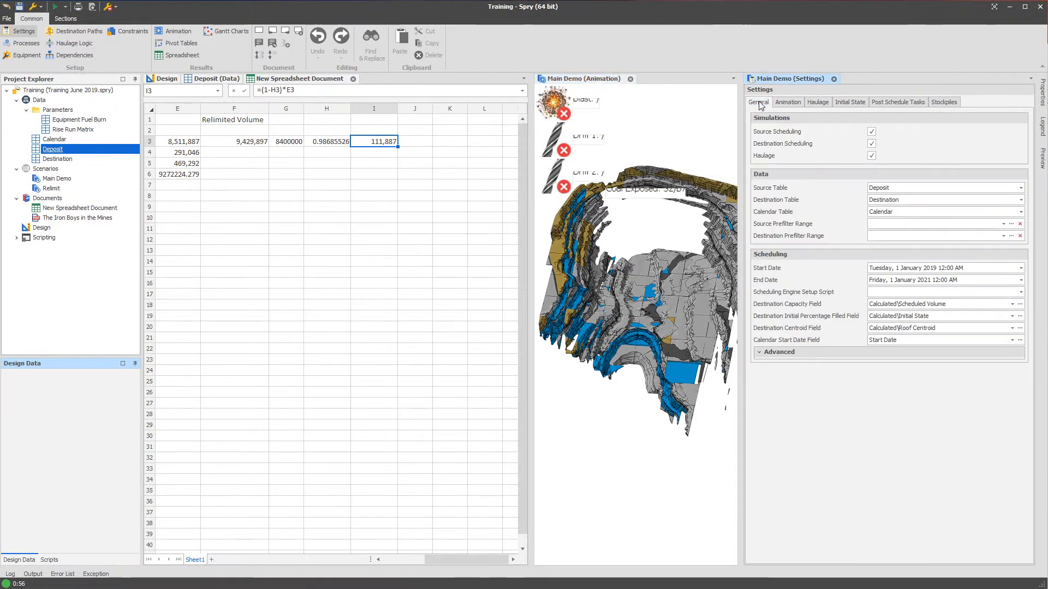
click(846, 104)
click(759, 102)
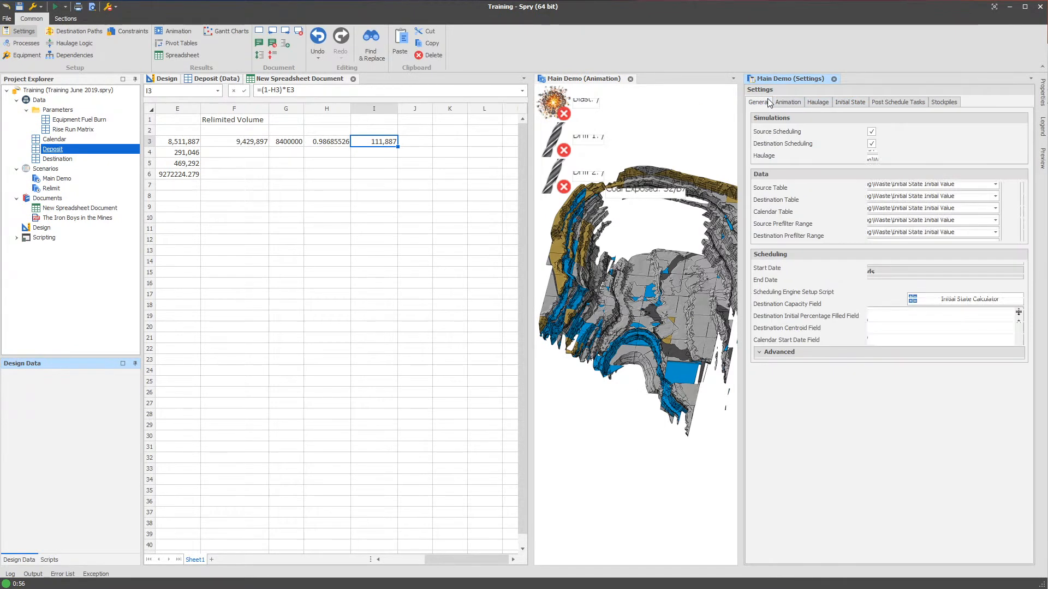
click(787, 102)
click(877, 233)
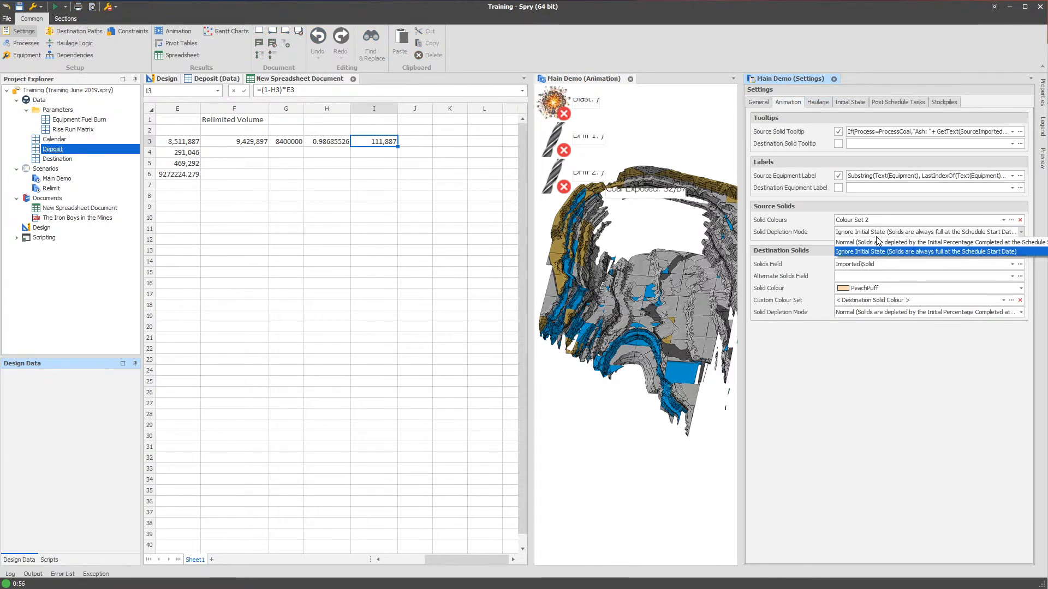
click(648, 237)
Inspect the ratio formula in H3, the audit field in D3 and the TableValue formula in E3, widening the spreadsheet to include Relimited Volume
click(326, 141)
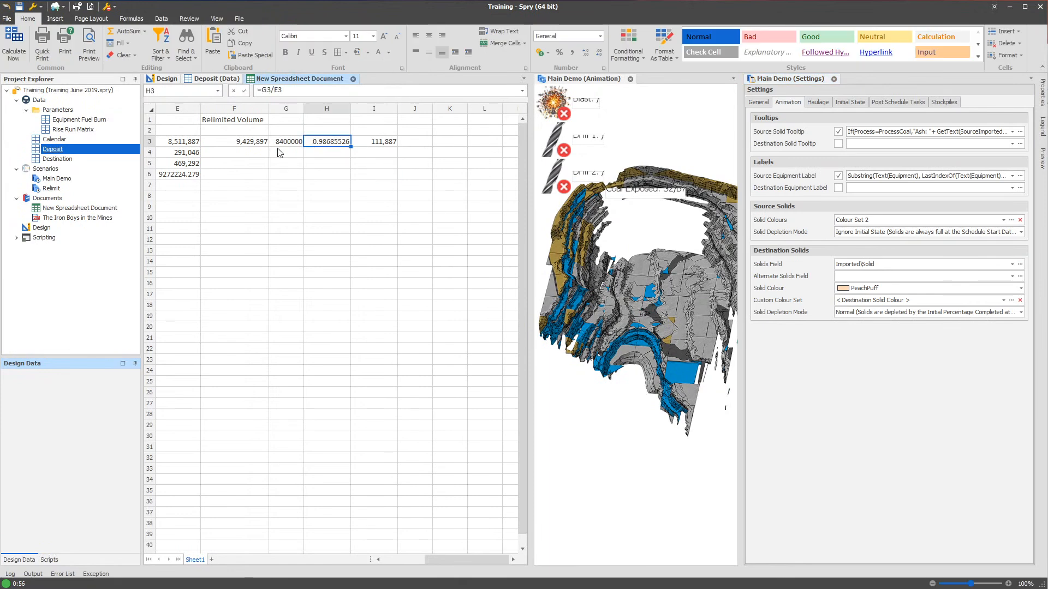
drag(404, 560, 394, 559)
click(307, 146)
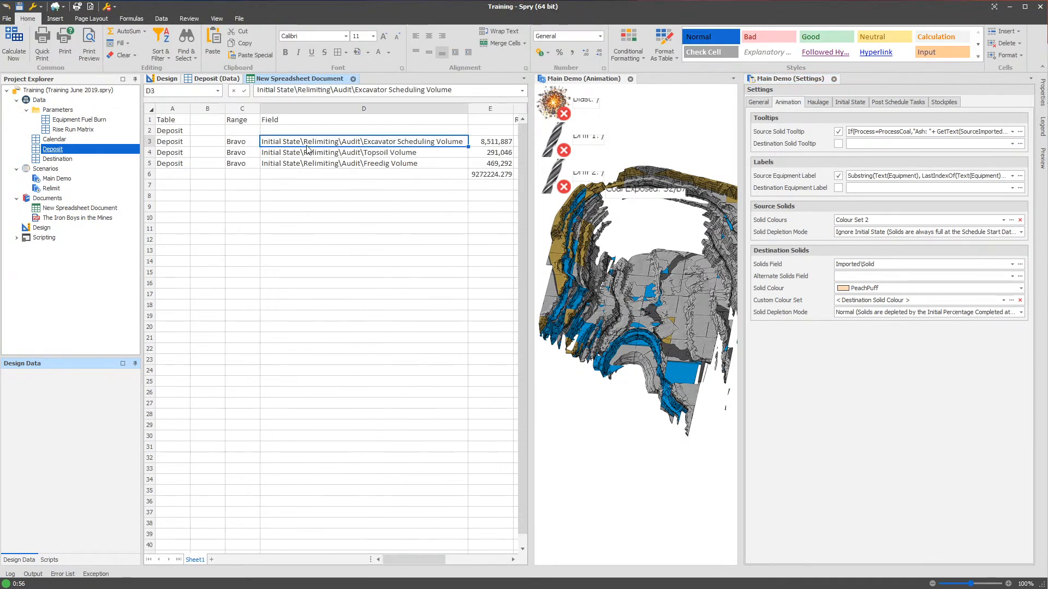
key(Right)
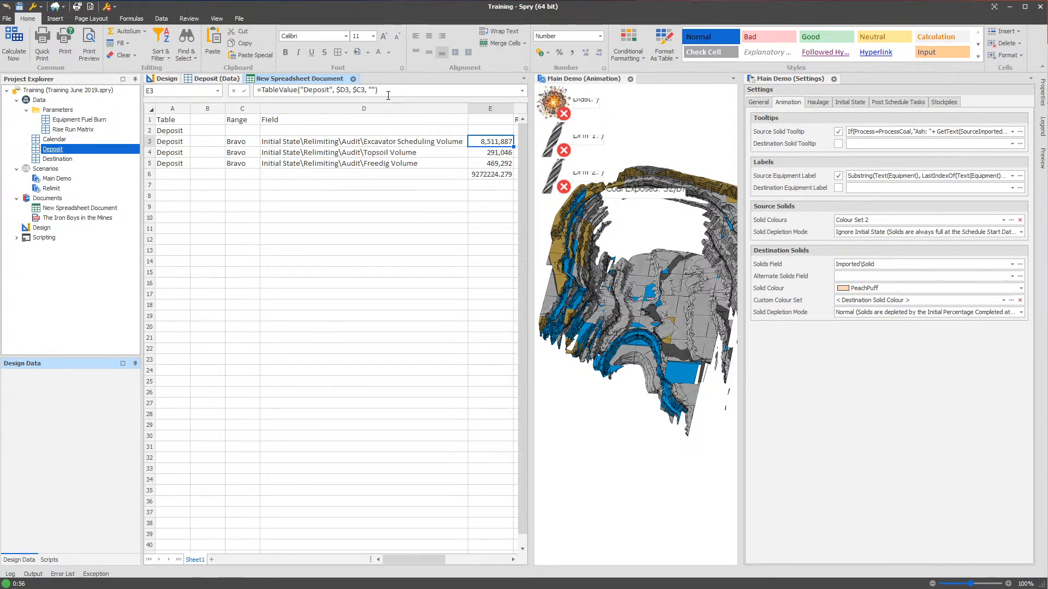
drag(530, 174, 613, 188)
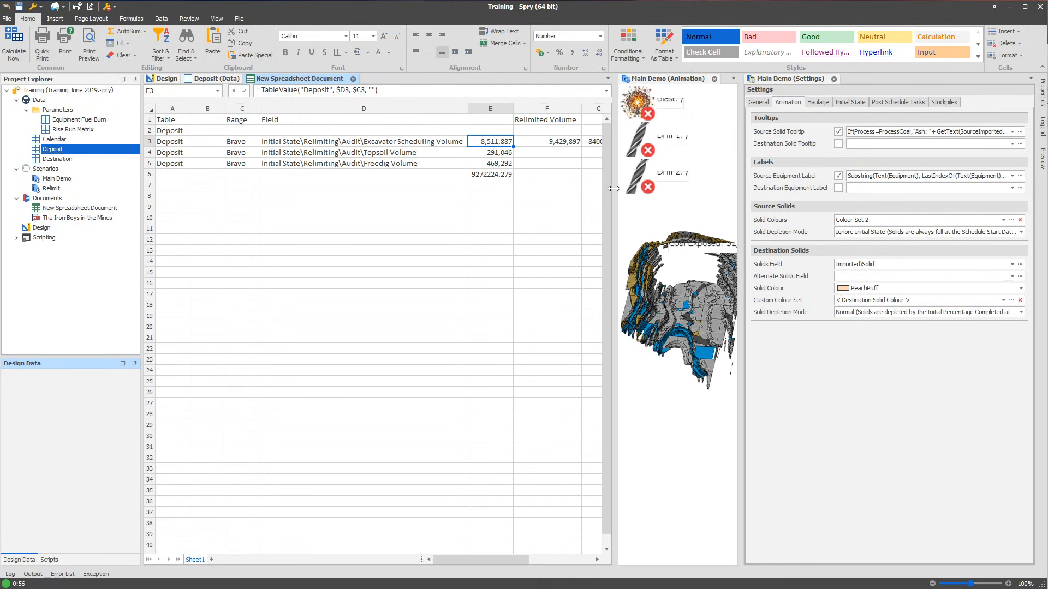